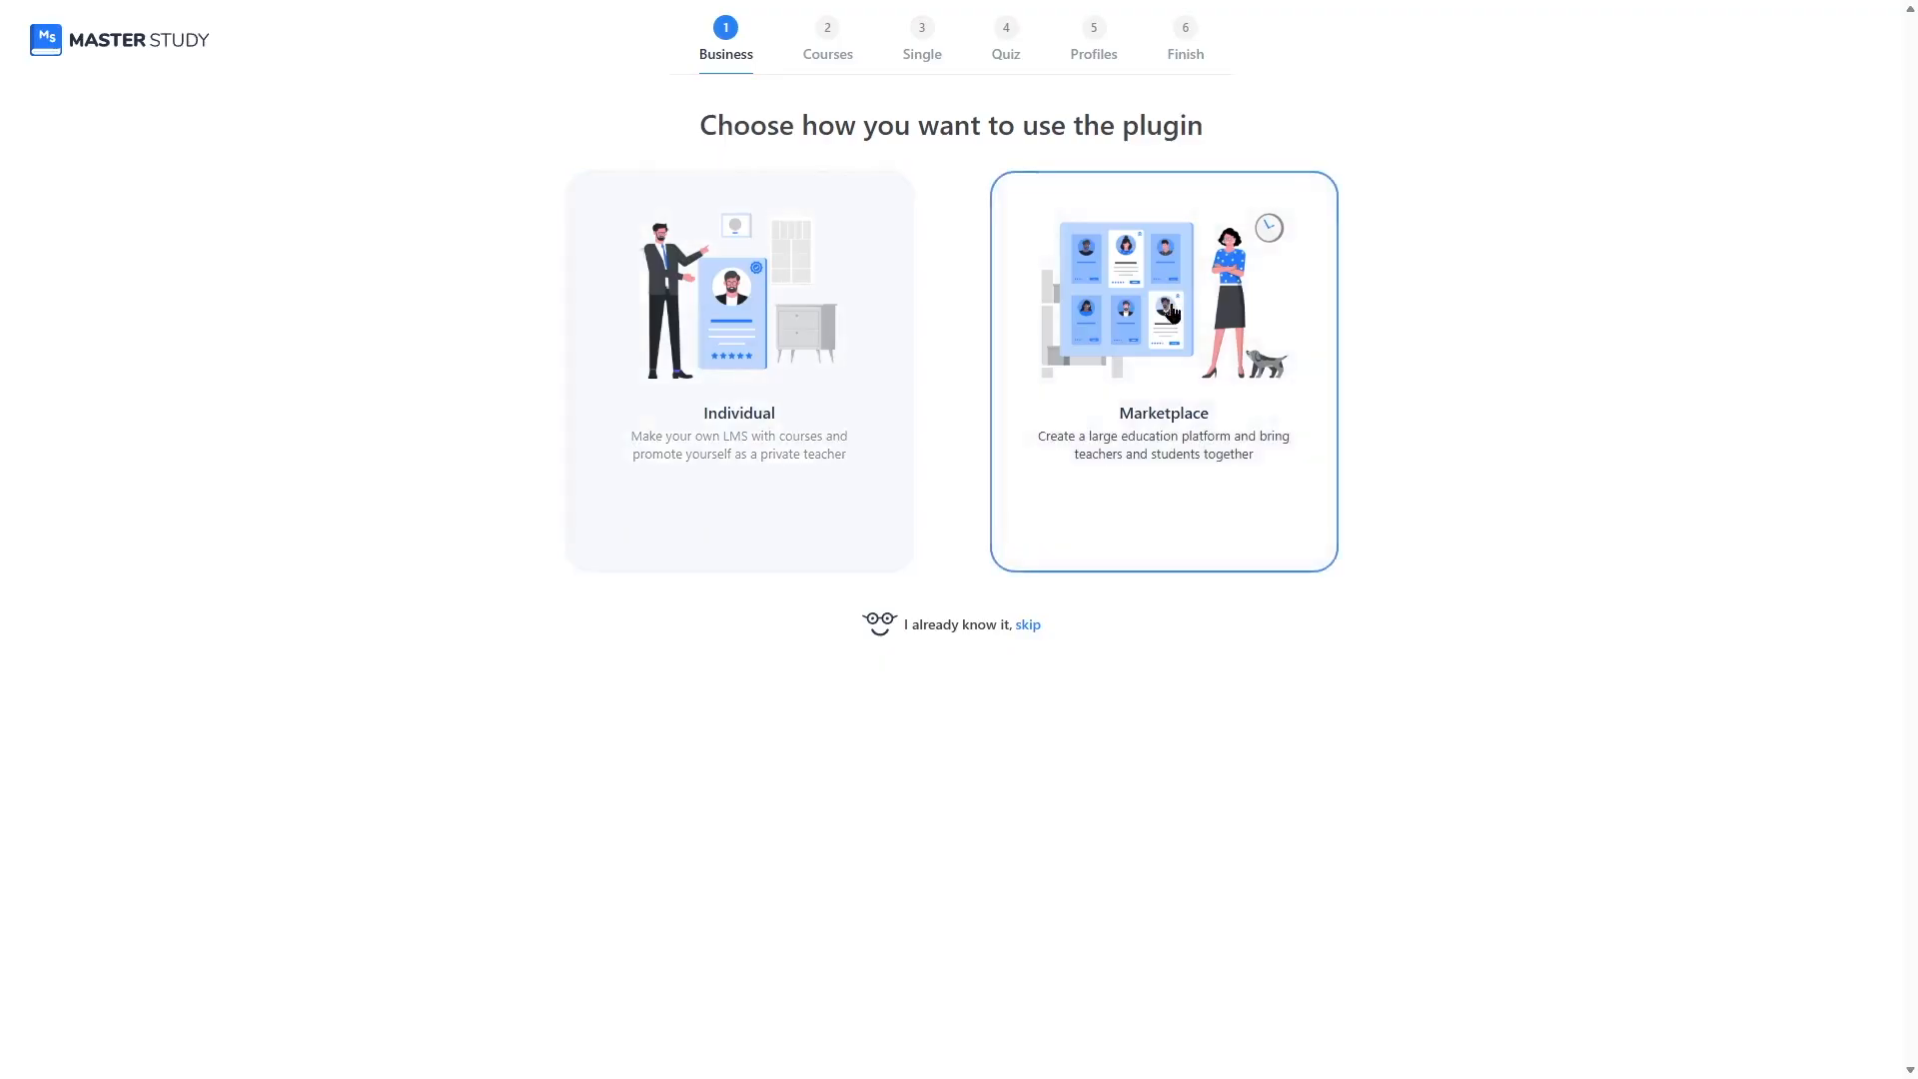
Step: Choose Marketplace as the way to use the plugin in the setup wizard
left_click(1155, 515)
left_click(1154, 518)
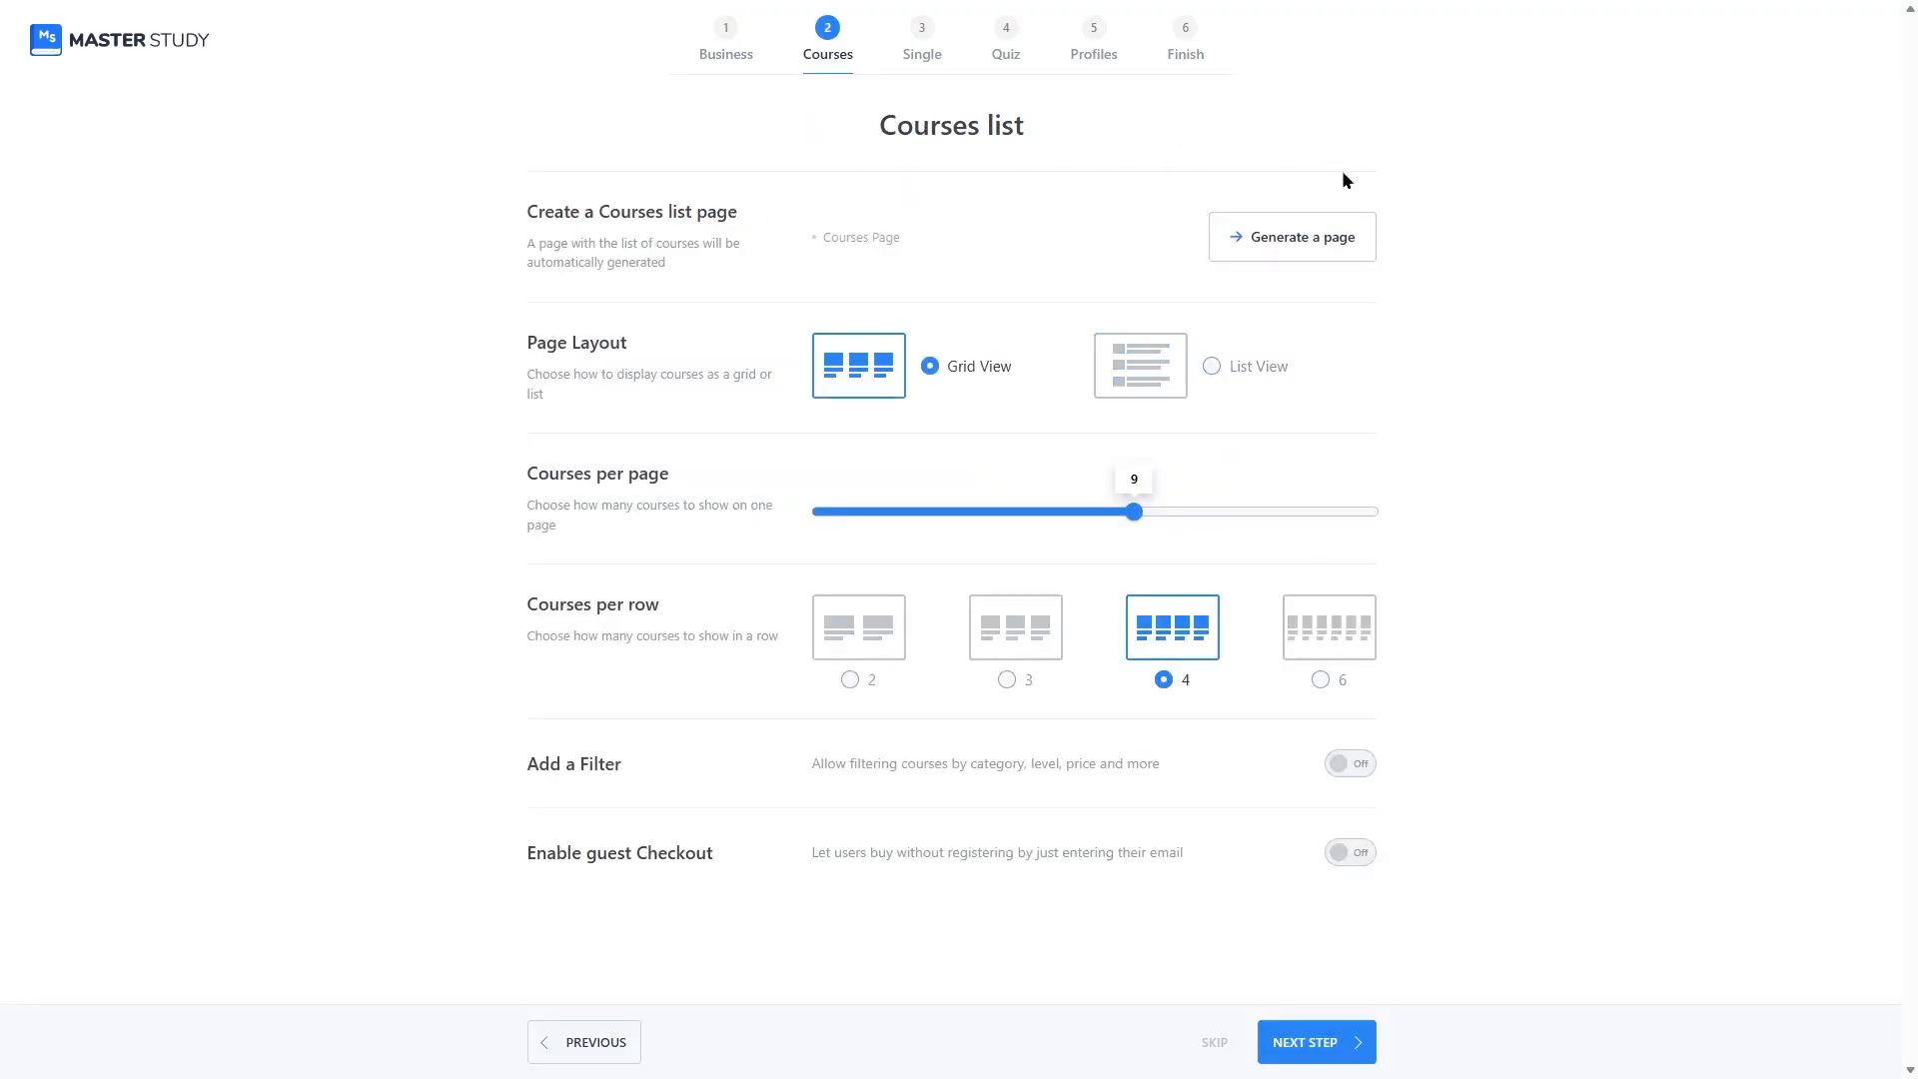
Step: Generate the Courses list page and continue past the course details step with its default tabs
left_click(1251, 248)
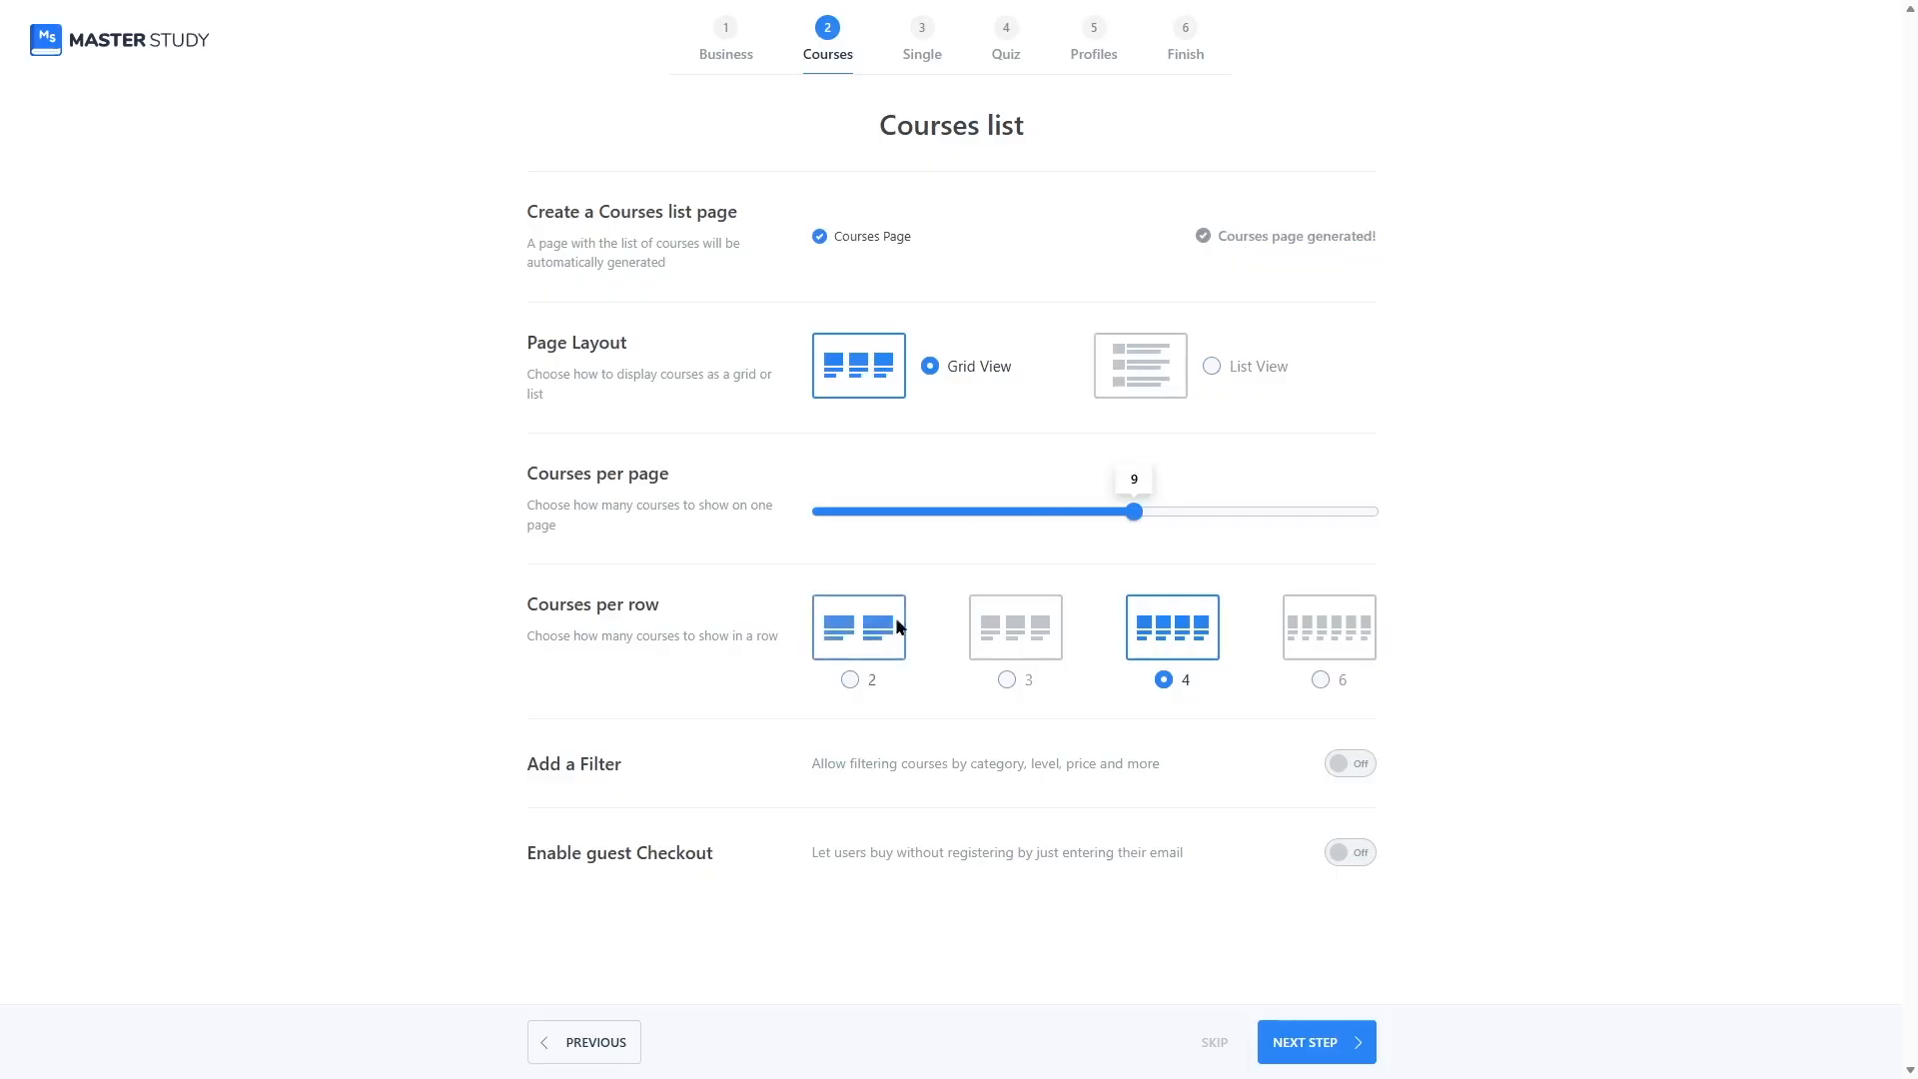
left_click(1308, 1042)
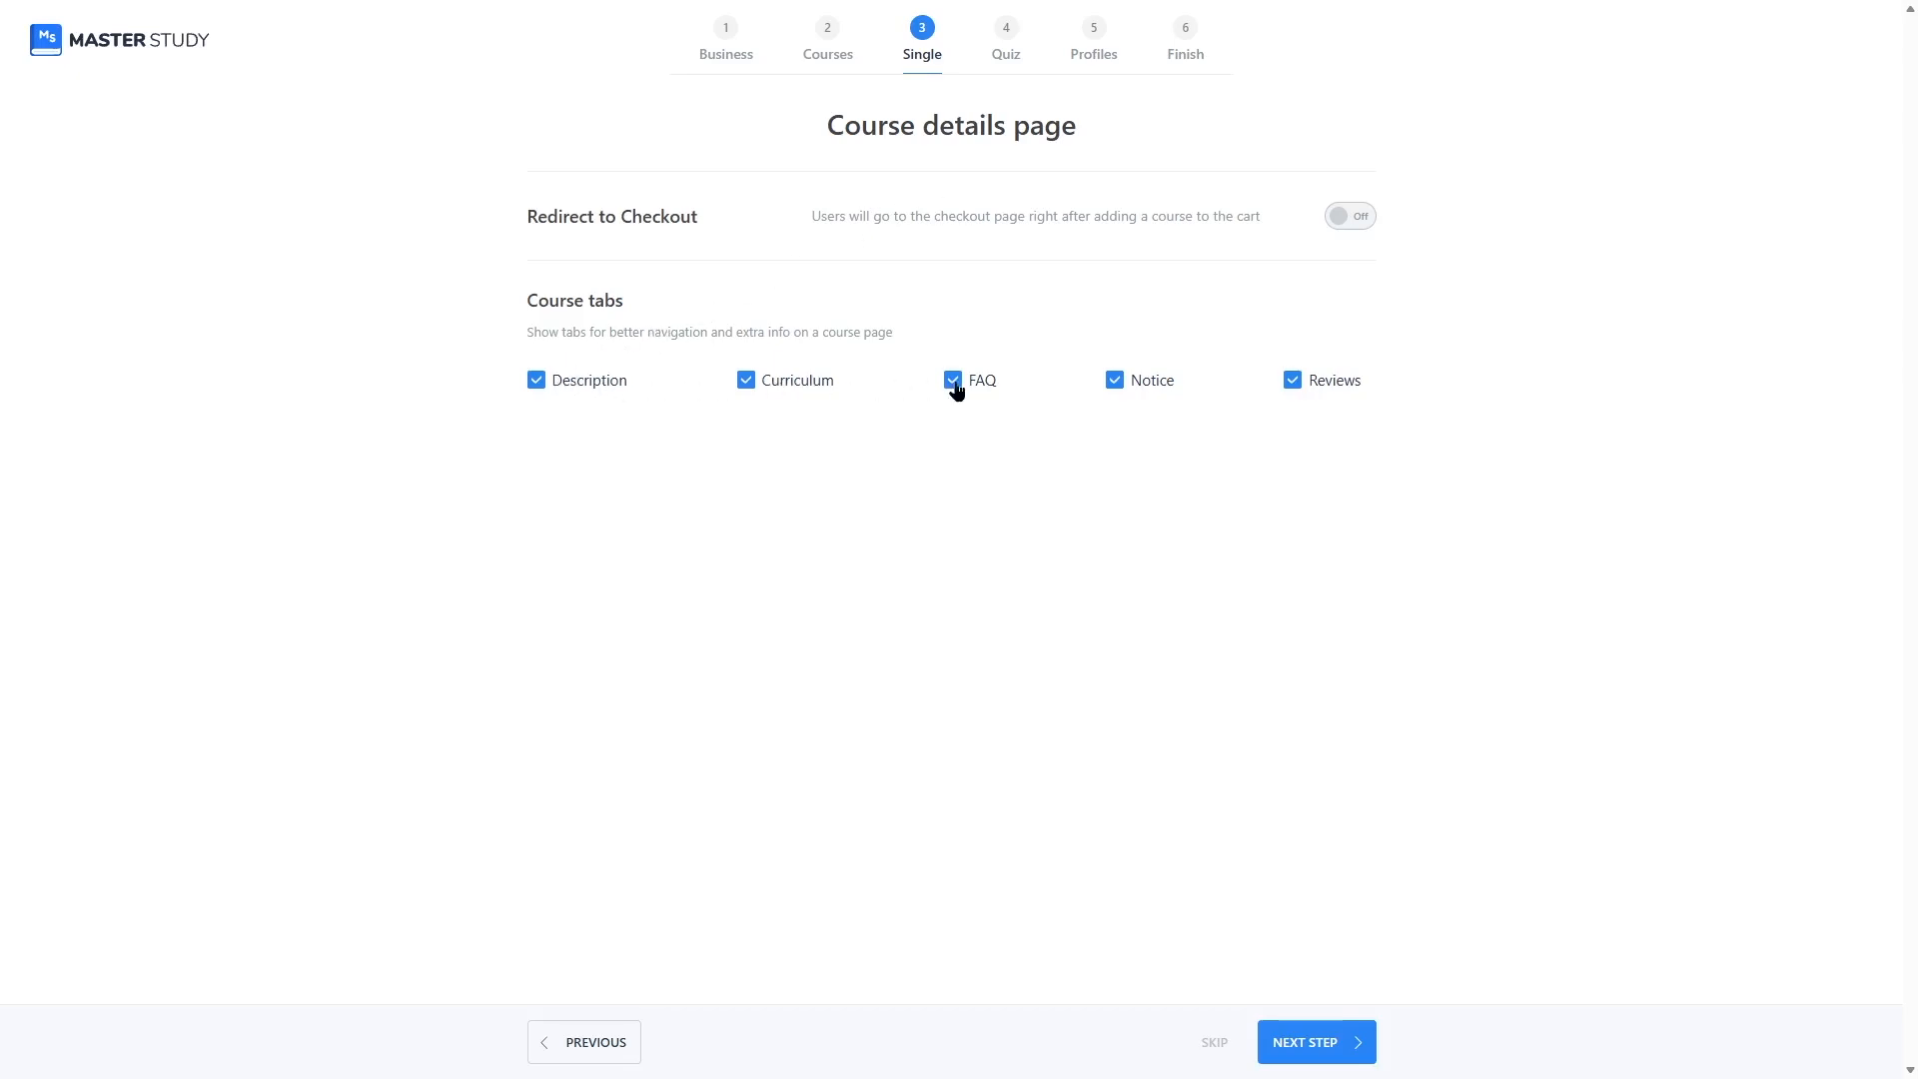
left_click(1298, 1042)
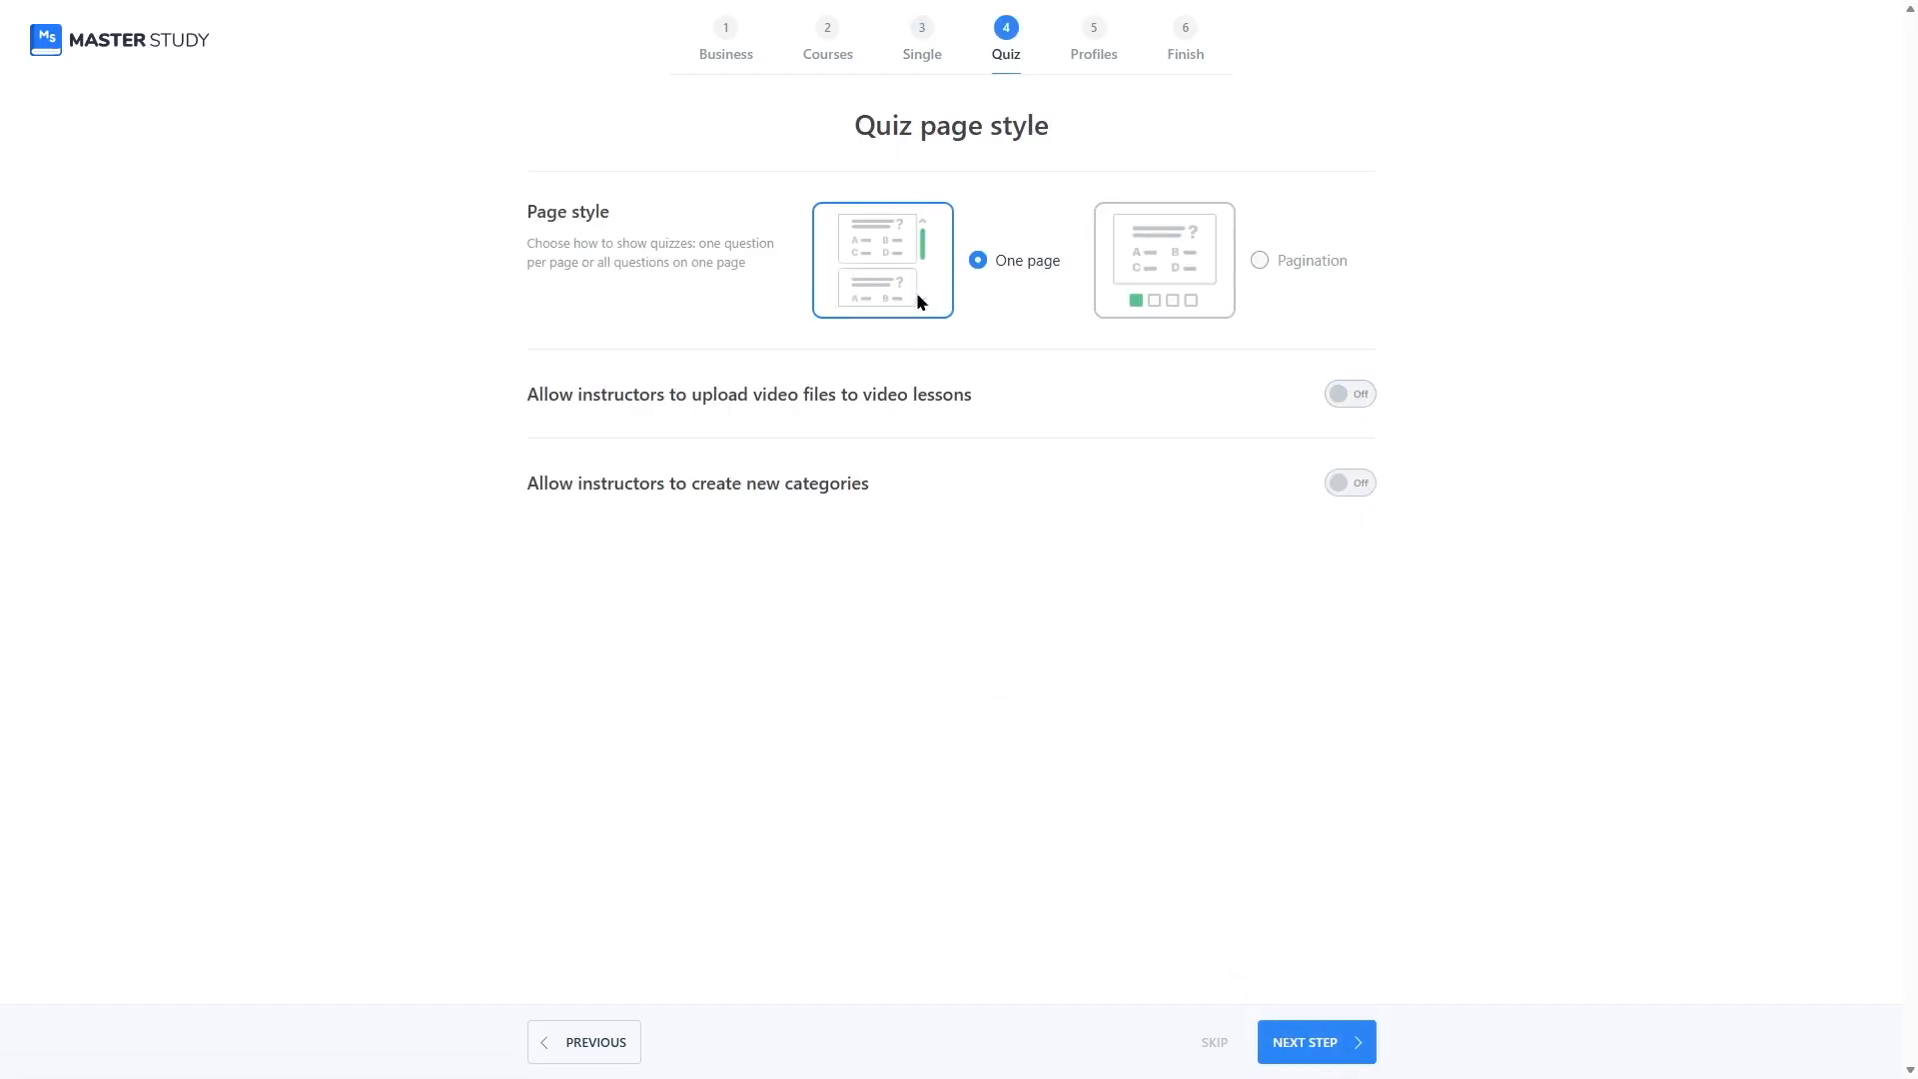
Step: Set the quiz page style to Pagination and allow instructors to upload video files to video lessons
left_click(1131, 262)
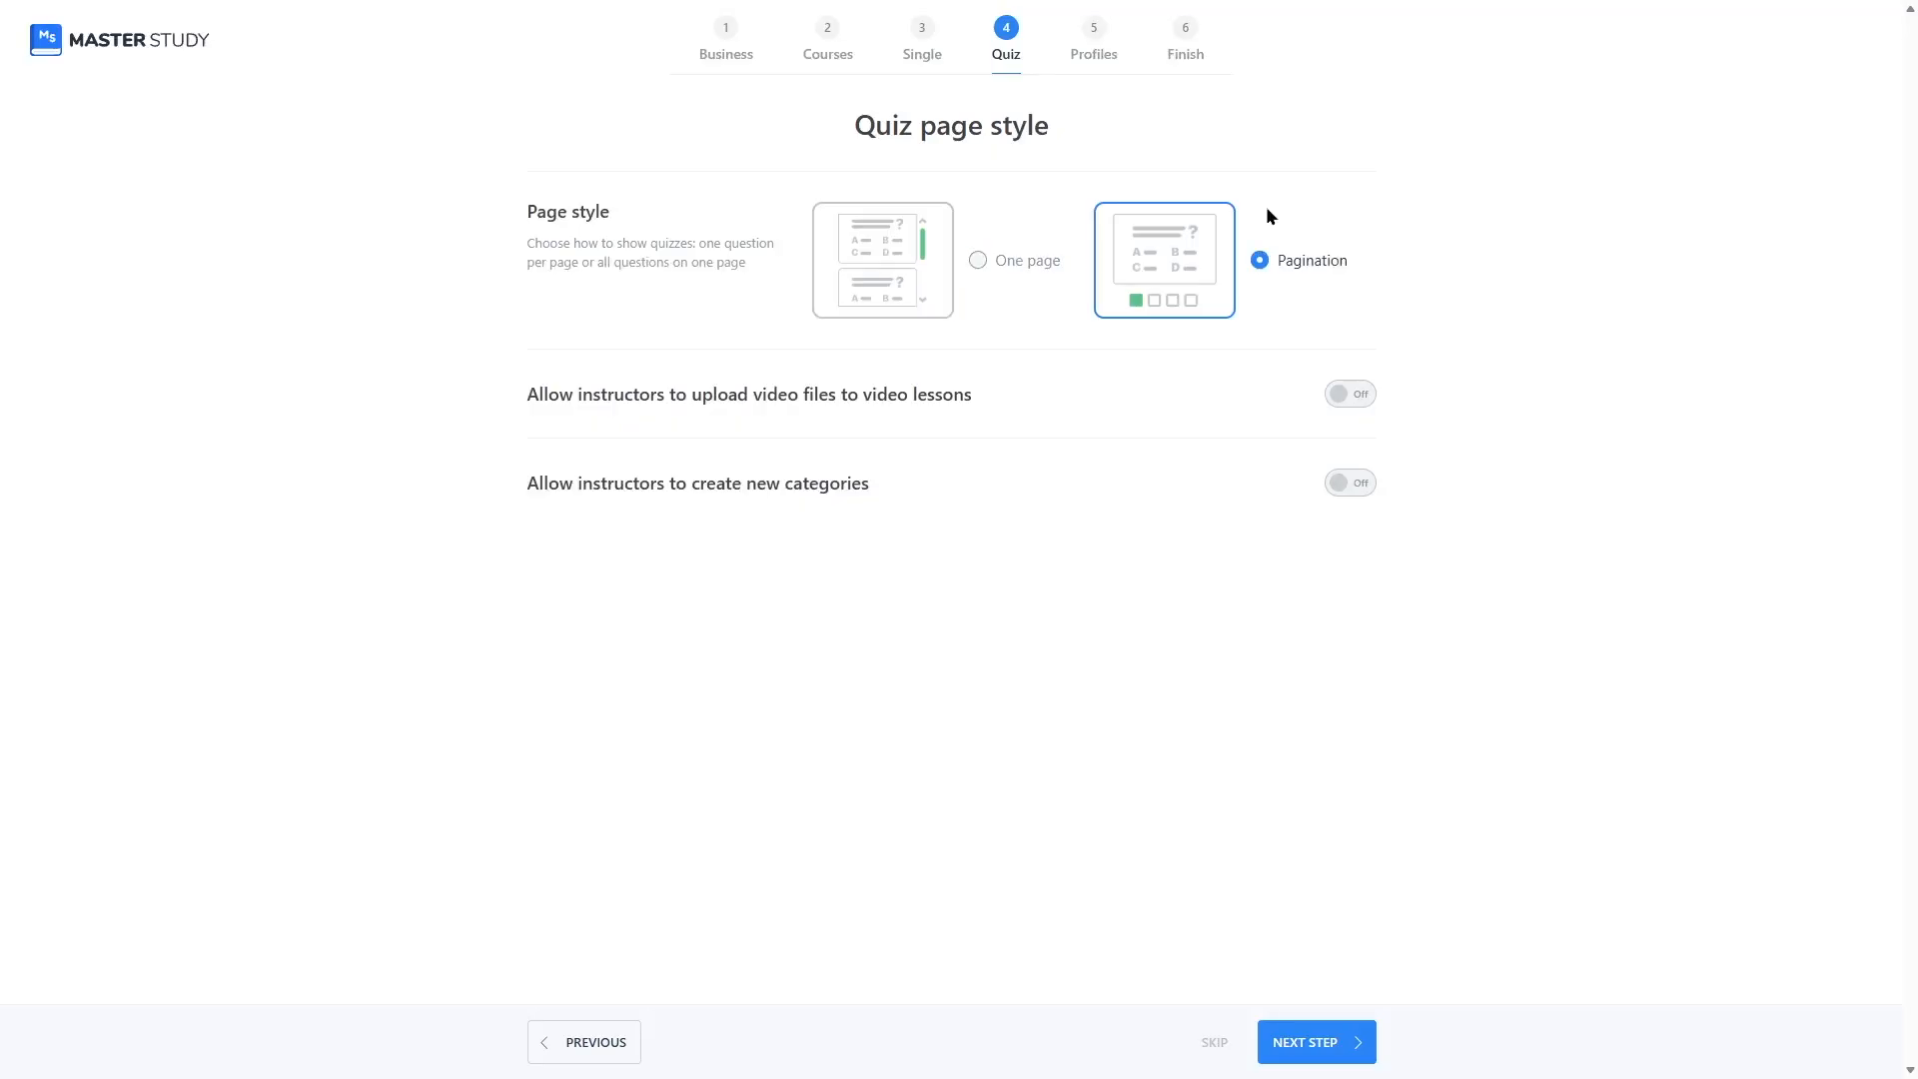
left_click(1341, 398)
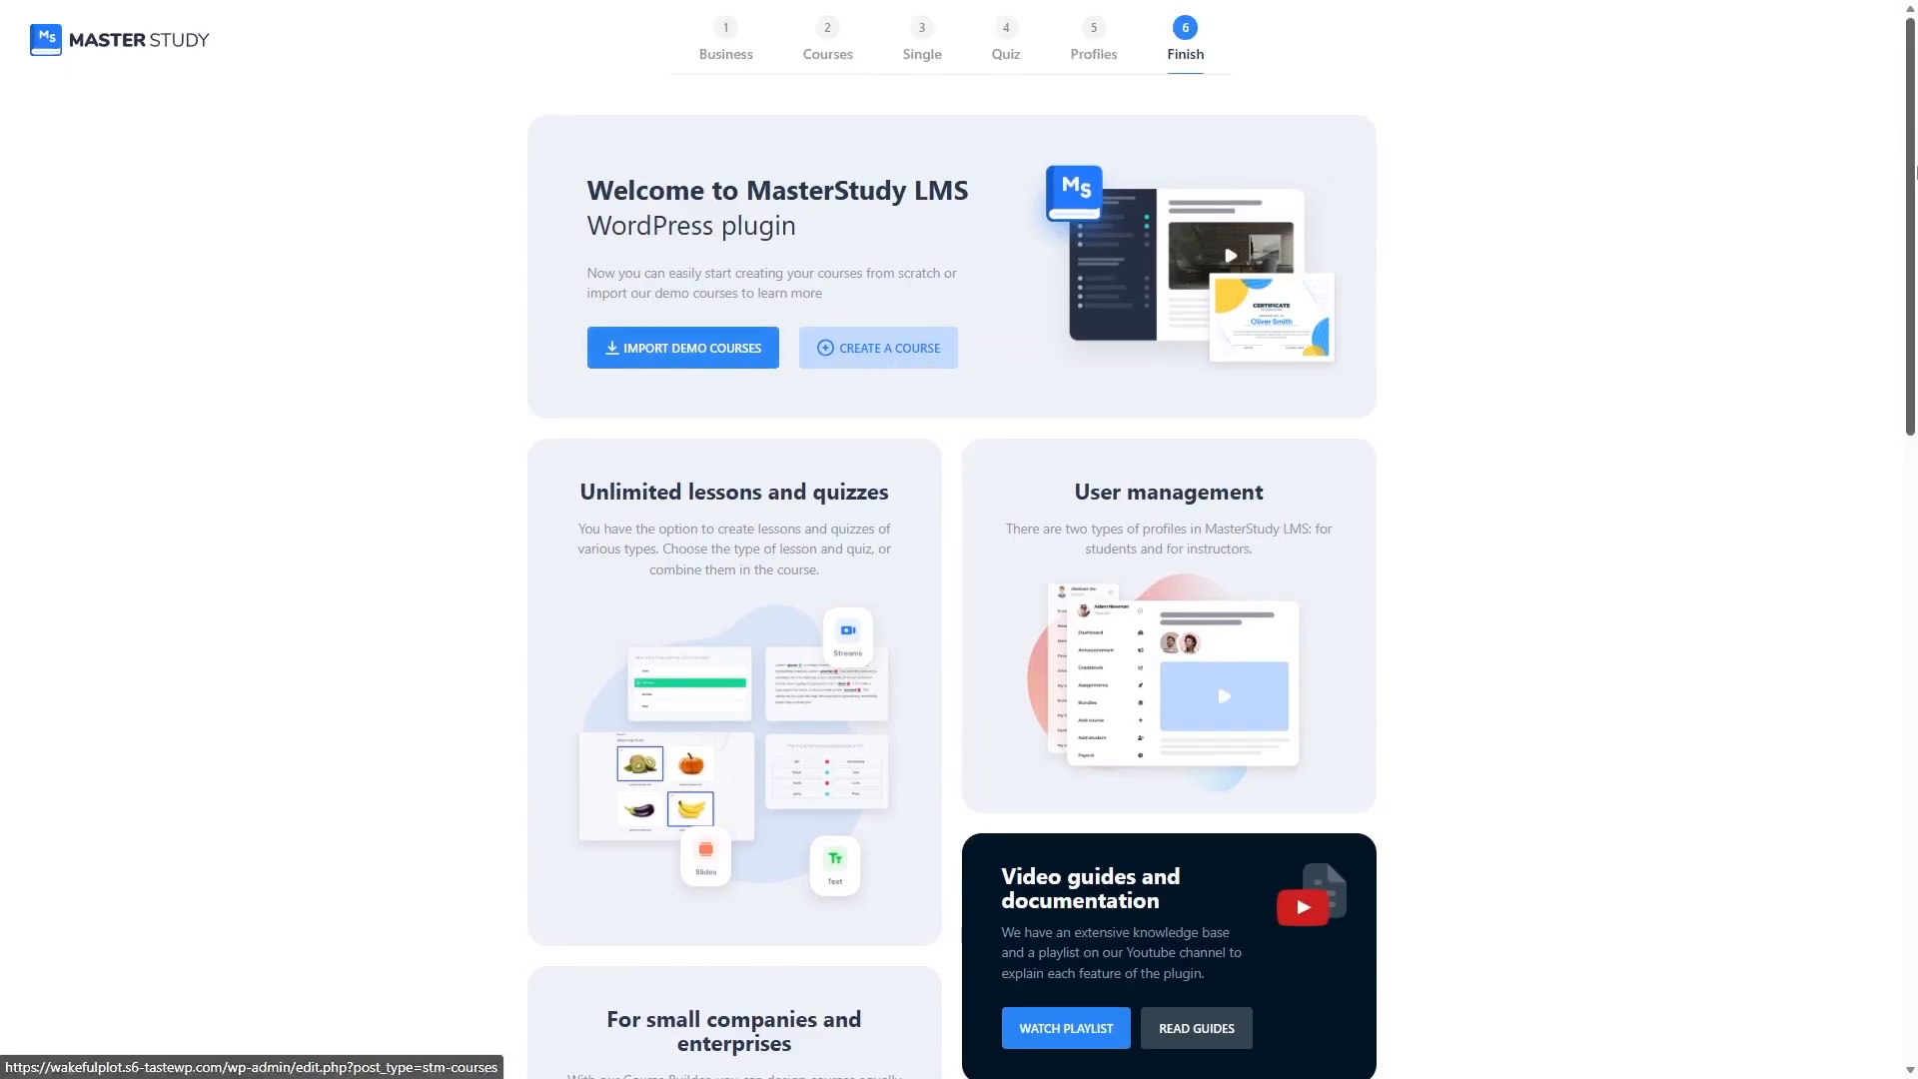
Step: Dismiss the notice offering to install the free MasterStudy Templates
scroll(1250, 217, "down", 2)
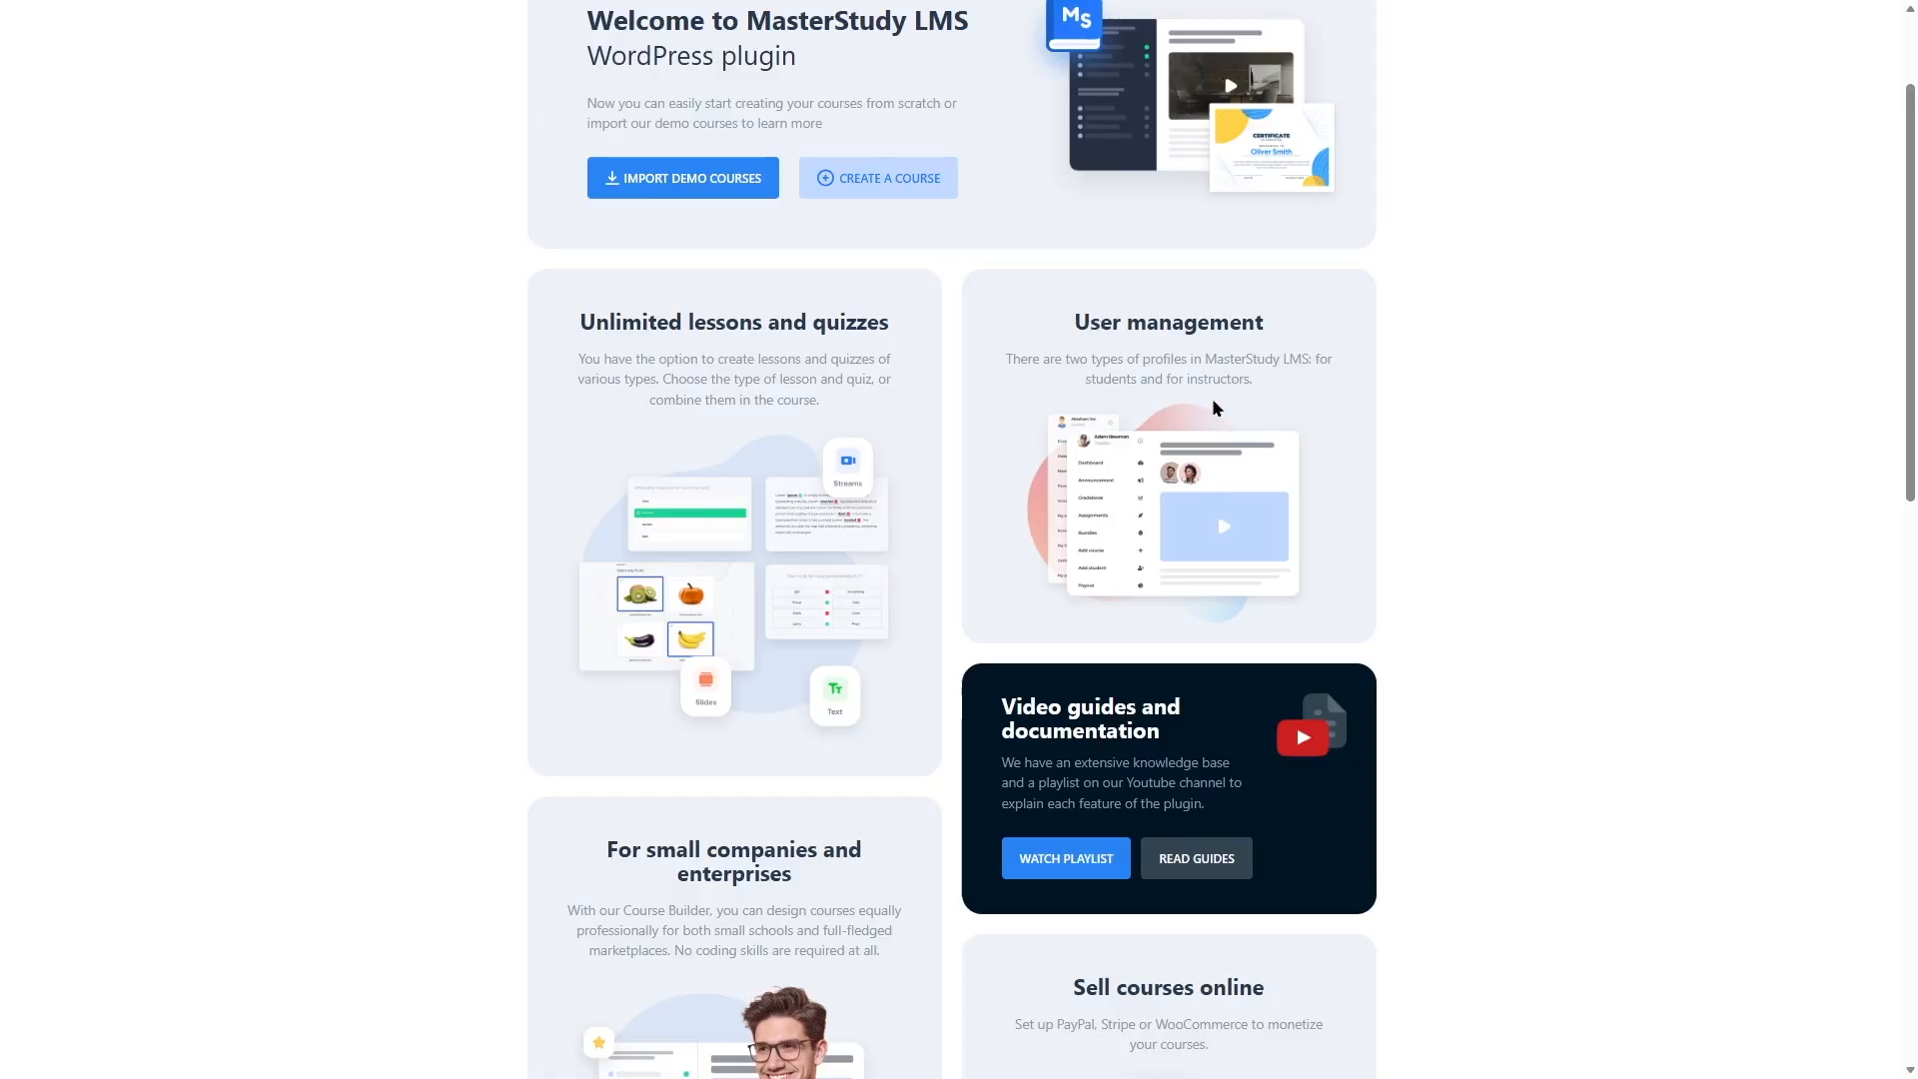
scroll(1748, 315, "down", 4)
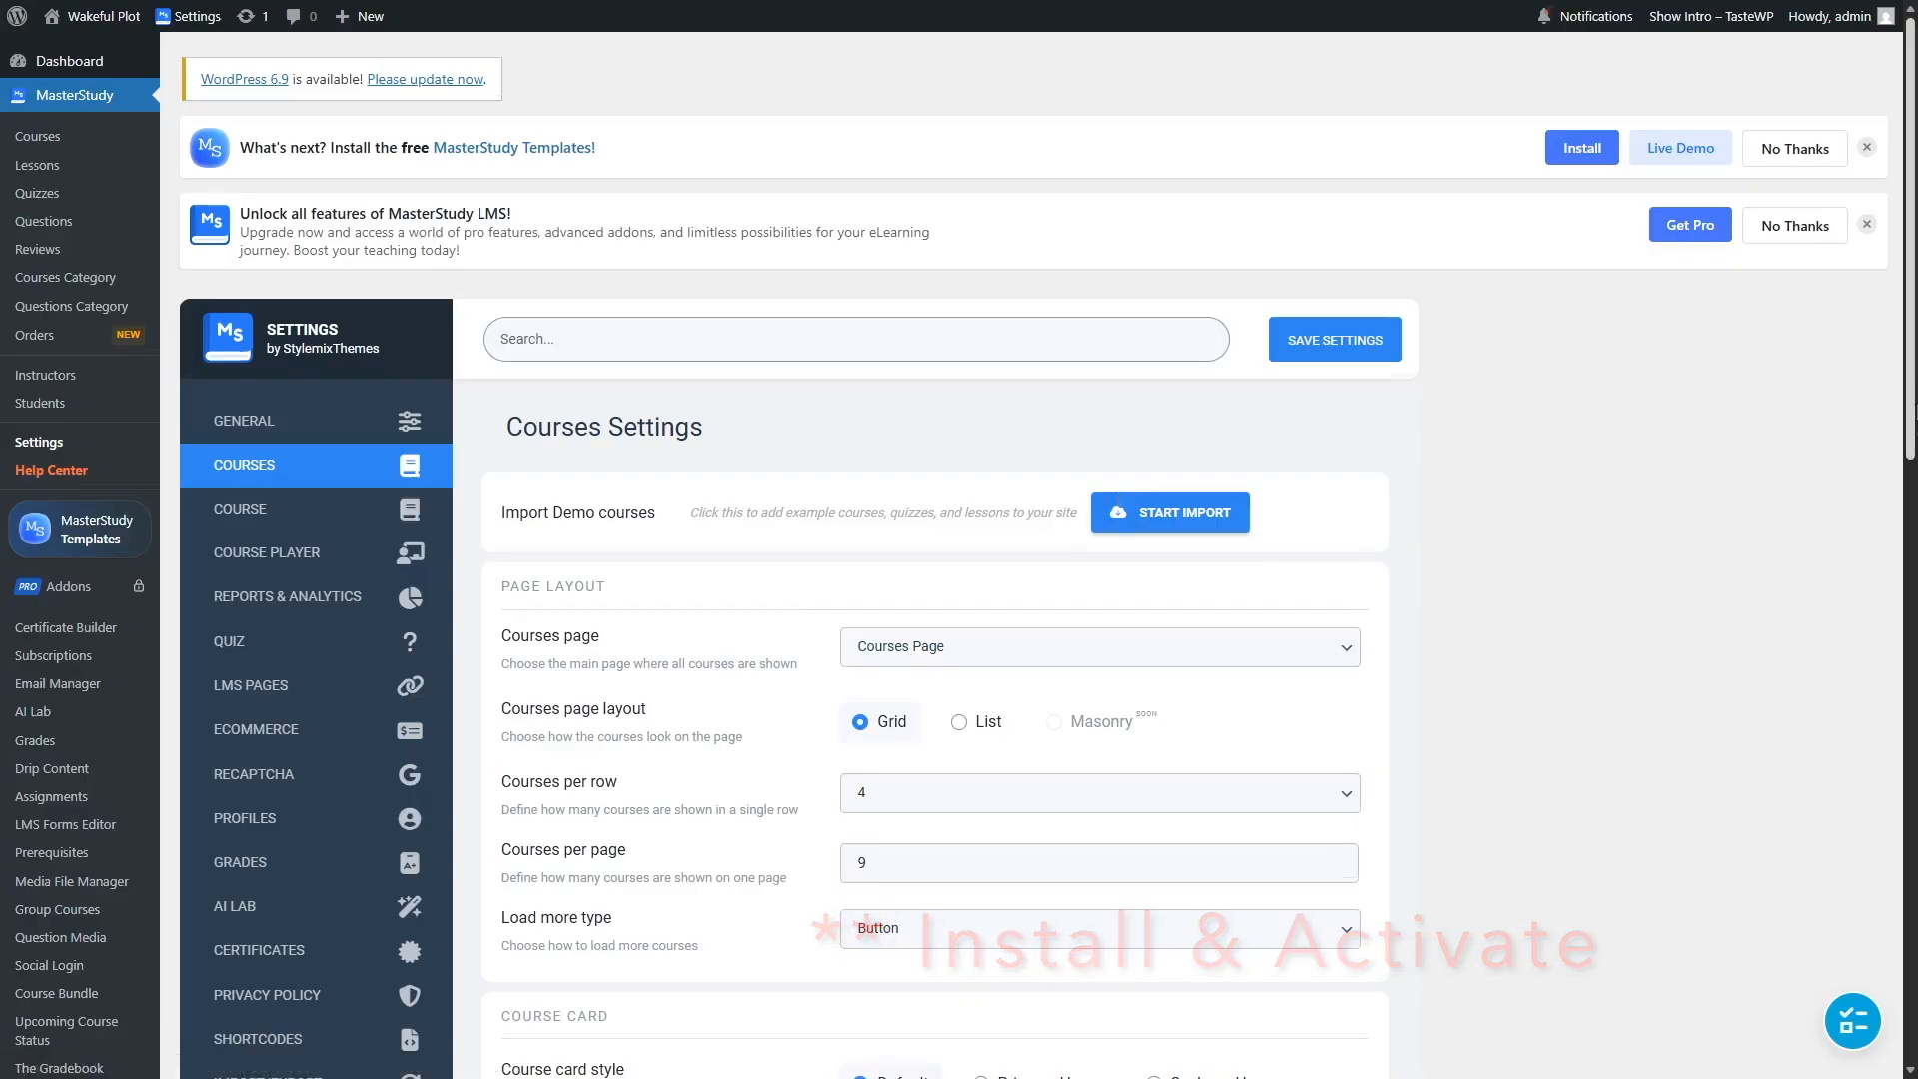
scroll(1912, 545, "down", 4)
scroll(1729, 536, "up", 4)
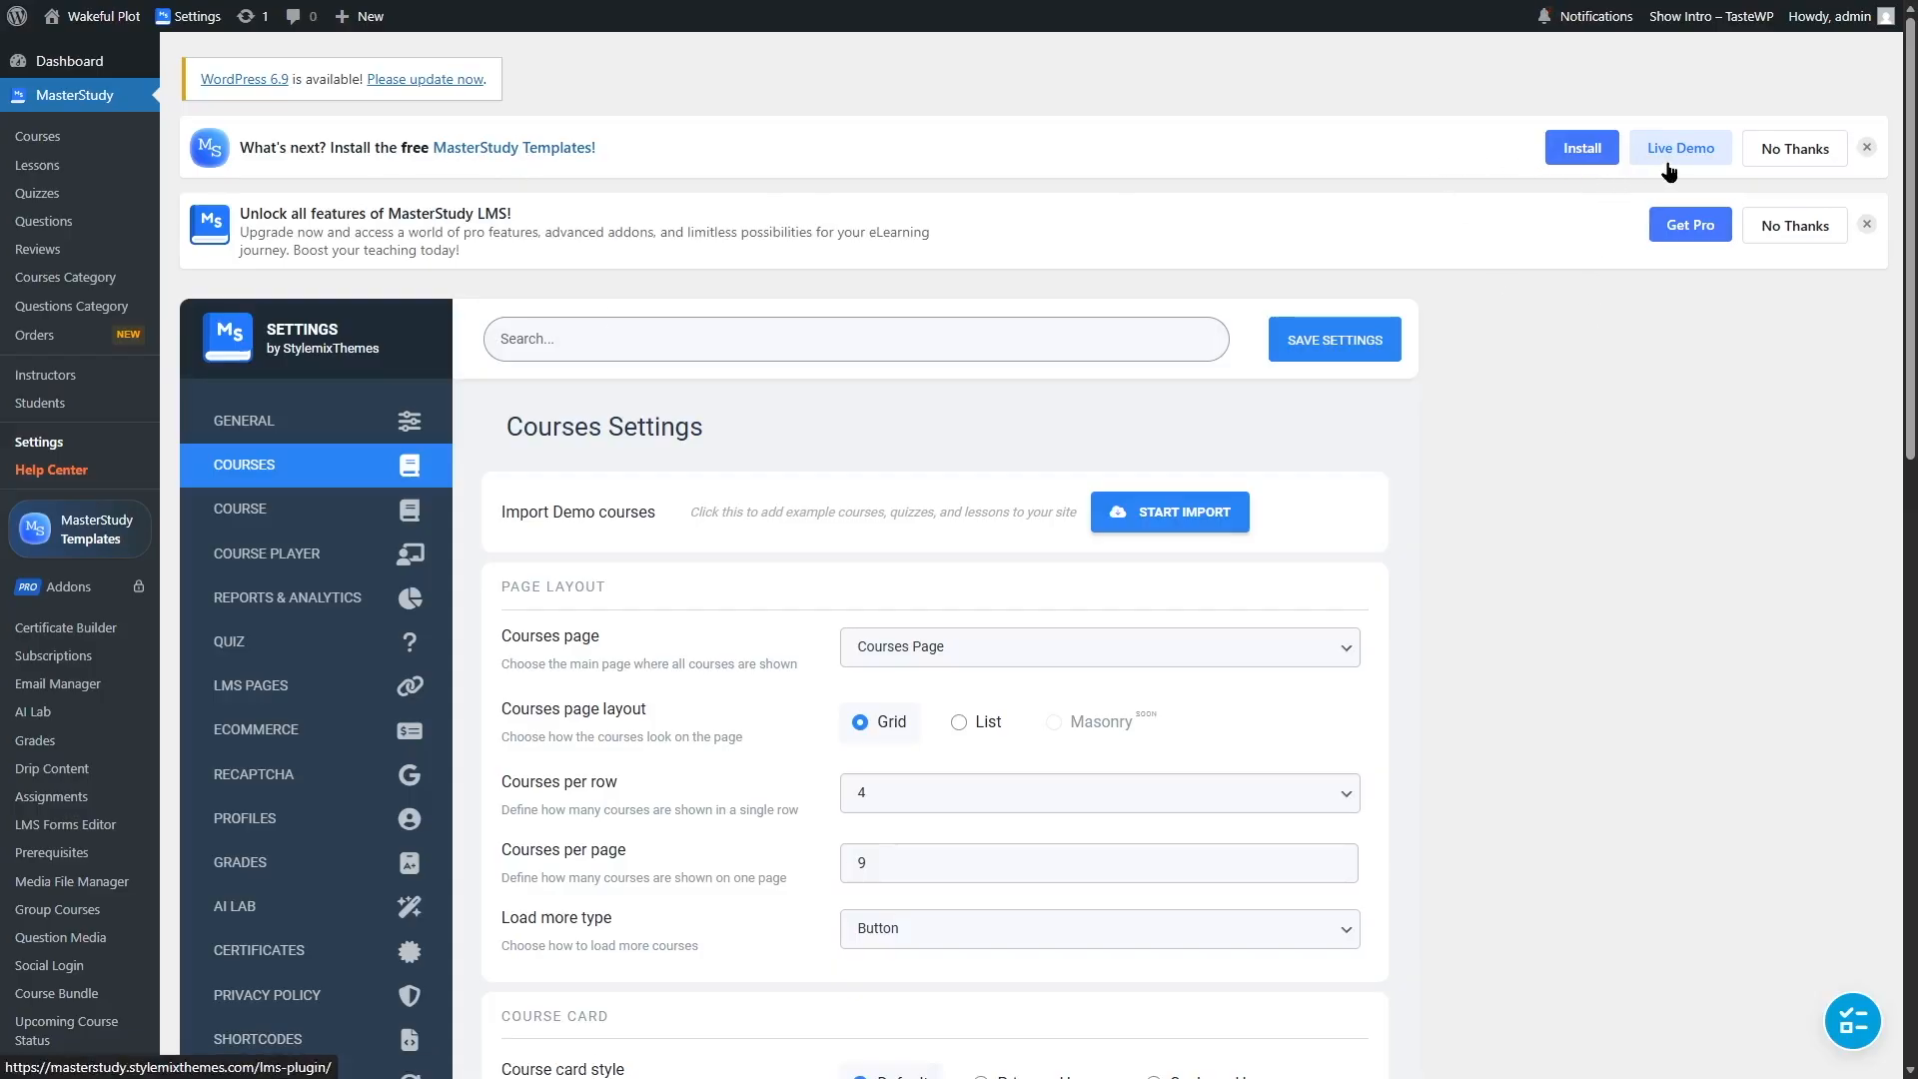
left_click(1866, 151)
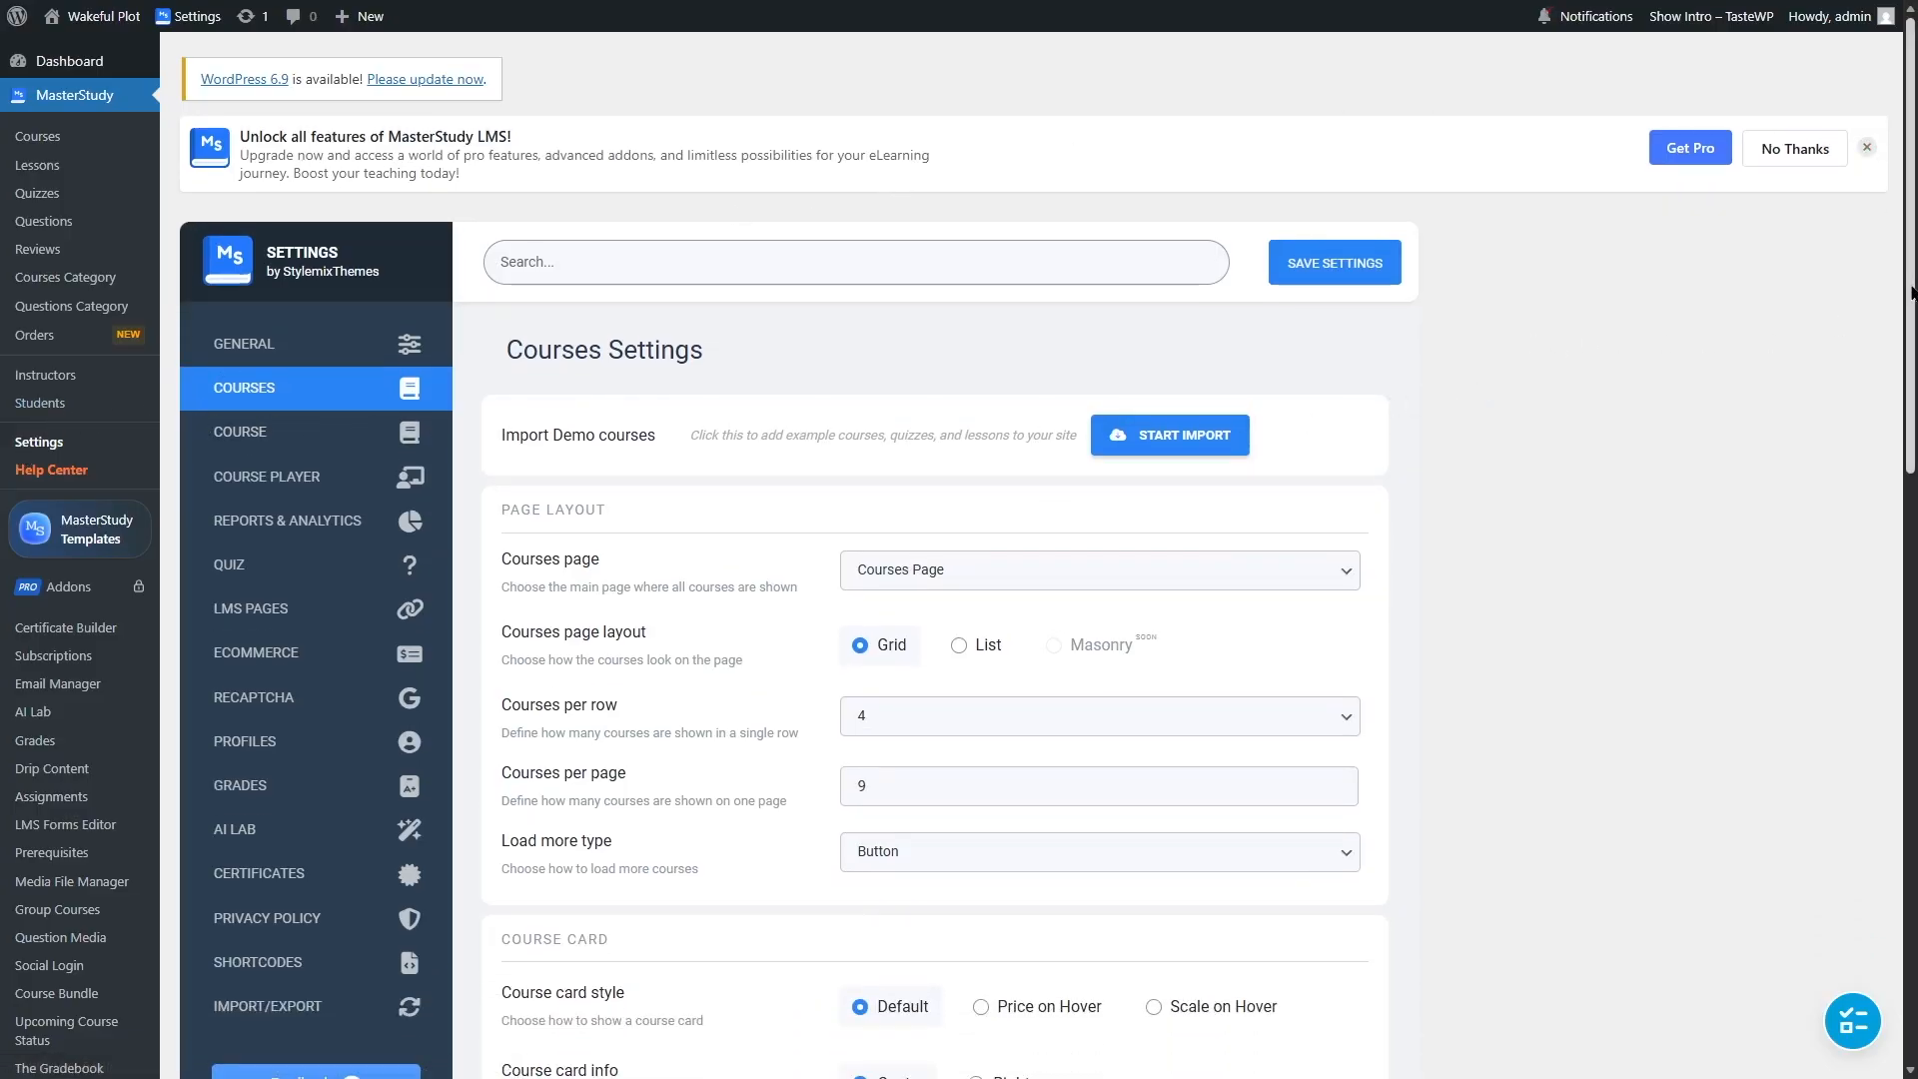
Step: Open MasterStudy Templates from the Appearance menu and start the template installation
left_click_drag(1912, 315, 1911, 772)
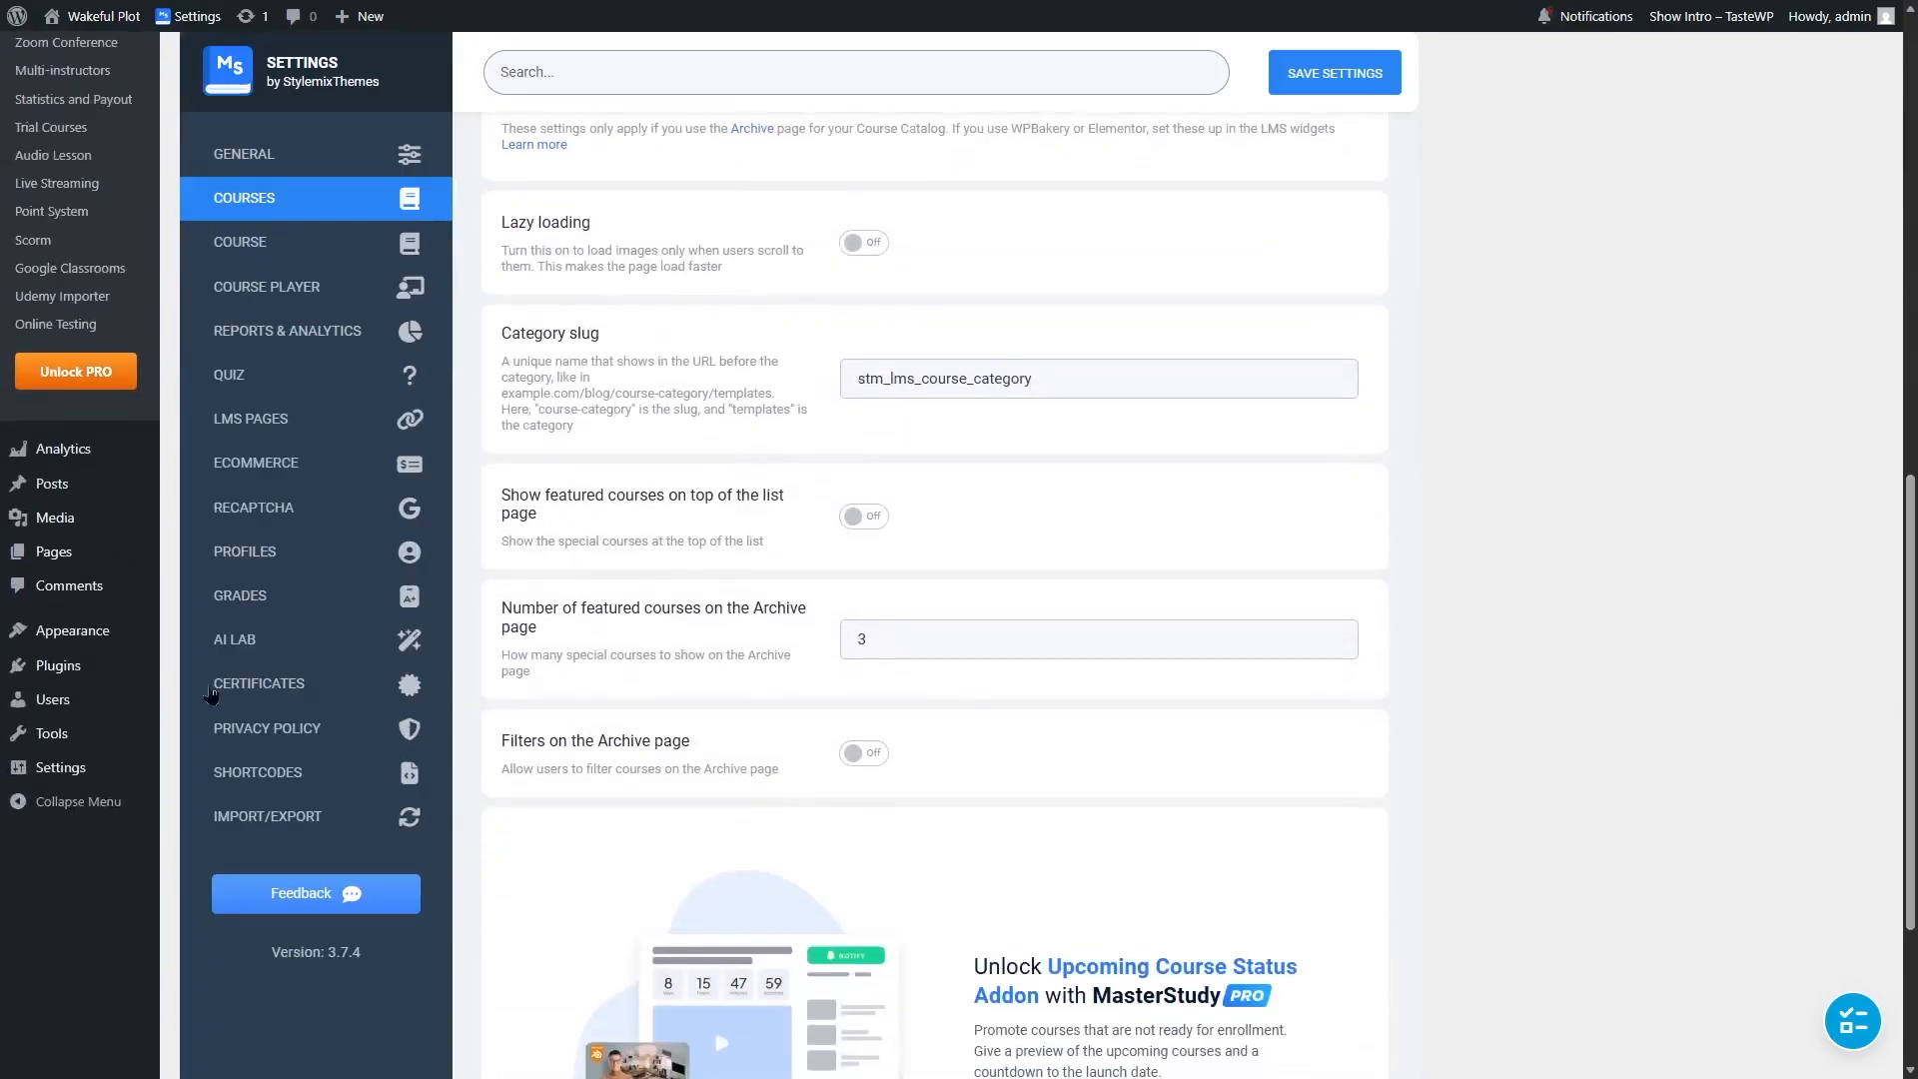
mouse_move(4, 636)
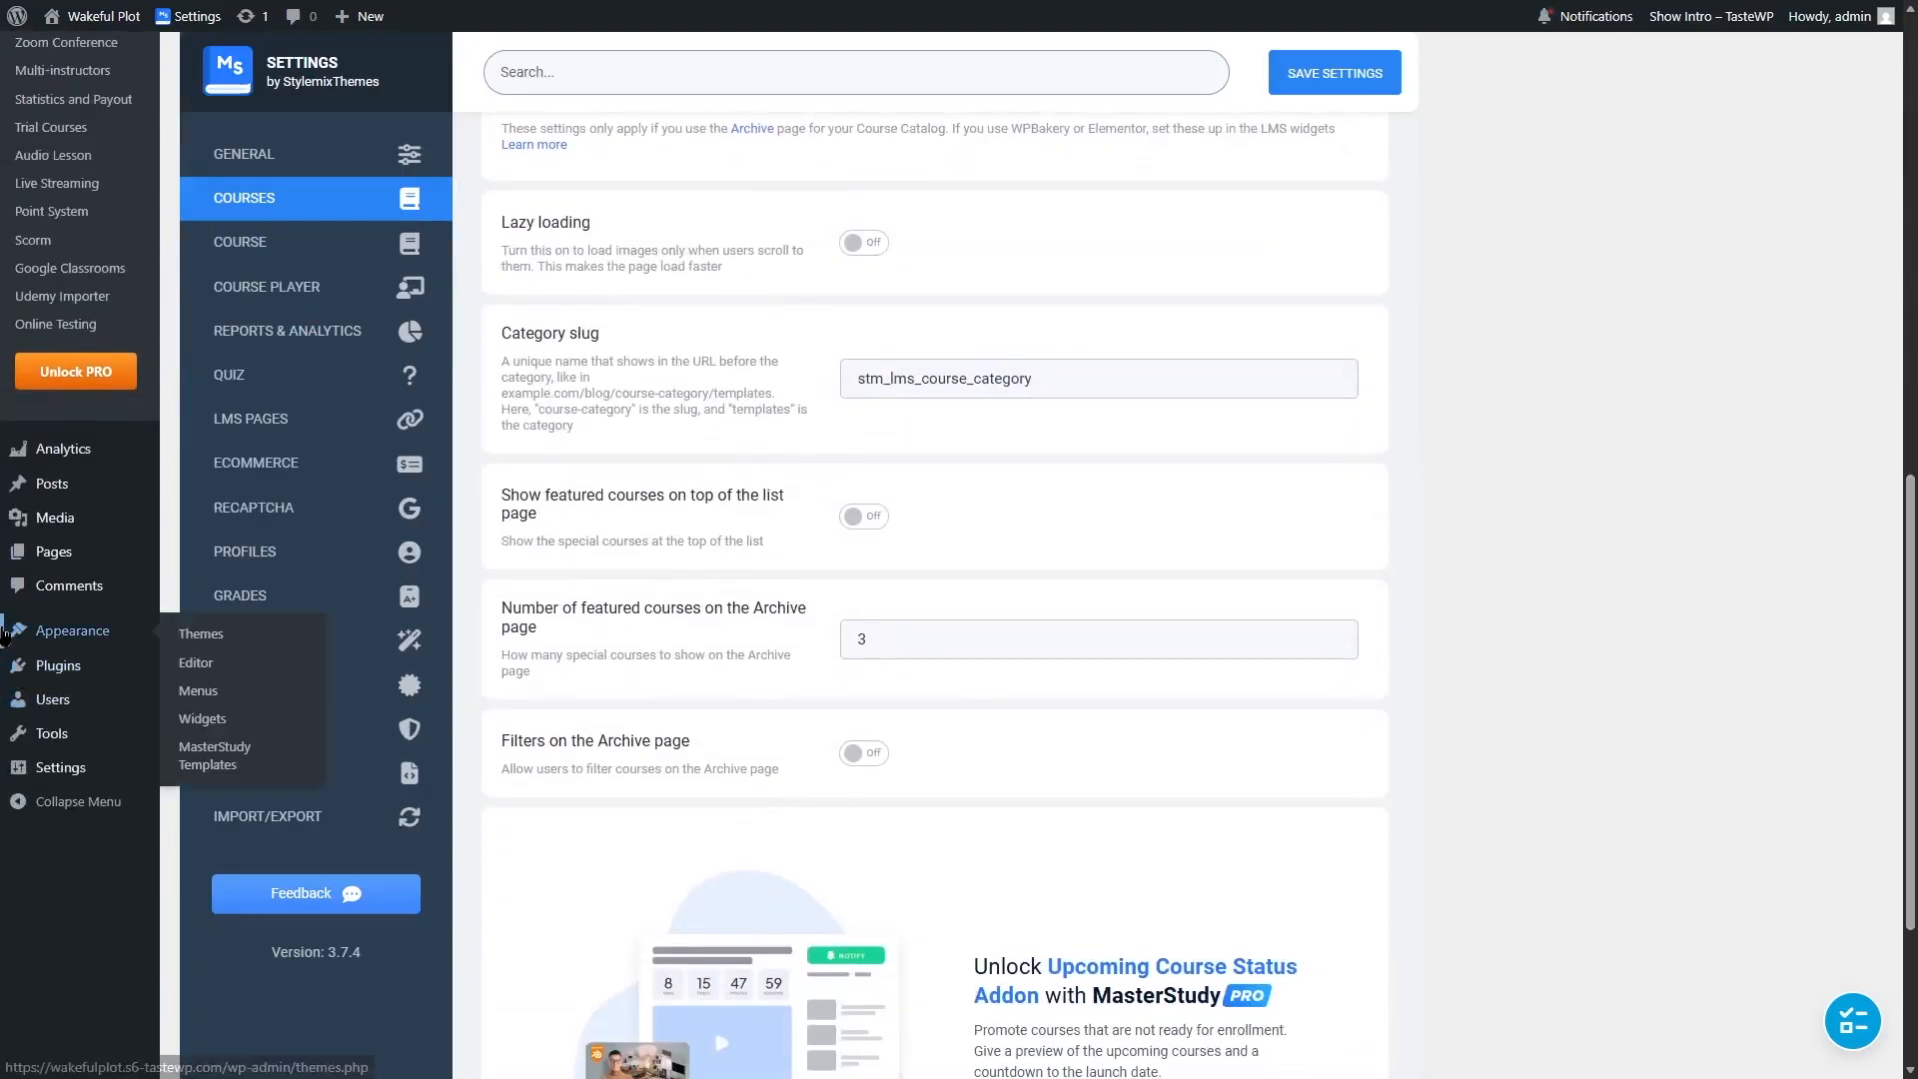
left_click(209, 766)
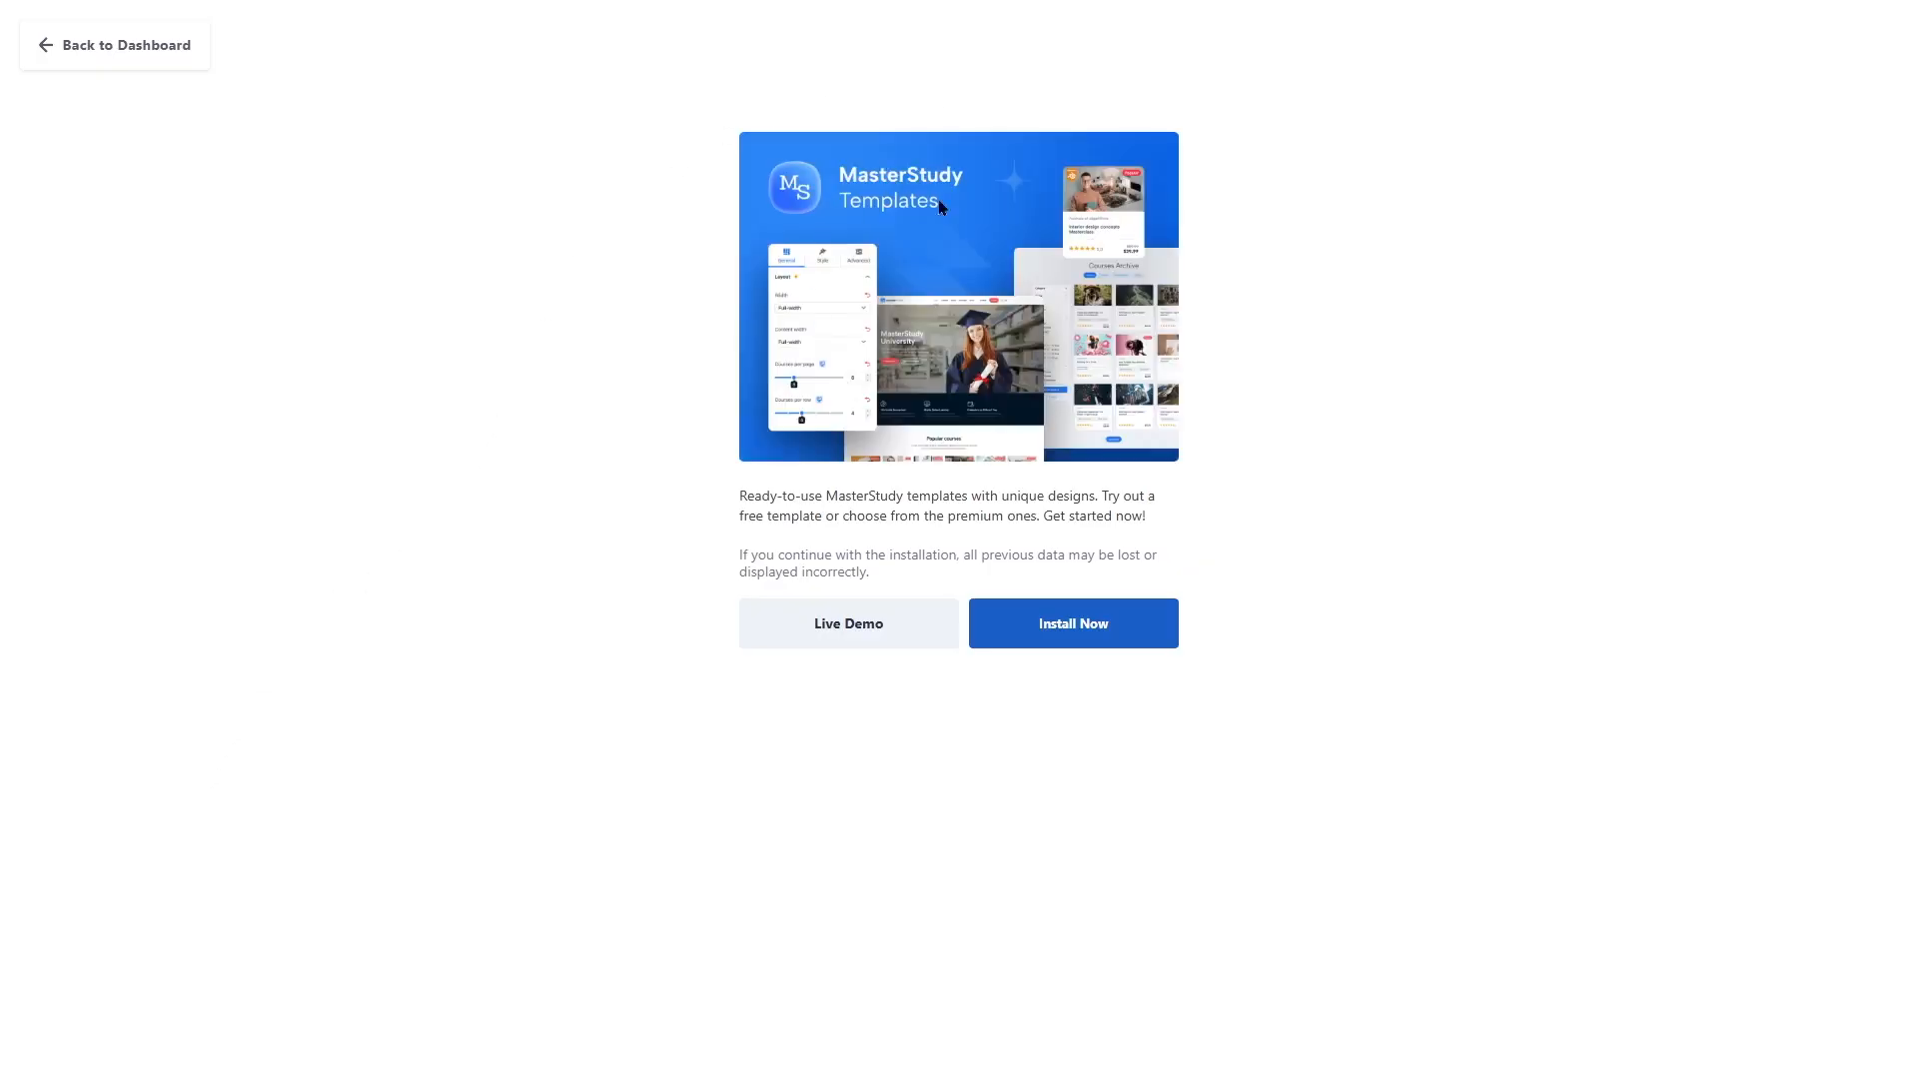
left_click(1039, 624)
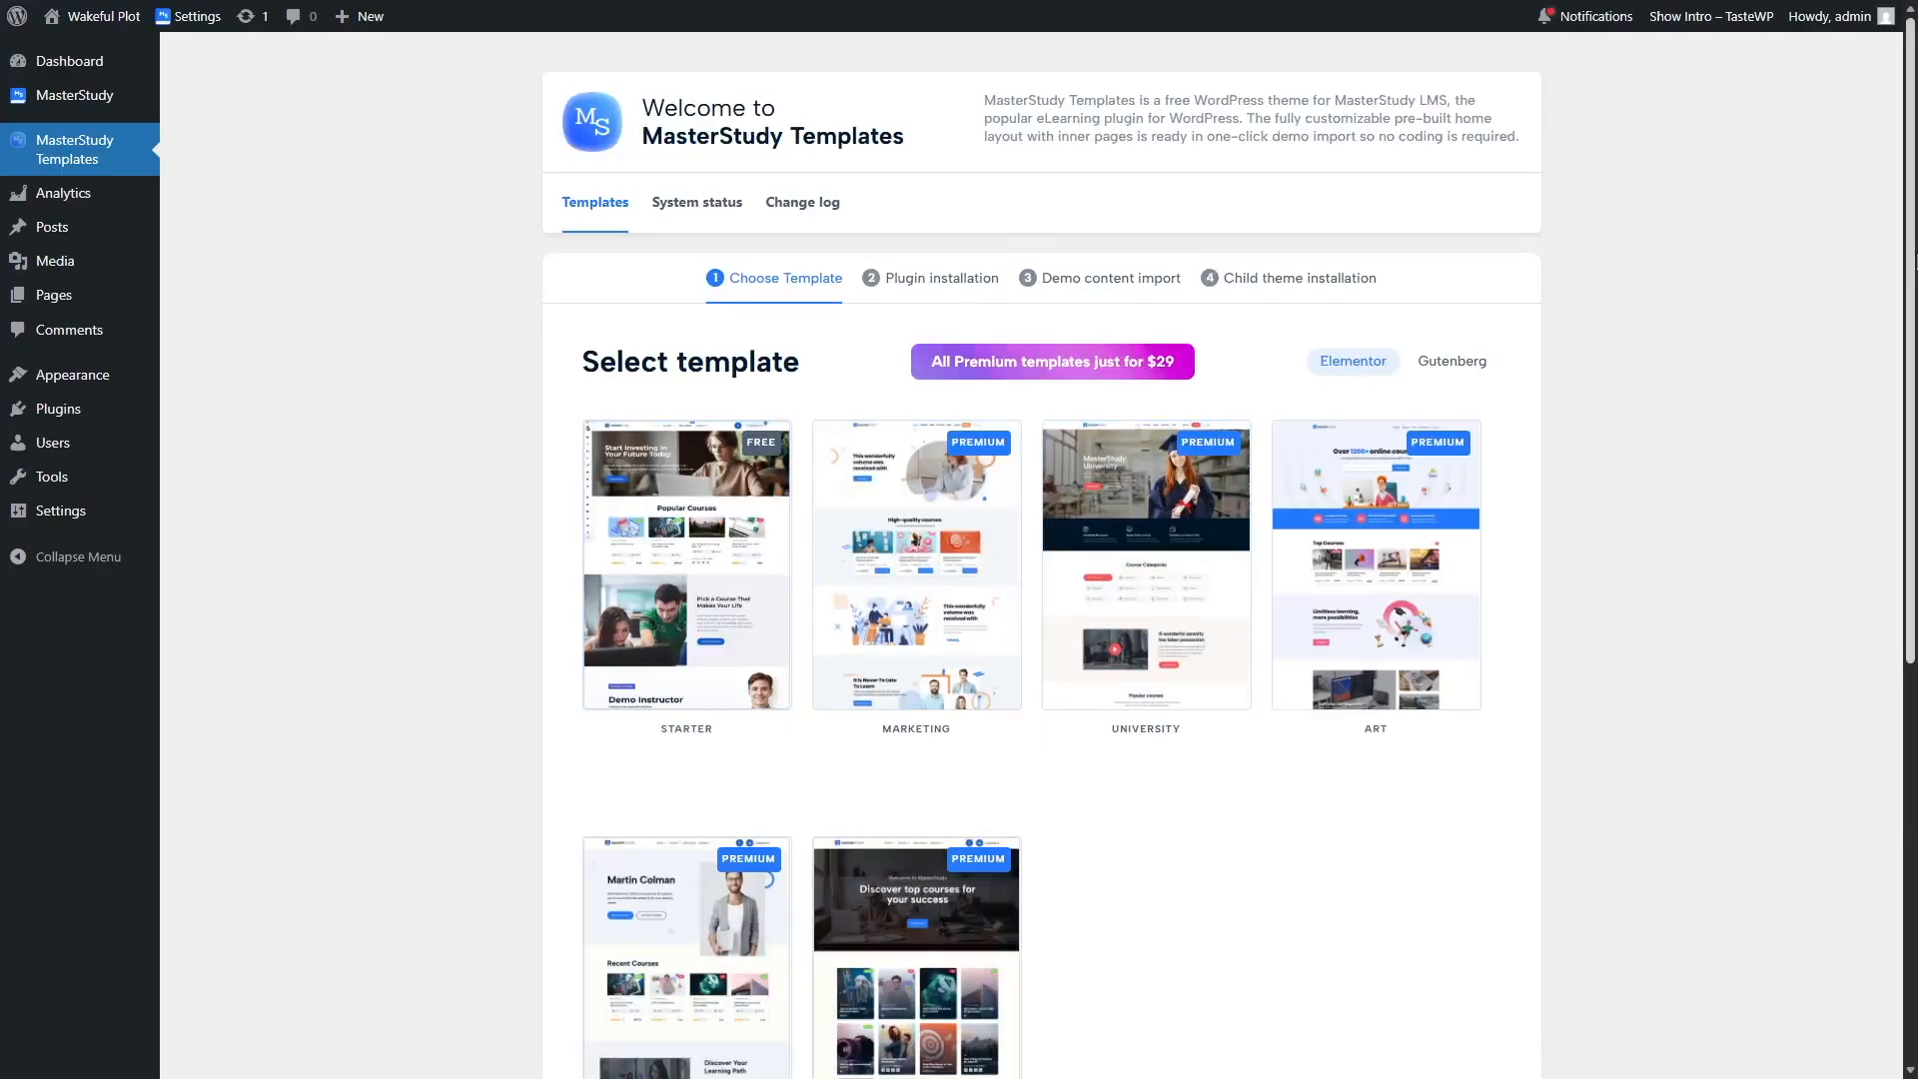
Step: Filter the template gallery to show Gutenberg templates
scroll(1039, 559, "down", 2)
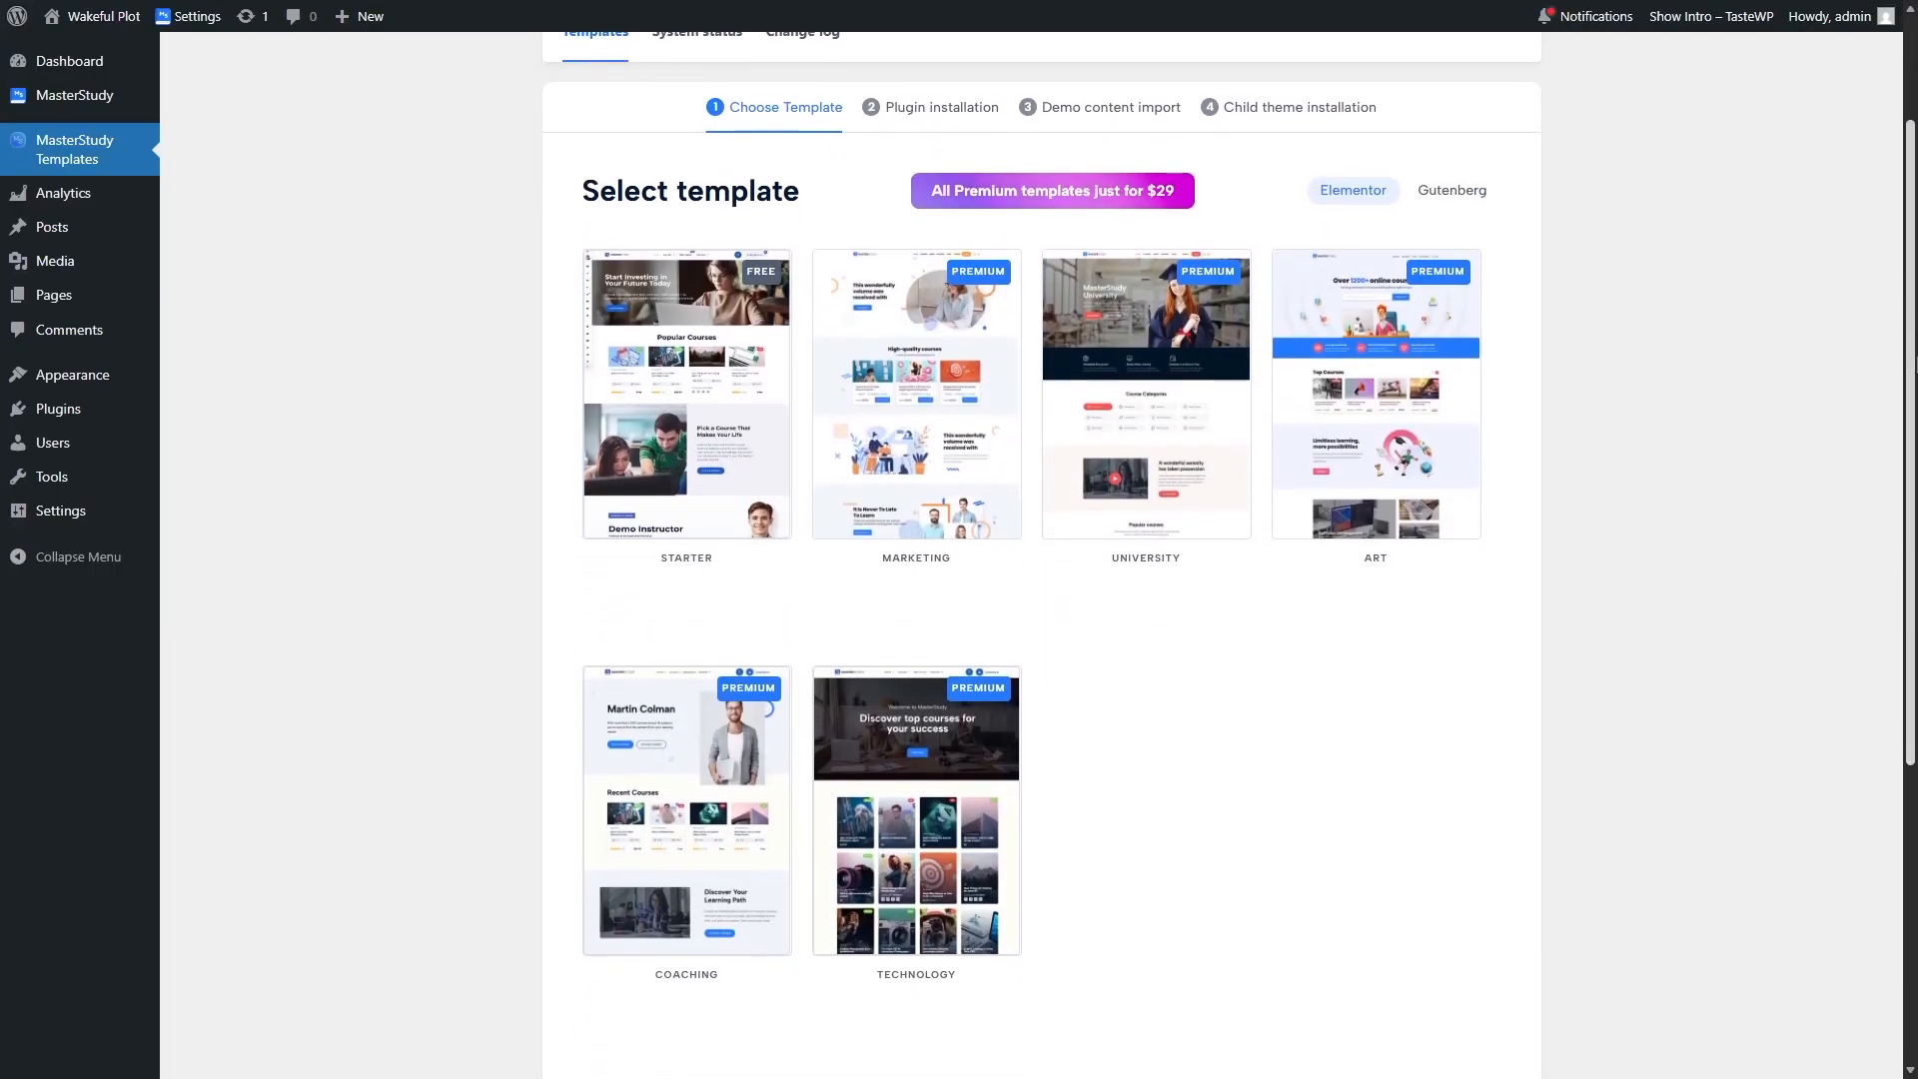
mouse_move(642, 376)
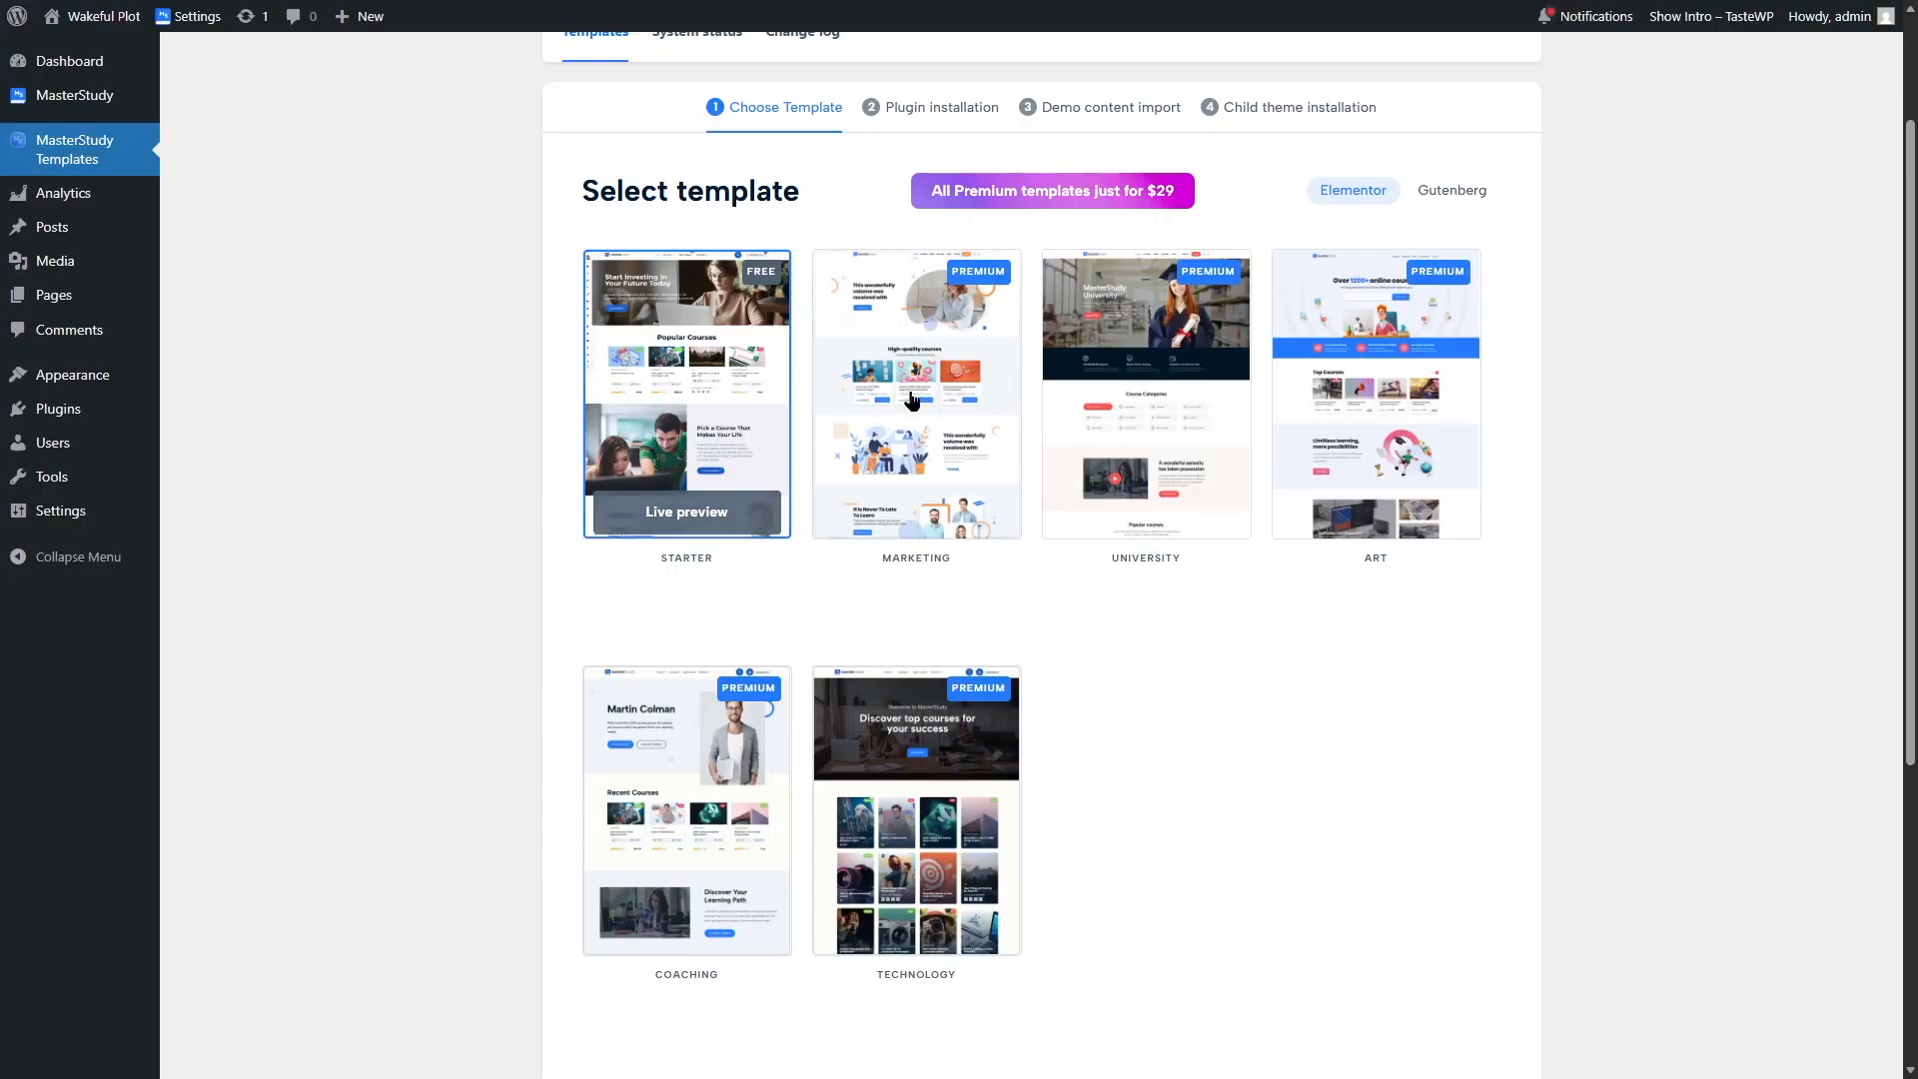
mouse_move(908, 385)
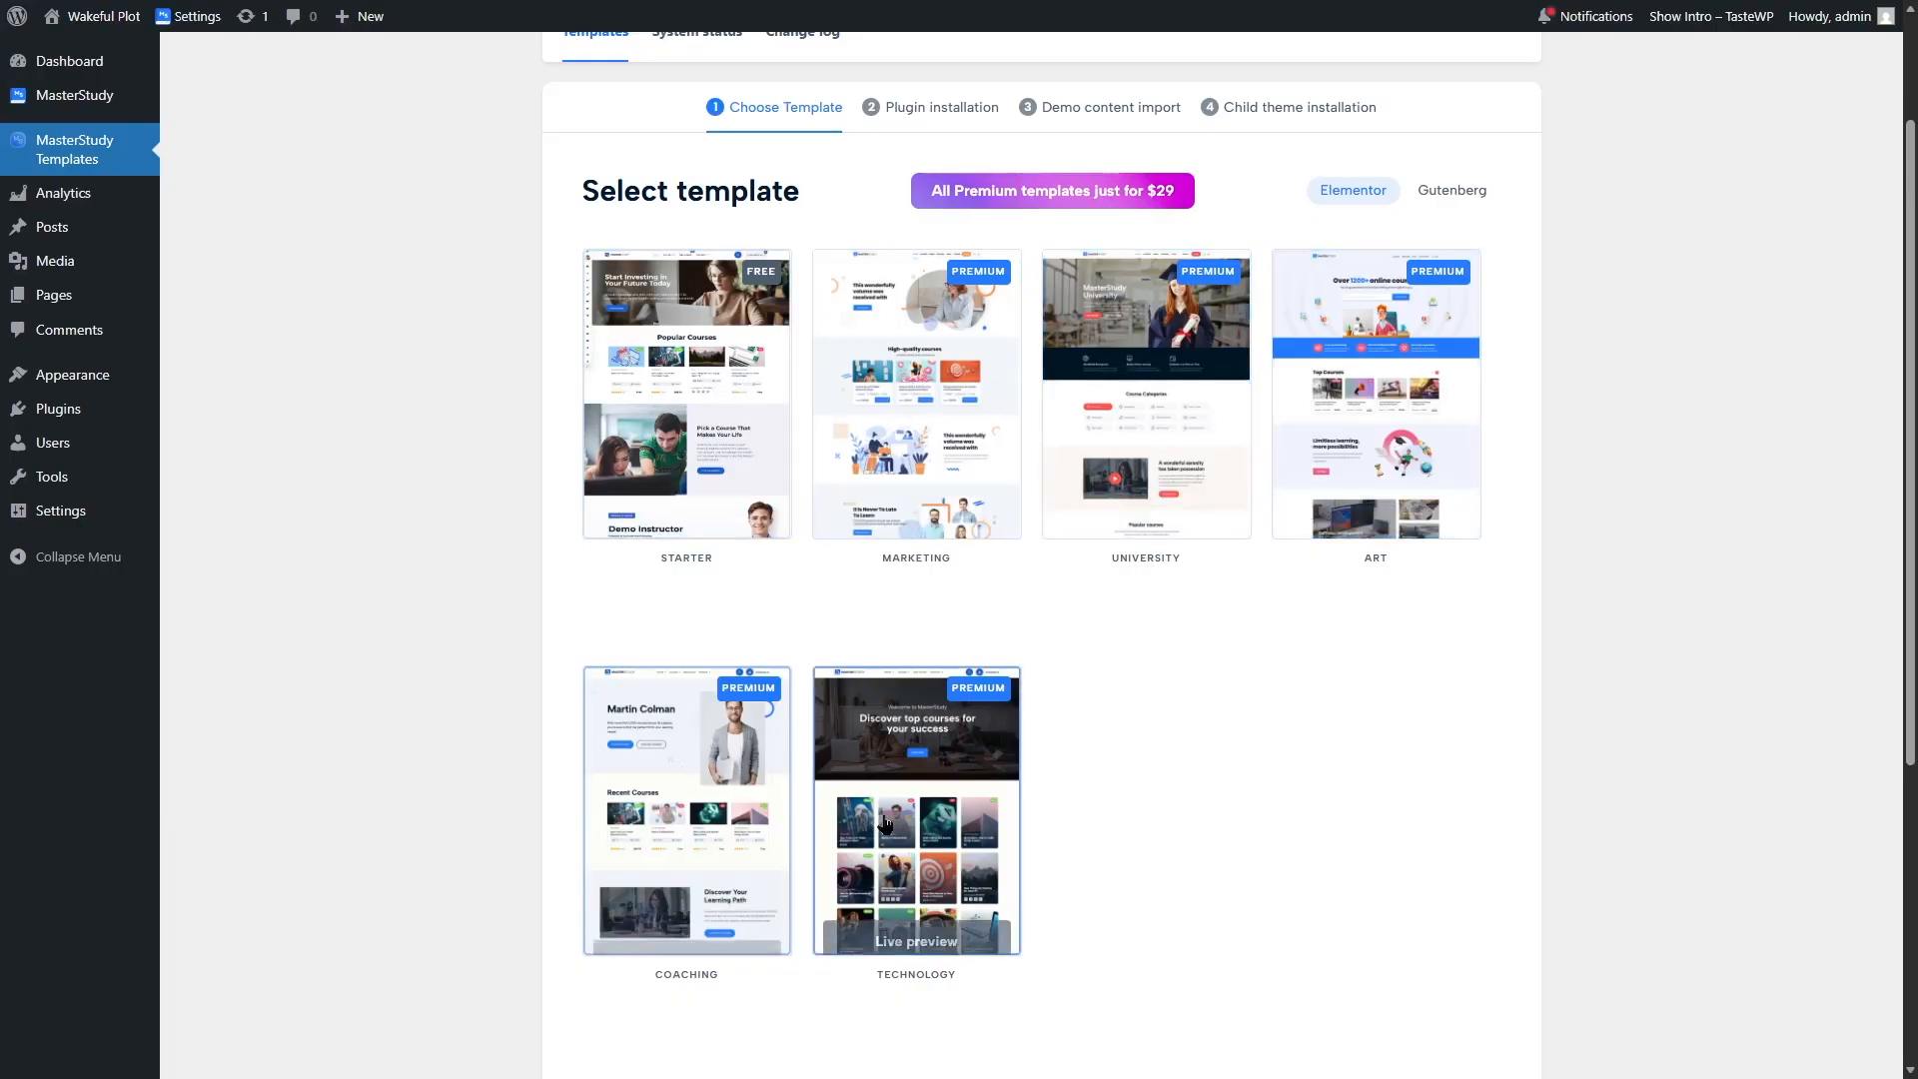
mouse_move(885, 825)
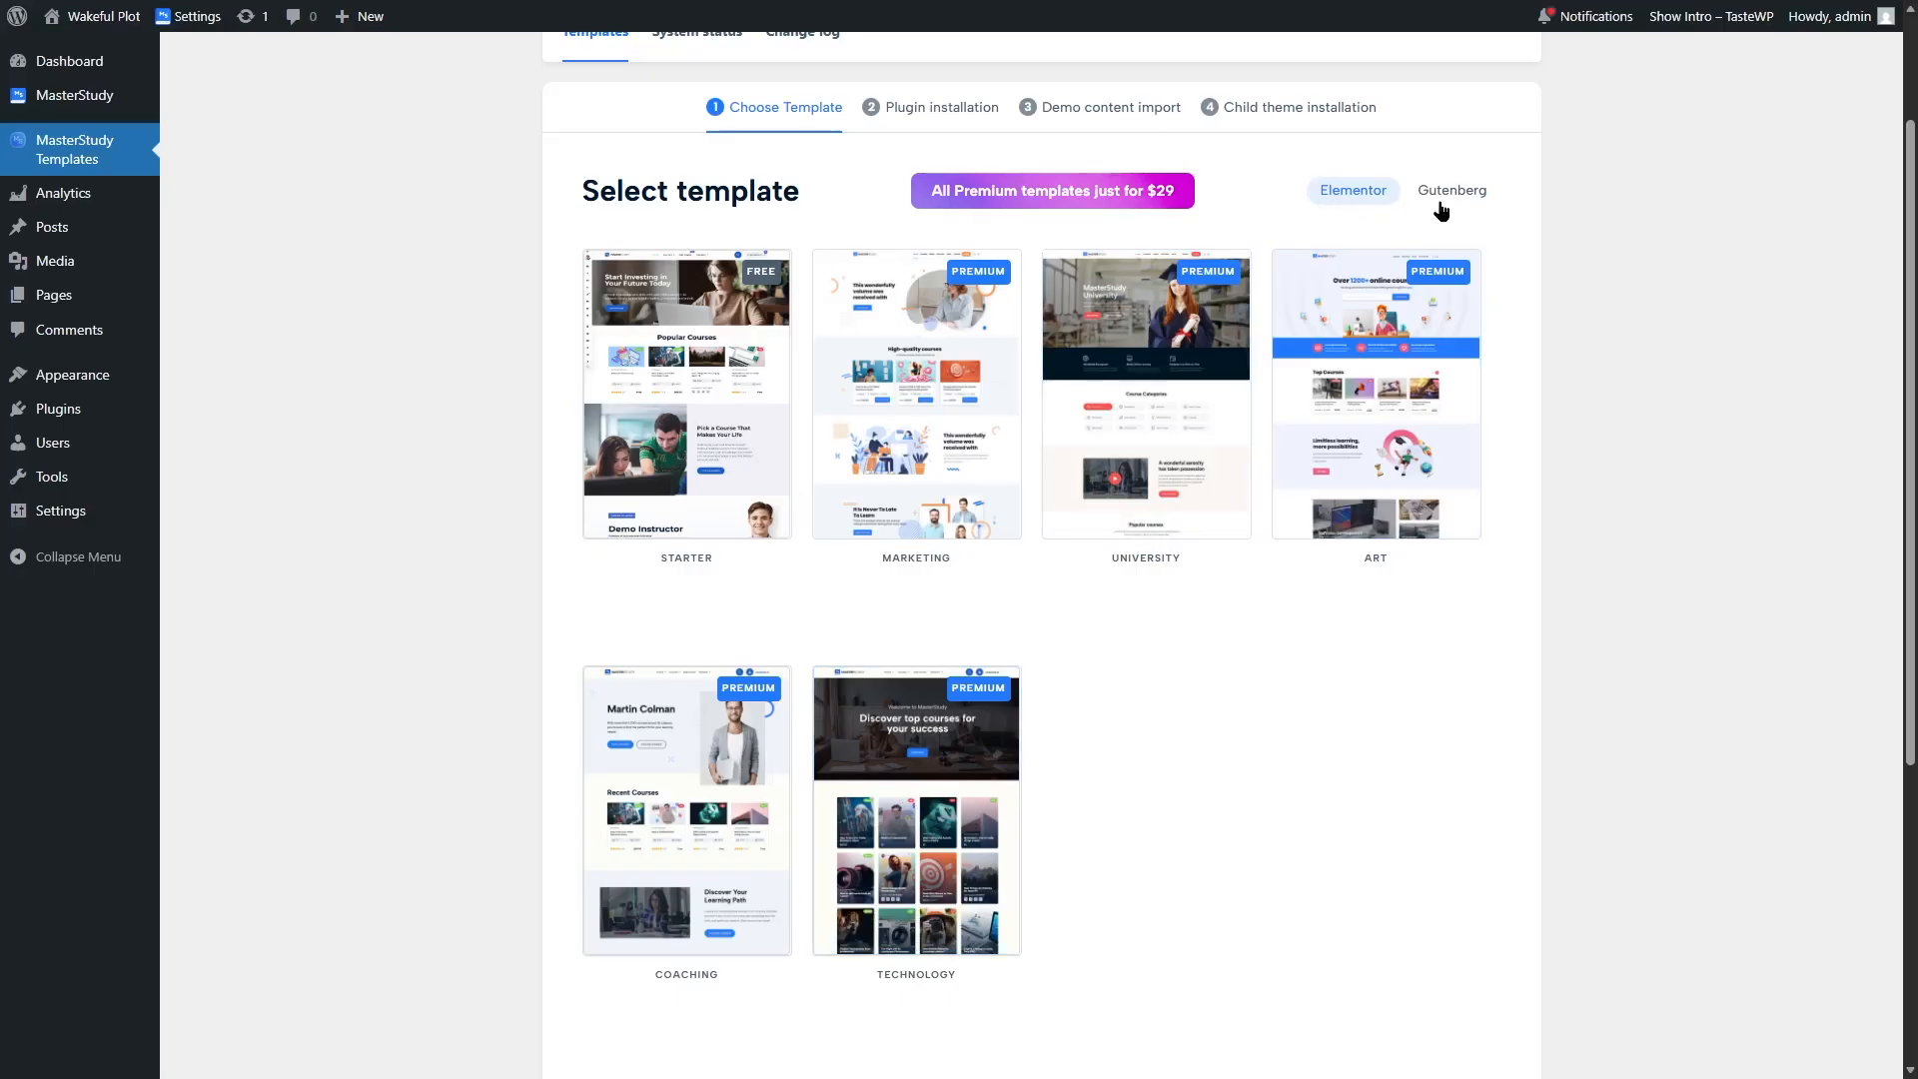
left_click(1459, 194)
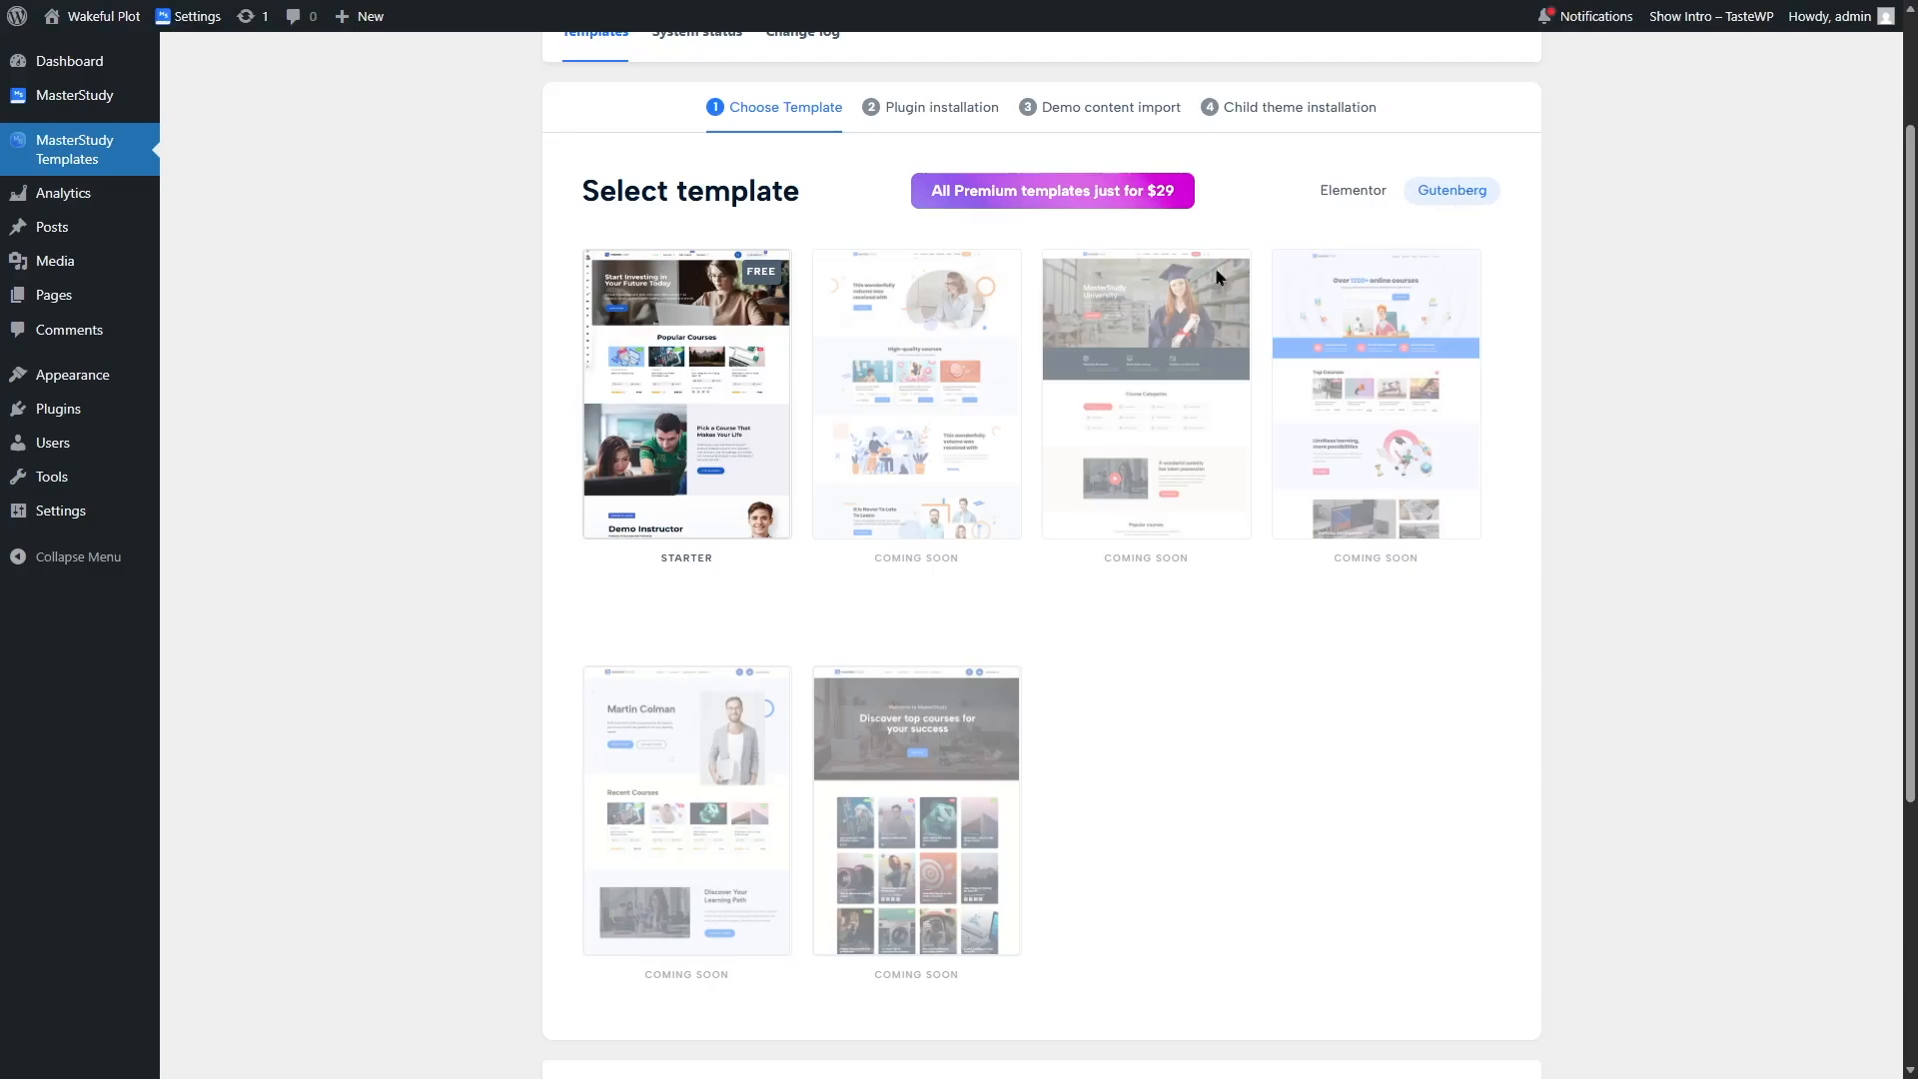
Step: Select the free Starter template
mouse_move(681, 332)
left_click(701, 398)
left_click(704, 594)
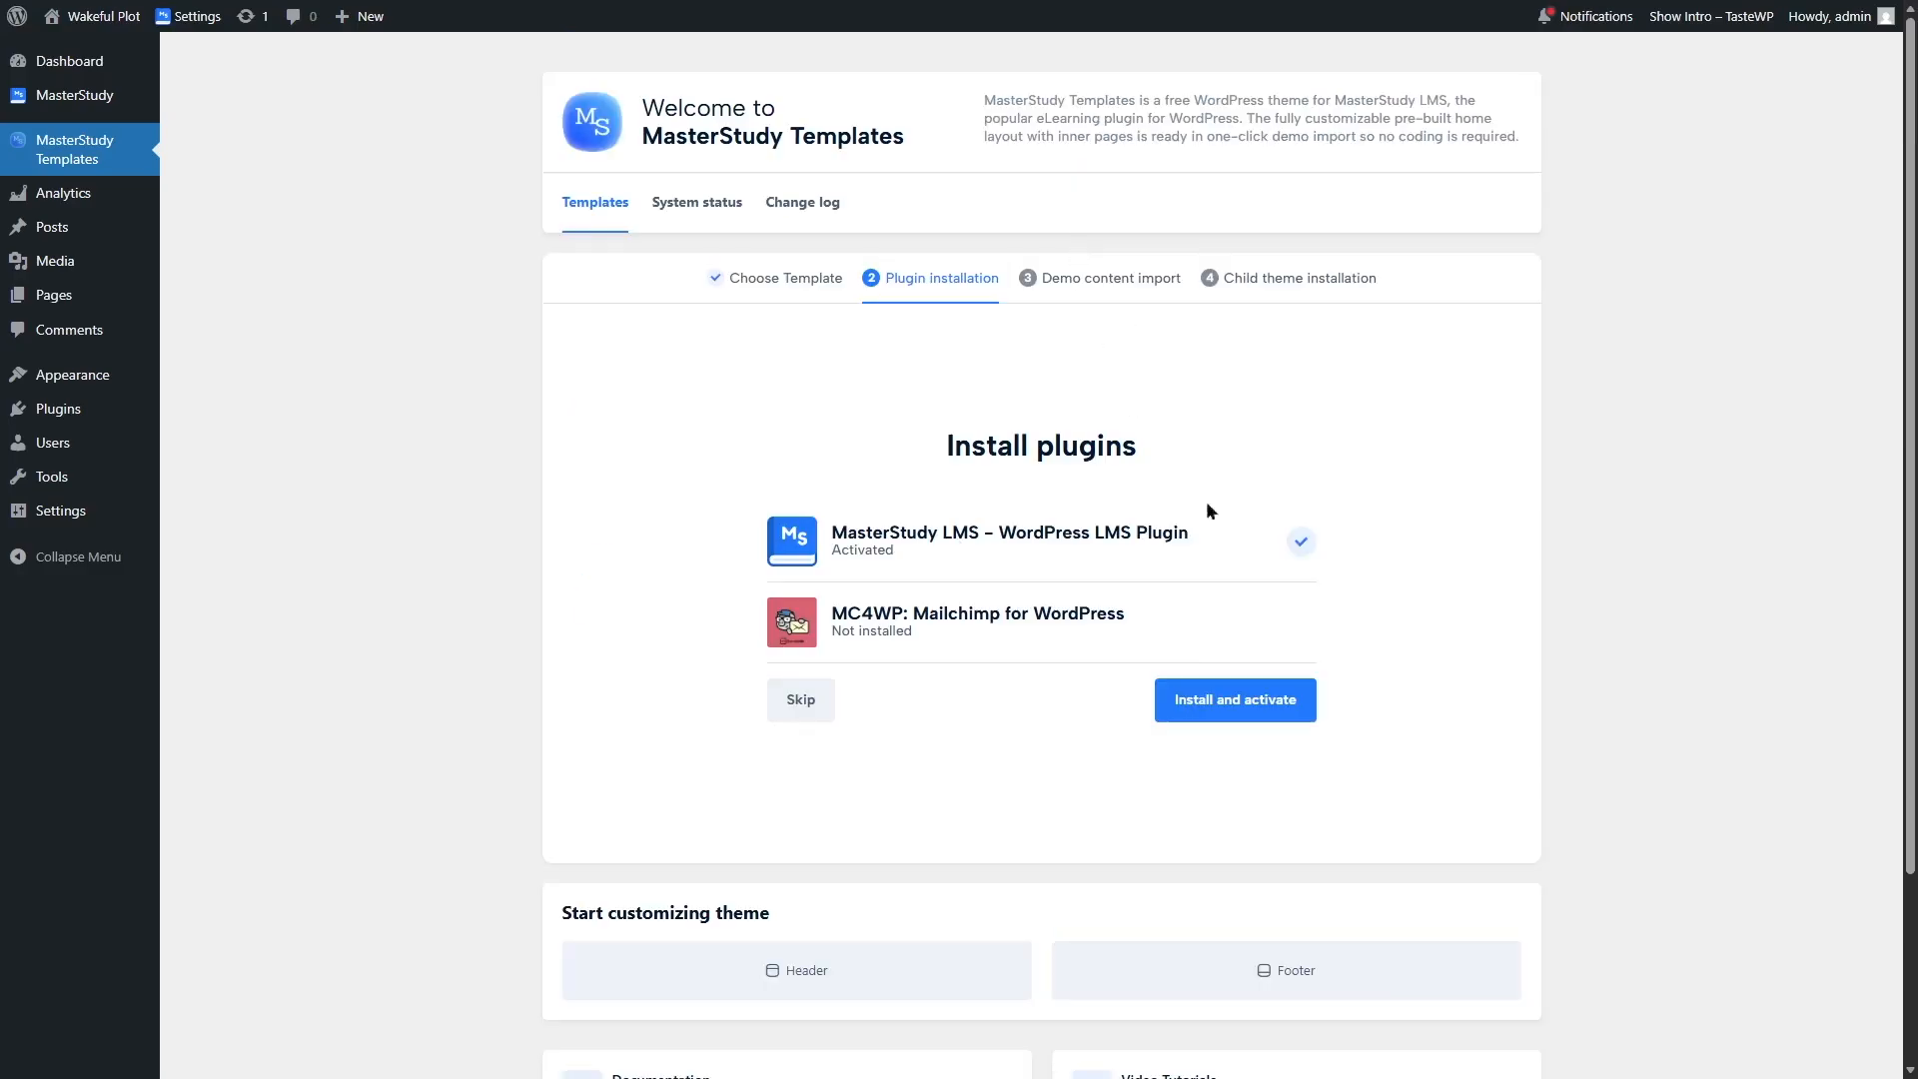
Step: Complete the template setup by installing the required plugins, demo content with theme settings, and the child theme
left_click(1270, 704)
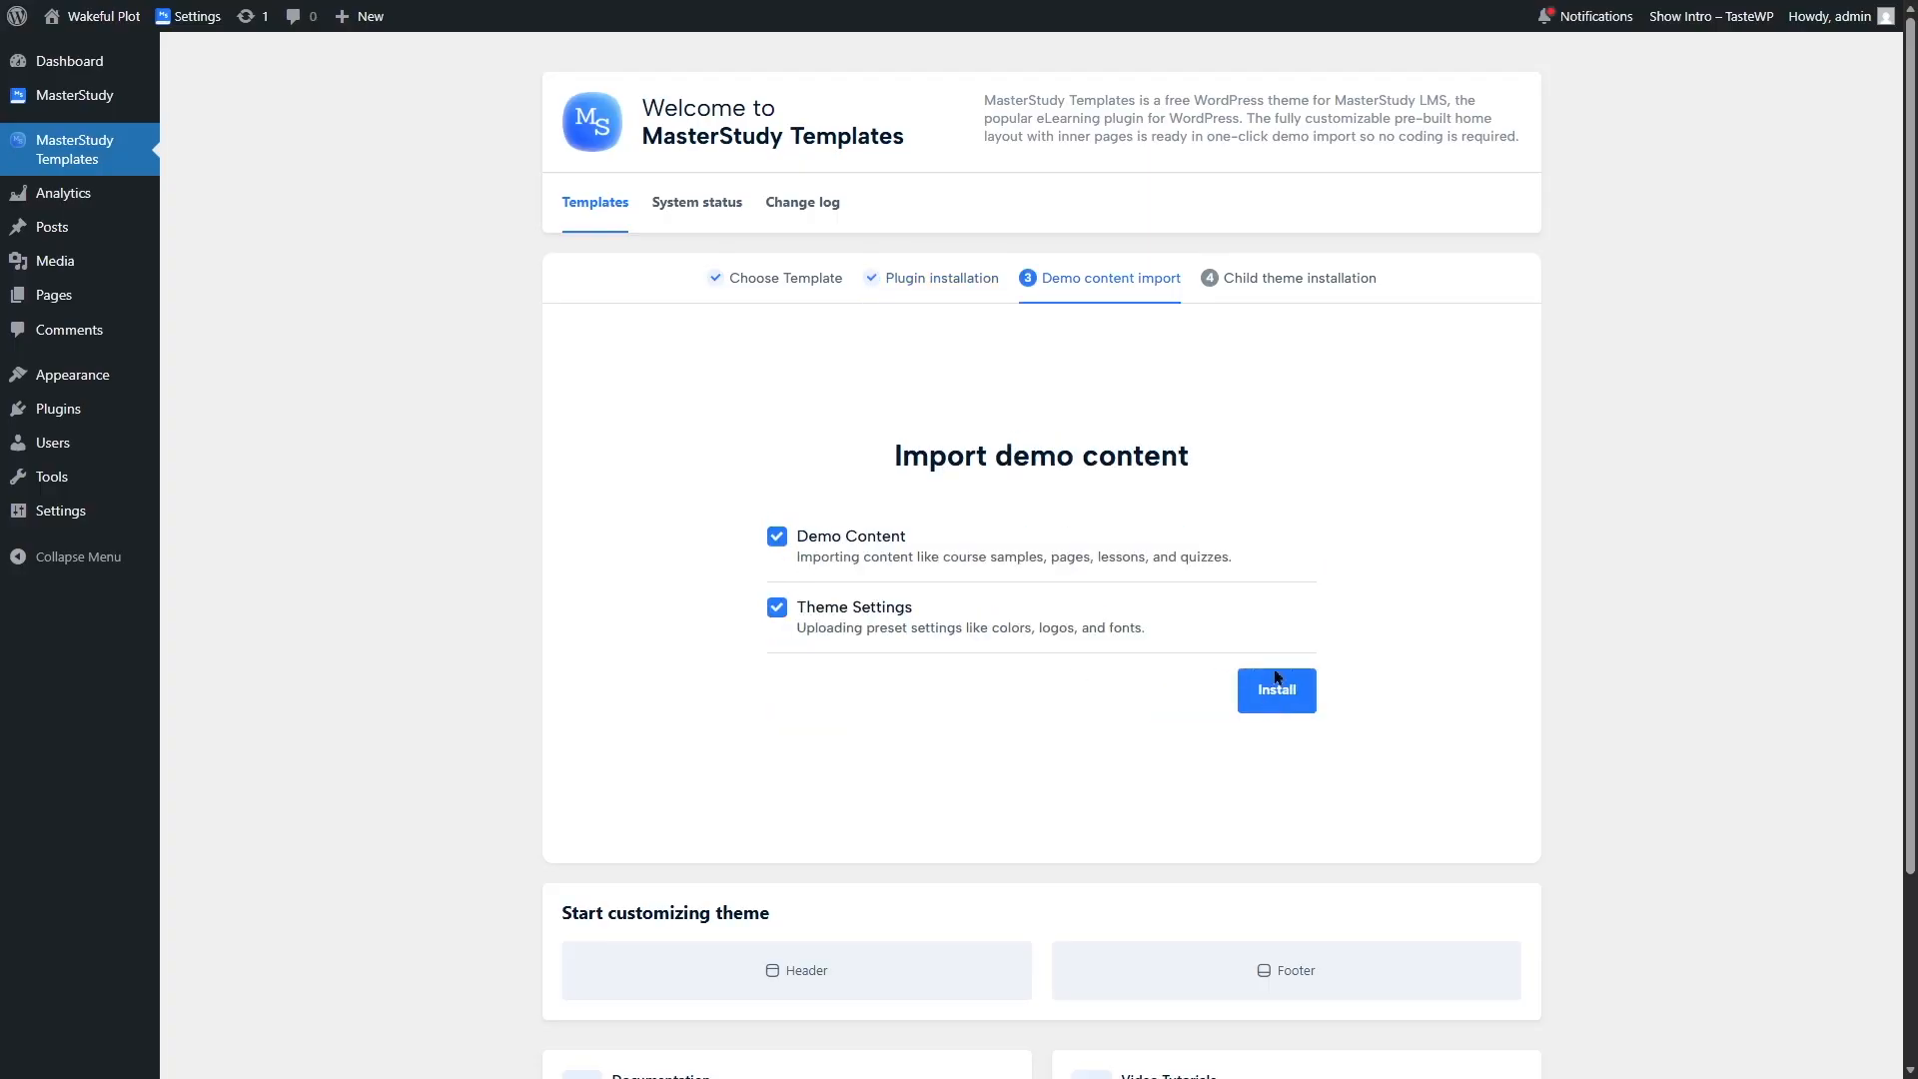
left_click(1289, 688)
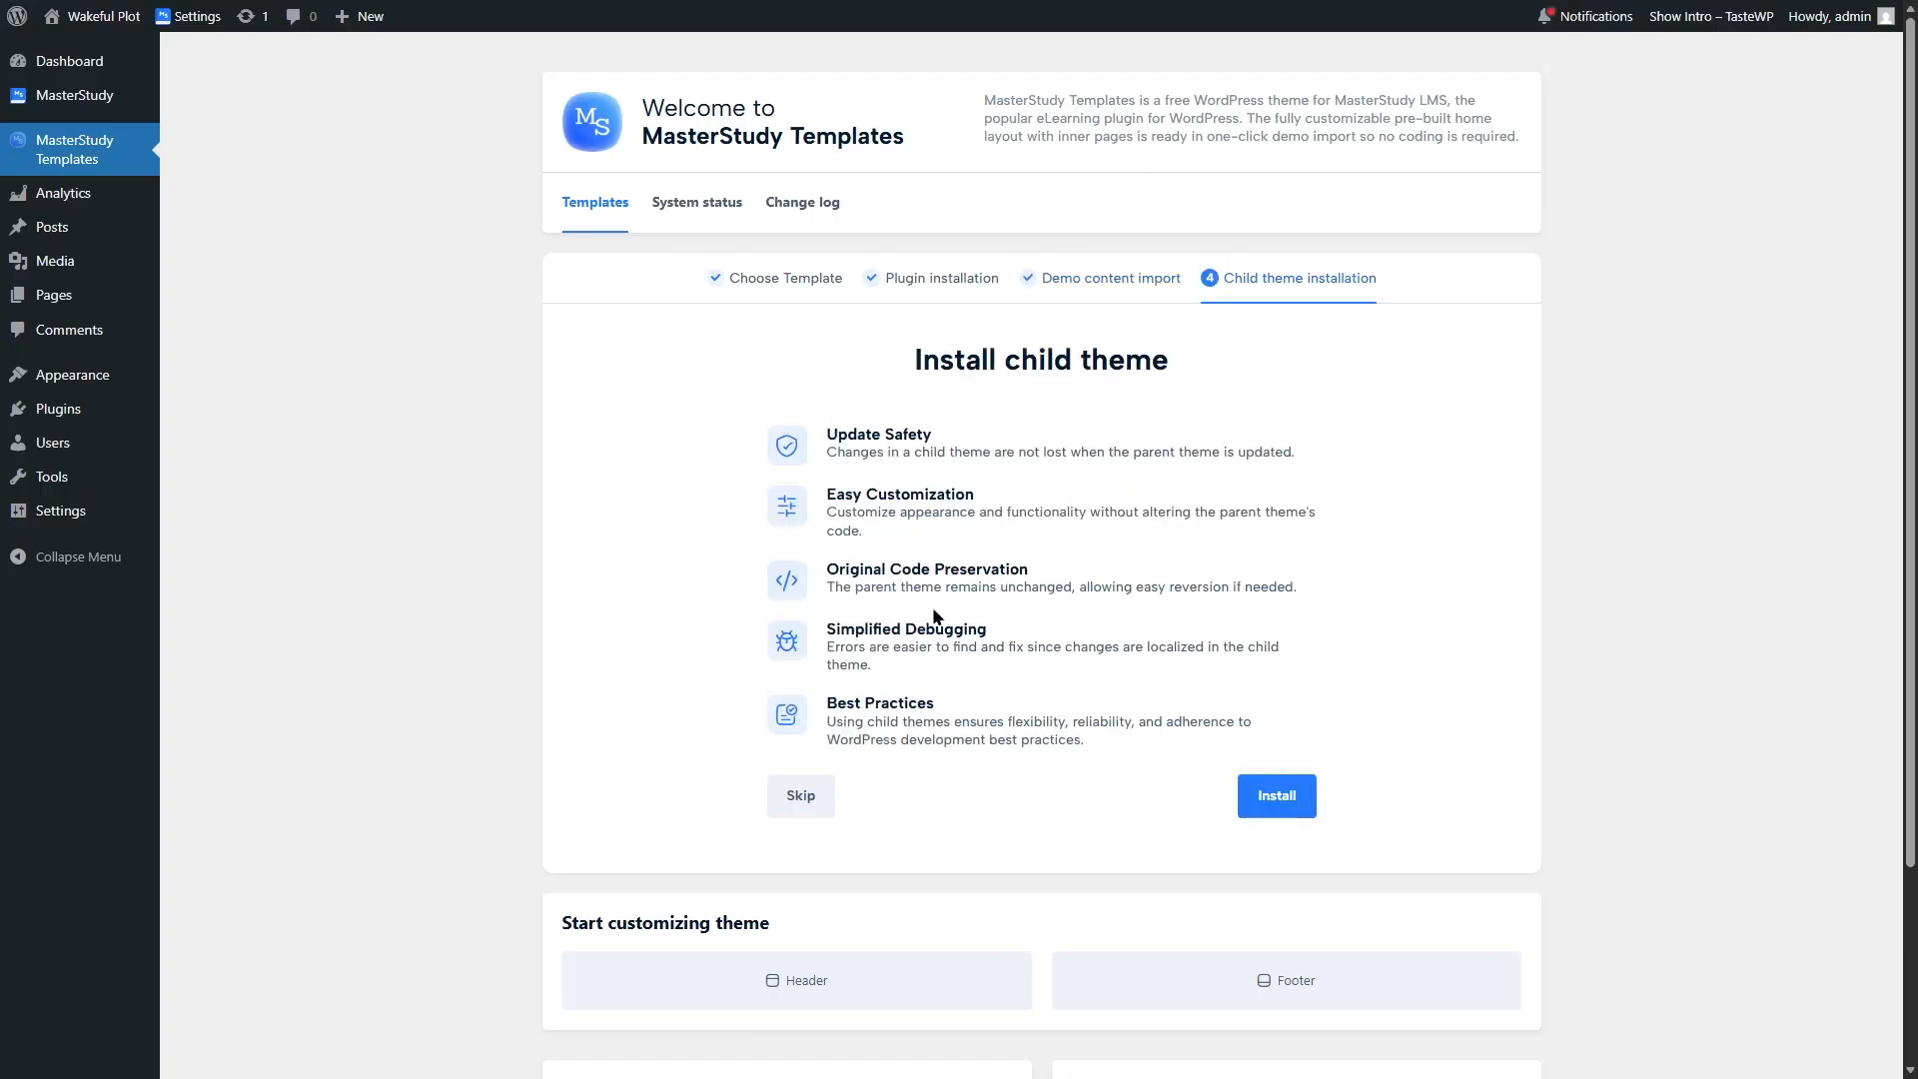
left_click(1251, 807)
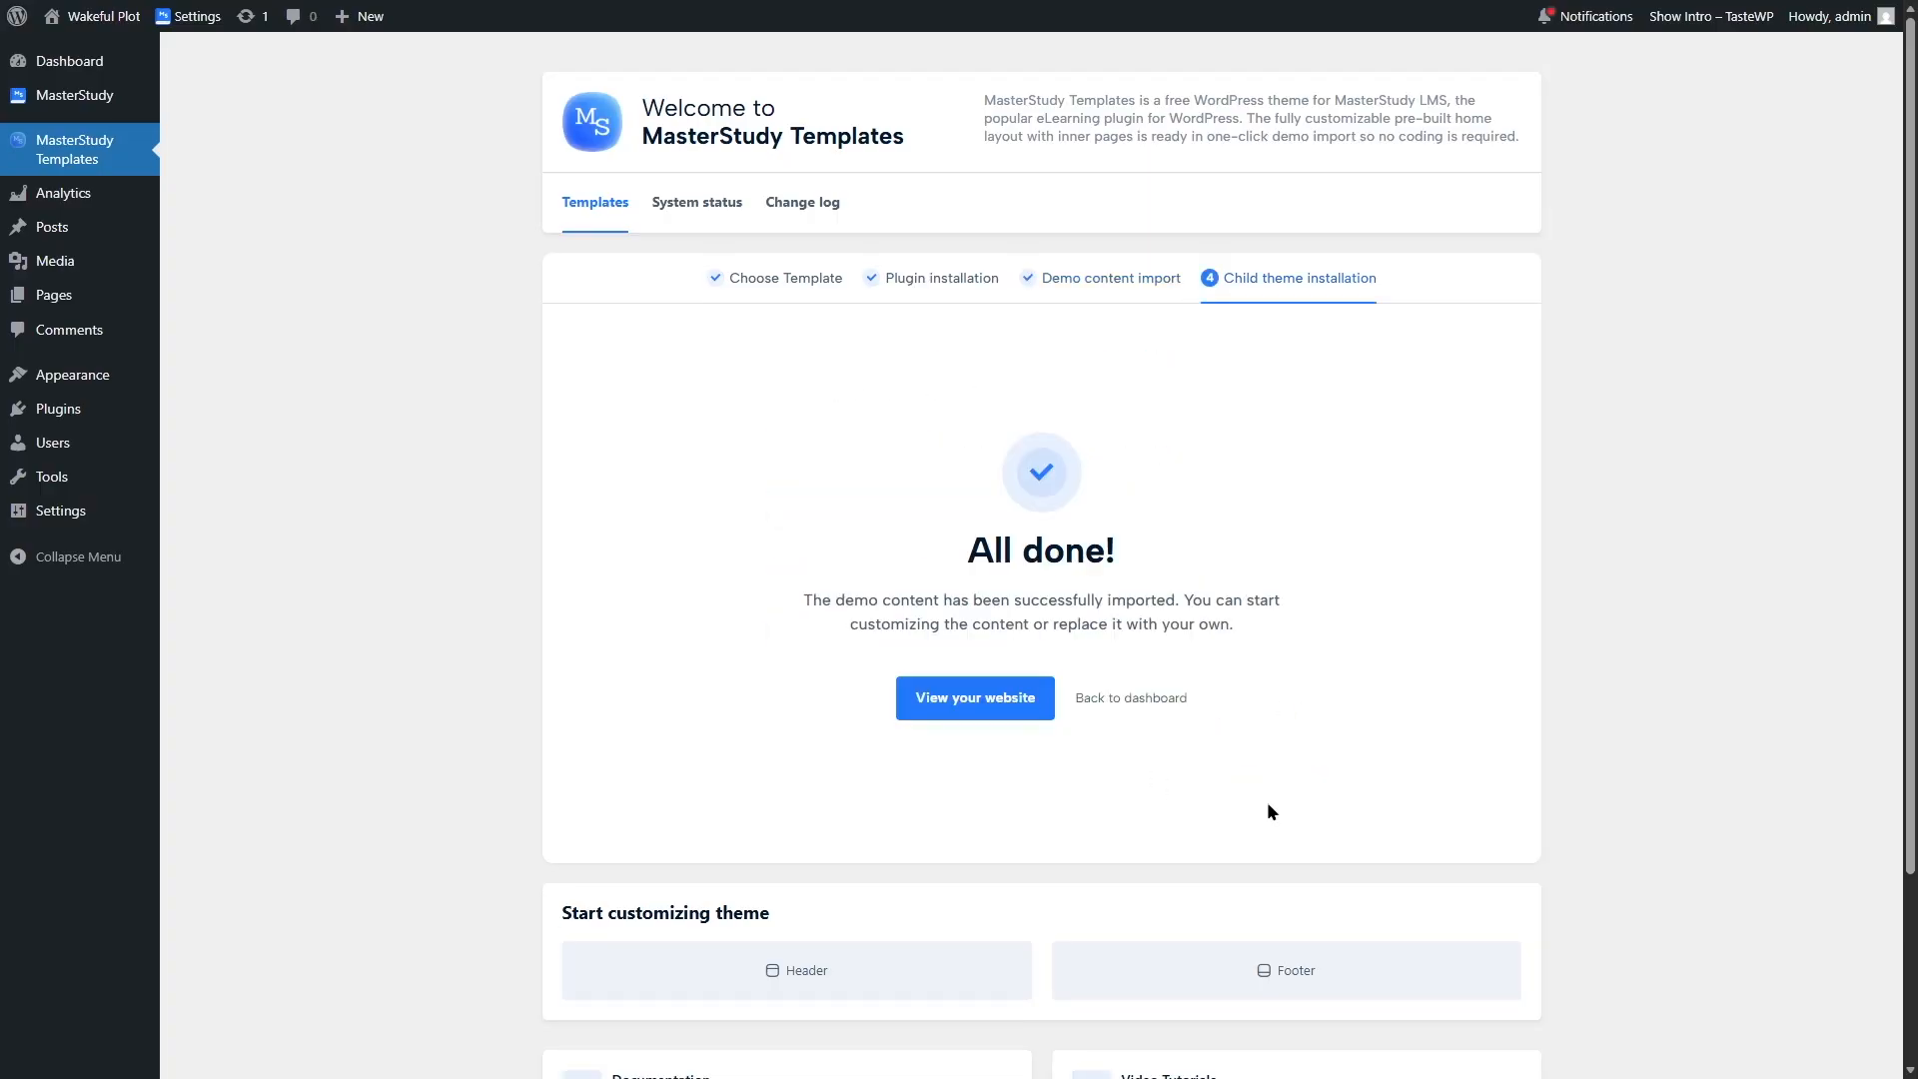
Step: Open the website and scroll through its homepage to review the imported template
left_click(1003, 702)
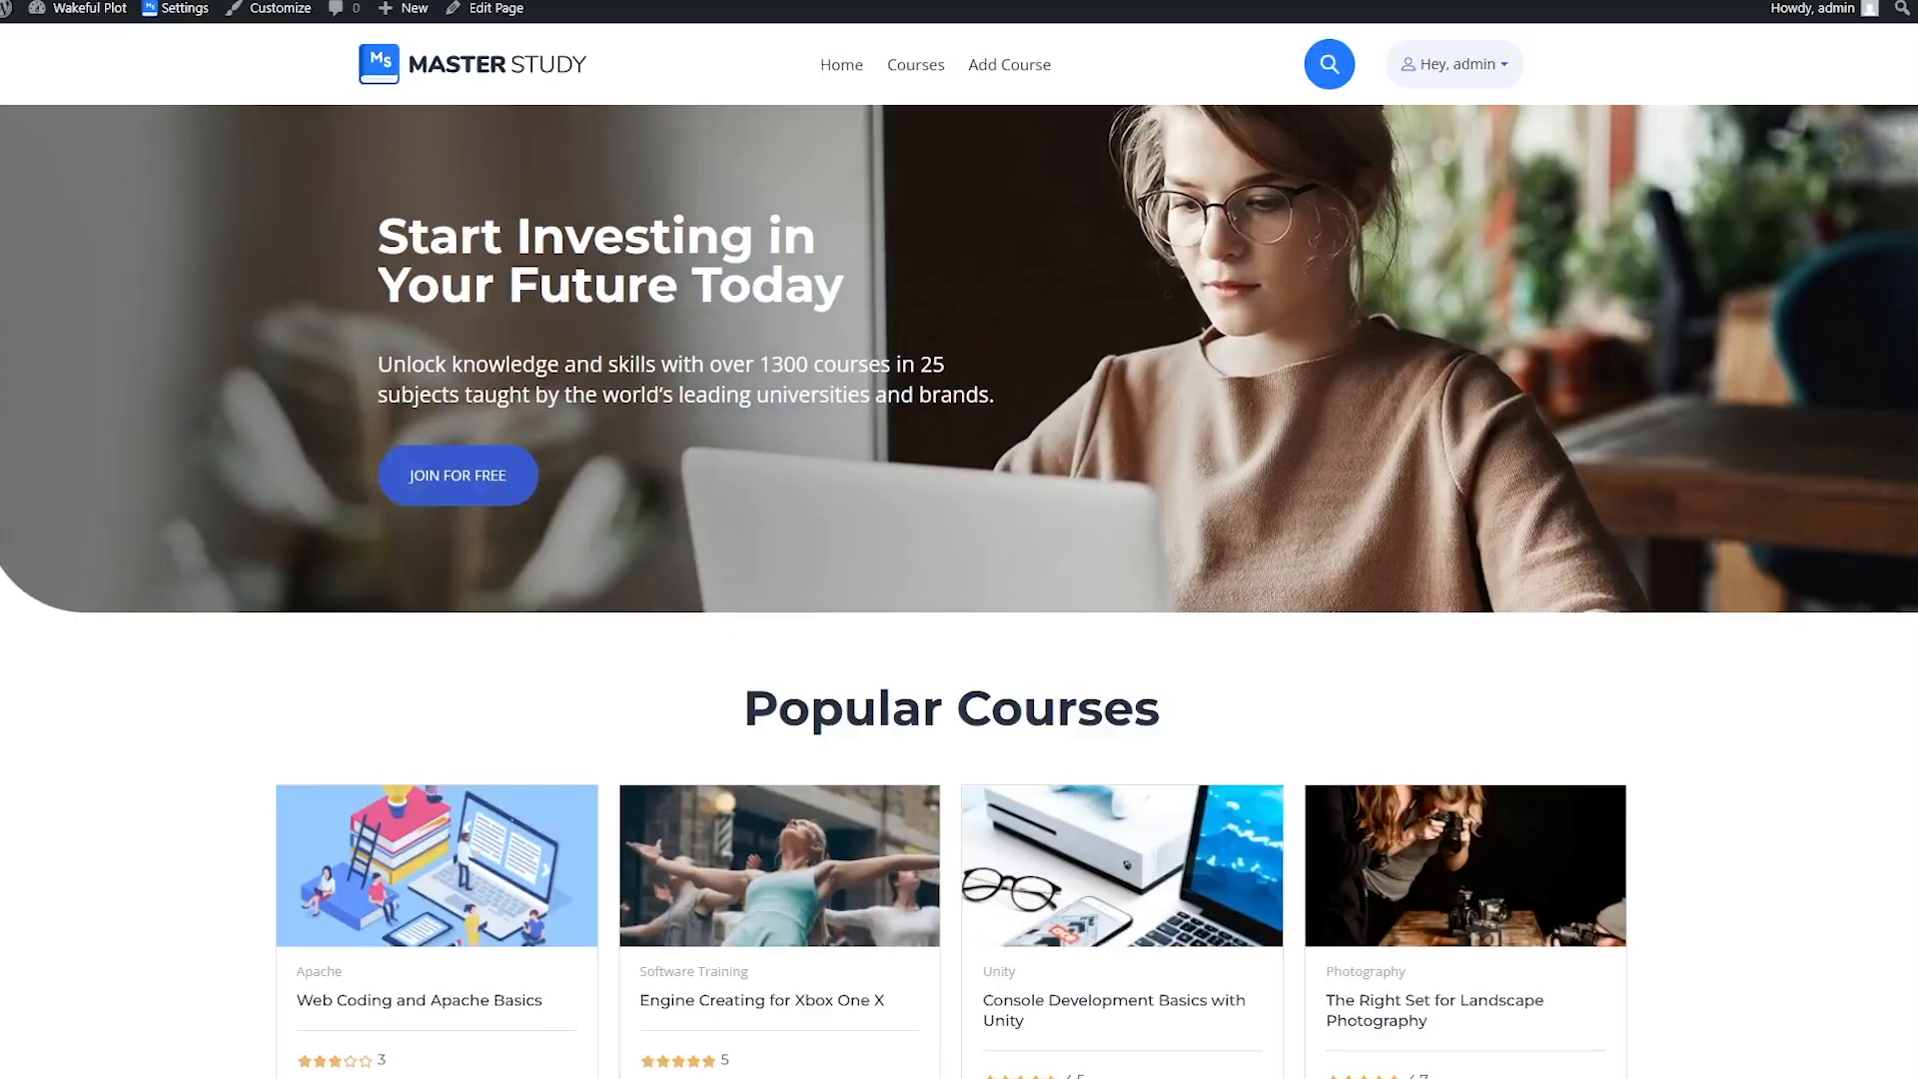
scroll(959, 549, "down", 2)
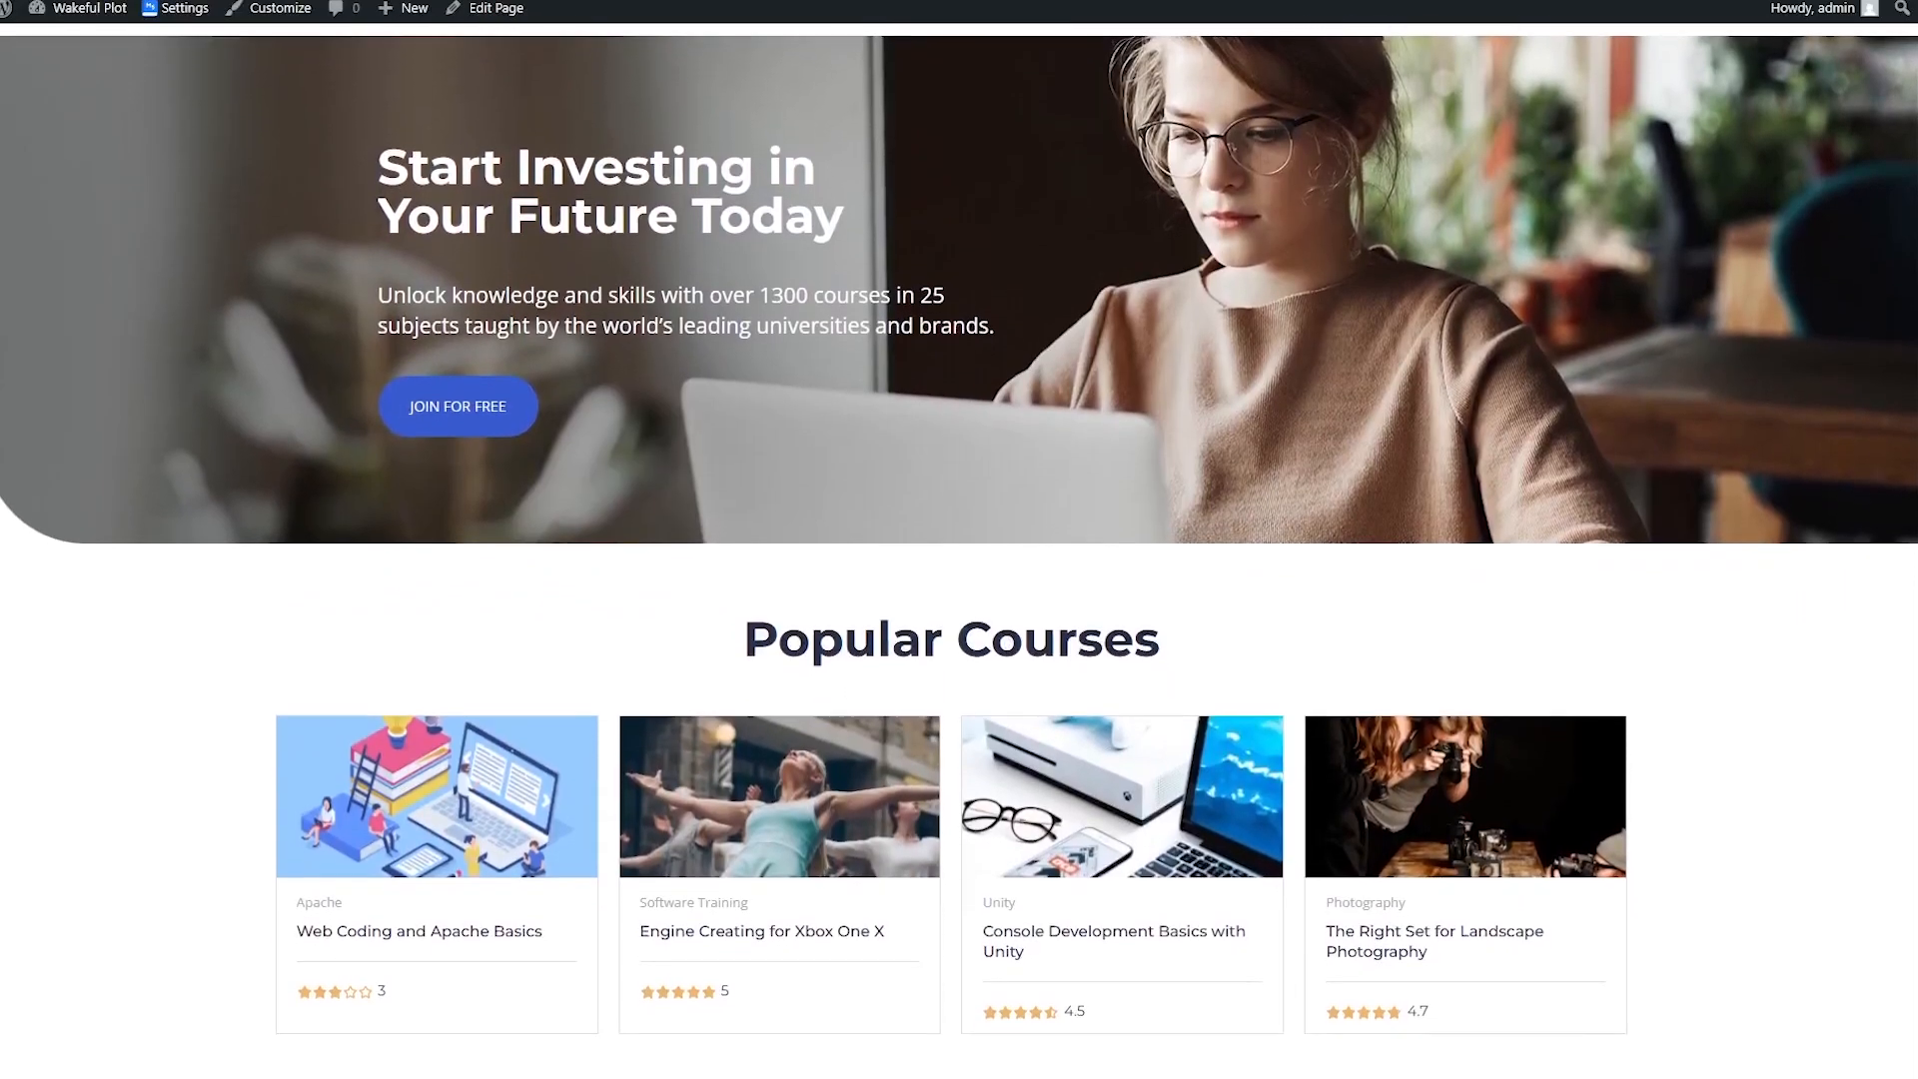
scroll(959, 549, "down", 2)
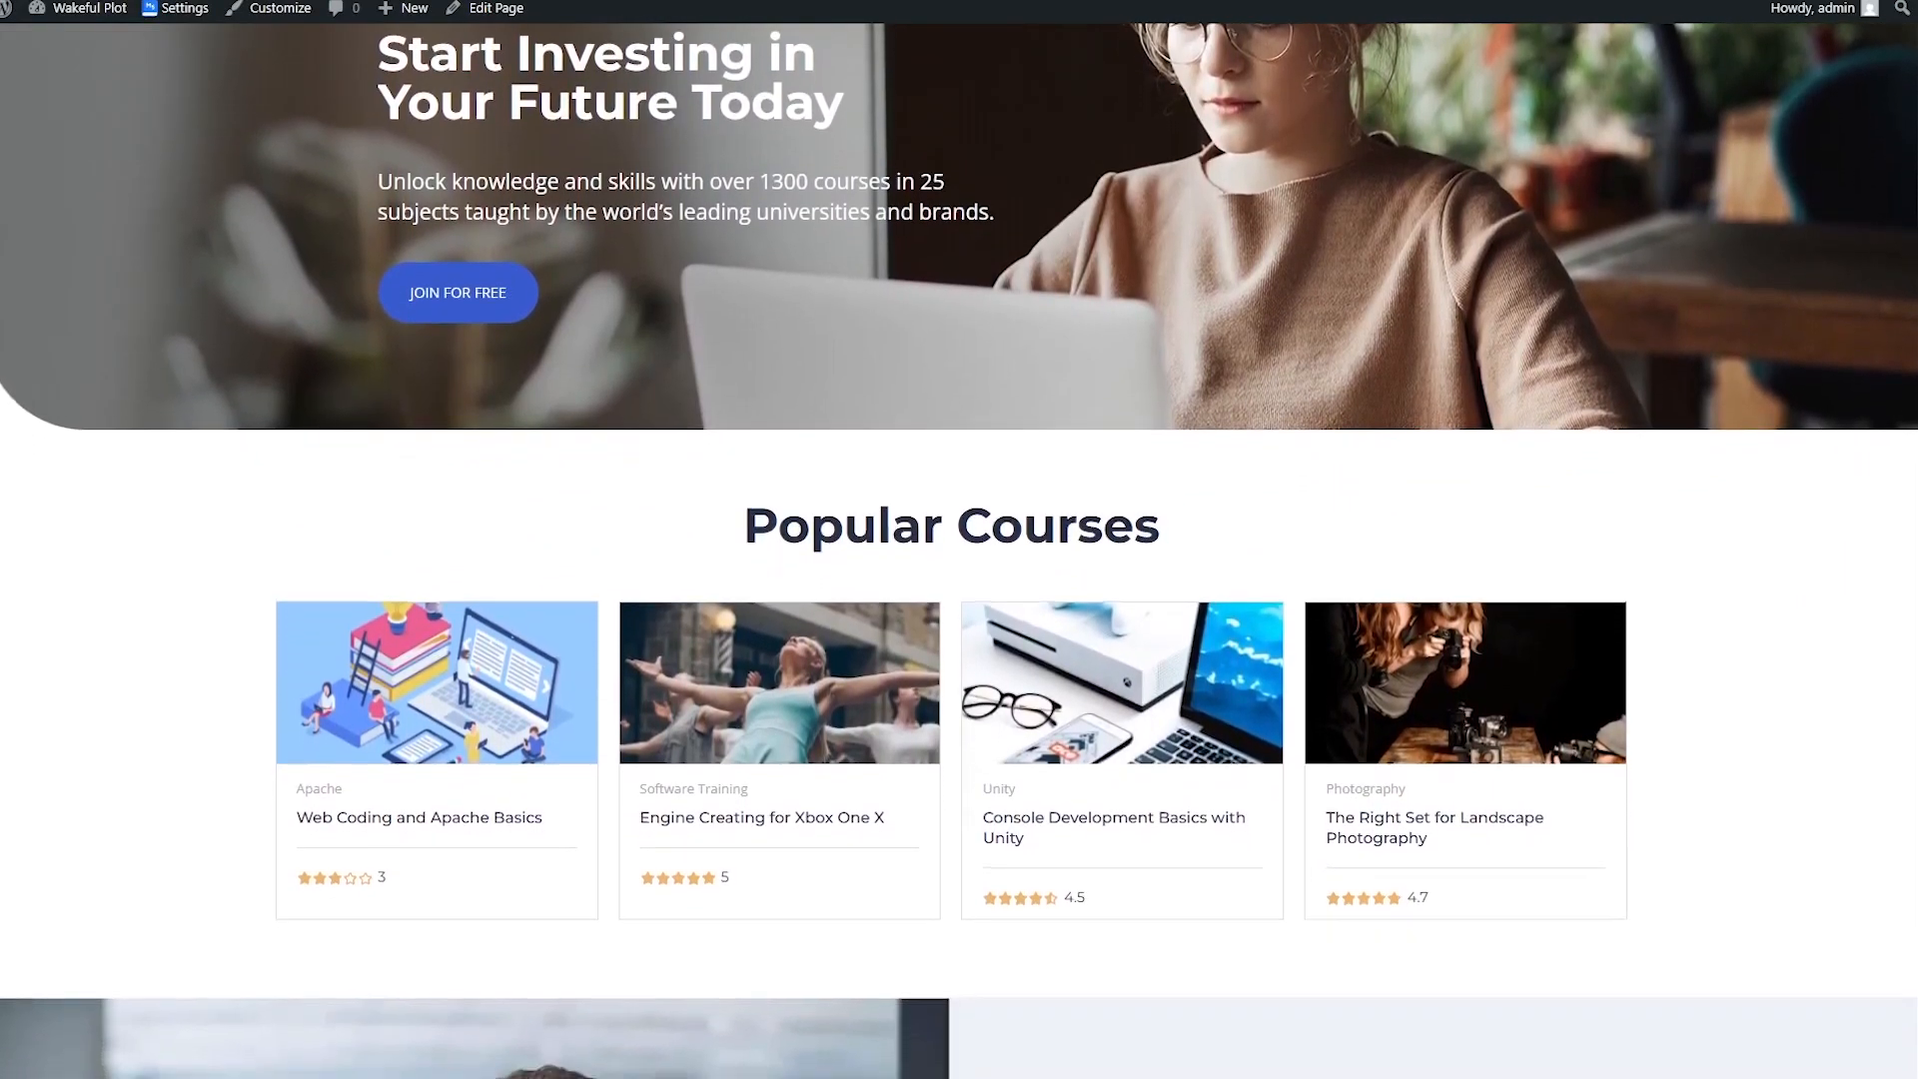
scroll(959, 549, "down", 2)
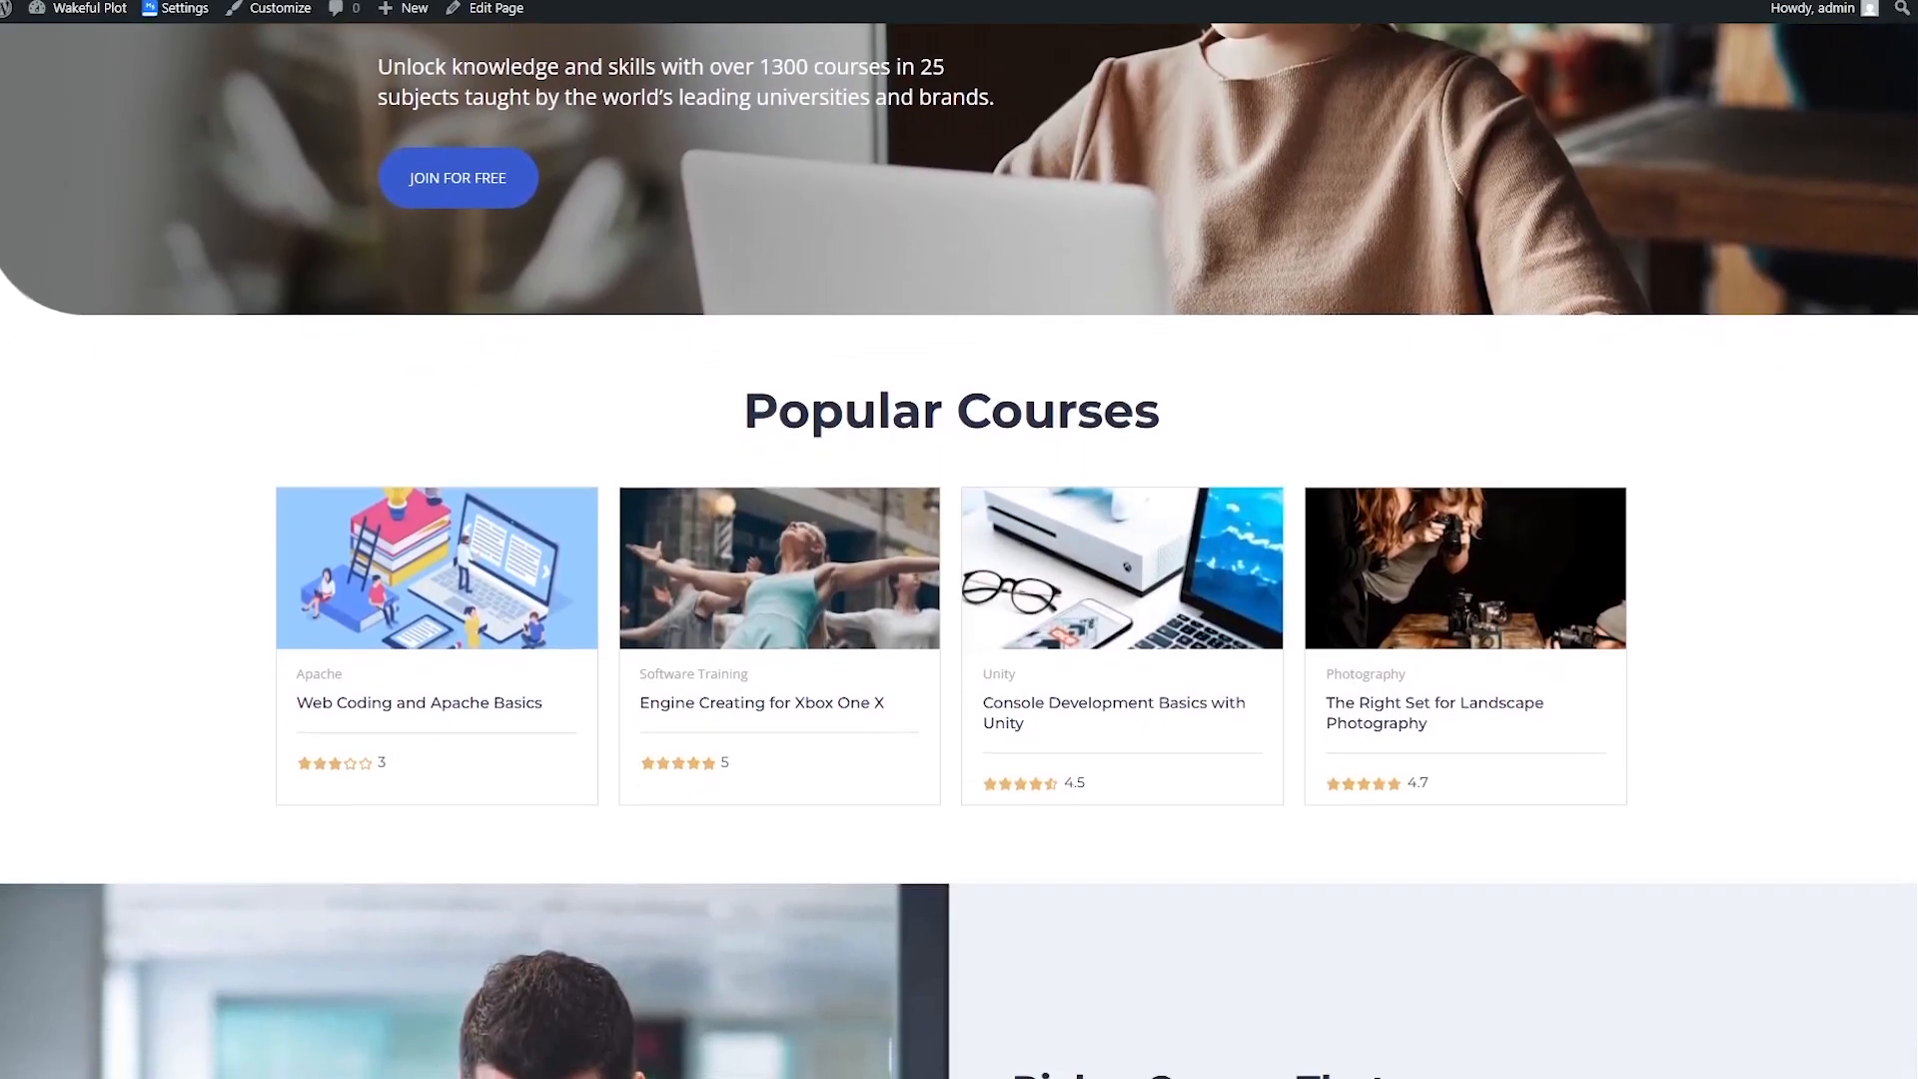
scroll(959, 550, "down", 2)
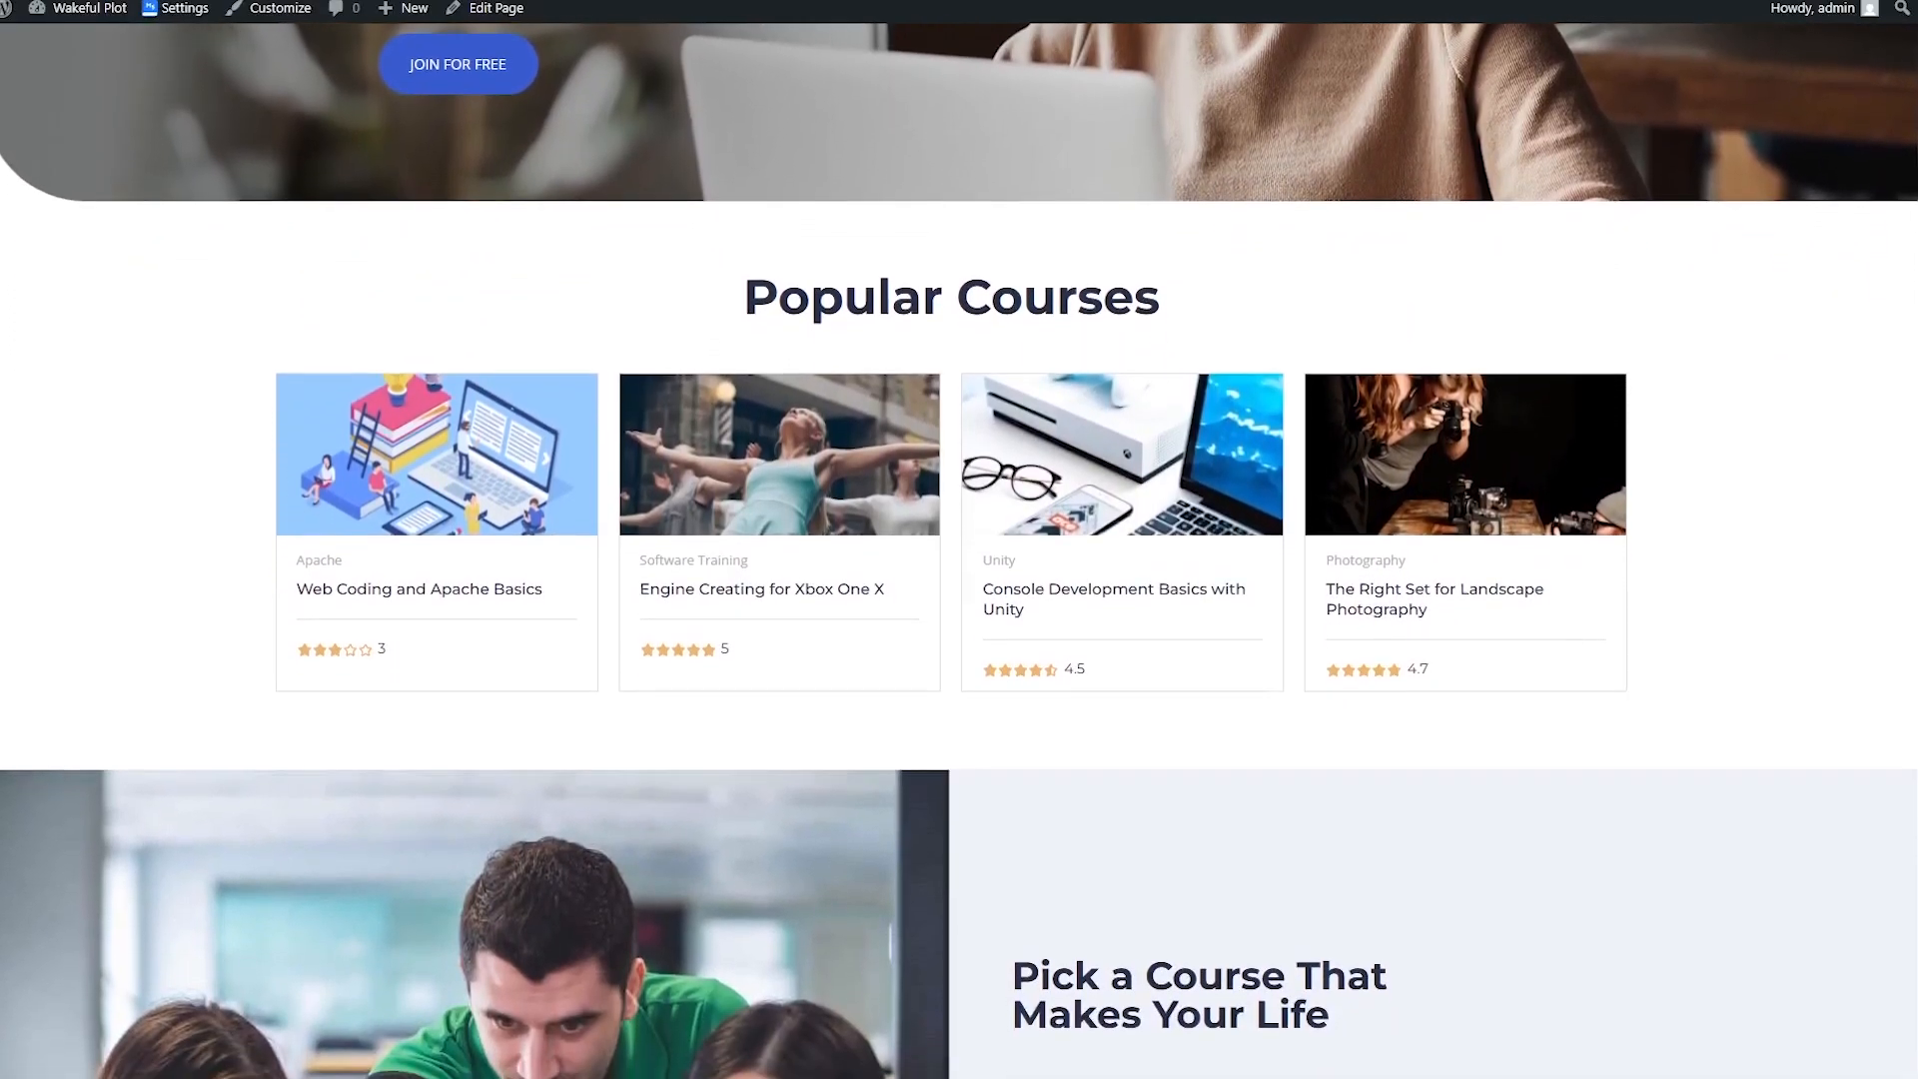
scroll(959, 550, "down", 2)
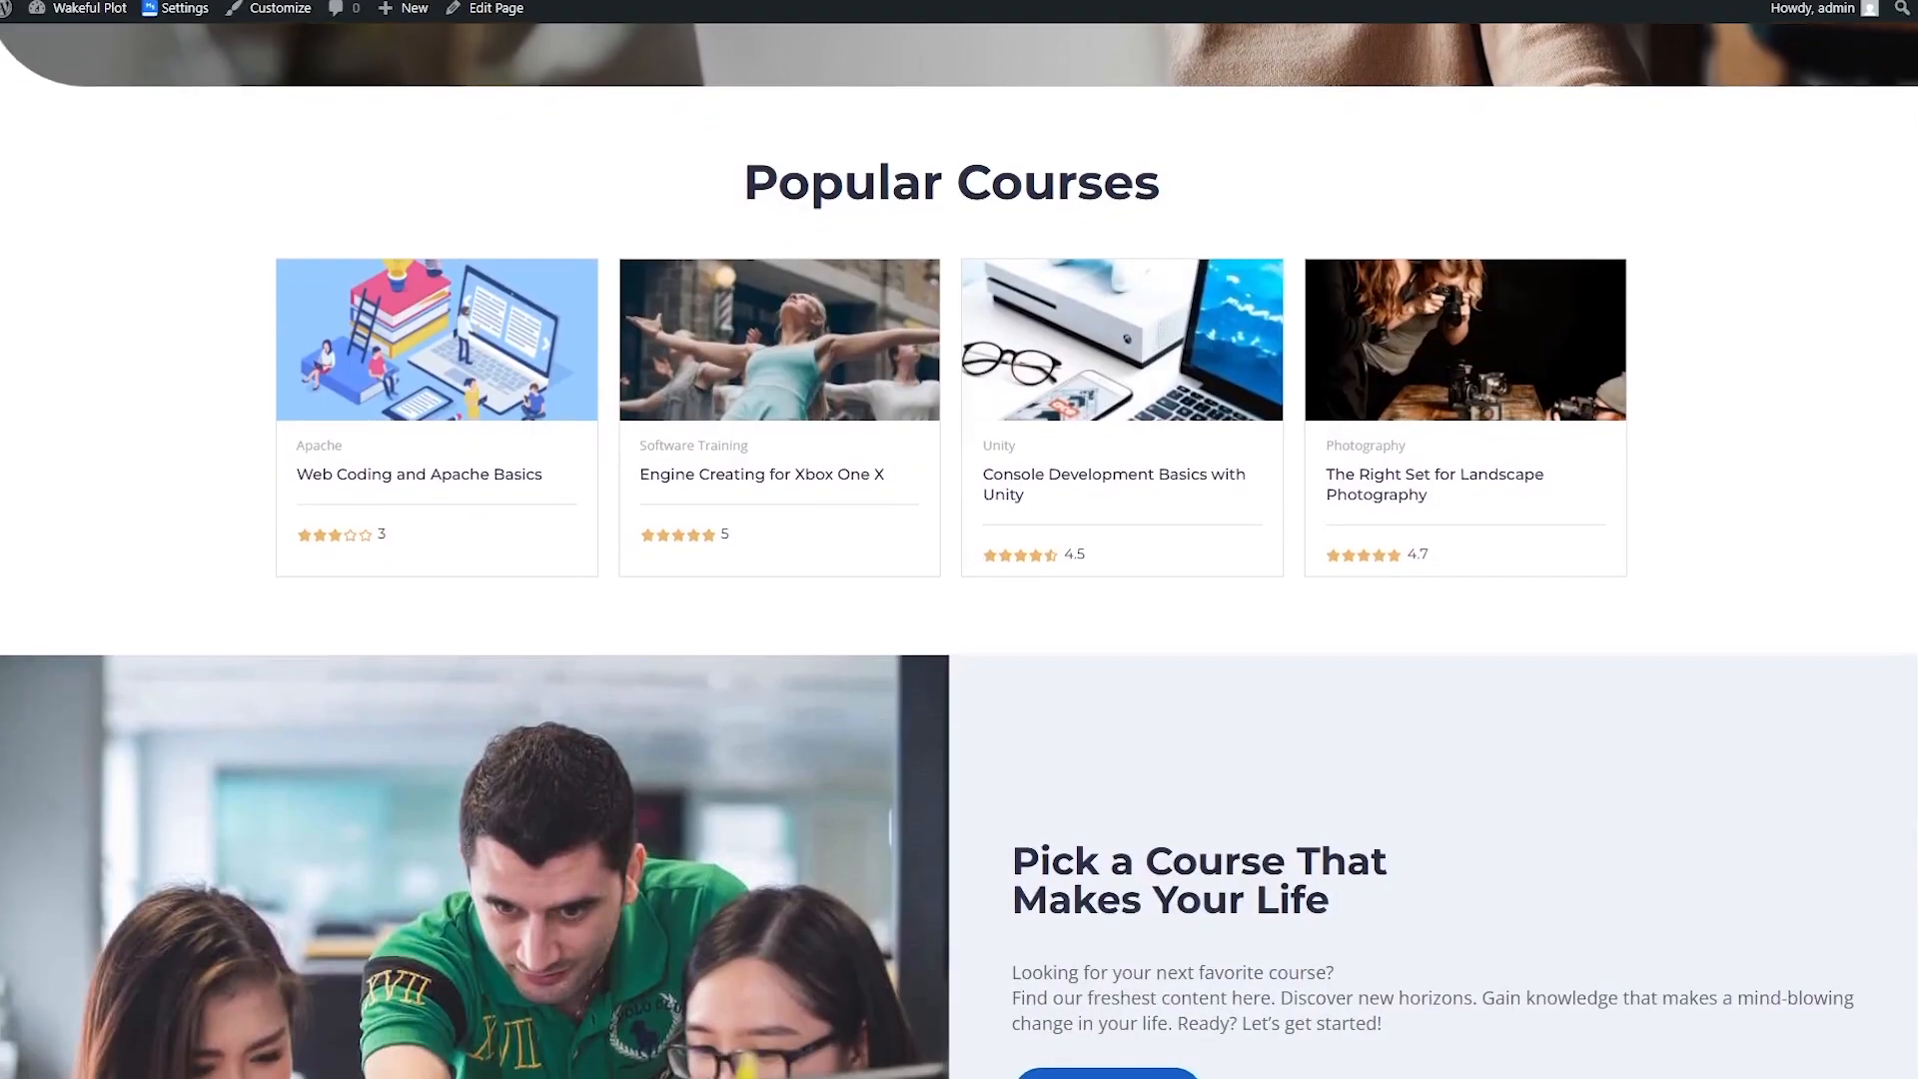
scroll(959, 550, "down", 1)
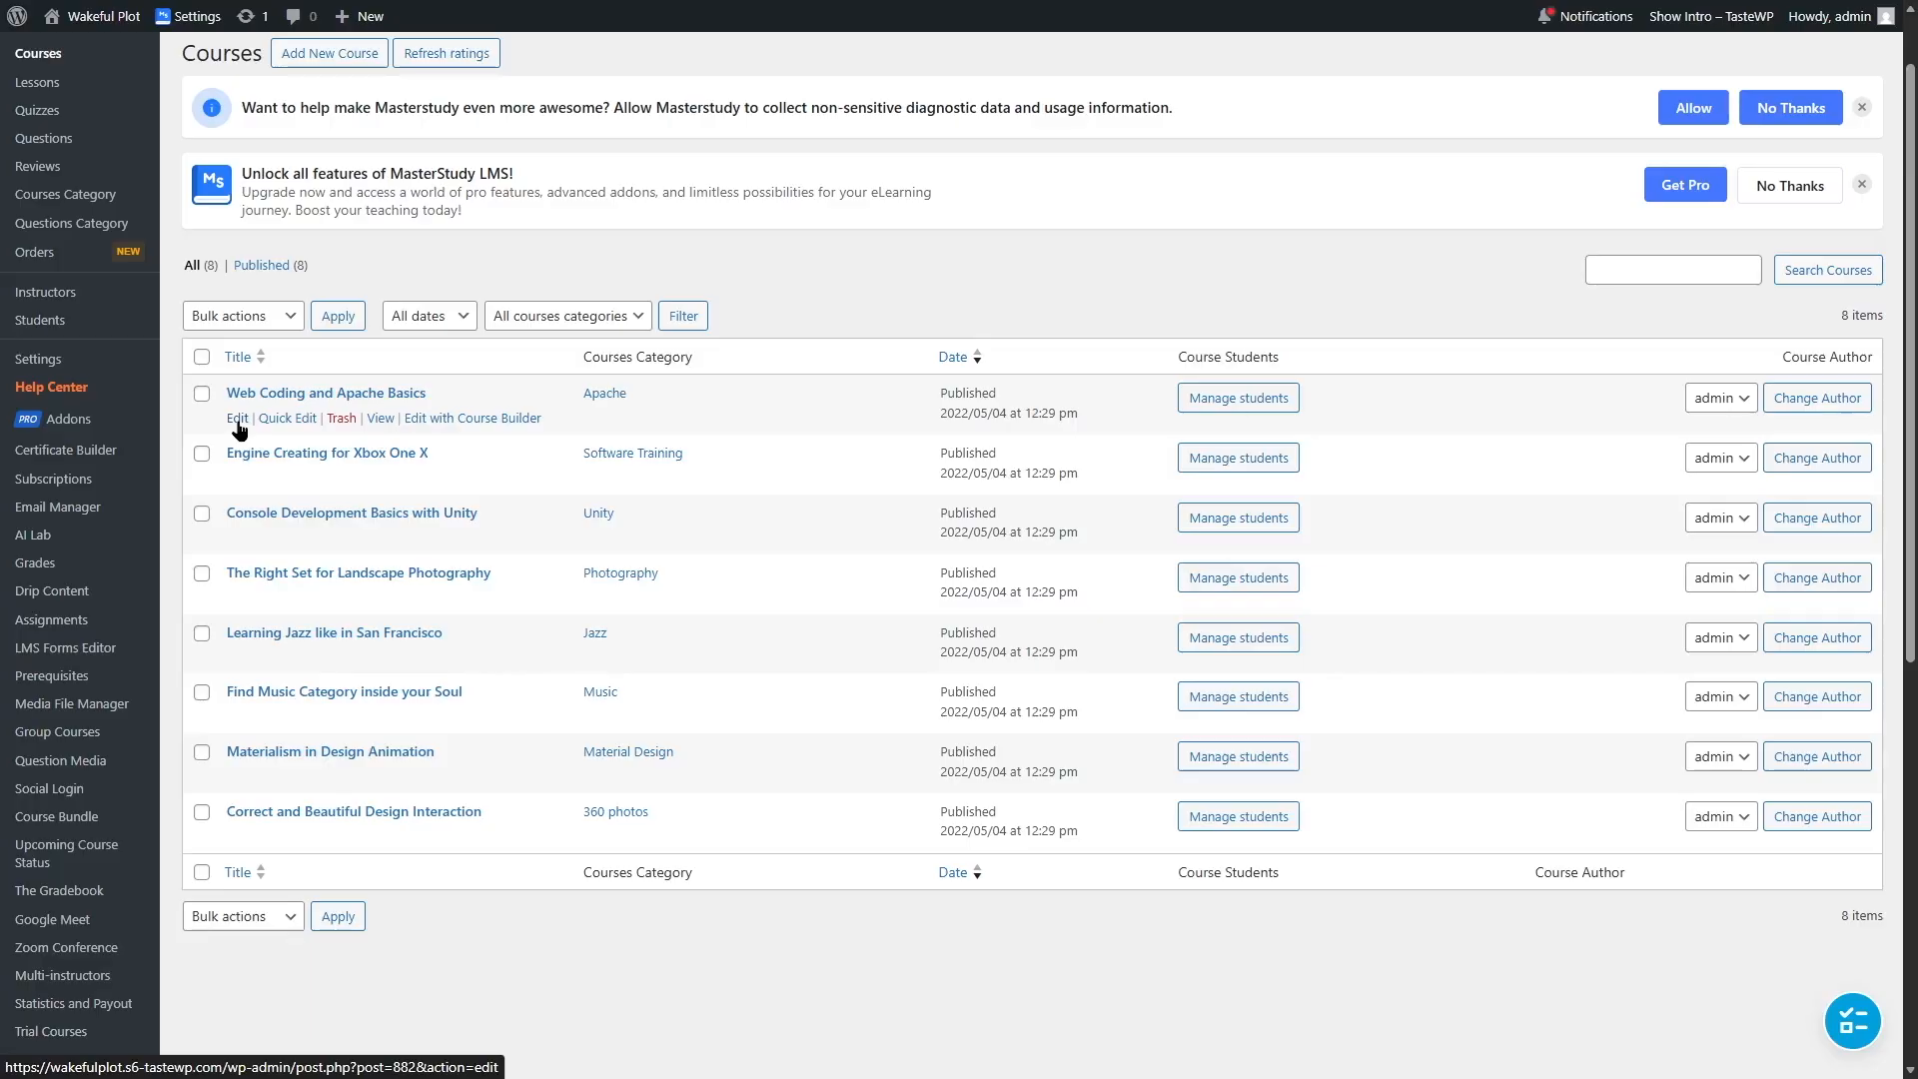
Step: Open the Web Coding and Apache Basics course for editing and review its content
left_click(238, 420)
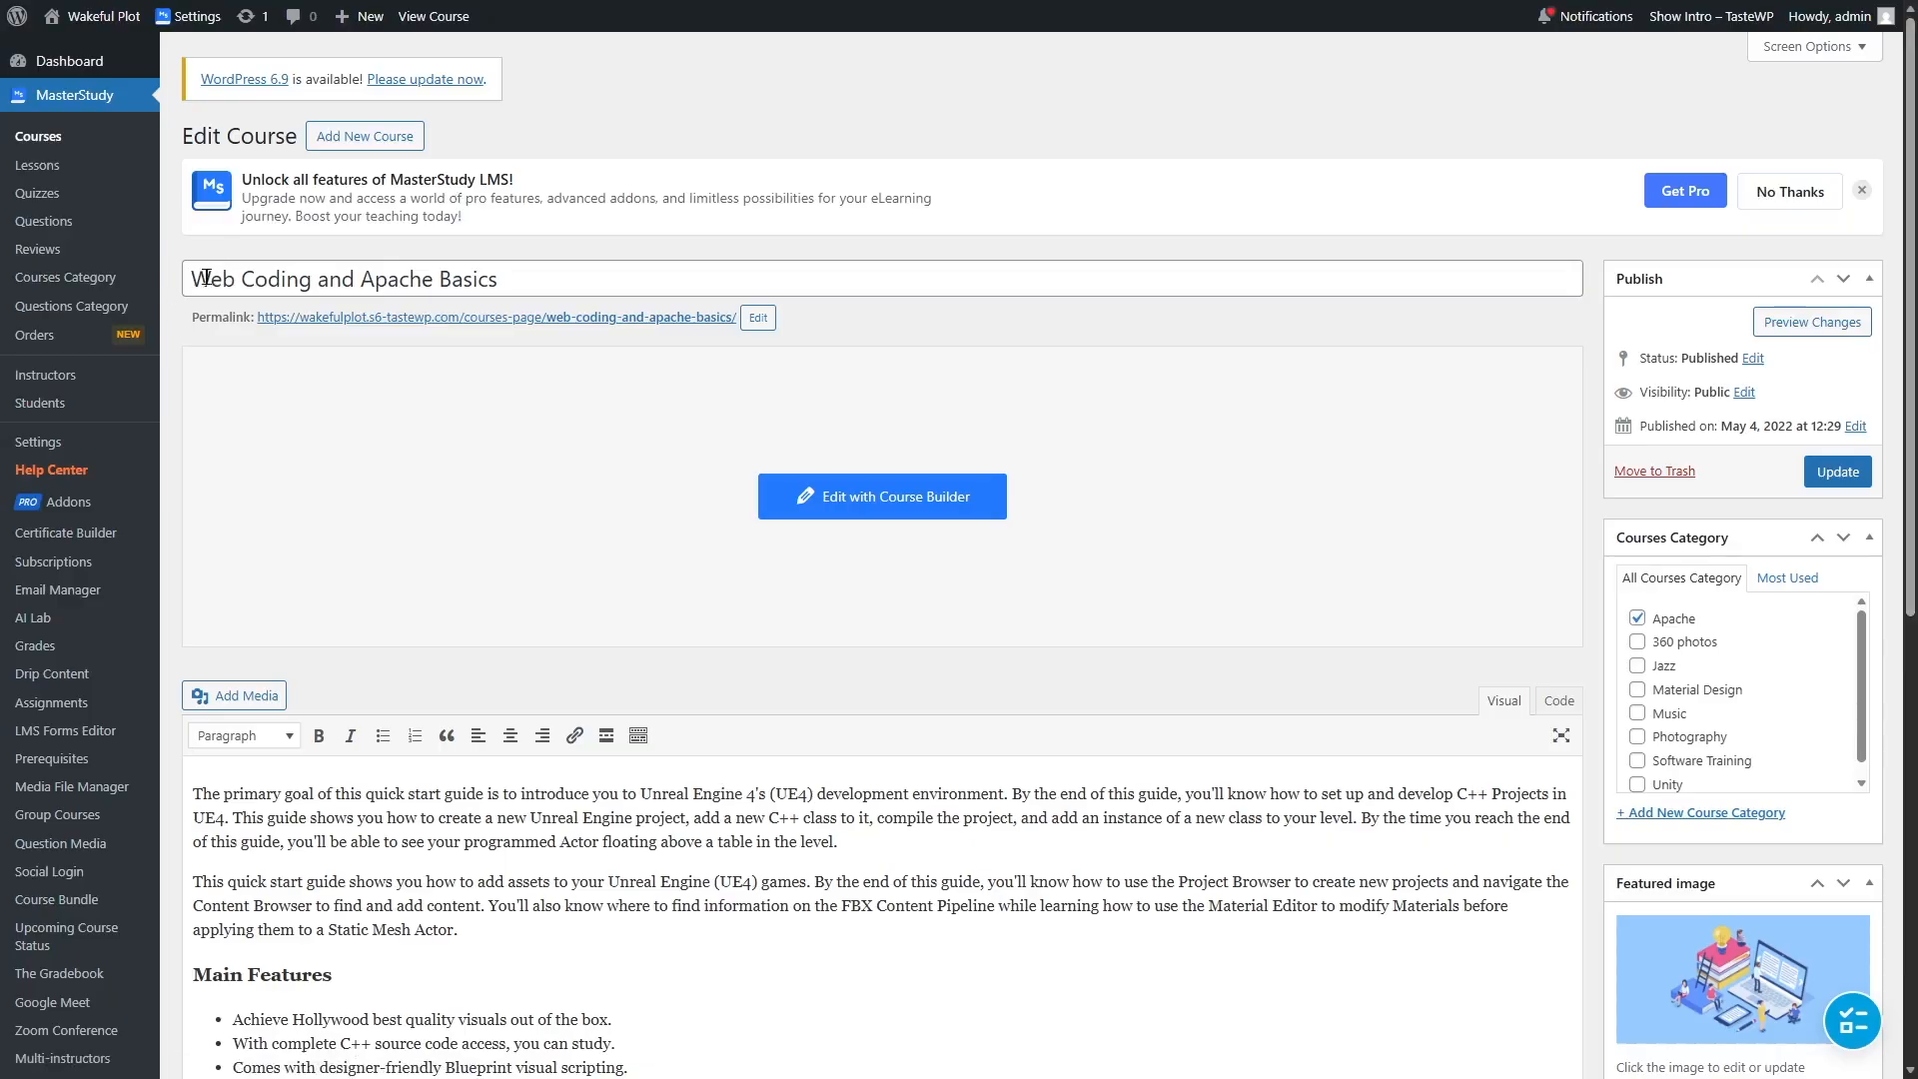
scroll(1691, 516, "down", 2)
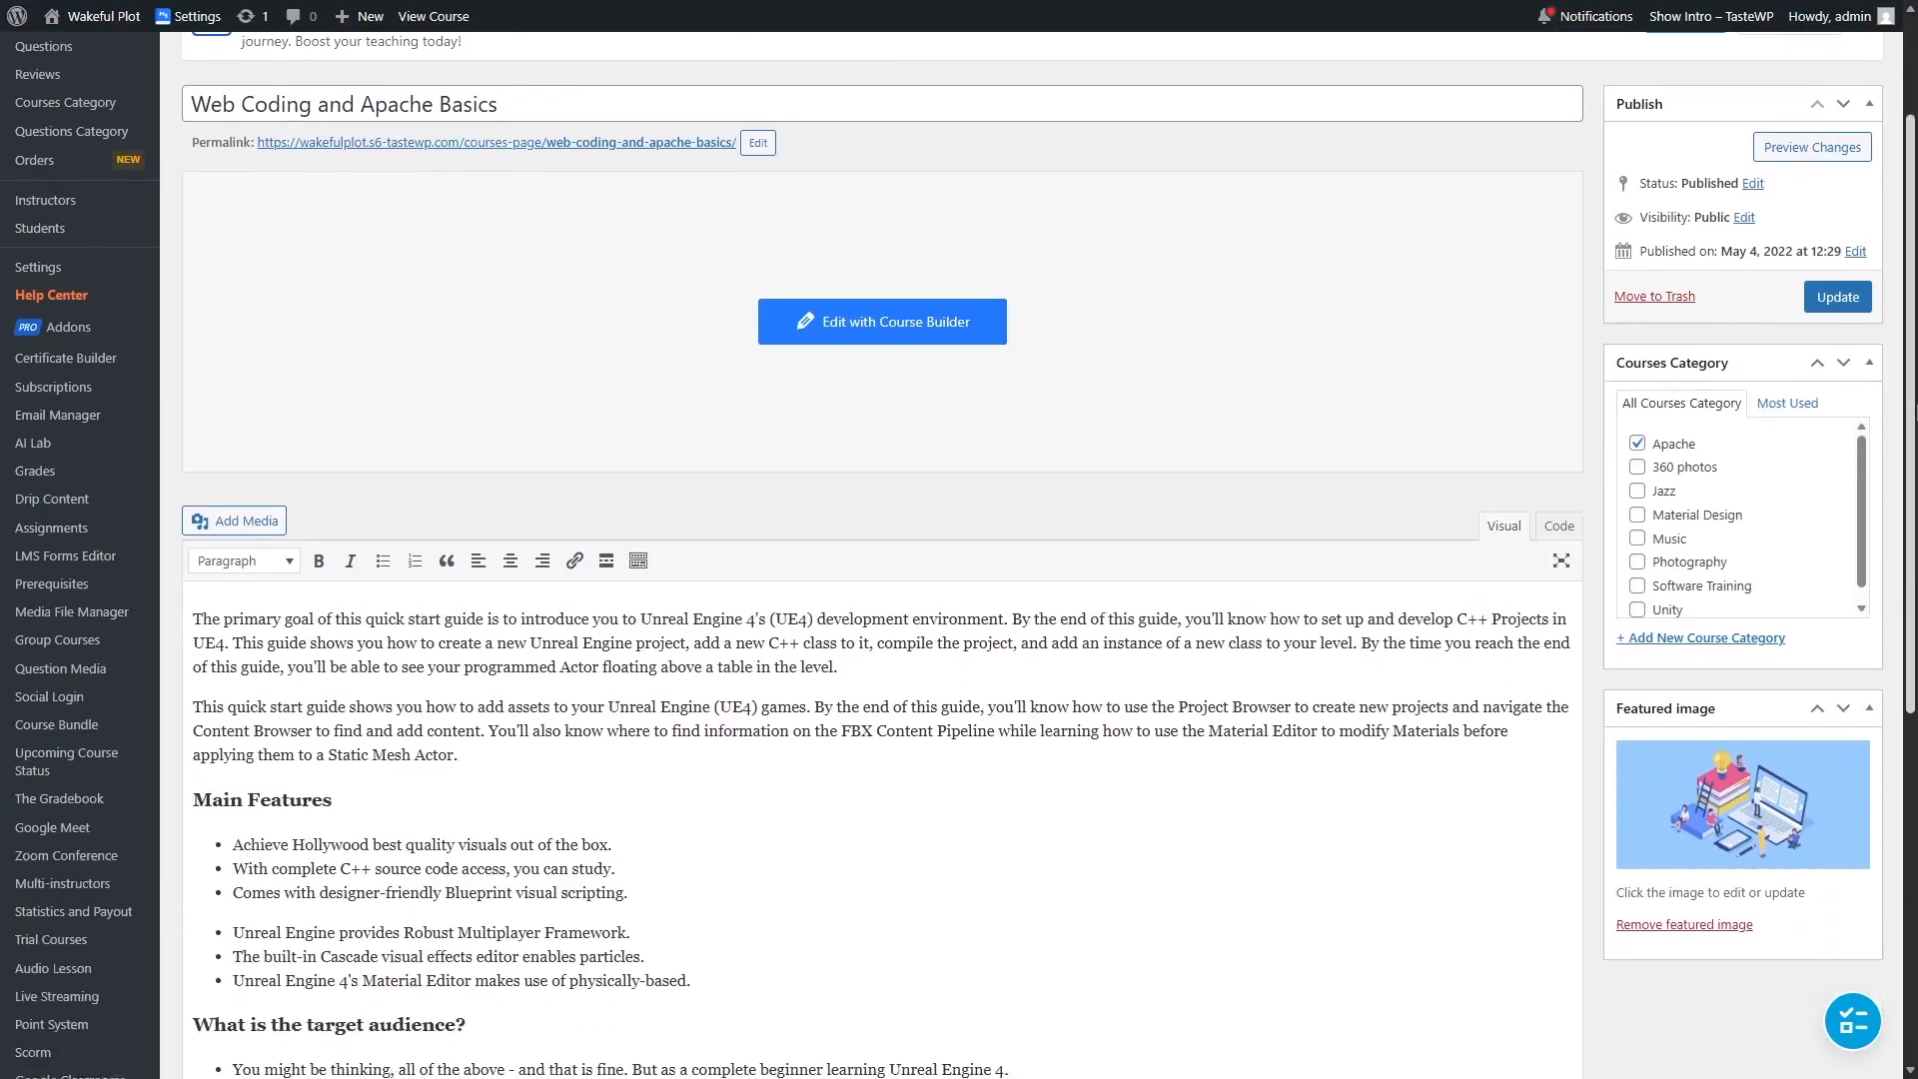
scroll(1704, 496, "down", 3)
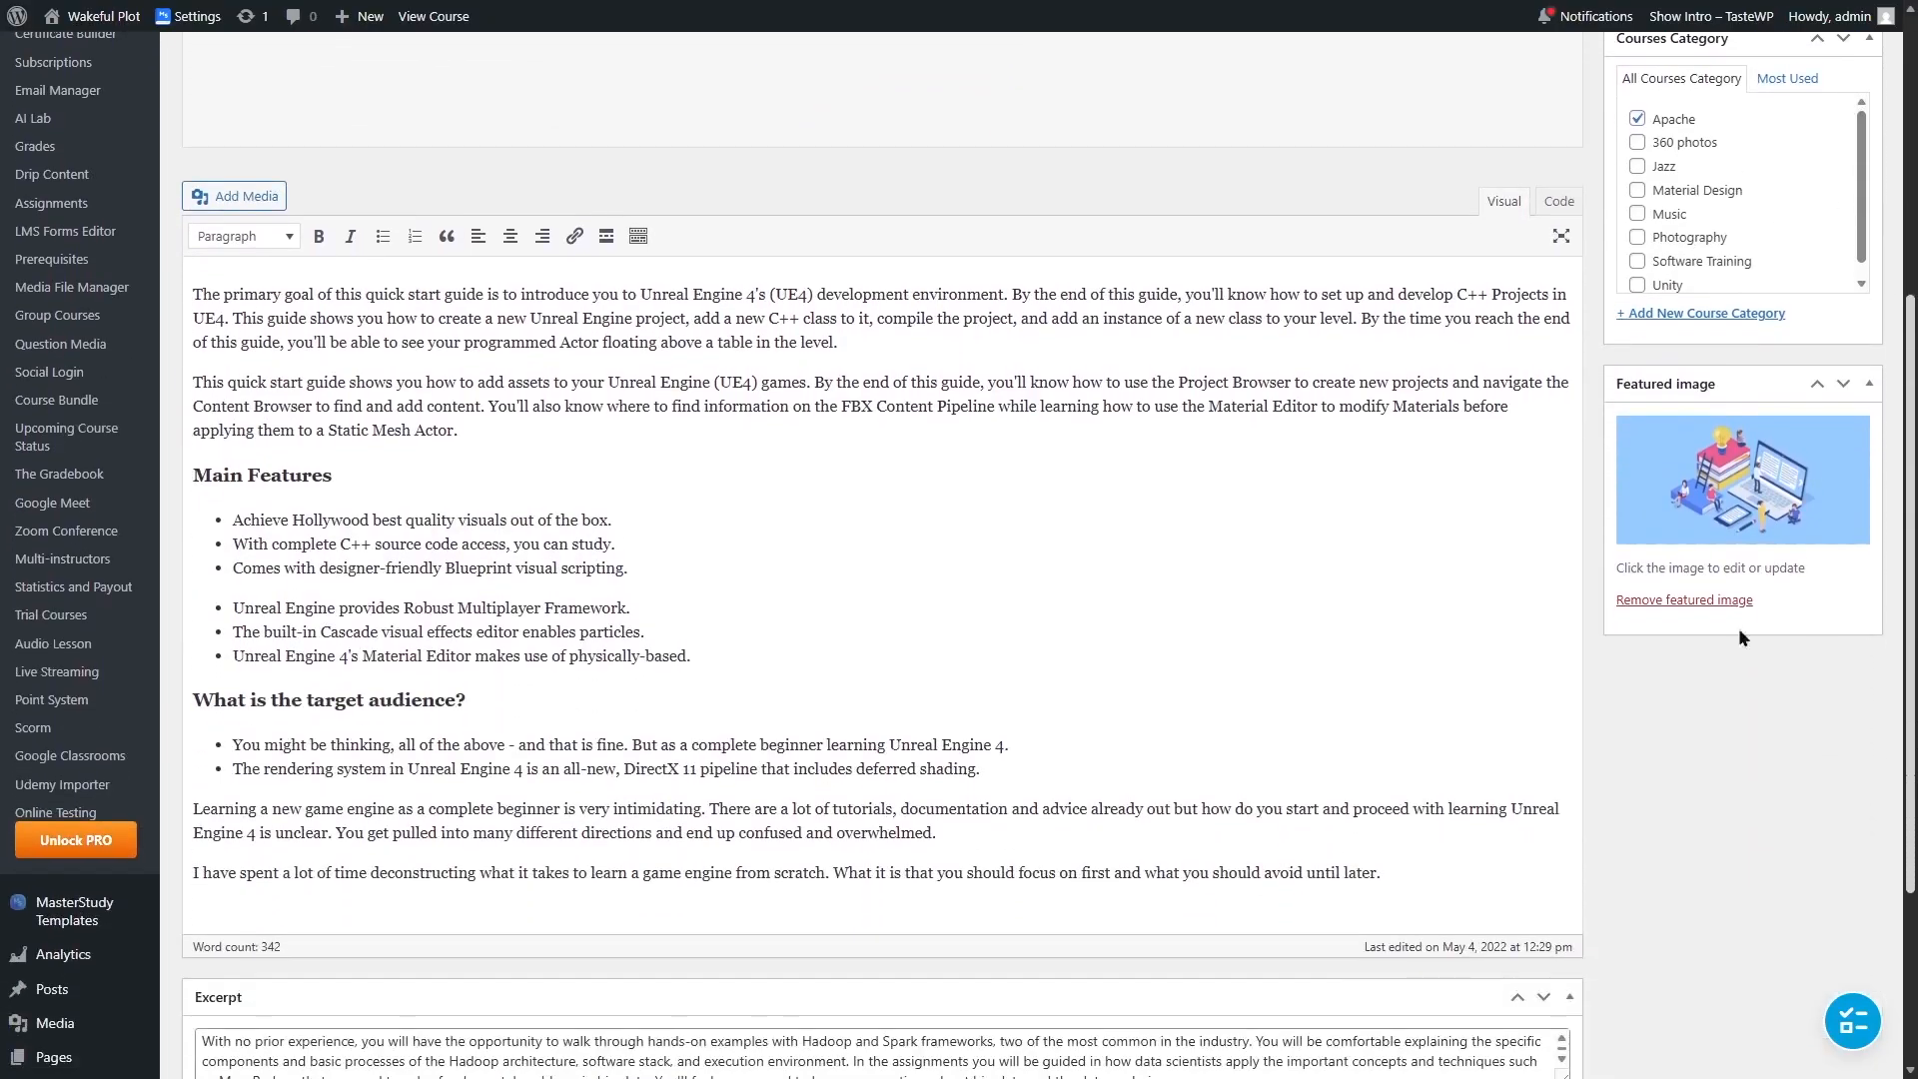
scroll(1032, 865, "down", 2)
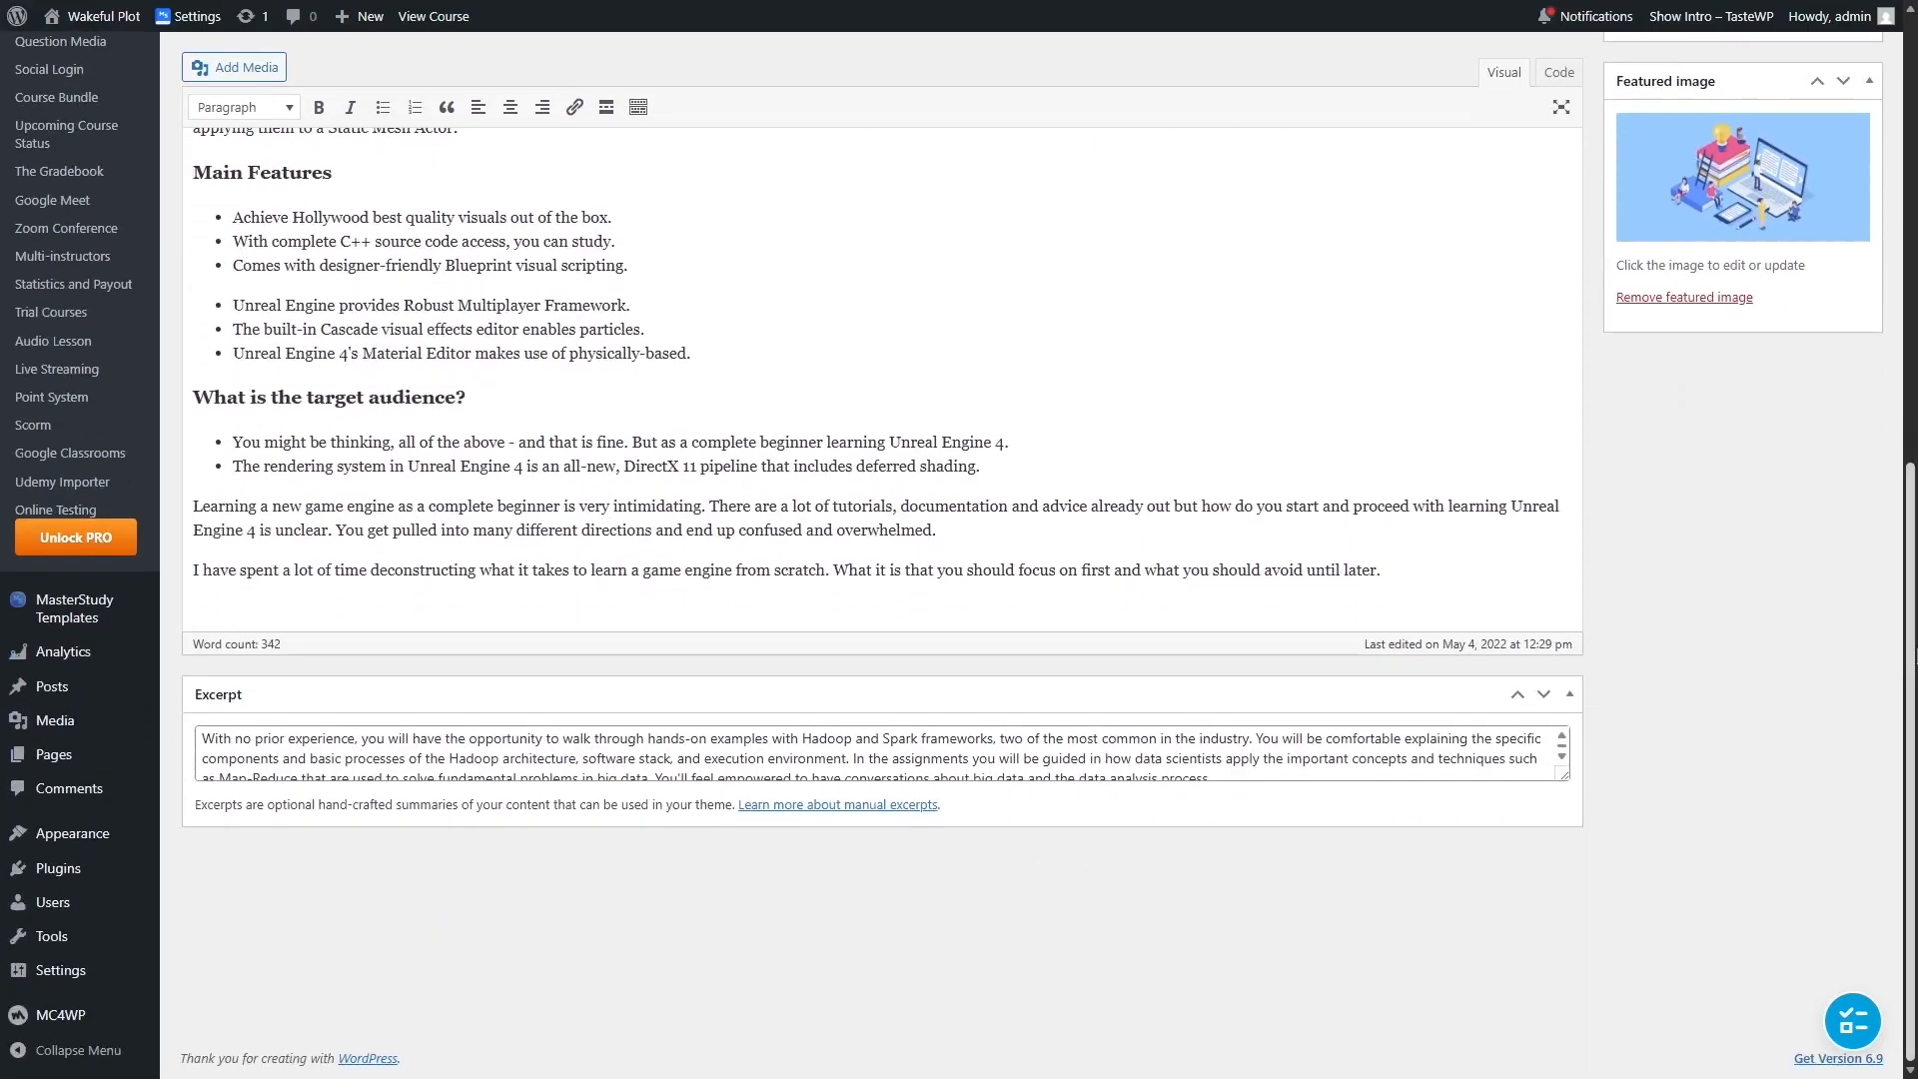
scroll(1032, 865, "up", 3)
scroll(1820, 536, "up", 4)
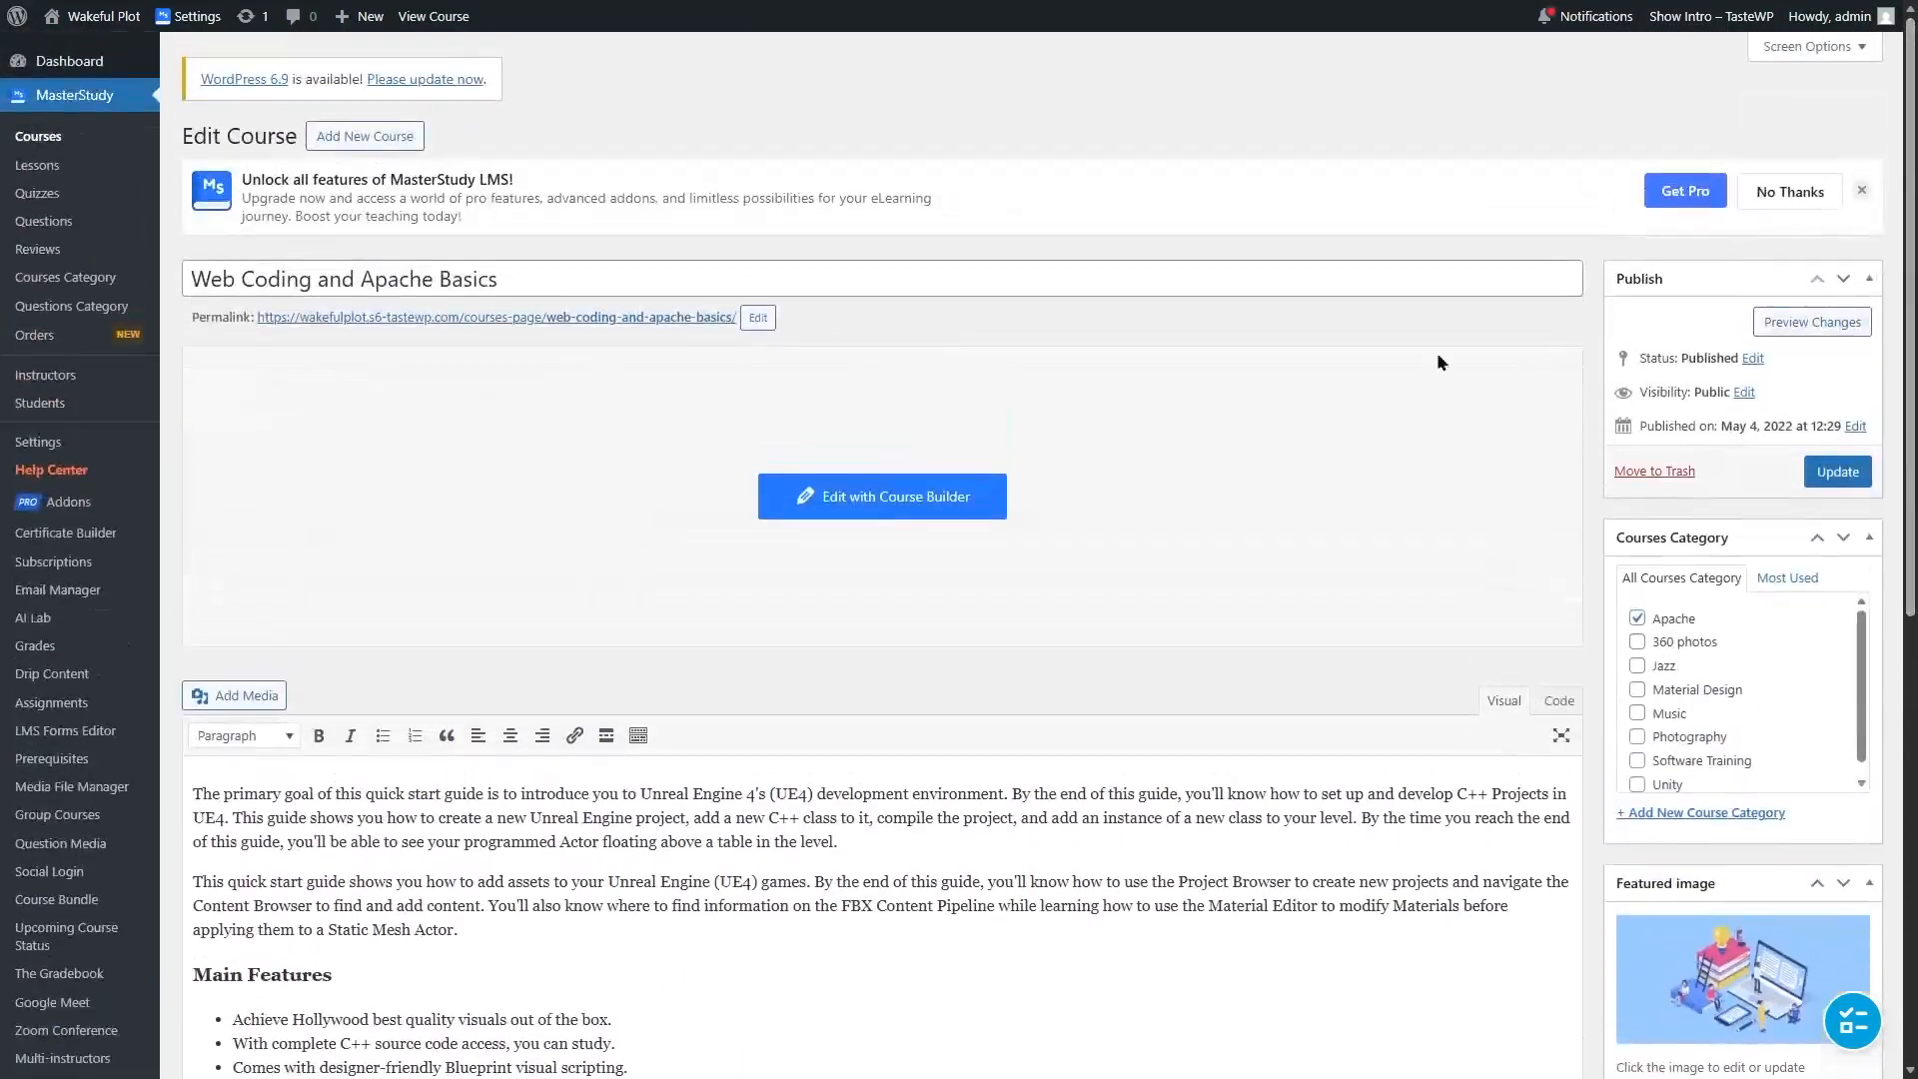
Step: Open the course in the Course Builder and add a new section named "Learning with MasterStudy LMS"
left_click(818, 505)
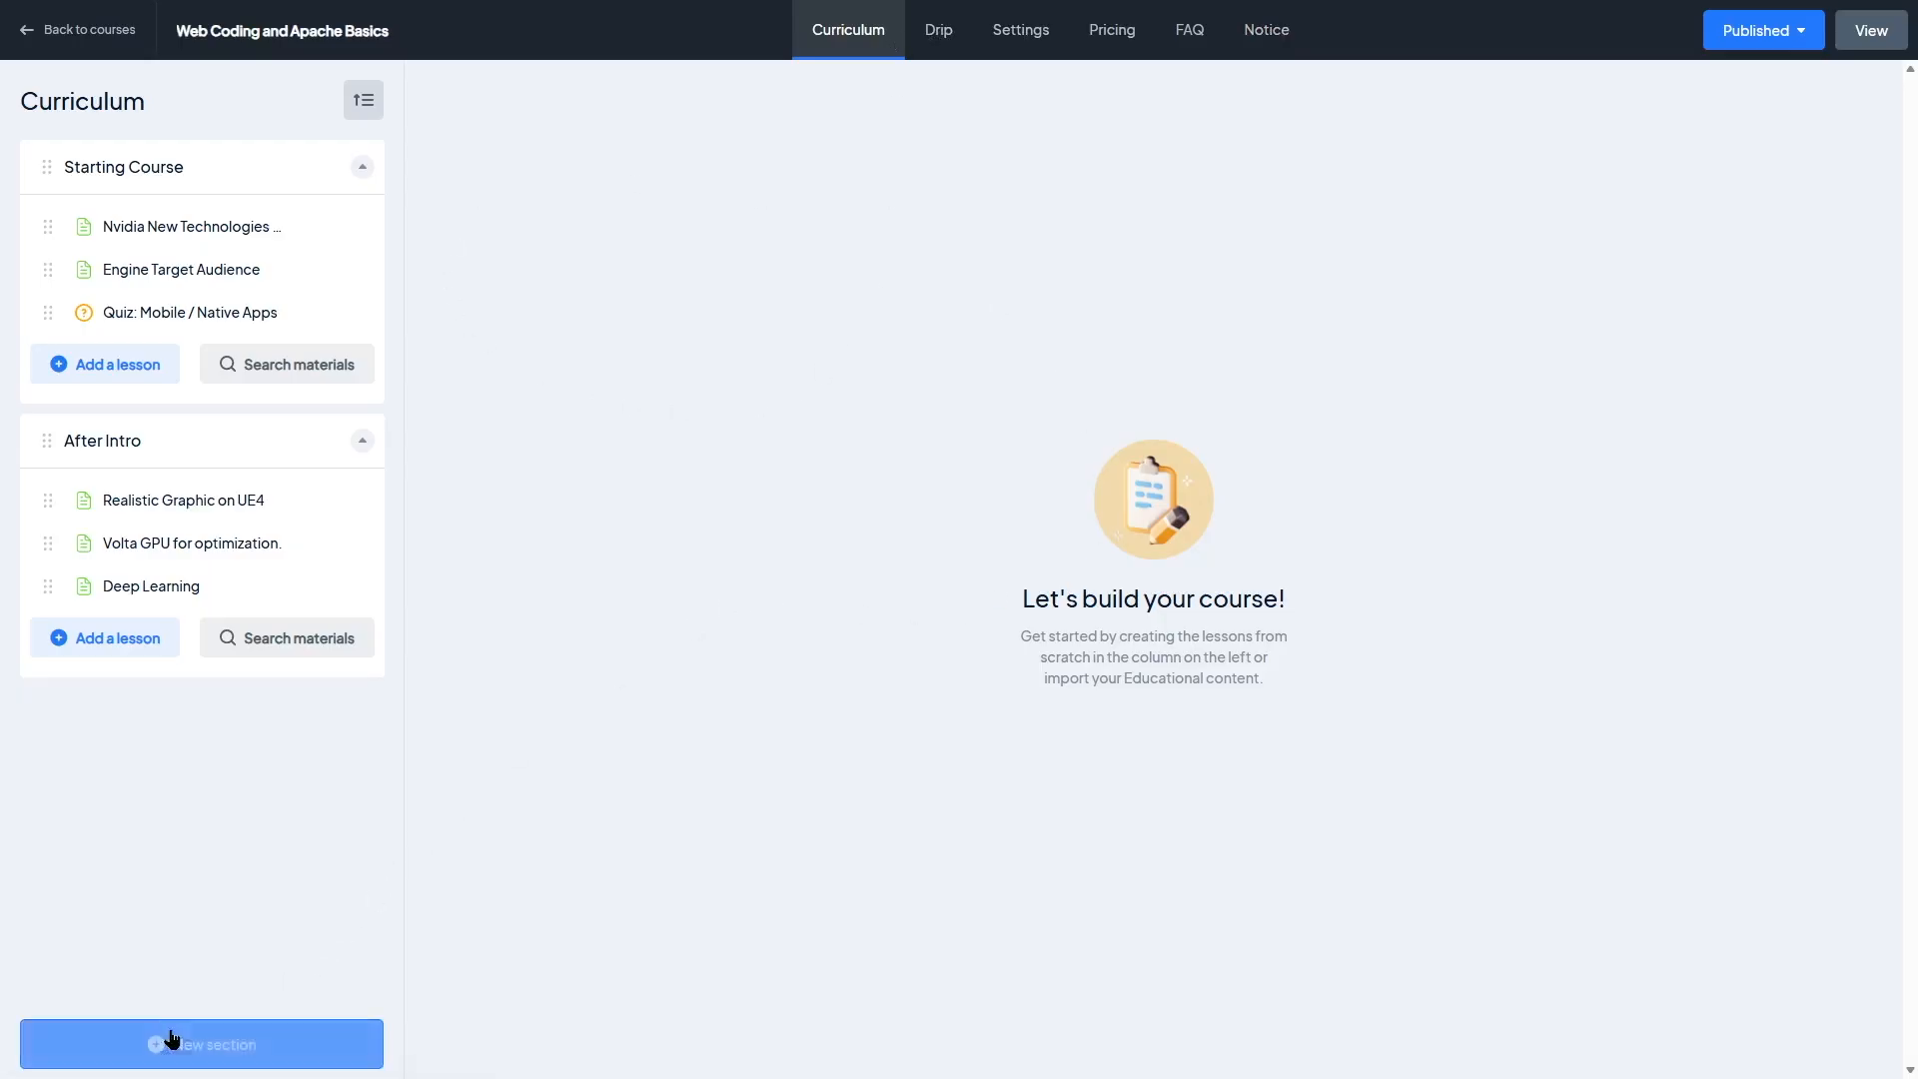
left_click(213, 1049)
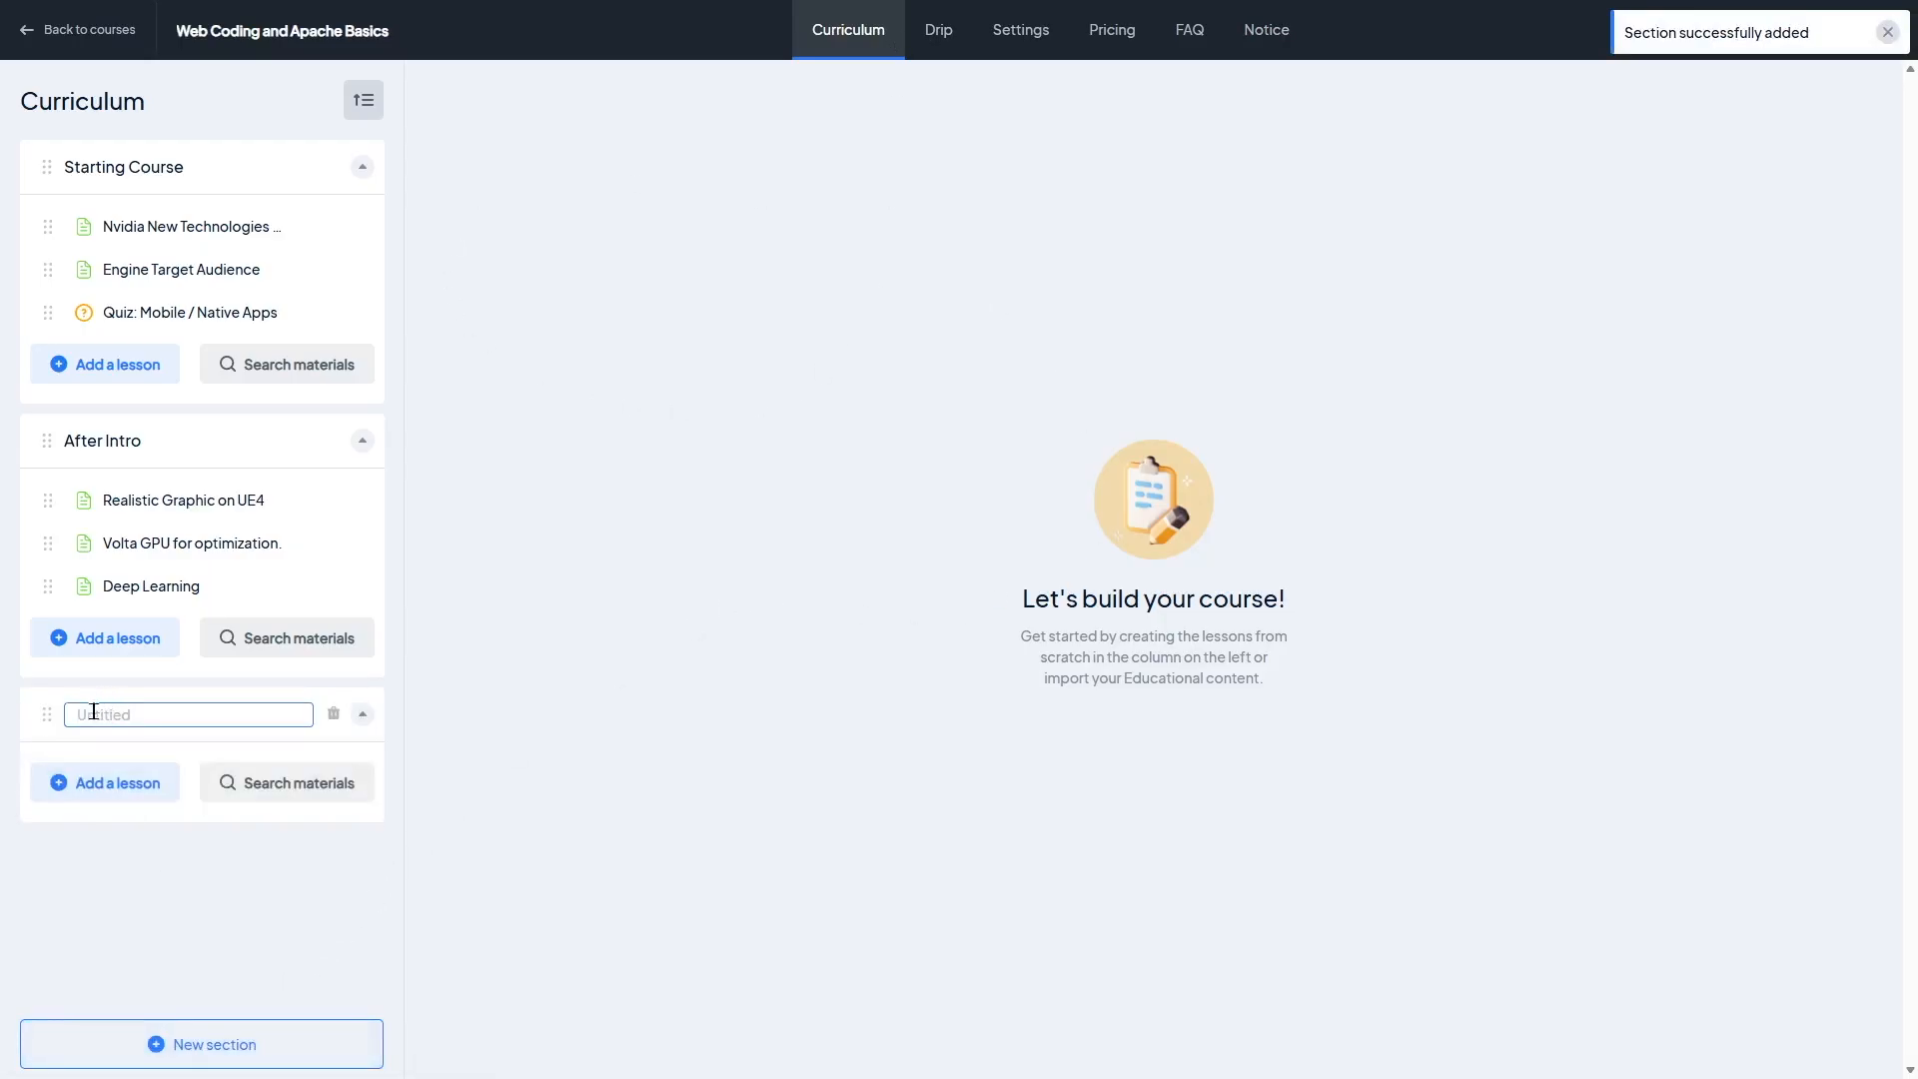
type("Learning with MasterStudy LMS")
key("Return")
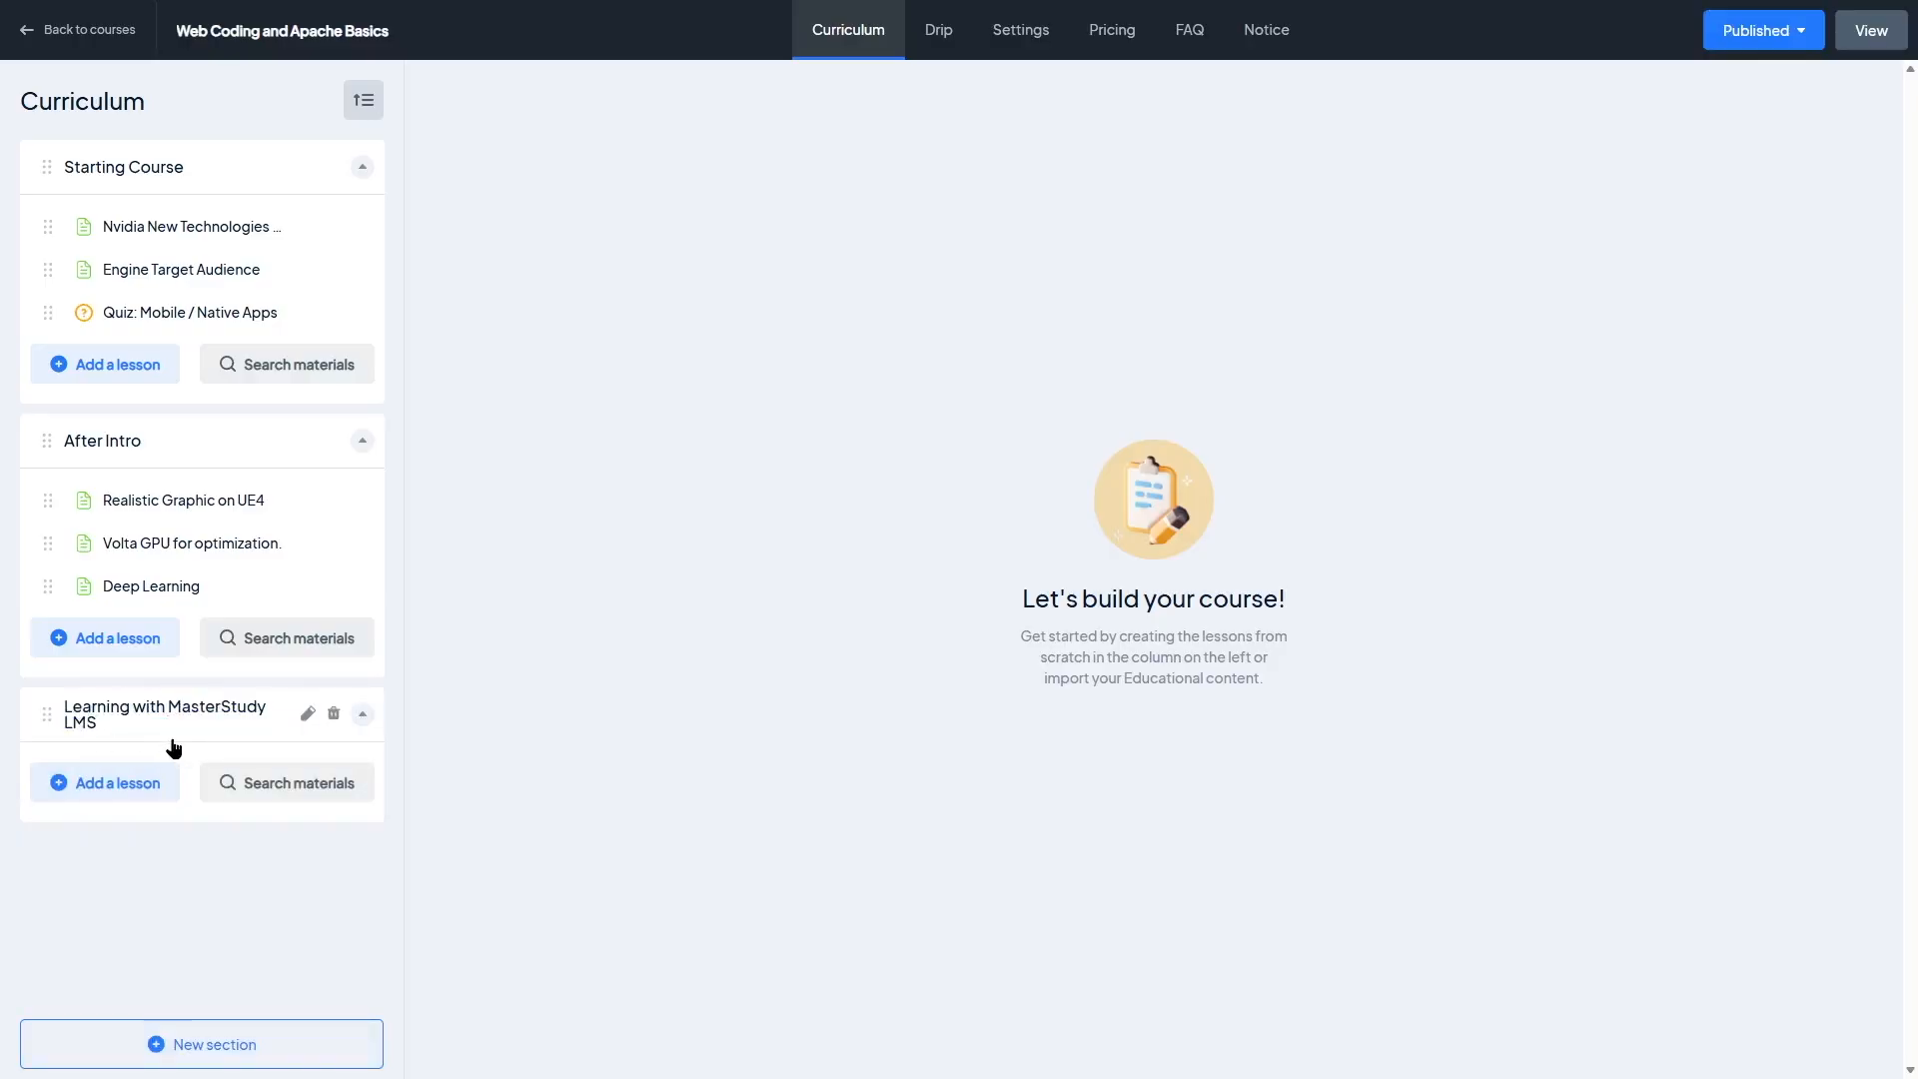
Step: Add a text lesson named "The Course Builder" to the new section
left_click(98, 798)
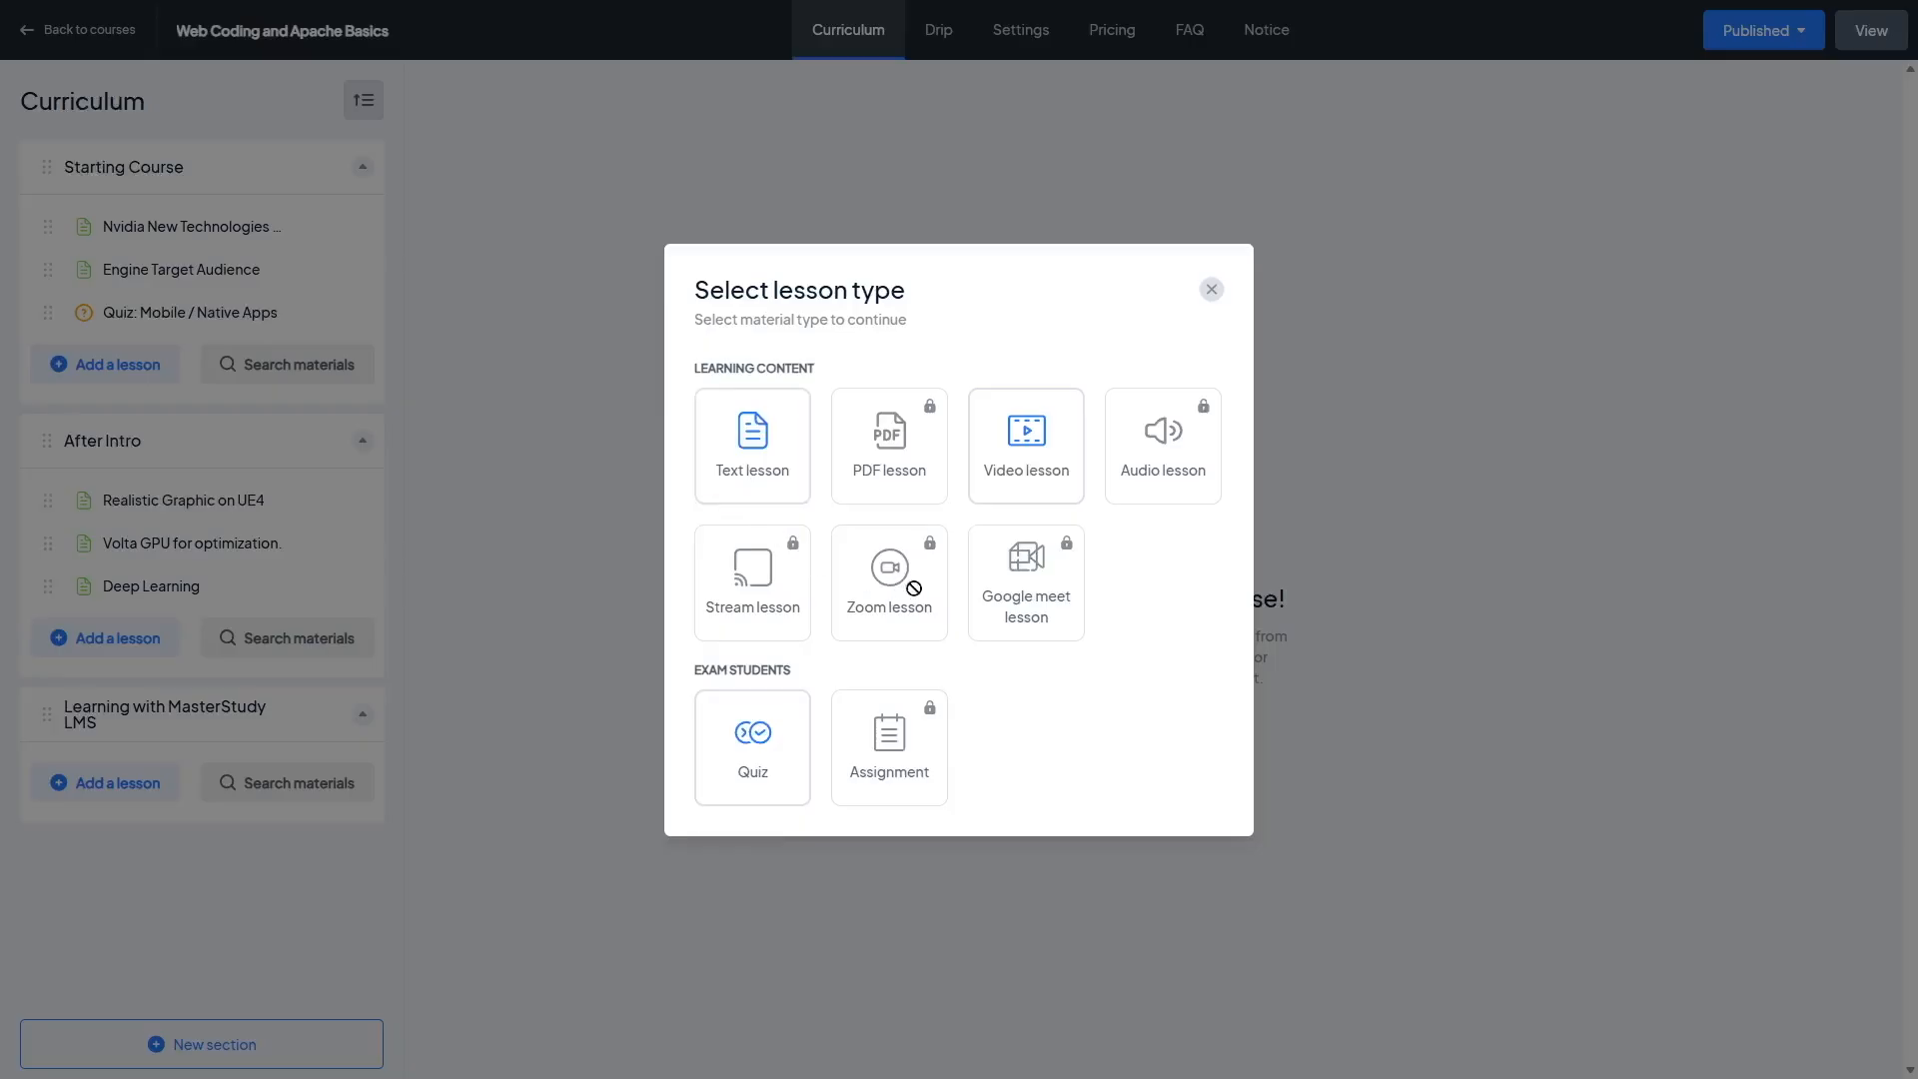
mouse_move(889, 484)
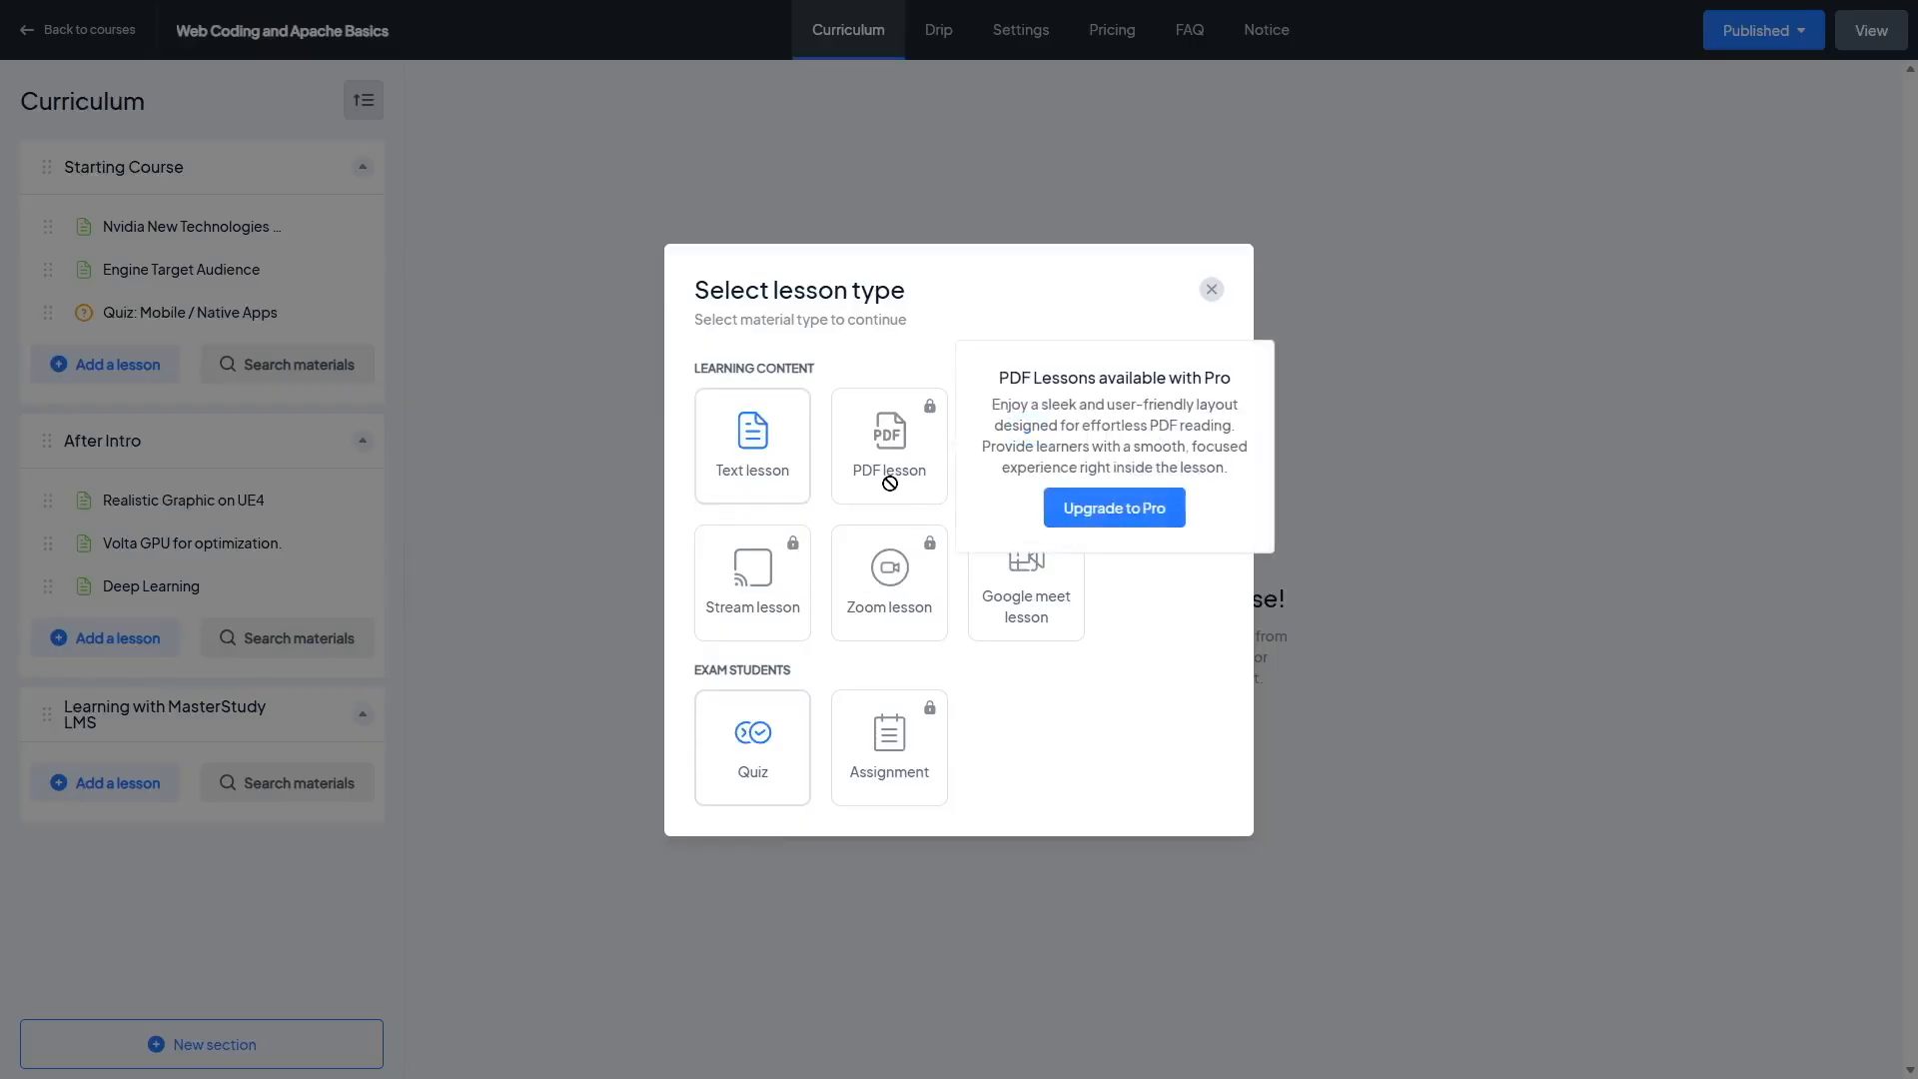
mouse_move(1174, 481)
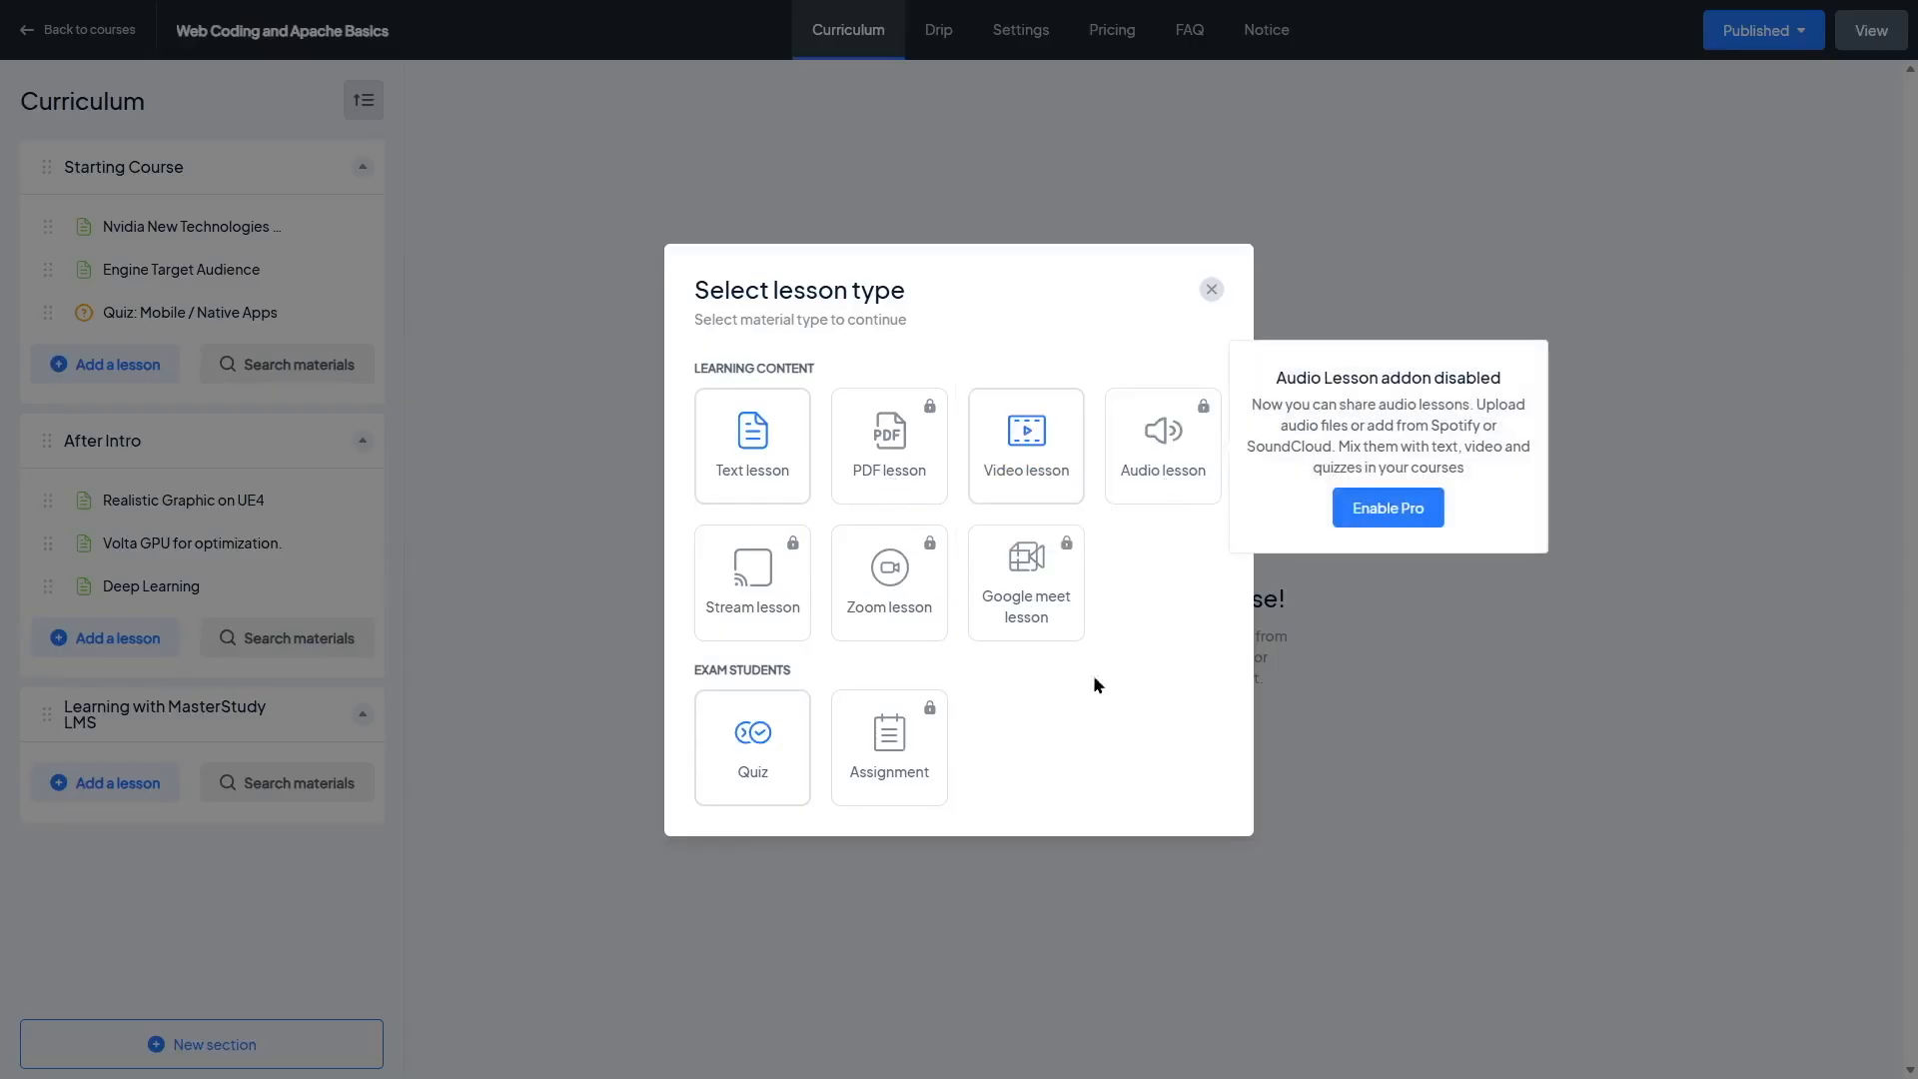
mouse_move(859, 620)
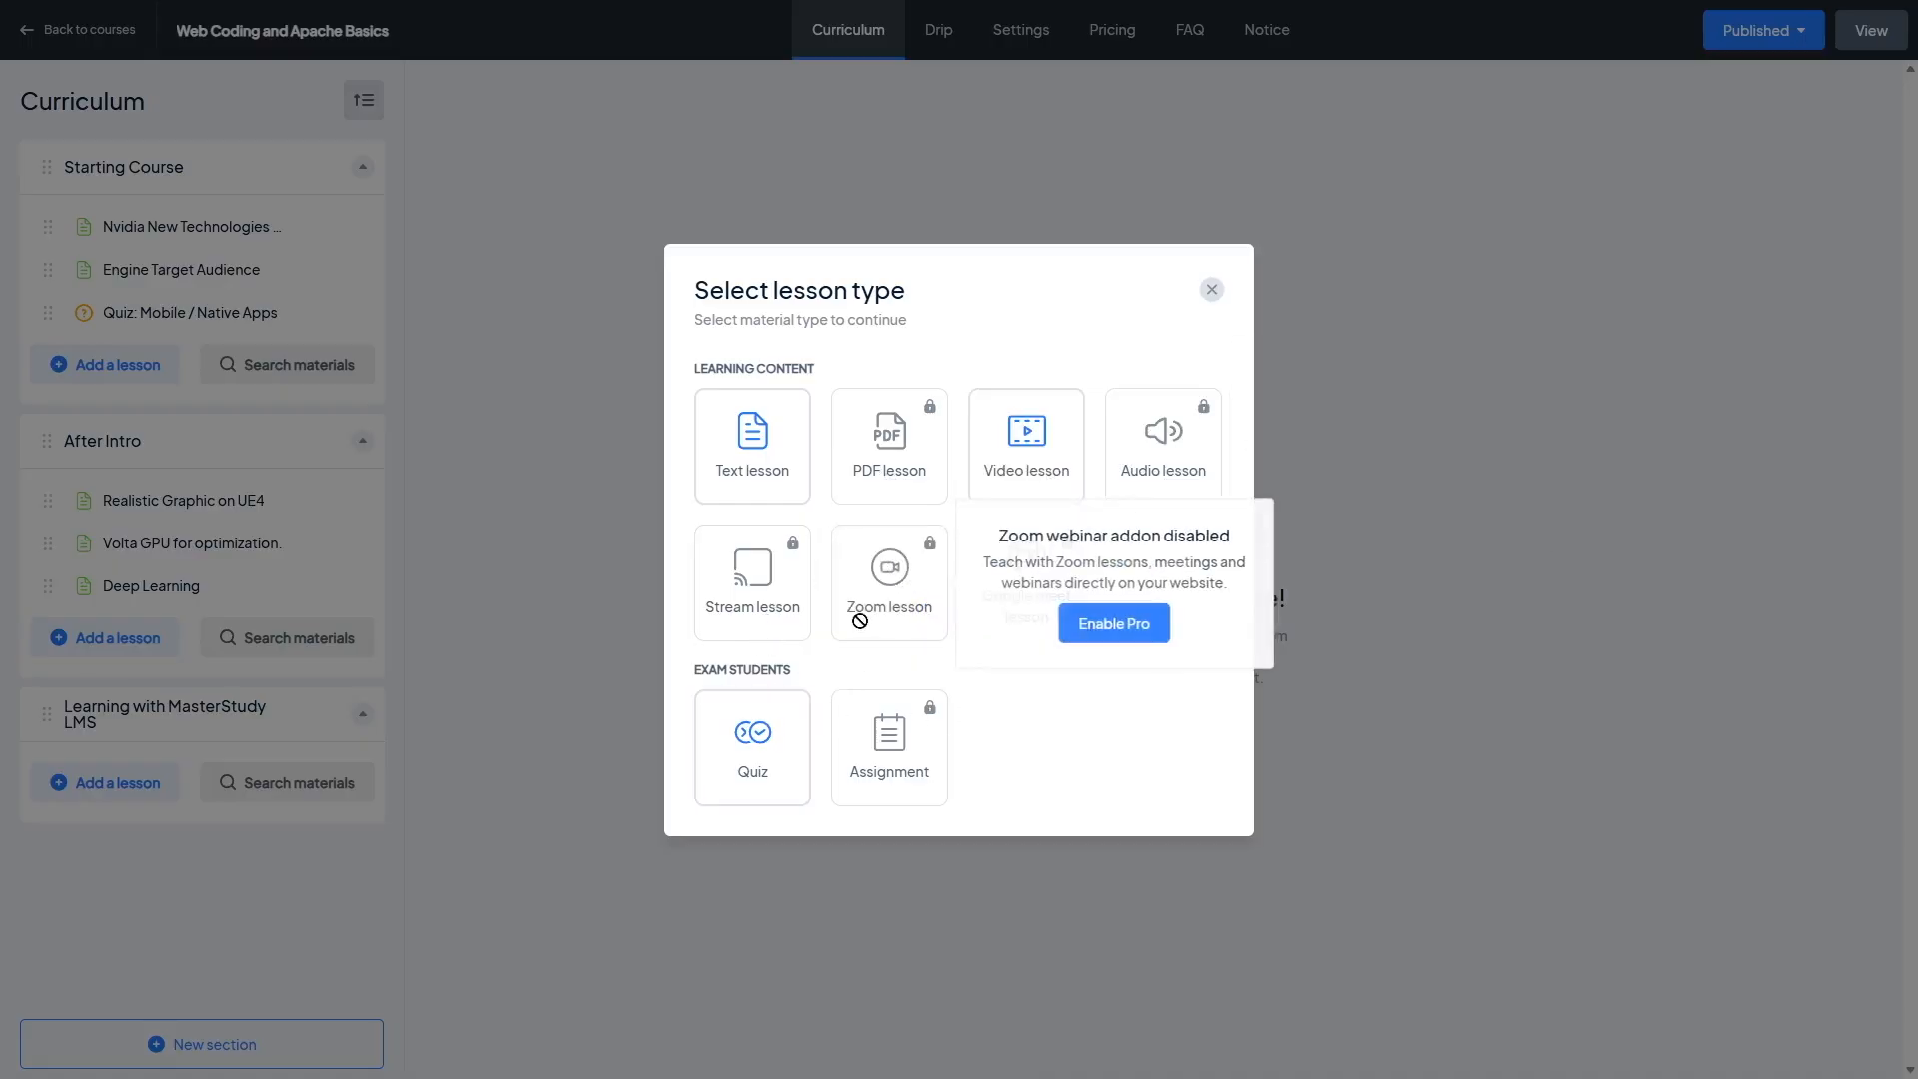
mouse_move(1041, 584)
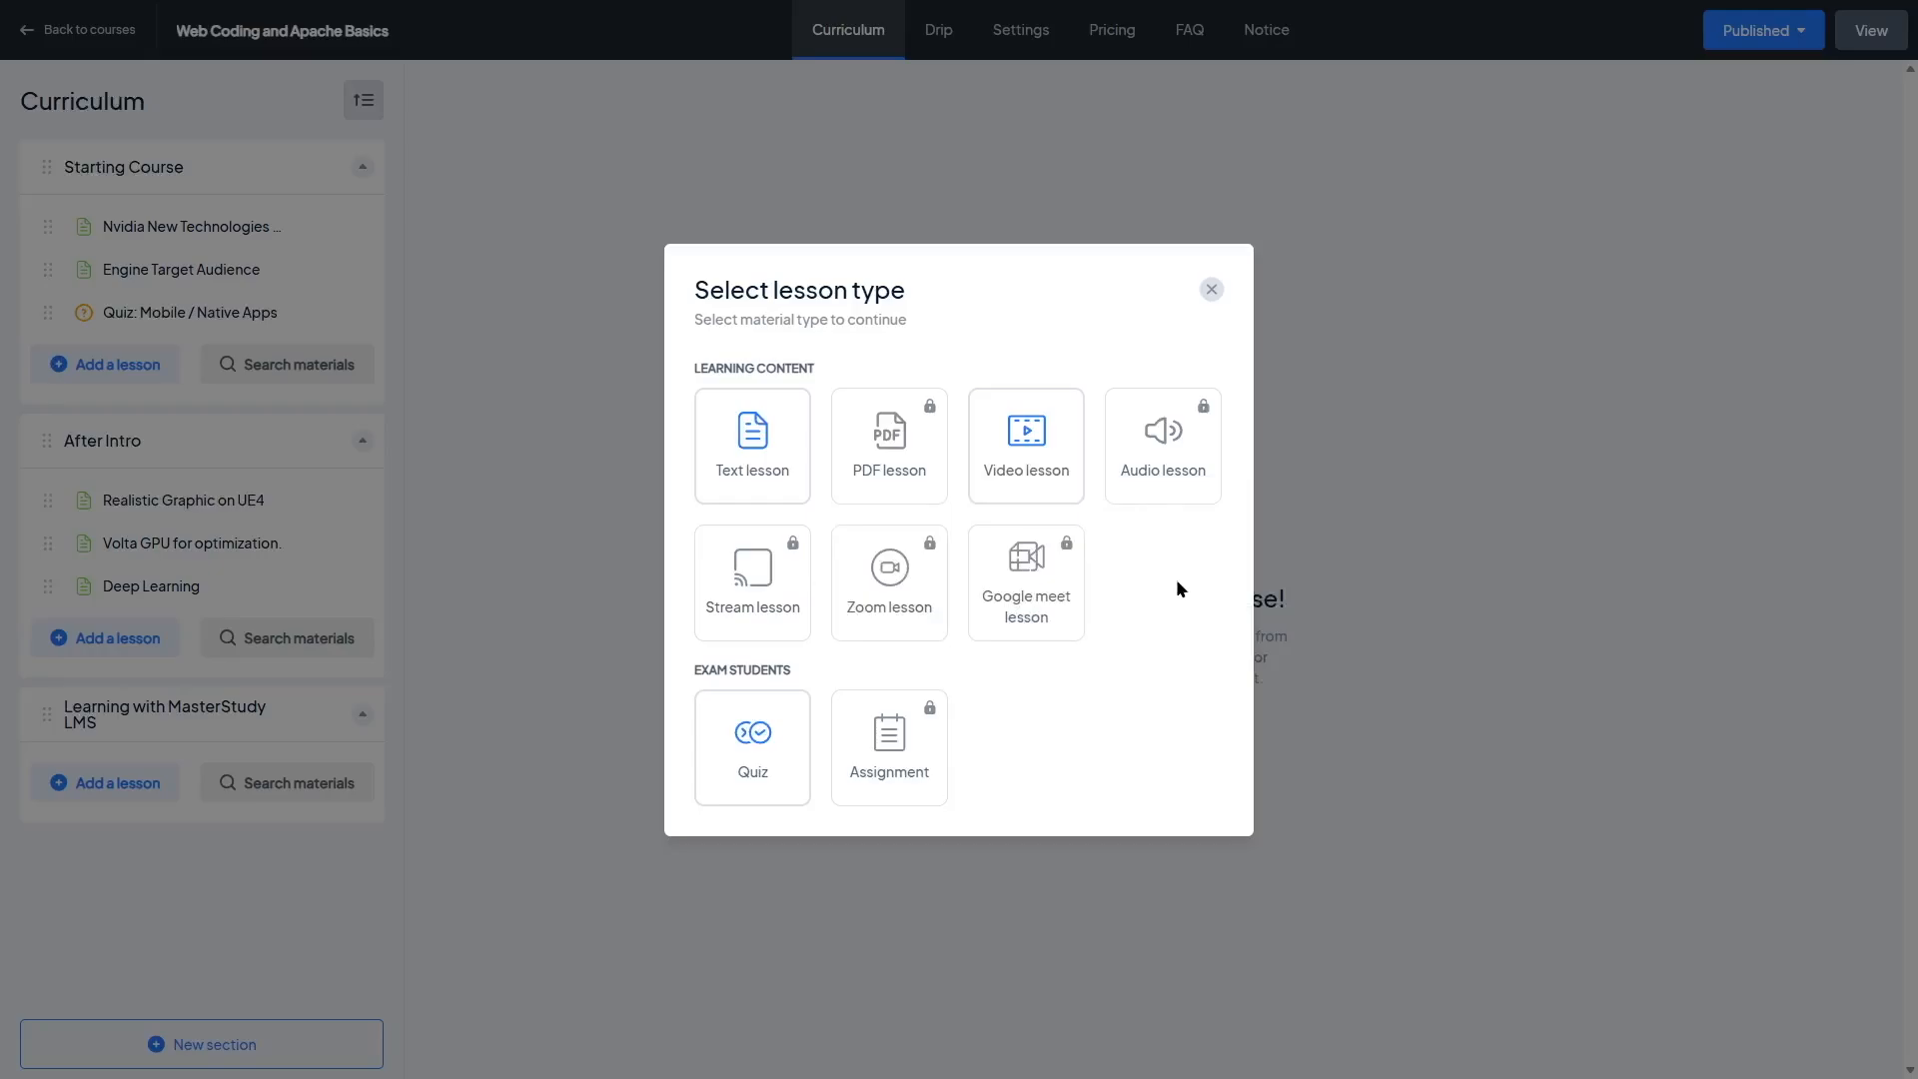
left_click(757, 473)
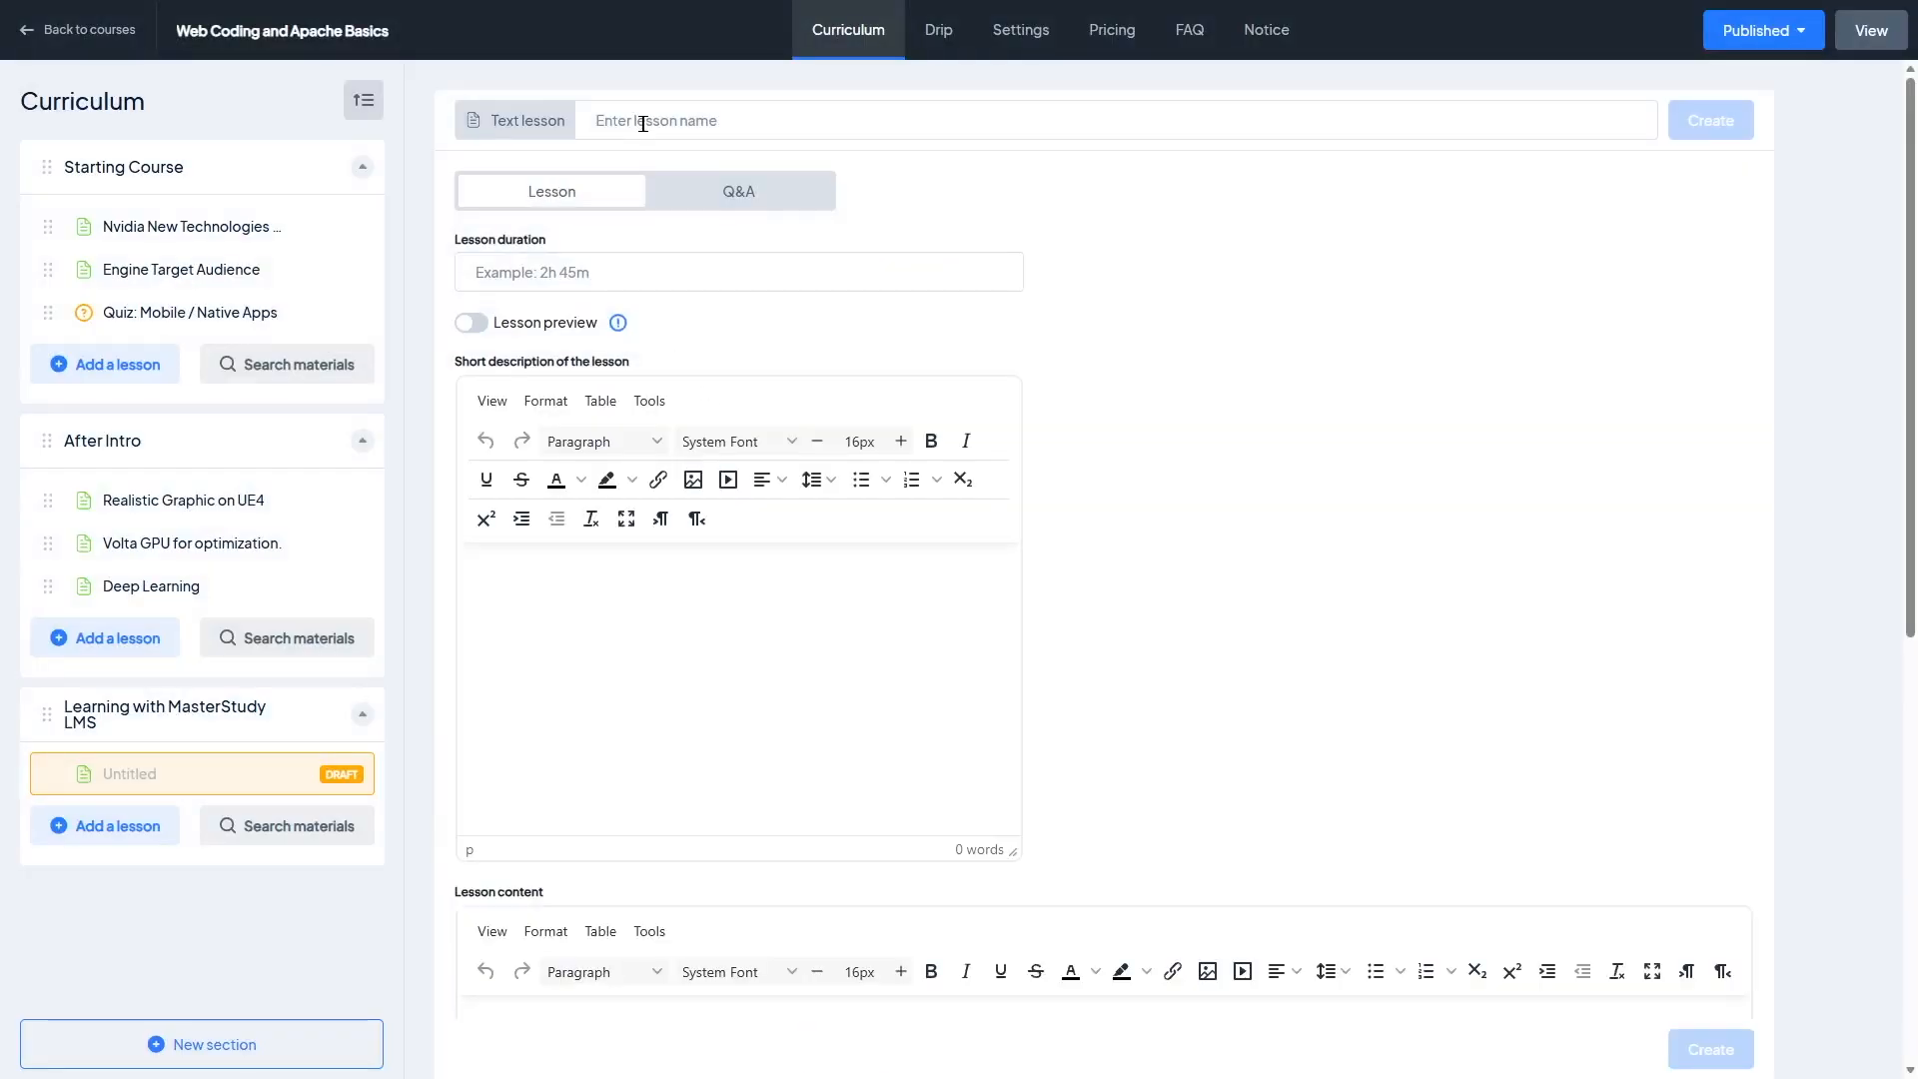
left_click(644, 120)
type("The Course Builder")
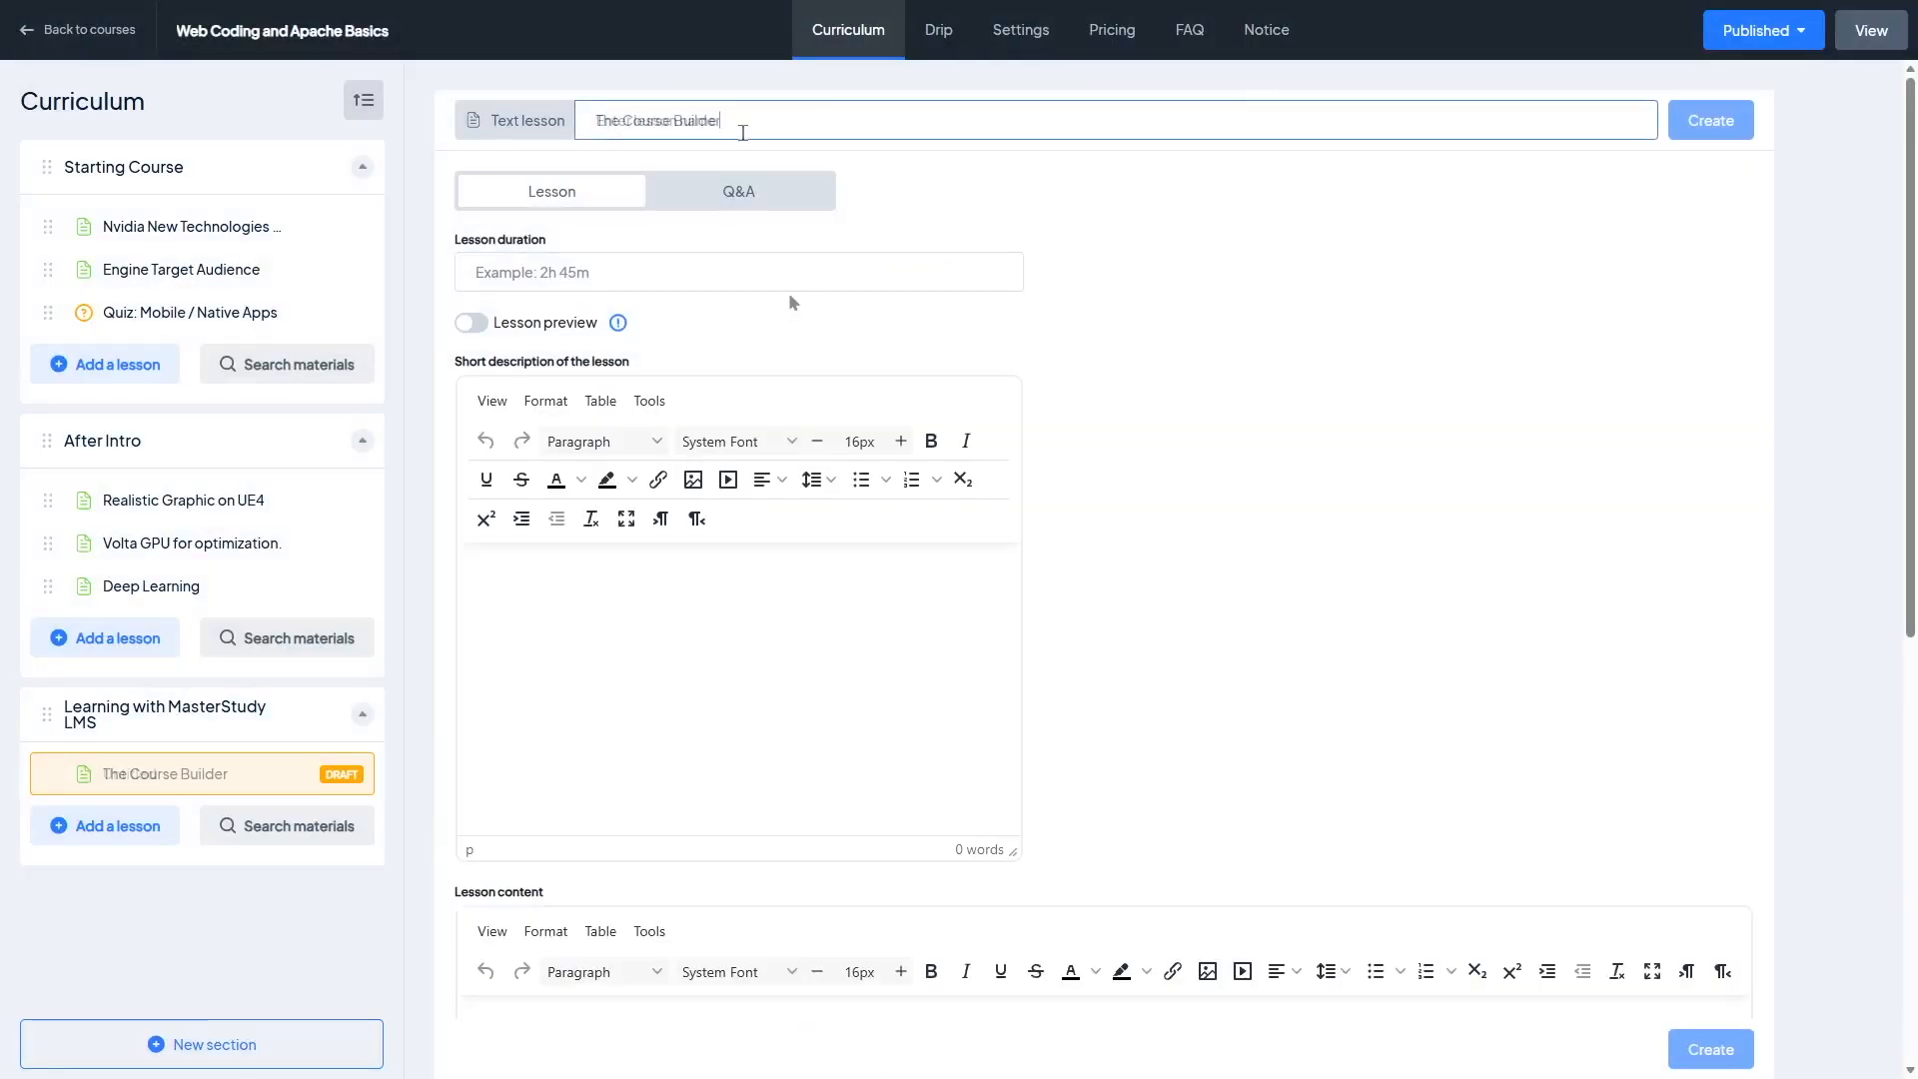
Step: Set the lesson duration to 5 minutes and paste placeholder text into the short description
left_click(796, 265)
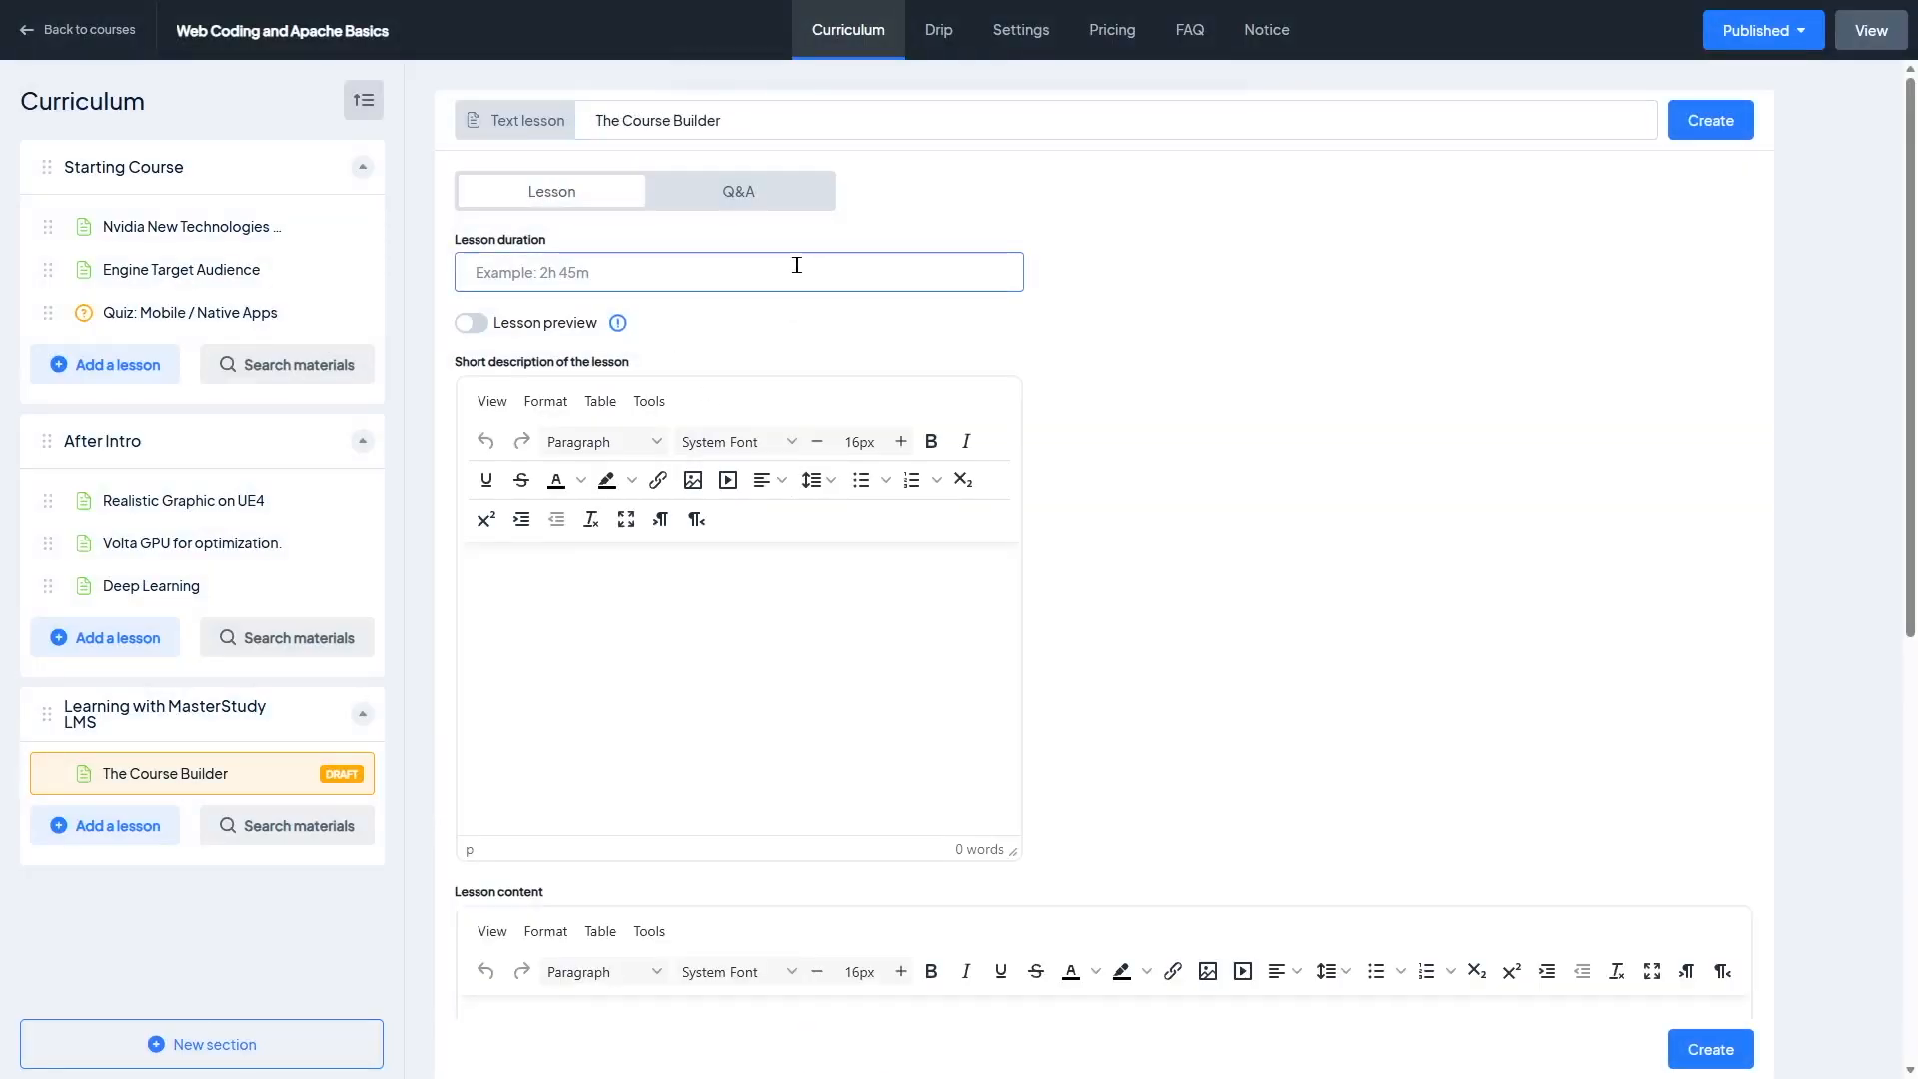
type("5 minutes")
left_click(615, 636)
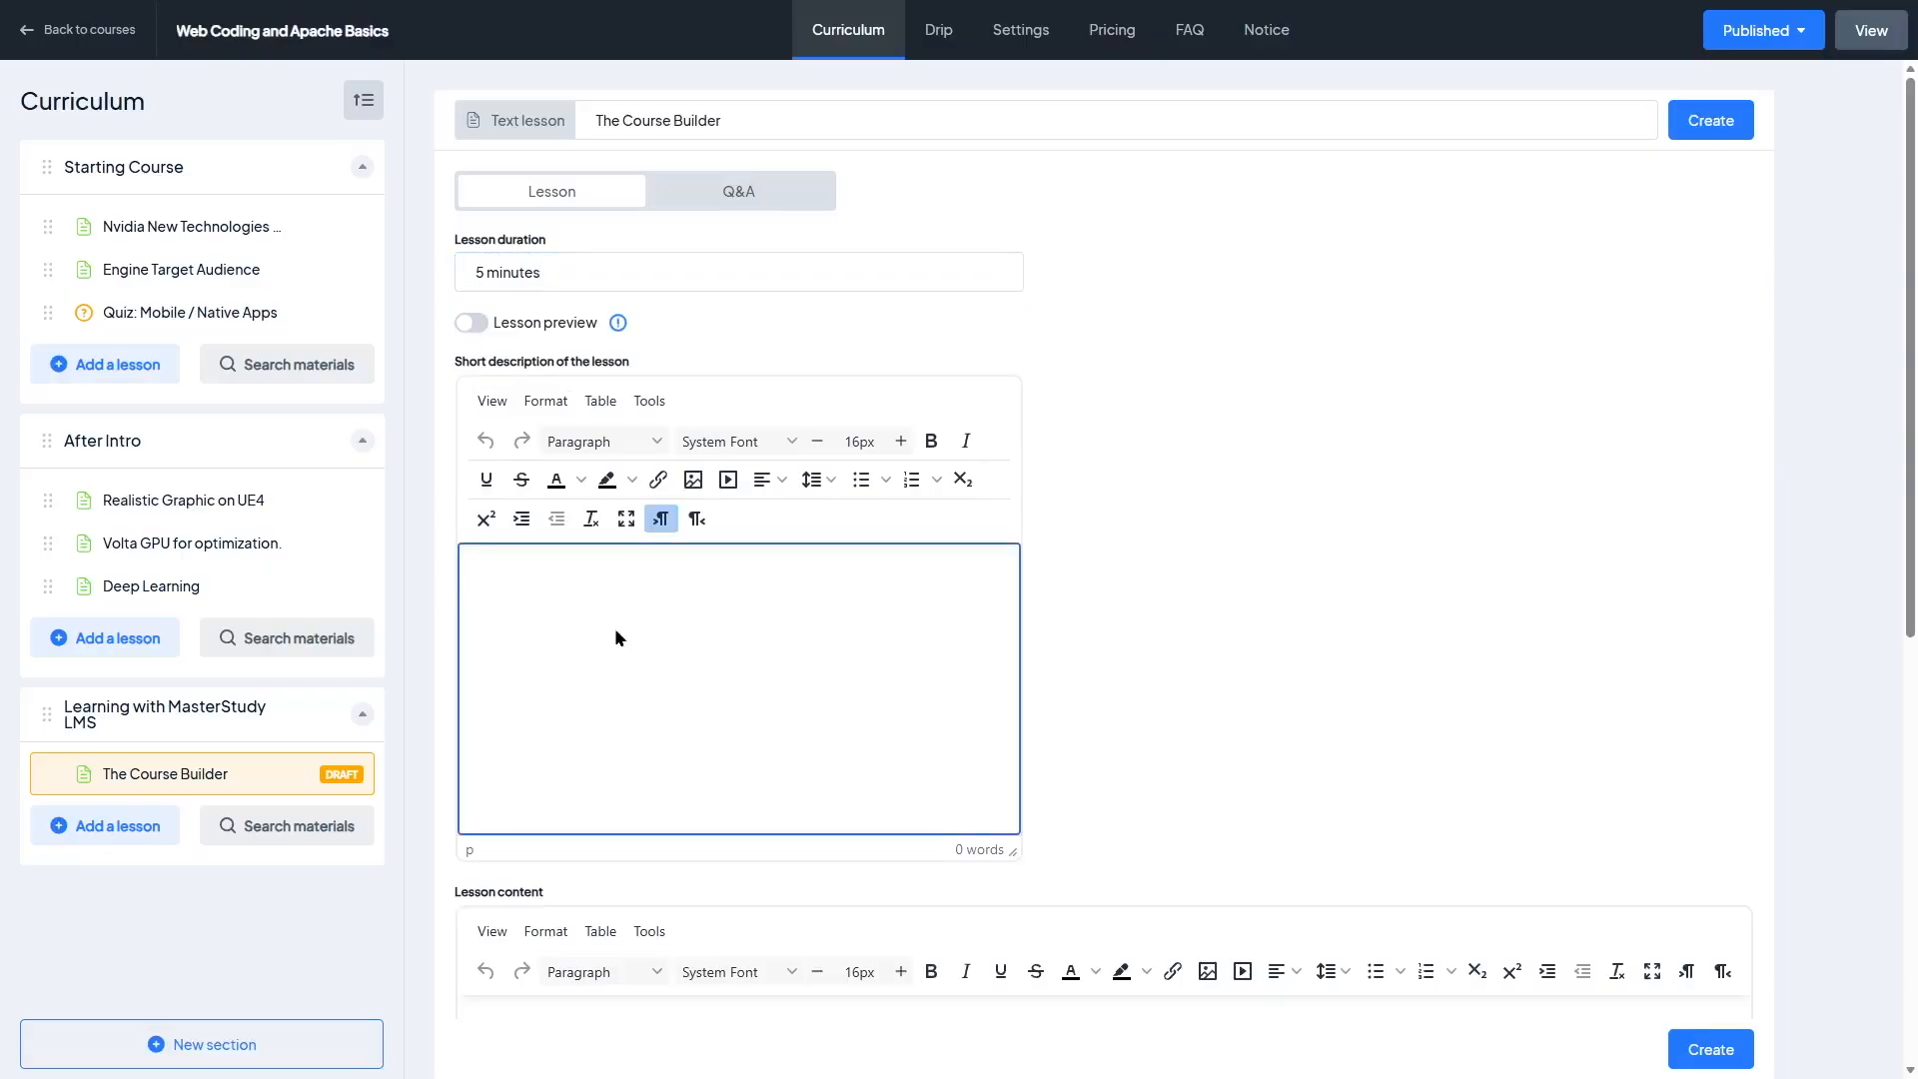
type("Lorem ipsum dolor sit amet, consectetur adipiscing elit, sed do eiusmod tempor incididunt ut labore et dolore magna aliqua. Ut enim ad minim veniam, quis nostrud exercitation ullamco laboris nisi ut aliquip ex ea commodo consequat. Duis aute irure dolor in reprehenderit in voluptate velit esse cillum dolore eu fugiat nulla pariatur. Excepteur sint occaecat cupidatat non proident, sunt in culpa qui officia deserunt mollit anim id est laborum.")
Step: Paste placeholder text twice into the lesson content and create the lesson
scroll(1669, 676, "down", 5)
left_click(839, 633)
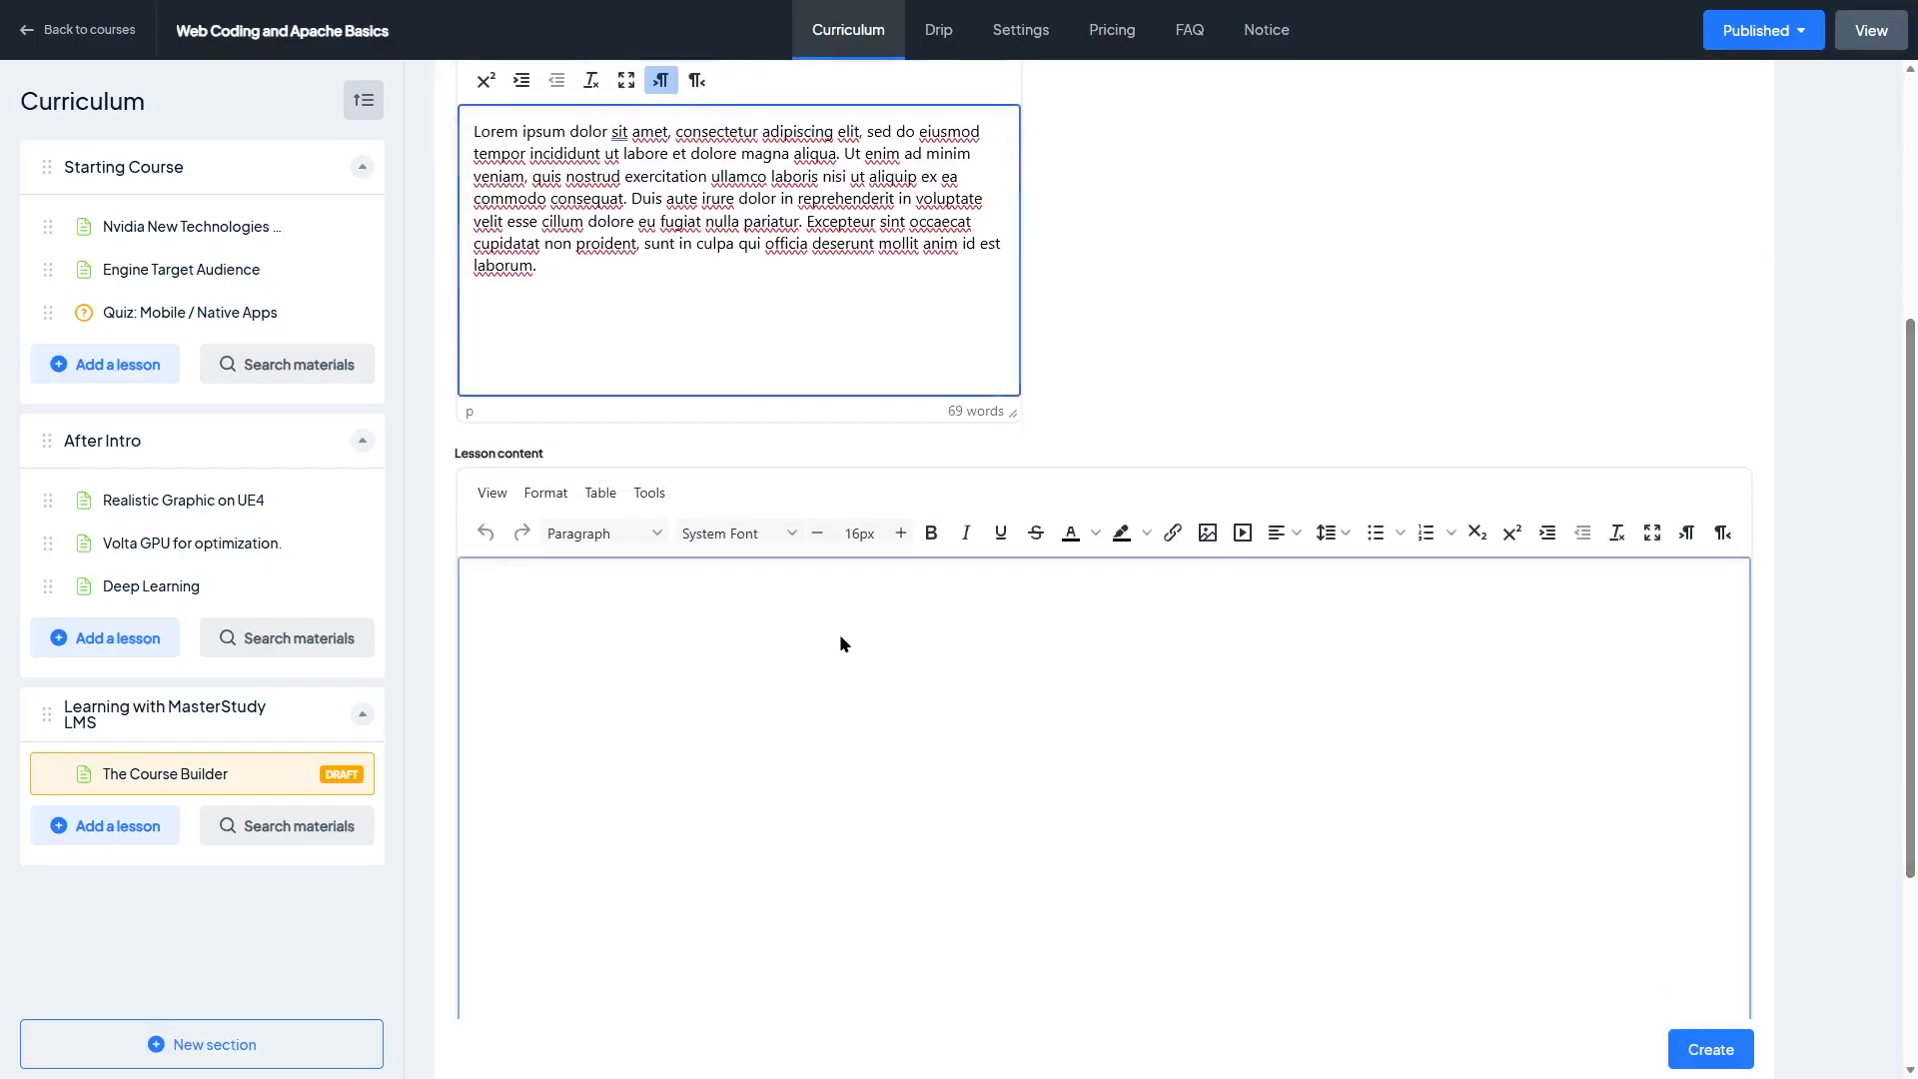
type("Lorem ipsum dolor sit amet, consectetur adipiscing elit, sed do eiusmod tempor incididunt ut labore et dolore magna aliqua. Ut enim ad minim veniam, quis nostrud exercitation ullamco laboris nisi ut aliquip ex ea commodo consequat. Duis aute irure dolor in reprehenderit in voluptate velit esse cillum dolore eu fugiat nulla pariatur. Excepteur sint occaecat cupidatat non proident, sunt in culpa qui officia deserunt mollit anim id est laborum.")
type("Lorem ipsum dolor sit amet, consectetur adipiscing elit, sed do eiusmod tempor incididunt ut labore et dolore magna aliqua. Ut enim ad minim veniam, quis nostrud exercitation ullamco laboris nisi ut aliquip ex ea commodo consequat. Duis aute irure dolor in reprehenderit in voluptate velit esse cillum dolore eu fugiat nulla pariatur. Excepteur sint occaecat cupidatat non proident, sunt in culpa qui officia deserunt mollit anim id est laborum.")
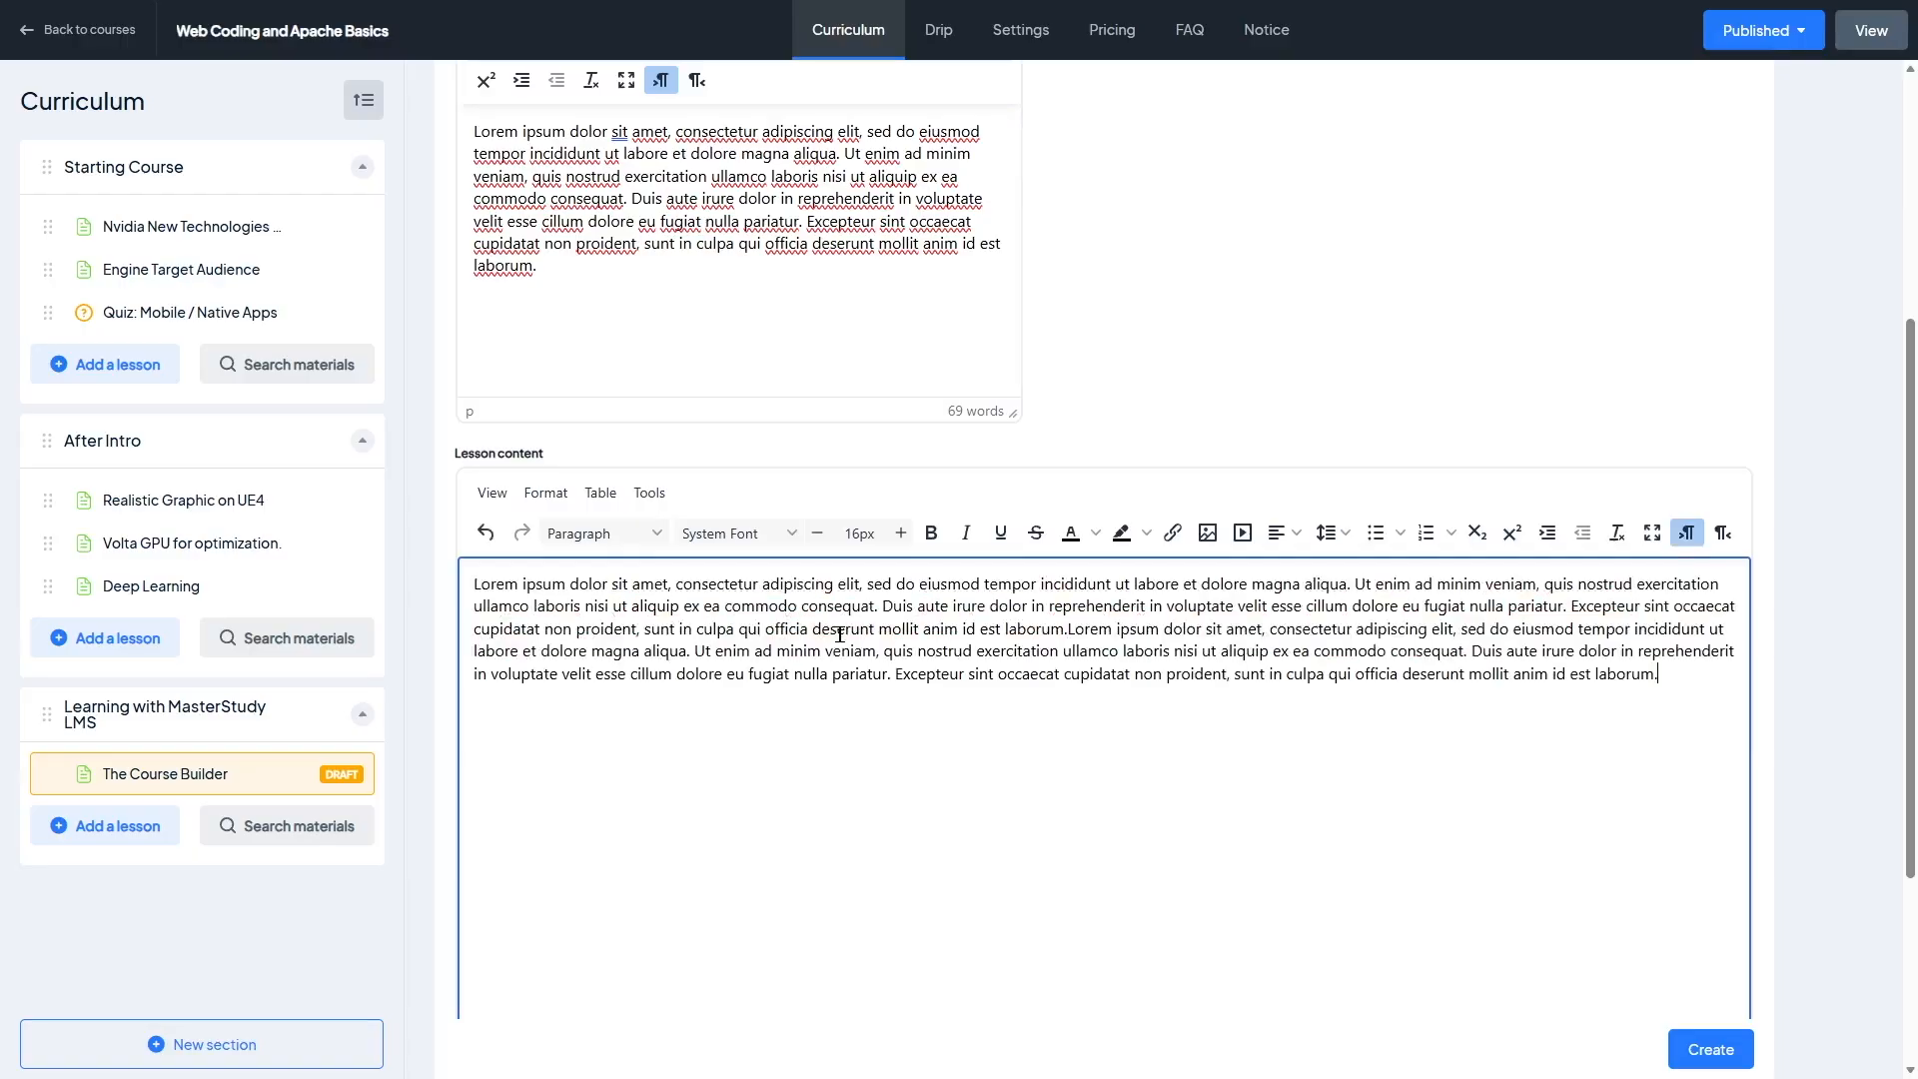
key("Return")
key("Return")
scroll(1850, 727, "down", 3)
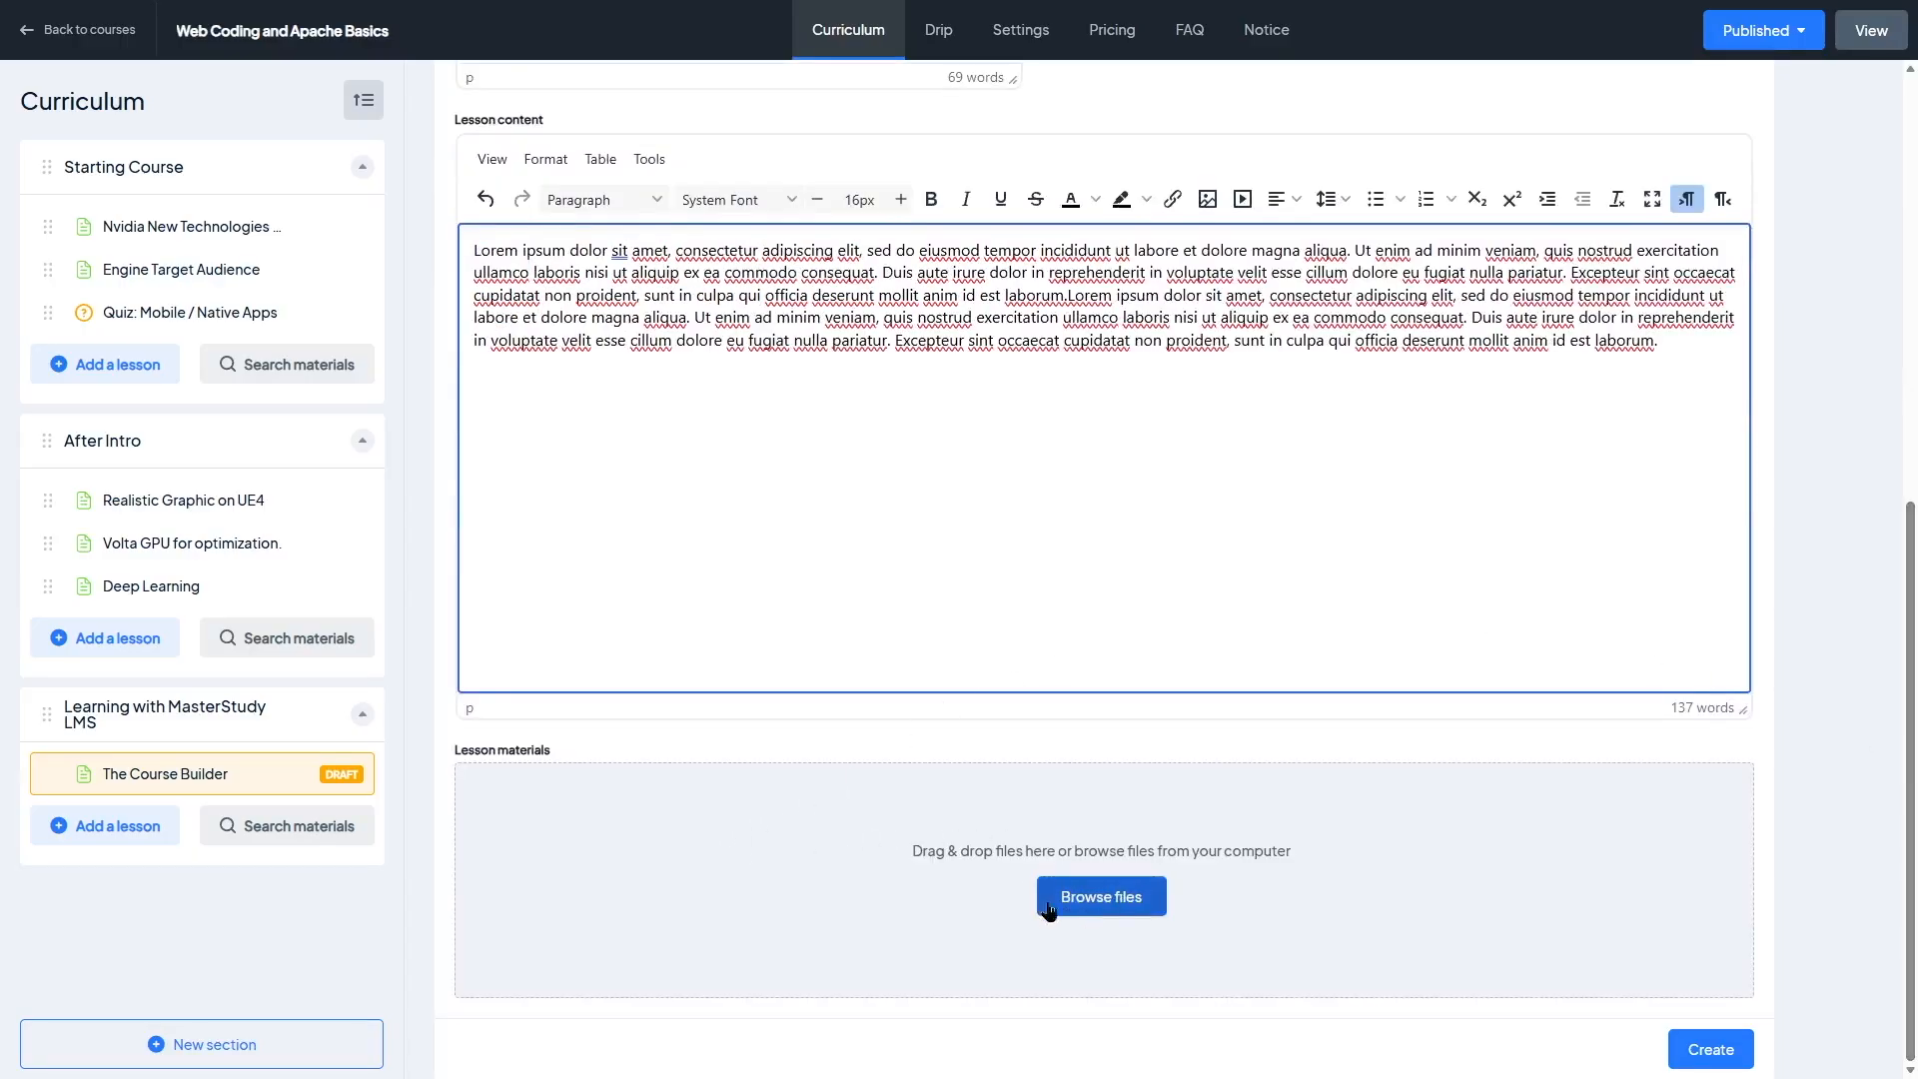
scroll(1738, 135, "up", 8)
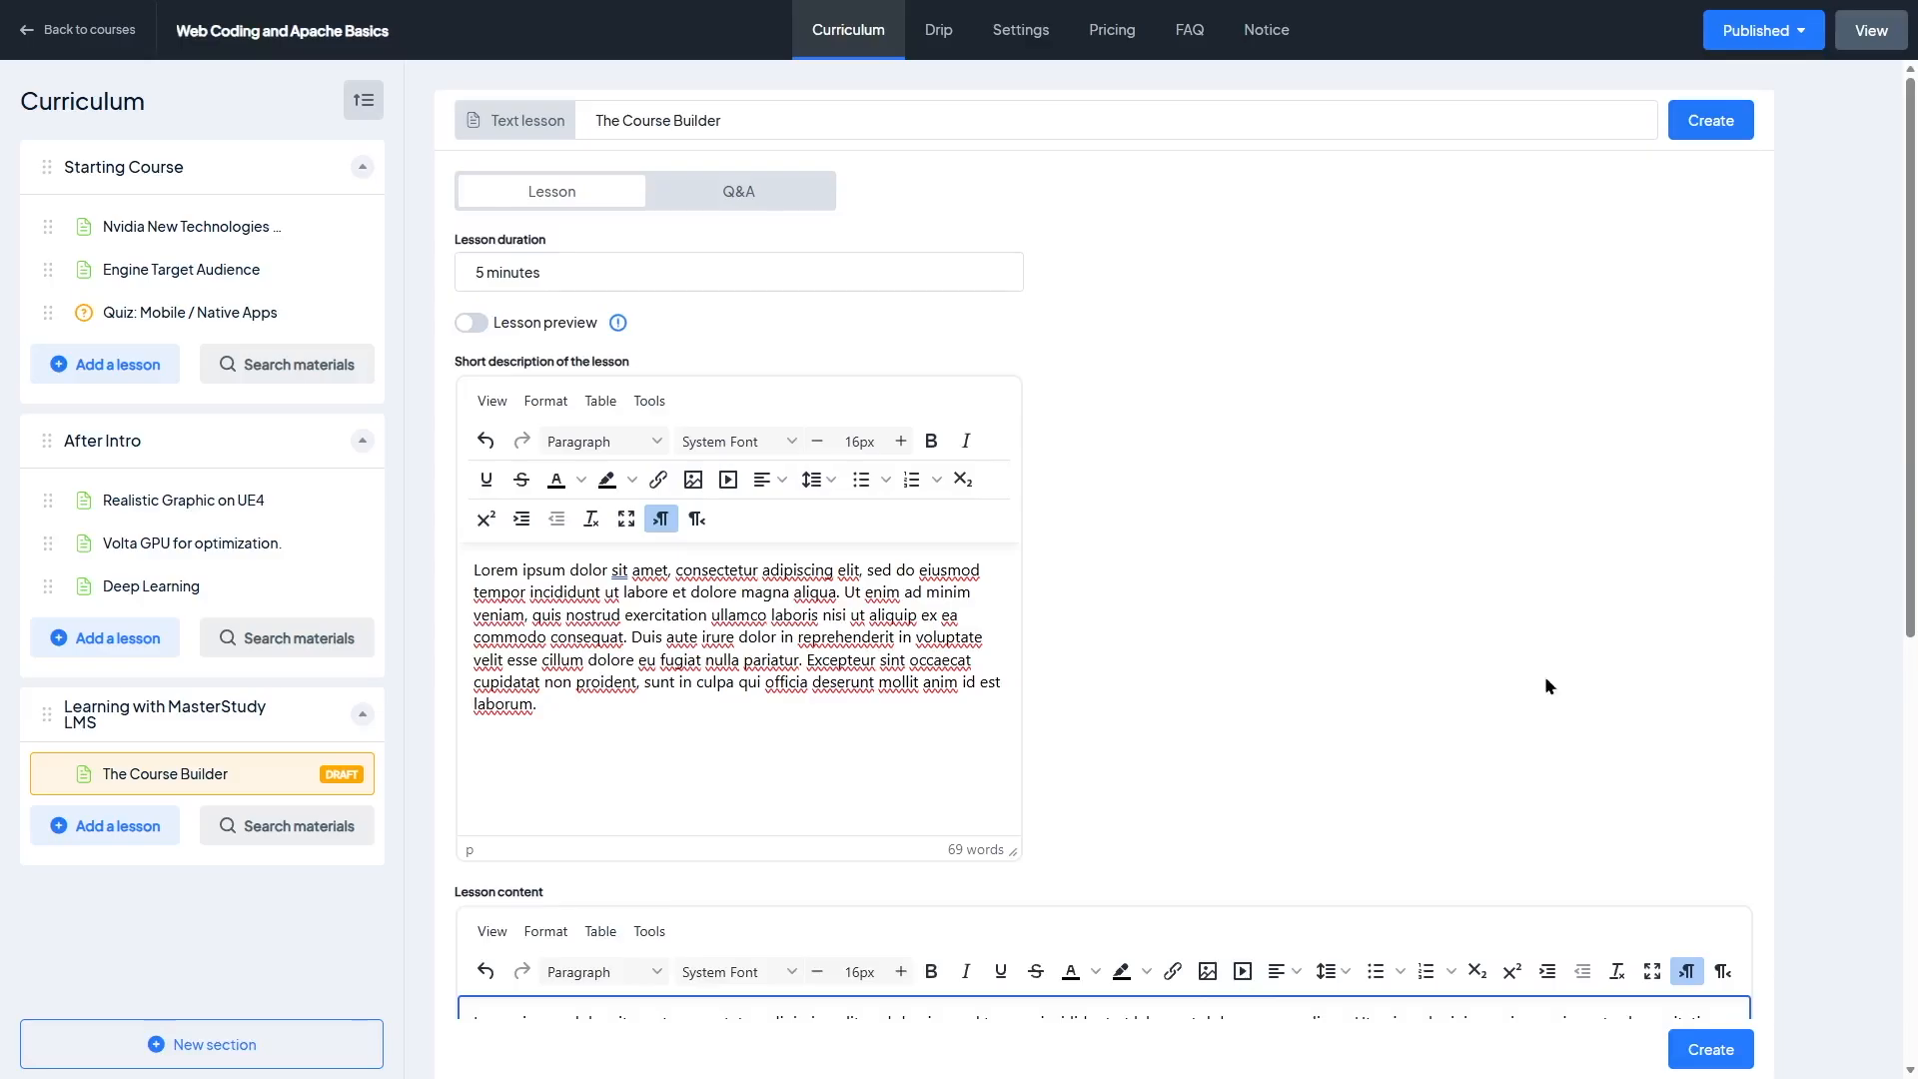
left_click(1731, 122)
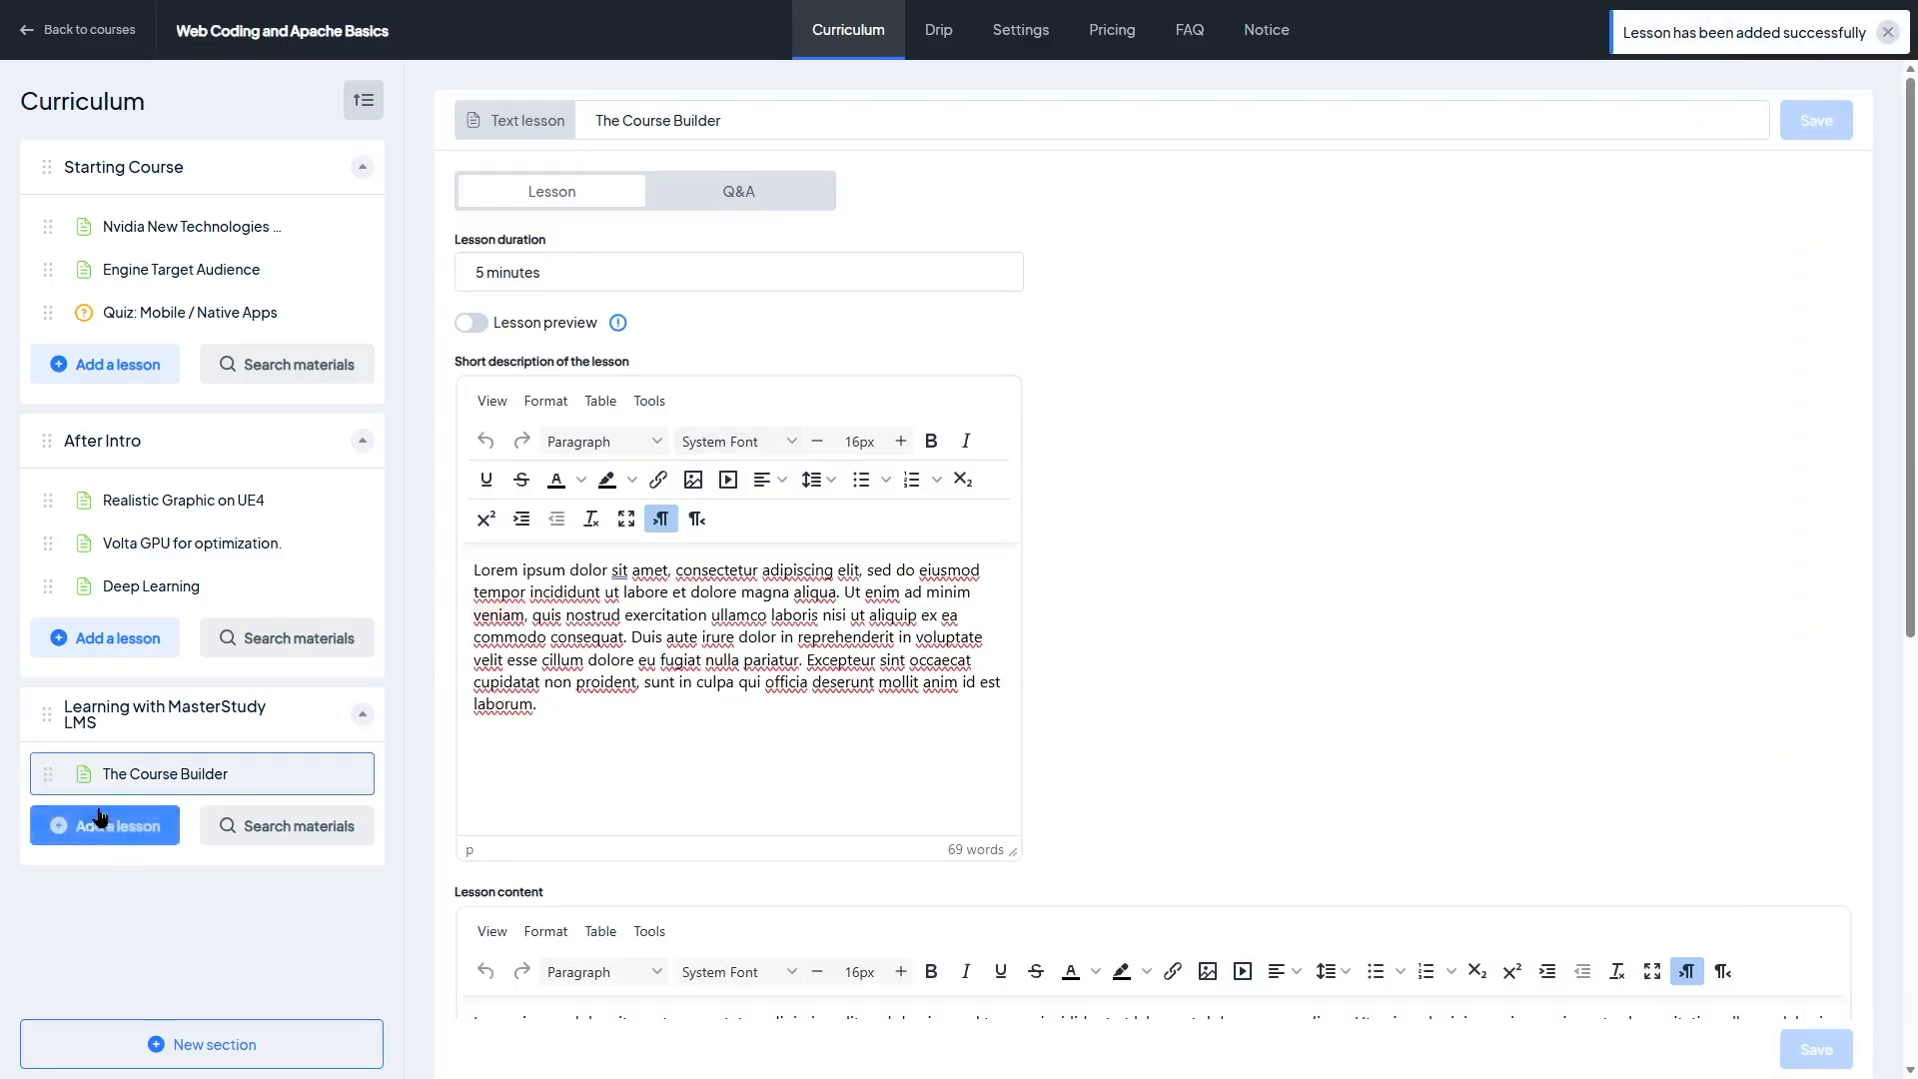
Step: Start a new video lesson in the section and open its source type list
left_click(130, 839)
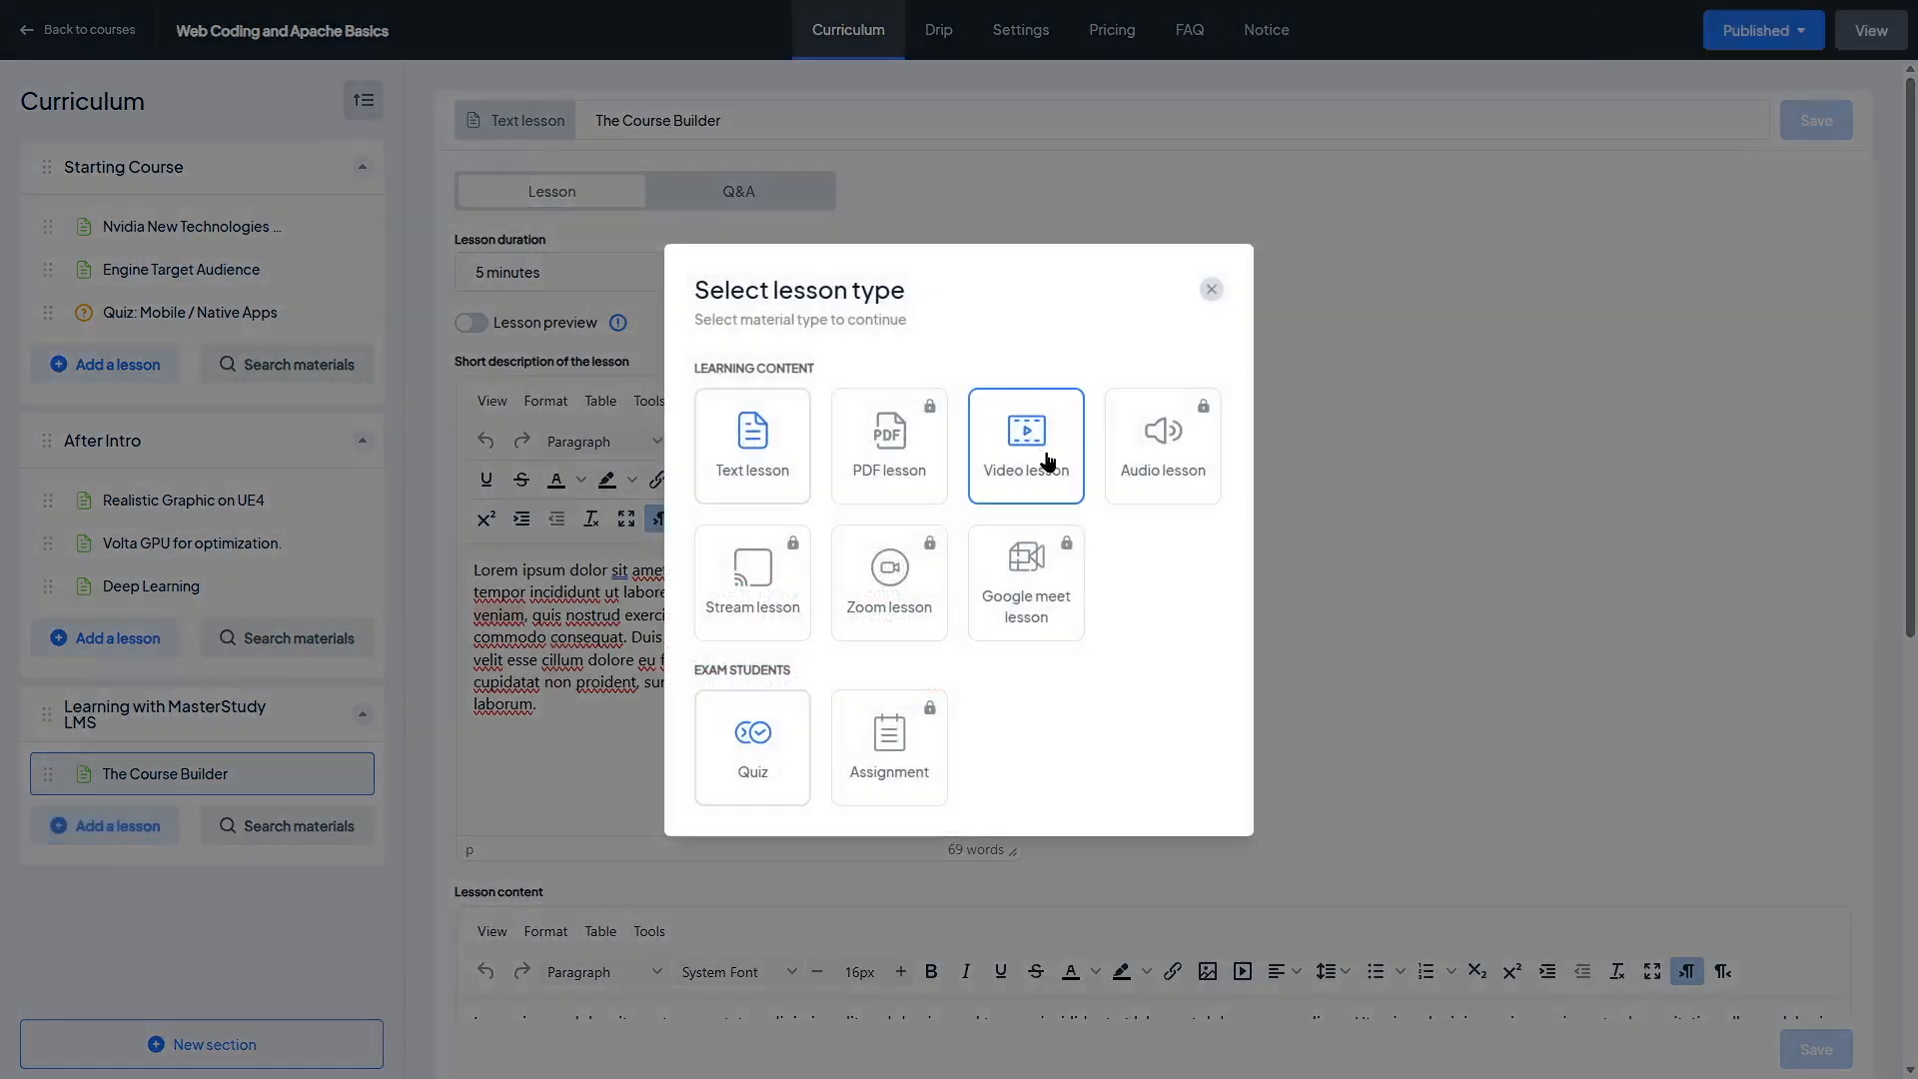
left_click(1033, 451)
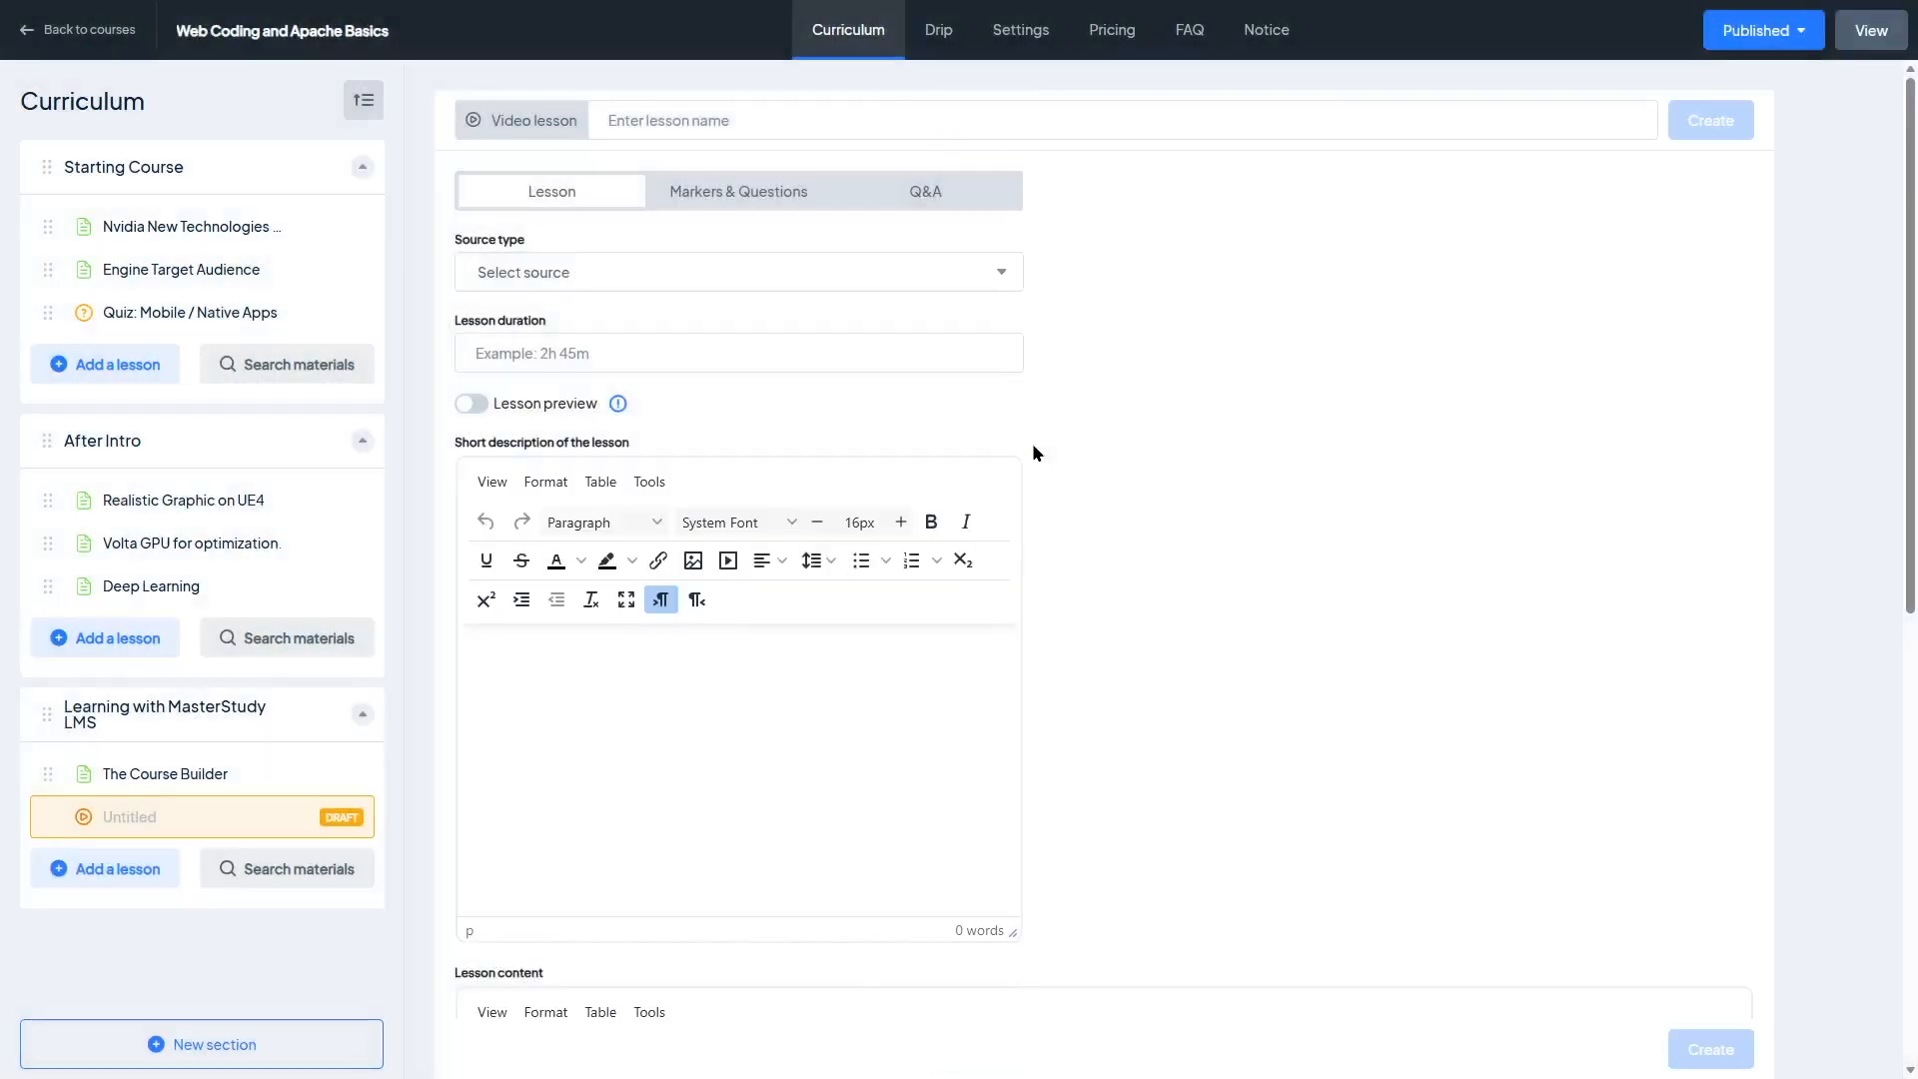
left_click(821, 284)
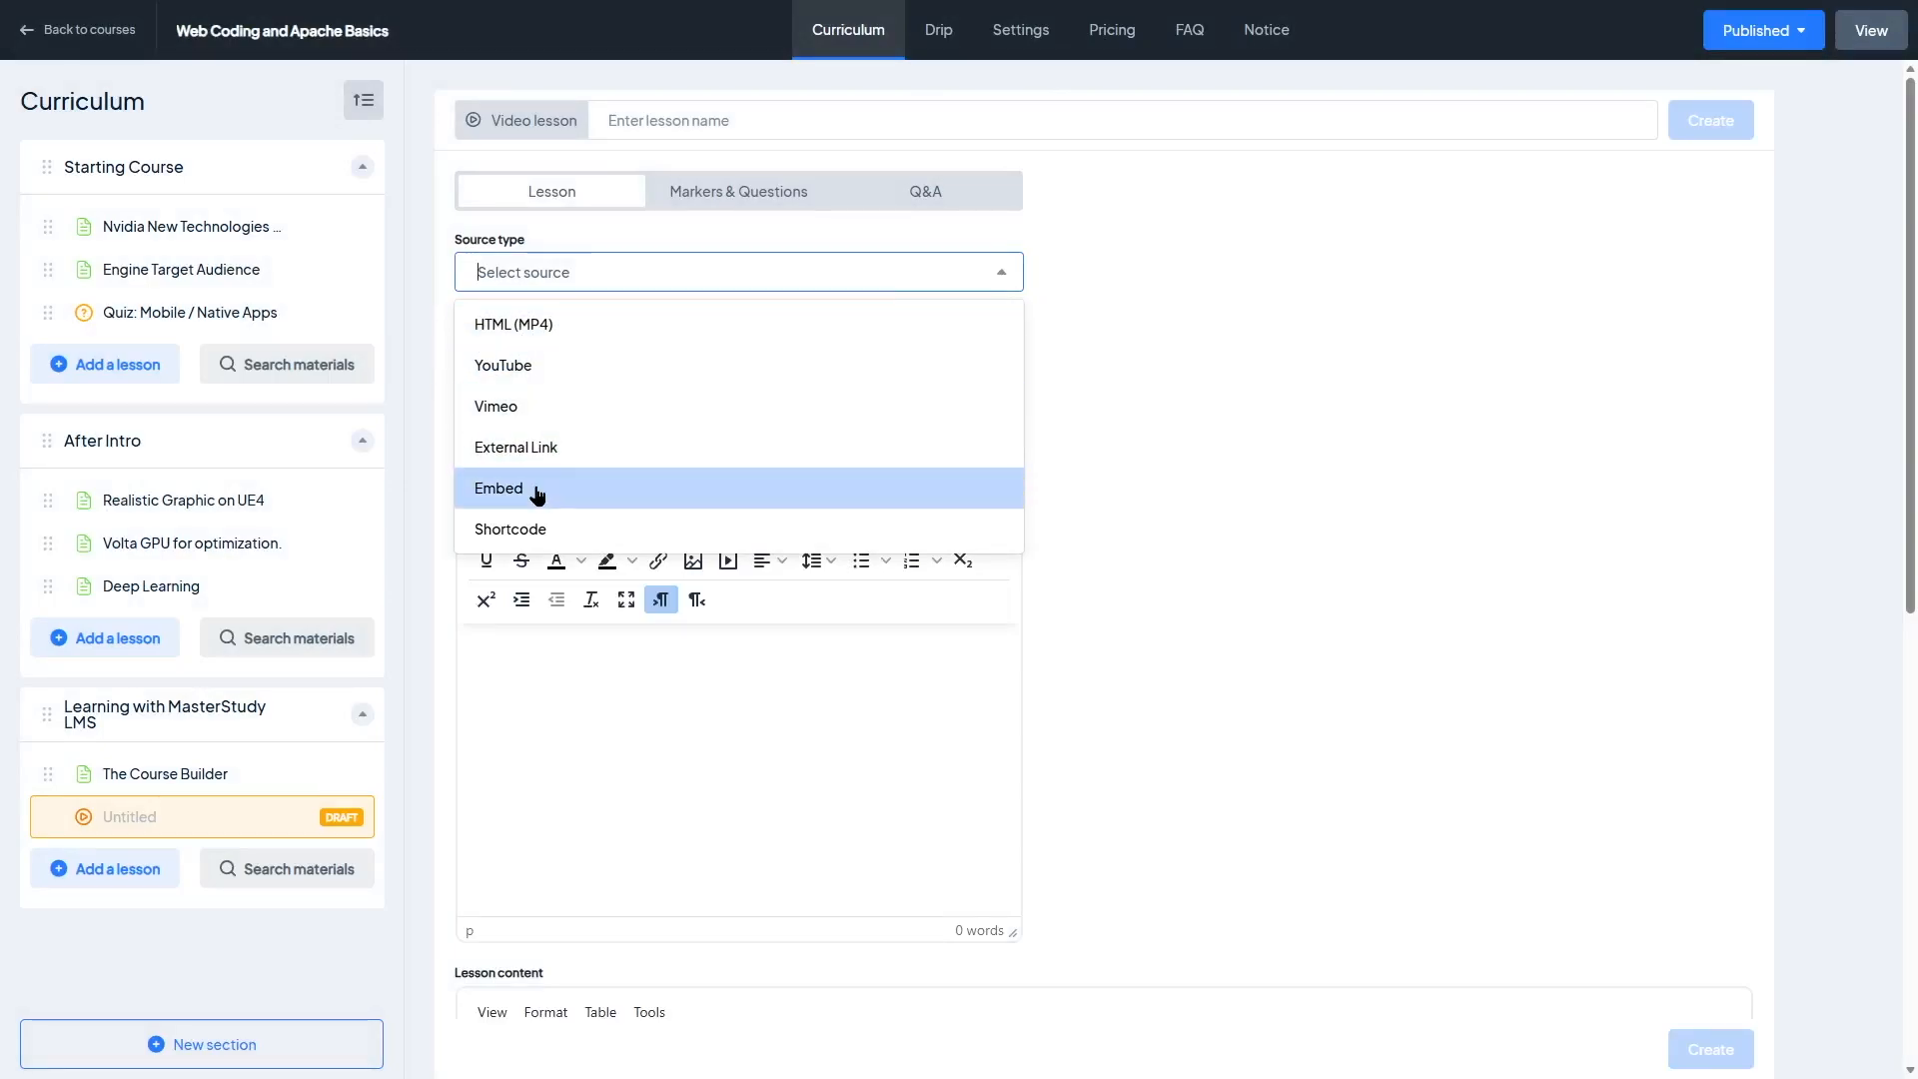
left_click(1048, 407)
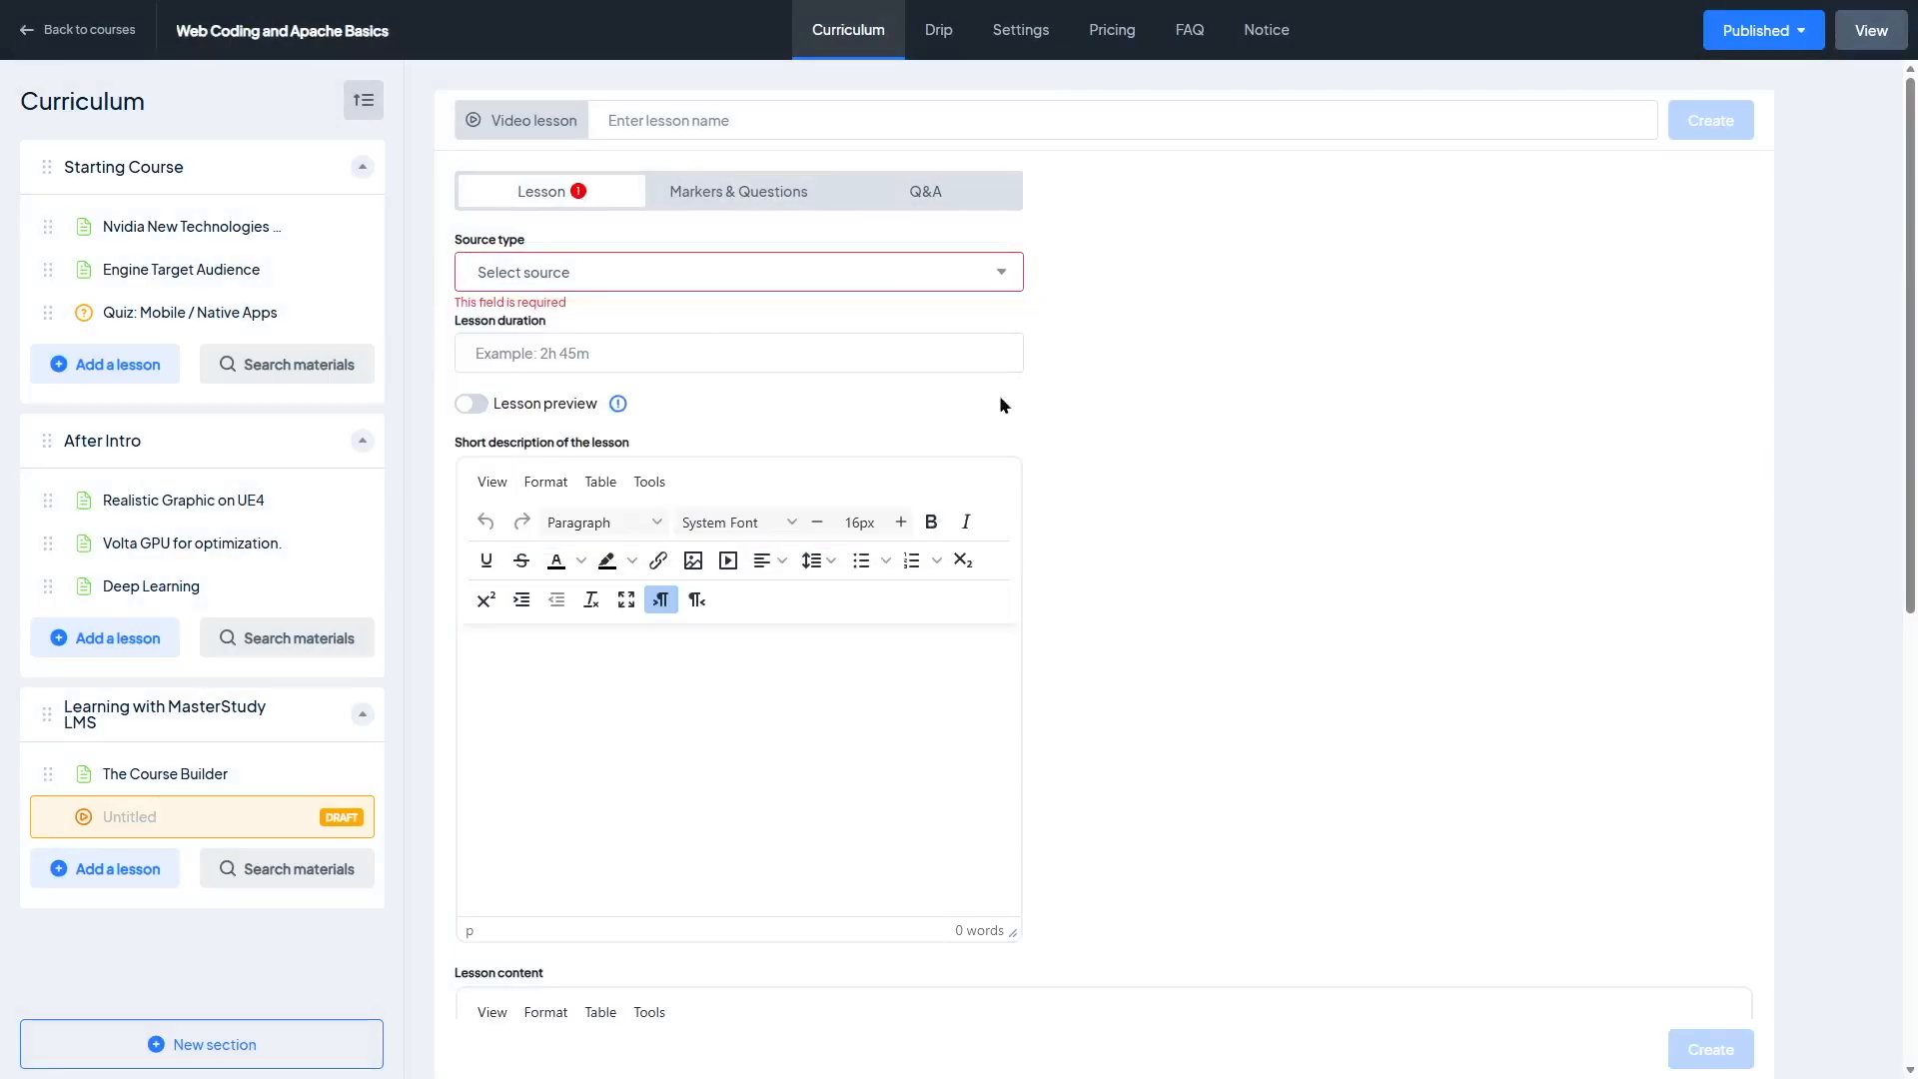
Step: Review the video lesson's Markers & Questions, Q&A and Lesson tabs
left_click(732, 205)
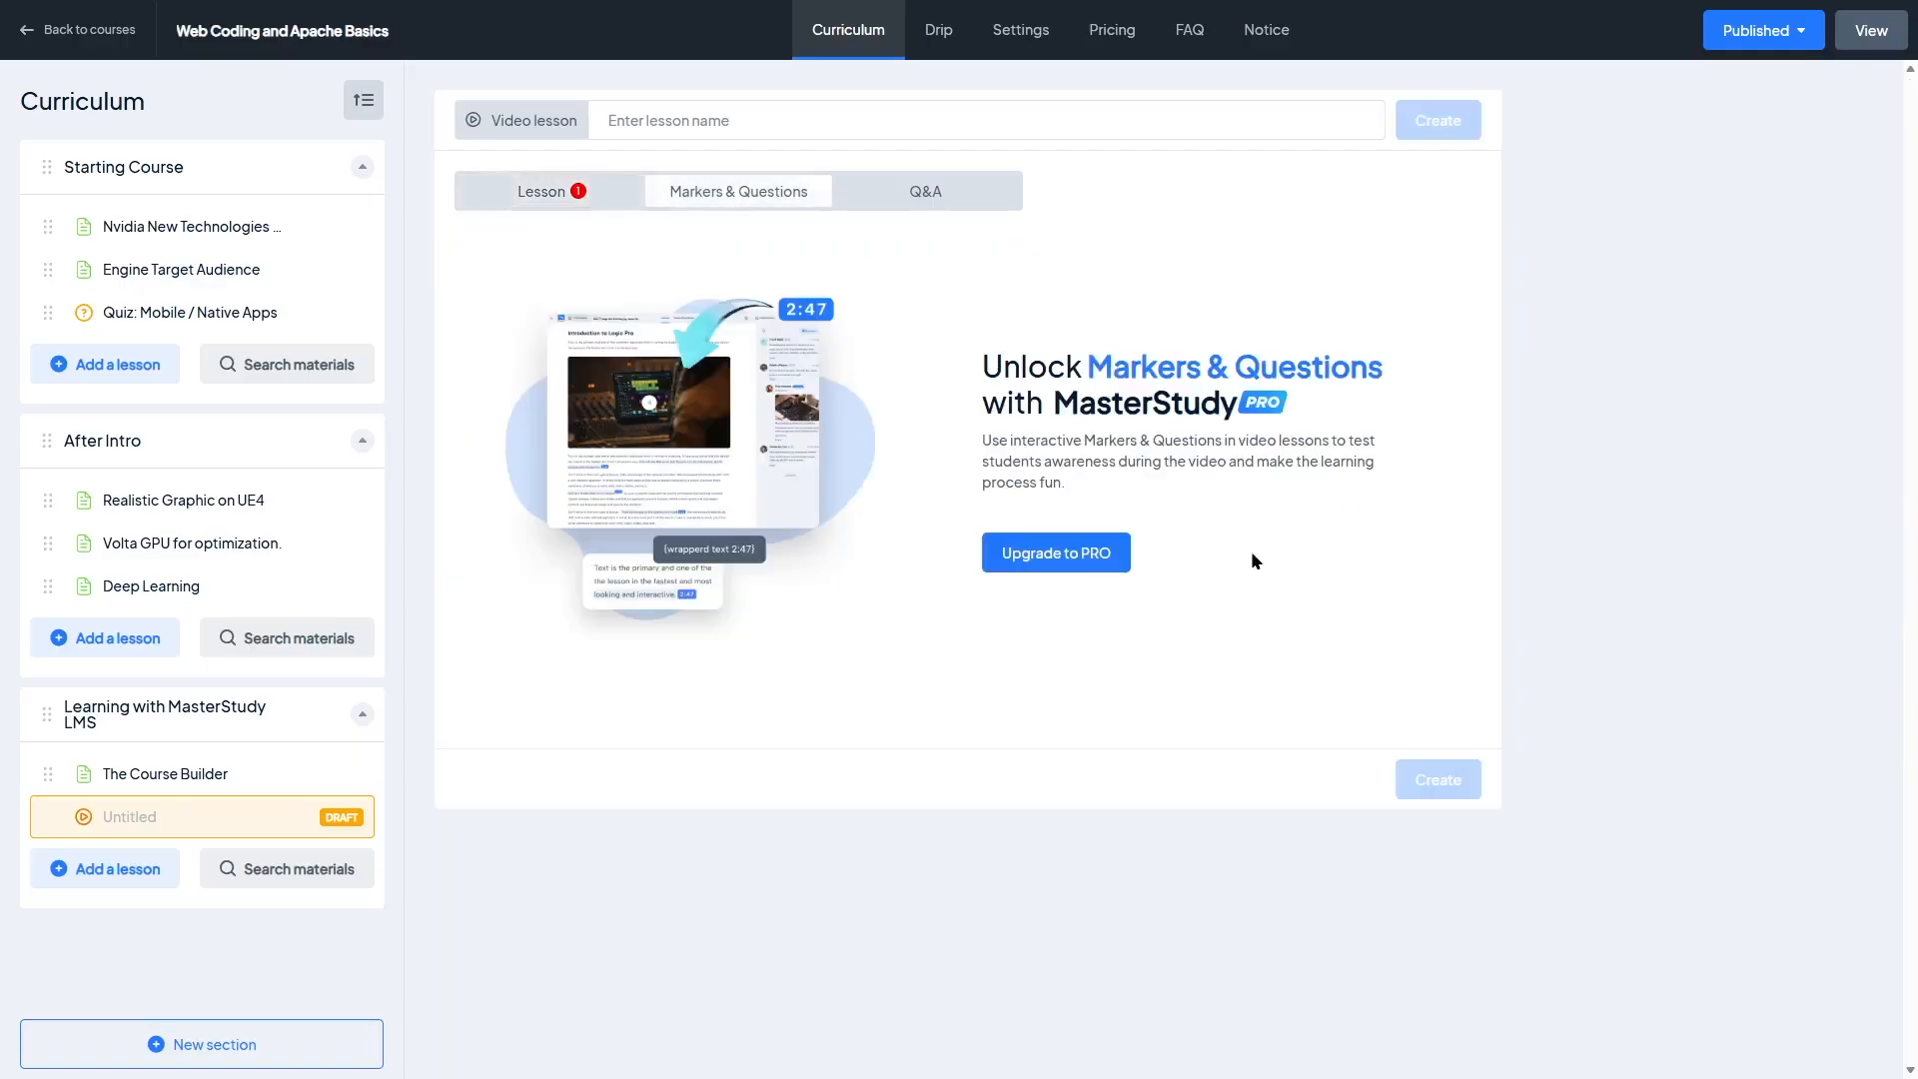
left_click(989, 198)
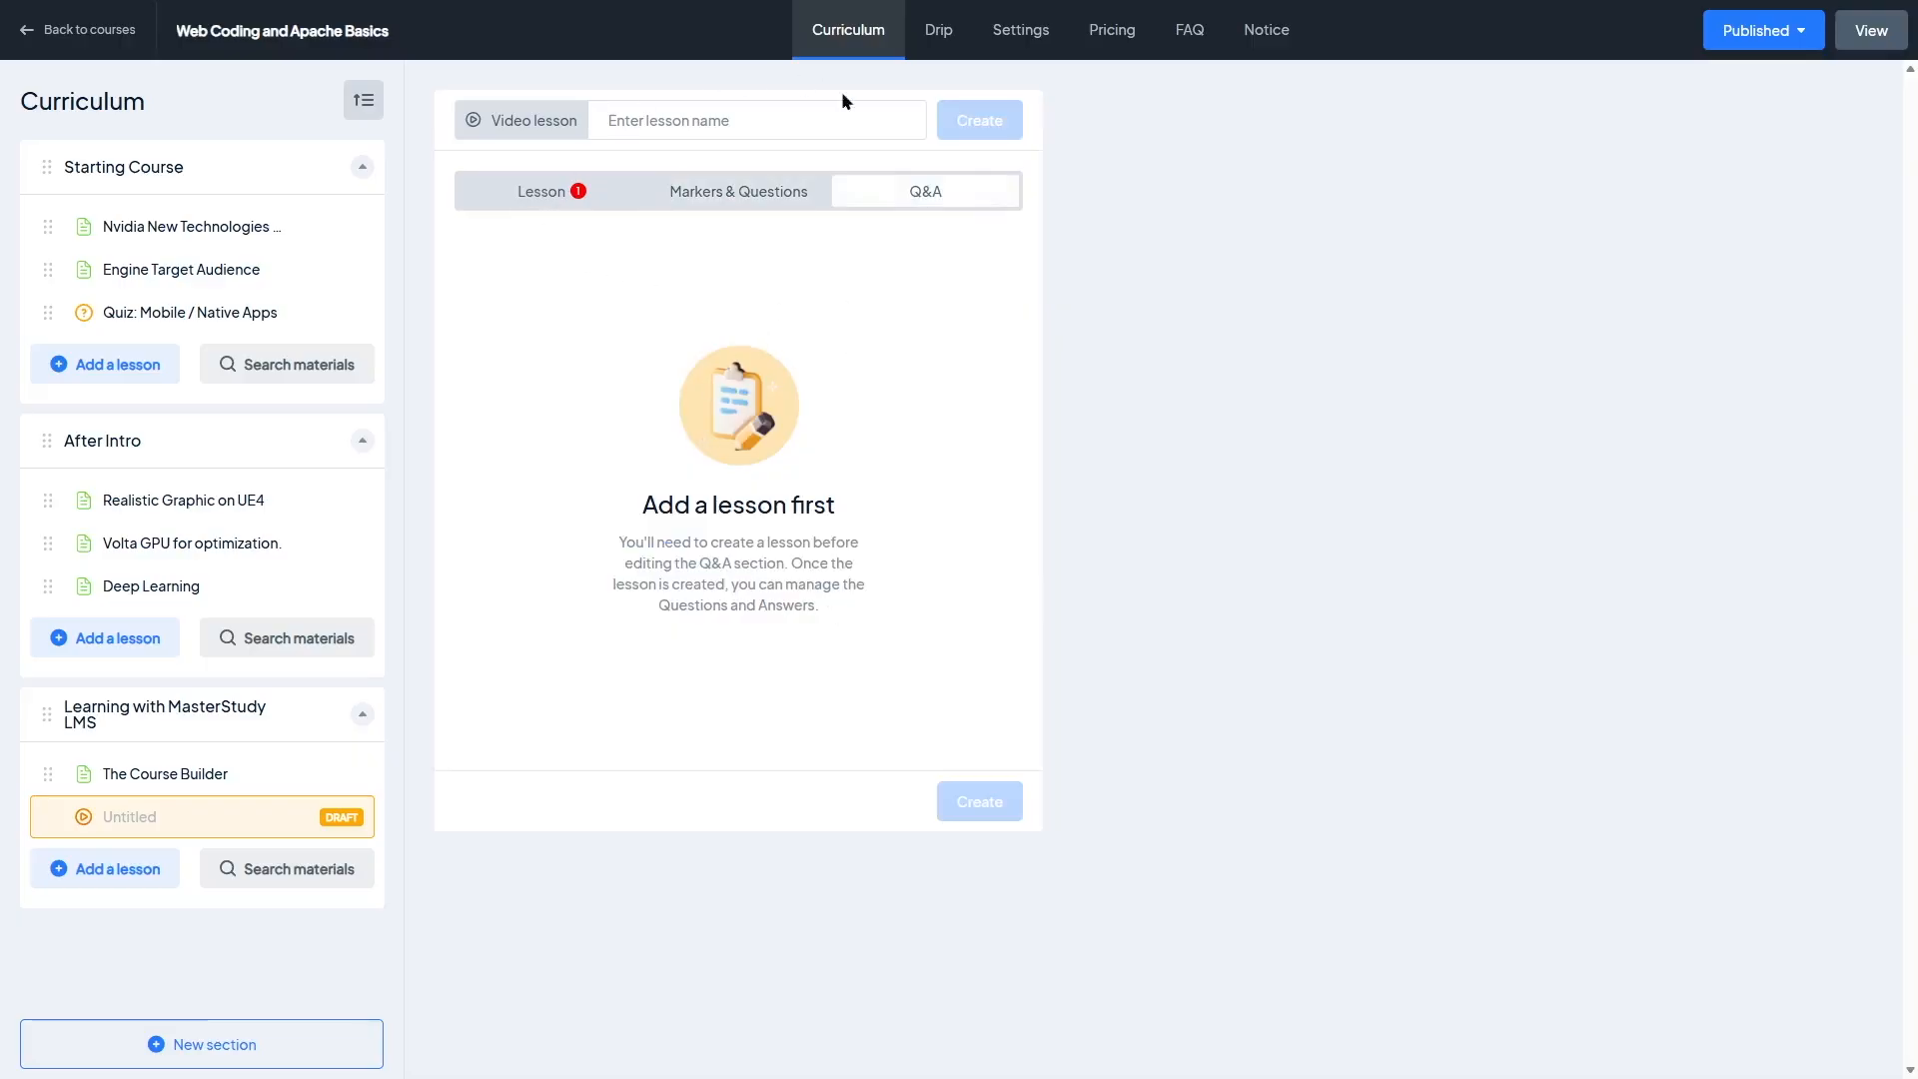
left_click(556, 192)
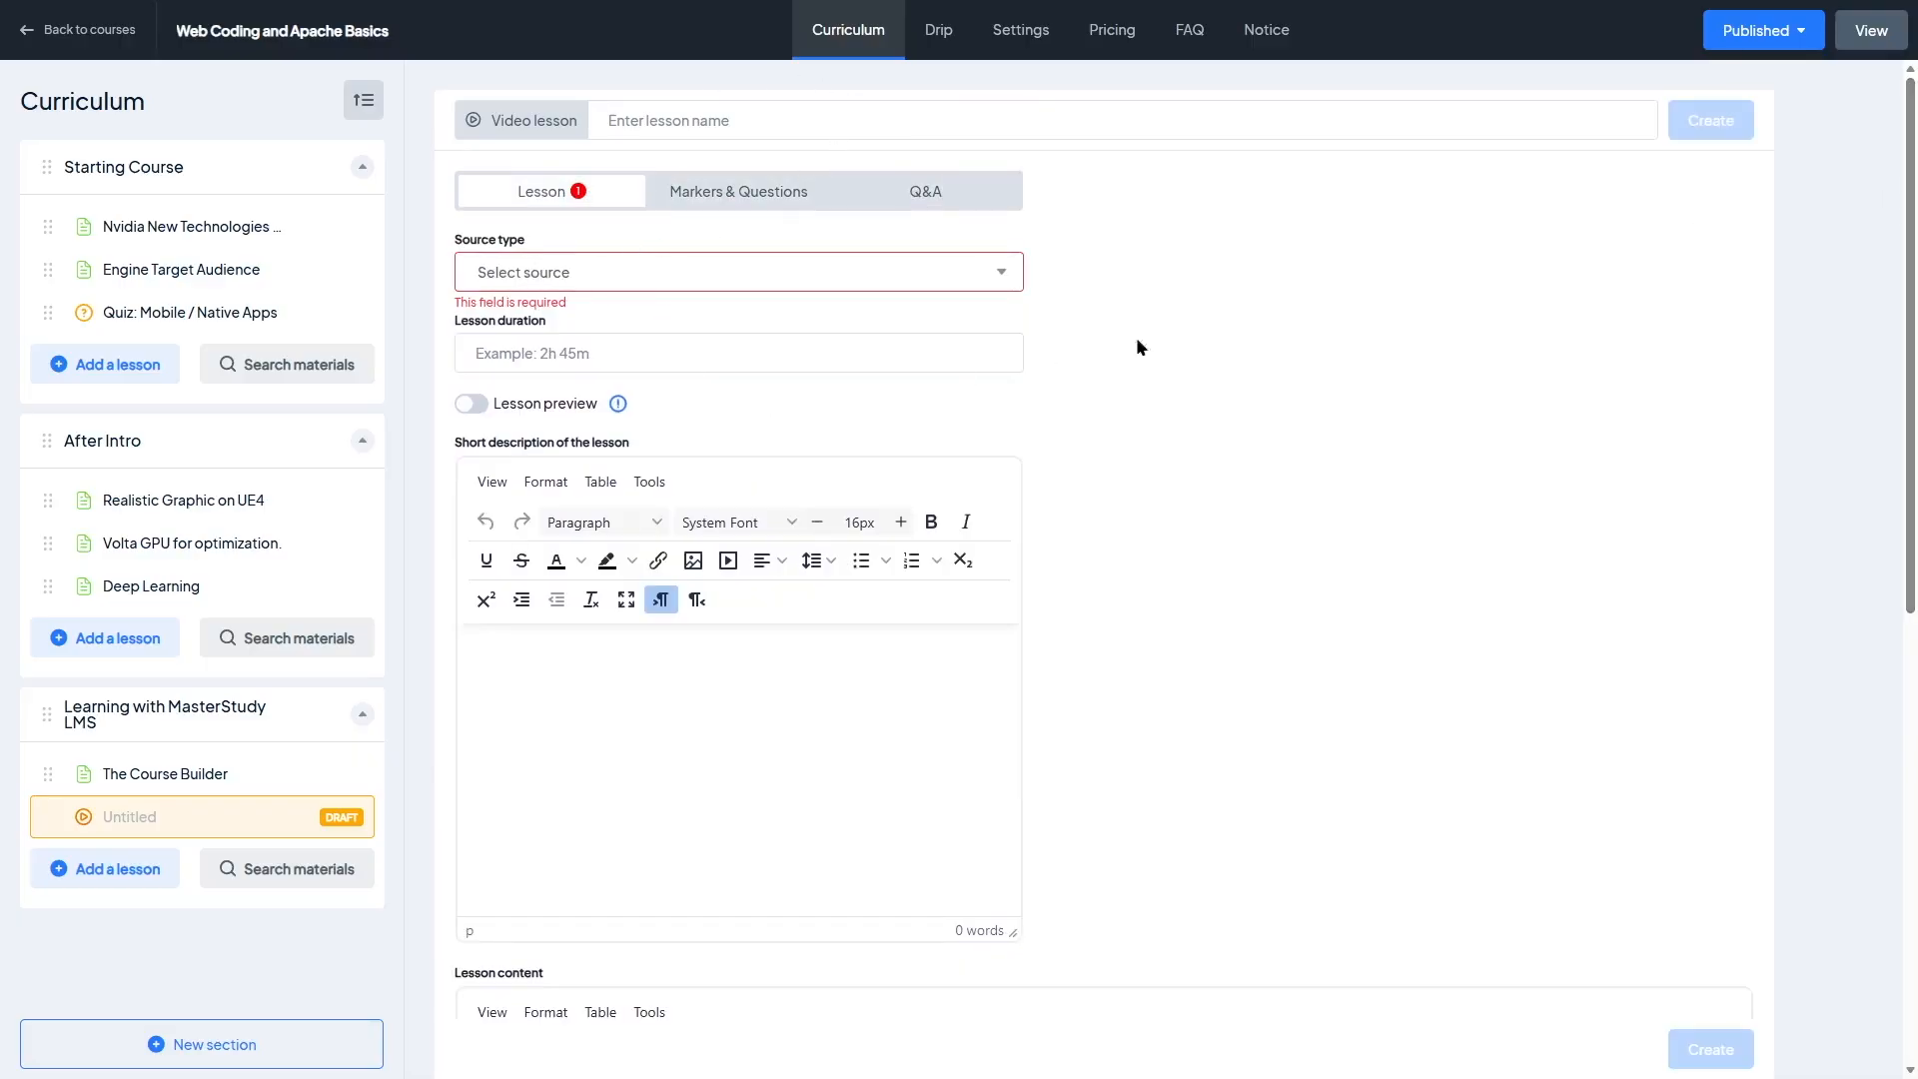
left_click_drag(1911, 156, 1916, 621)
scroll(804, 296, "up", 8)
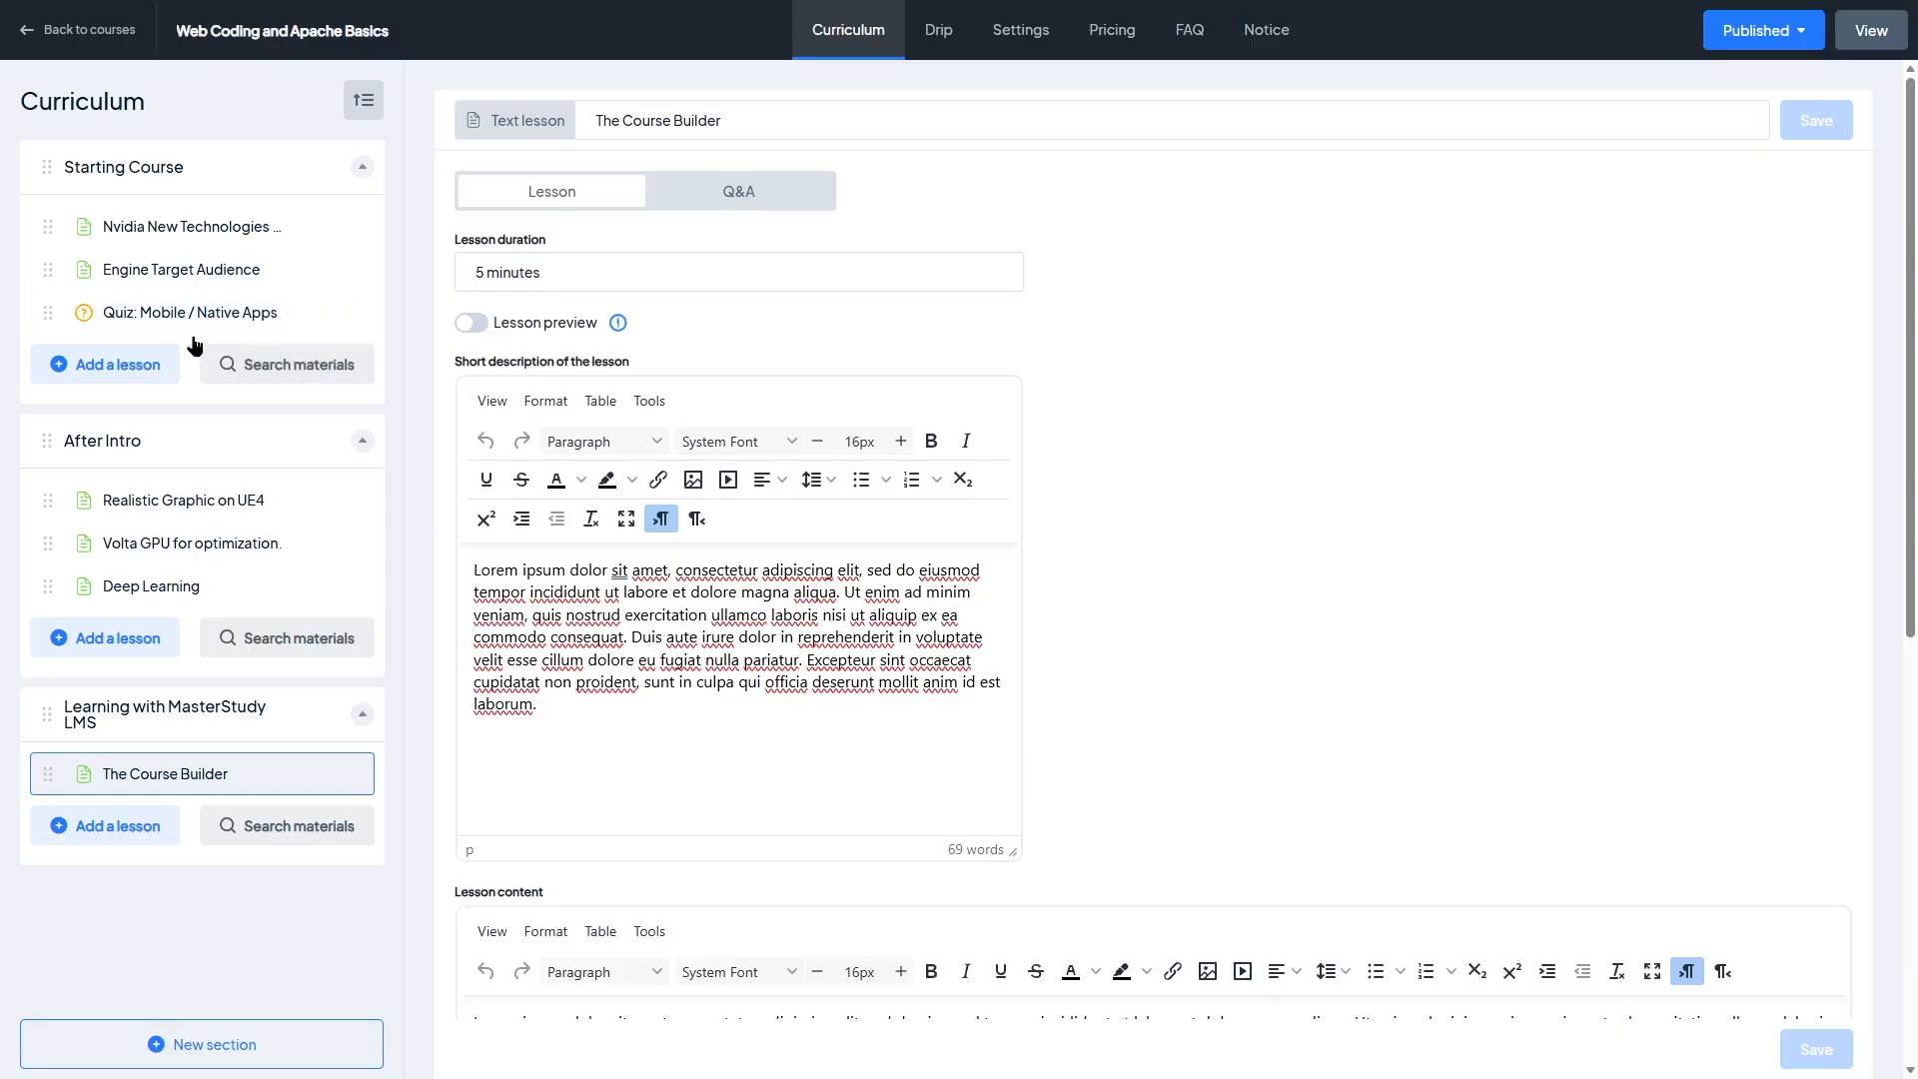
Step: Add a quiz named "MasterStudy LMS Quizzes" to the new section
left_click(112, 835)
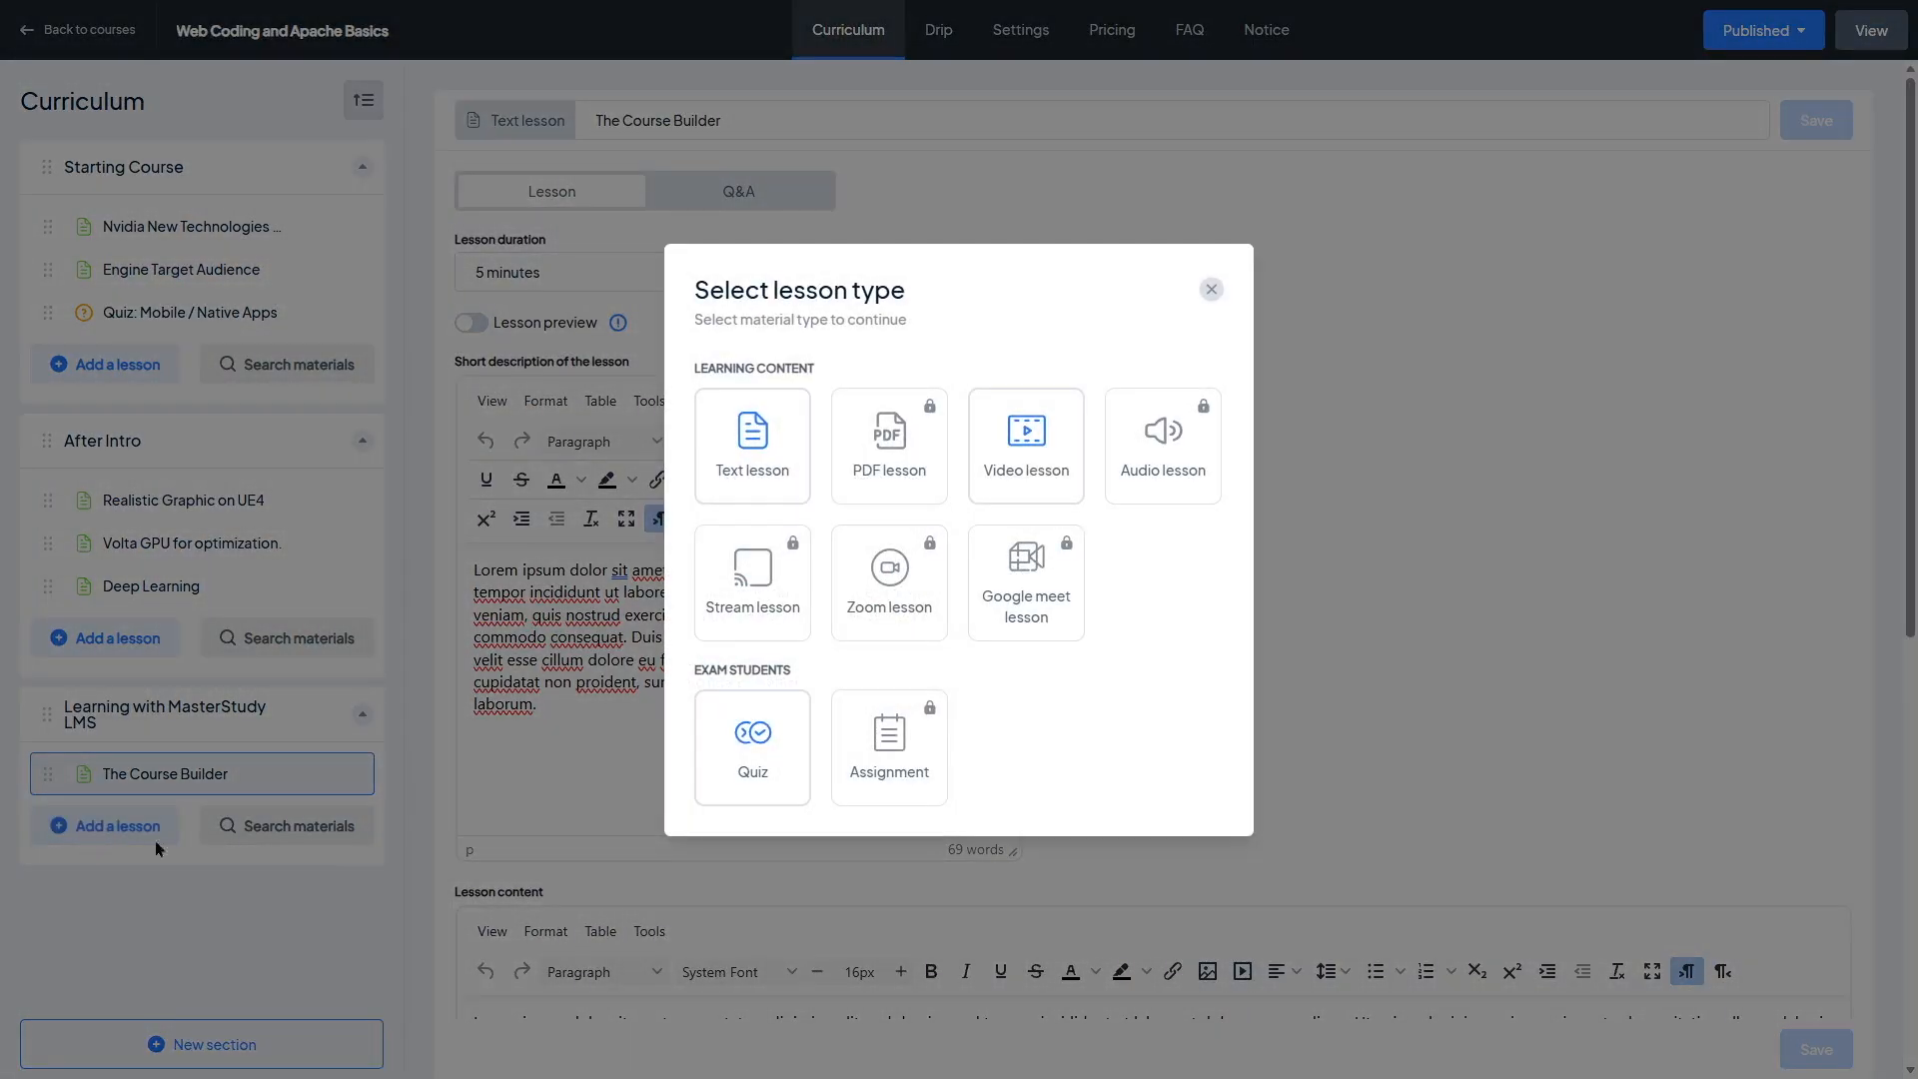
left_click(759, 745)
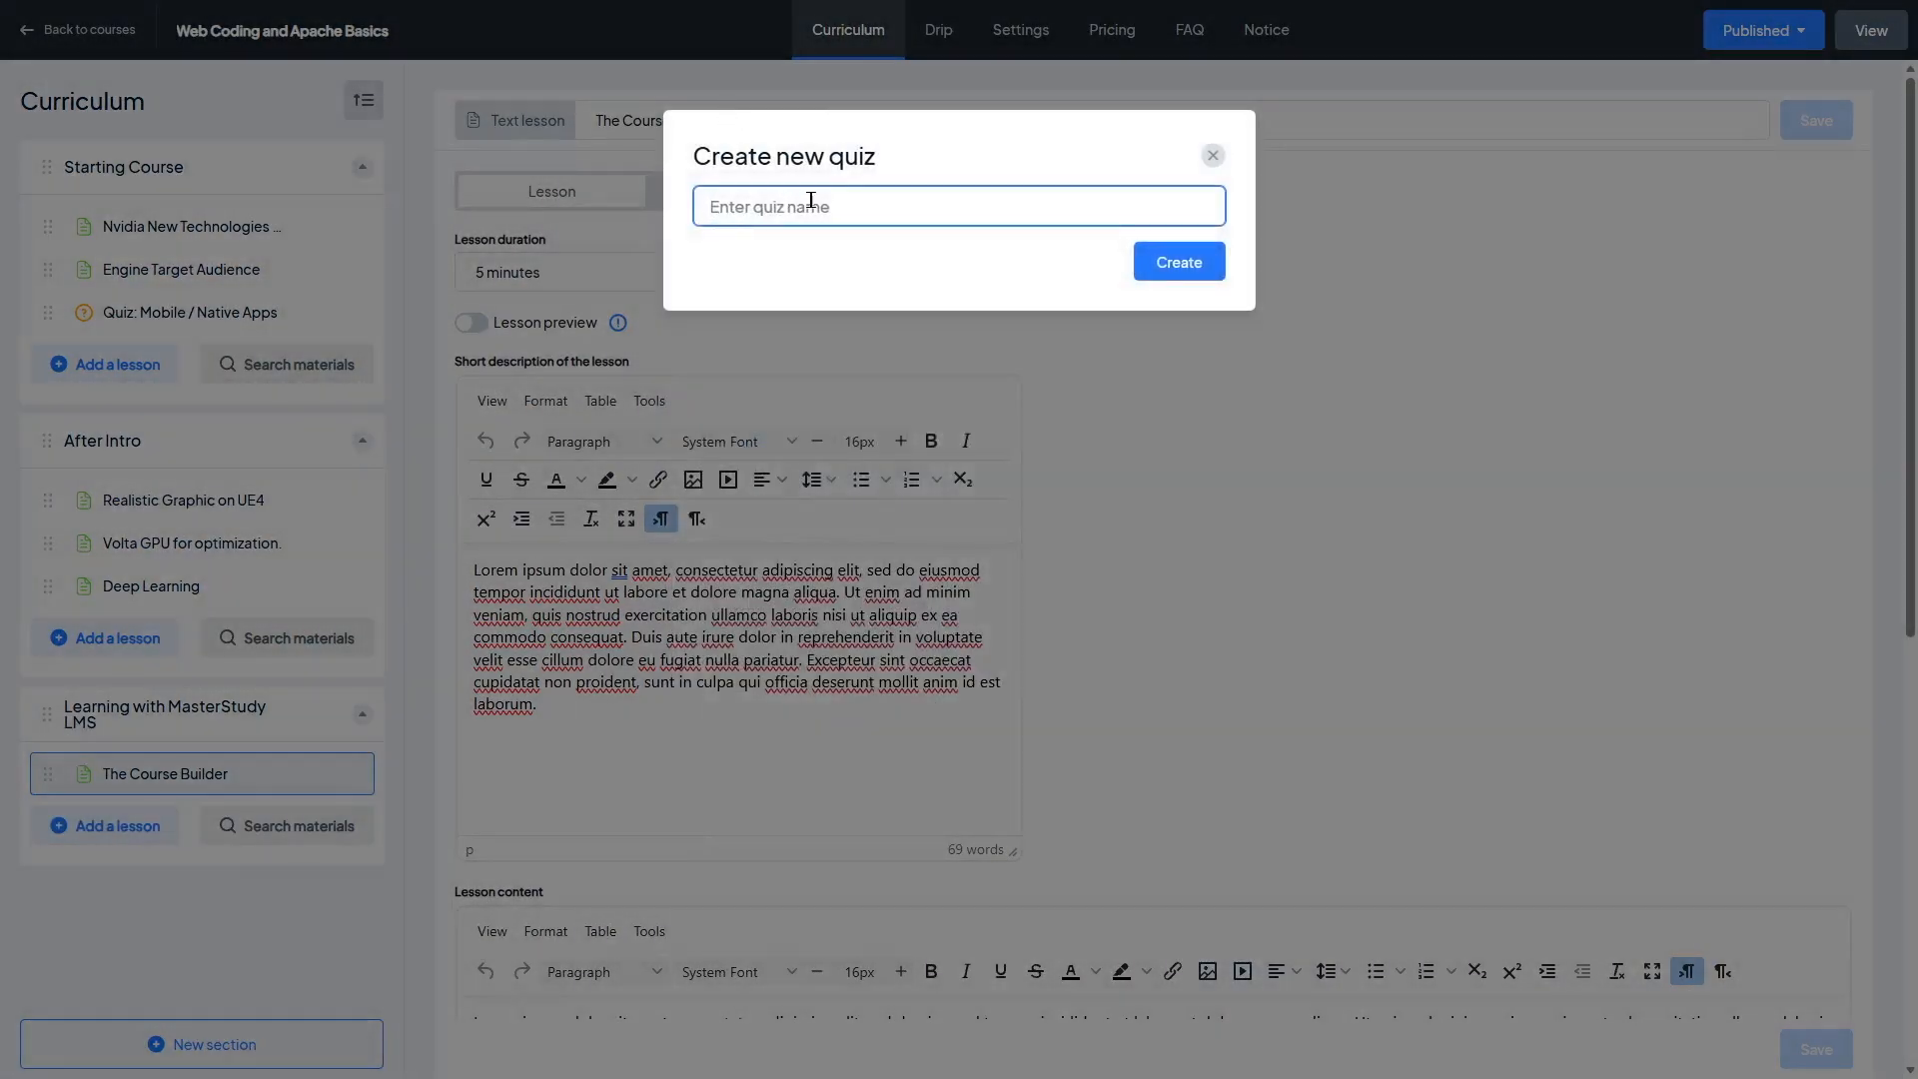
type("MasterStudy LMS Quizzes")
left_click(1200, 258)
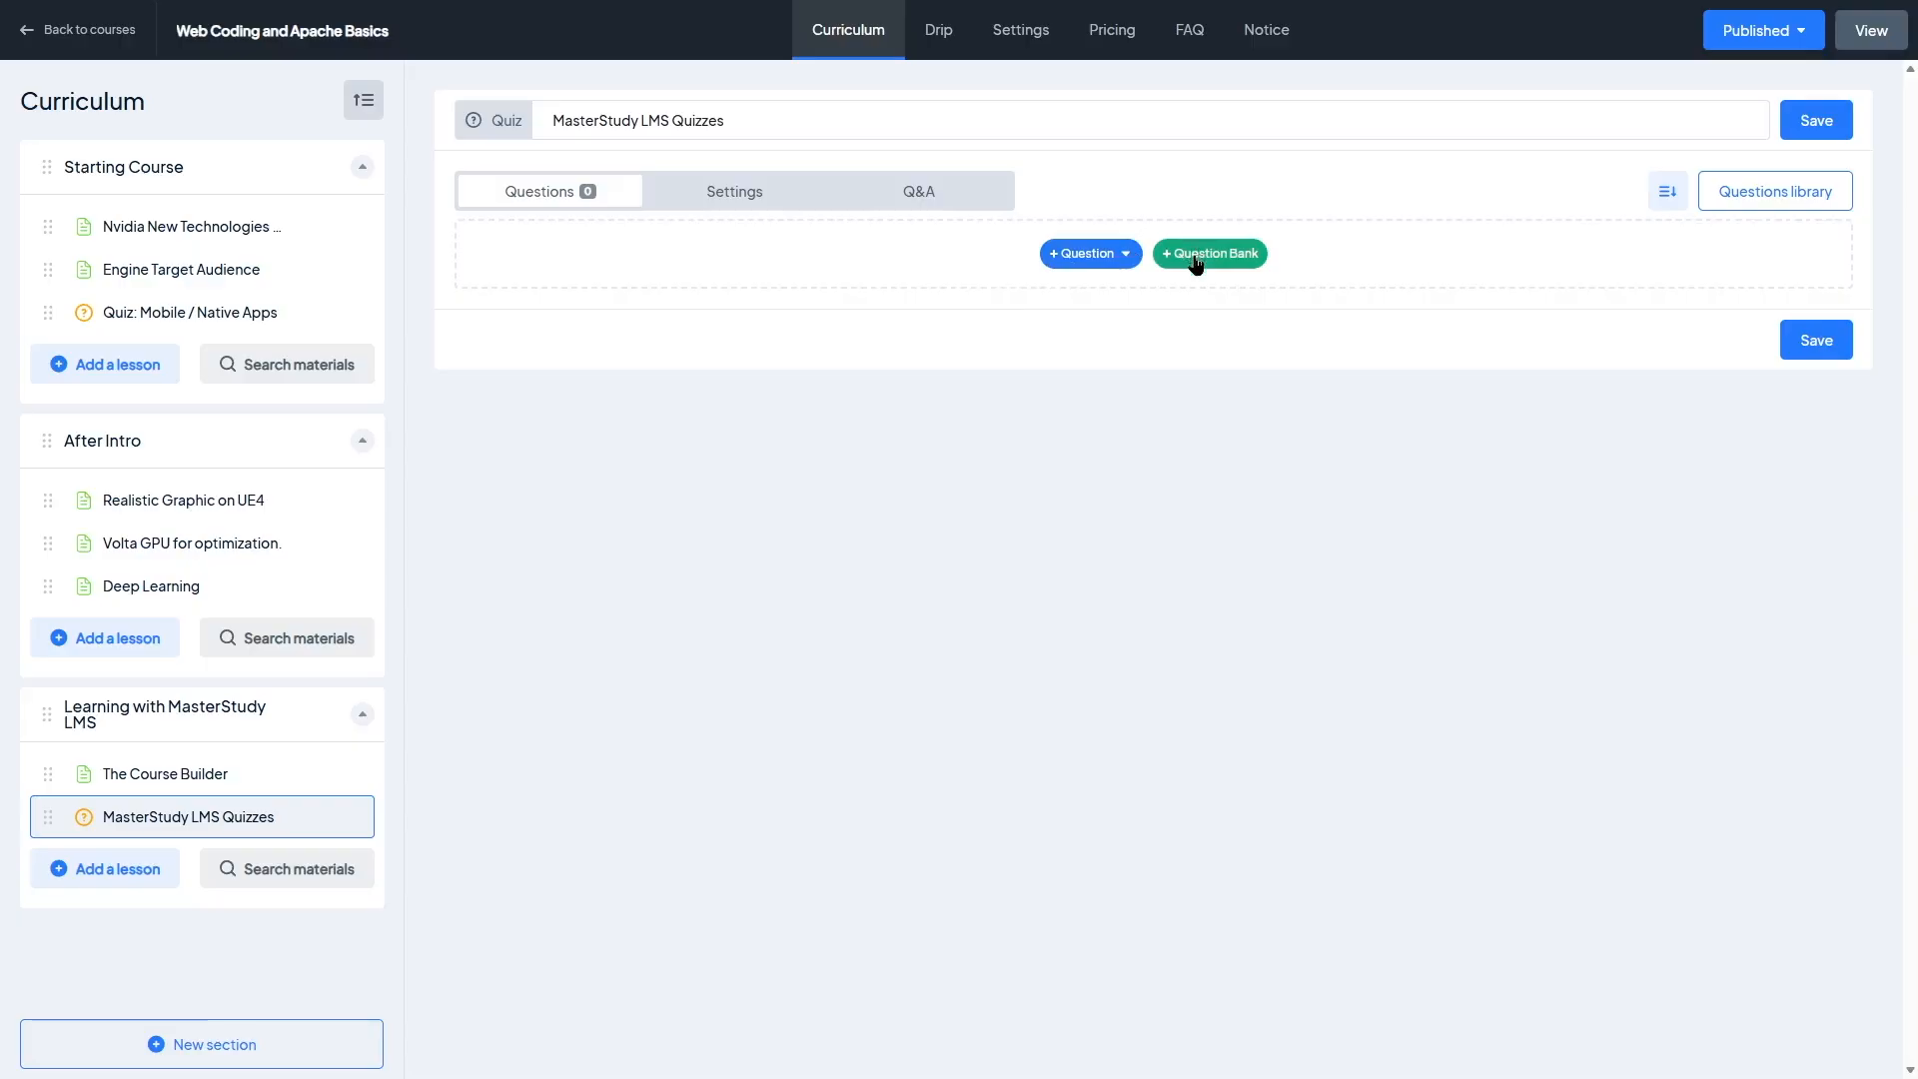
Step: Add a single choice question "What is the chemical formula for water?" with answers CO2, H20, CH4, NaCl, marking H20 correct
left_click(1126, 256)
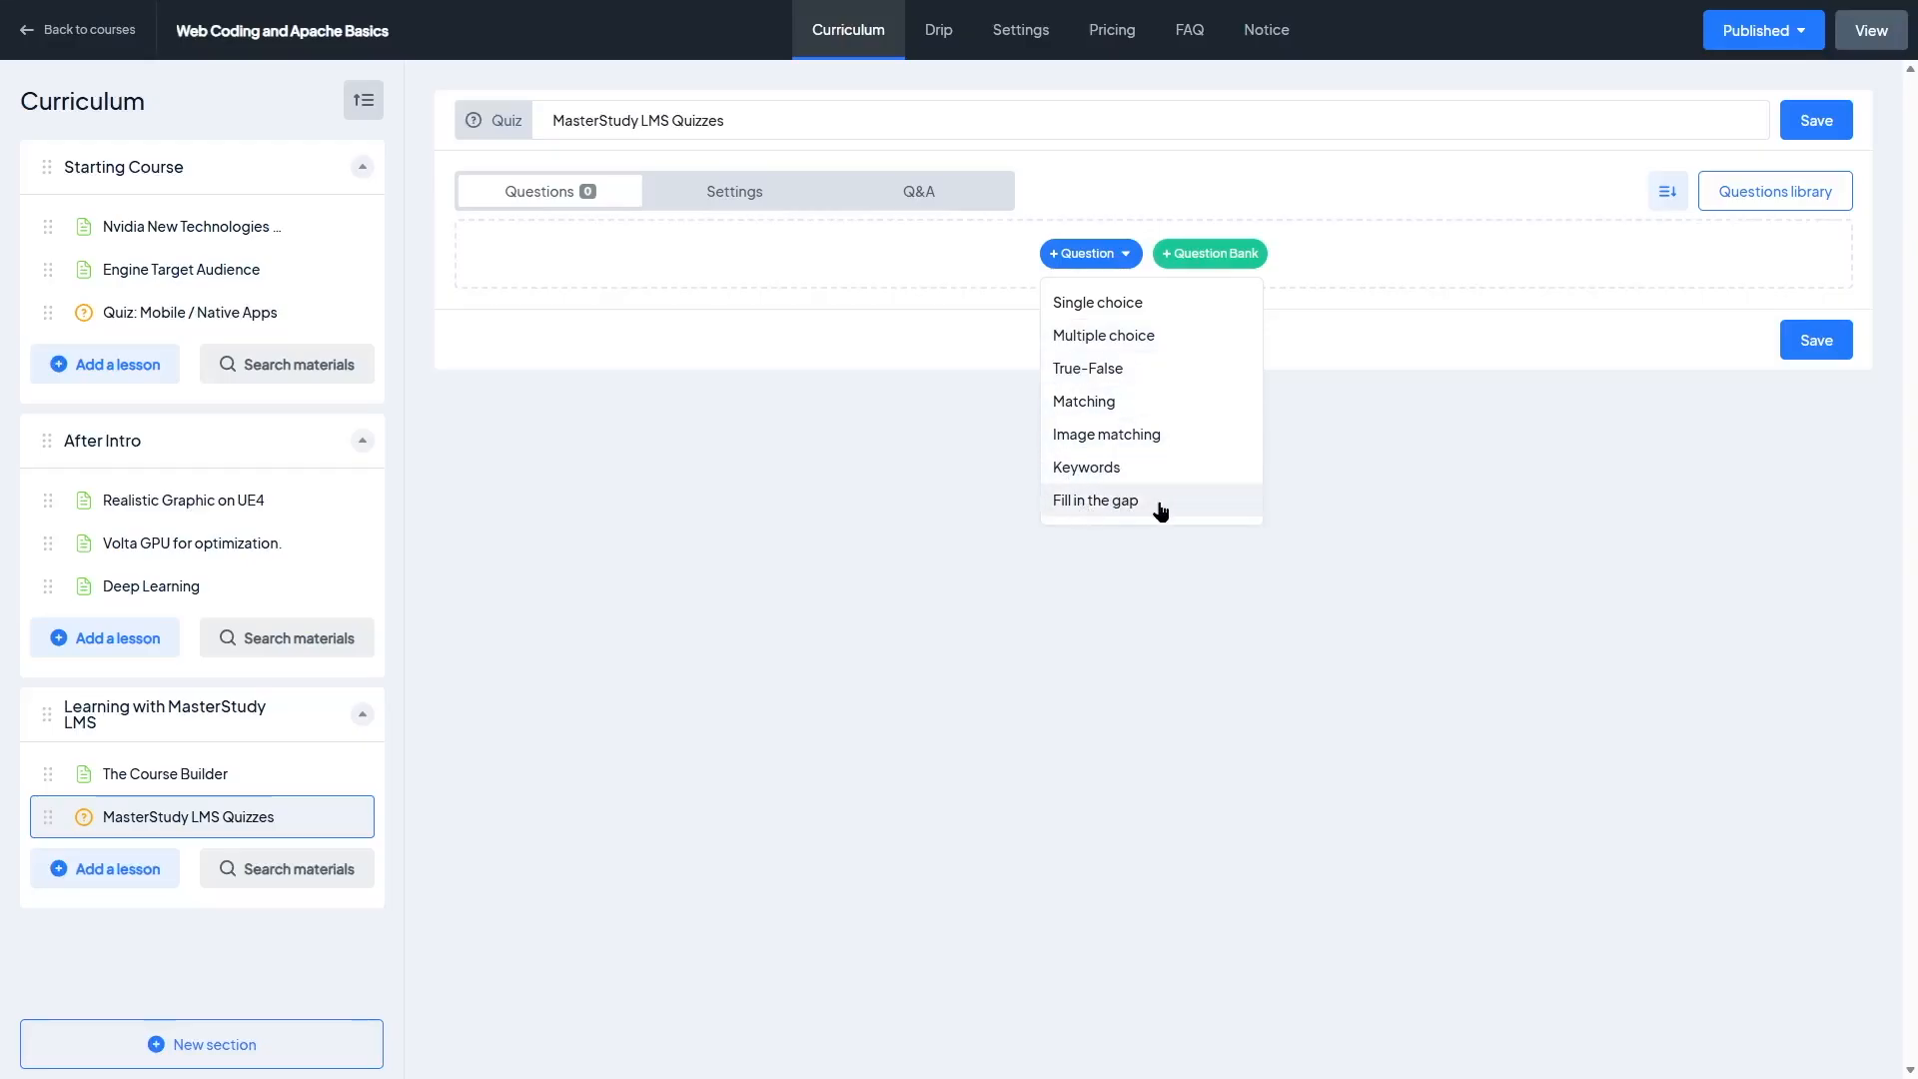
left_click(1130, 303)
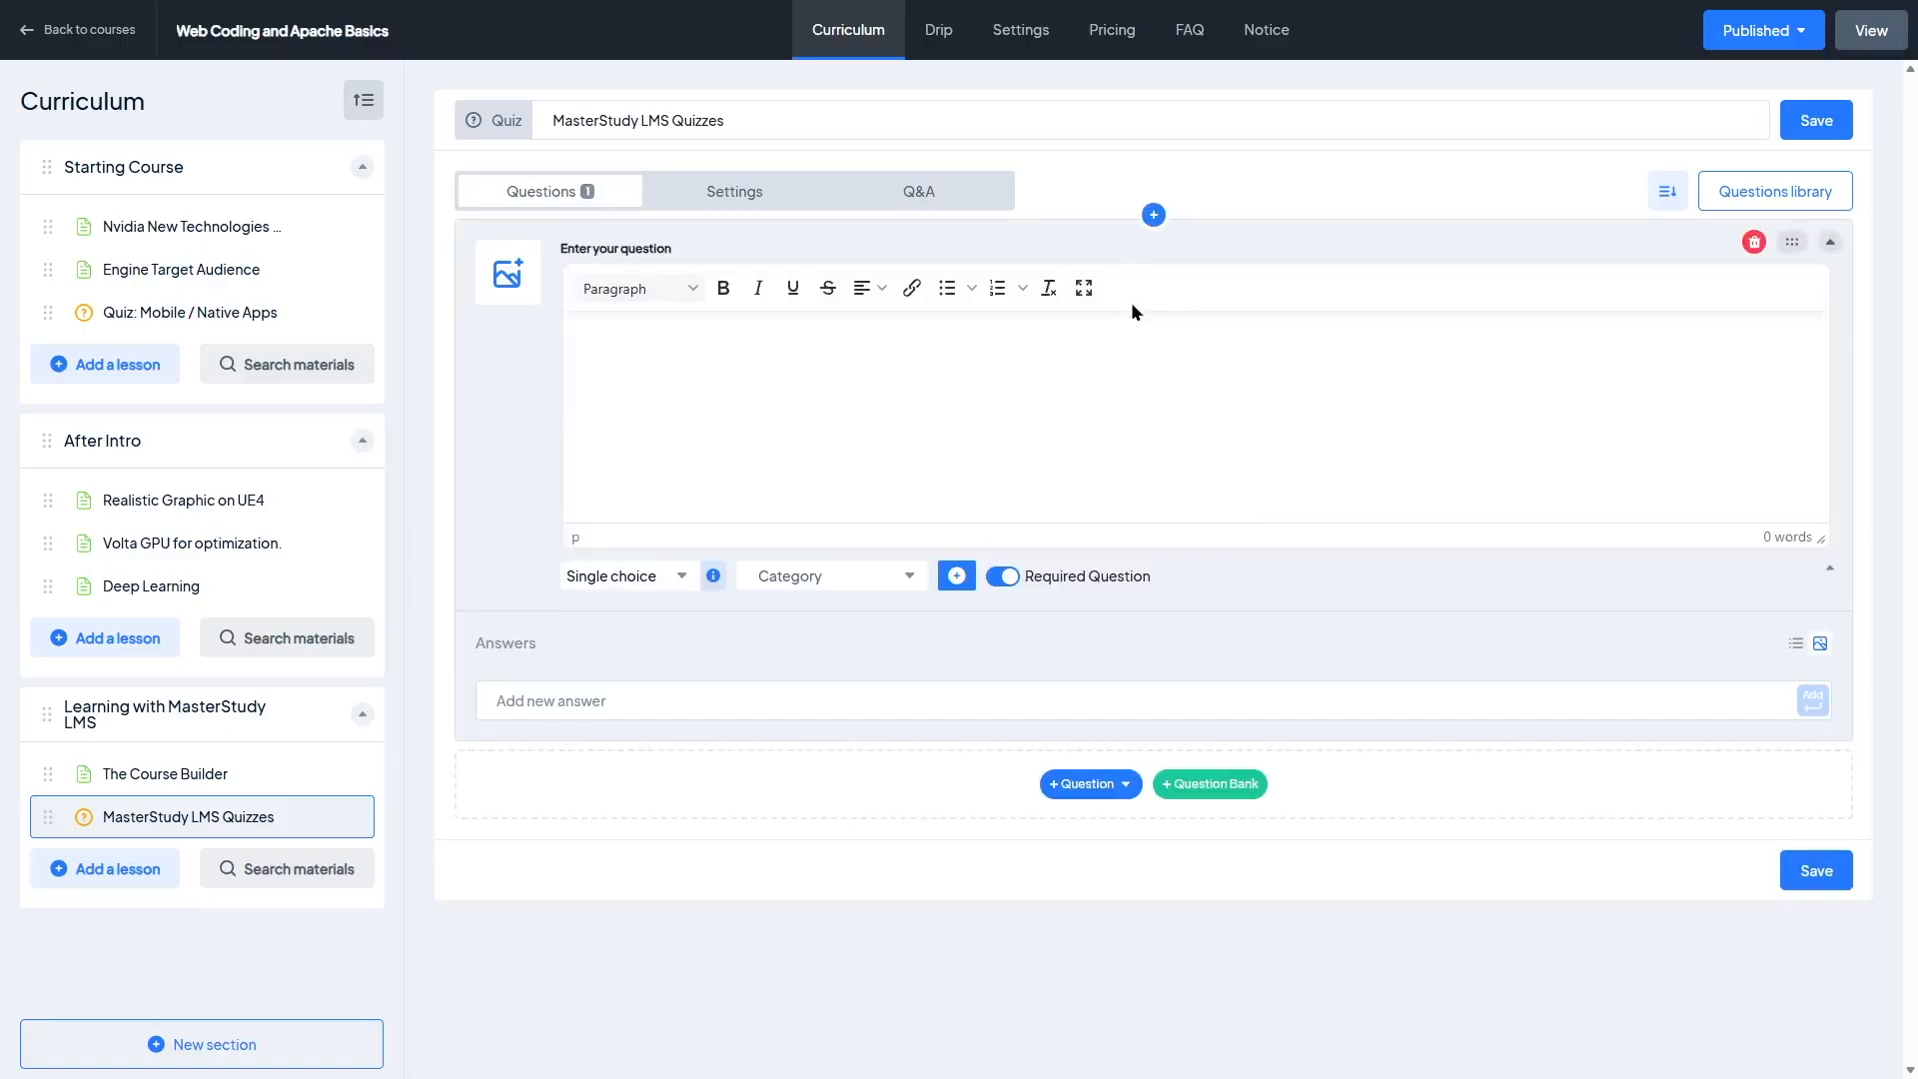
left_click(710, 386)
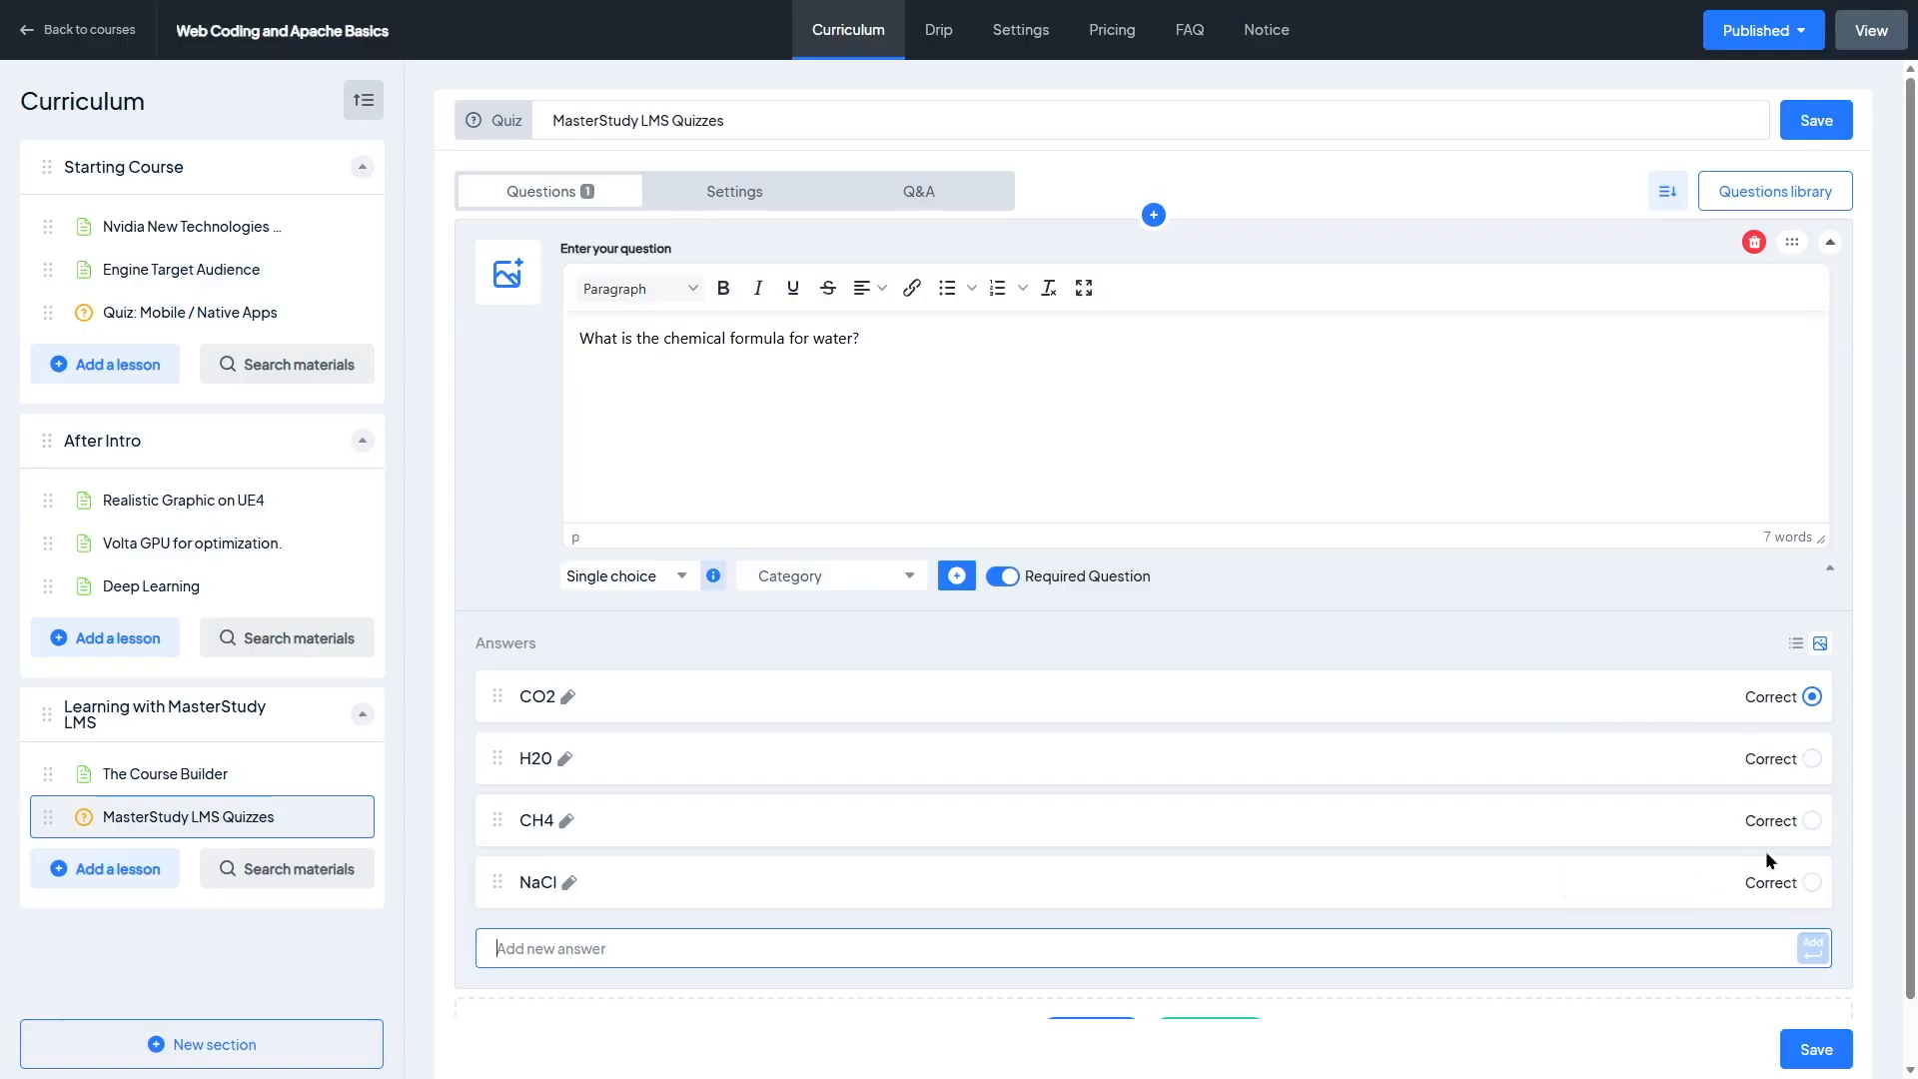
left_click(1810, 759)
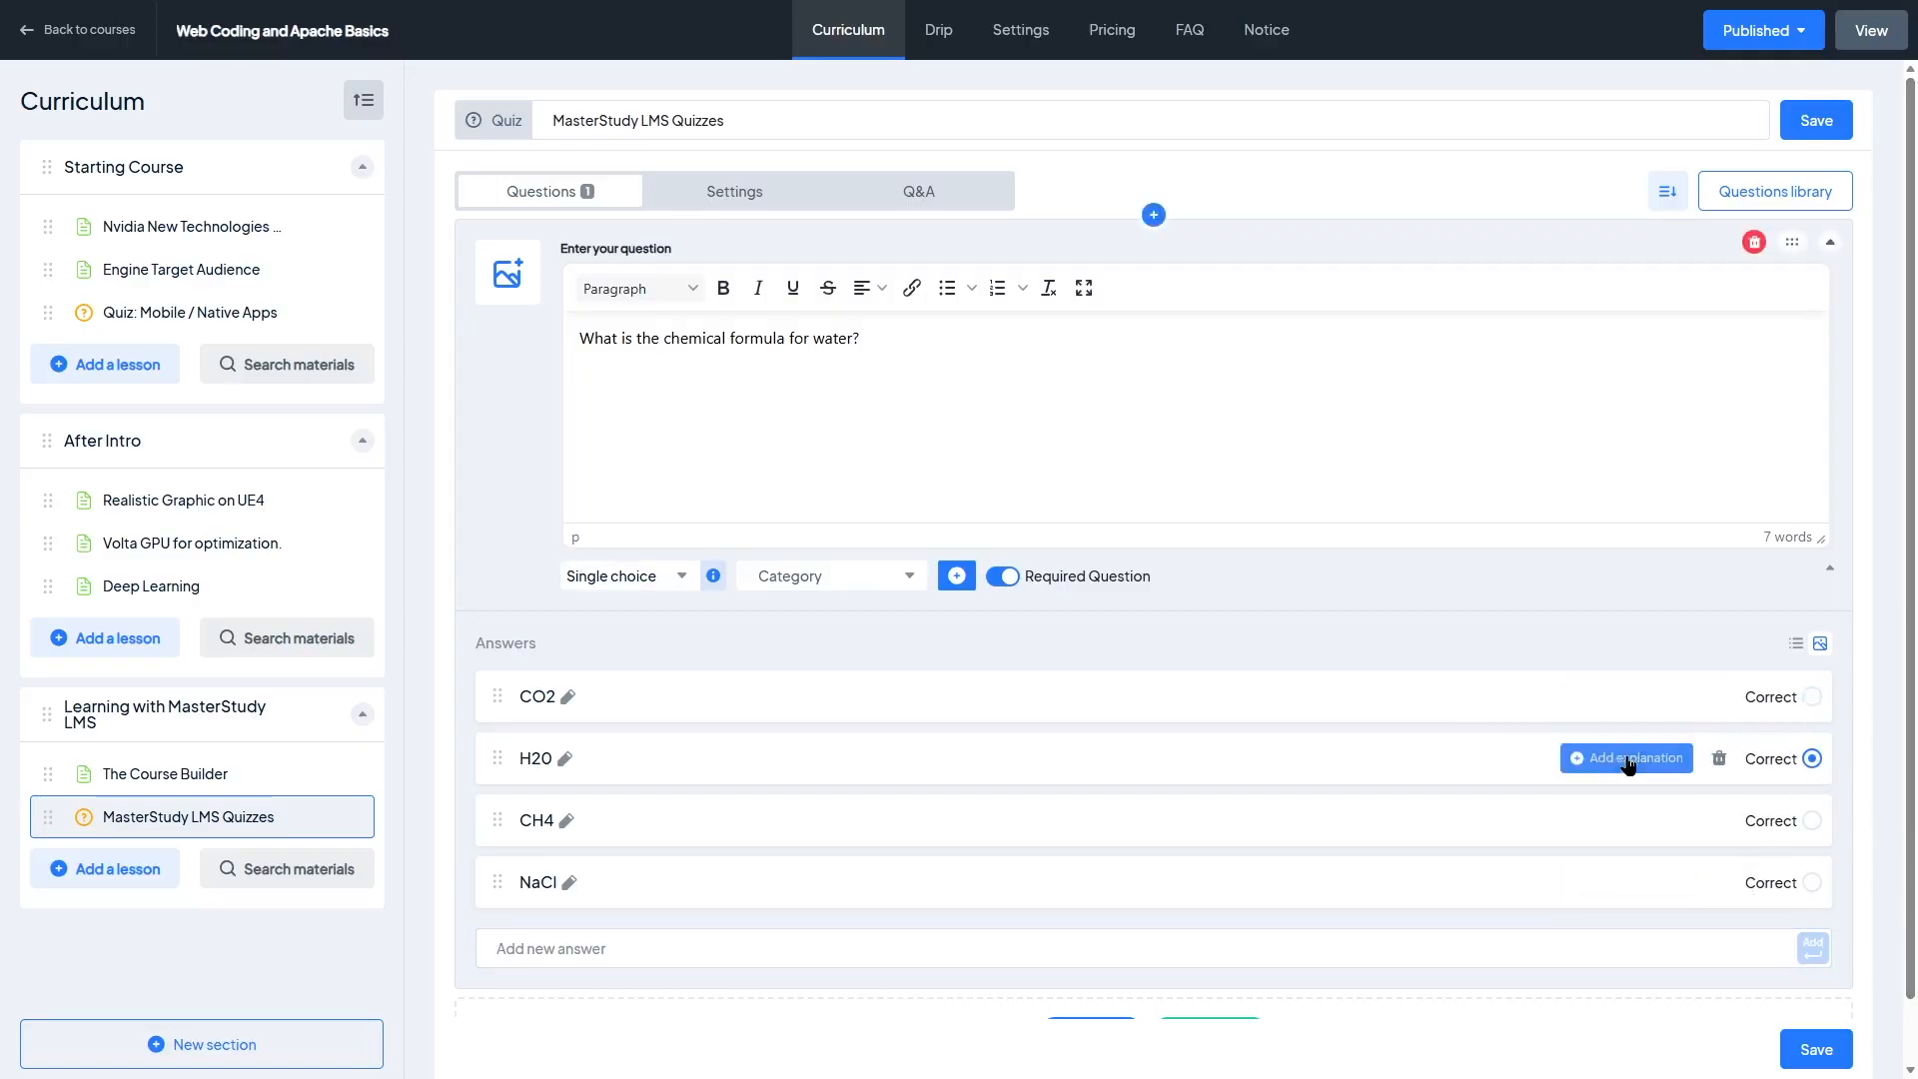
Step: Paste an answer explanation for the H20 answer
left_click(1596, 759)
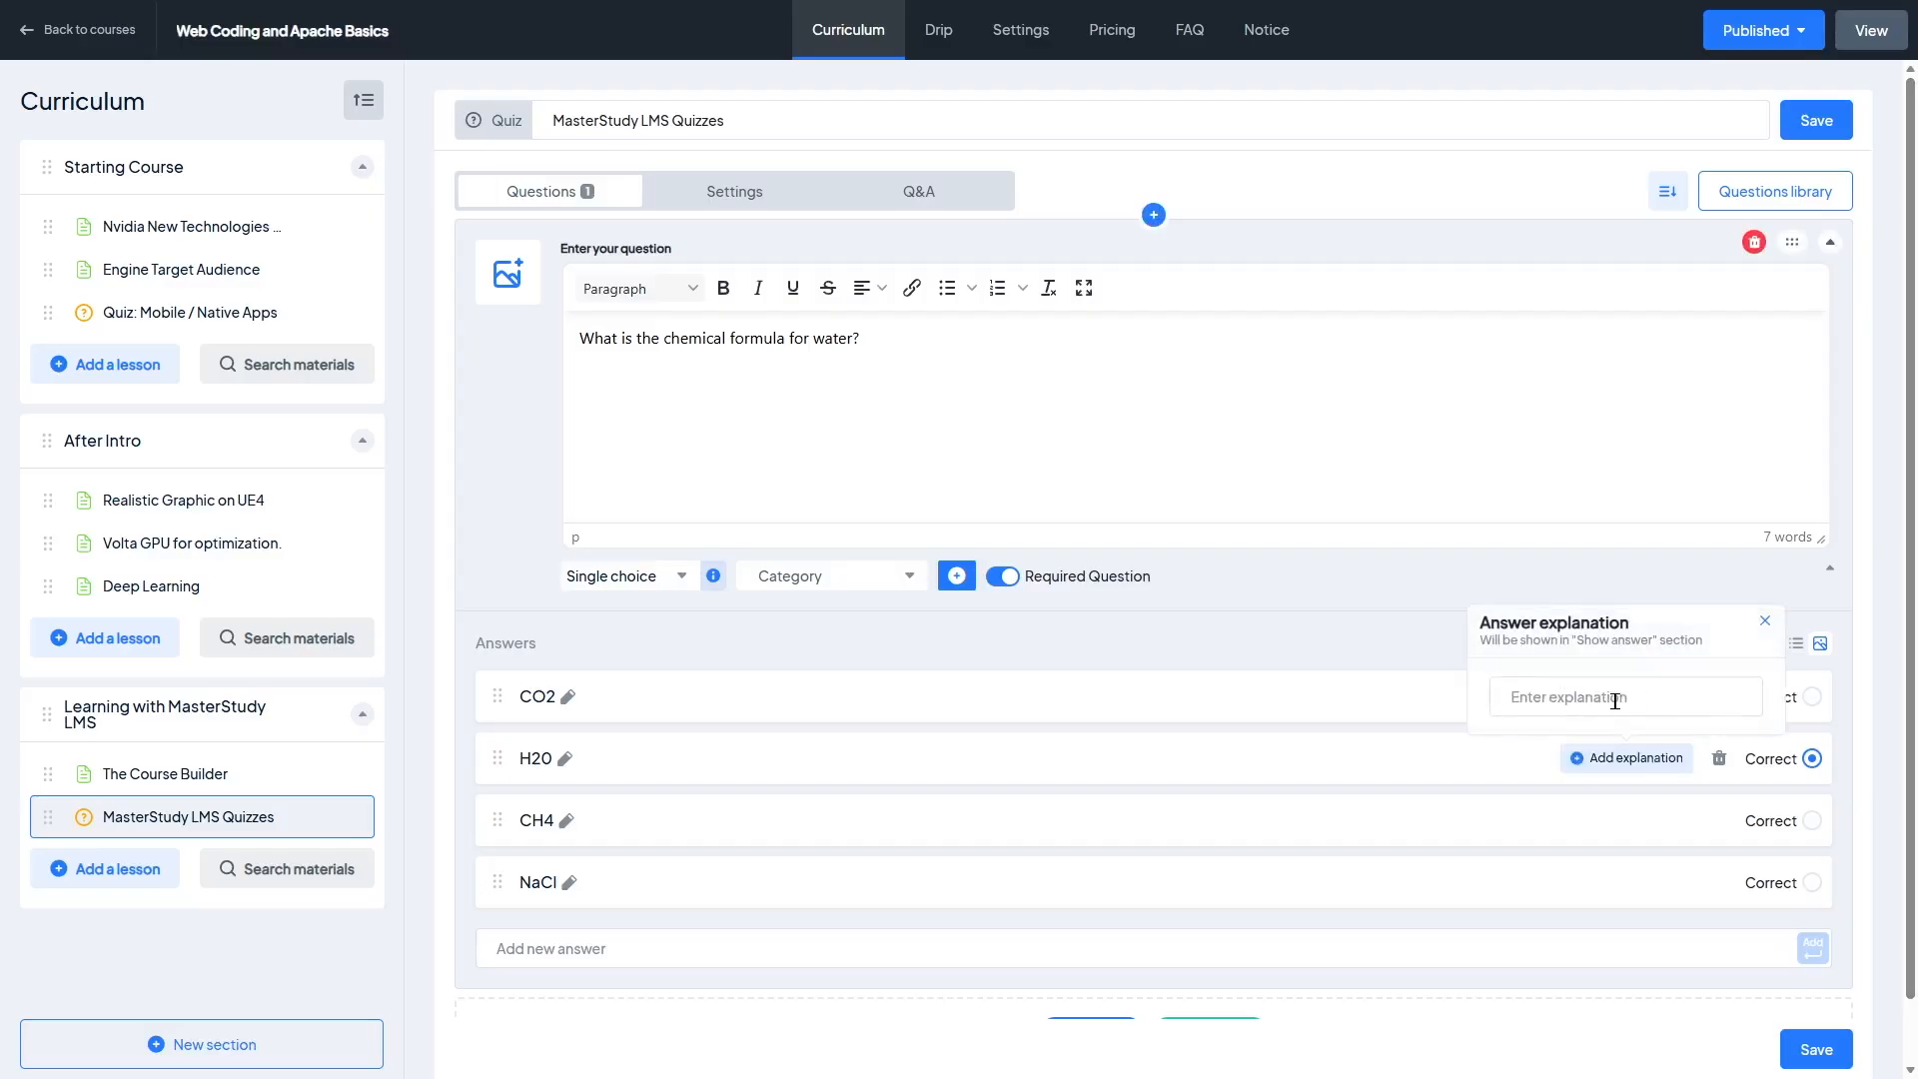
left_click(1615, 700)
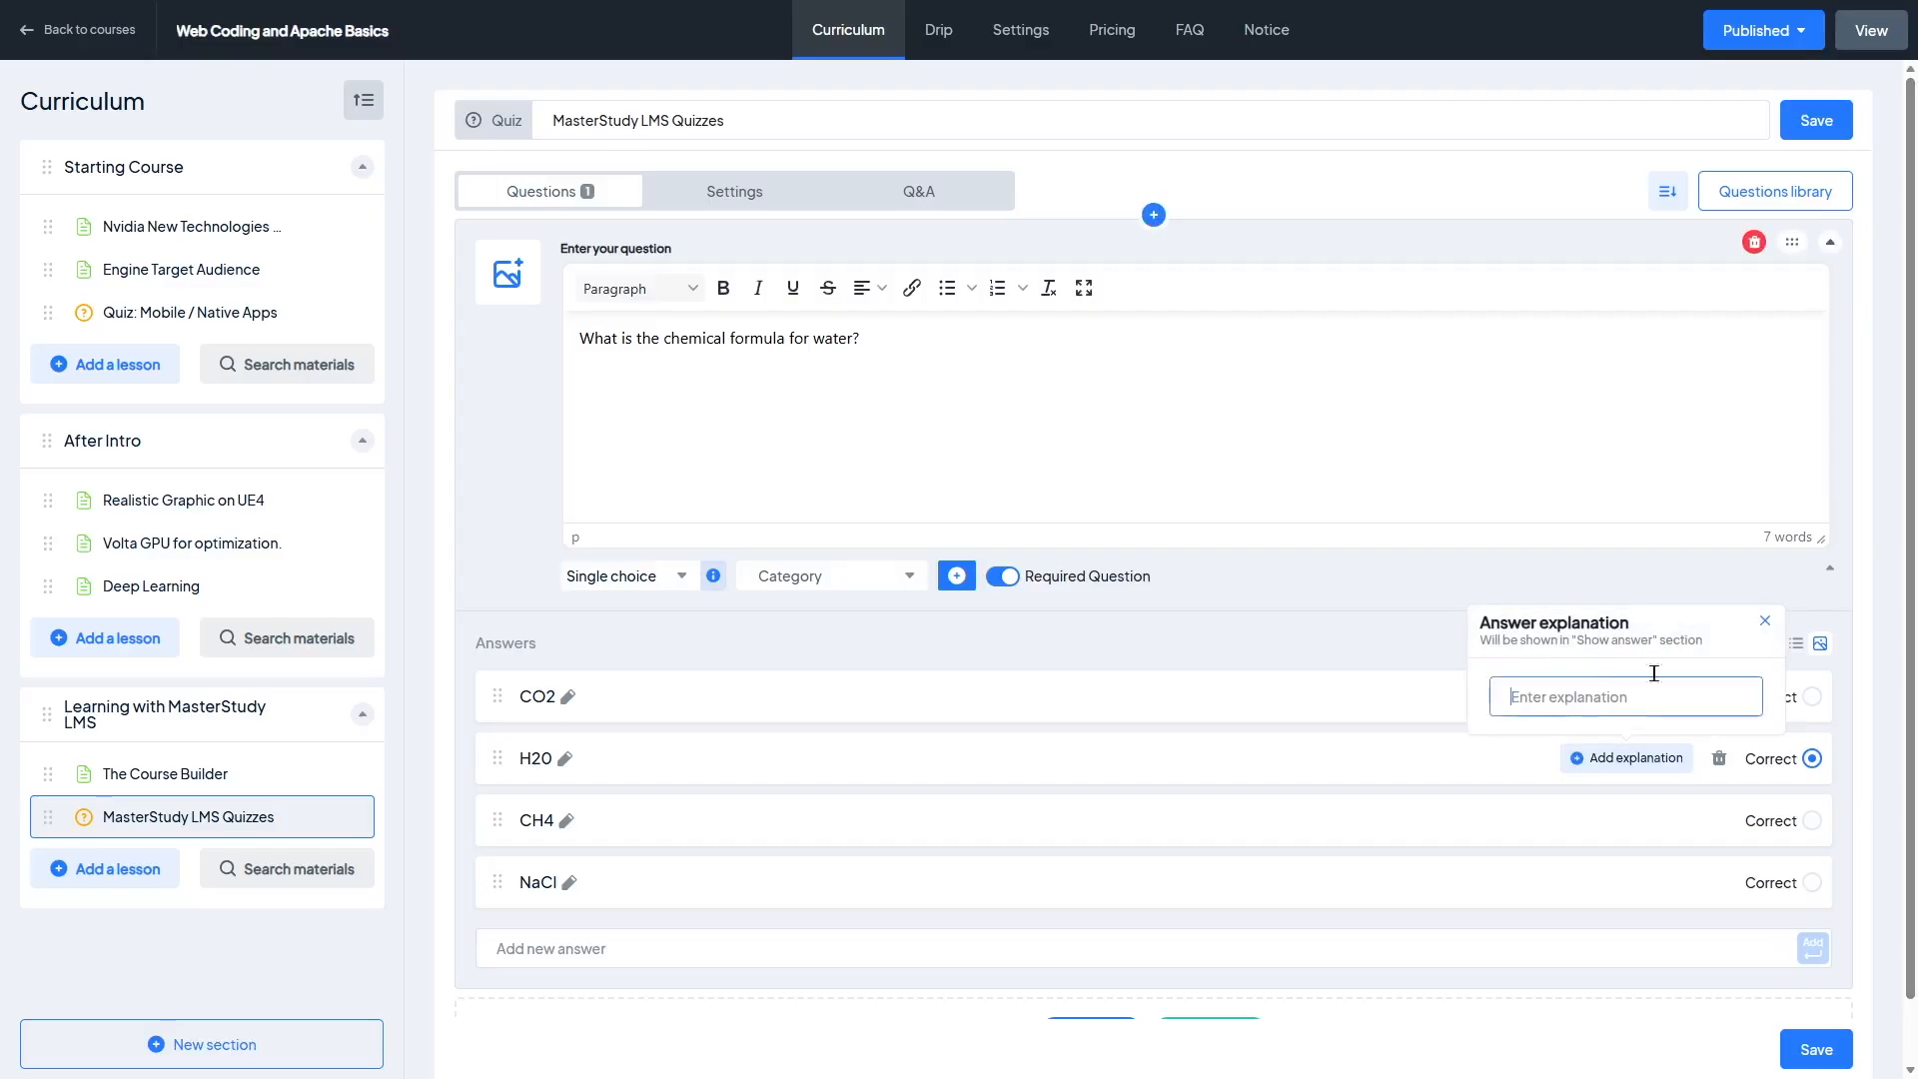
key("ctrl+v")
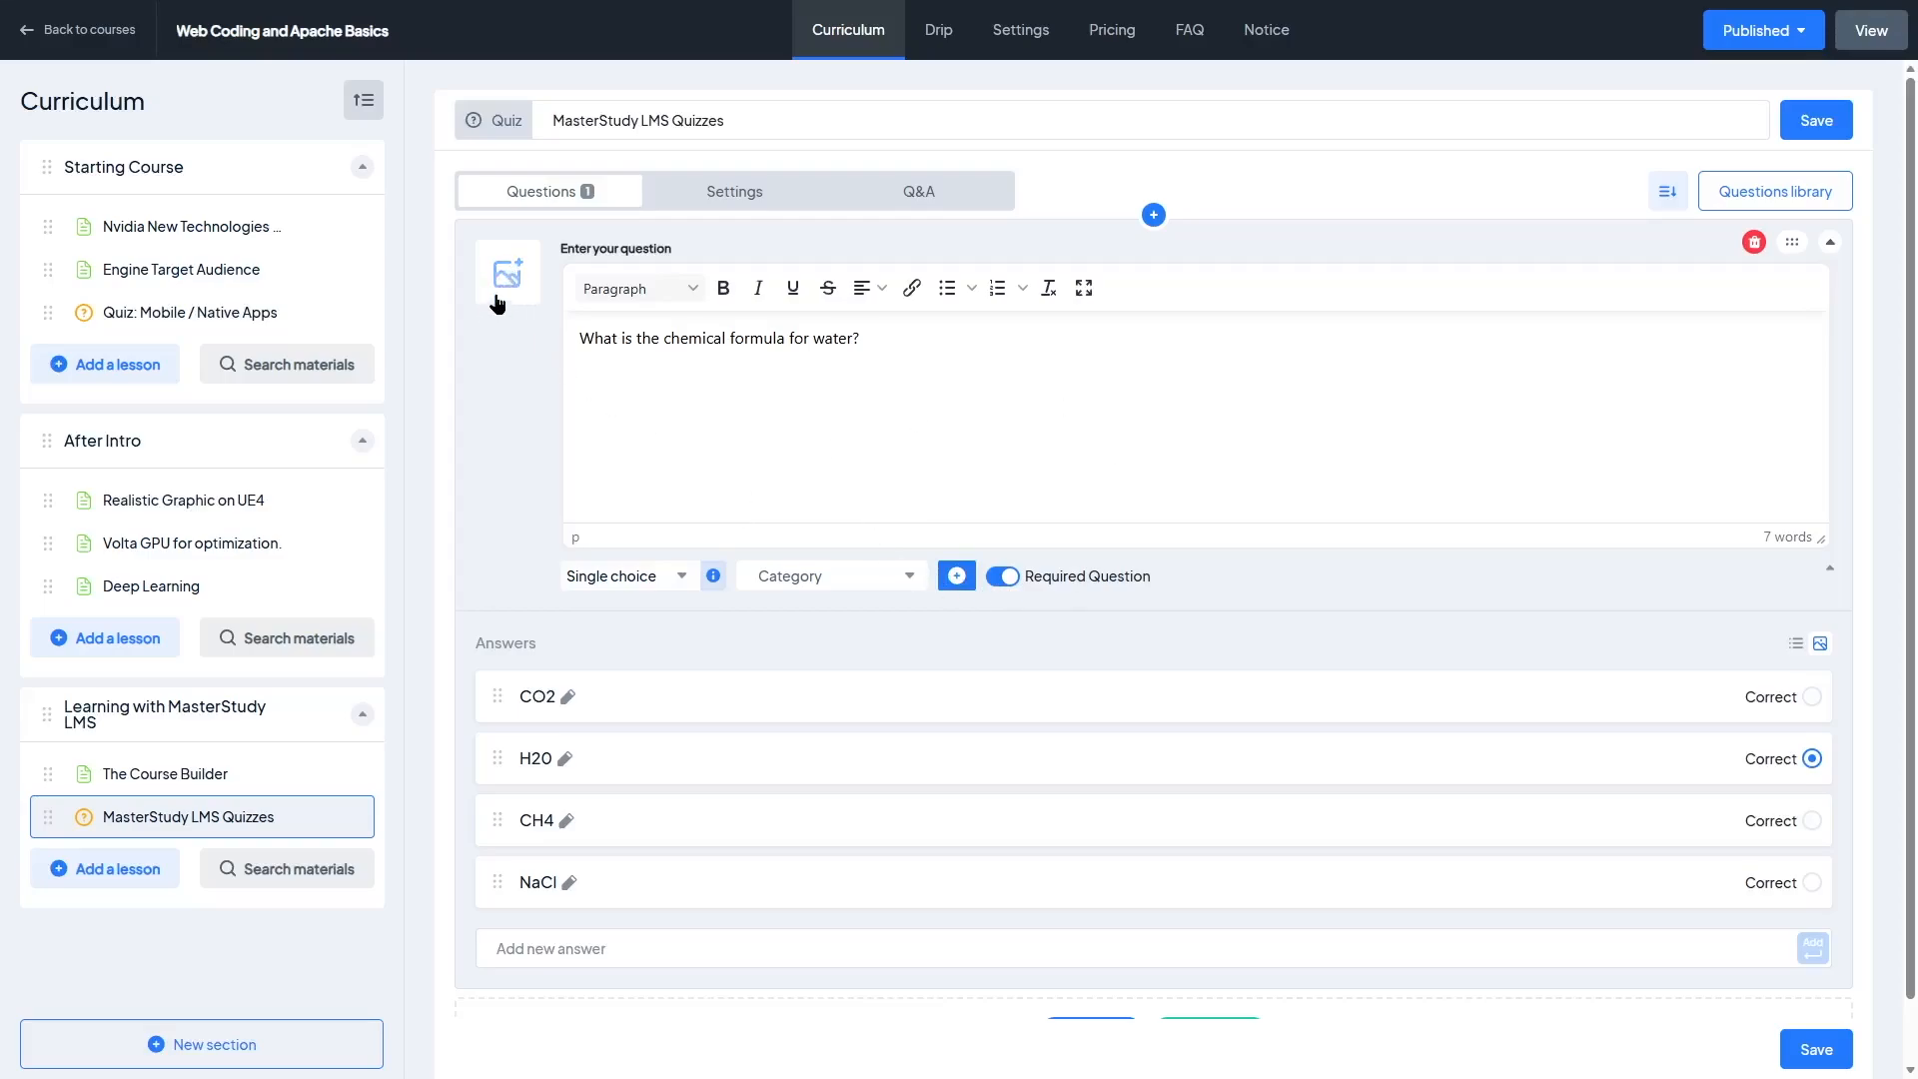
Step: Collapse the water question's editor in the quiz
left_click(1830, 243)
left_click(1101, 309)
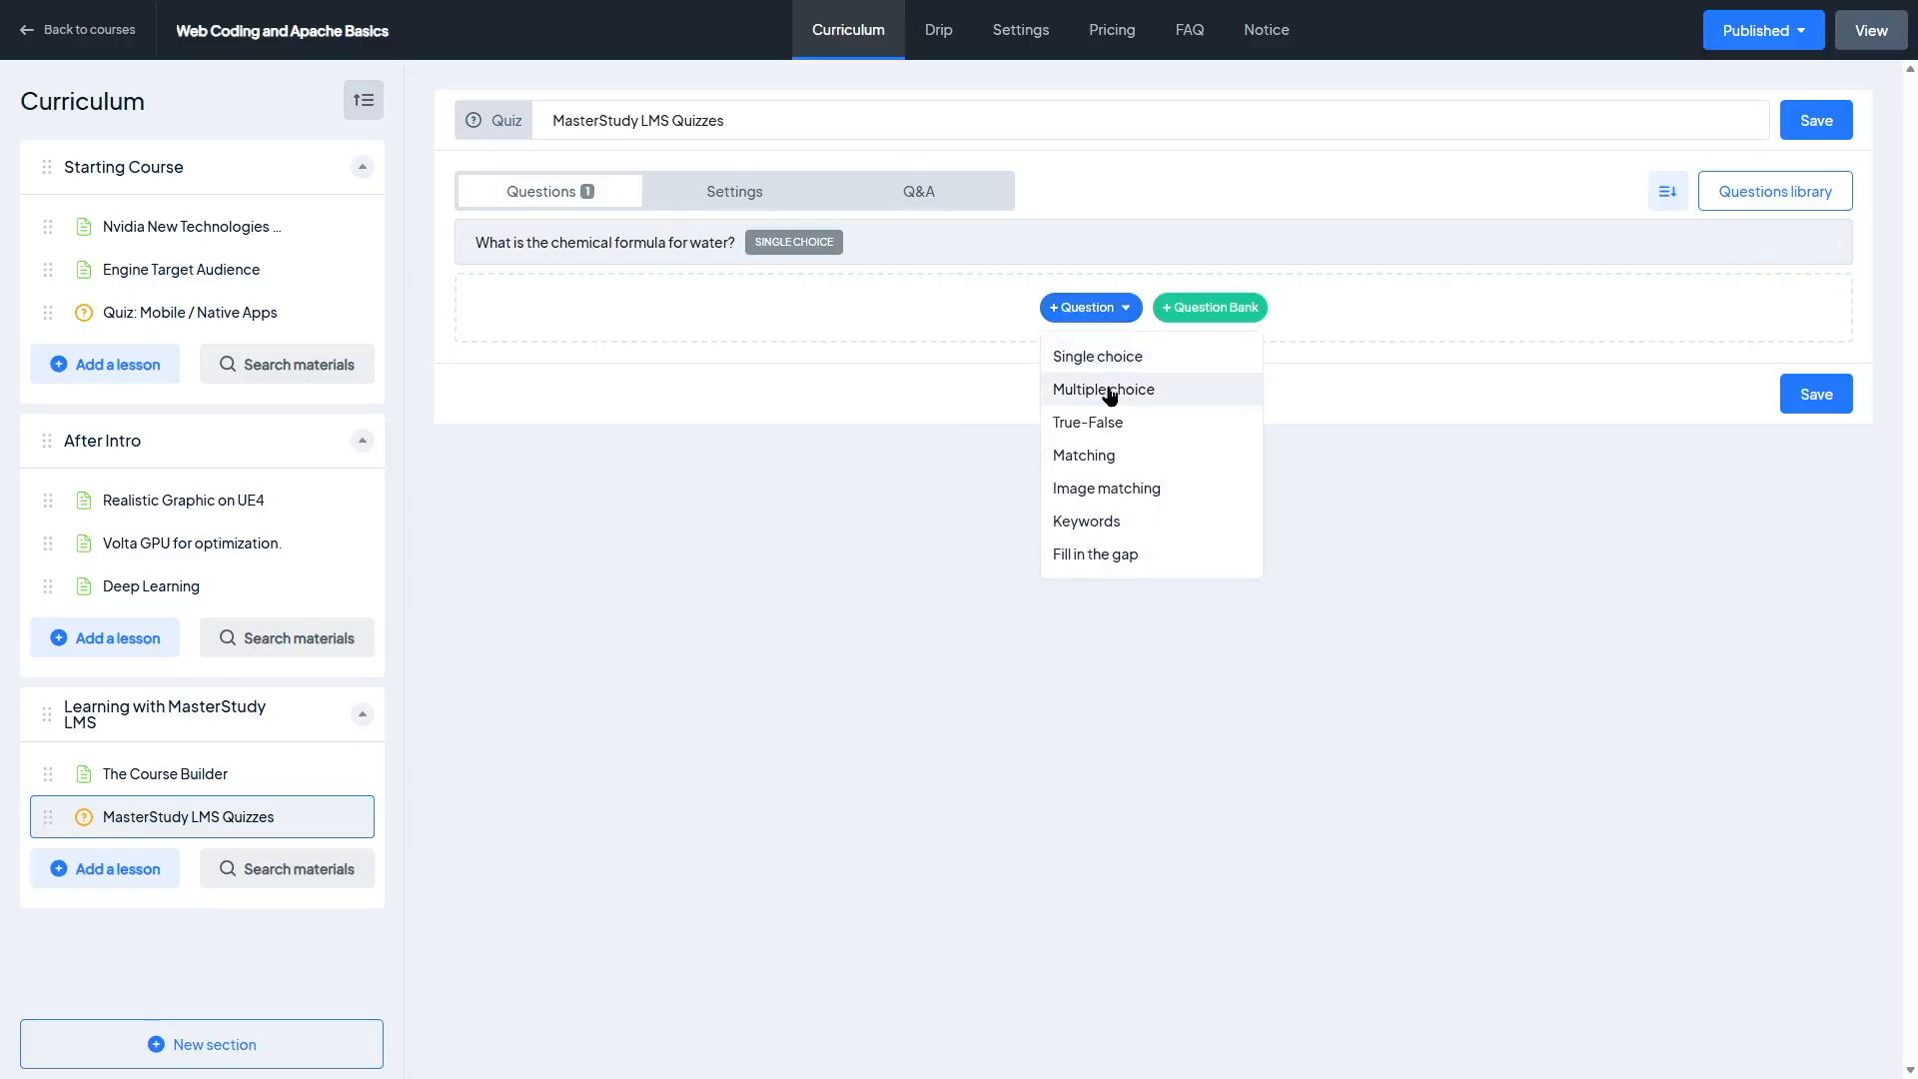
left_click(1244, 310)
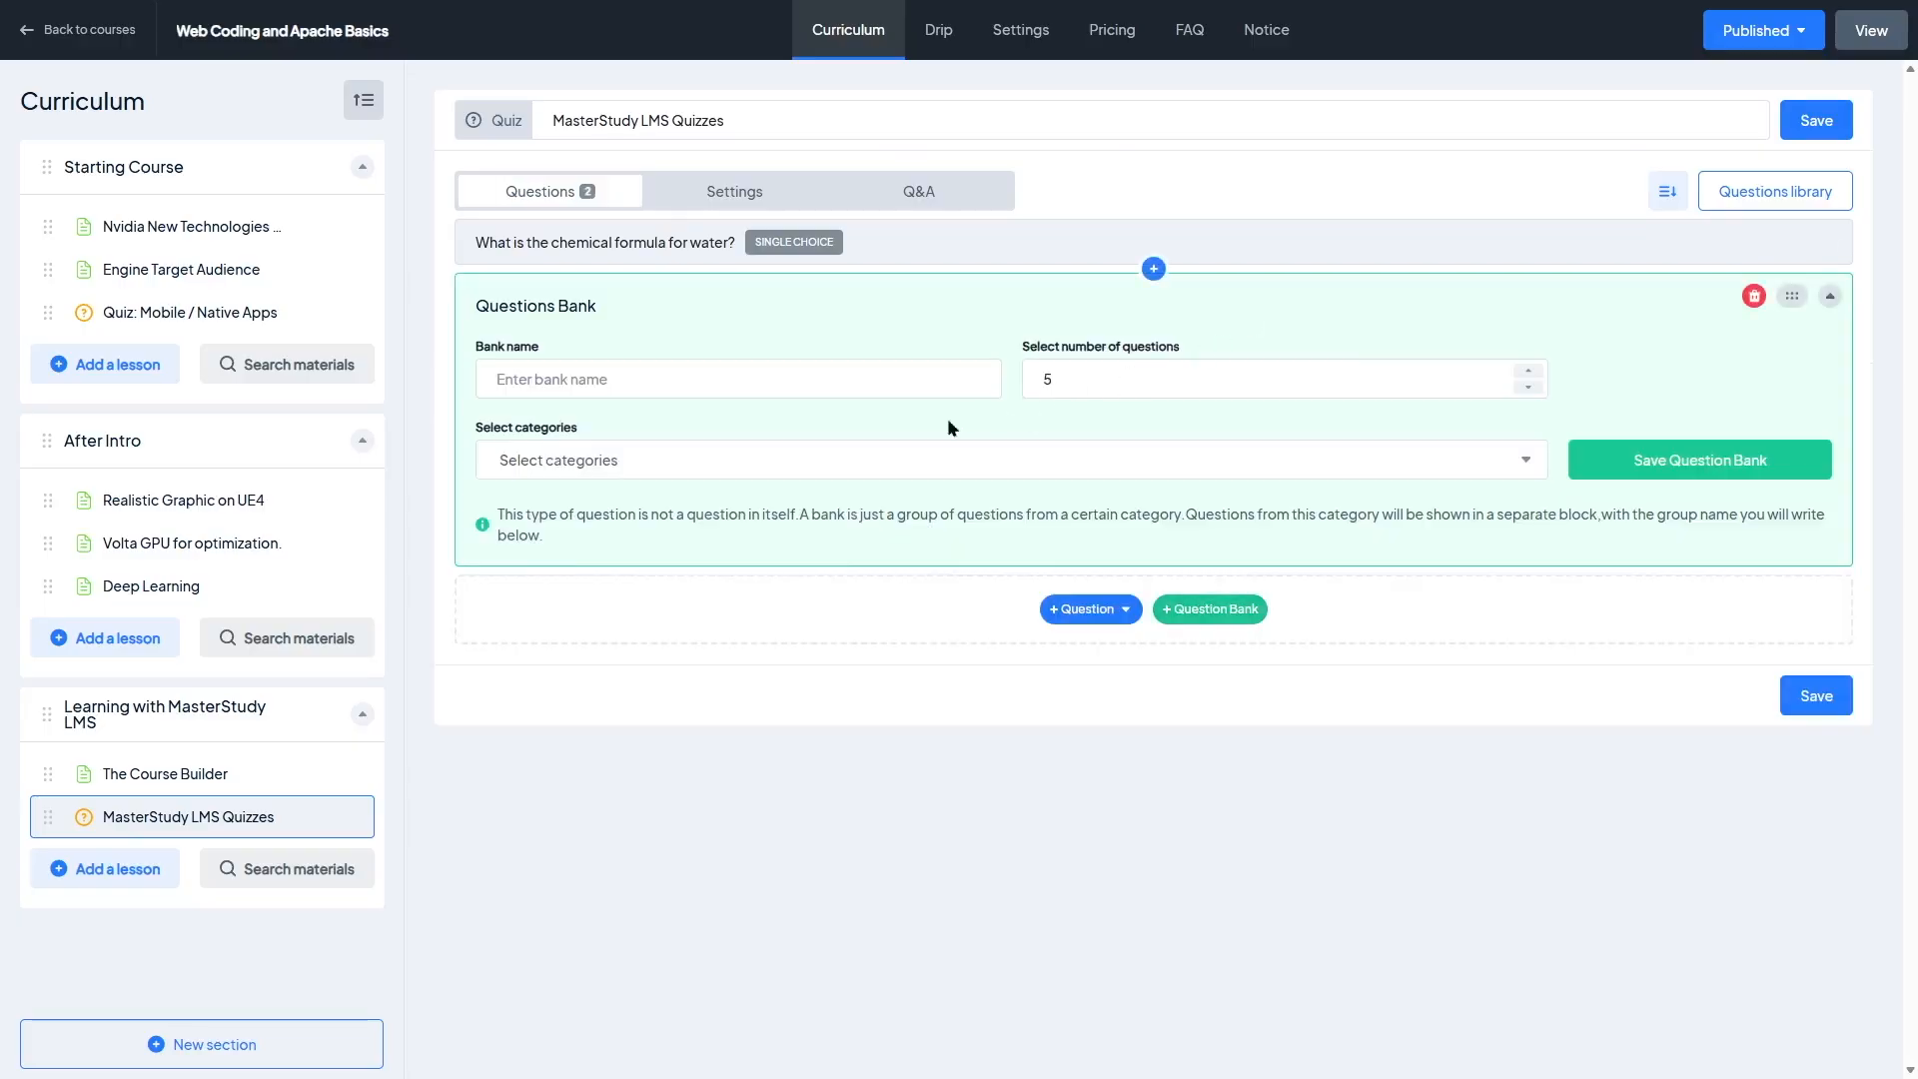
left_click(506, 382)
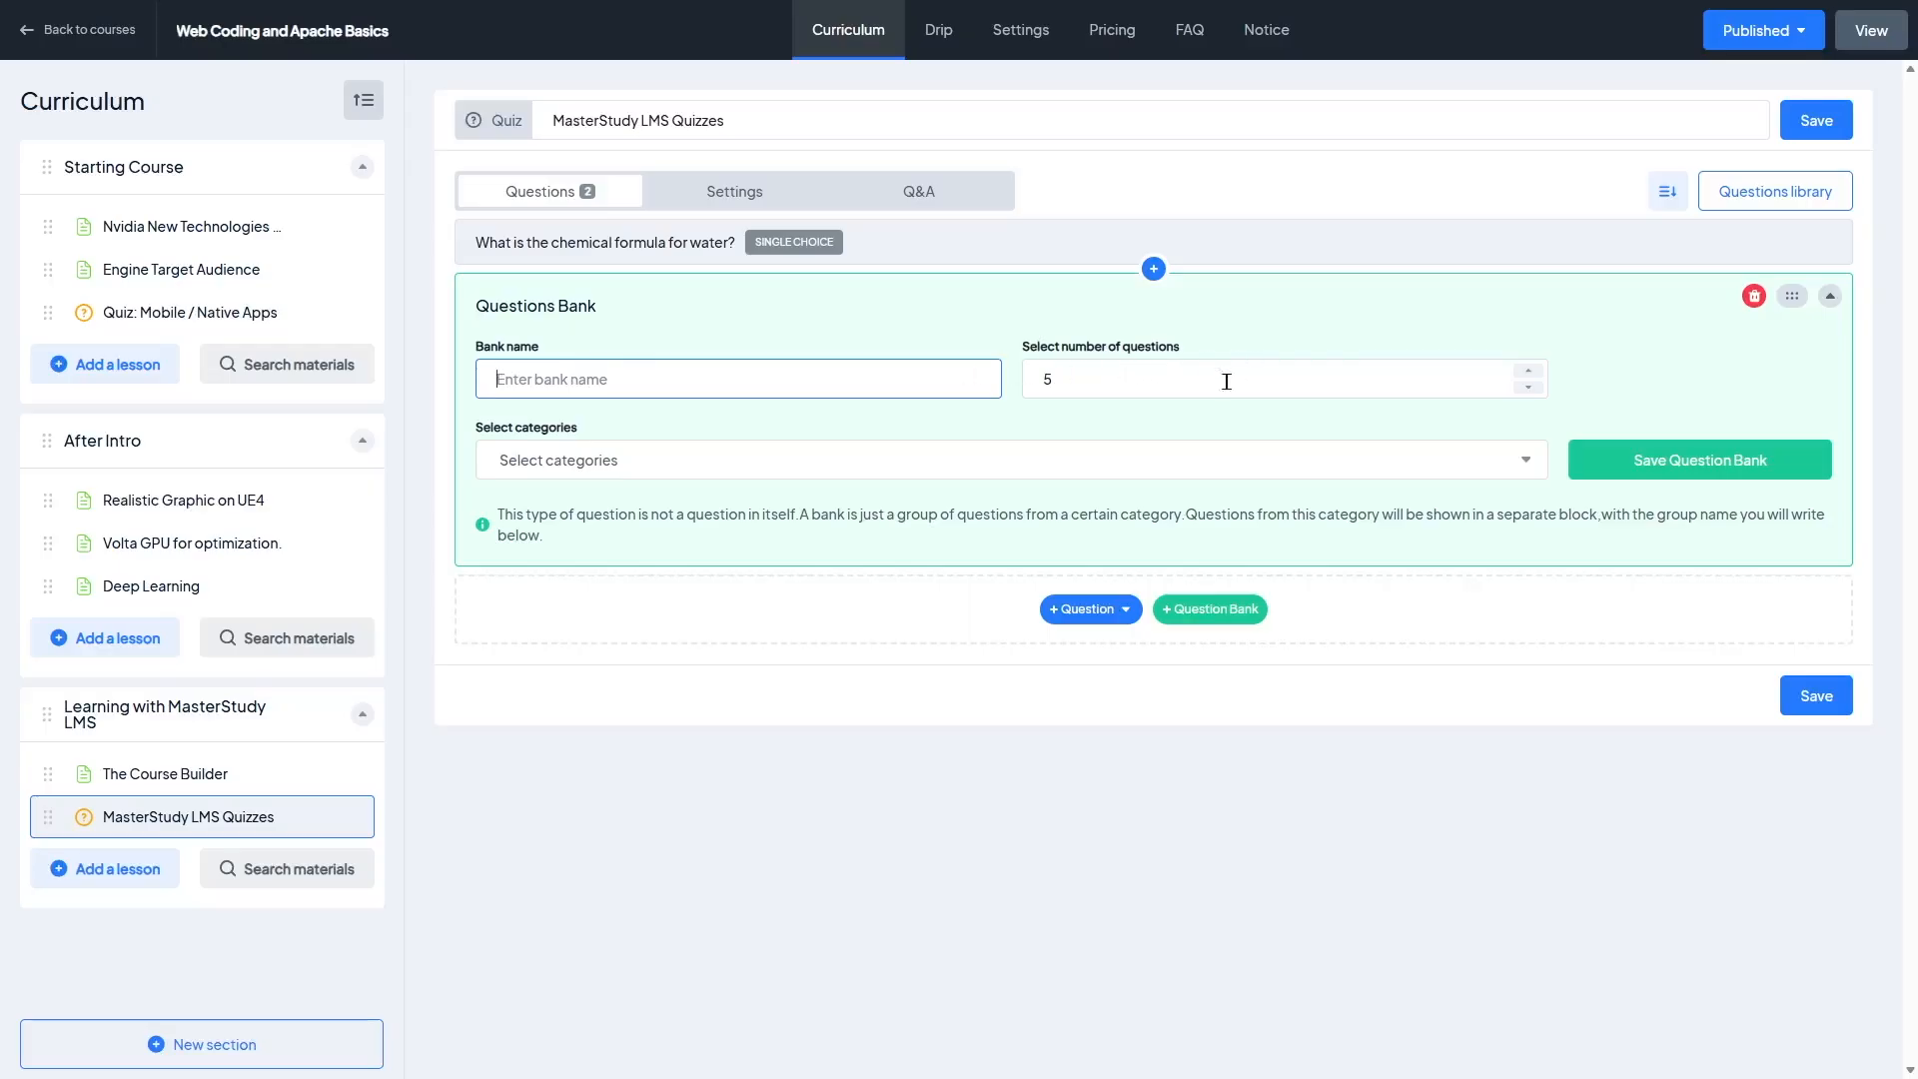
left_click(624, 466)
left_click(1365, 590)
left_click(1754, 296)
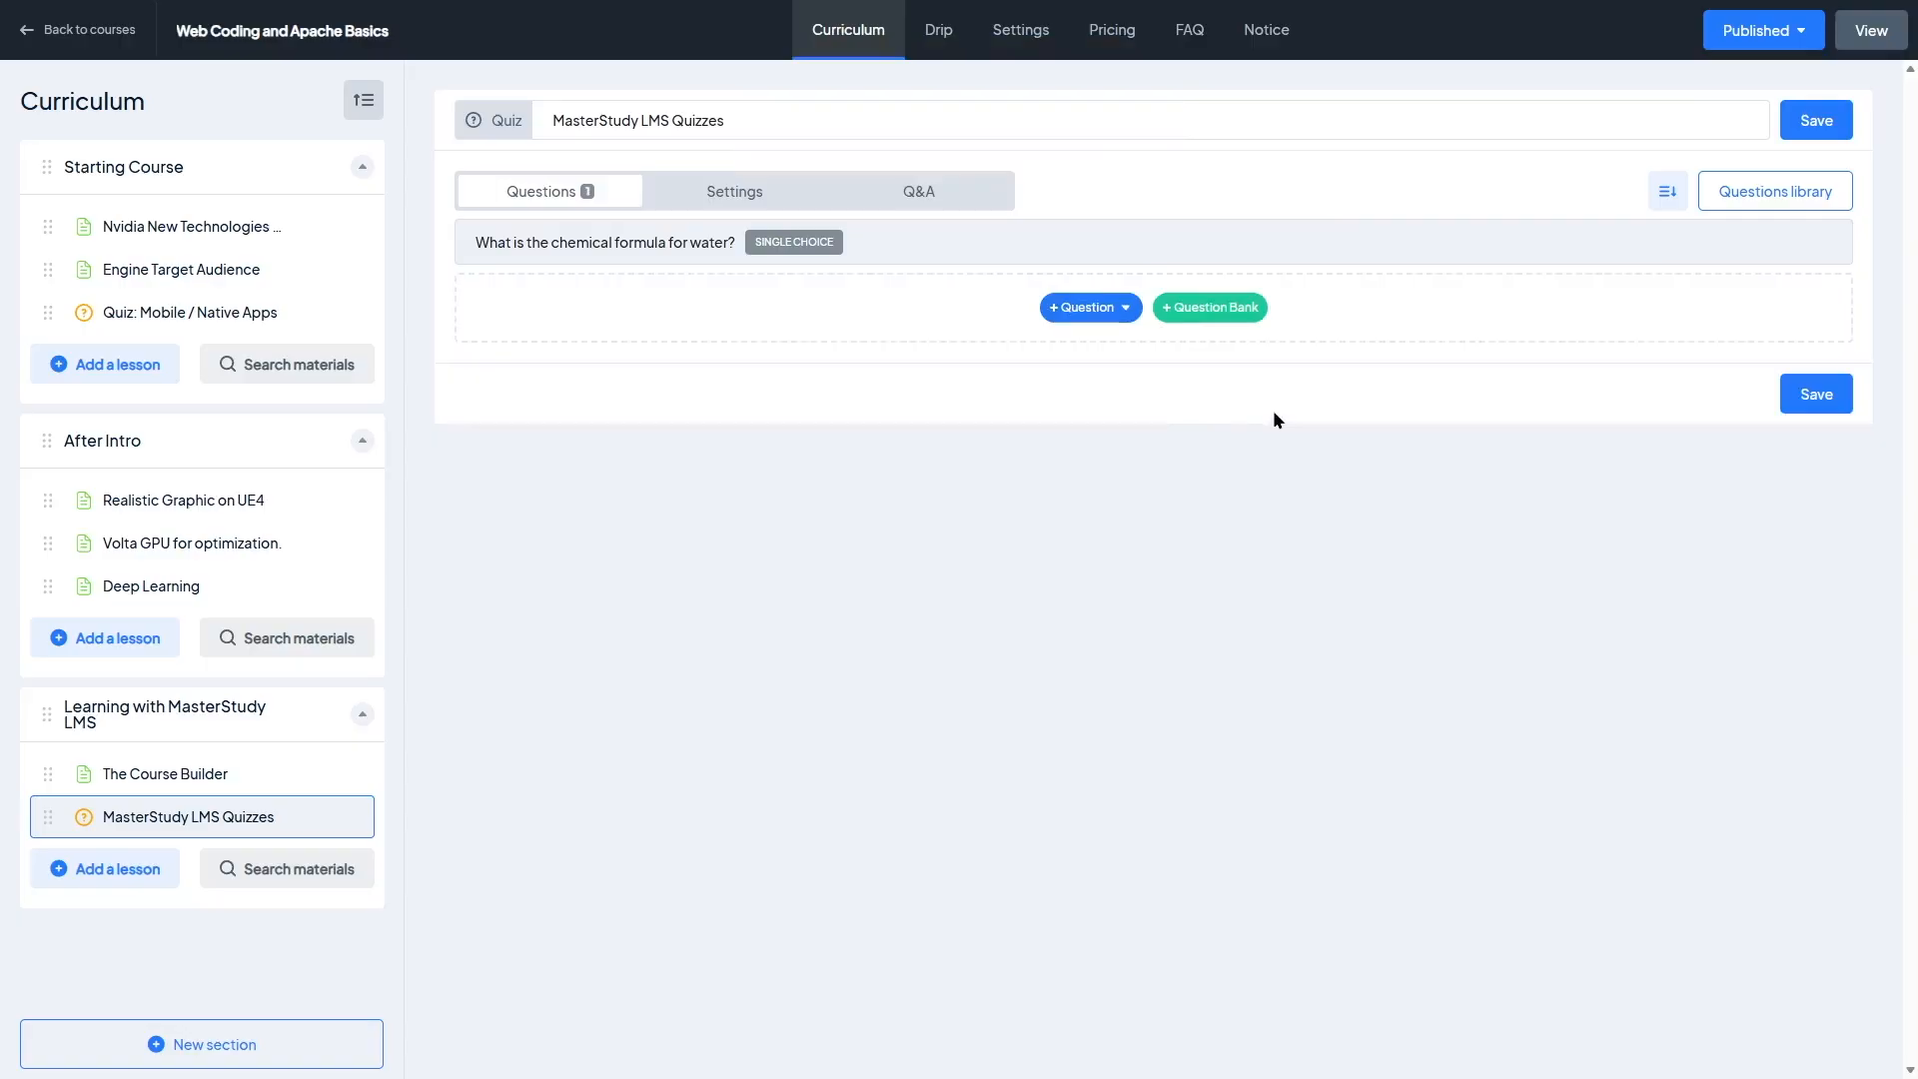
Step: Add "What is the name for a computer pointing device?" from the questions library to the quiz and save it
left_click(1771, 196)
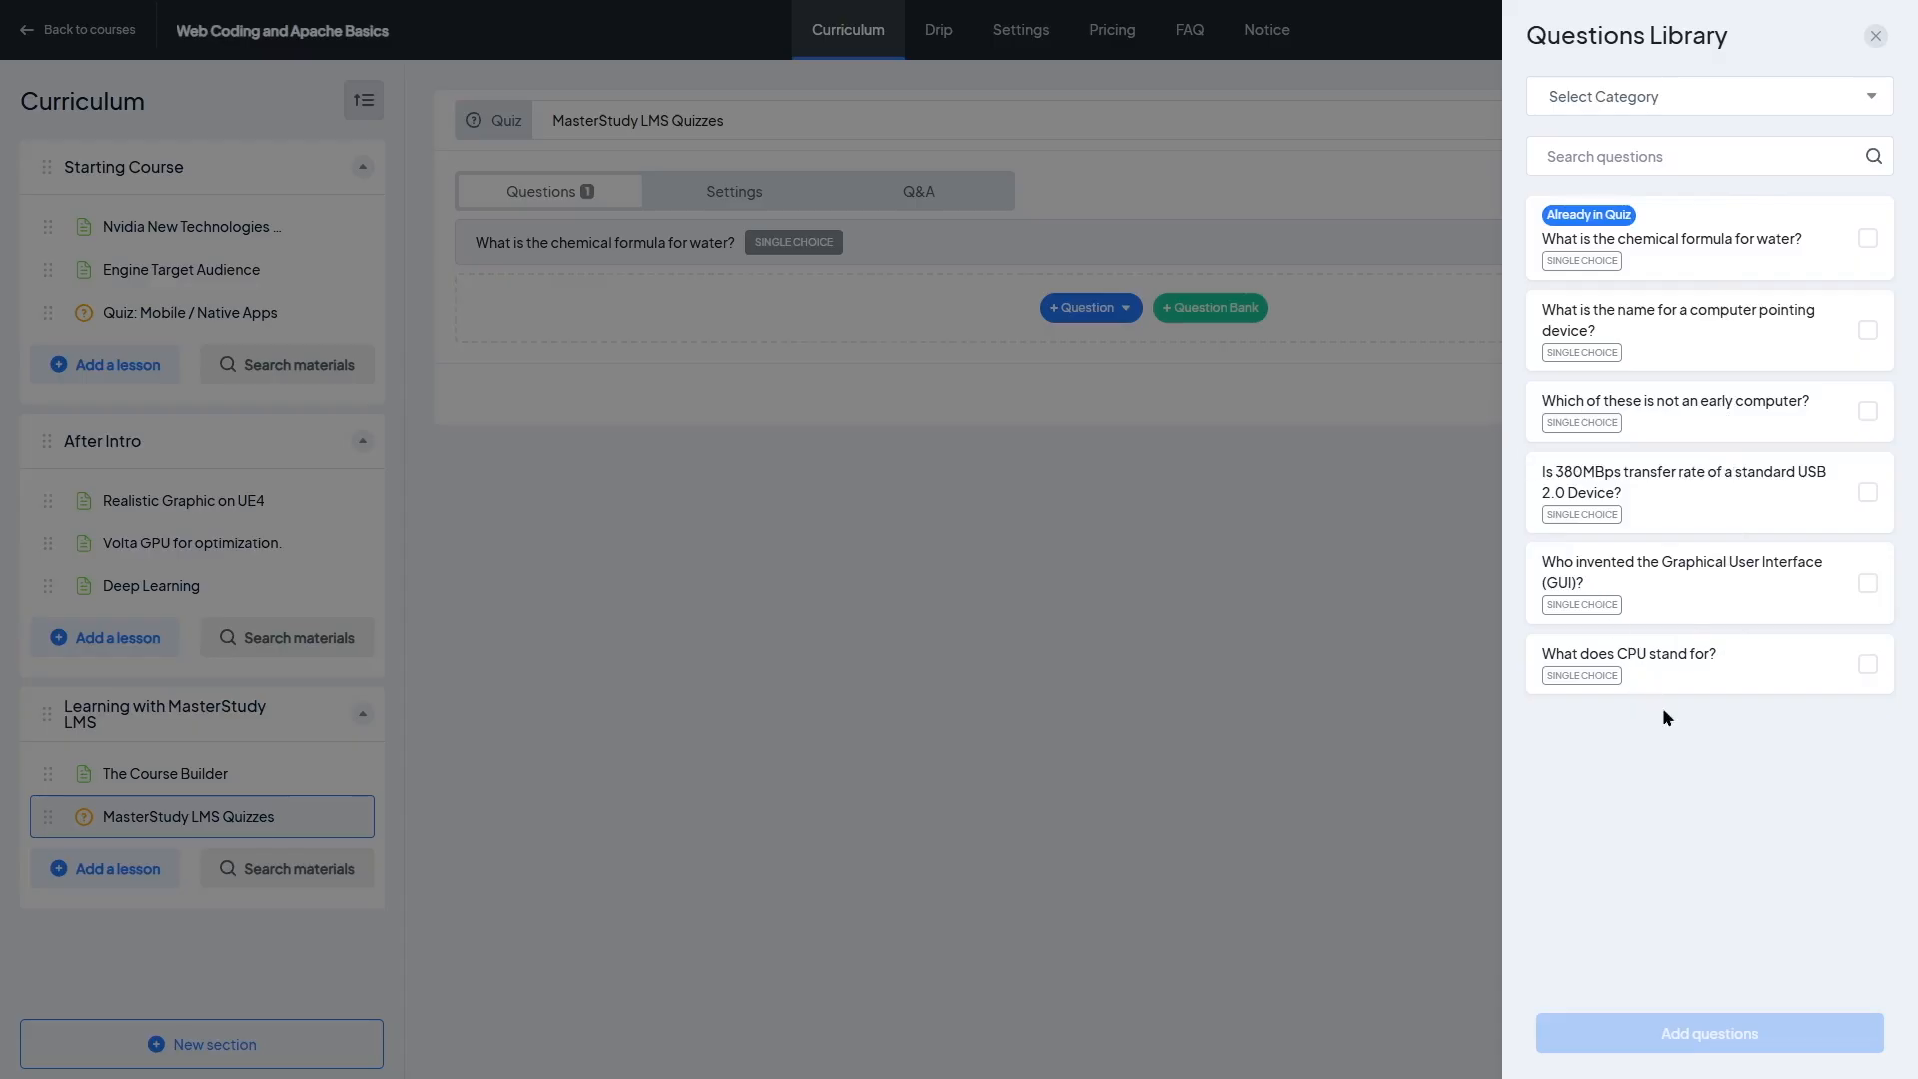
left_click(1864, 328)
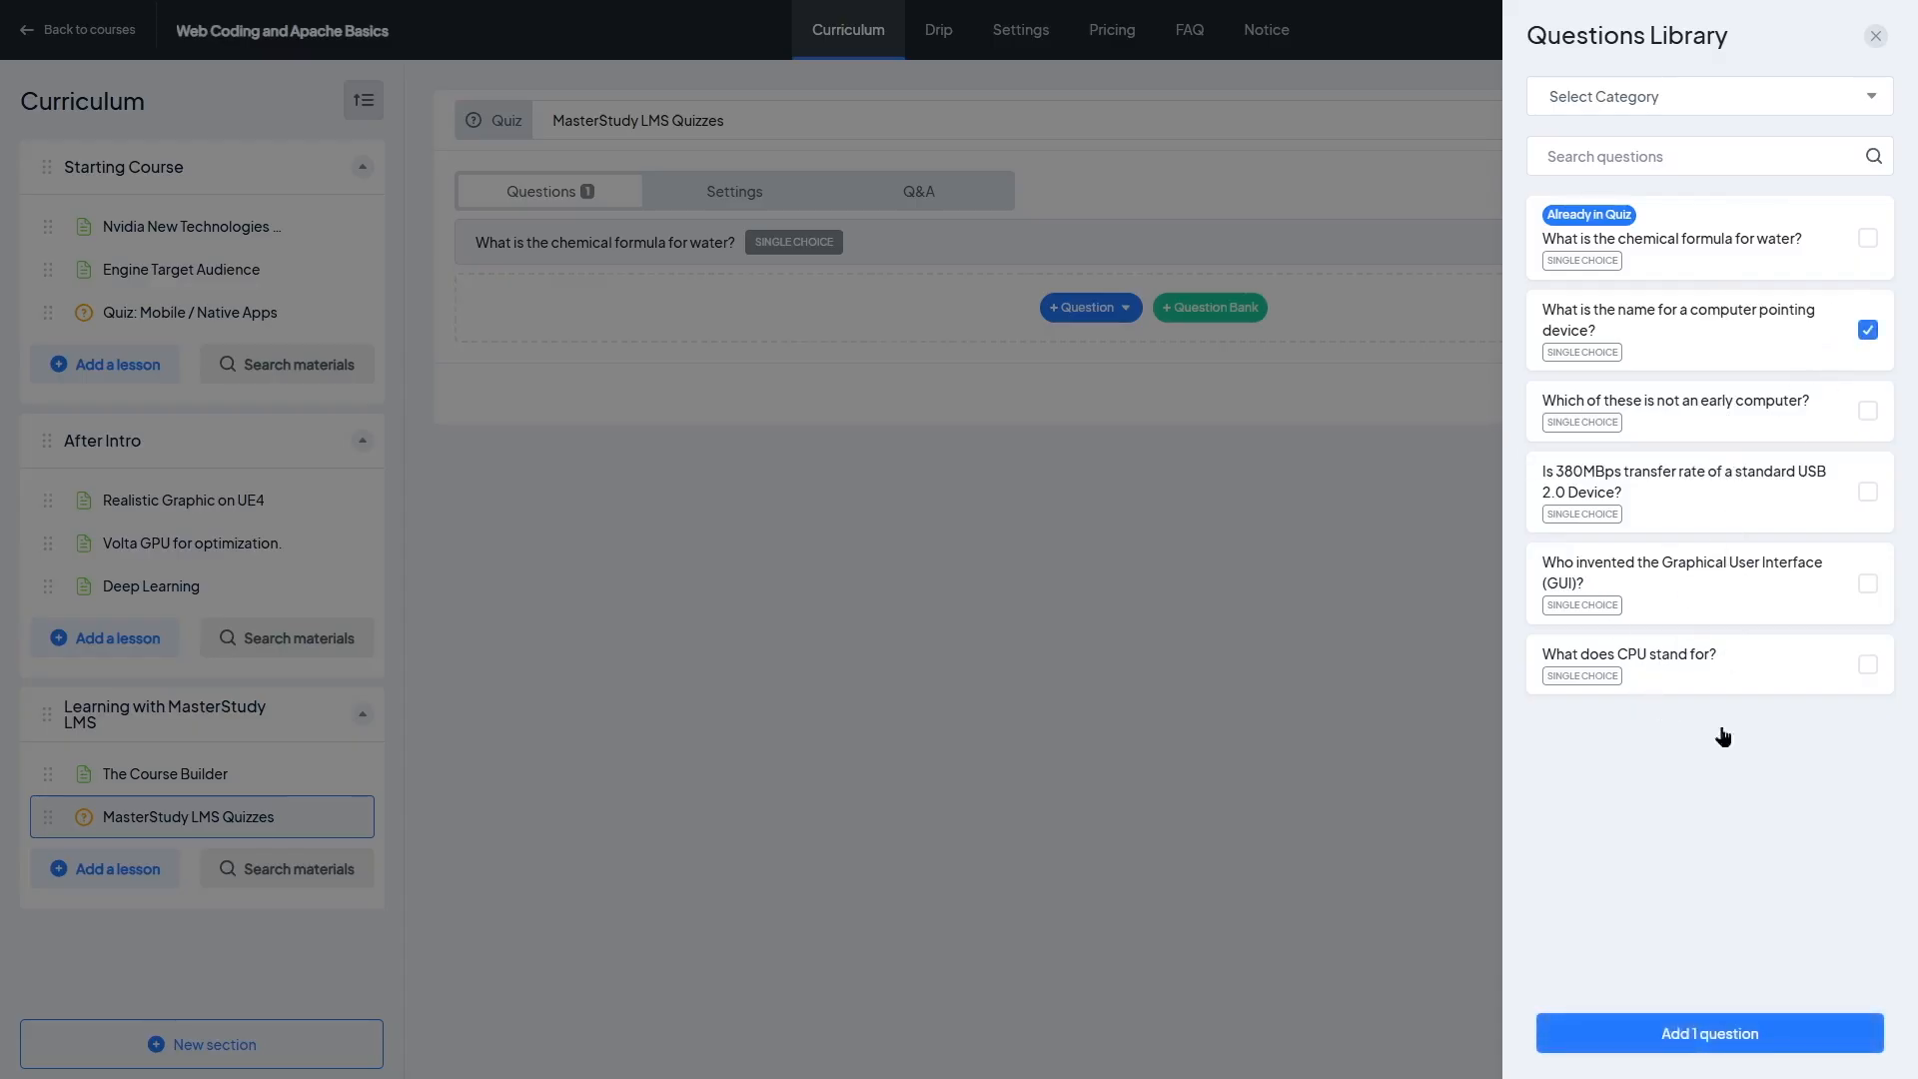
left_click(1790, 1045)
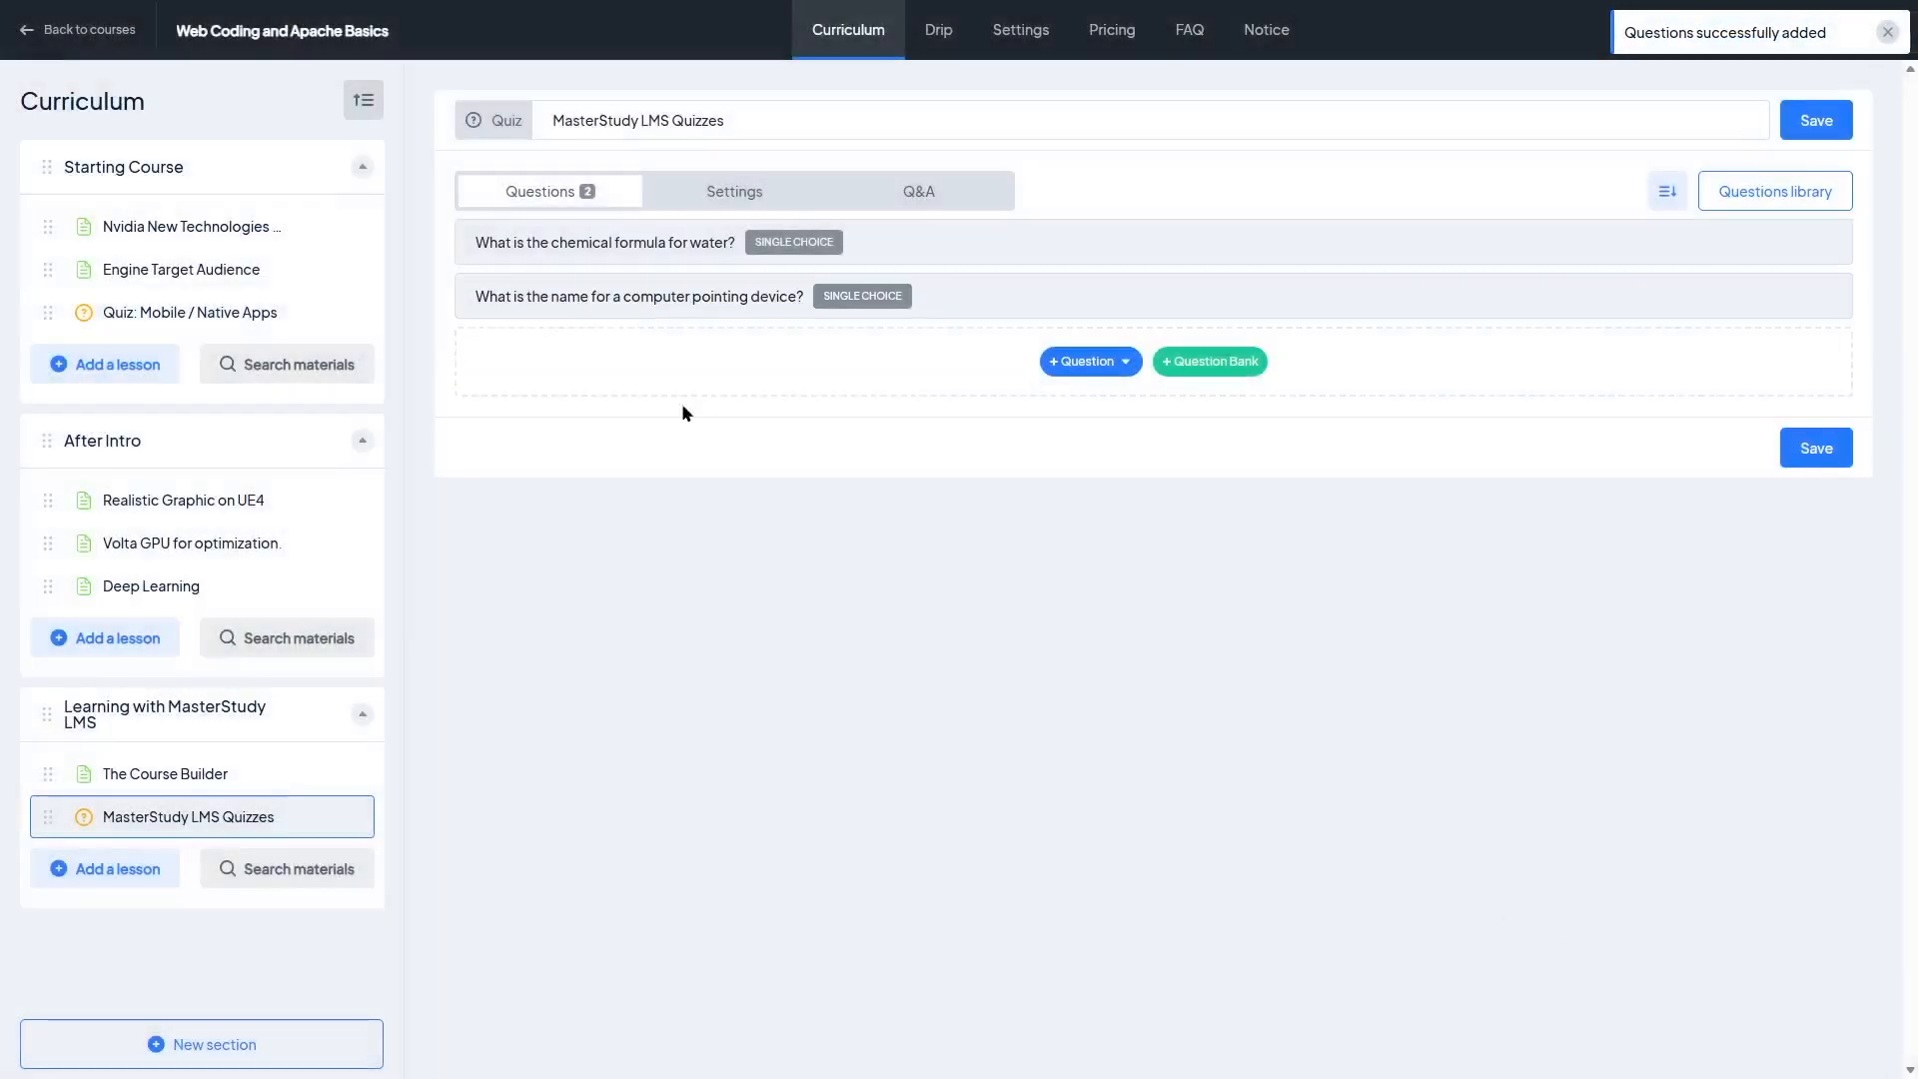
left_click(1817, 124)
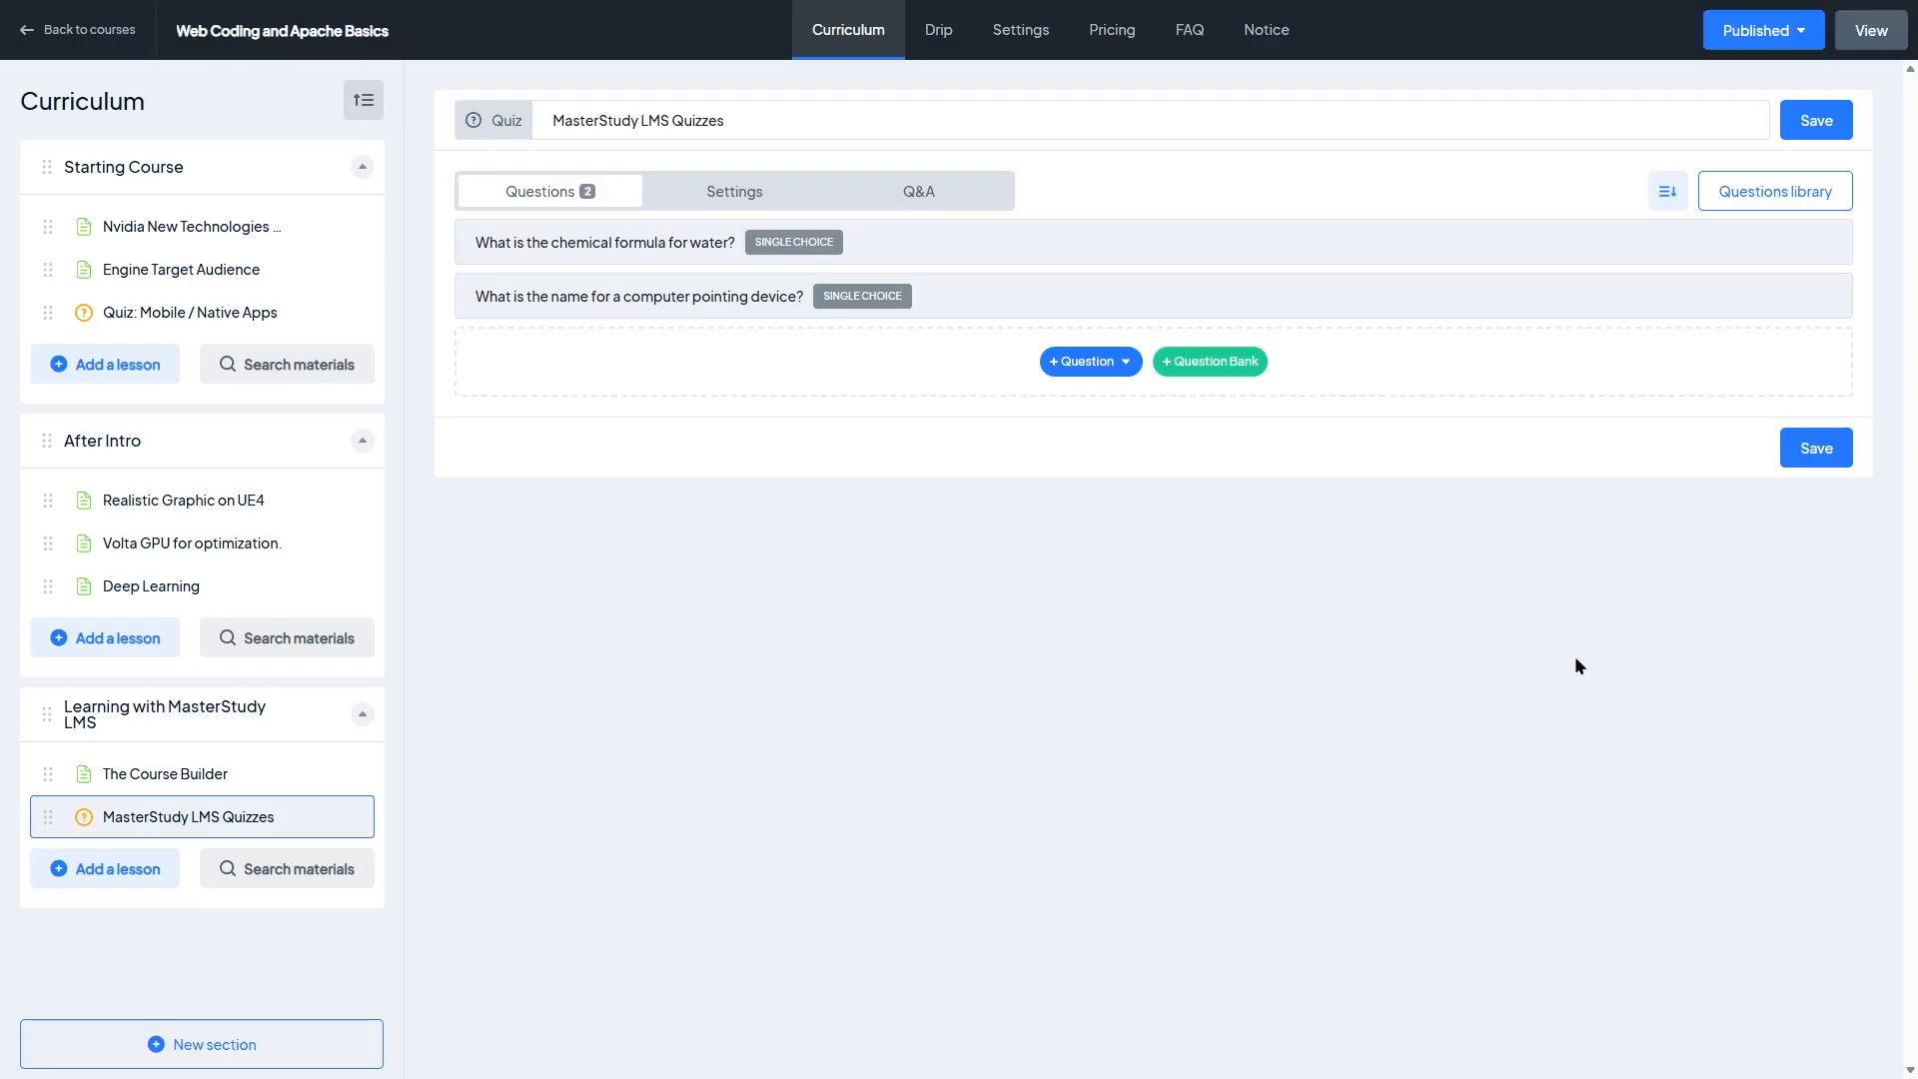
Step: Review the quiz's Settings options, including quiz style, and its Q&A tab
left_click(721, 199)
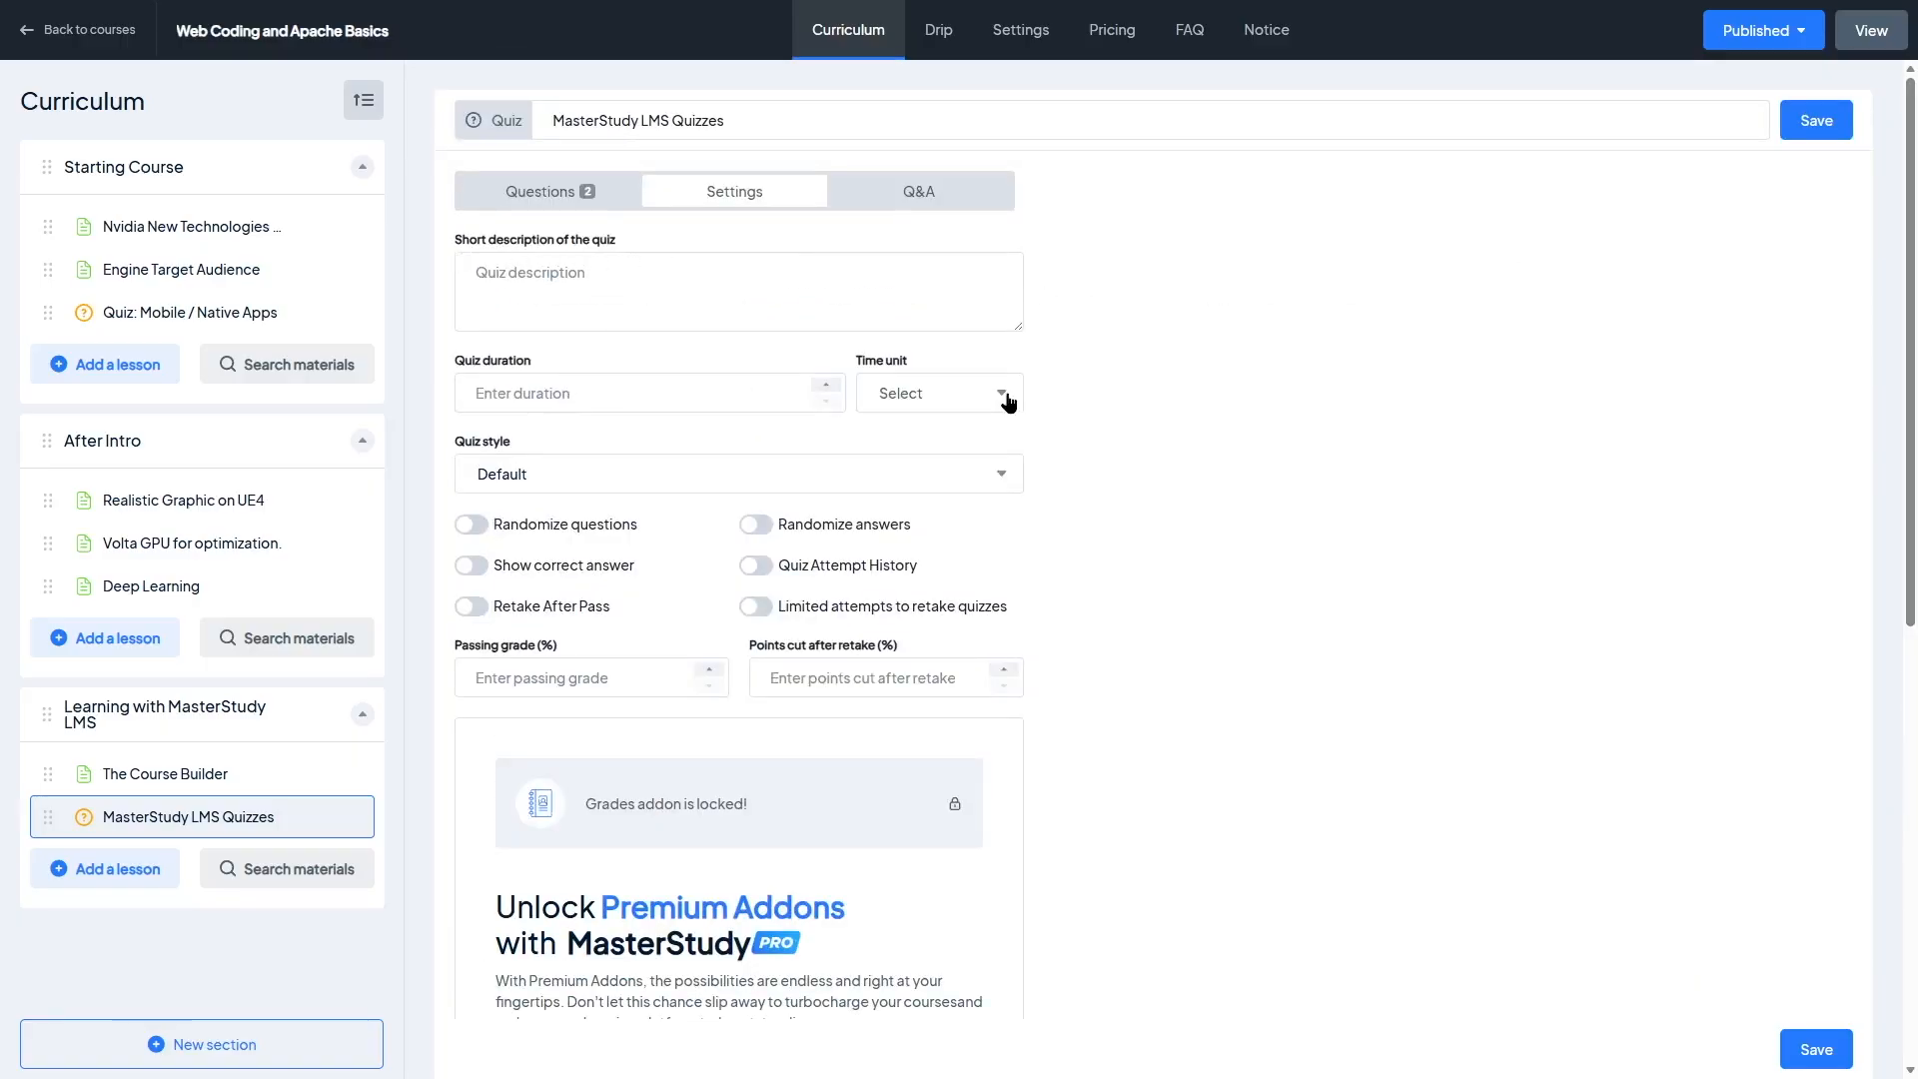
left_click(549, 476)
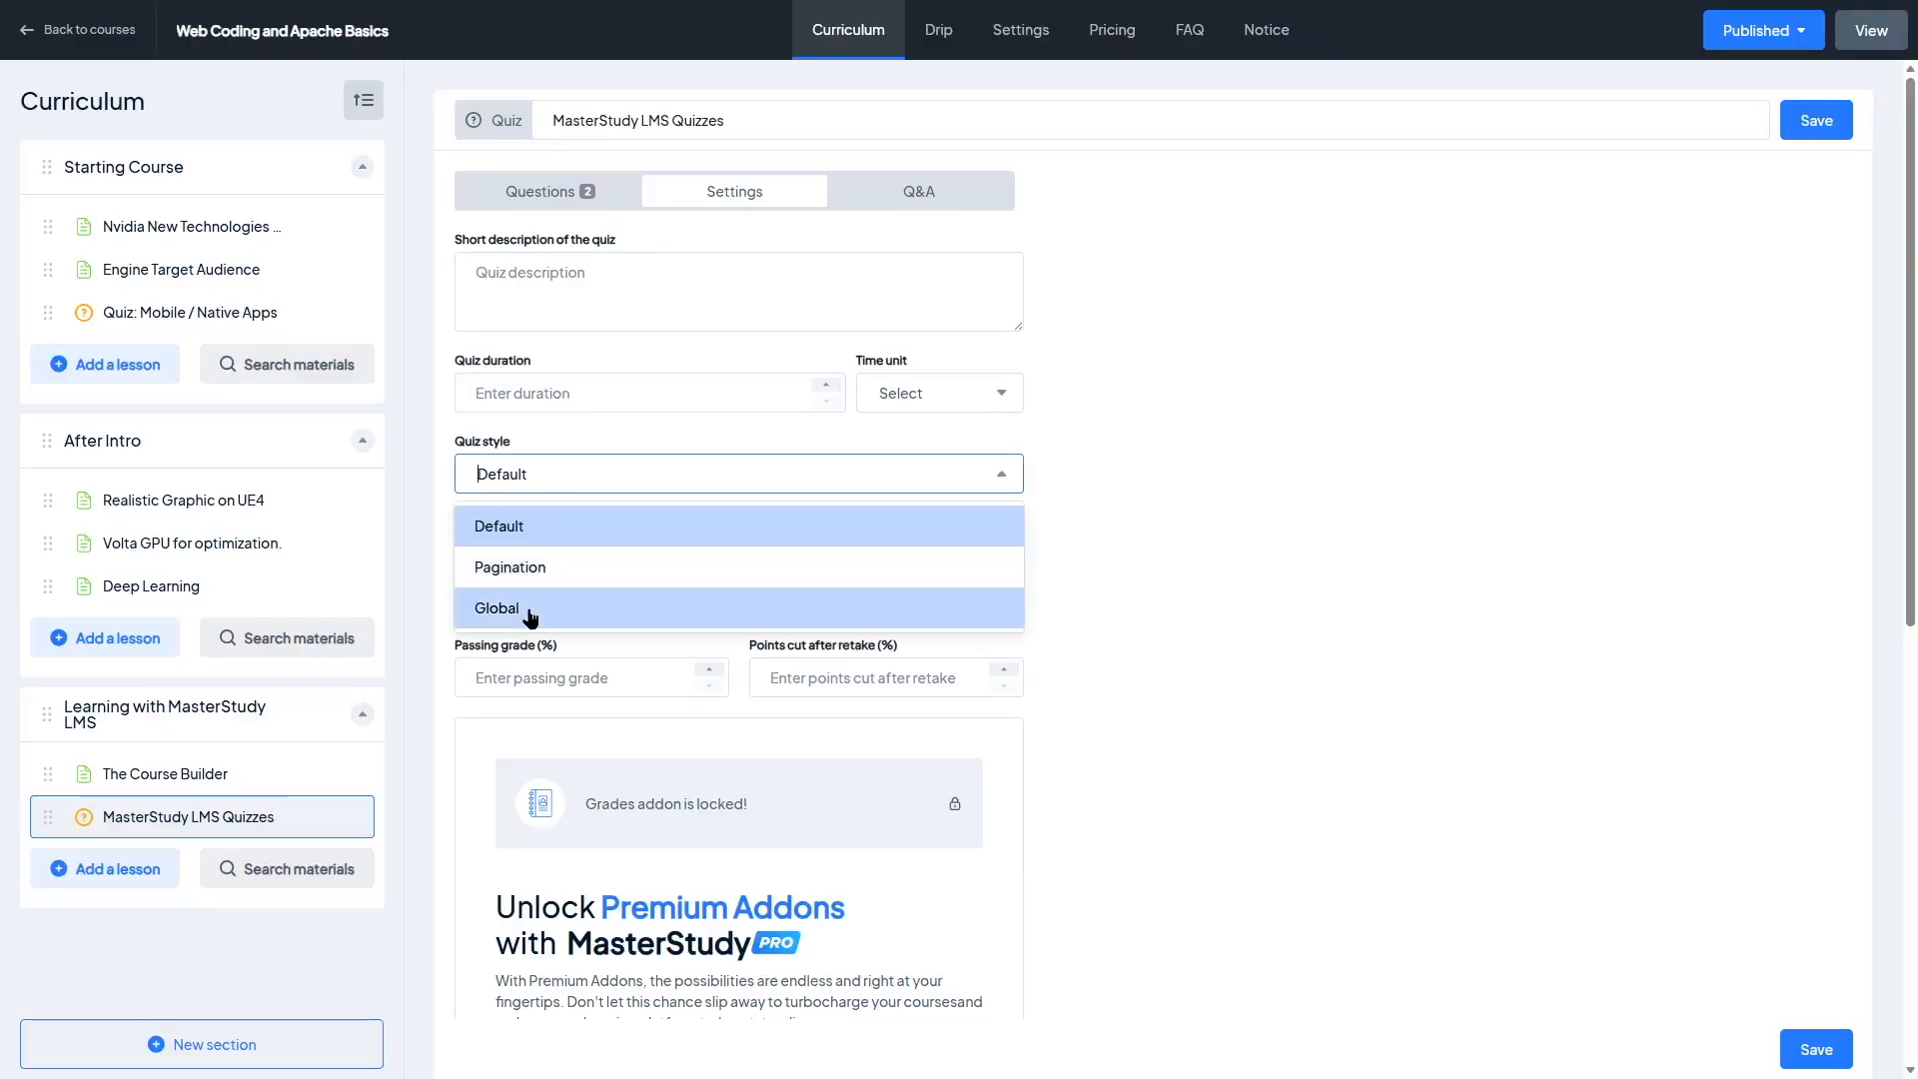
left_click(1307, 543)
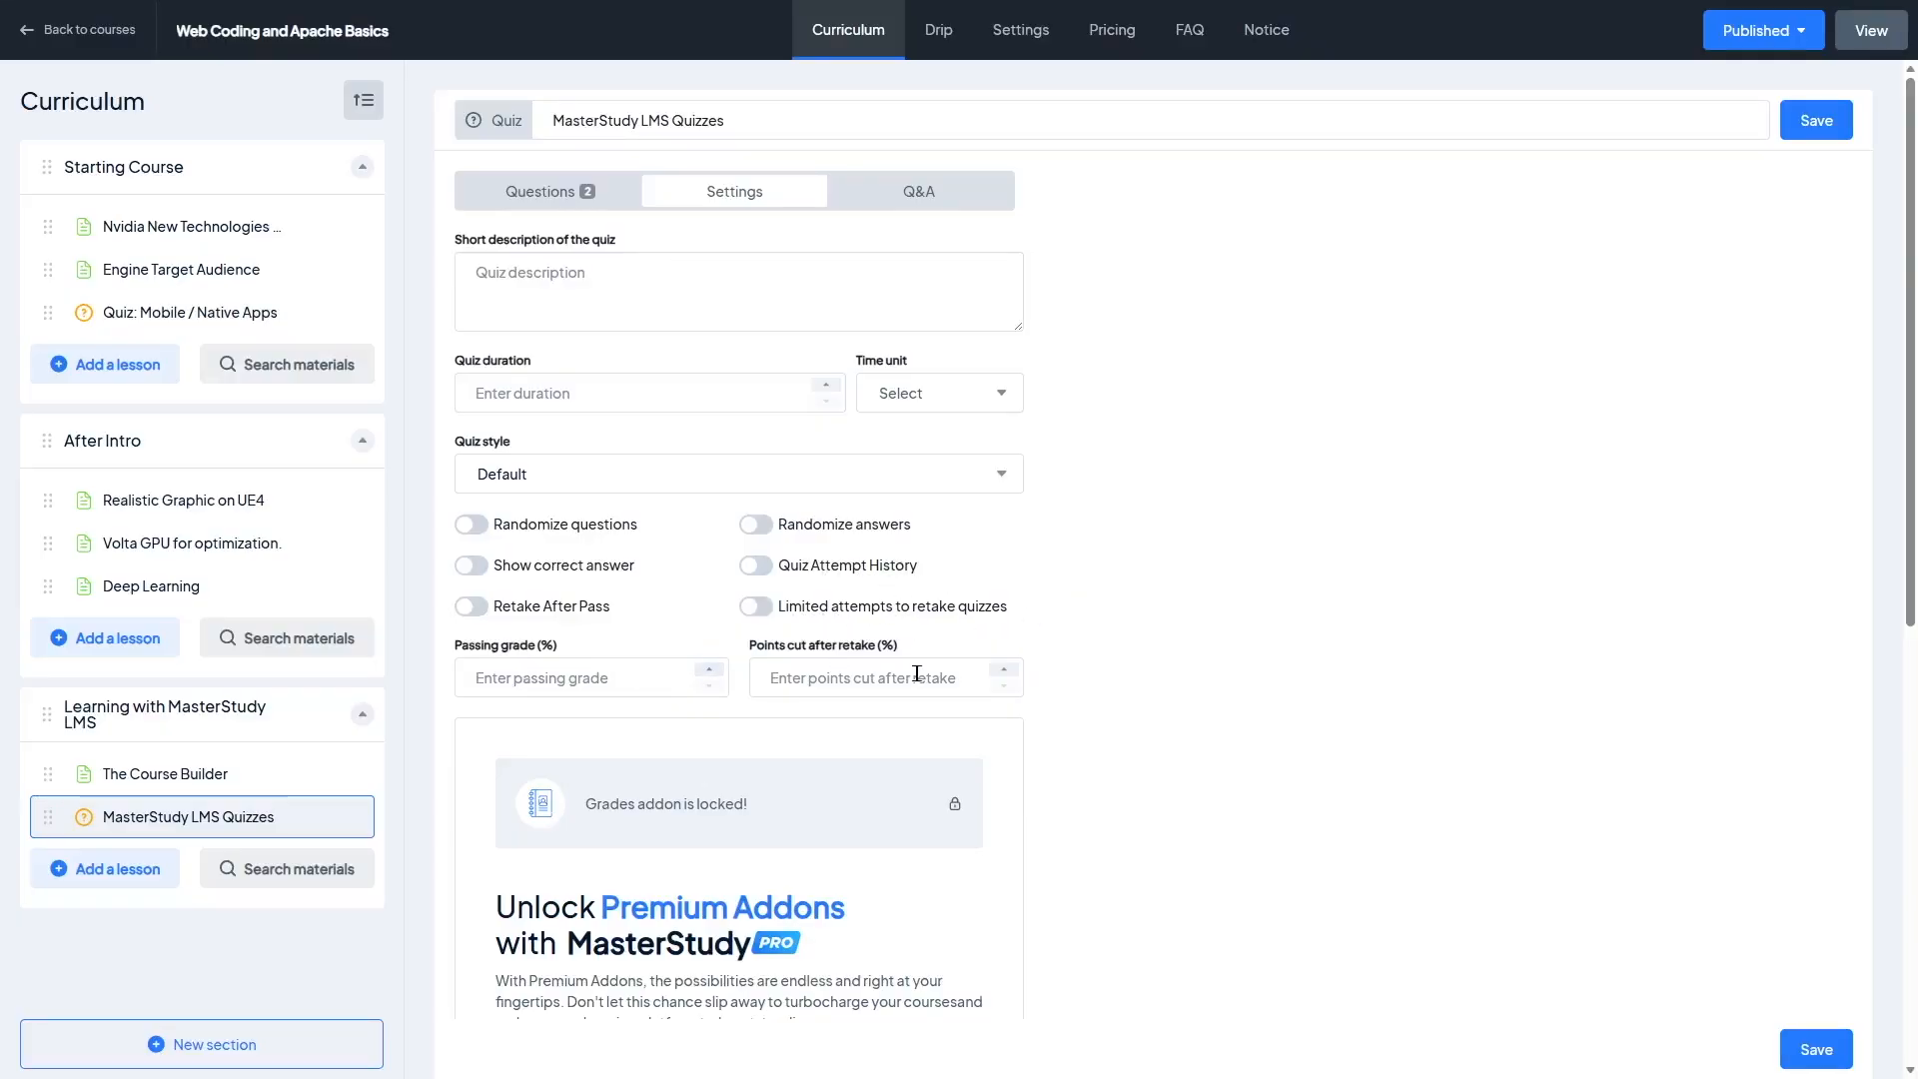
scroll(783, 526, "down", 3)
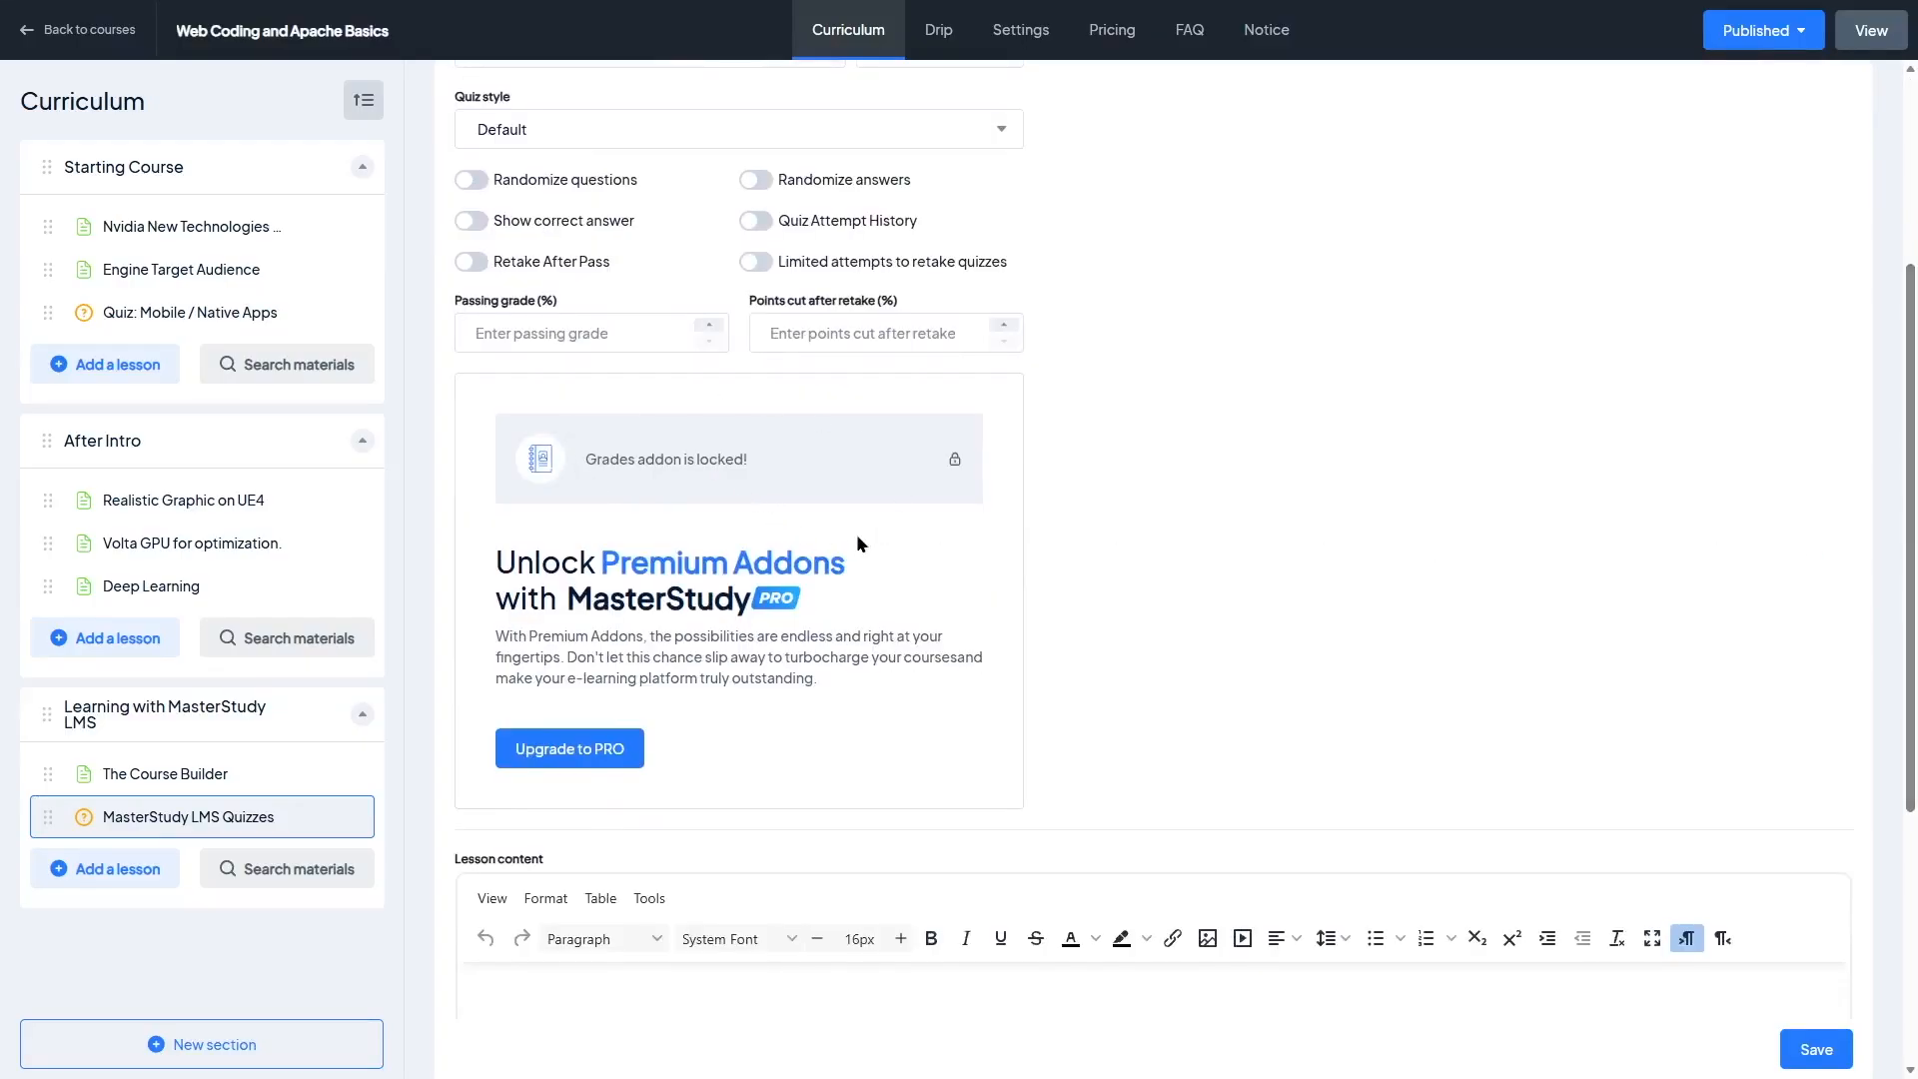
scroll(855, 534, "down", 4)
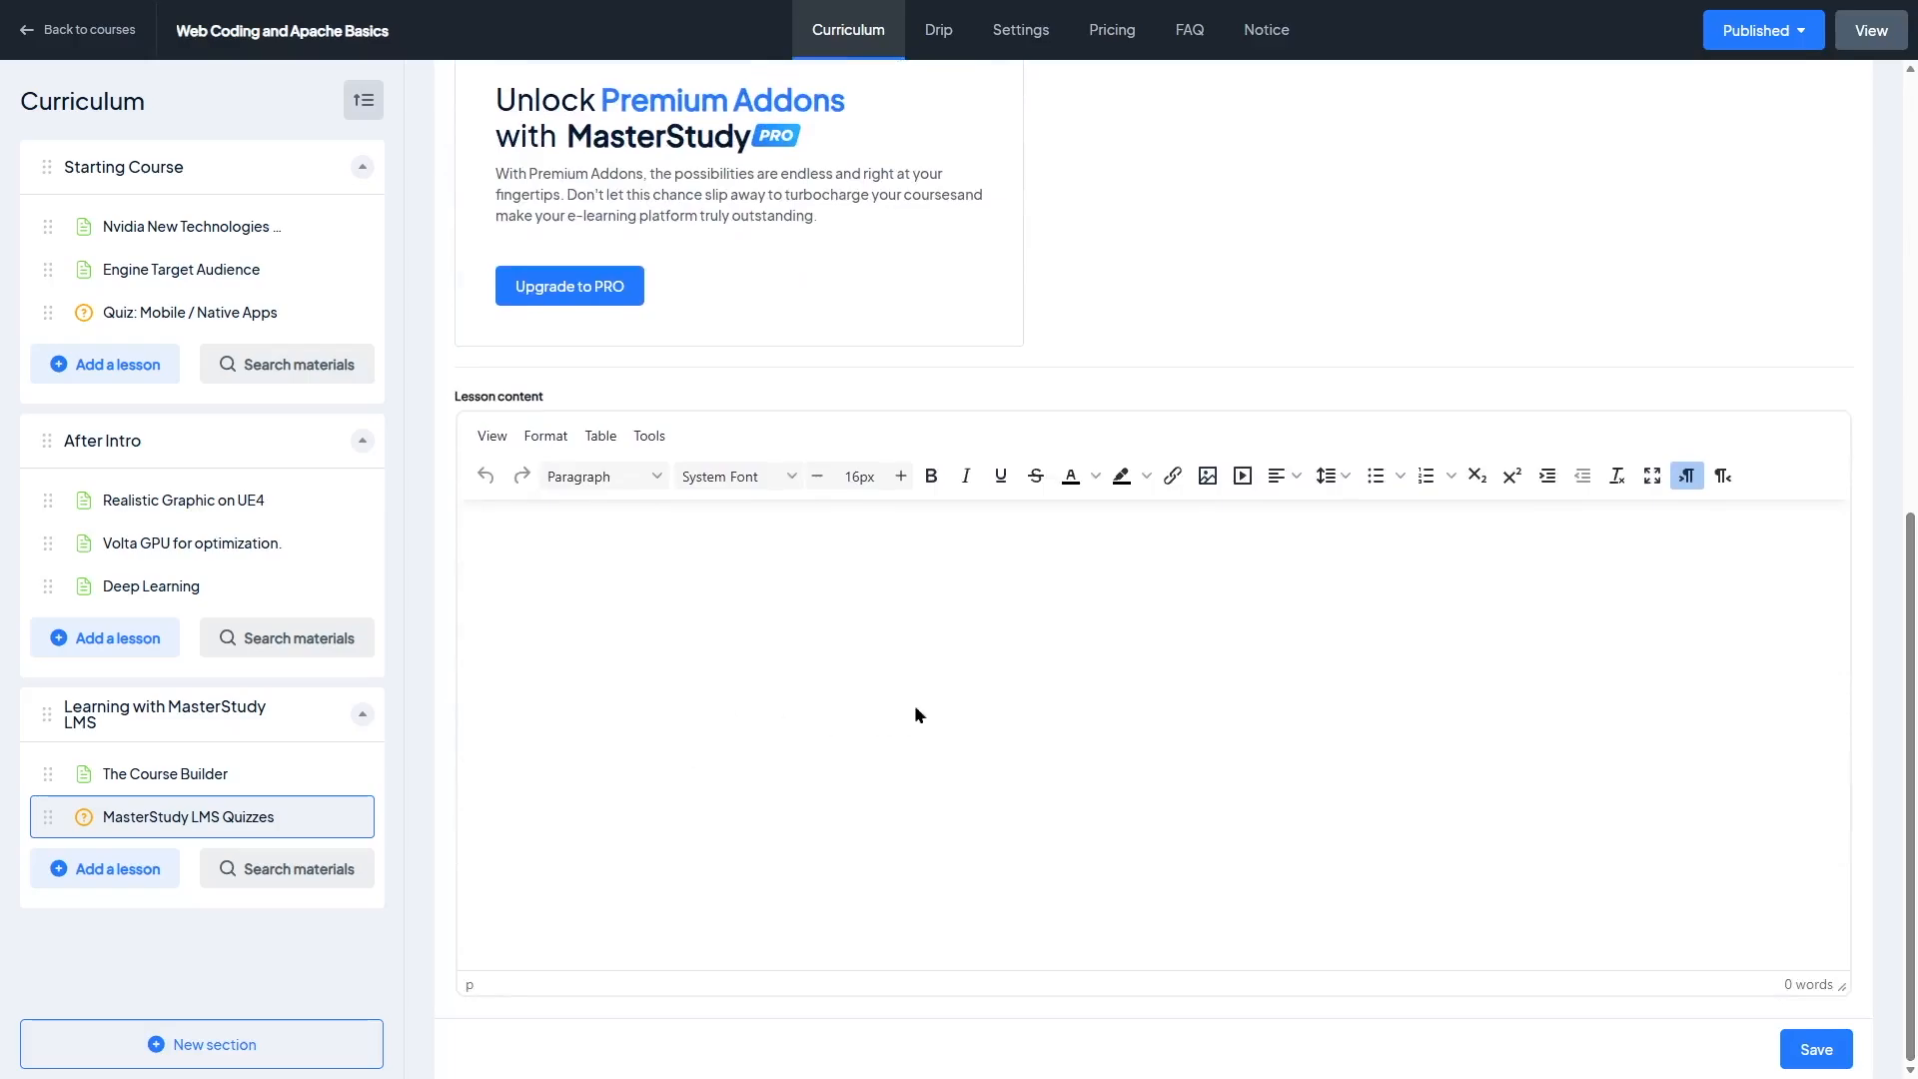
scroll(1665, 697, "up", 7)
left_click(919, 191)
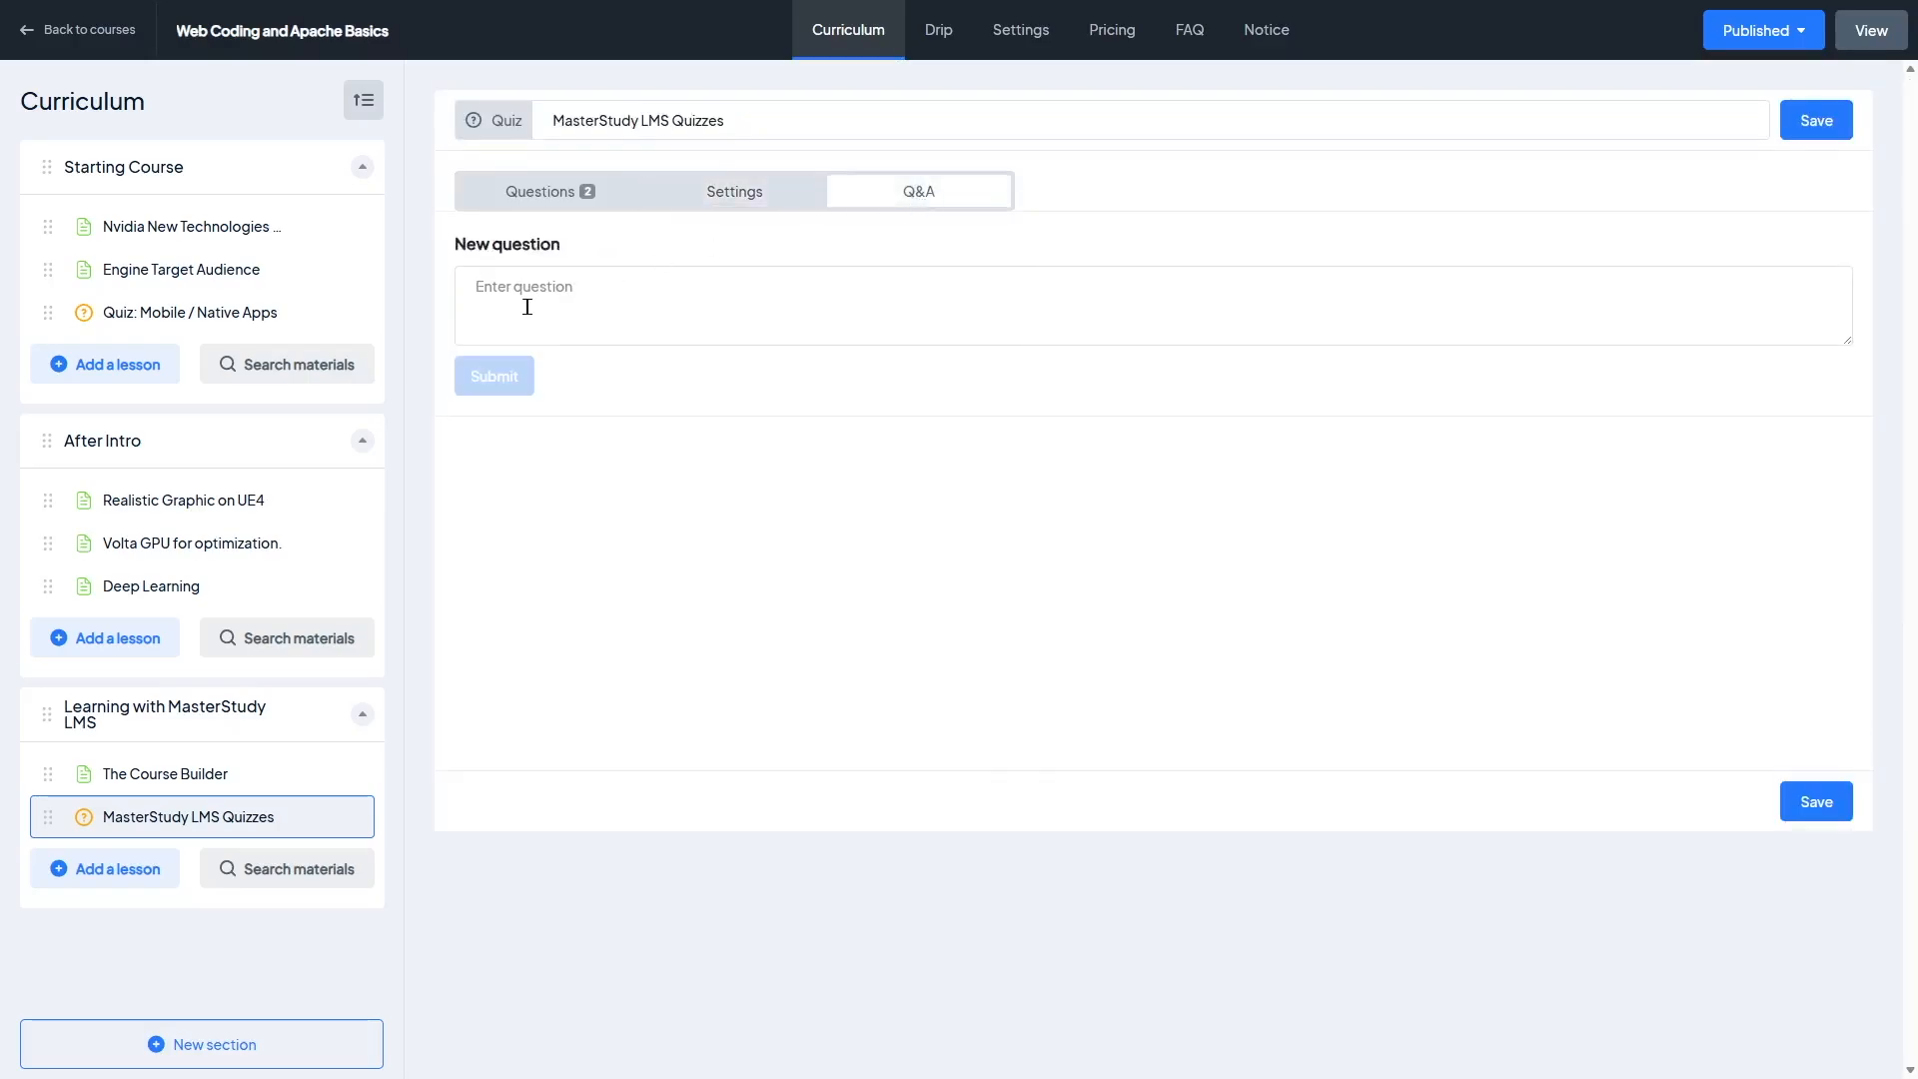
Step: Set the course's level to Beginner in the course settings
left_click(939, 29)
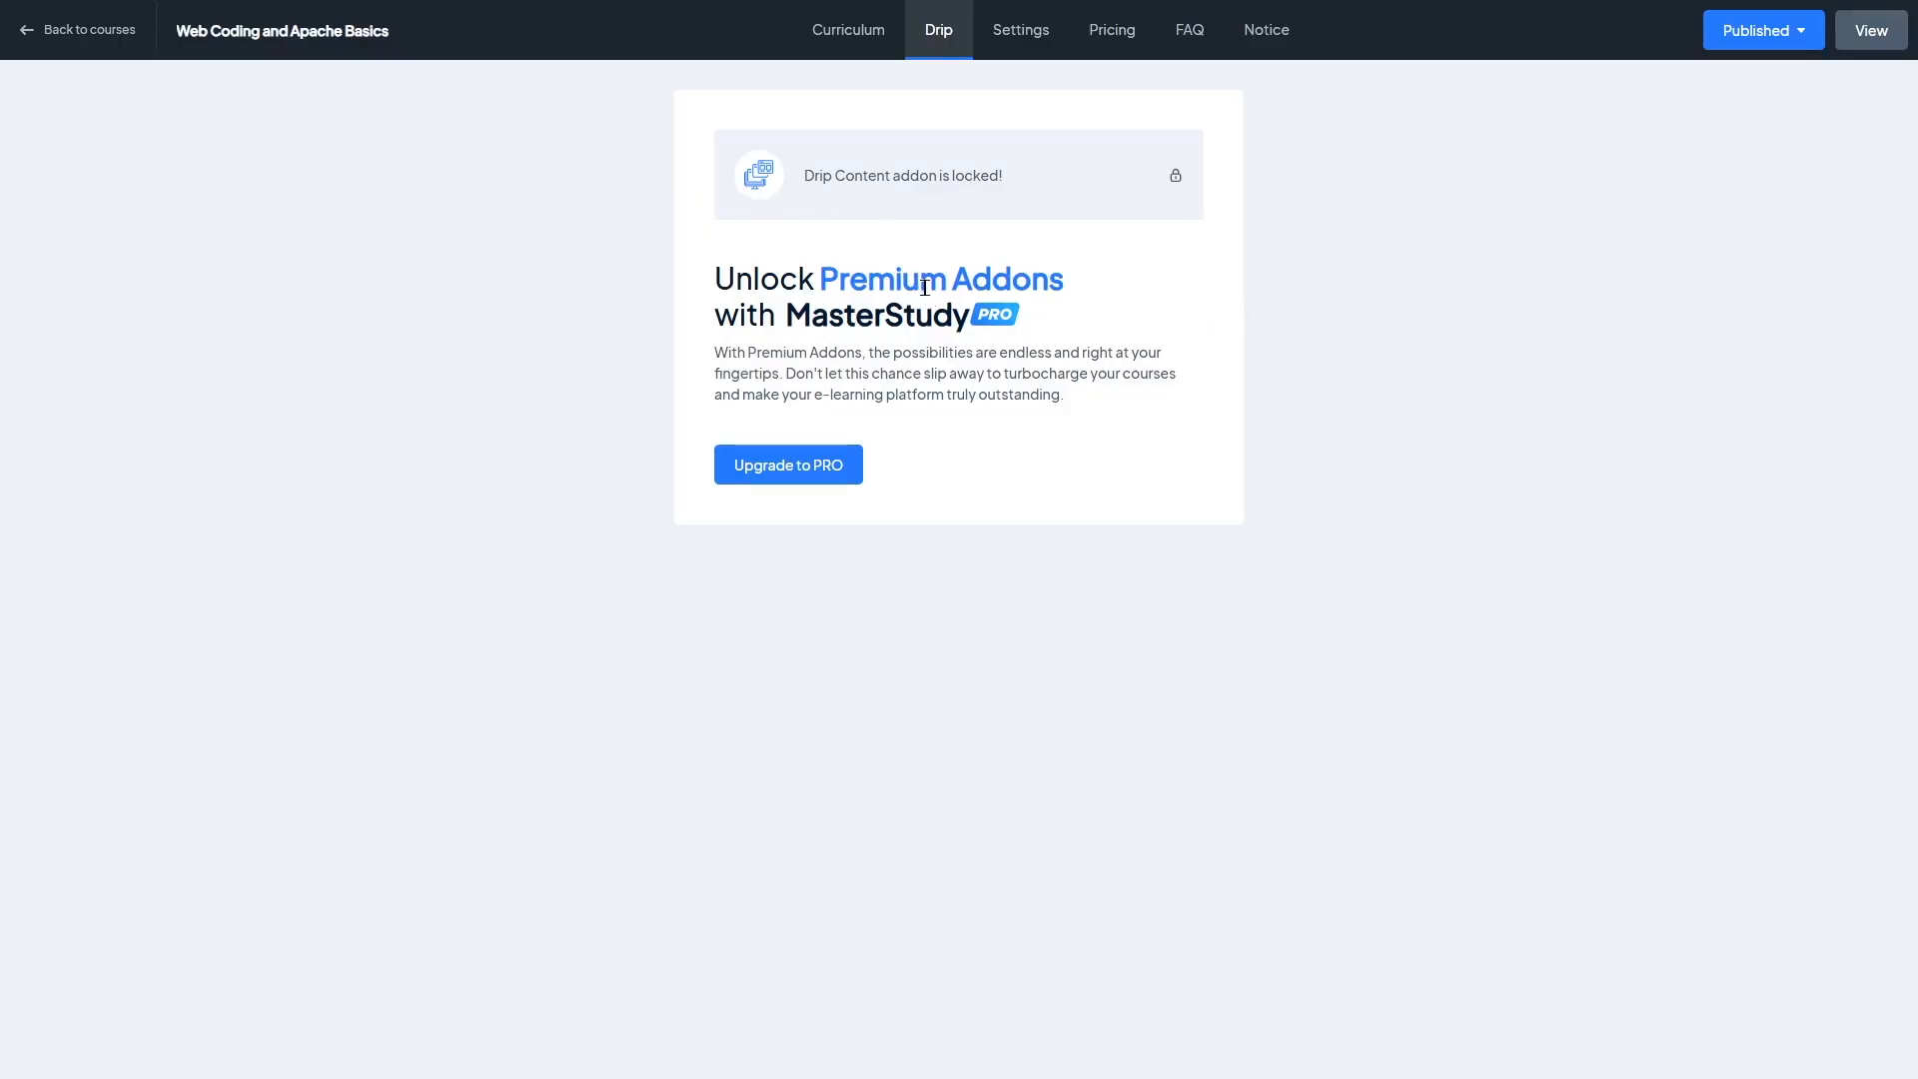
left_click(1018, 36)
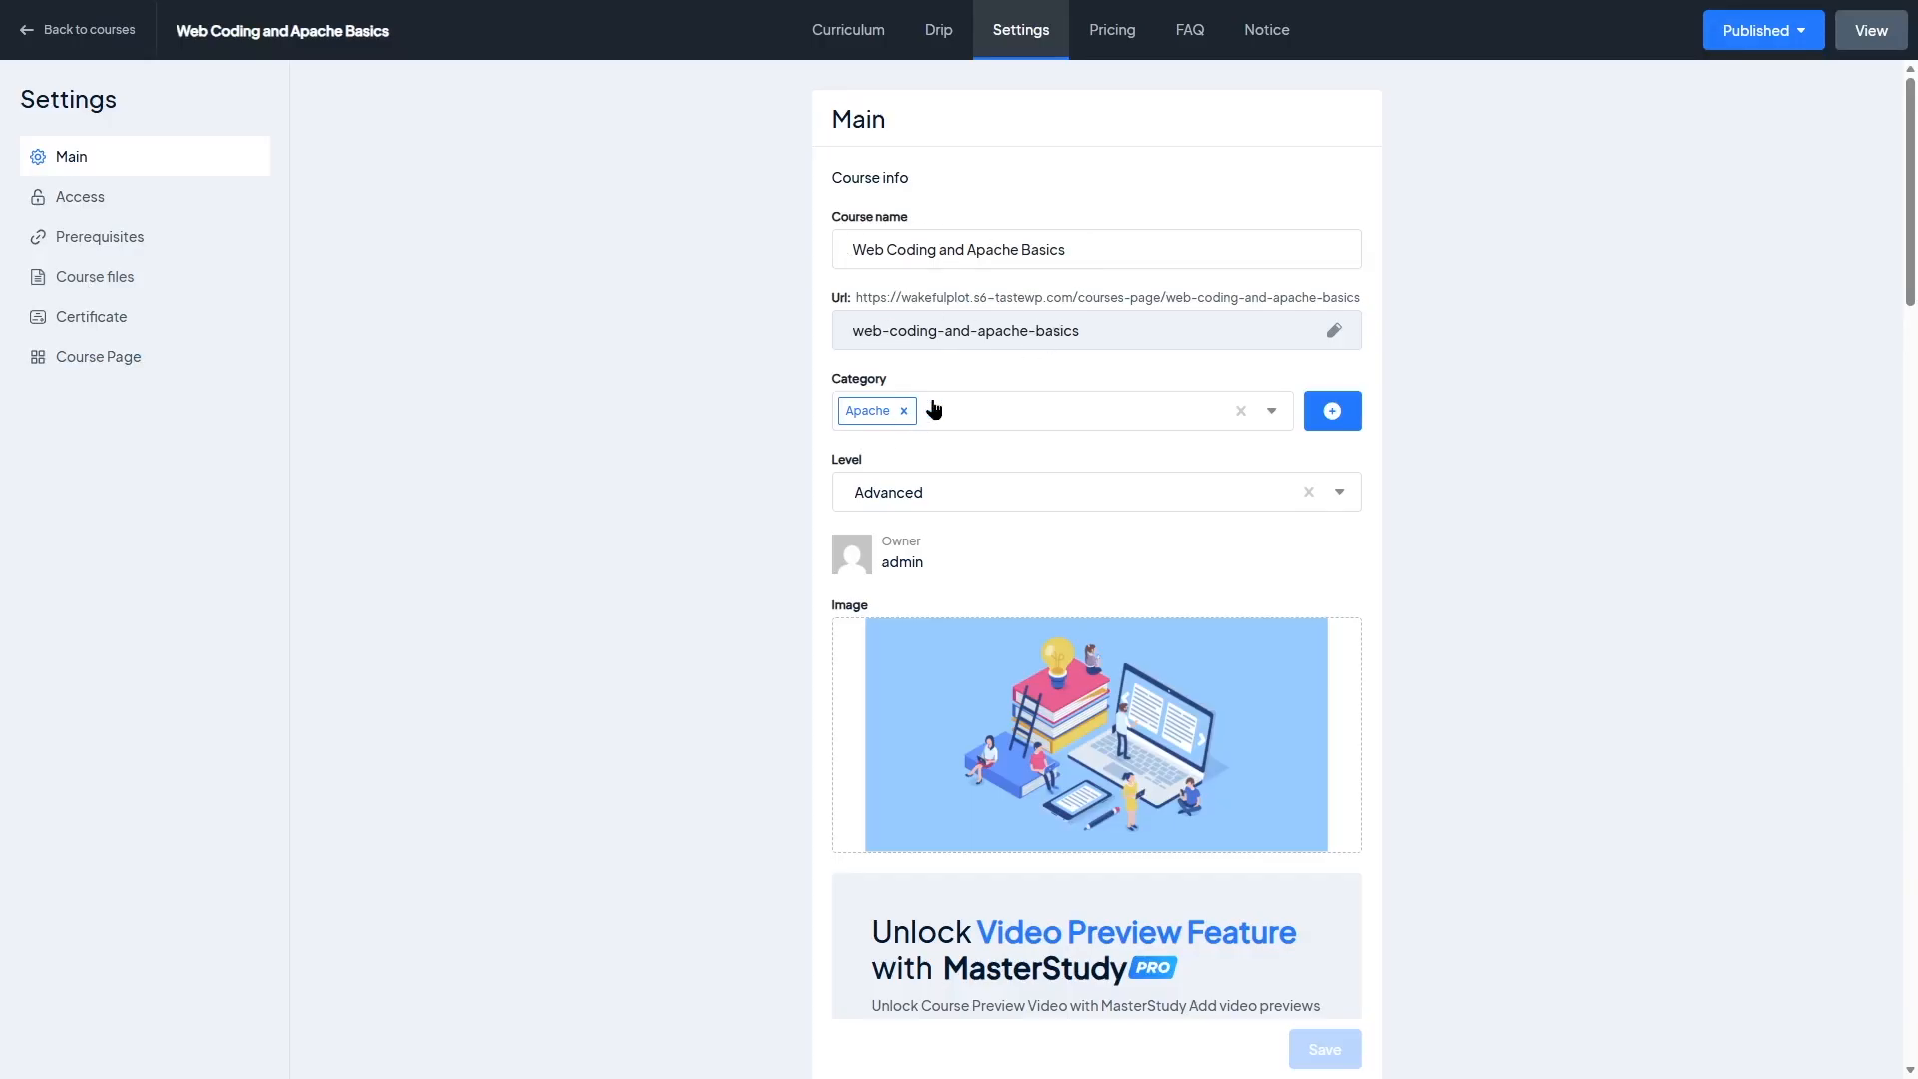
left_click(1184, 492)
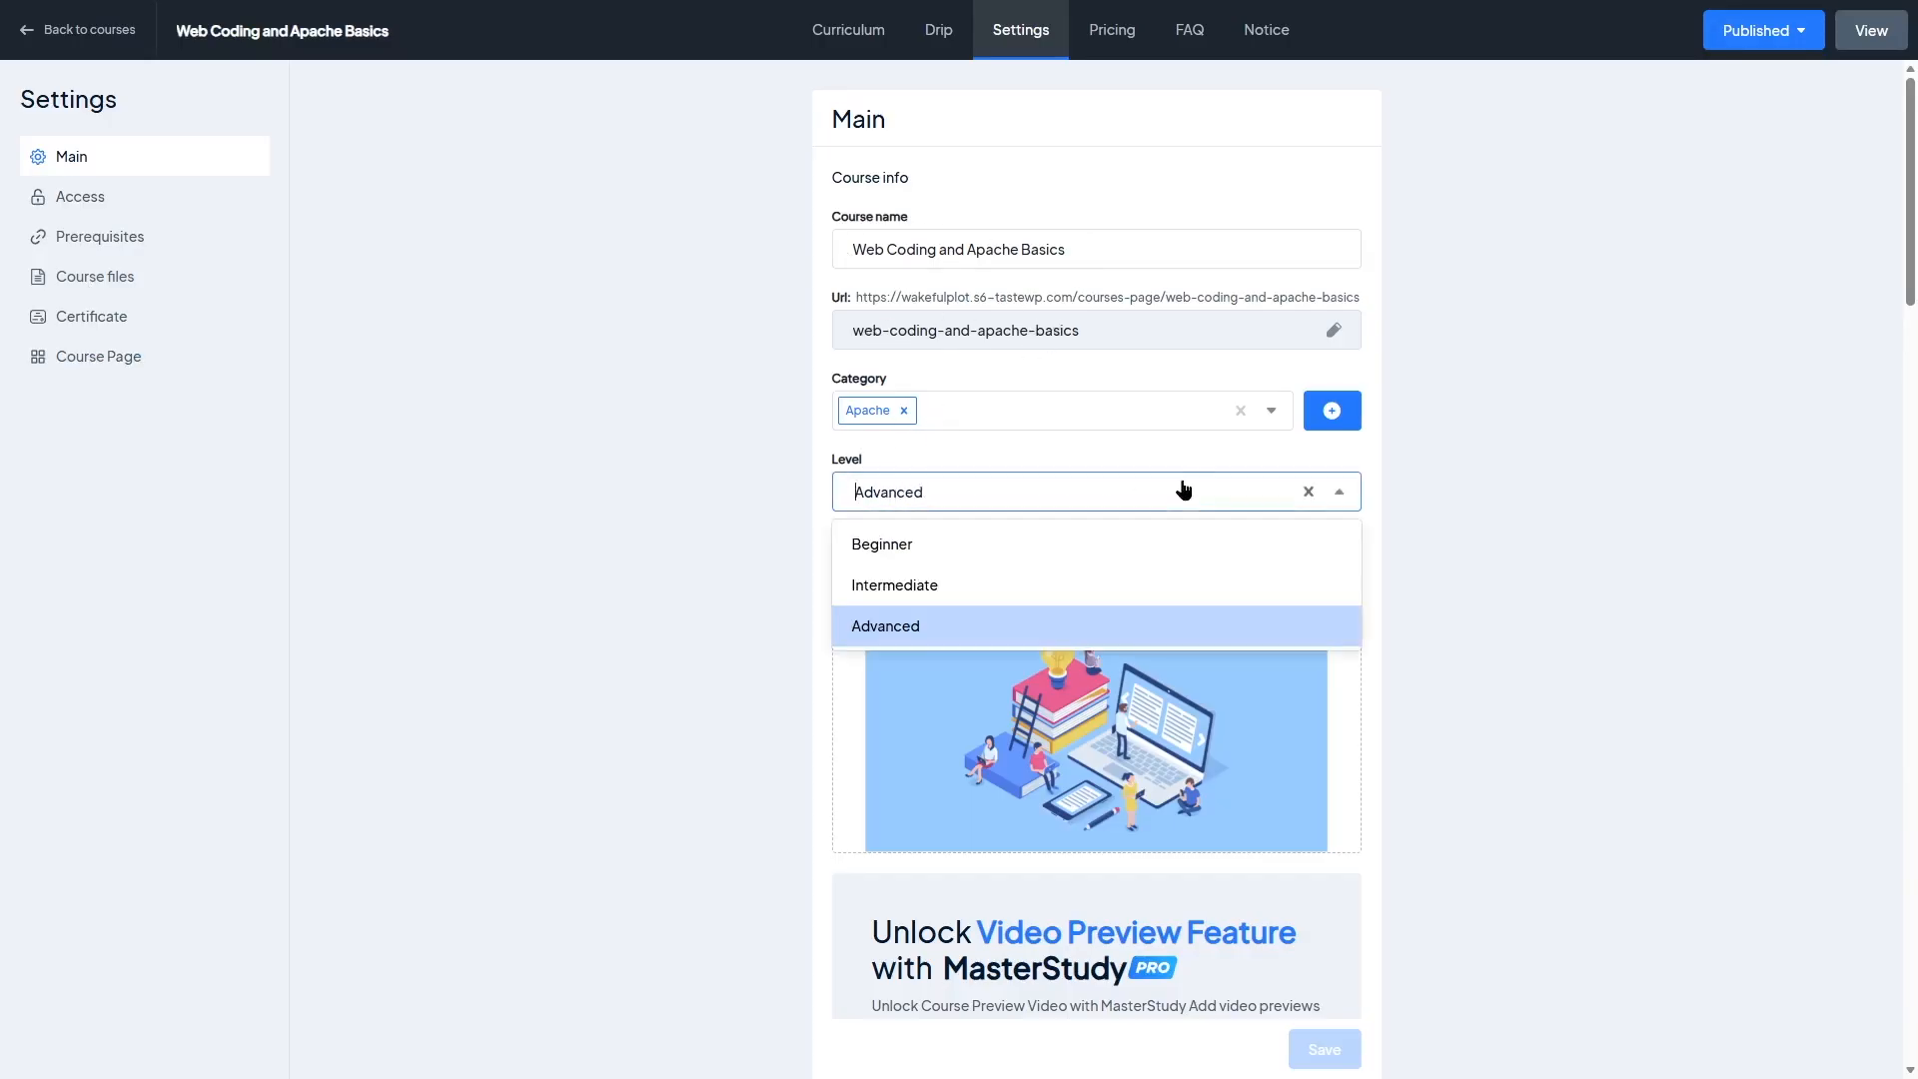
left_click(1132, 550)
Step: Scroll through the course's main settings, including durations, description and course status
scroll(864, 545, "down", 4)
scroll(864, 544, "up", 4)
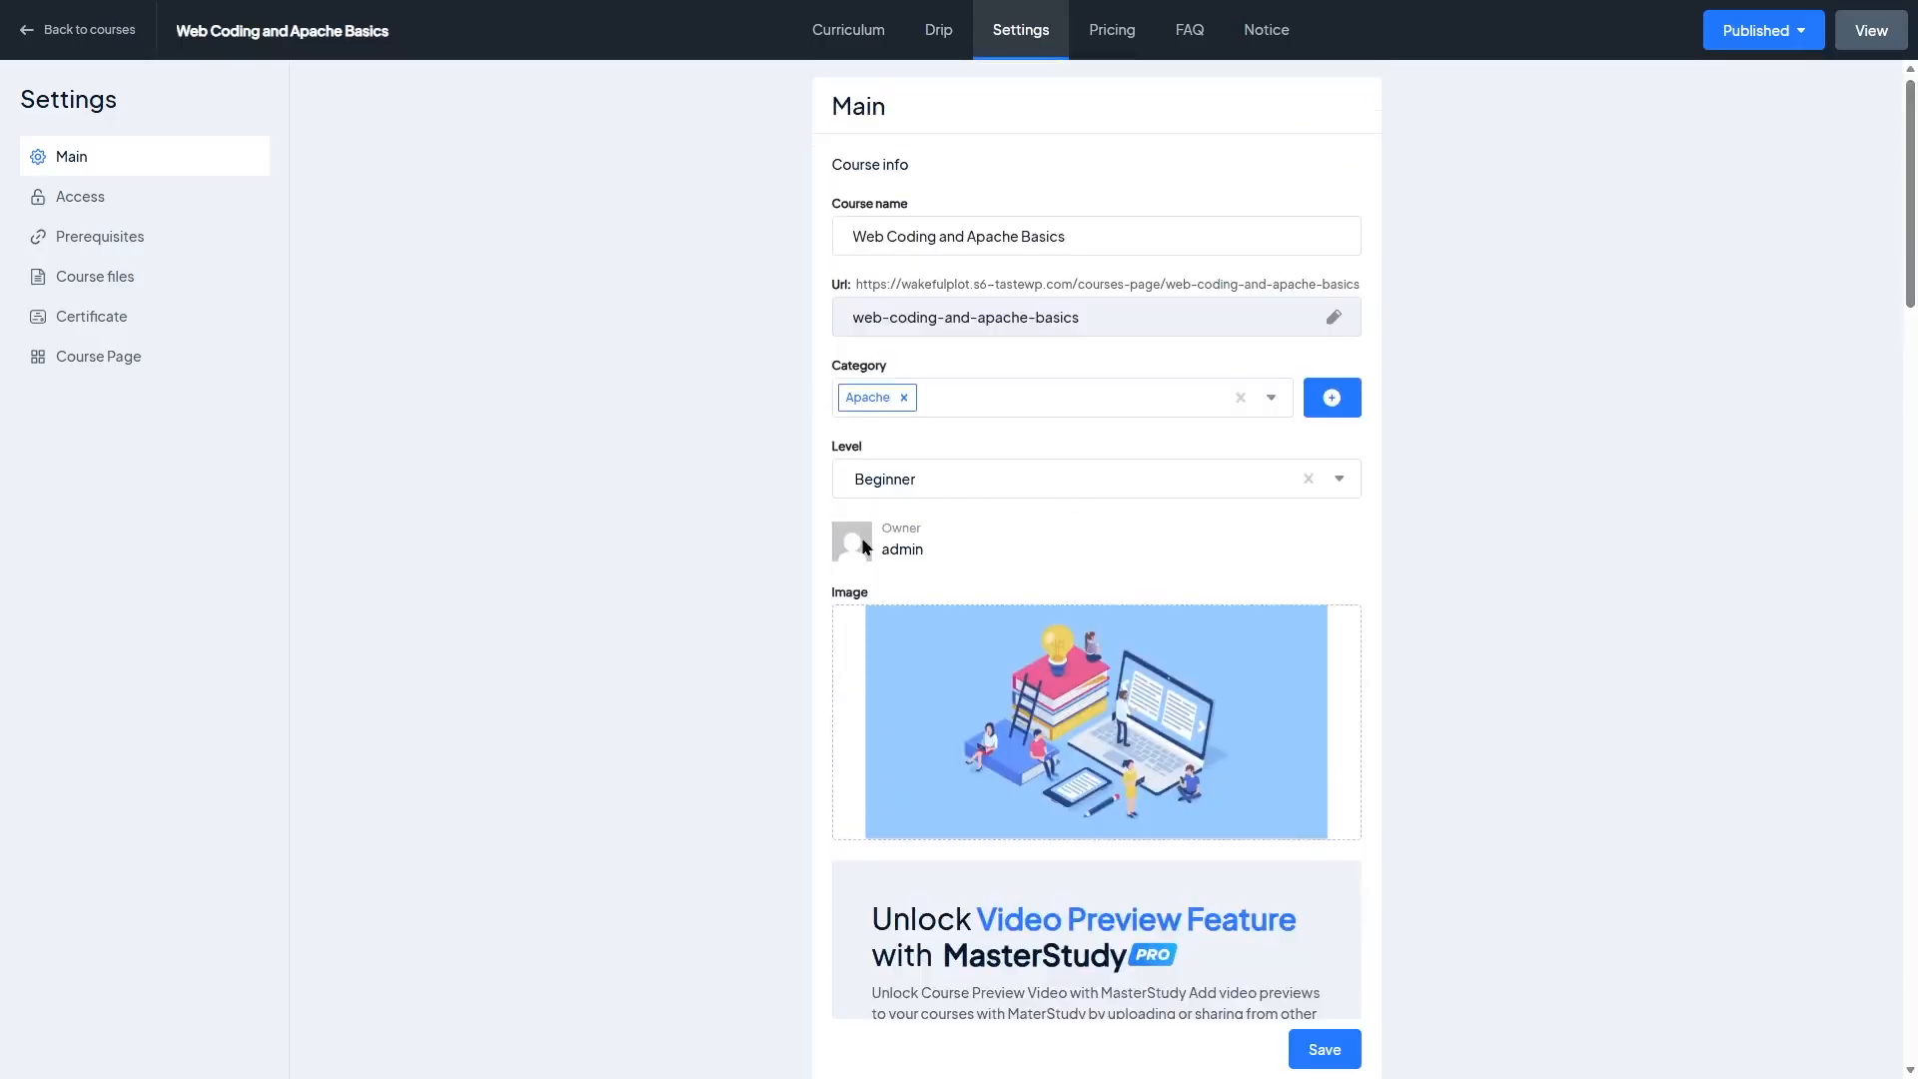
scroll(1226, 426, "down", 5)
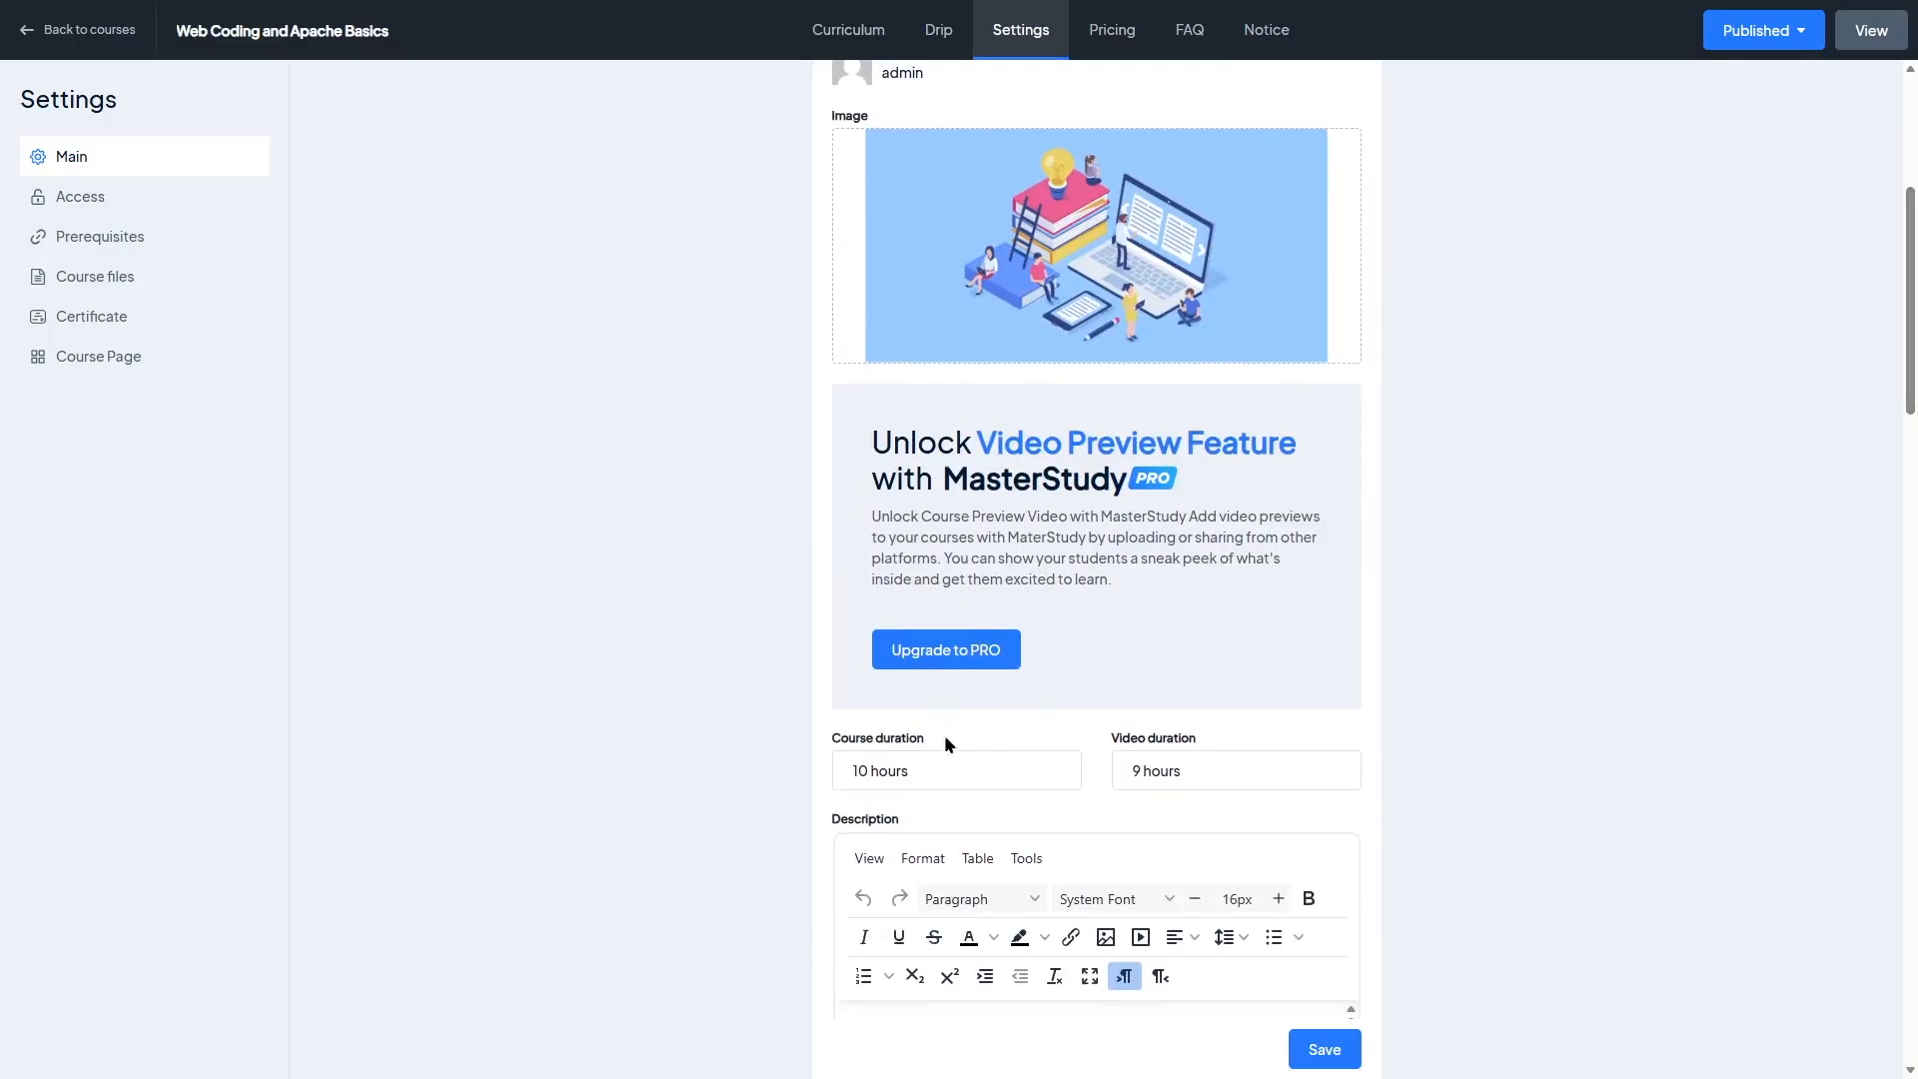
scroll(1190, 778, "down", 9)
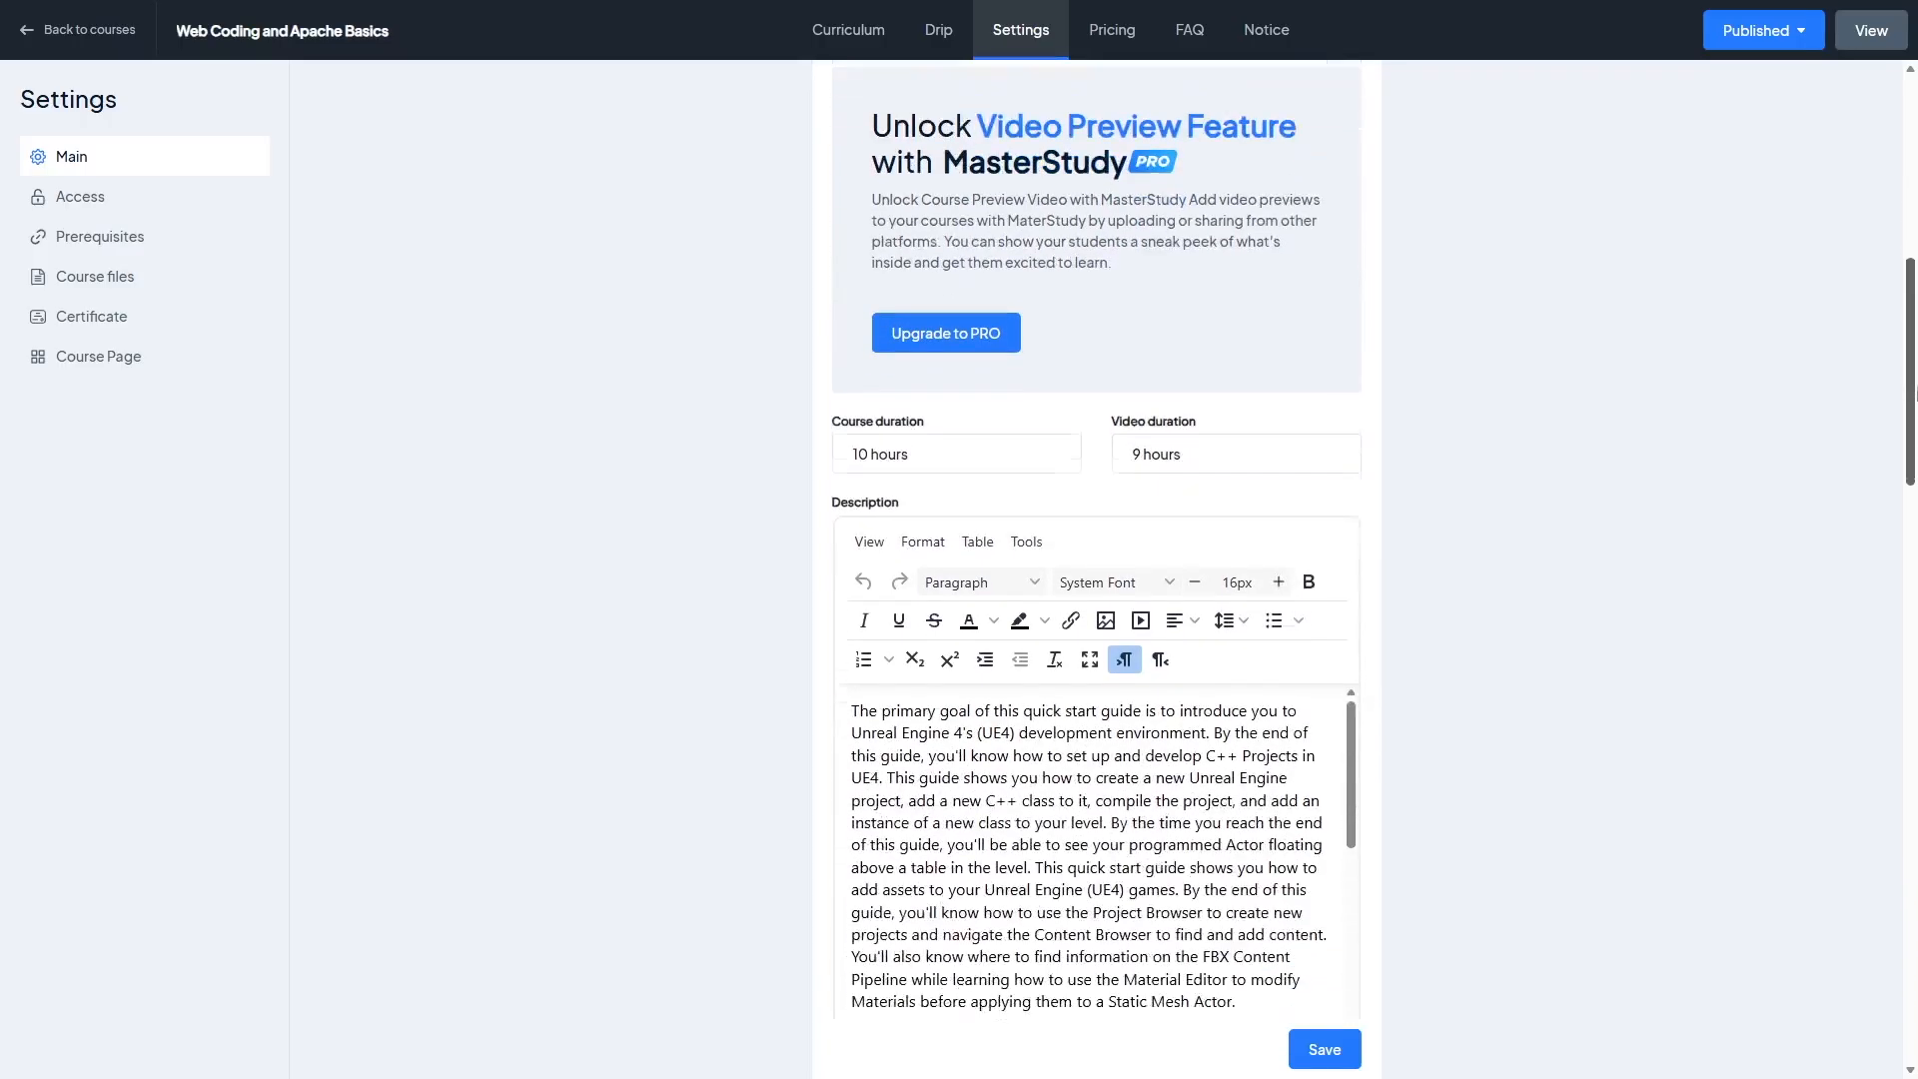
left_click_drag(1911, 550, 1916, 940)
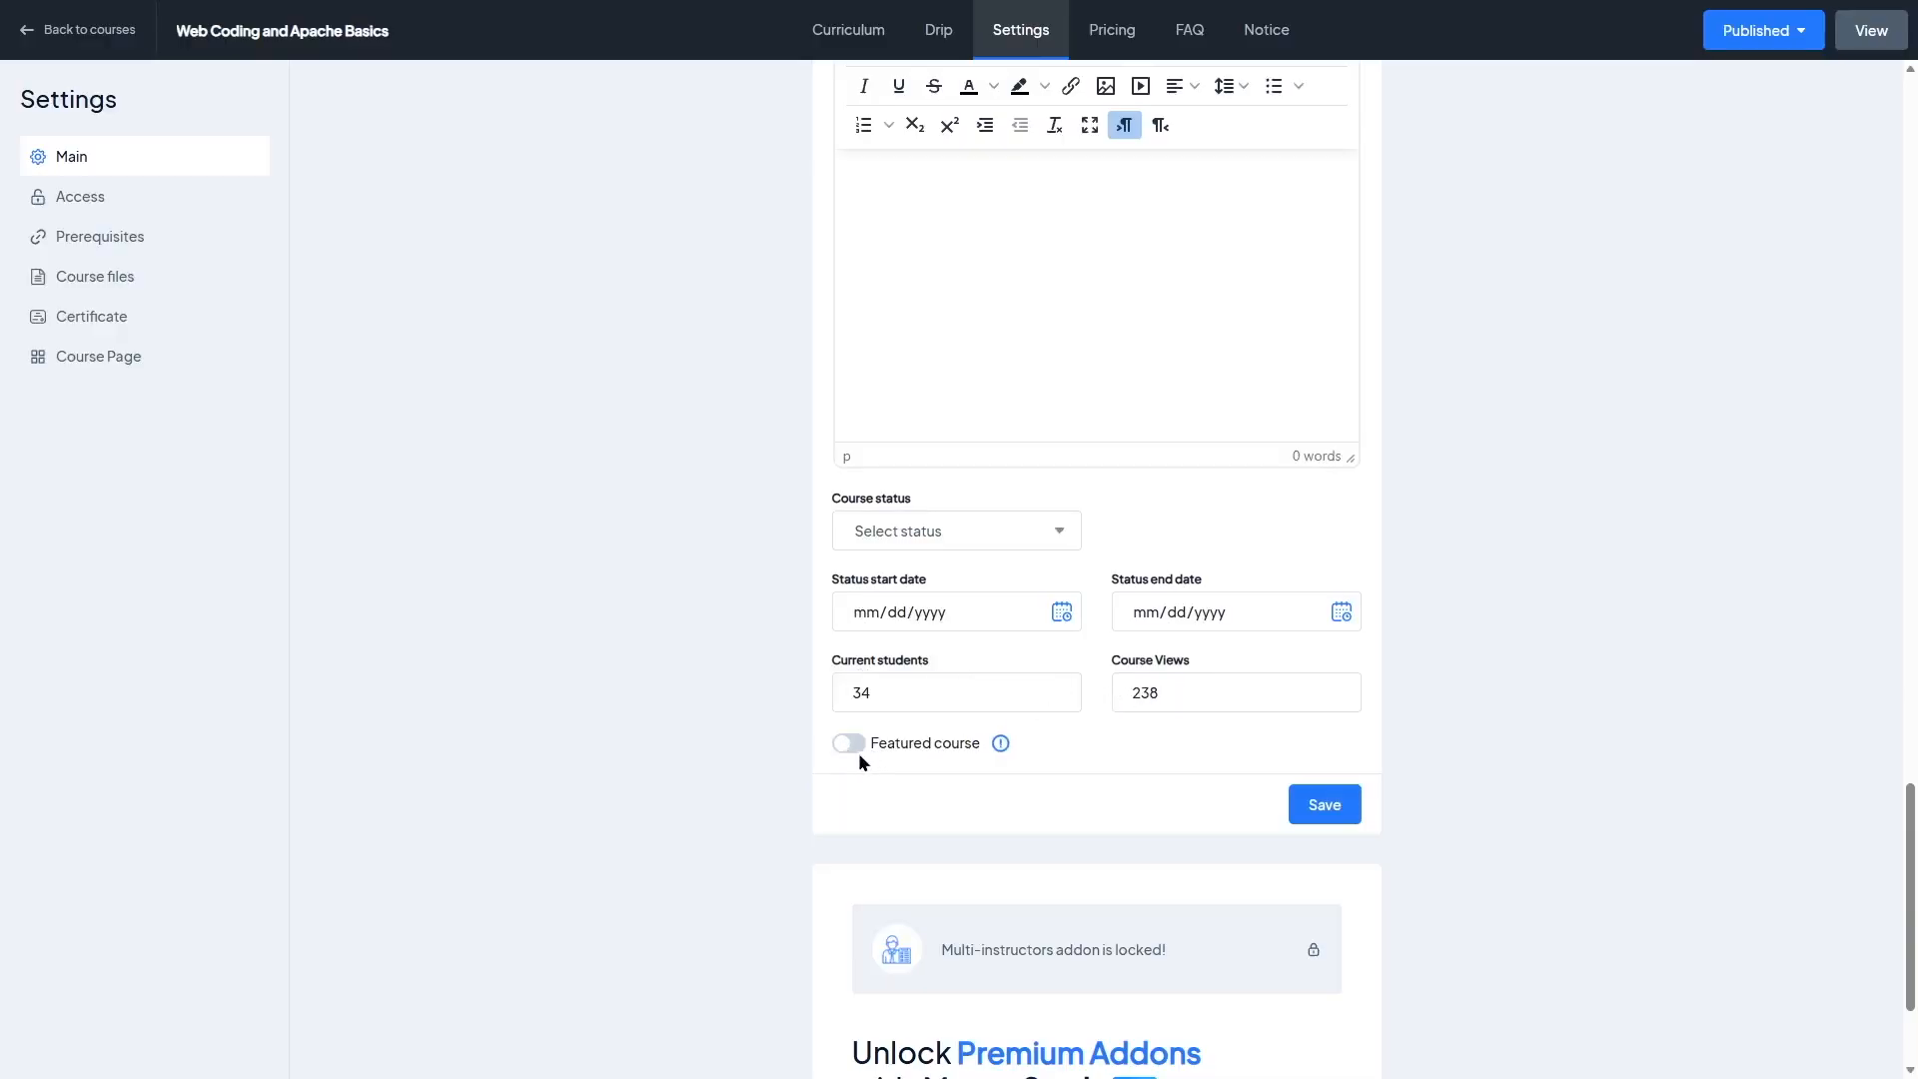
scroll(955, 557, "down", 2)
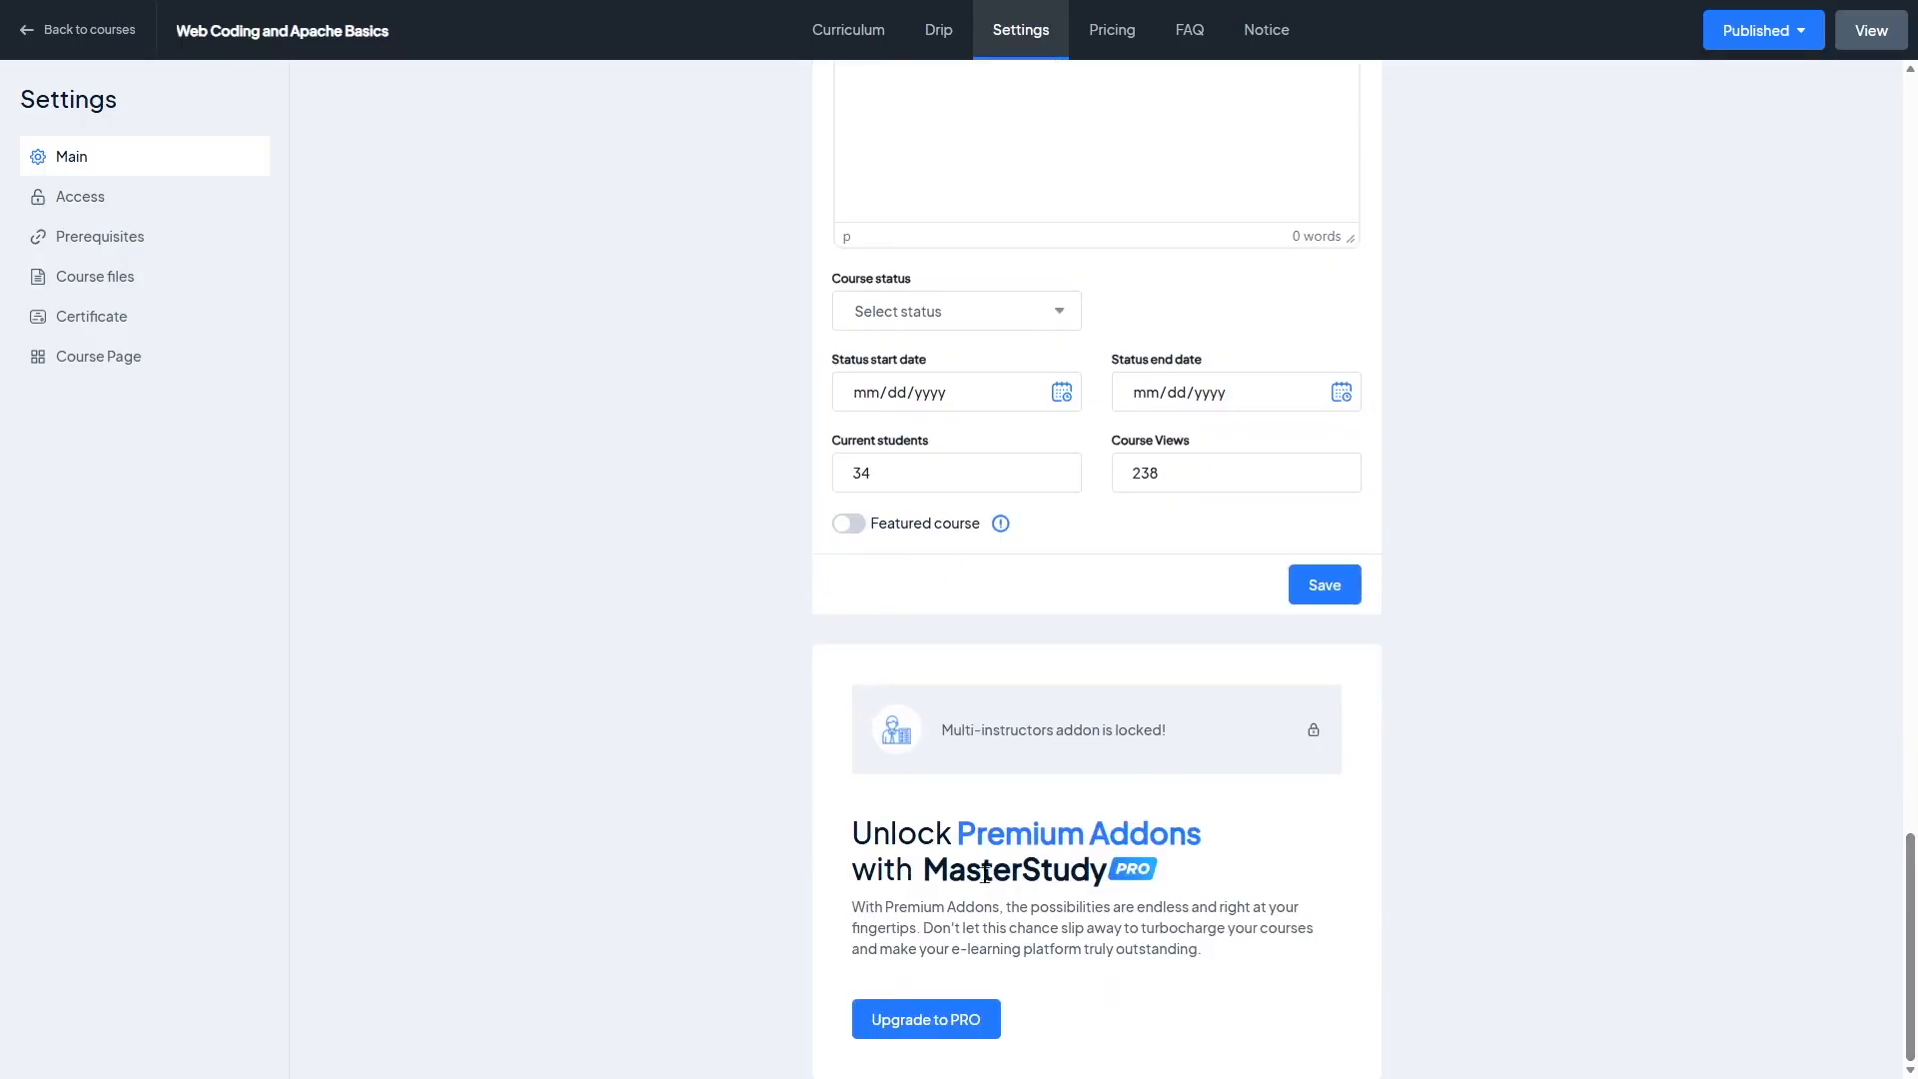
Step: Browse the Access, Prerequisites, Course files, Certificate and Course Page settings sections
left_click(86, 205)
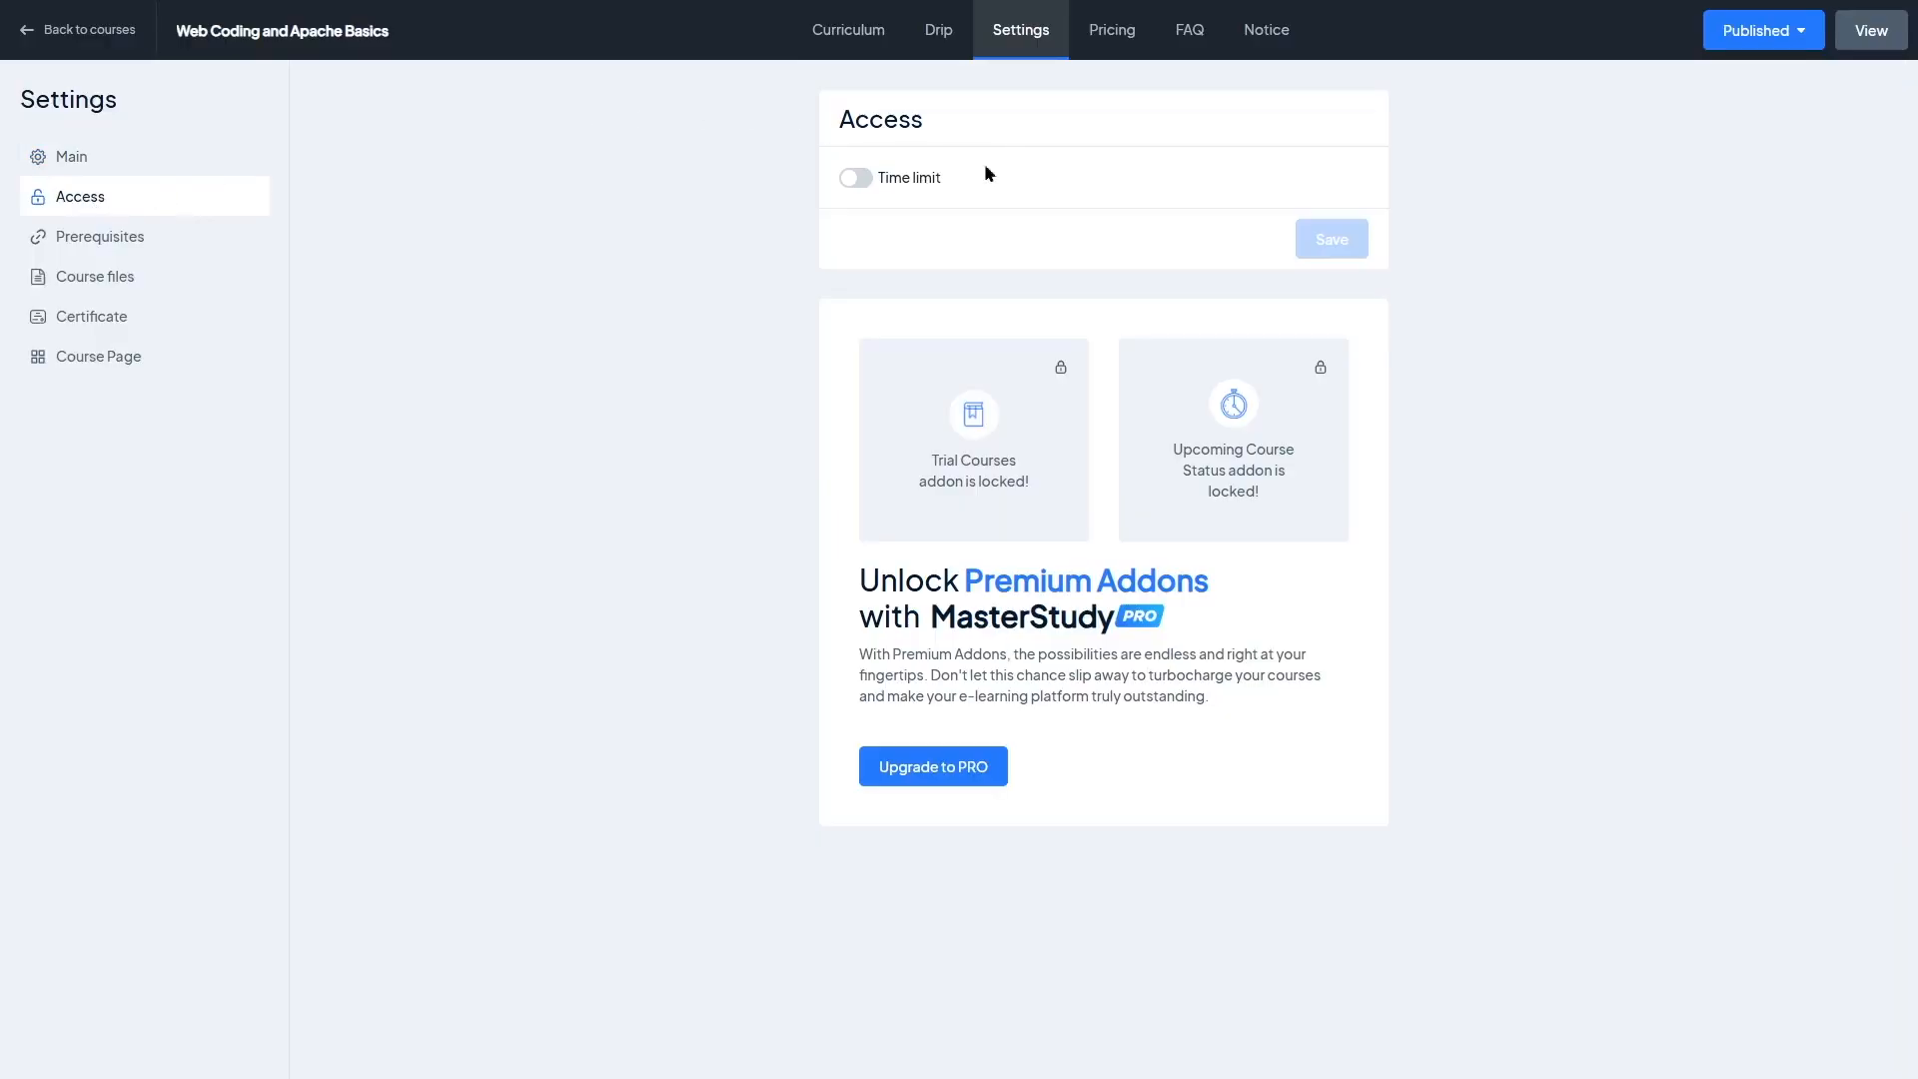
left_click(855, 180)
left_click(857, 182)
left_click(245, 246)
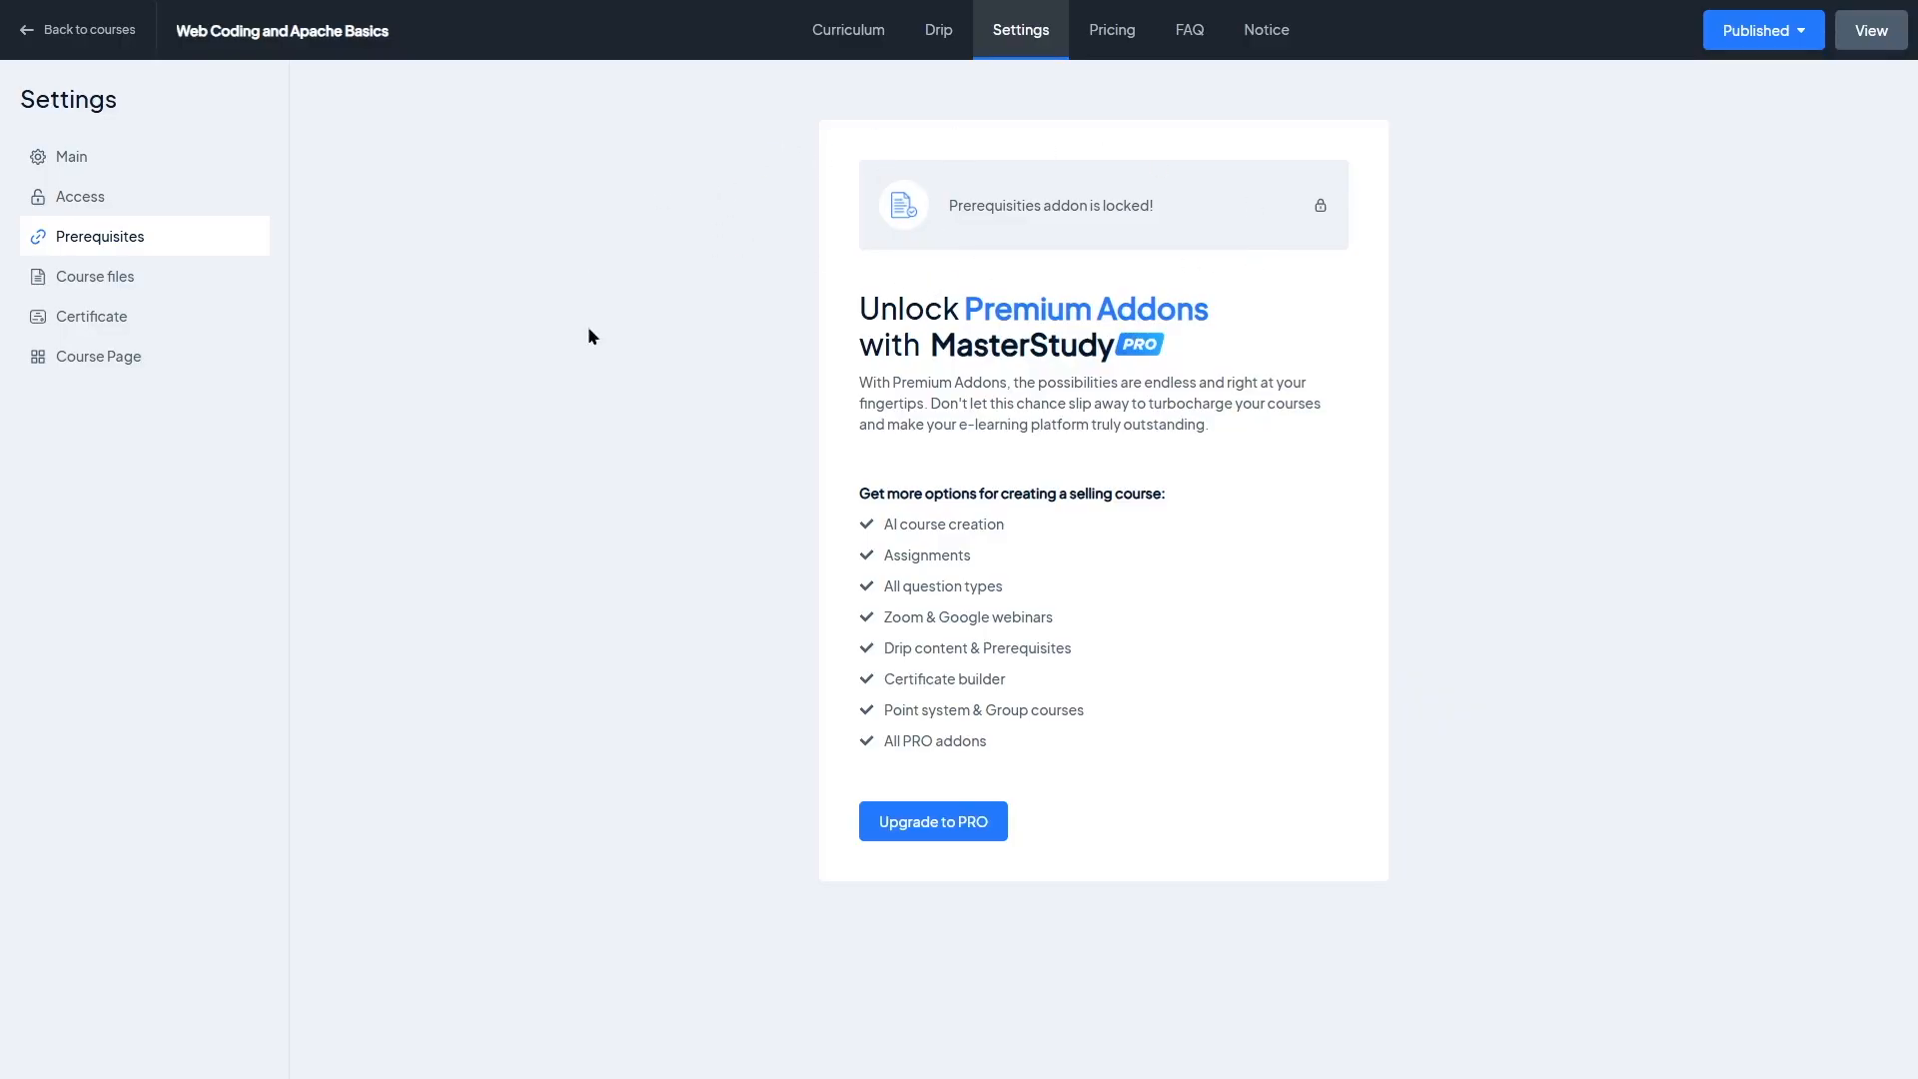
left_click(170, 282)
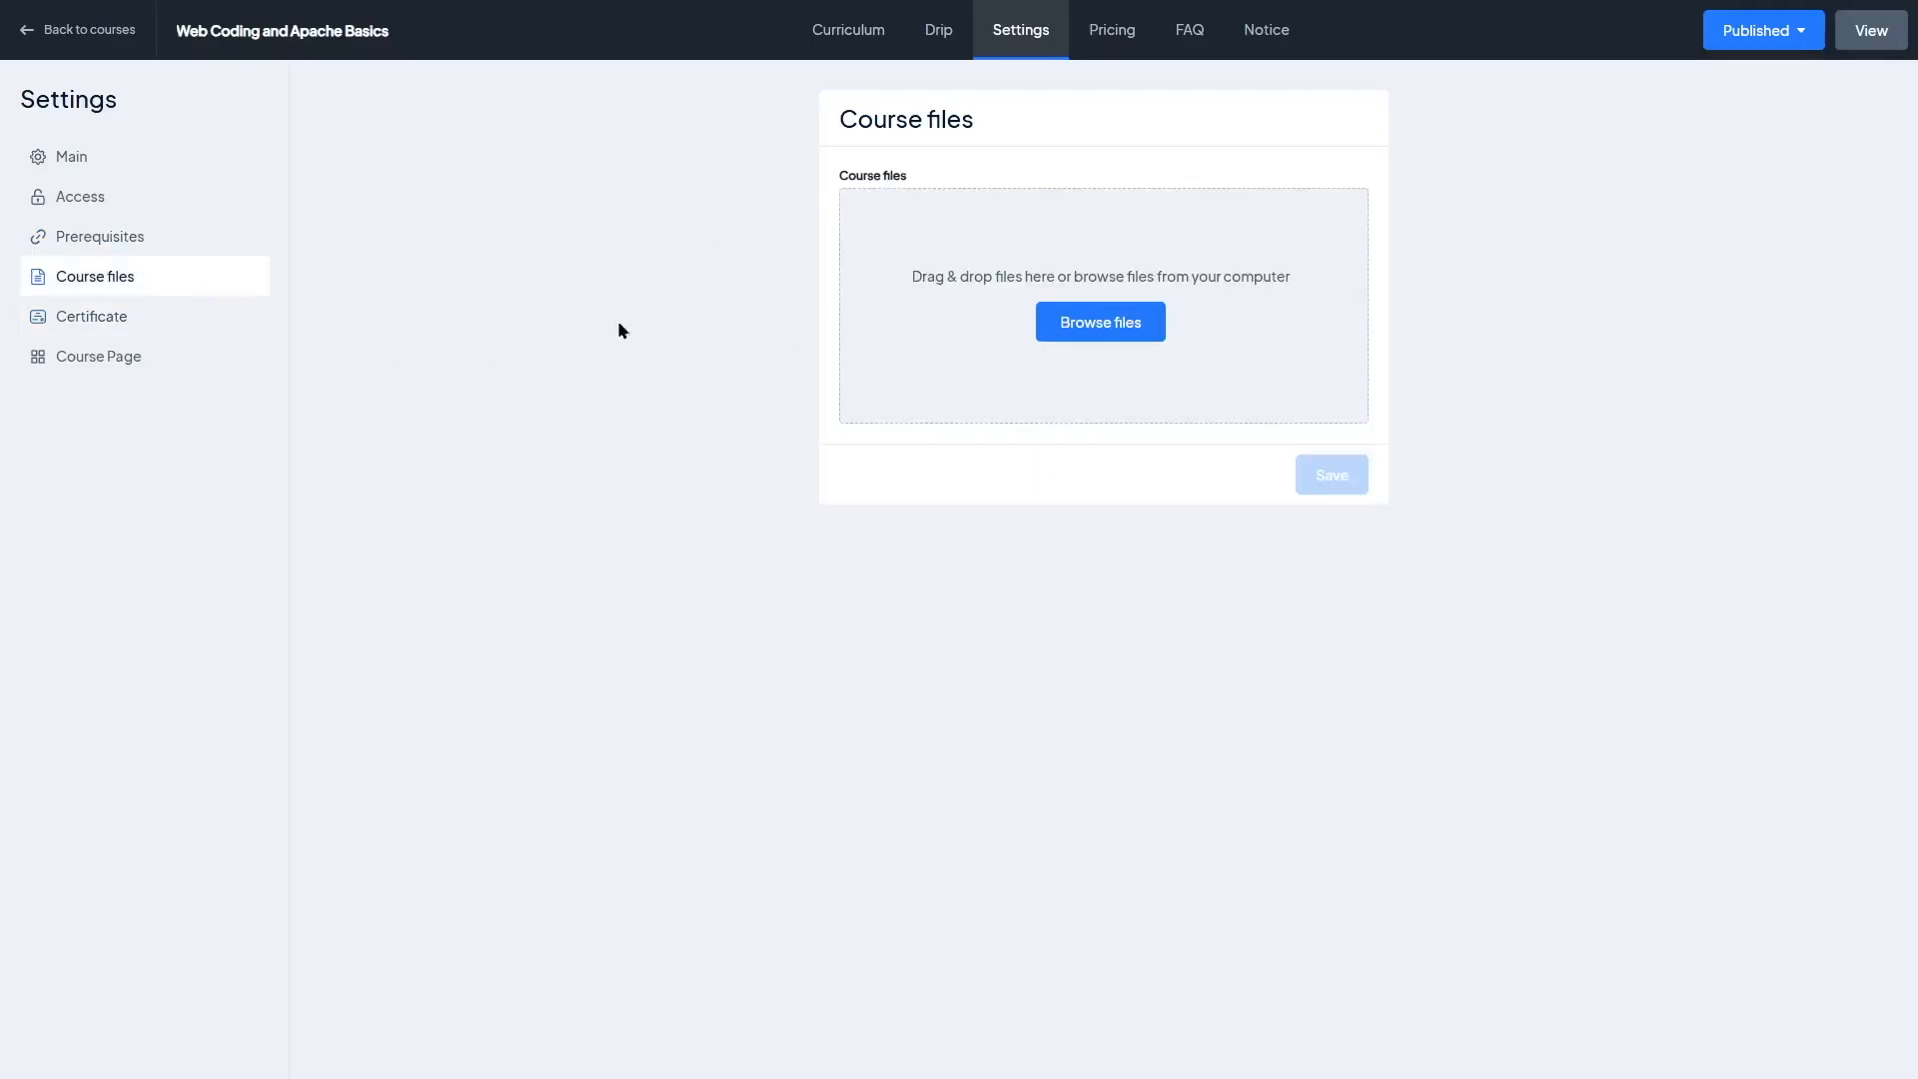
left_click(165, 330)
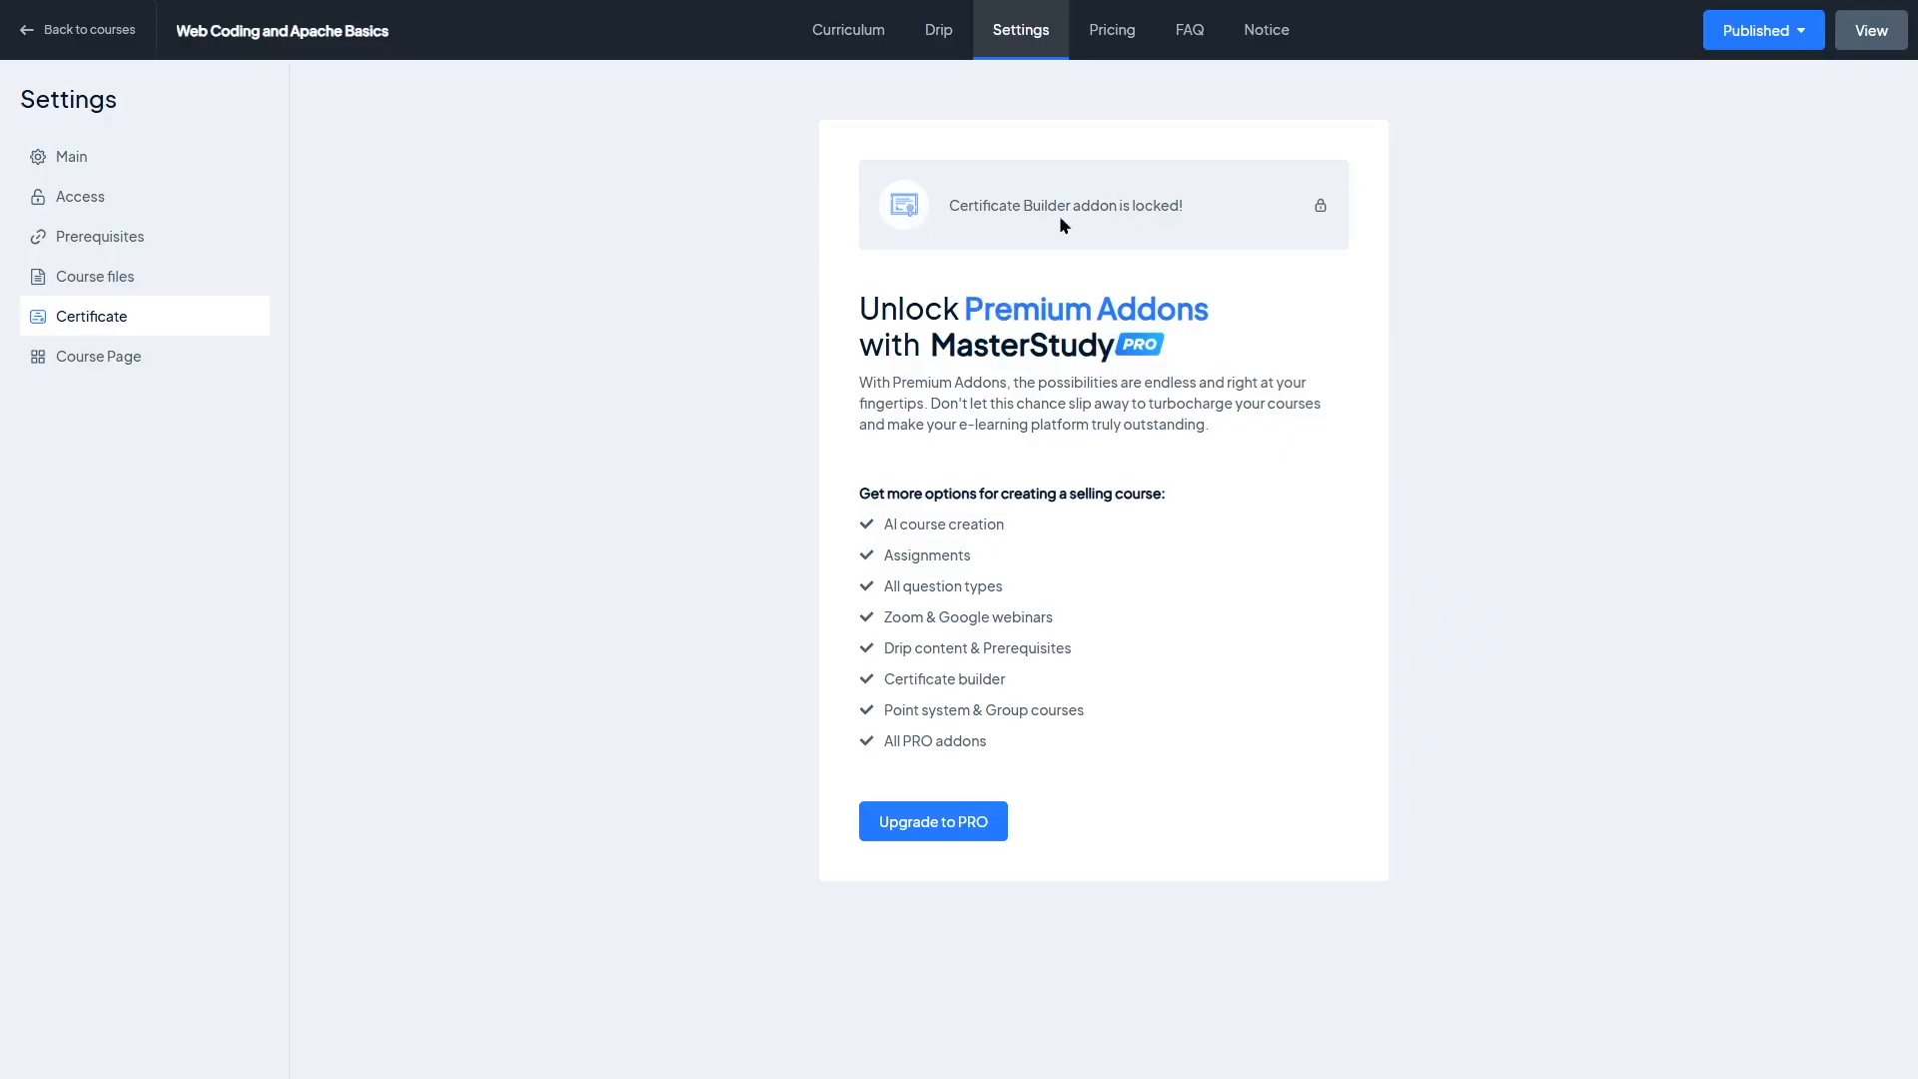
left_click(185, 367)
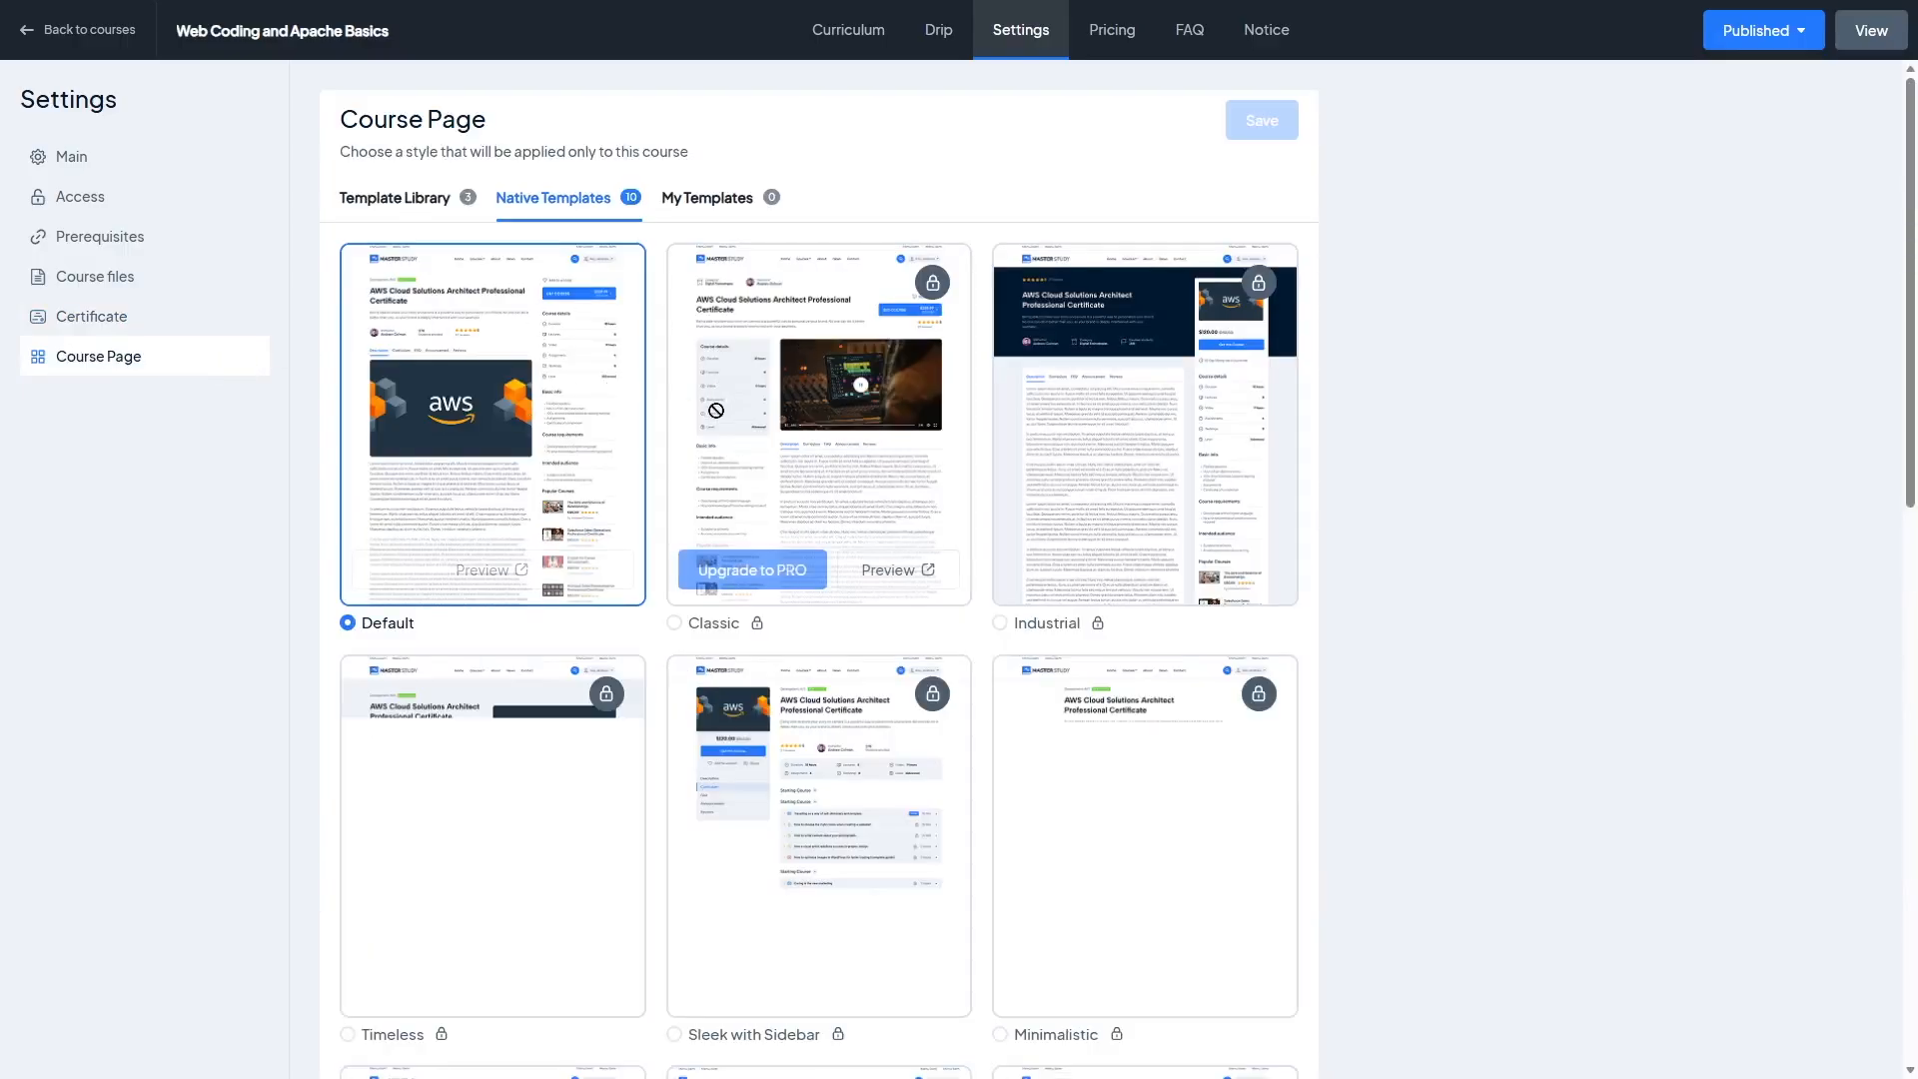
left_click_drag(1915, 270, 1915, 625)
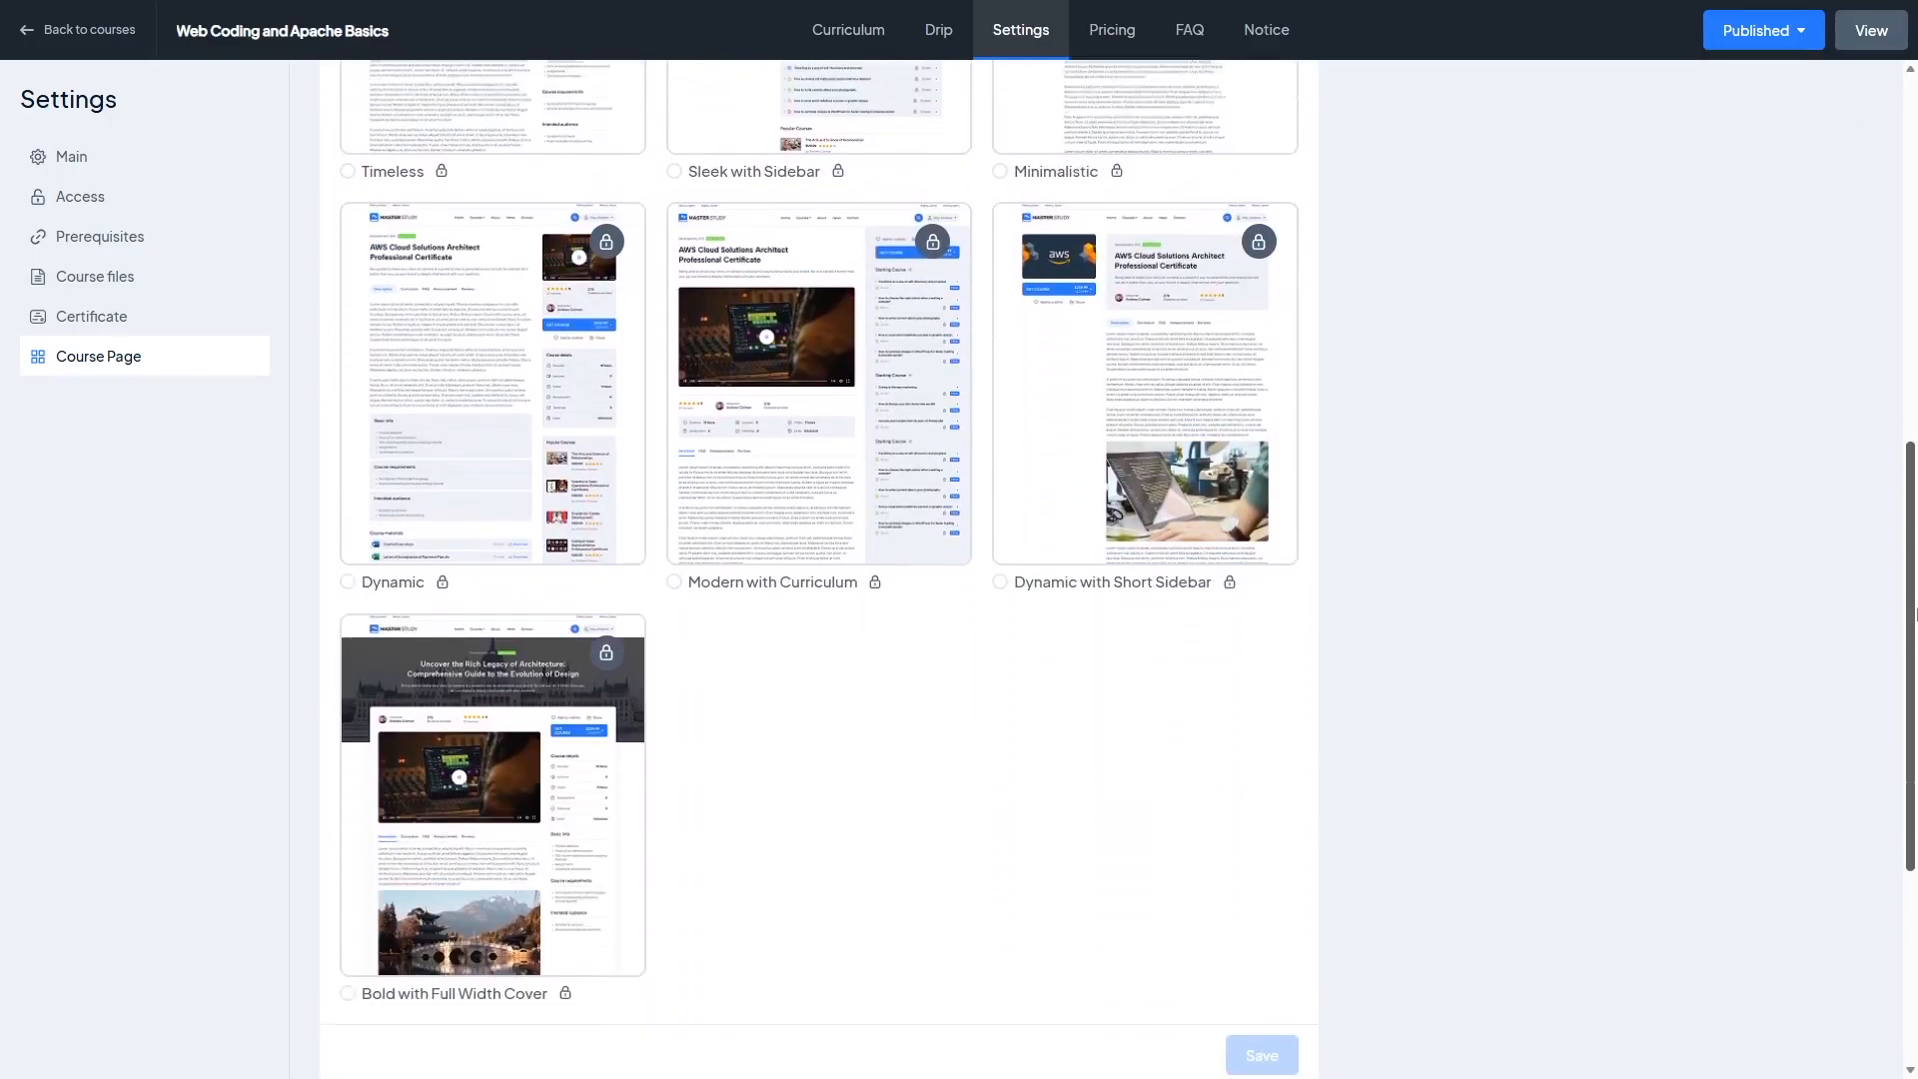
scroll(597, 890, "up", 9)
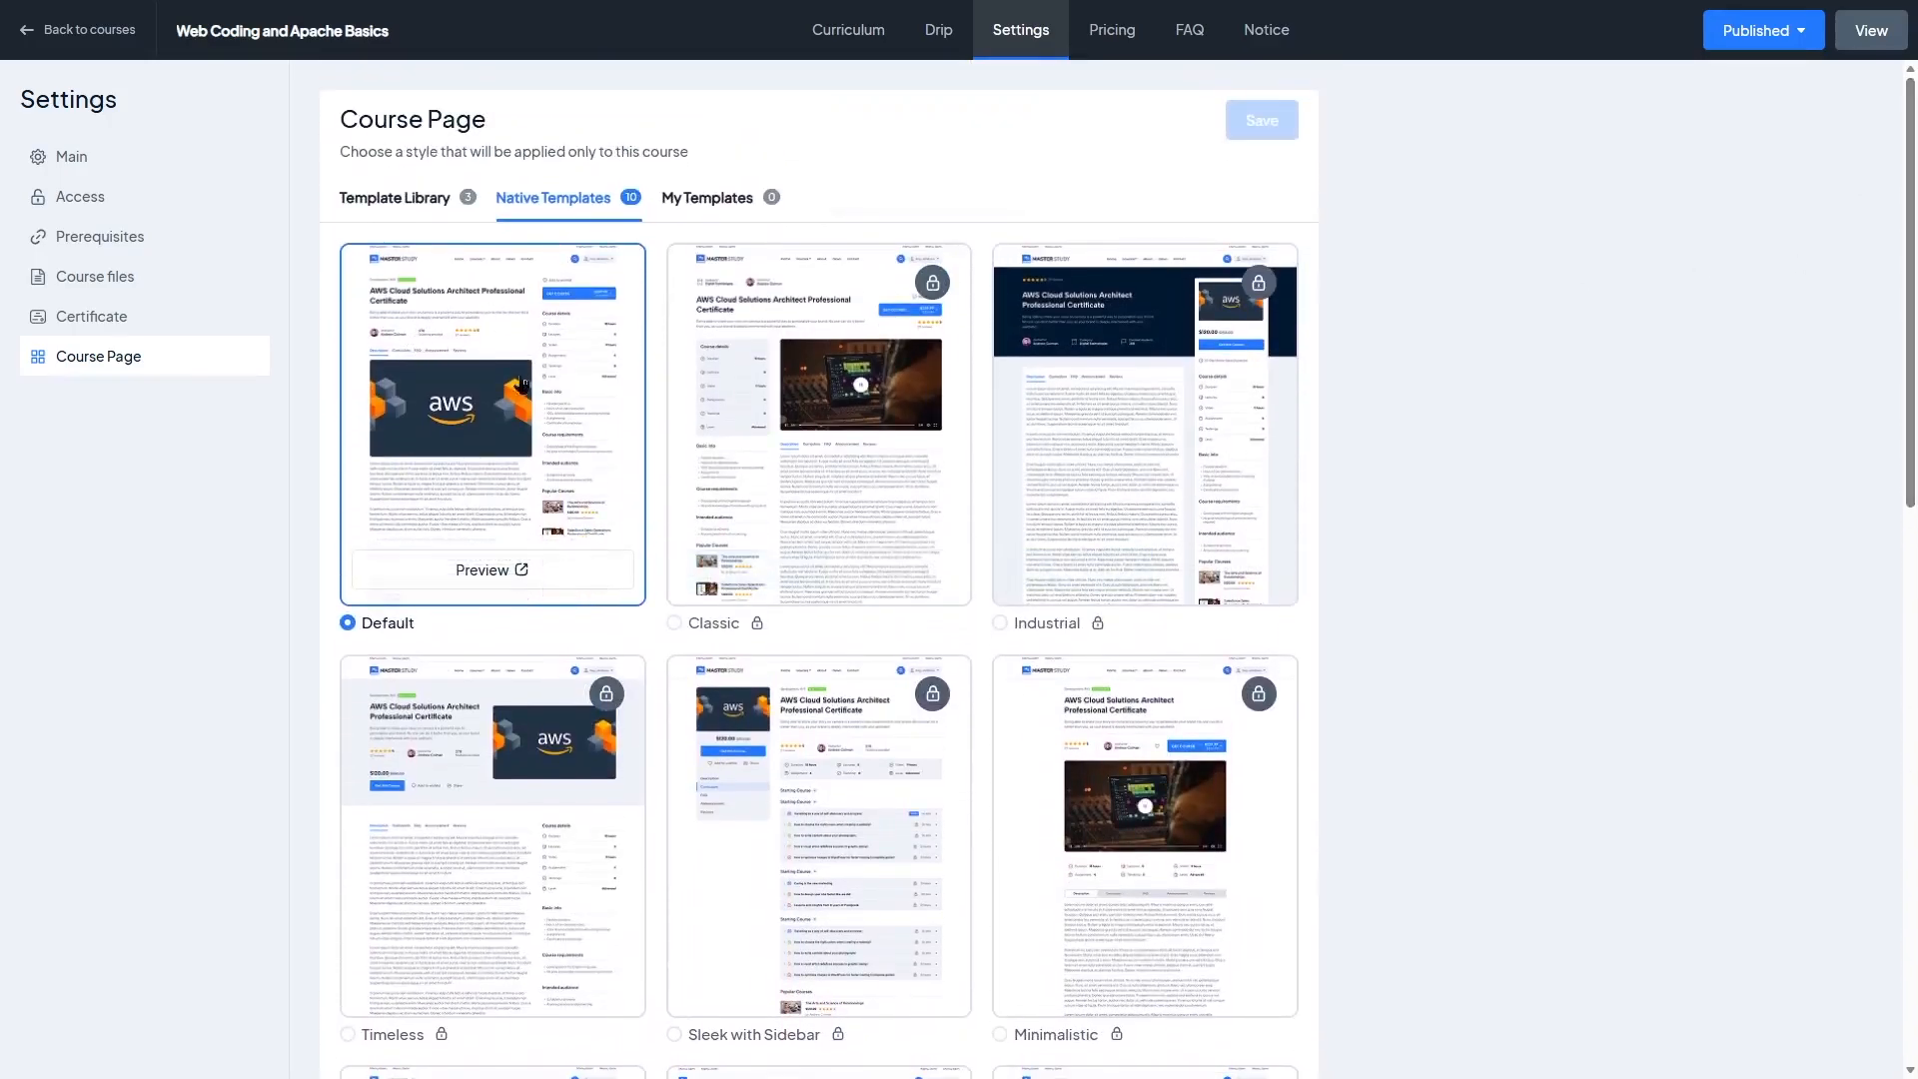
Step: Enable one-time purchase pricing with a price of 60 and a sale price of 50, then save
left_click(1112, 30)
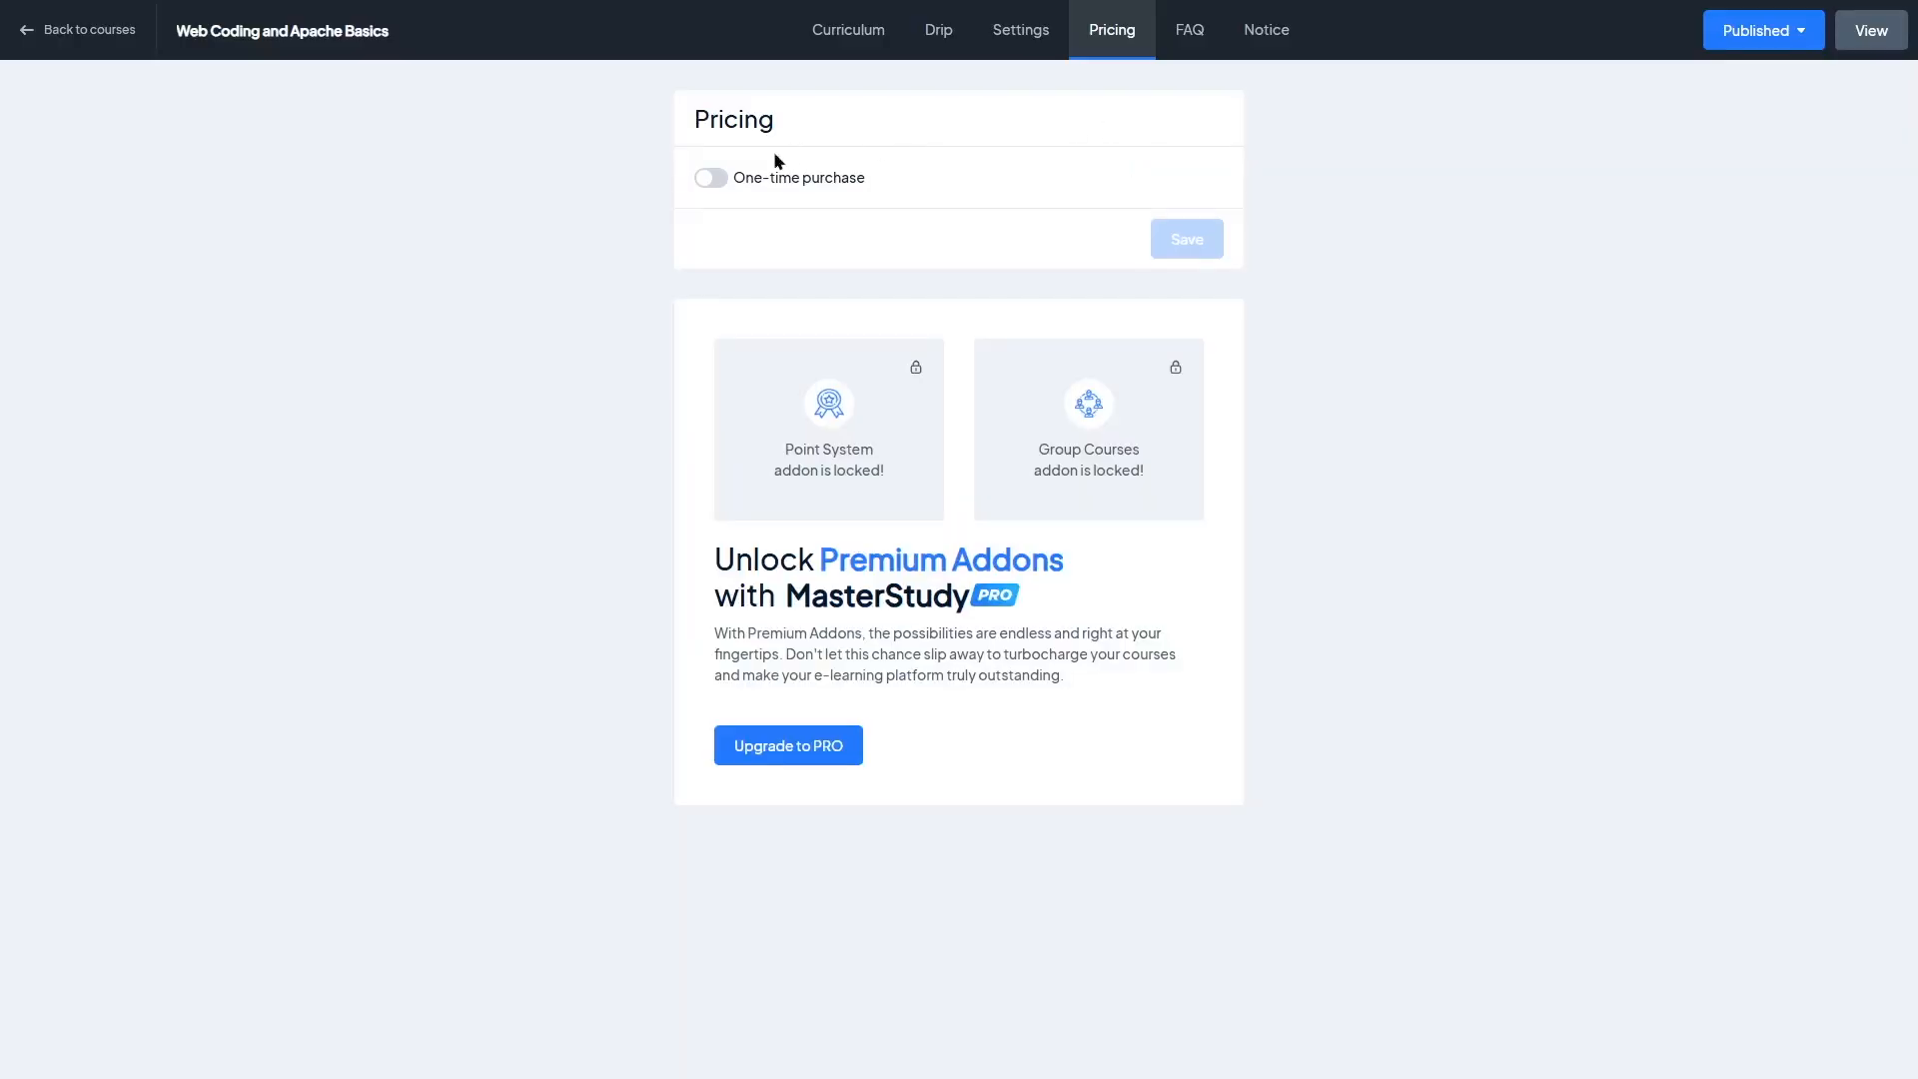
left_click(710, 181)
left_click(795, 241)
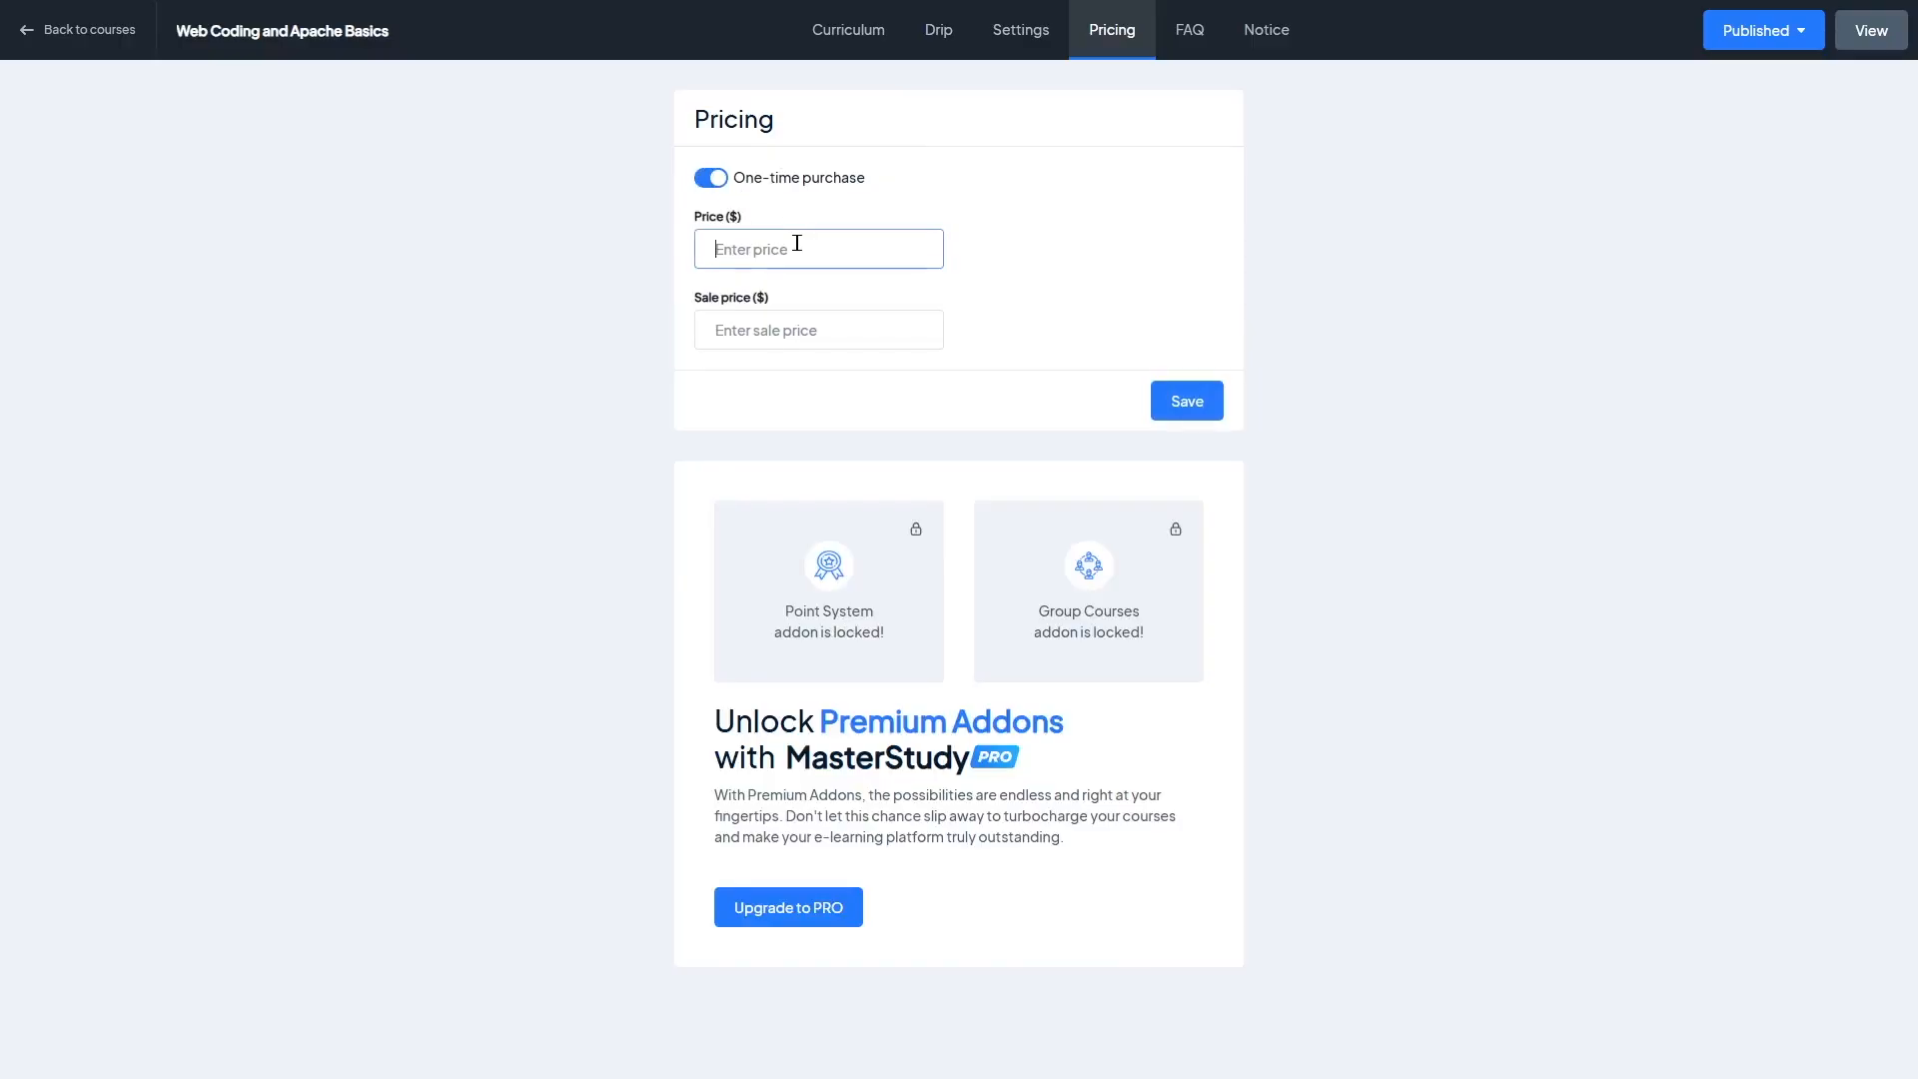
type("60")
left_click(802, 322)
type("50")
left_click(1187, 401)
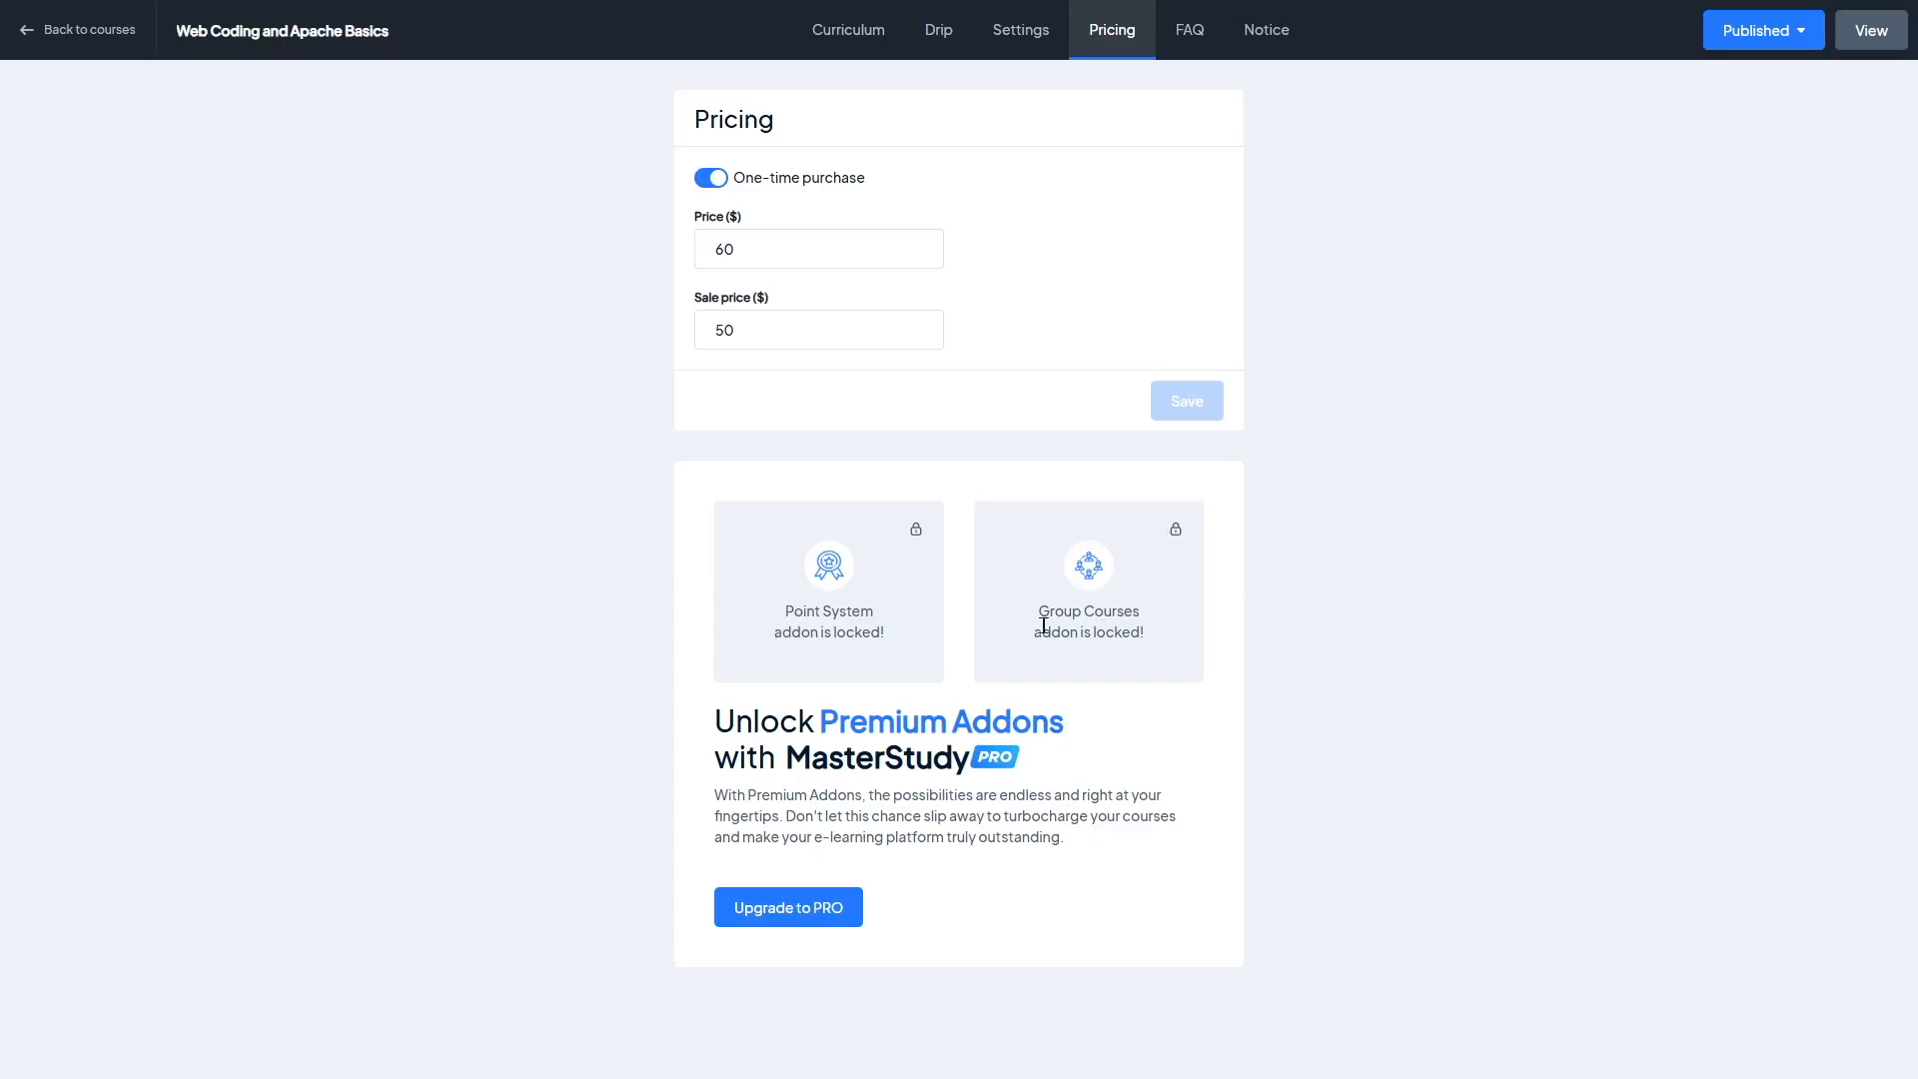
Step: Review the course's FAQ and Notice sections, then open the course's public view
left_click(1189, 45)
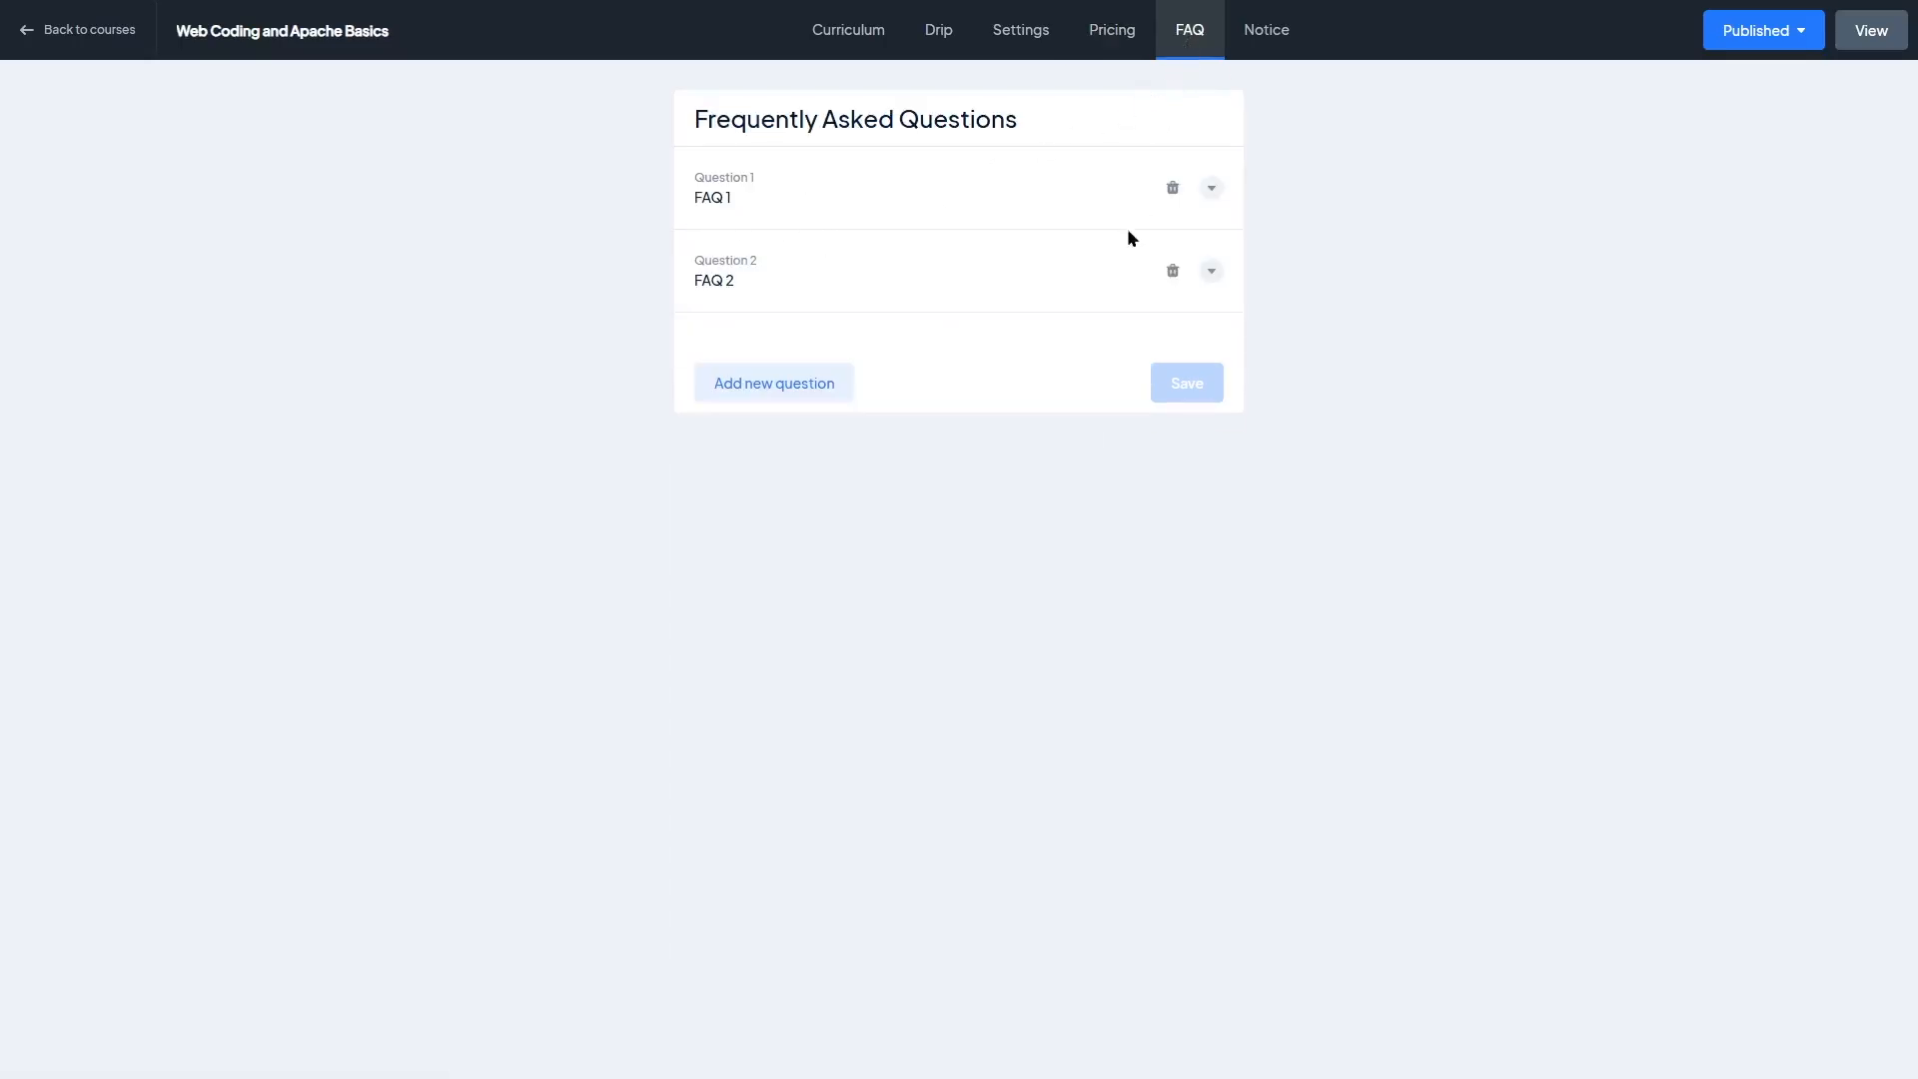
left_click(1266, 38)
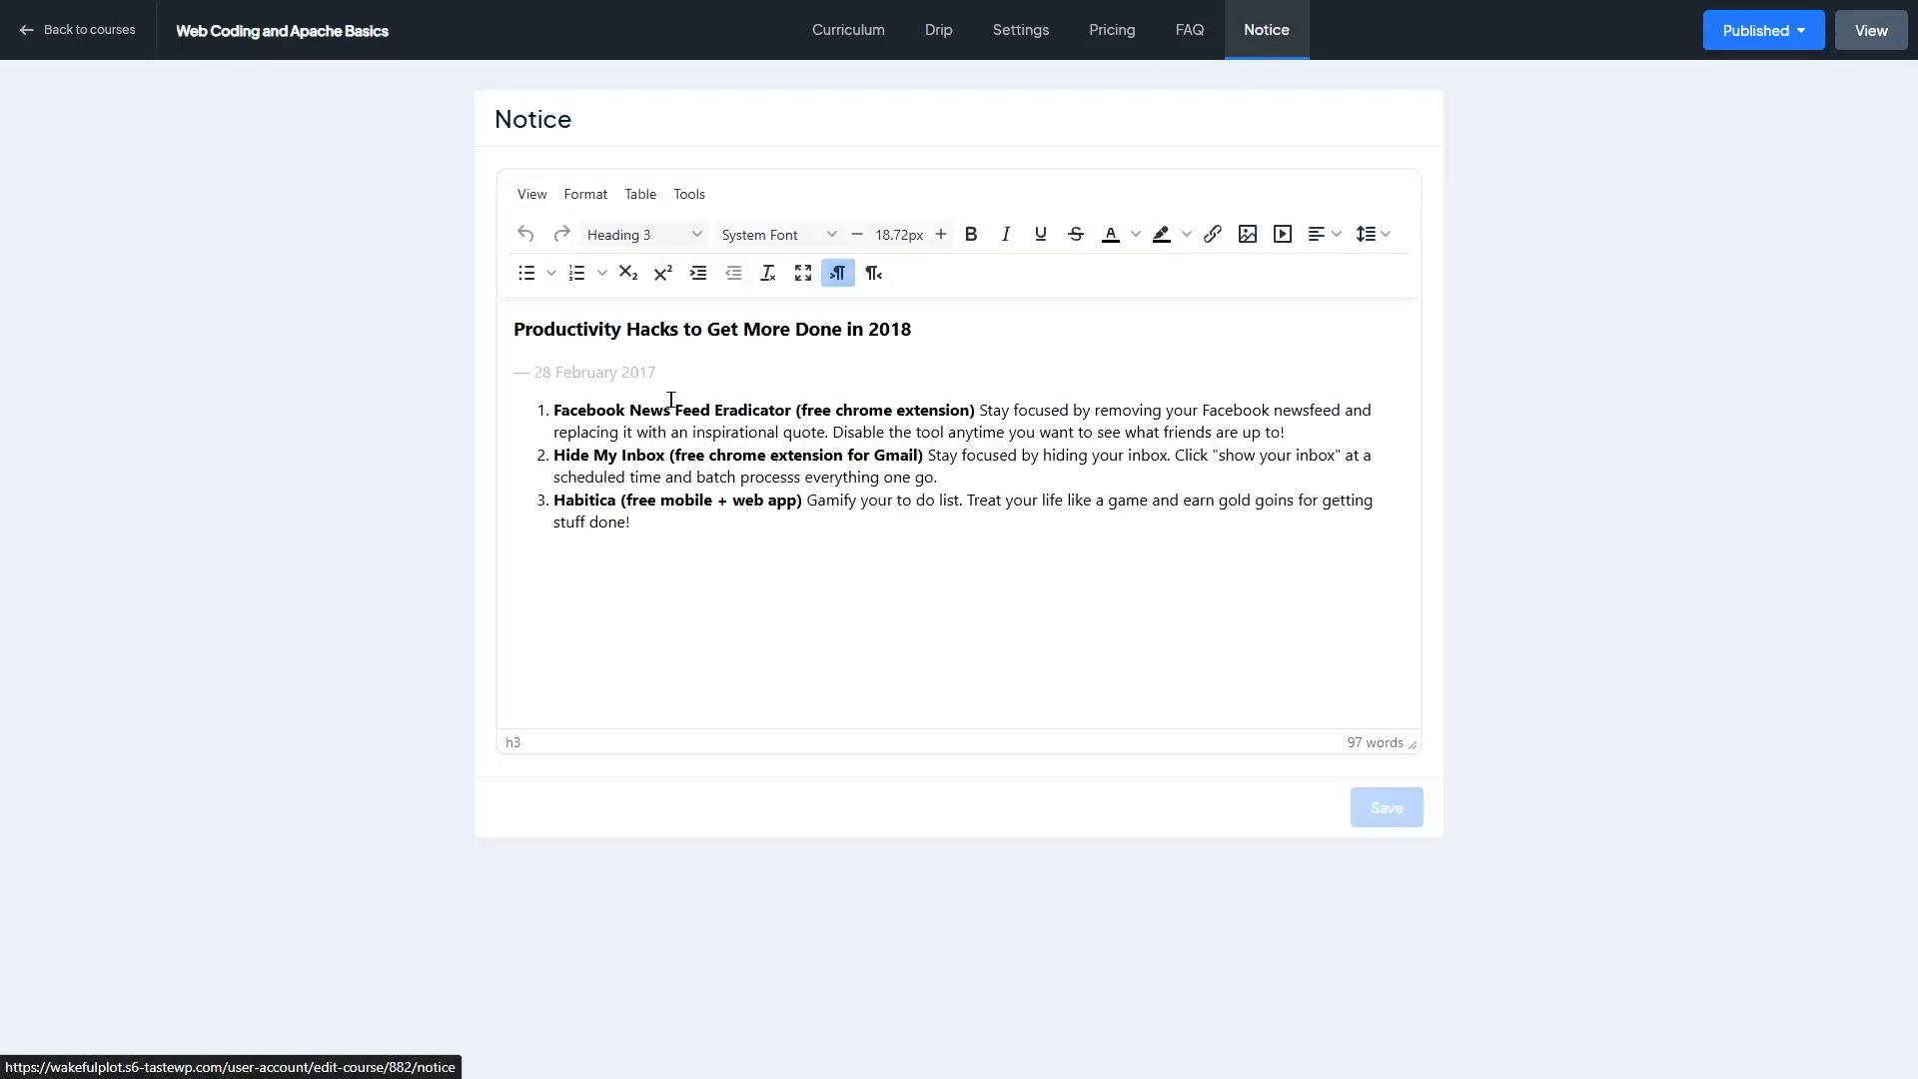
left_click(1881, 36)
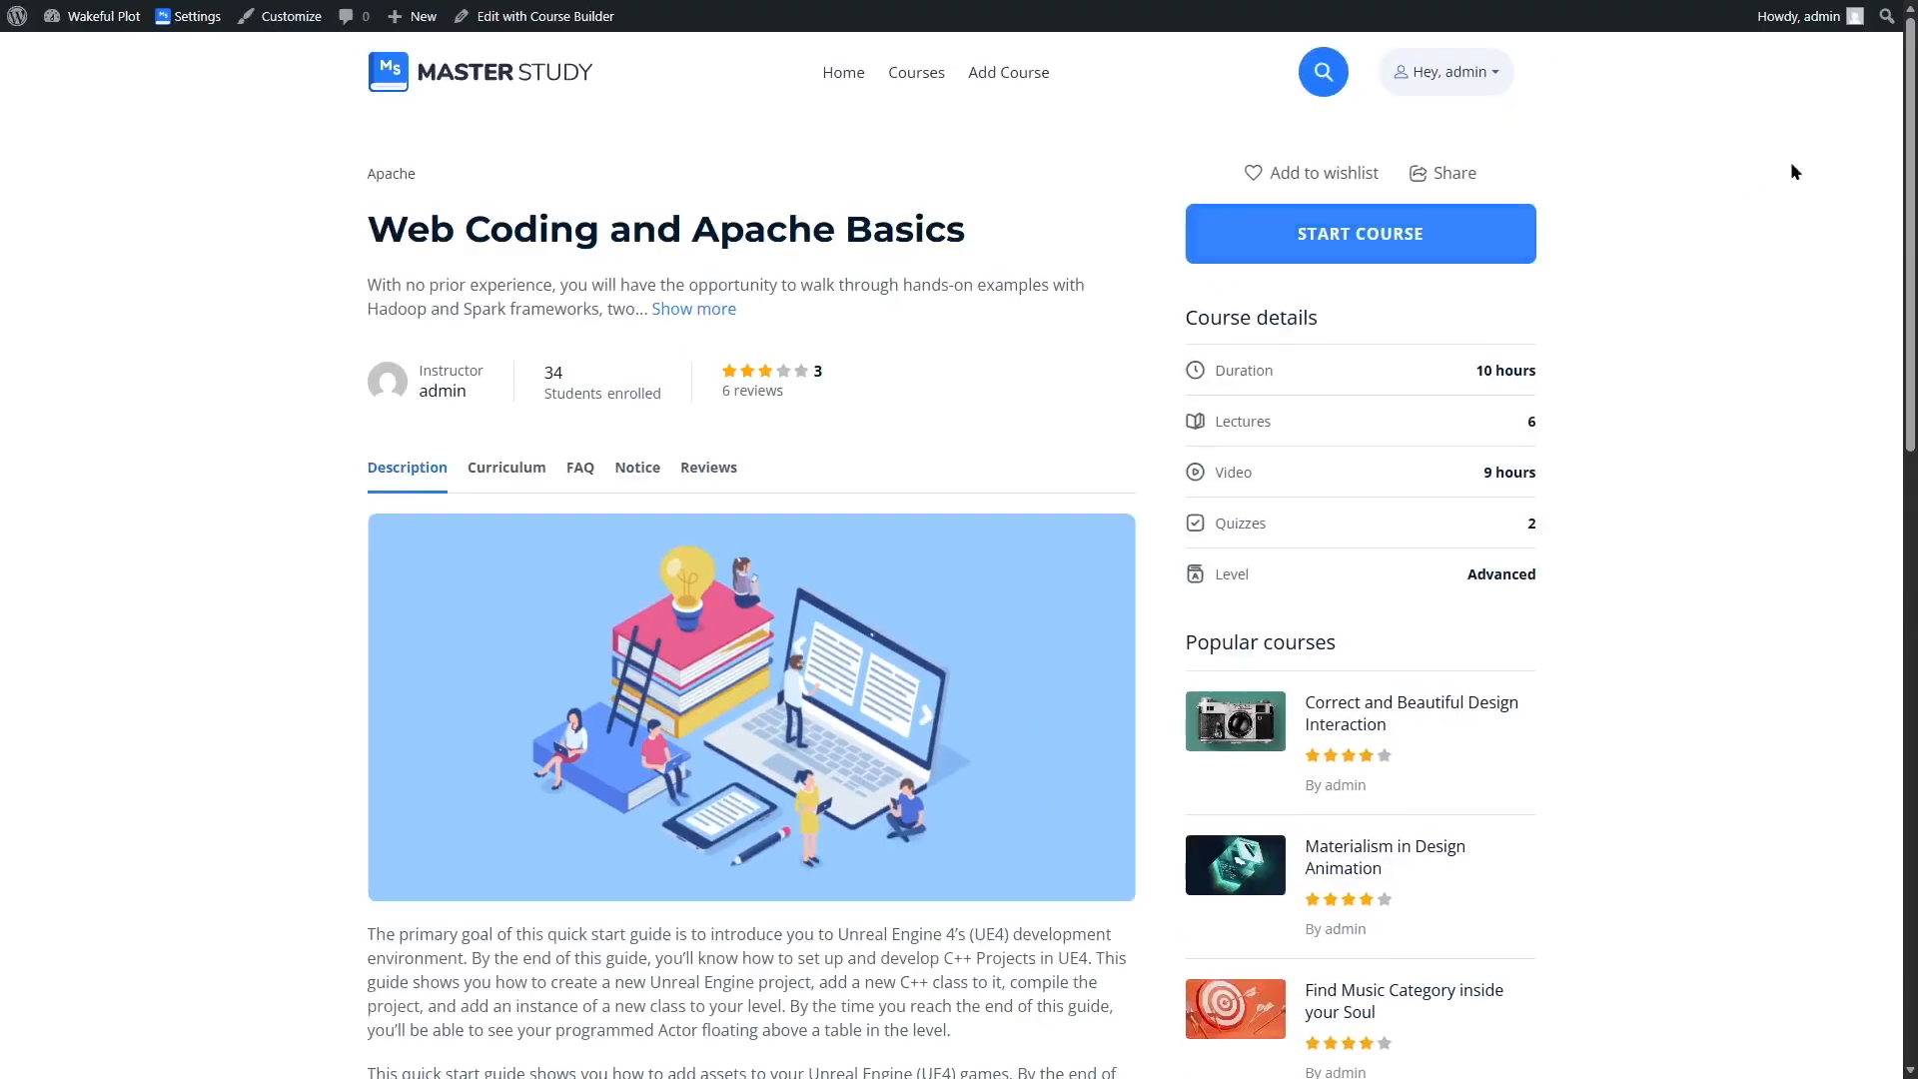
Step: Scroll through the free addons page to examine the available MasterStudy addons
mouse_move(1915, 130)
left_mouse_down()
mouse_move(1916, 696)
mouse_move(1915, 118)
left_mouse_up()
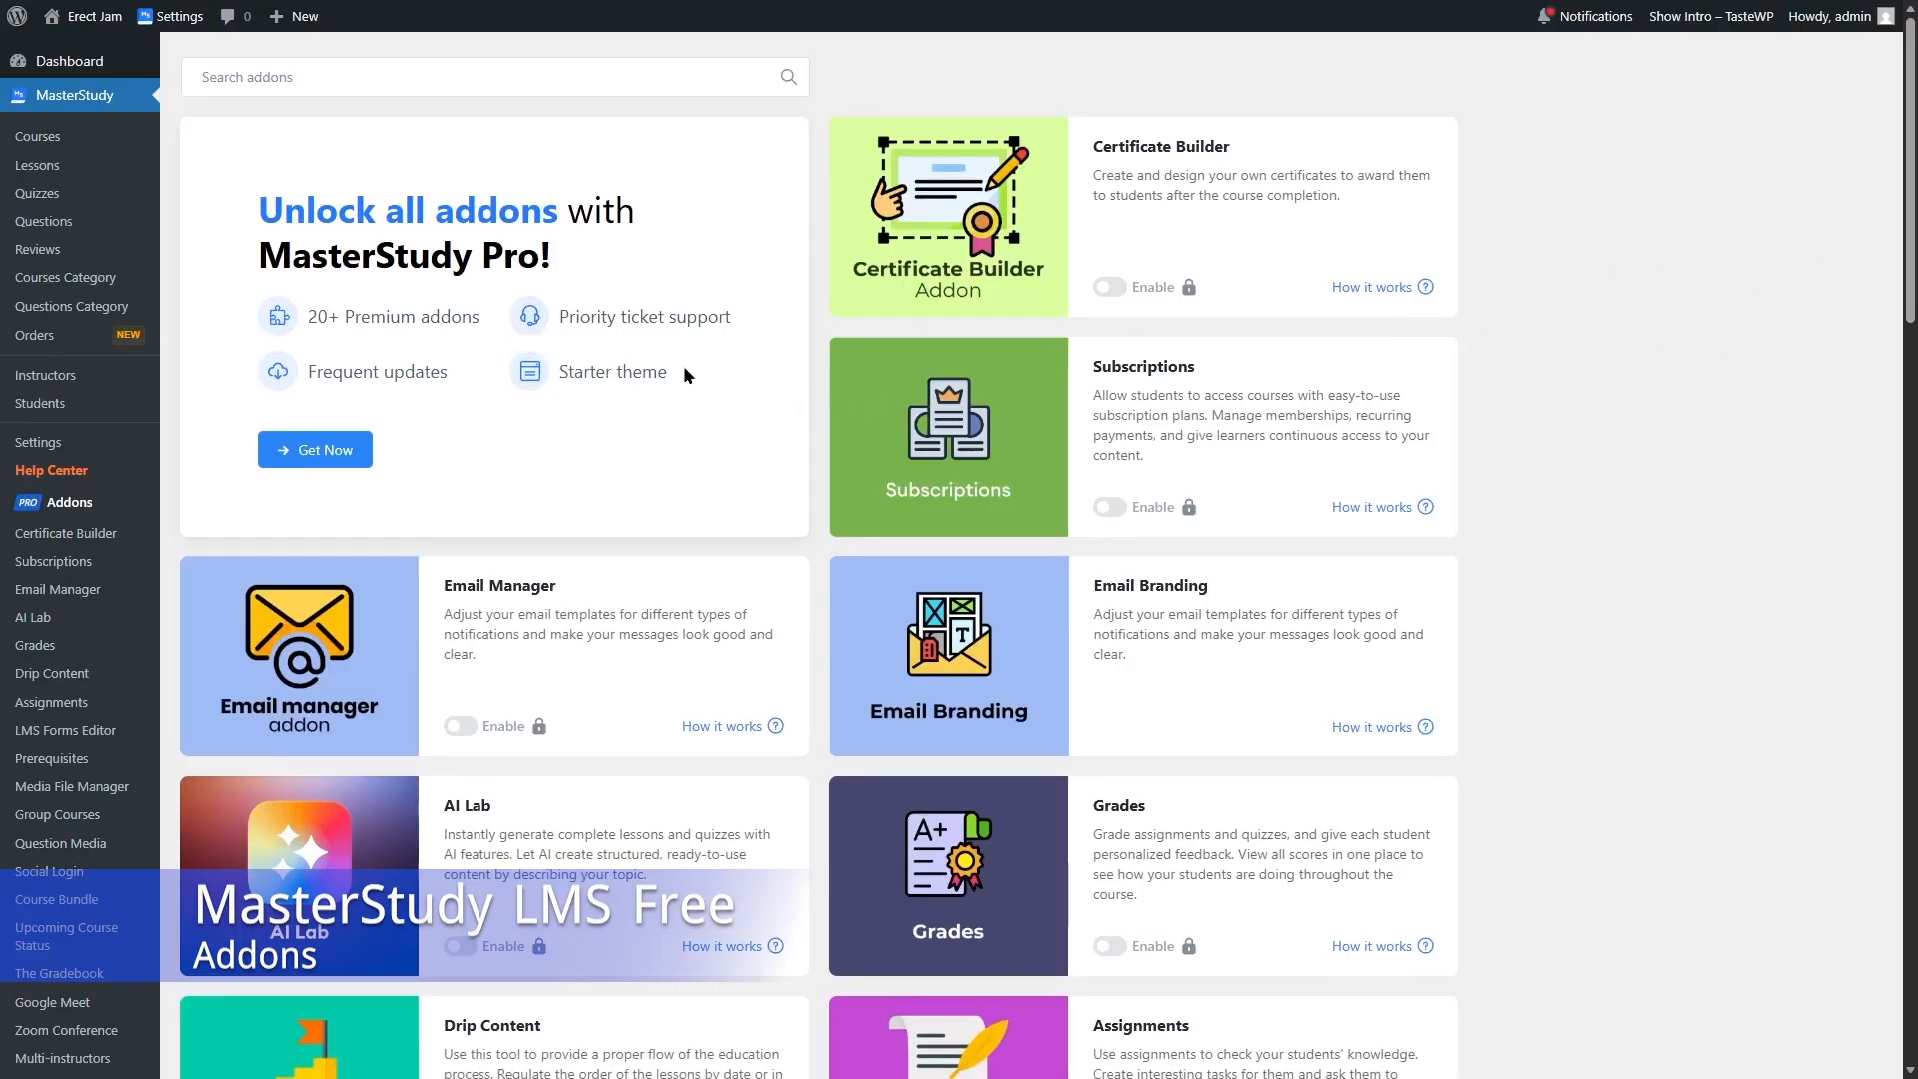
scroll(1910, 299, "down", 3)
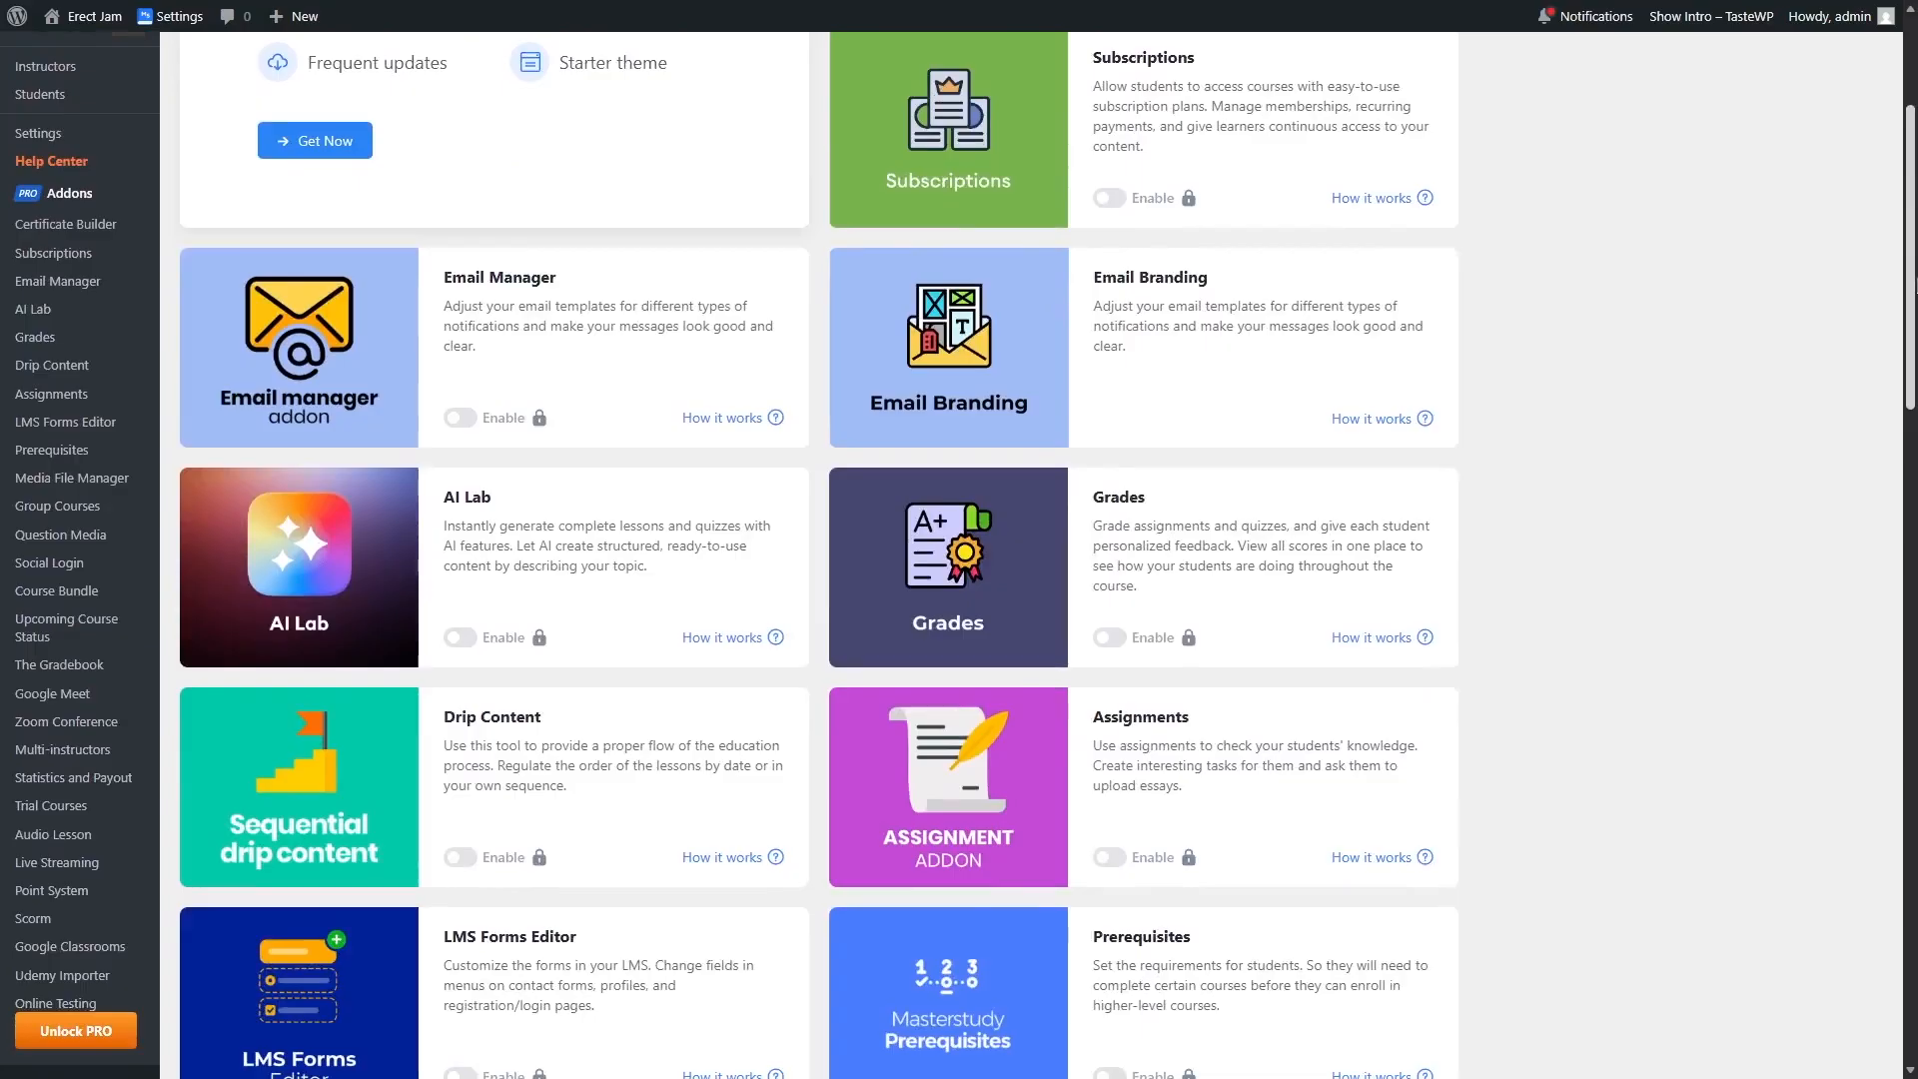
scroll(959, 559, "up", 3)
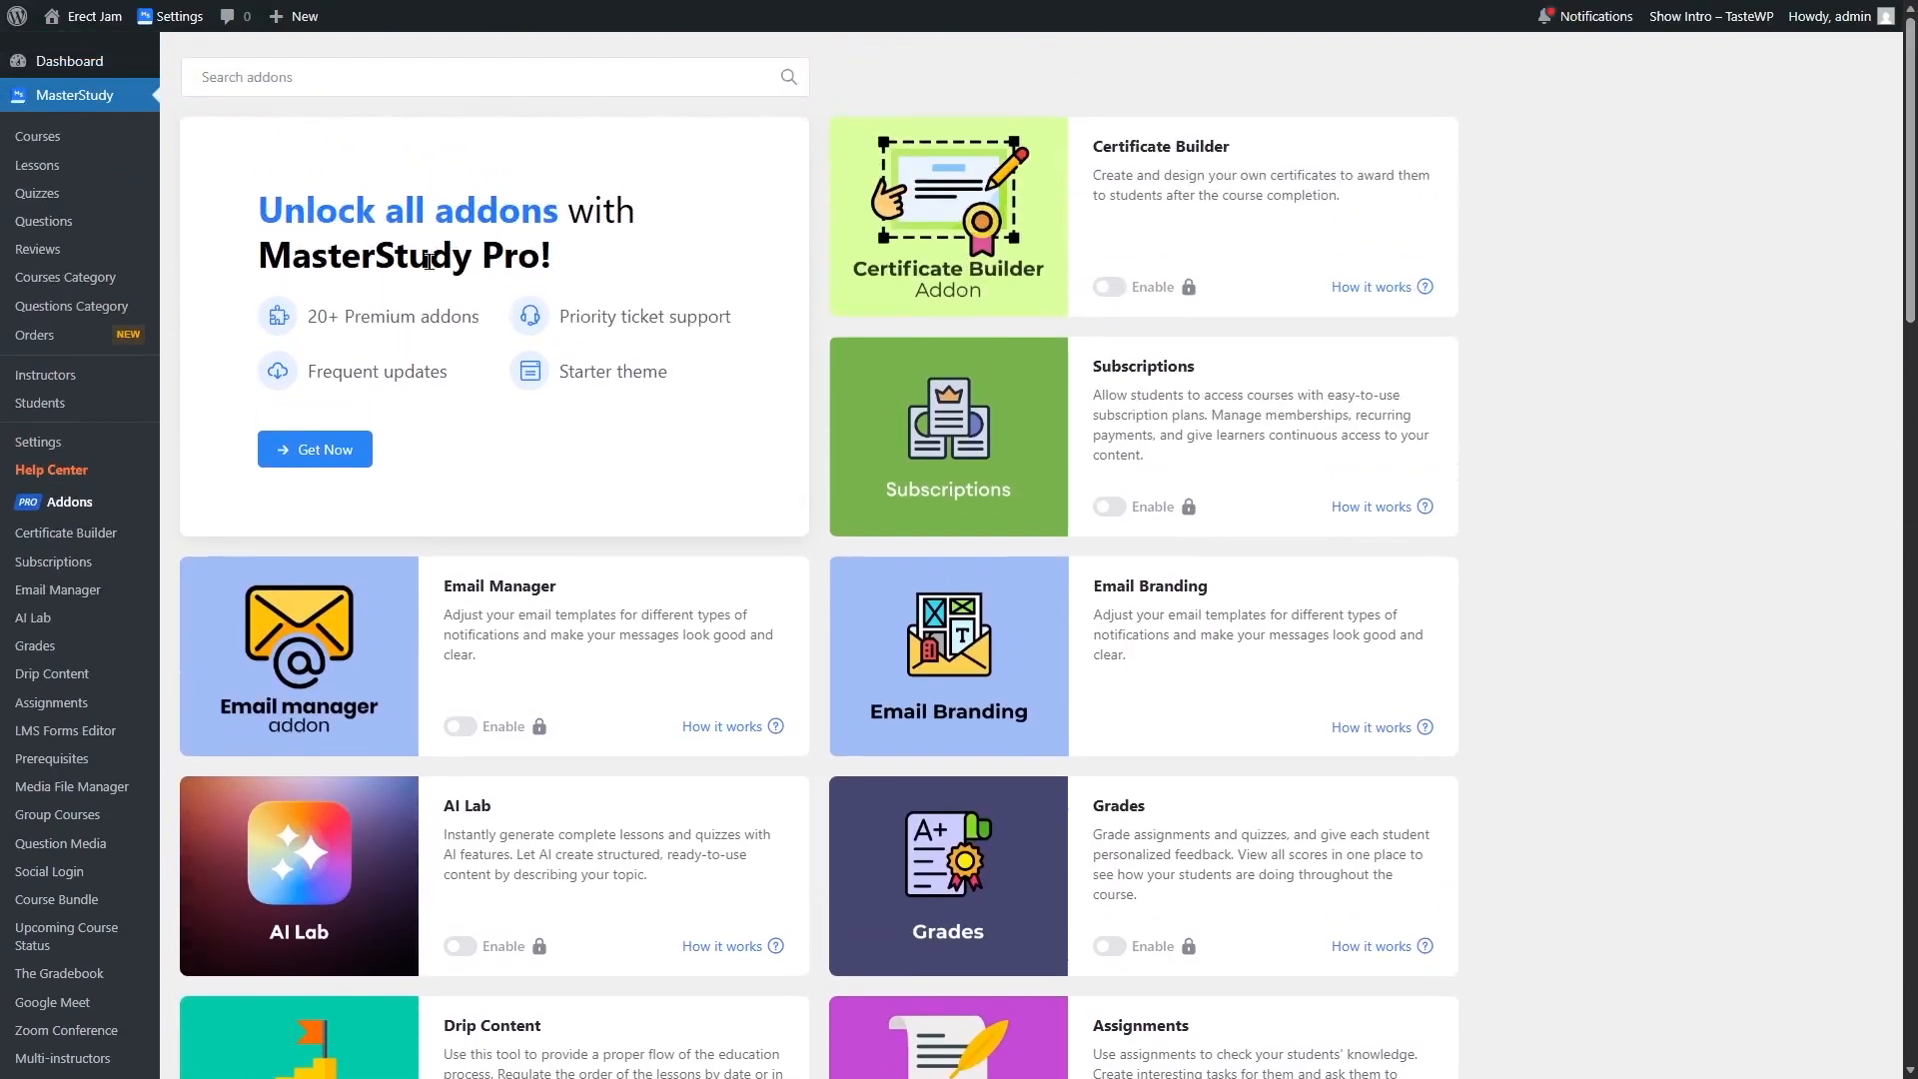
mouse_move(1911, 169)
left_mouse_down()
mouse_move(1911, 934)
mouse_move(1911, 176)
left_mouse_up()
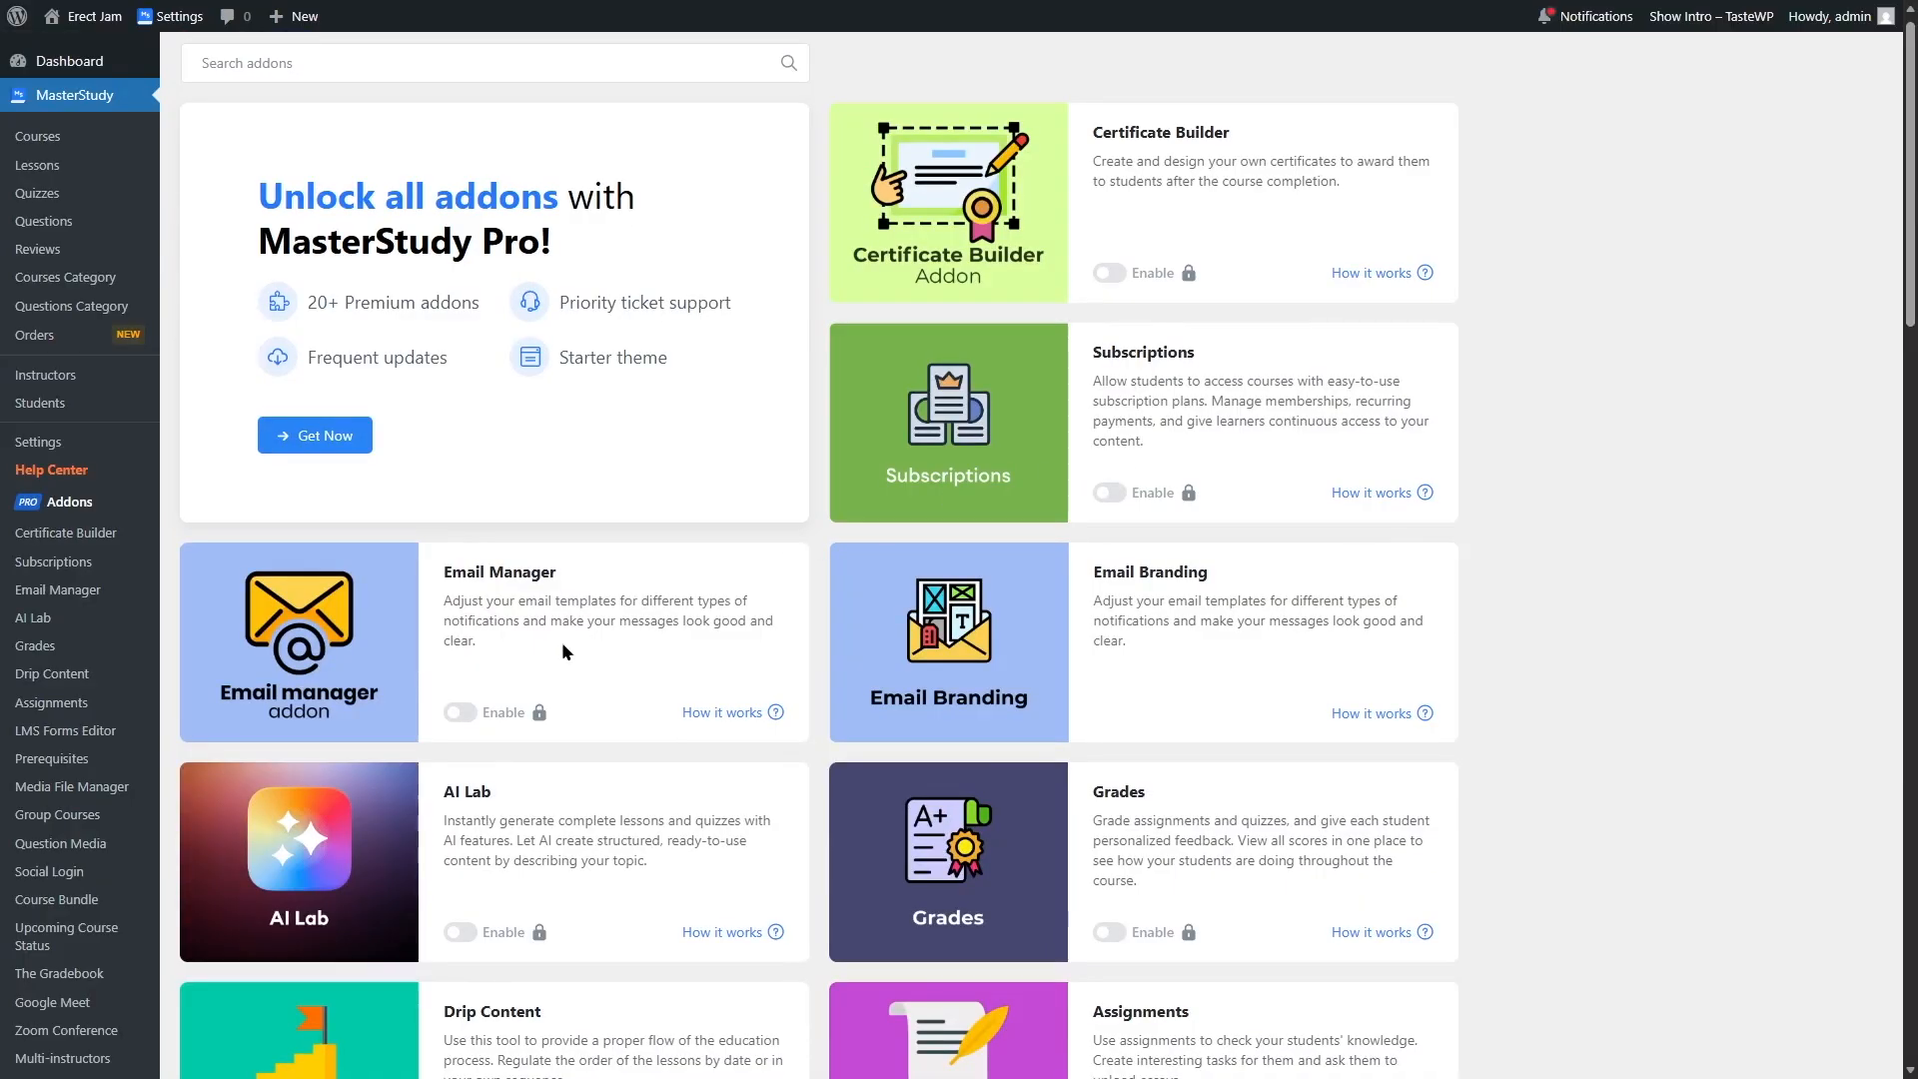
left_click_drag(1910, 290, 1910, 381)
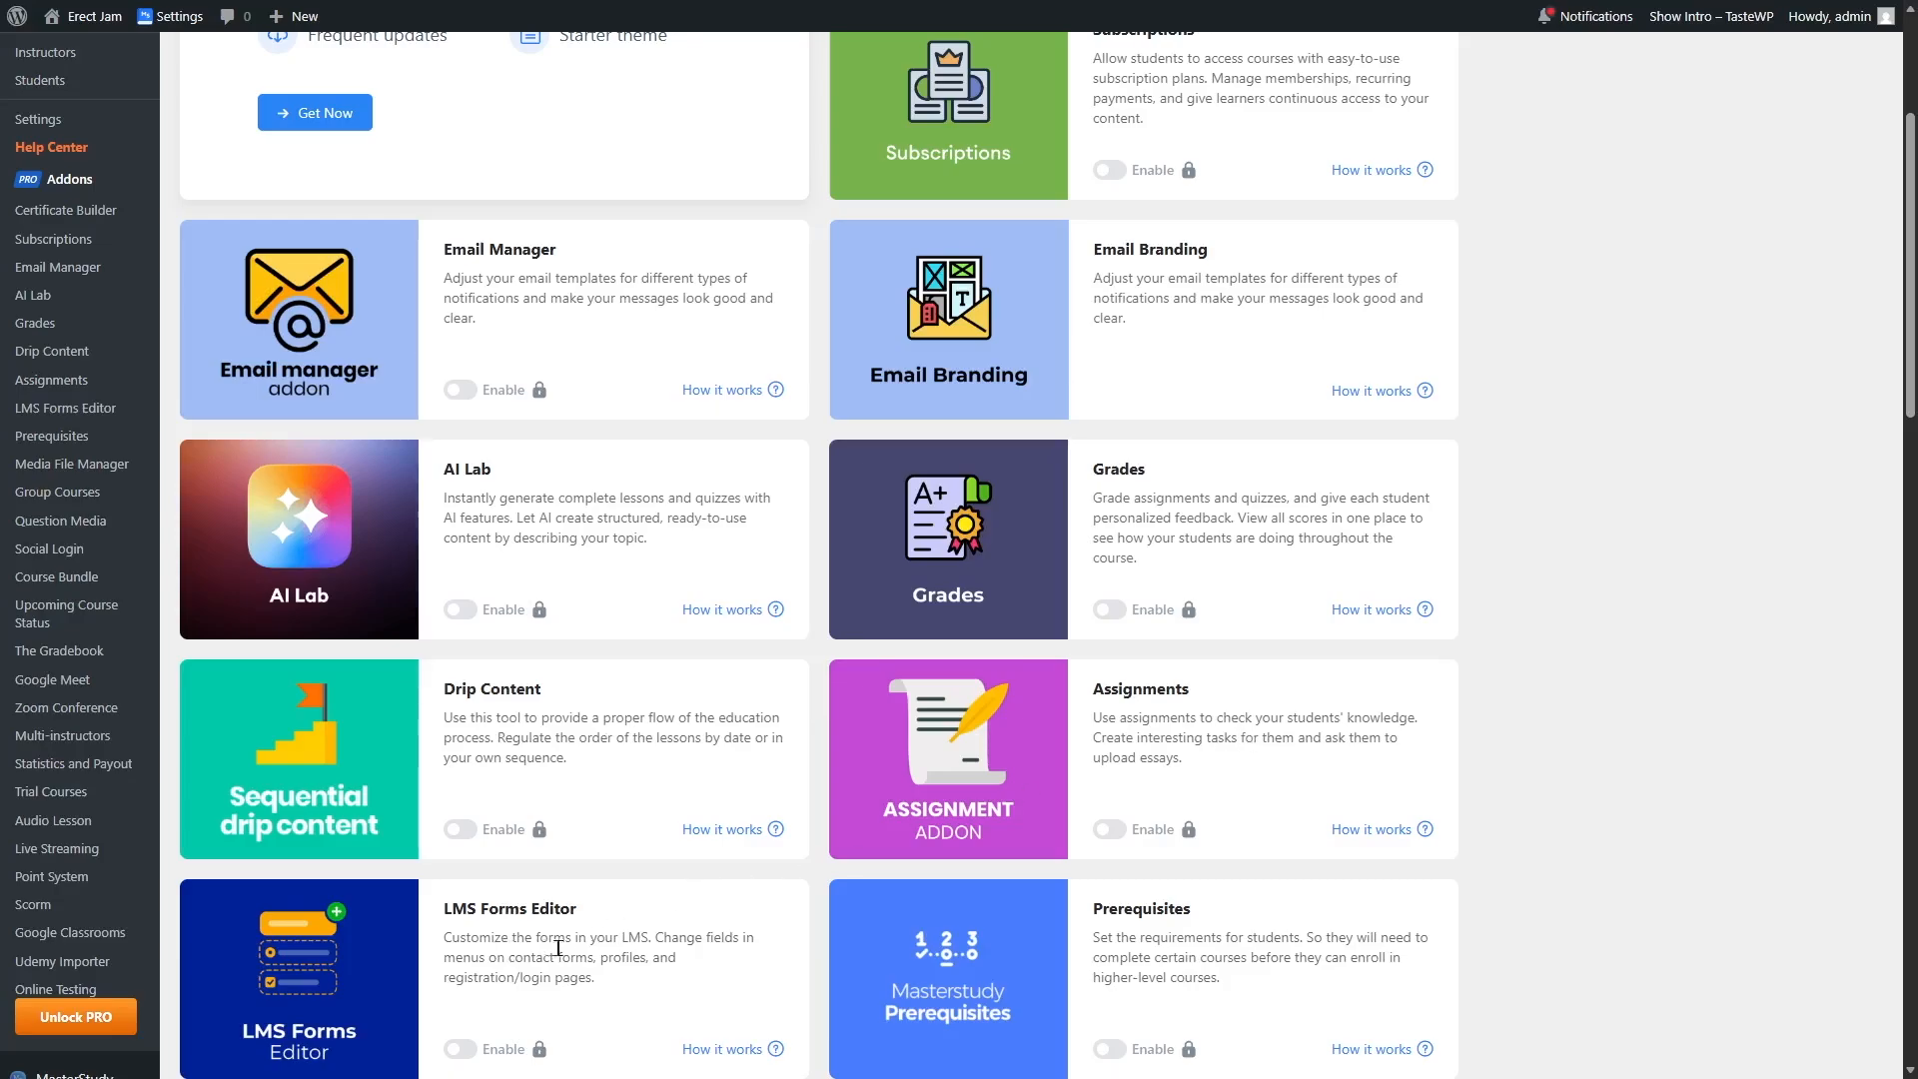
scroll(566, 661, "down", 5)
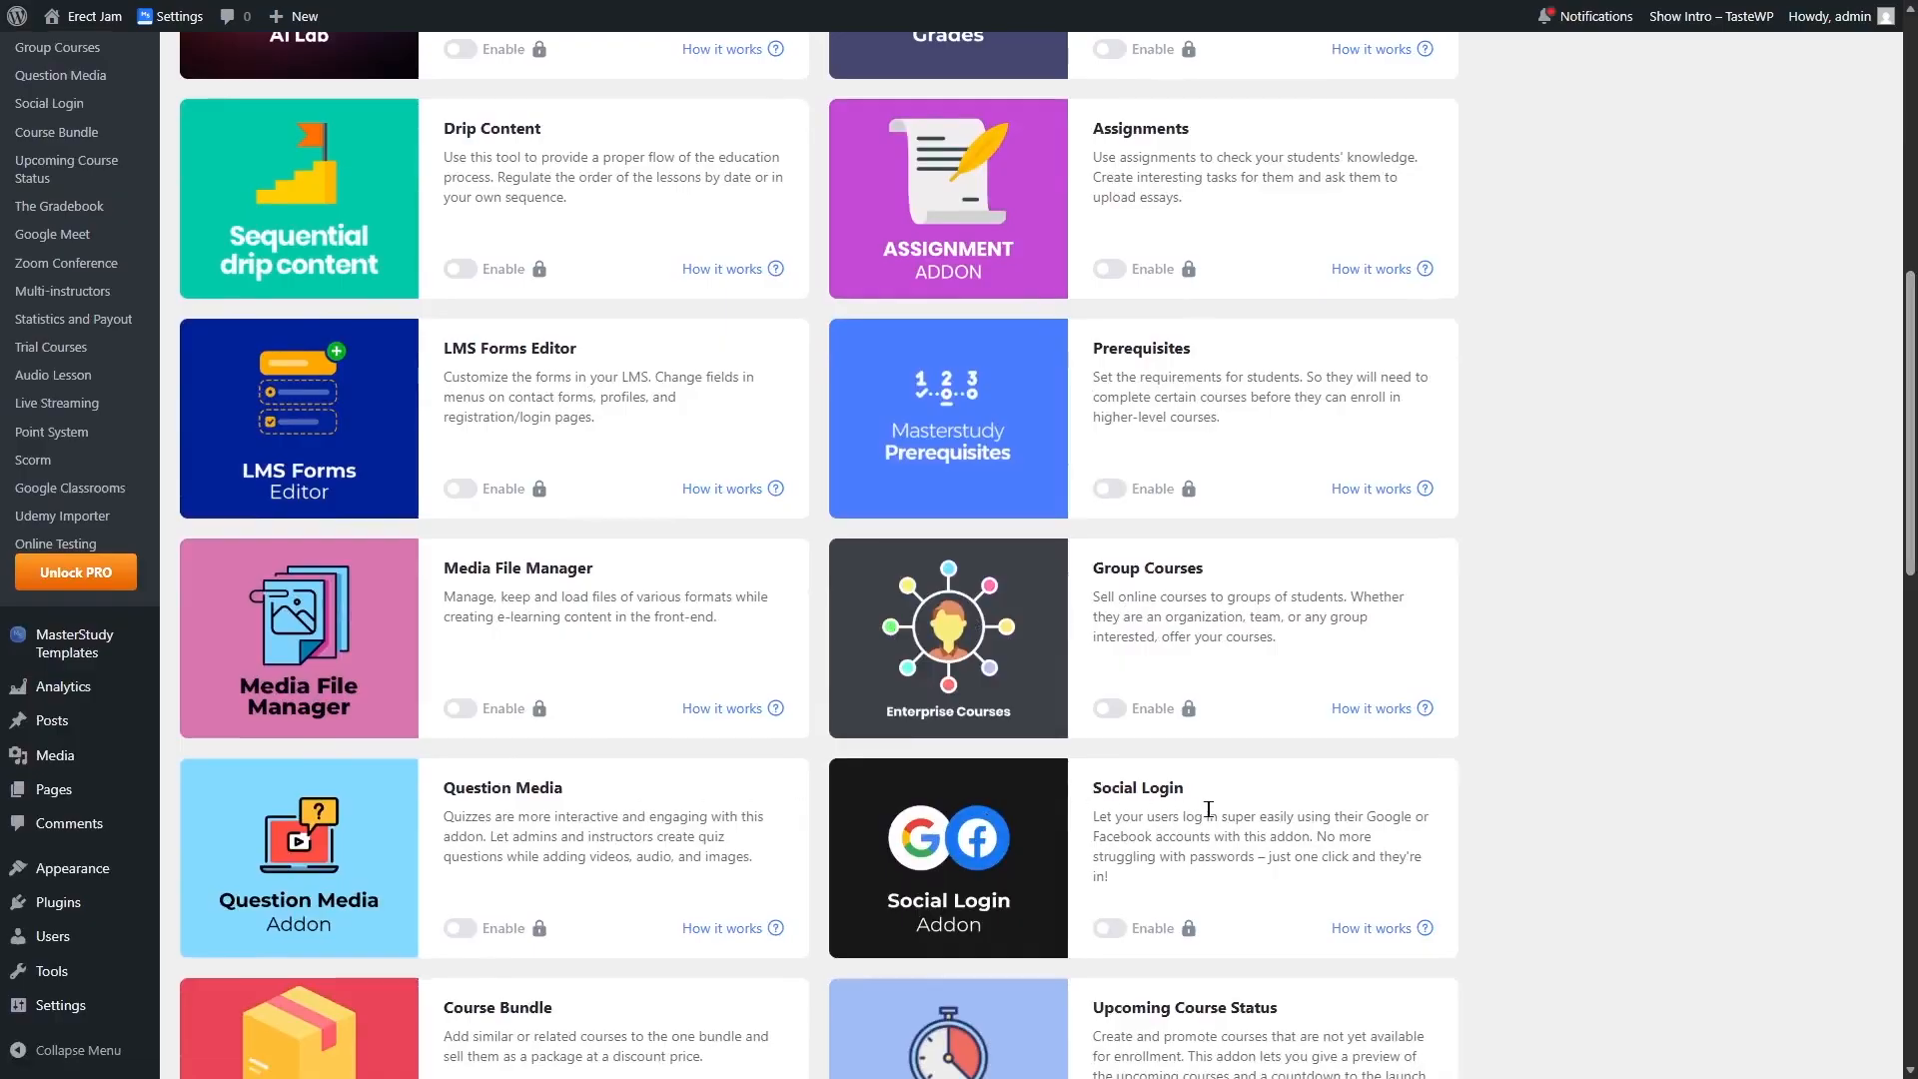
scroll(666, 852, "down", 5)
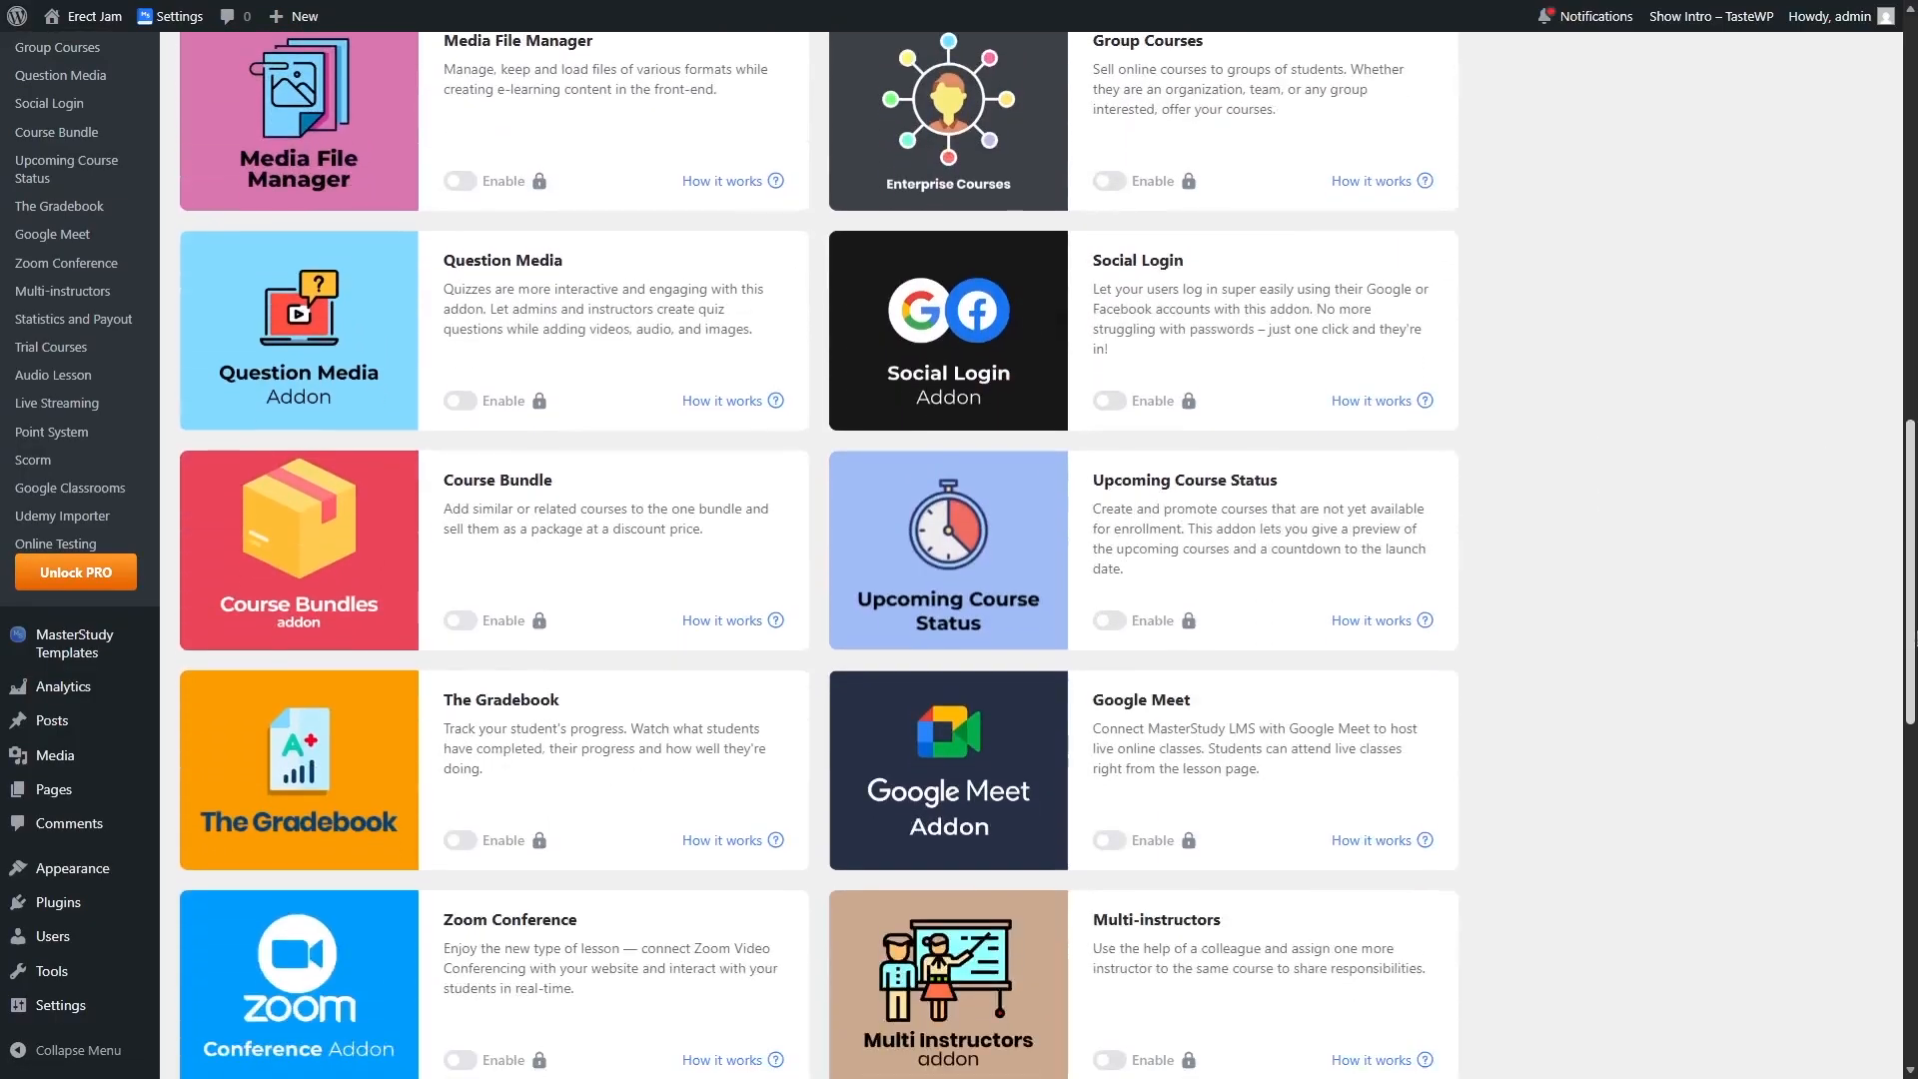
scroll(666, 852, "up", 5)
scroll(819, 554, "up", 9)
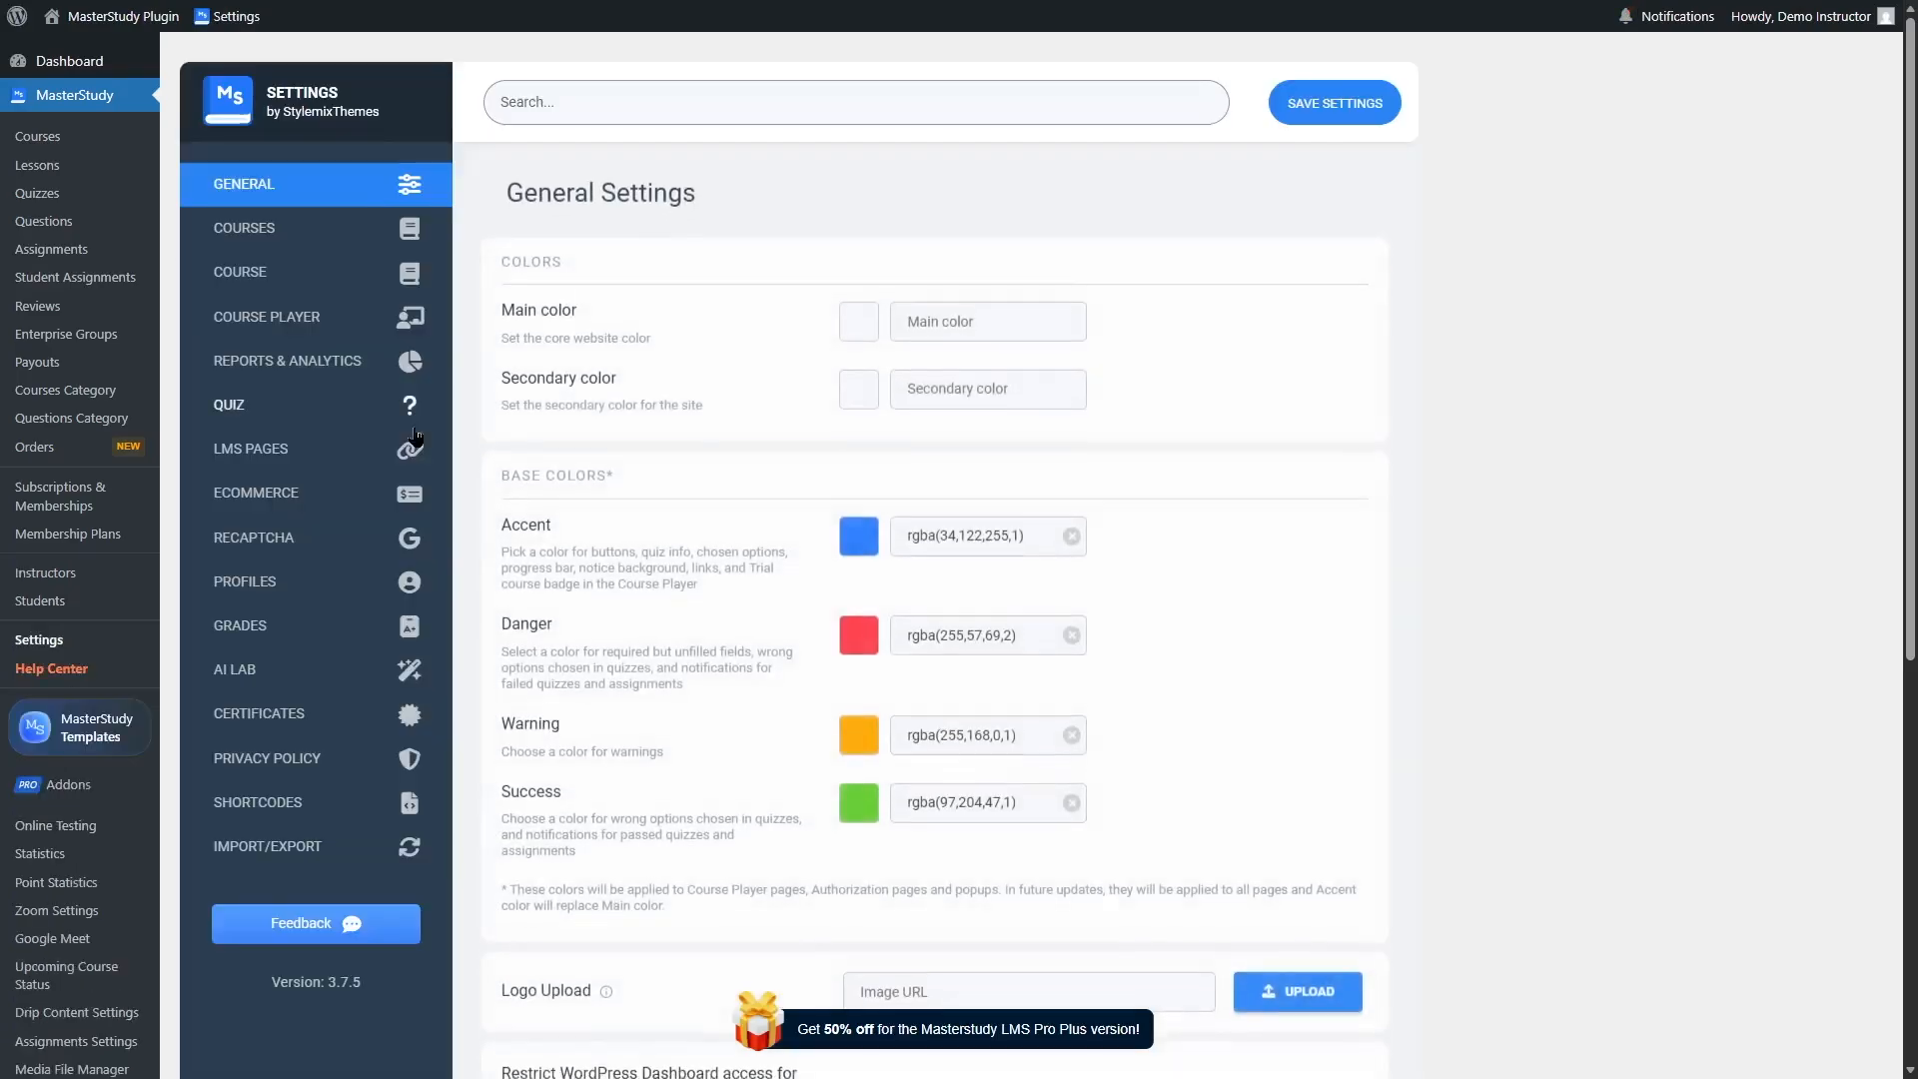
Step: Open MasterStudy Templates and browse the available starter templates
scroll(1909, 759, "down", 7)
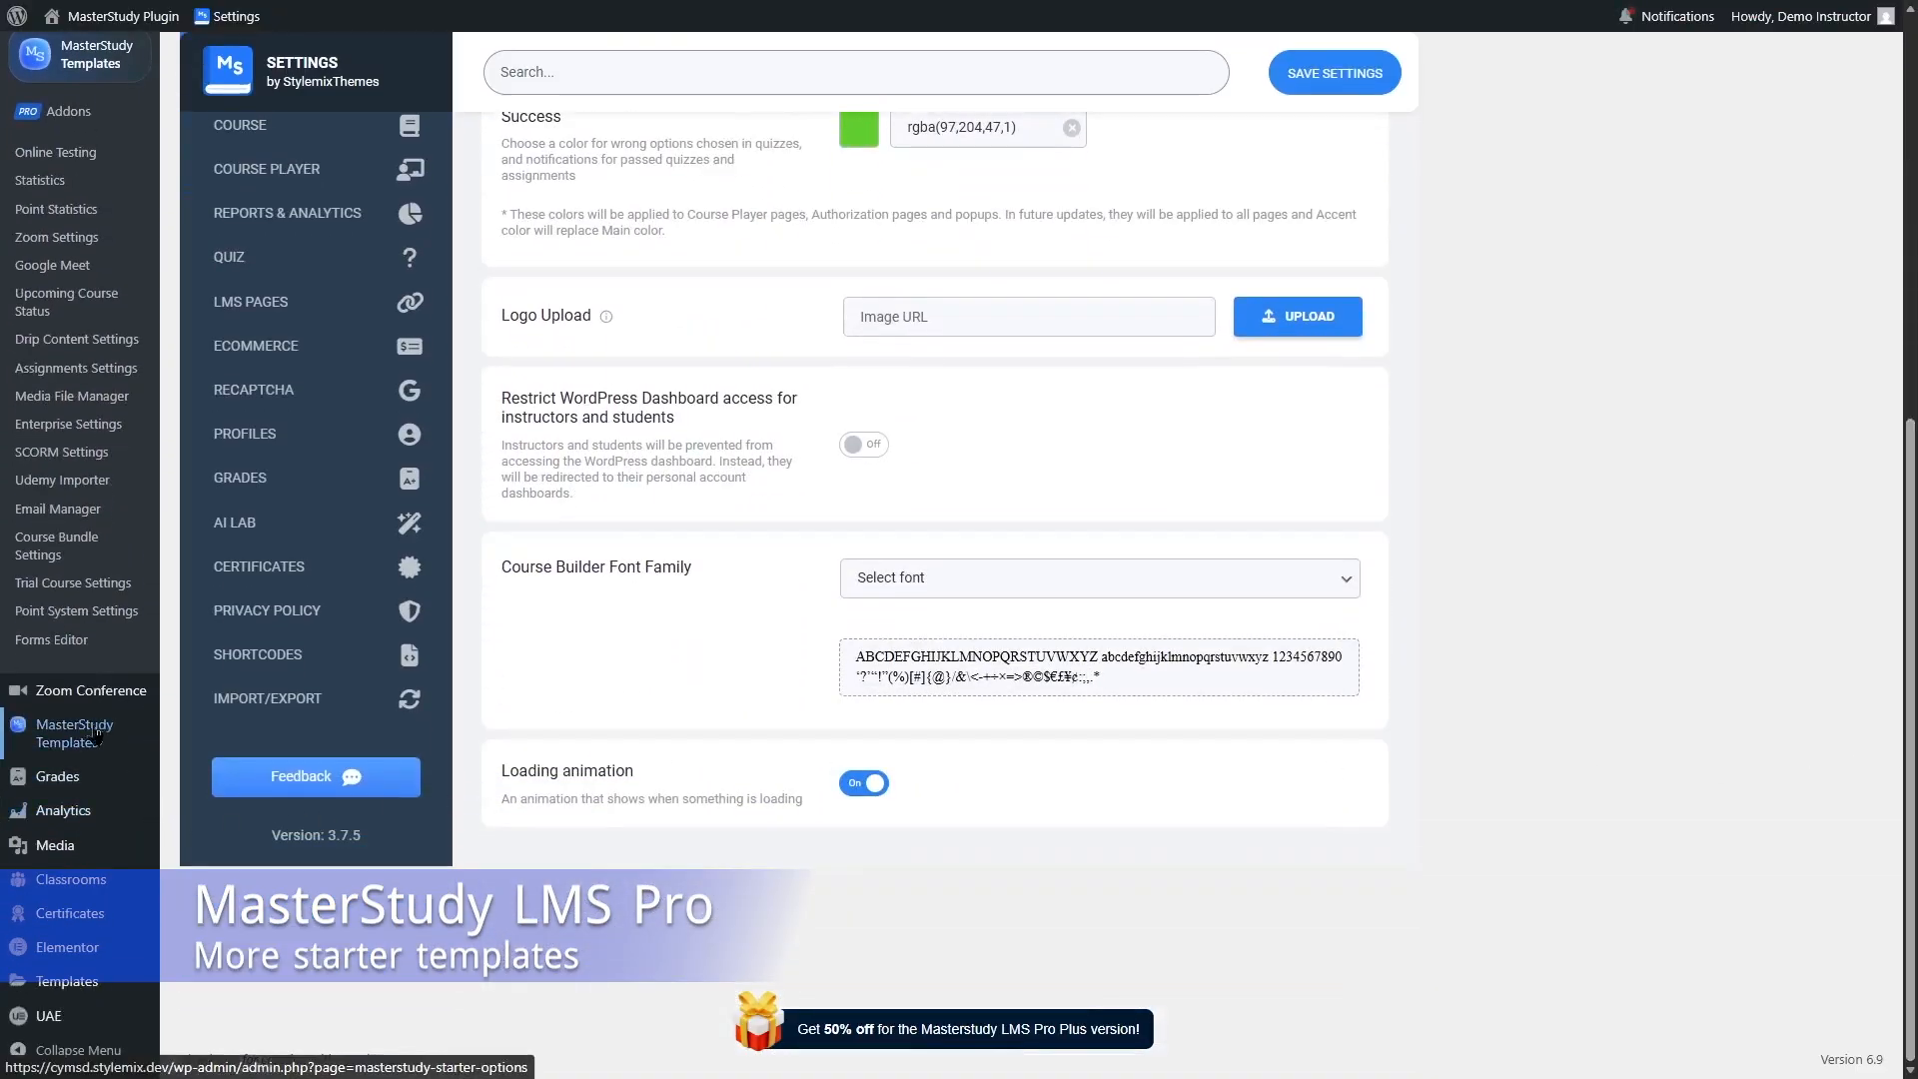
left_click(77, 744)
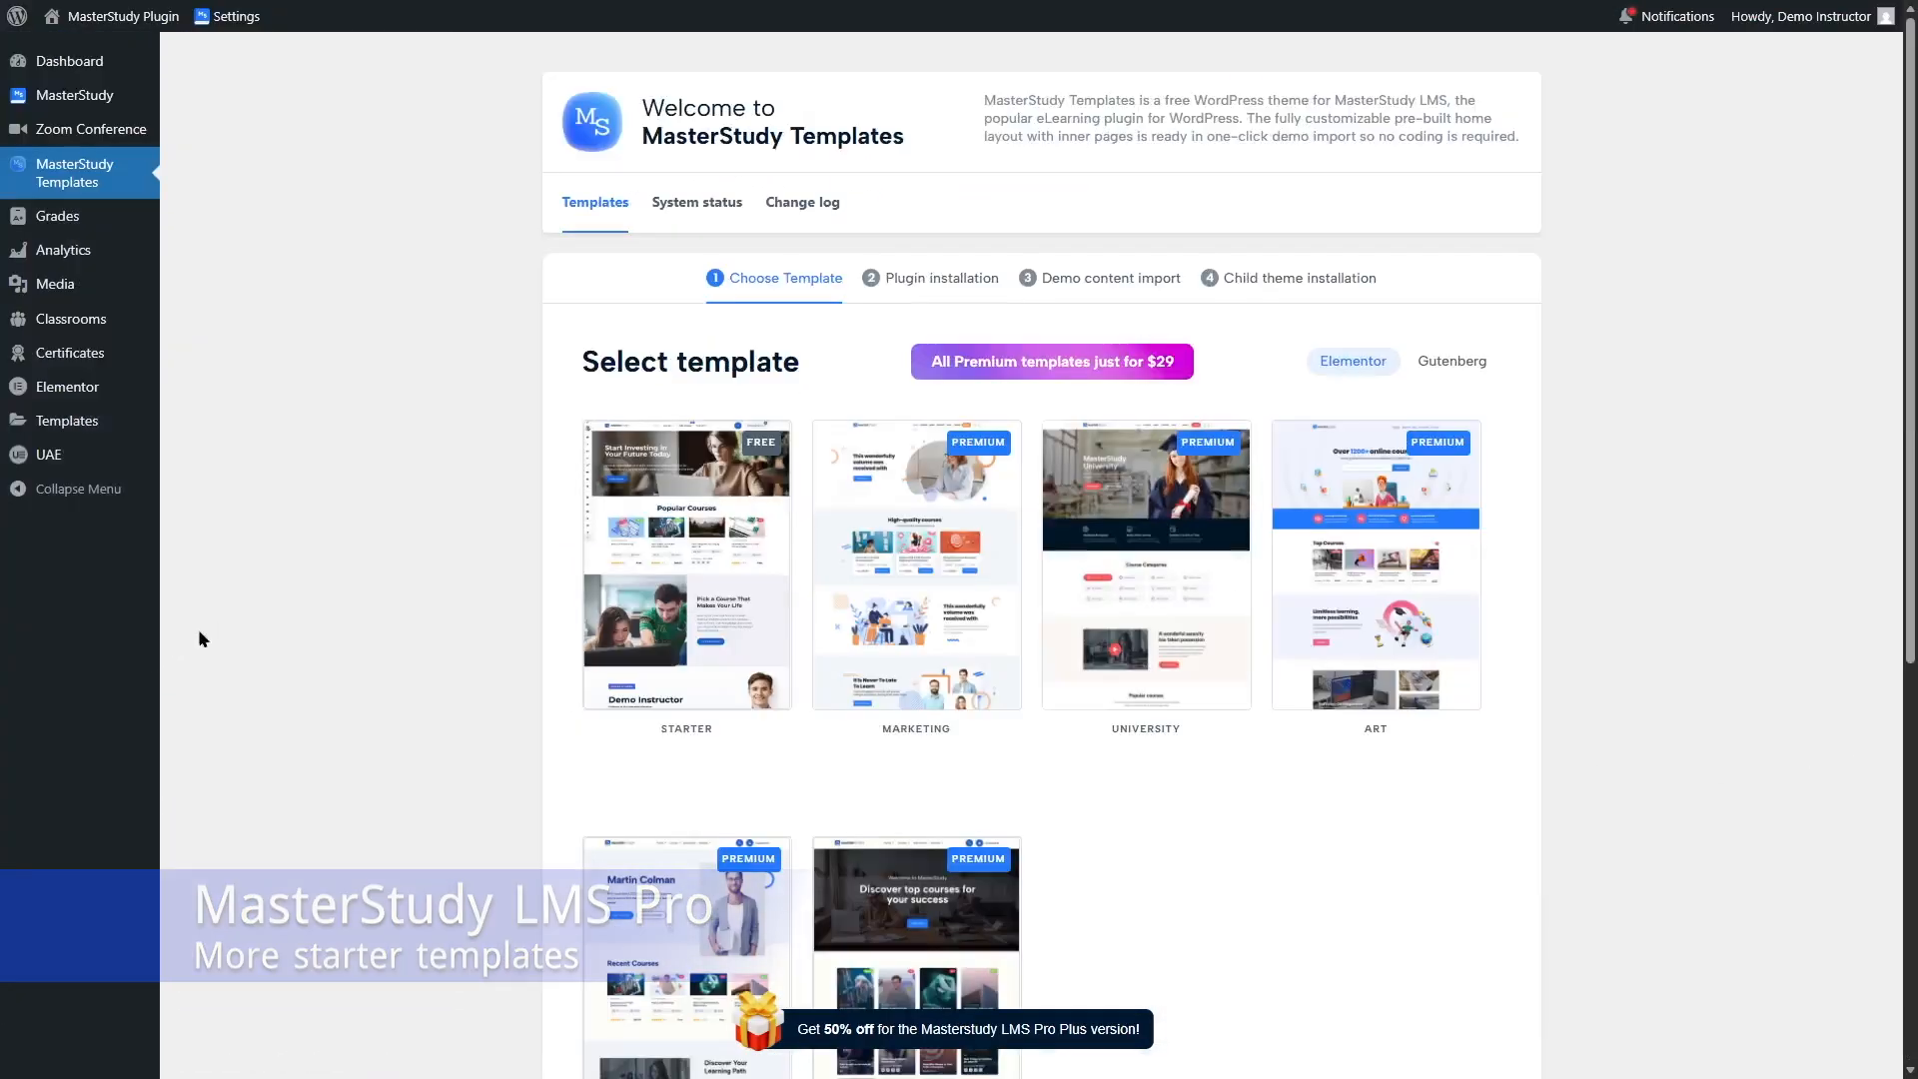
scroll(184, 642, "down", 2)
scroll(1889, 359, "down", 3)
scroll(1889, 360, "up", 4)
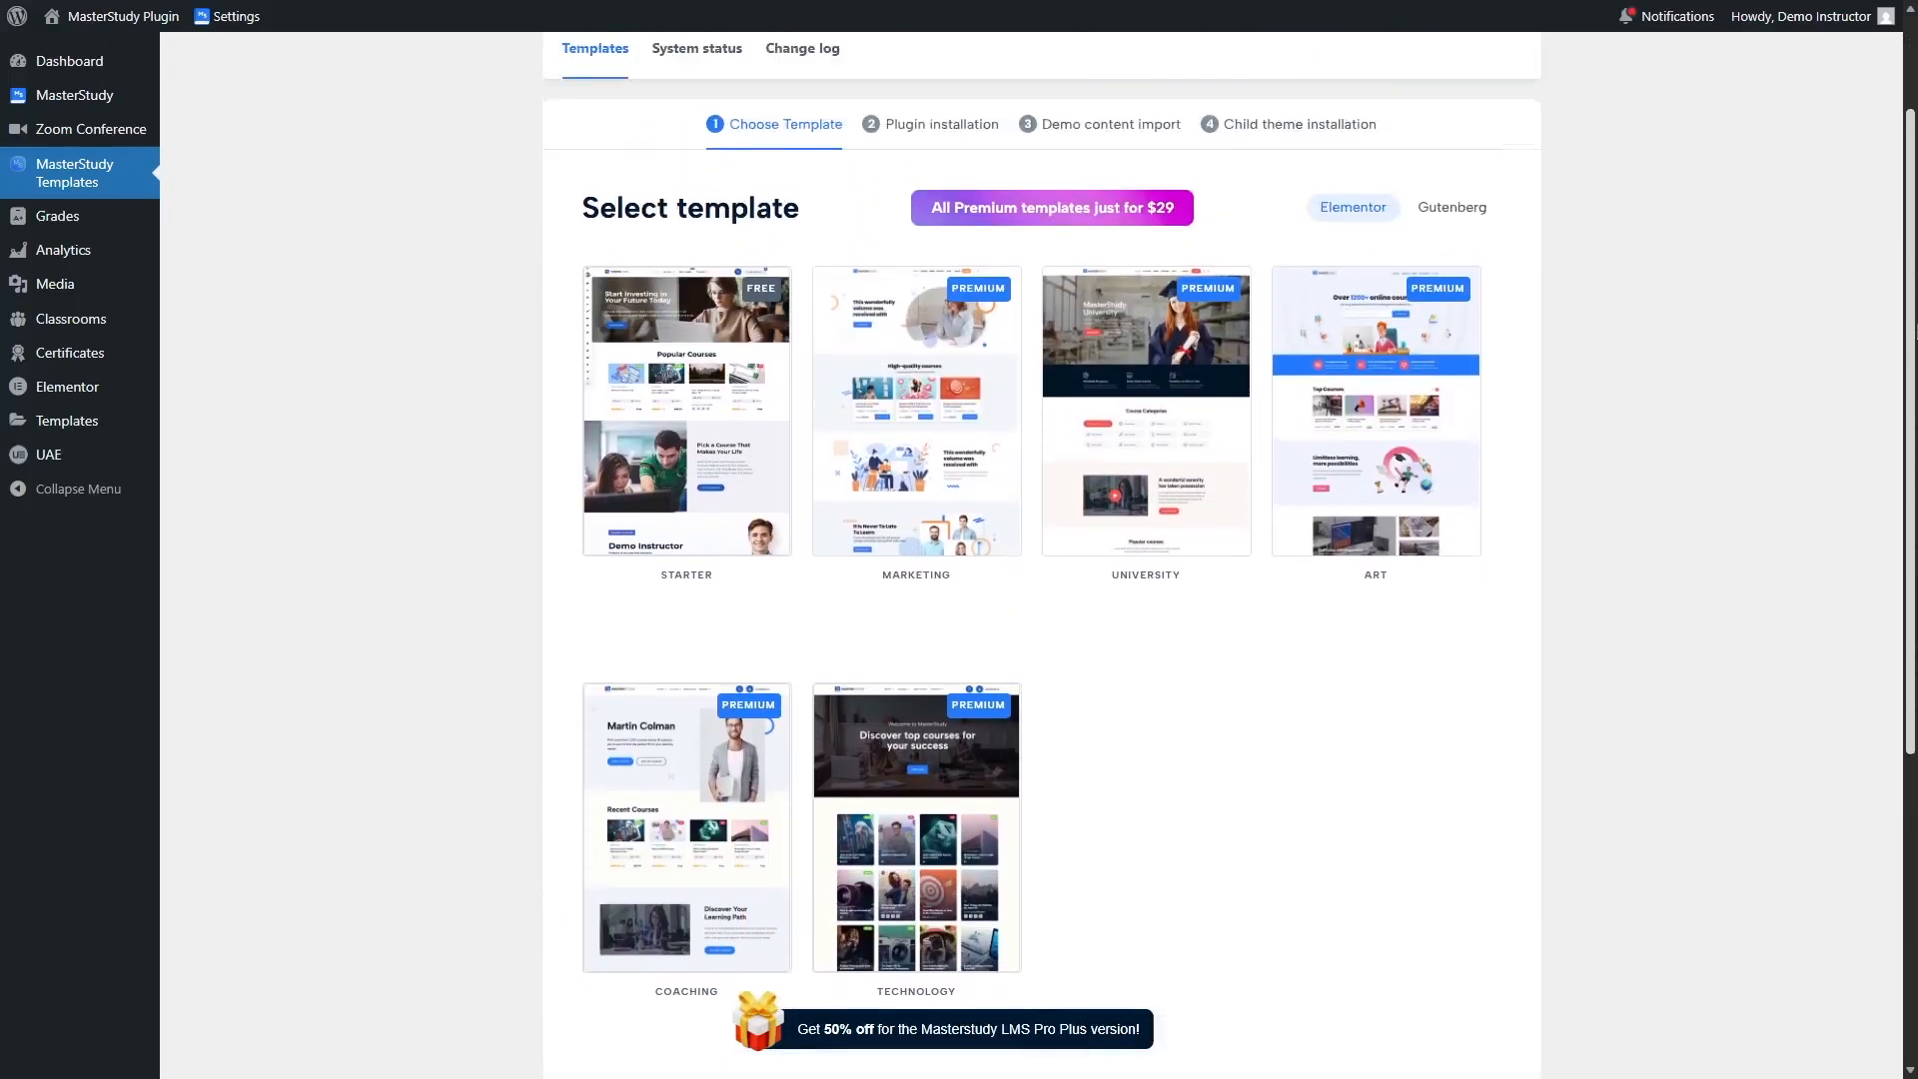
scroll(1889, 360, "down", 1)
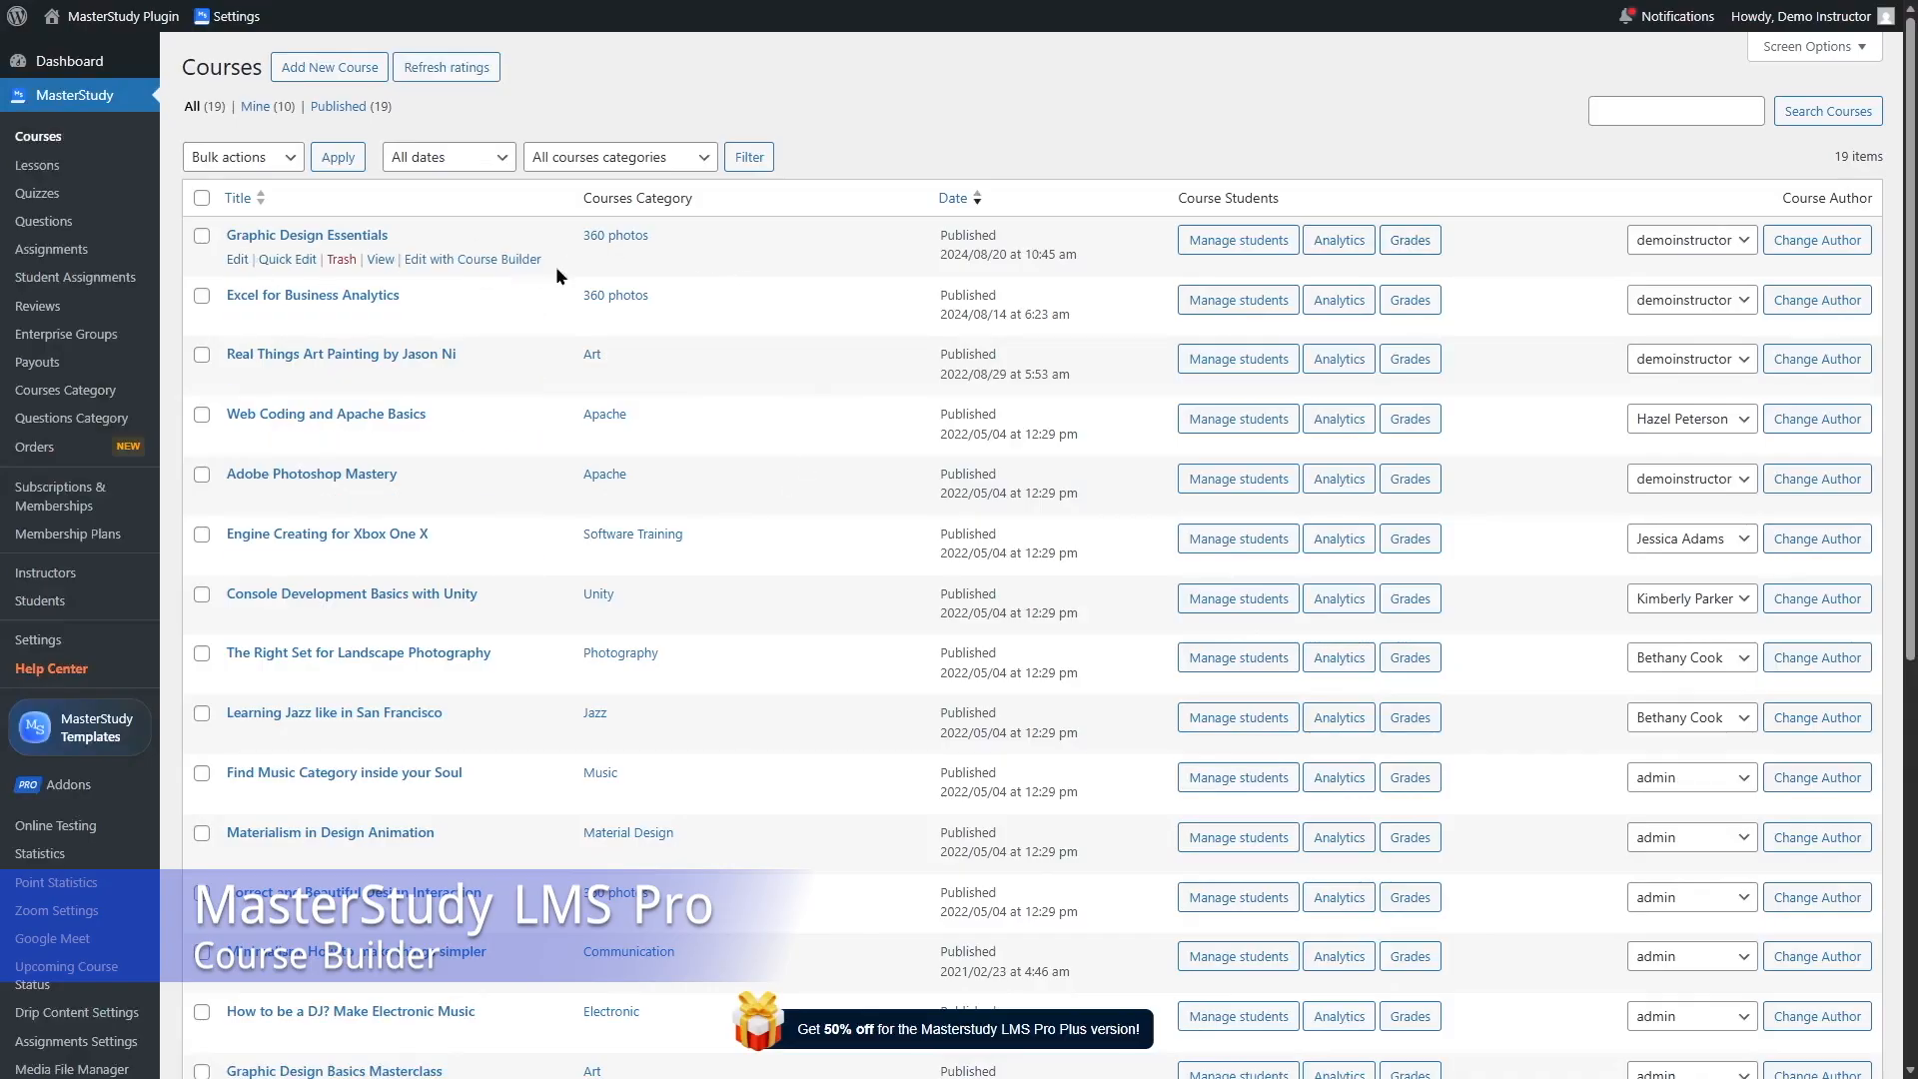
Step: Open Graphic Design Essentials in the Course Builder and start a Zoom lesson in the After Intro section
left_click(484, 260)
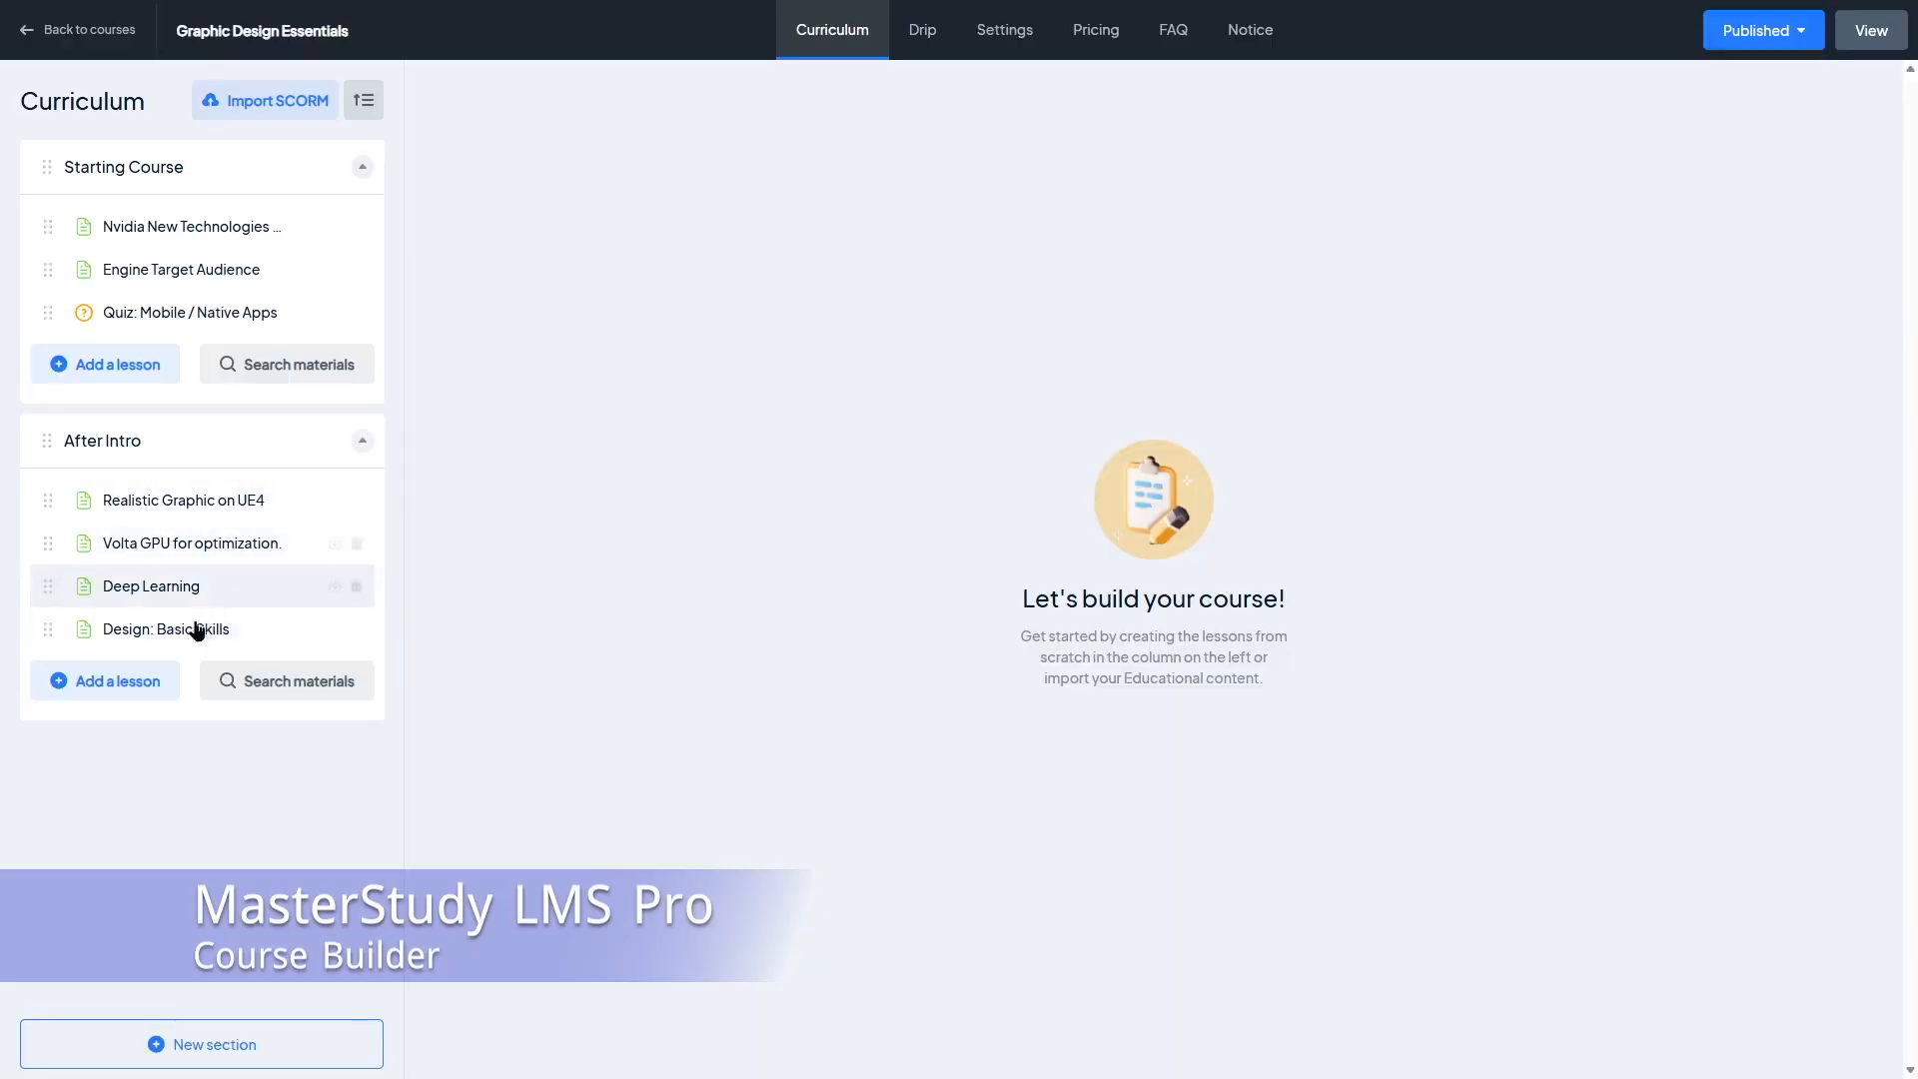
left_click(140, 681)
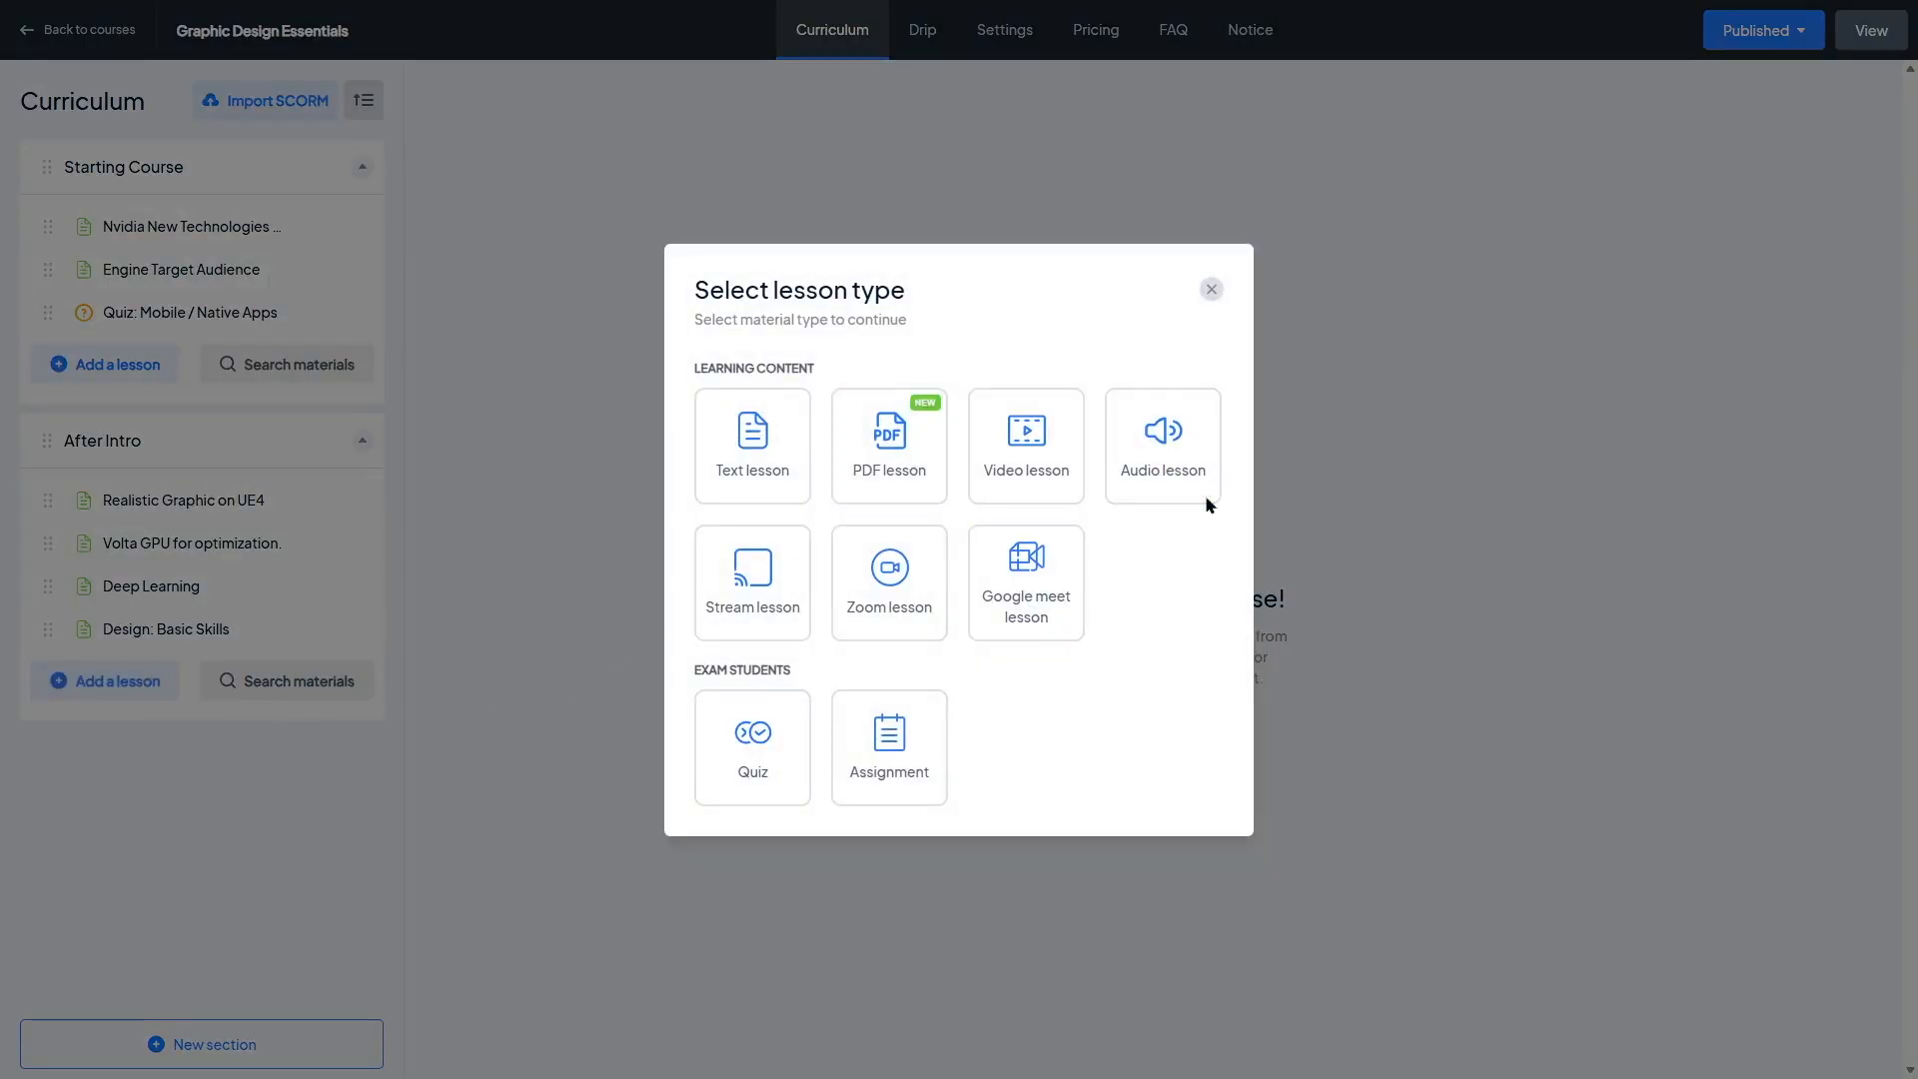
left_click(911, 604)
left_click(550, 270)
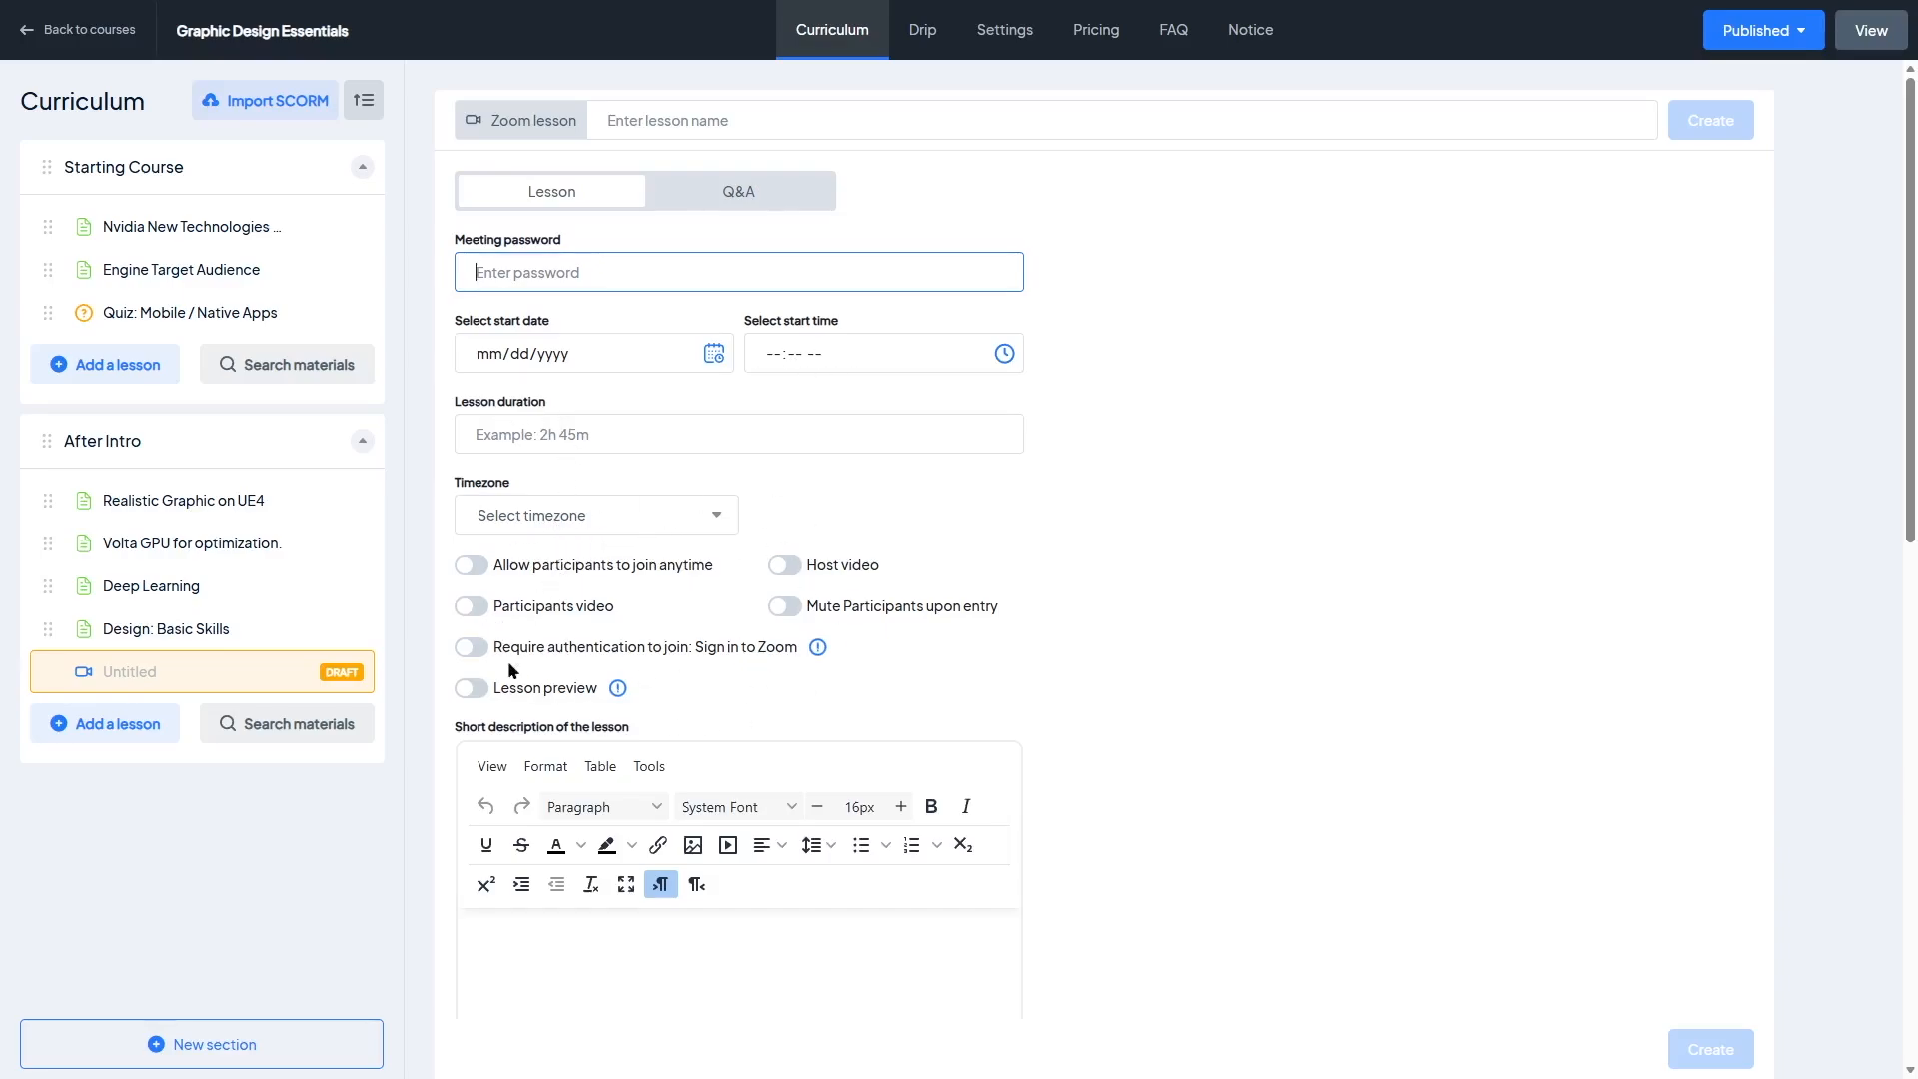
scroll(615, 546, "down", 5)
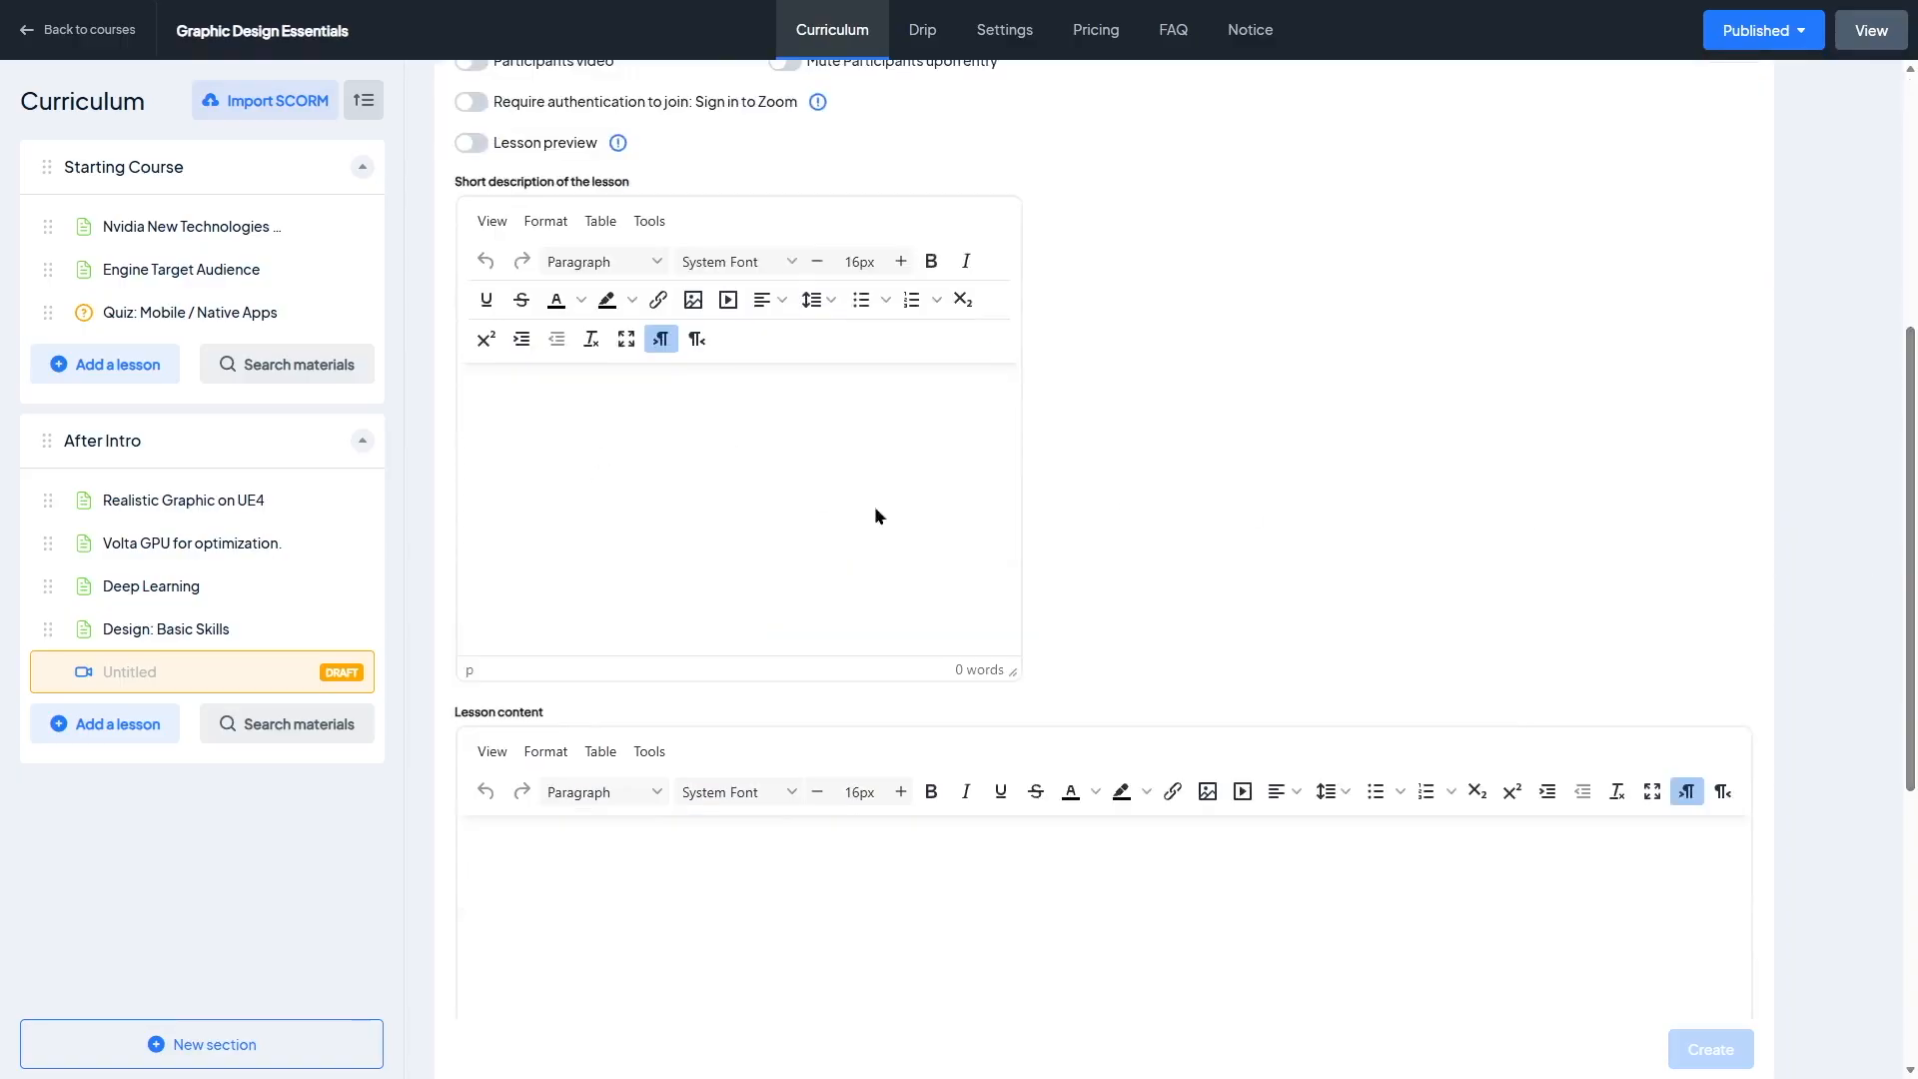
left_click_drag(1912, 633, 1914, 321)
Step: Replace the draft with an Audio lesson and review its source type options and form fields
left_click(130, 724)
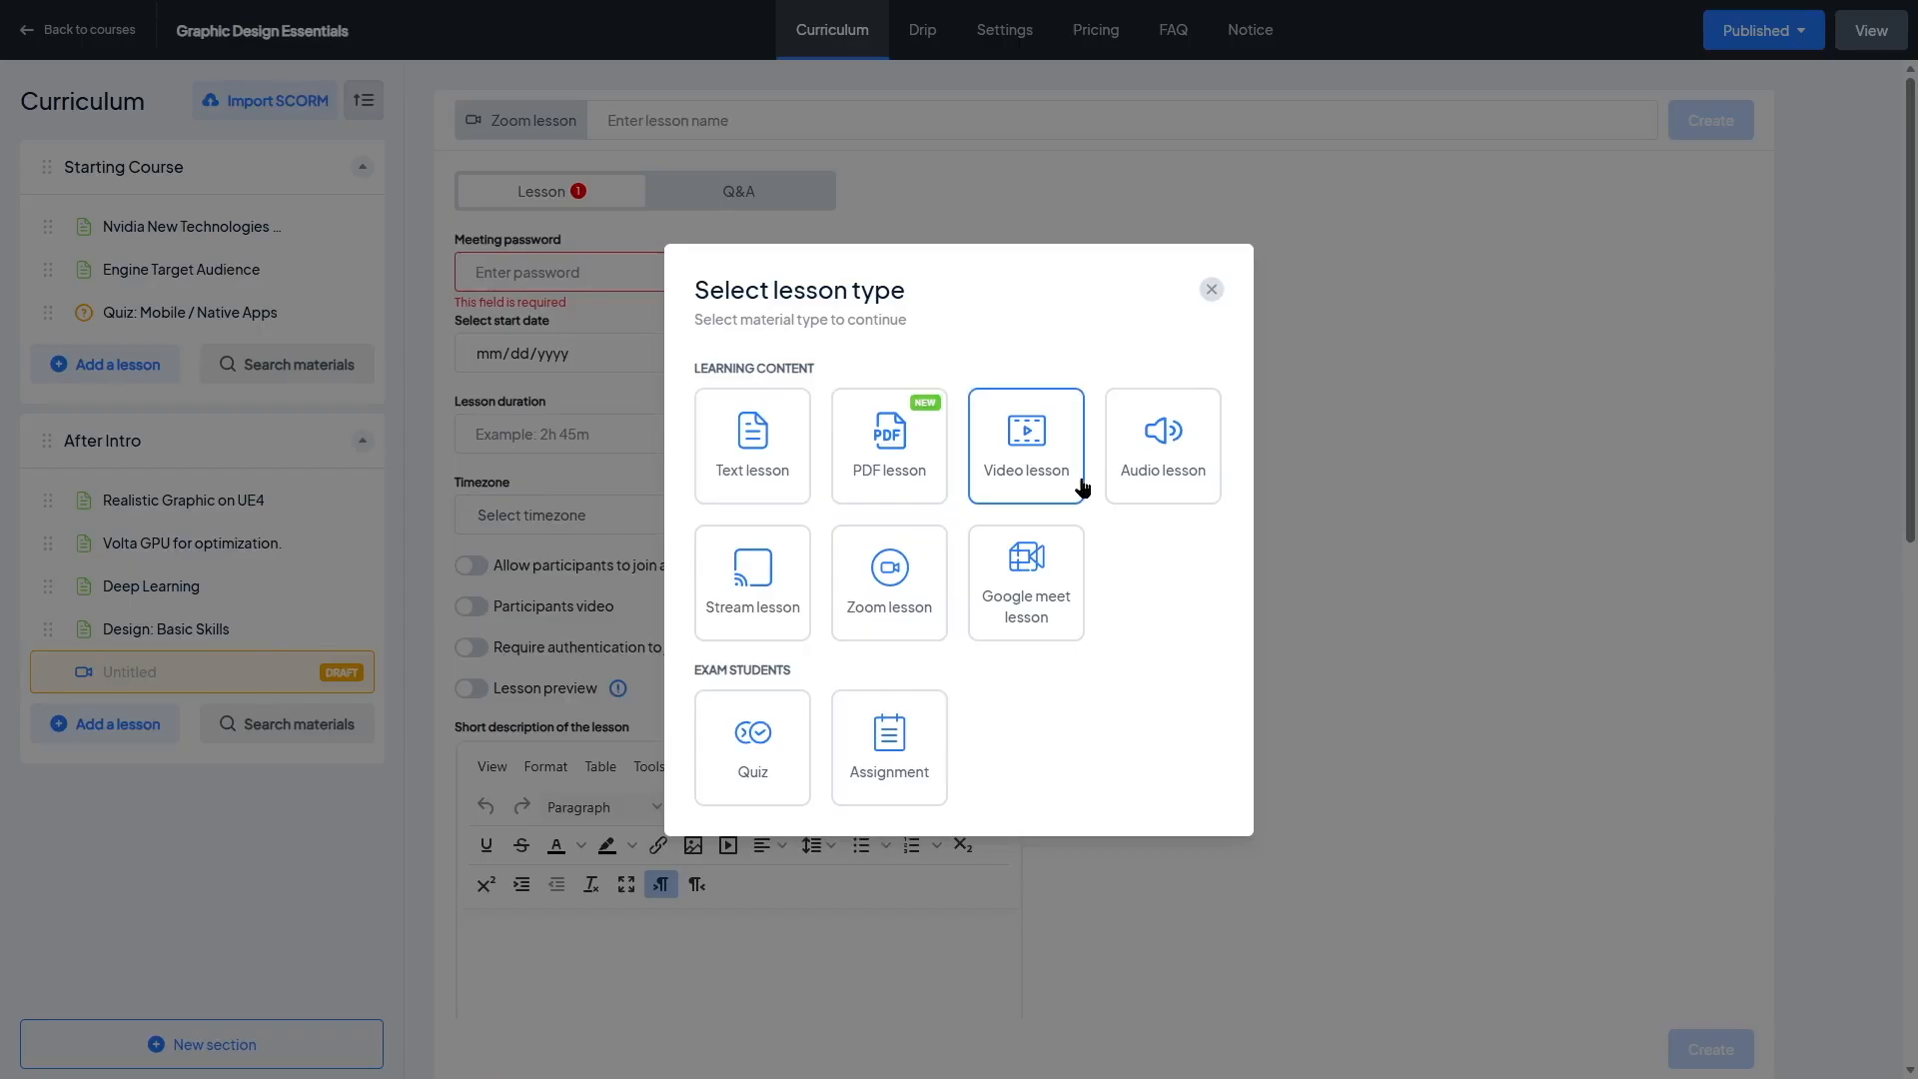
left_click(1147, 452)
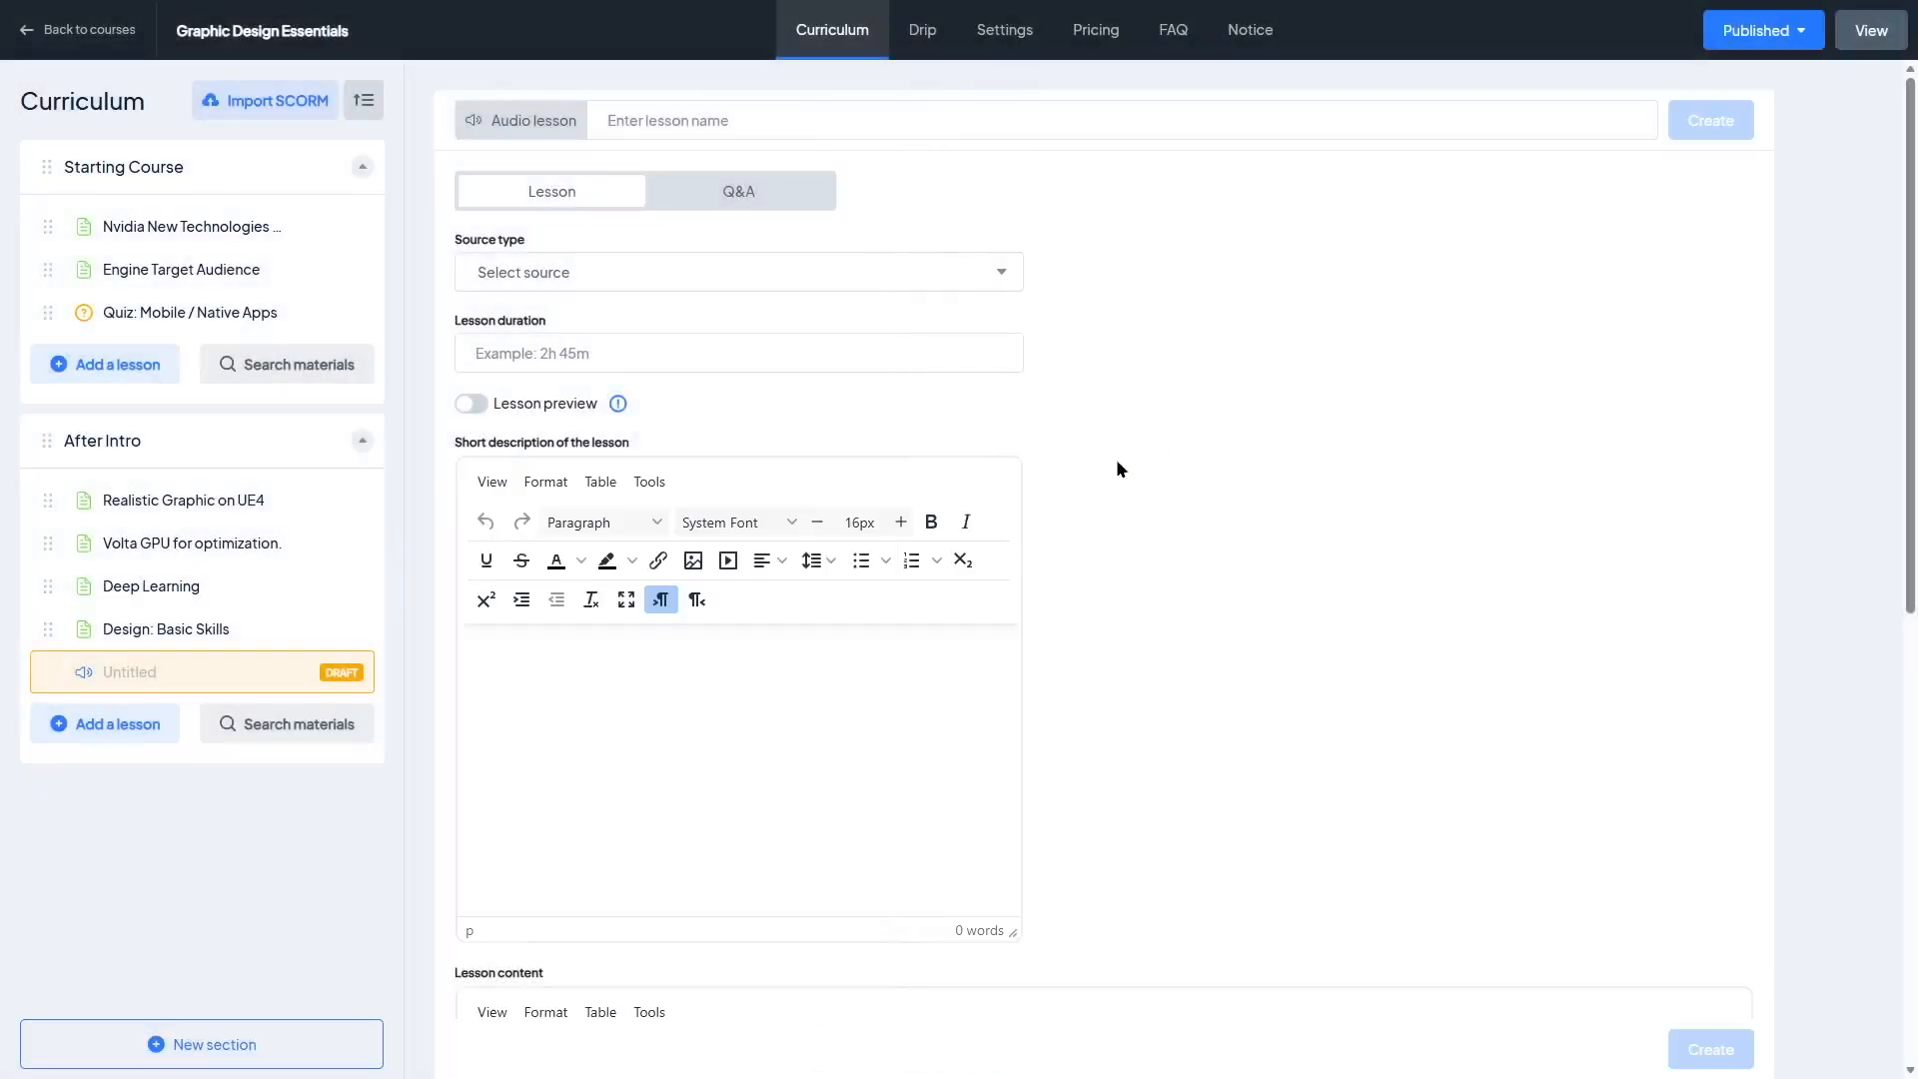
left_click(629, 290)
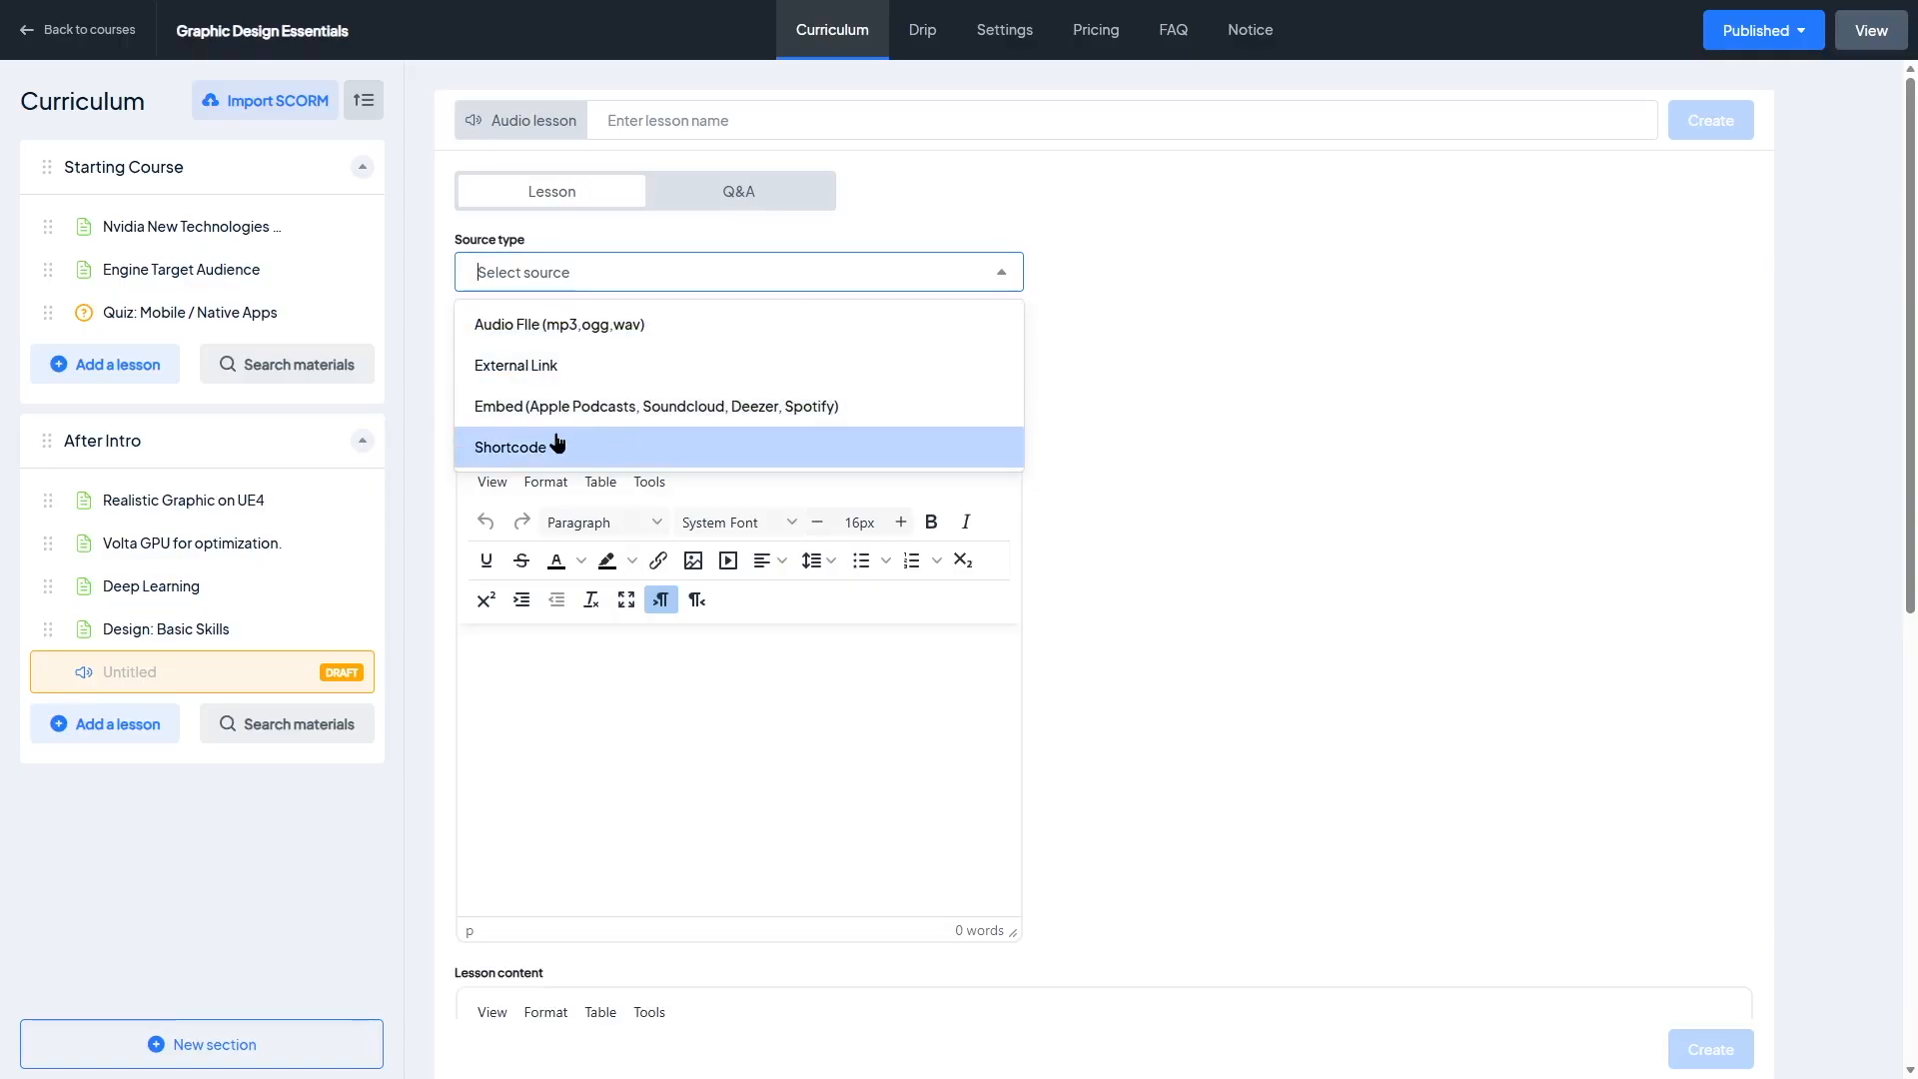
left_click(1213, 423)
left_click(576, 353)
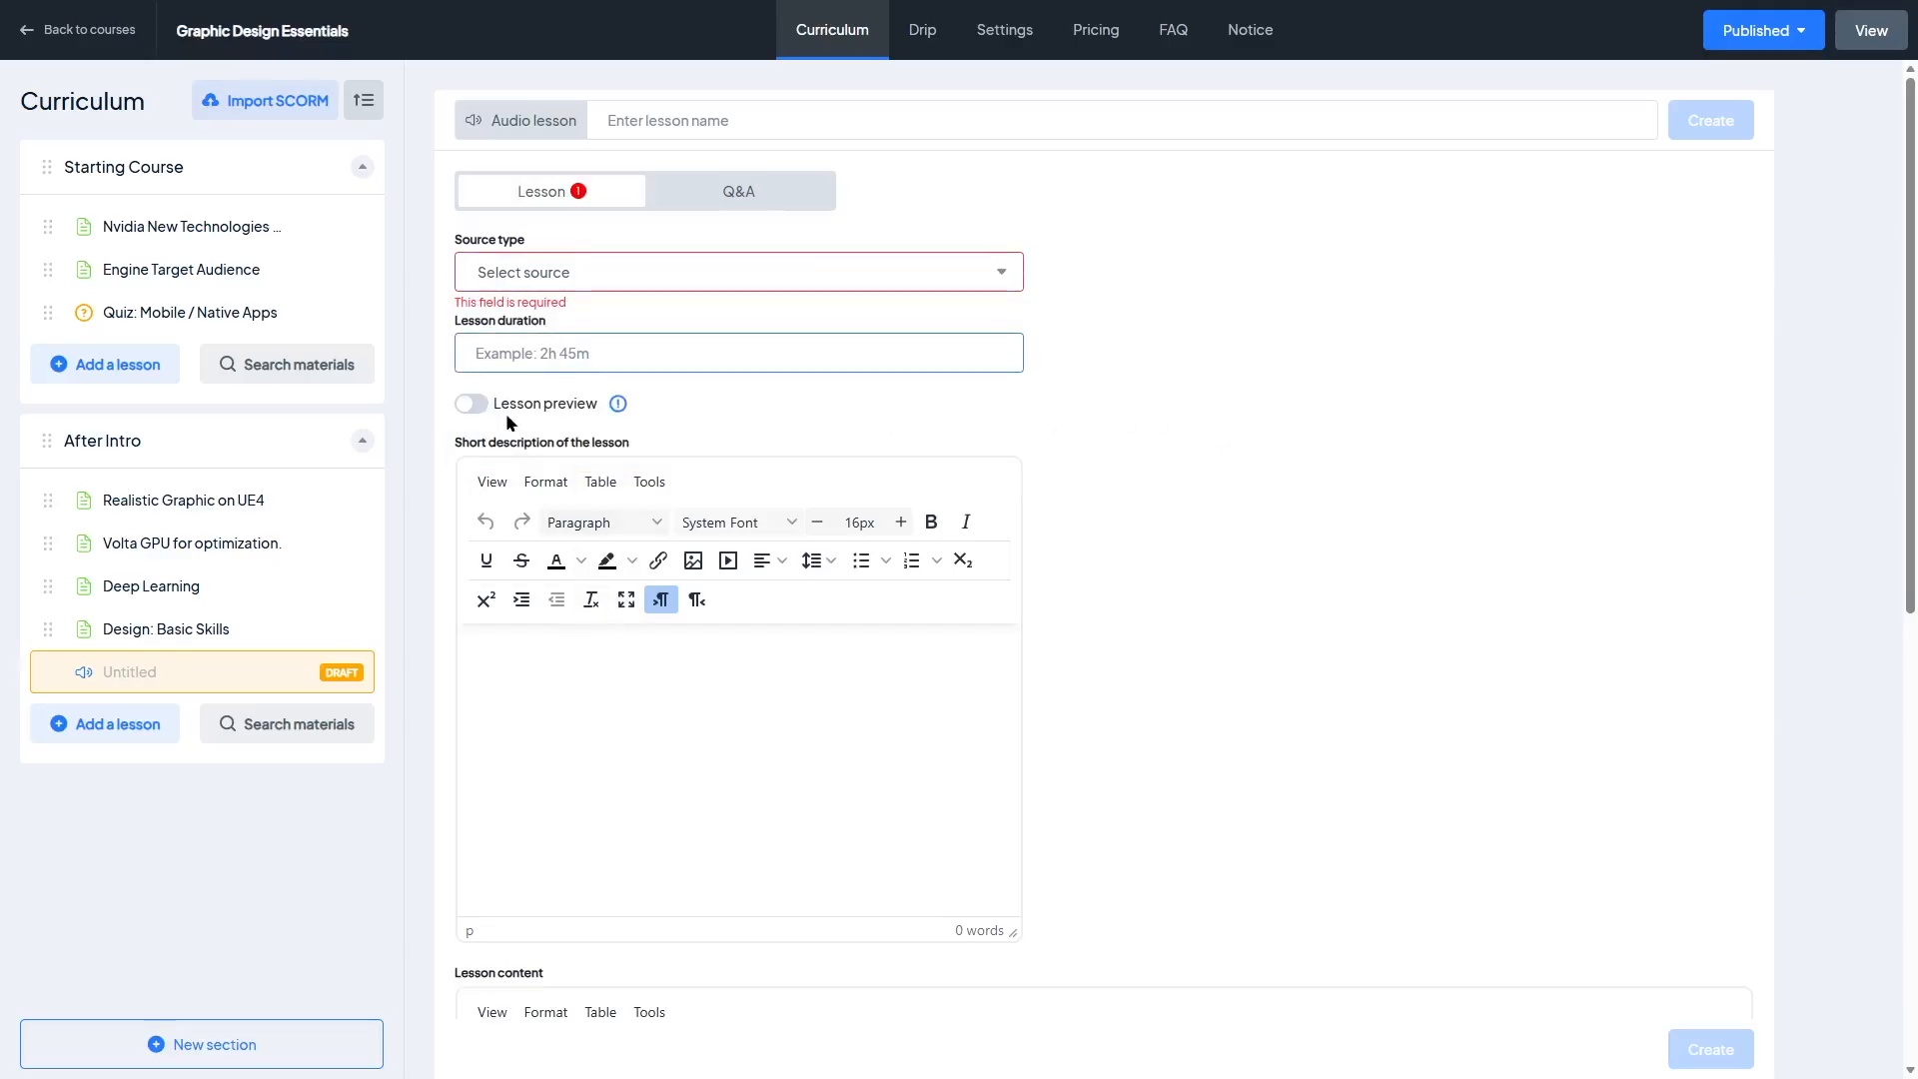
left_click_drag(1911, 366, 1916, 813)
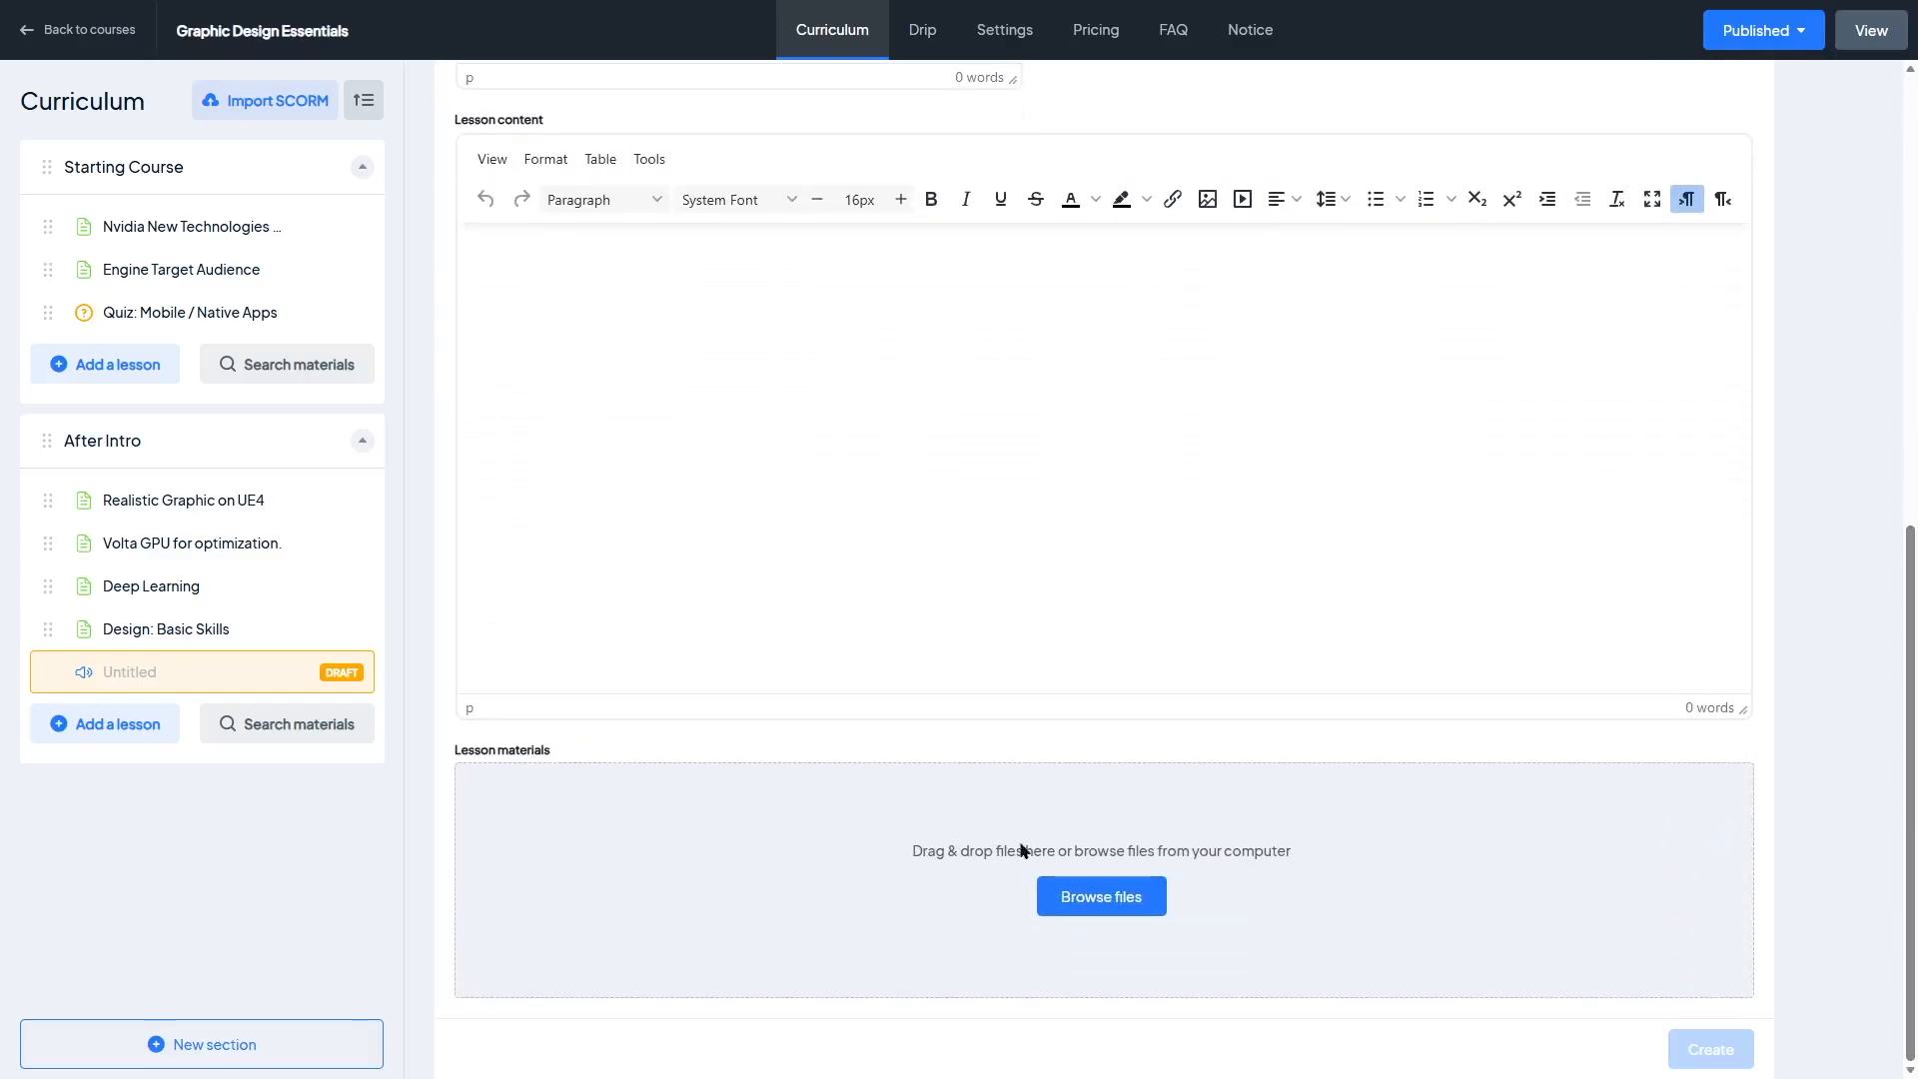
scroll(446, 603, "up", 8)
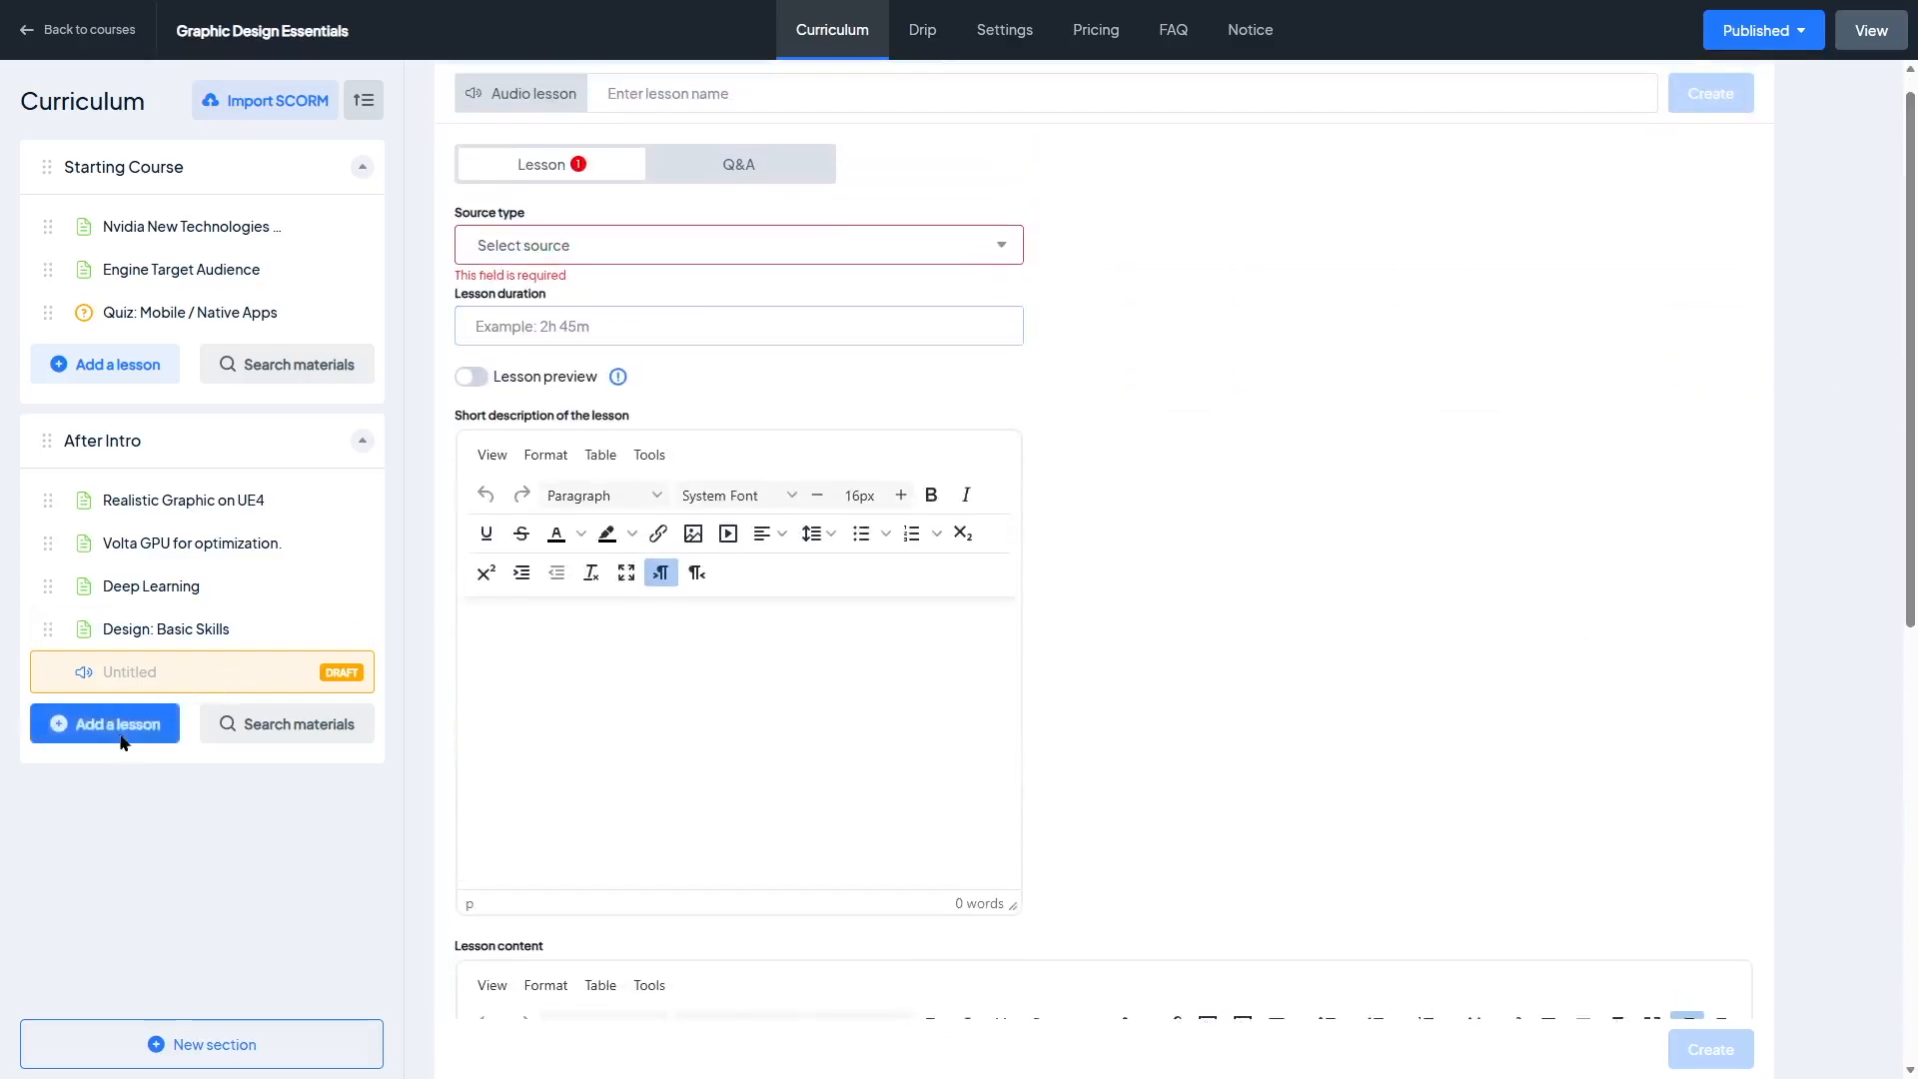
Step: Replace the draft with a Stream lesson and review its form fields
left_click(120, 723)
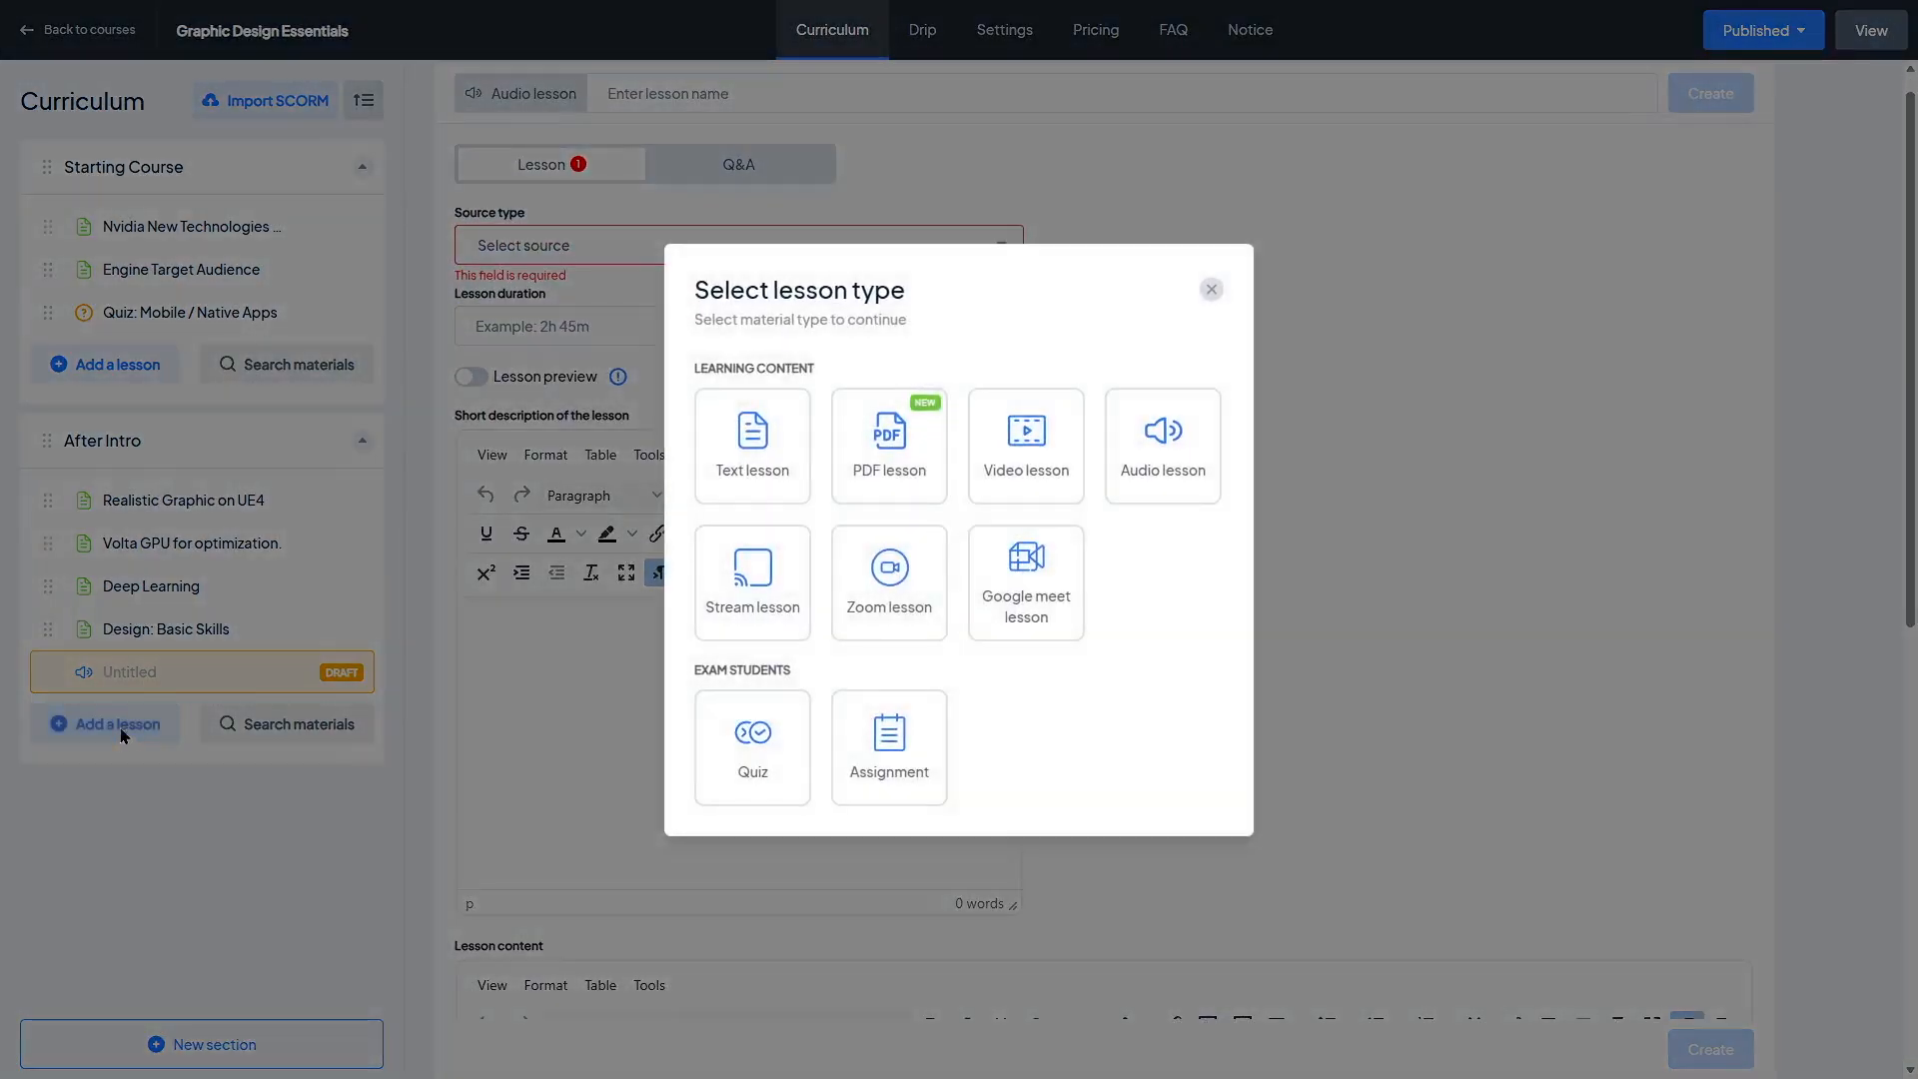
left_click(767, 606)
left_click_drag(1910, 300, 1910, 286)
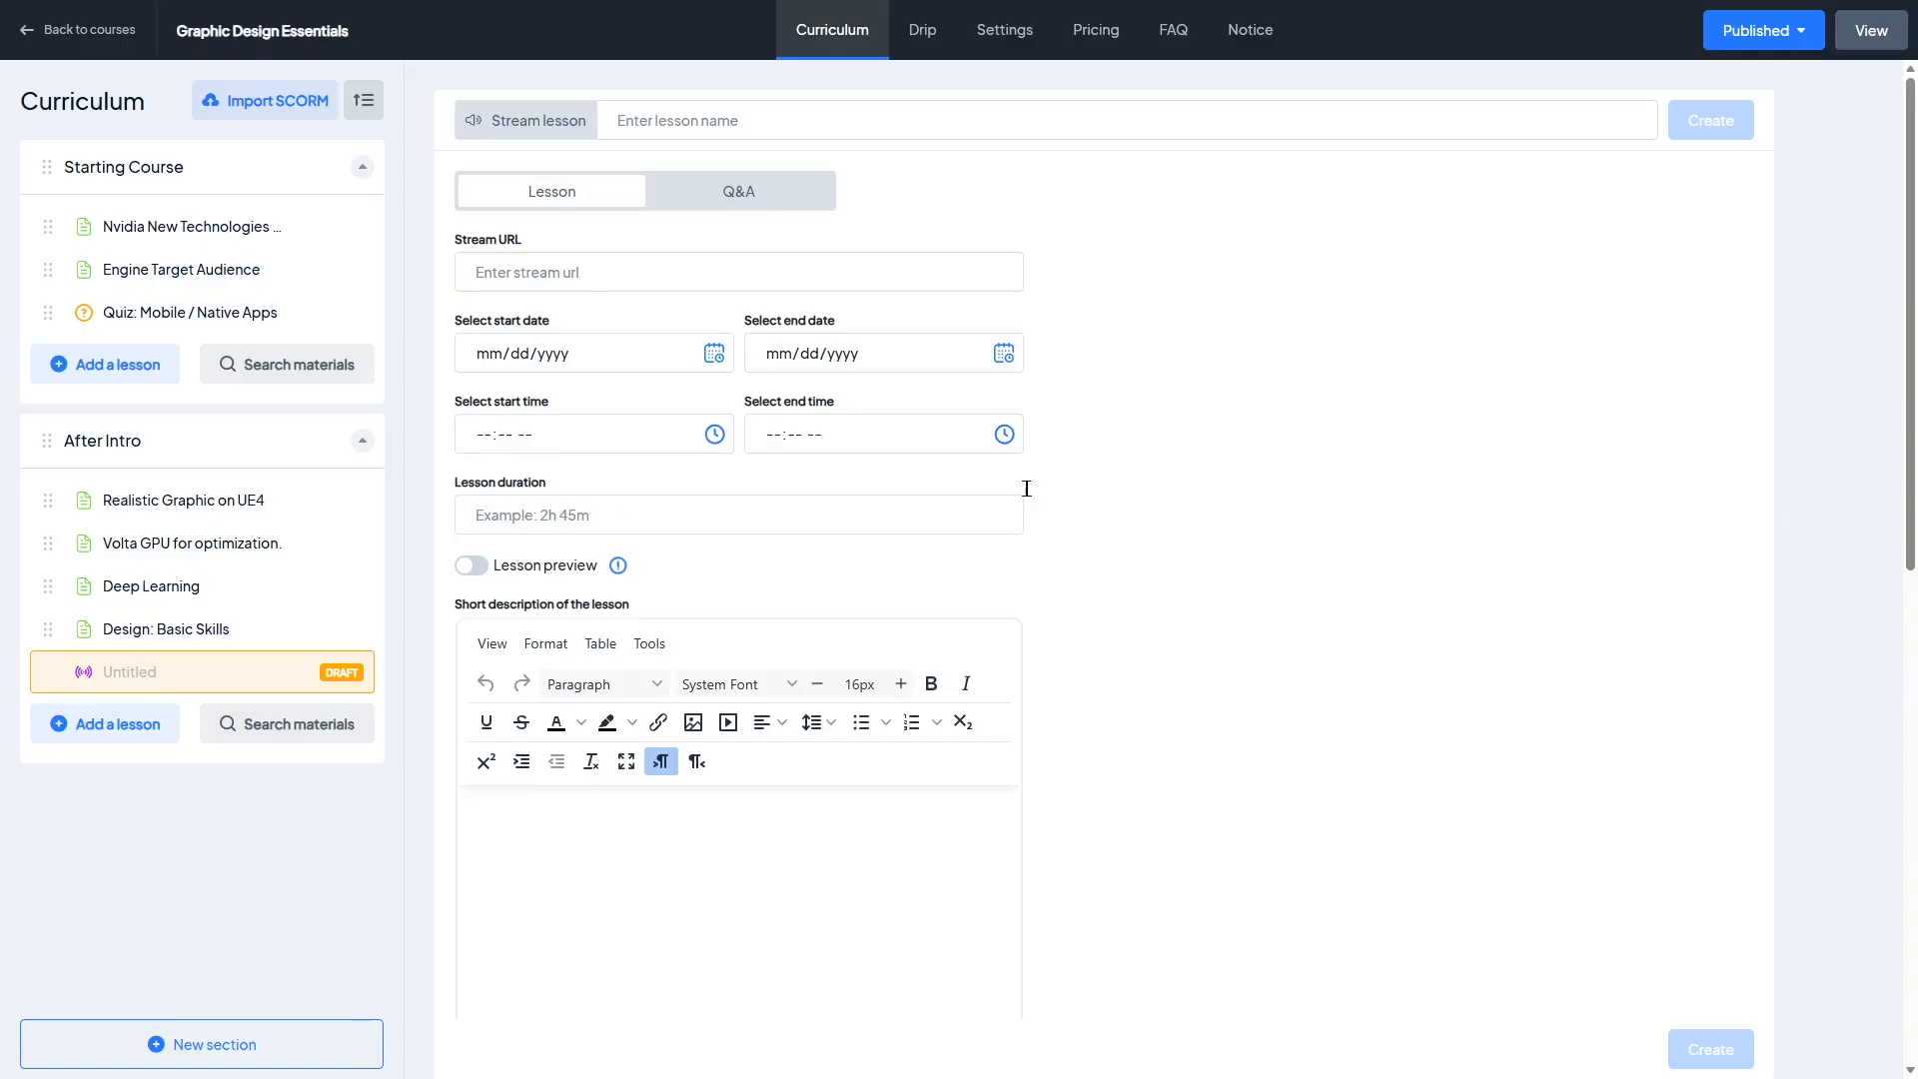
mouse_move(1912, 352)
left_mouse_down()
mouse_move(1914, 819)
mouse_move(1913, 352)
left_mouse_up()
Step: Replace the draft with a PDF lesson and review its form fields
left_click(138, 715)
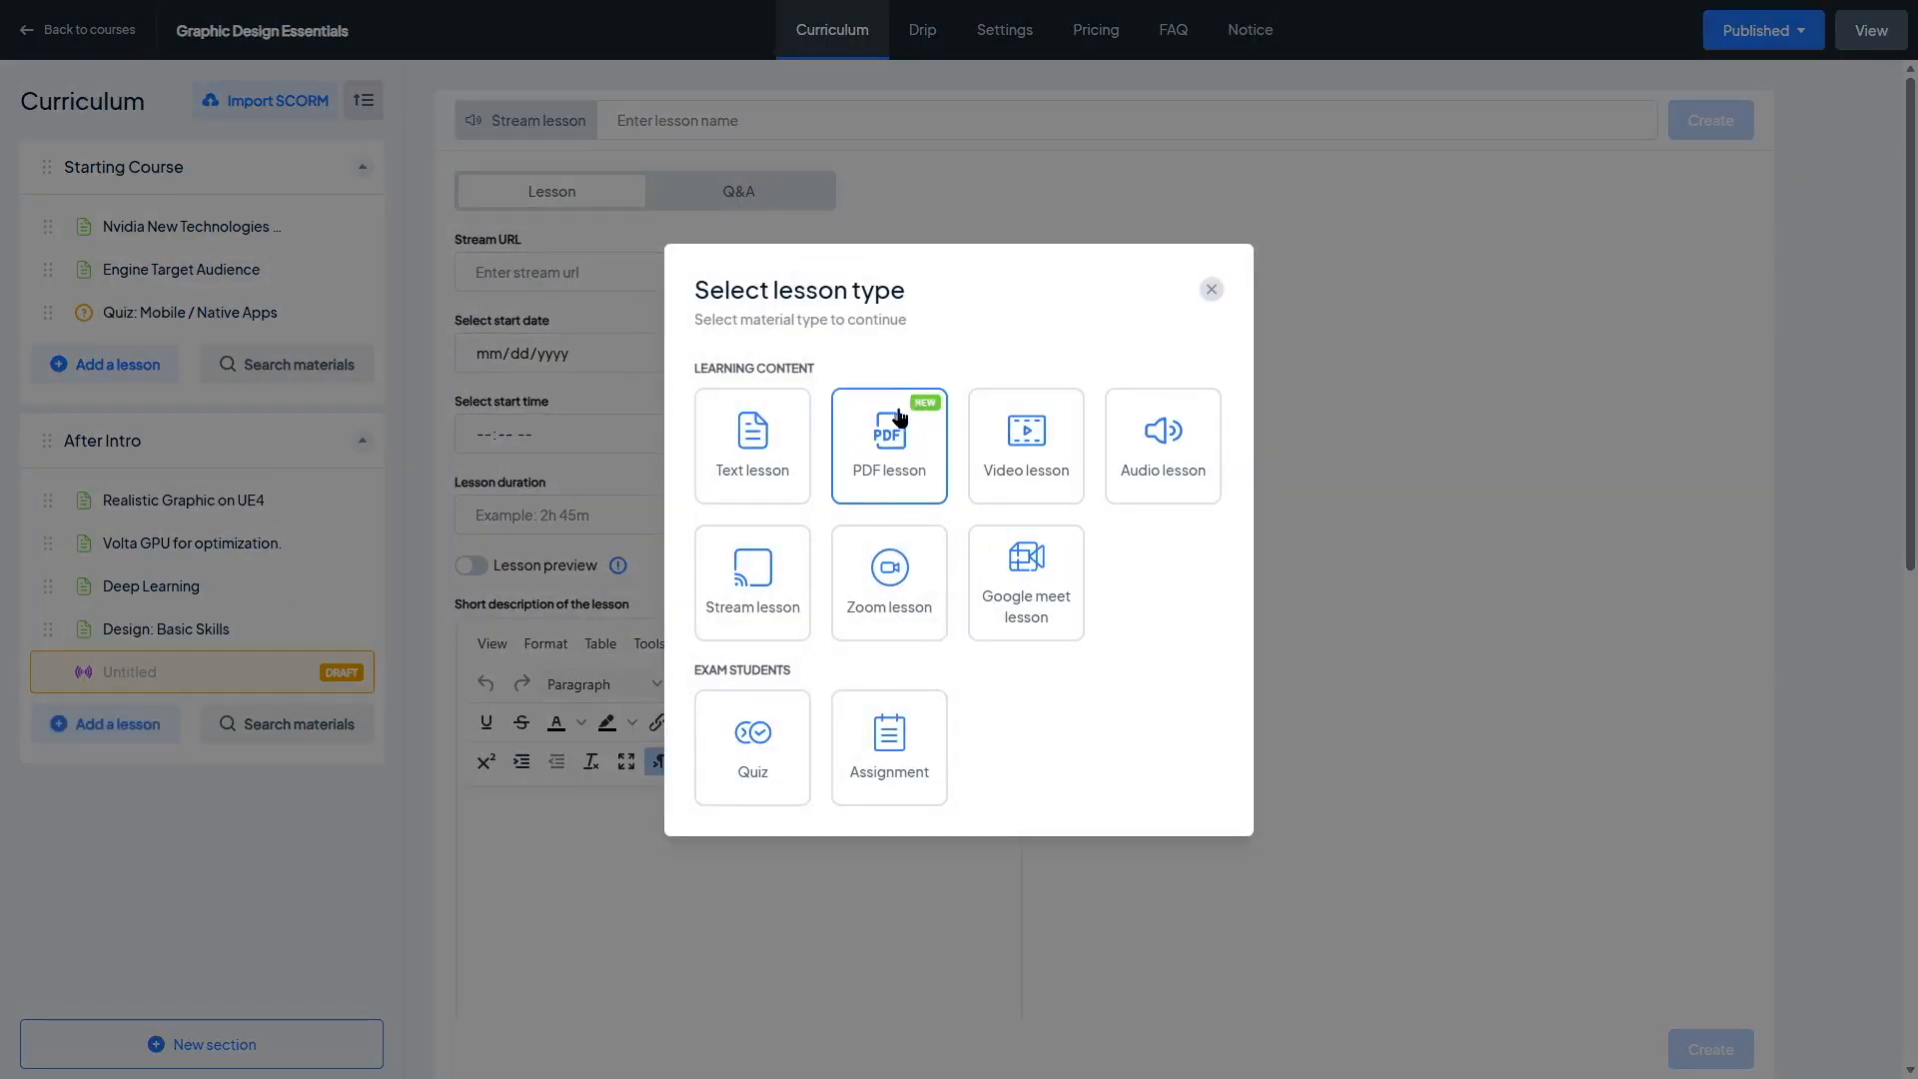
left_click(899, 446)
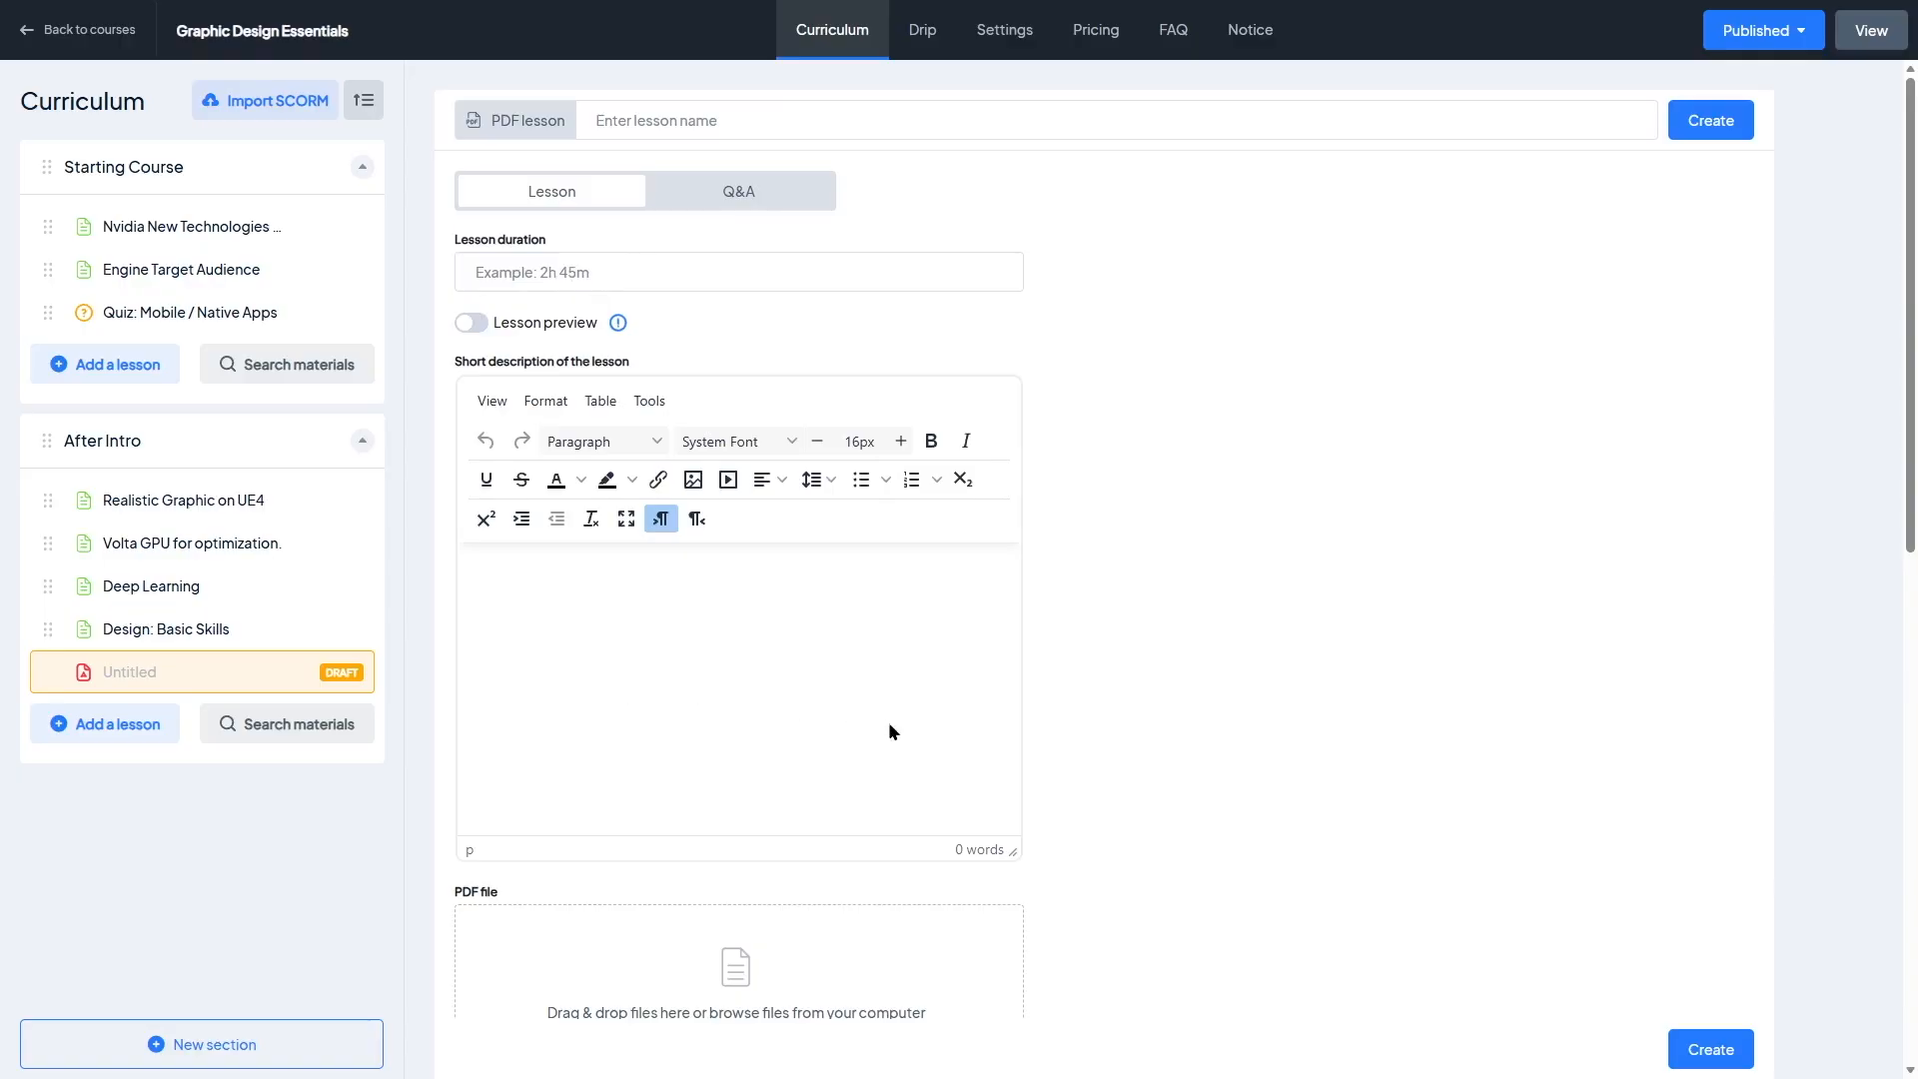
scroll(889, 724, "down", 5)
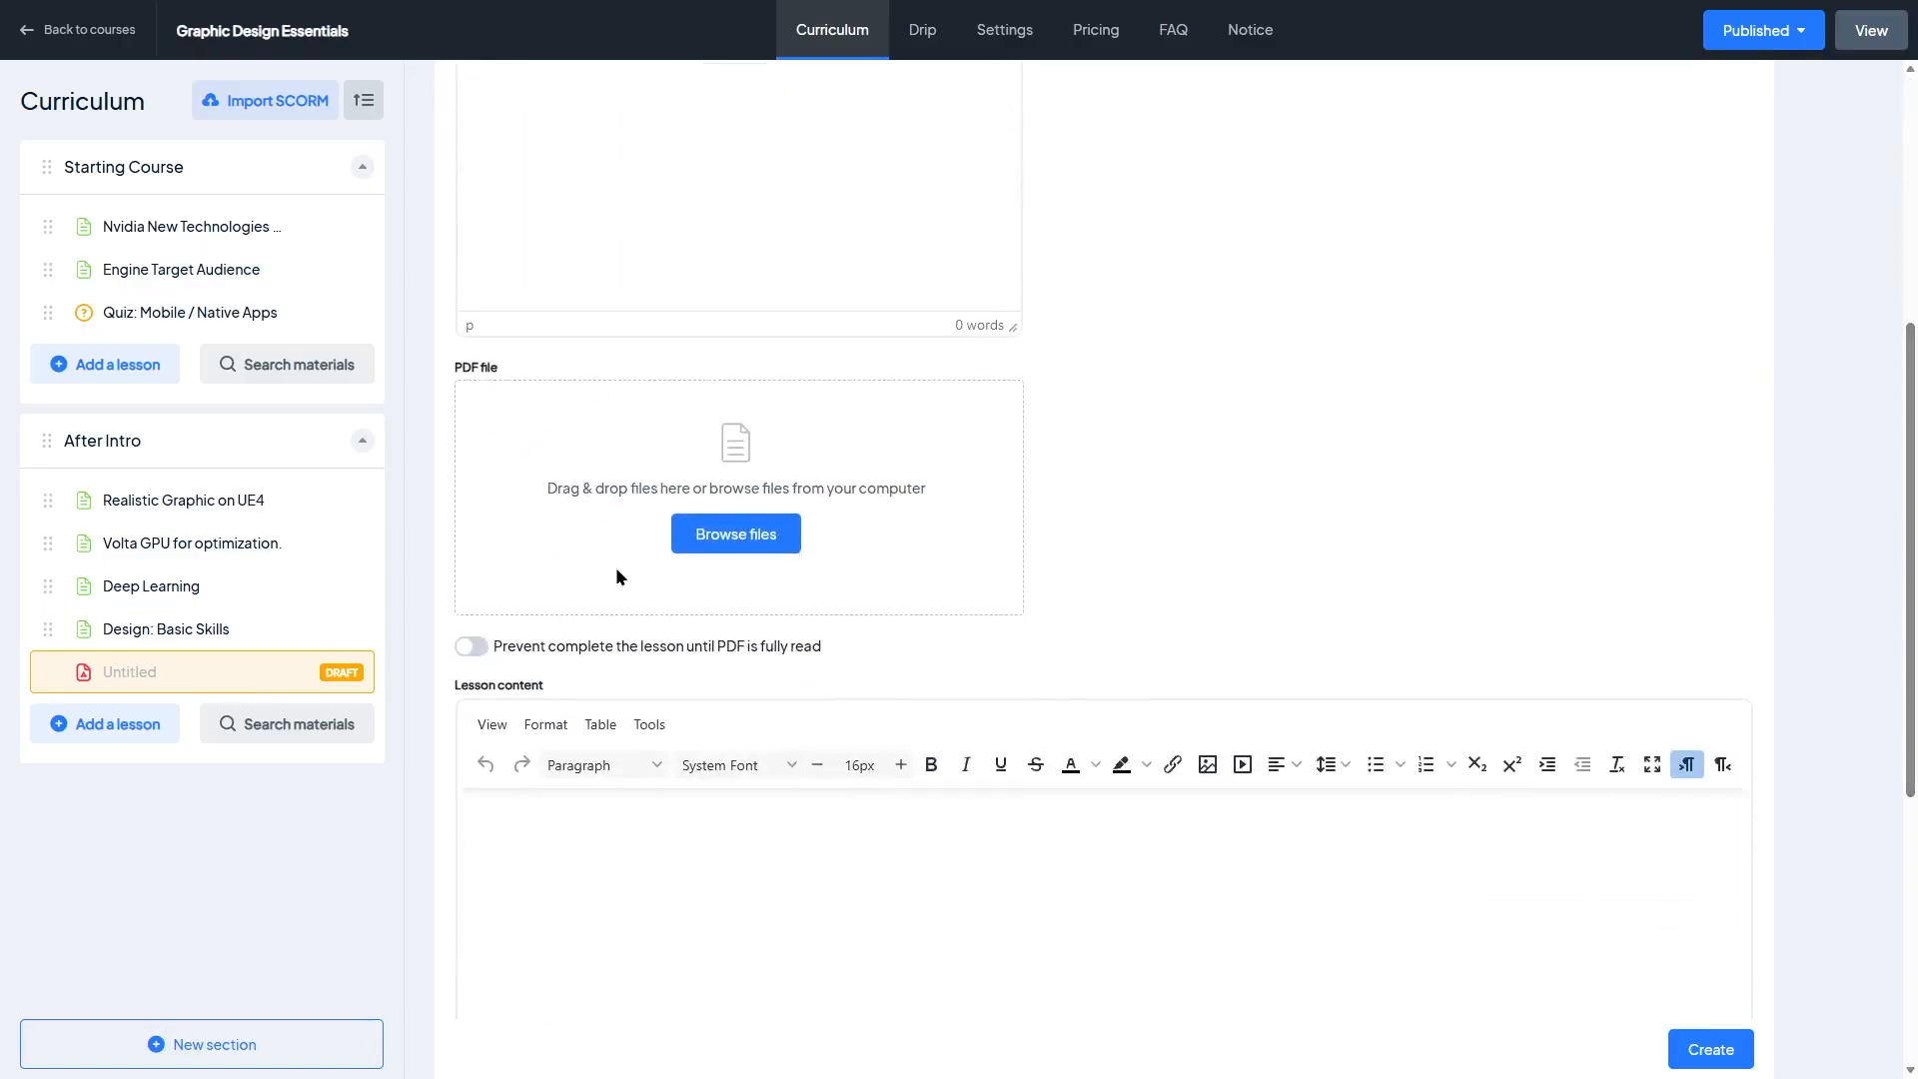
scroll(617, 576, "down", 5)
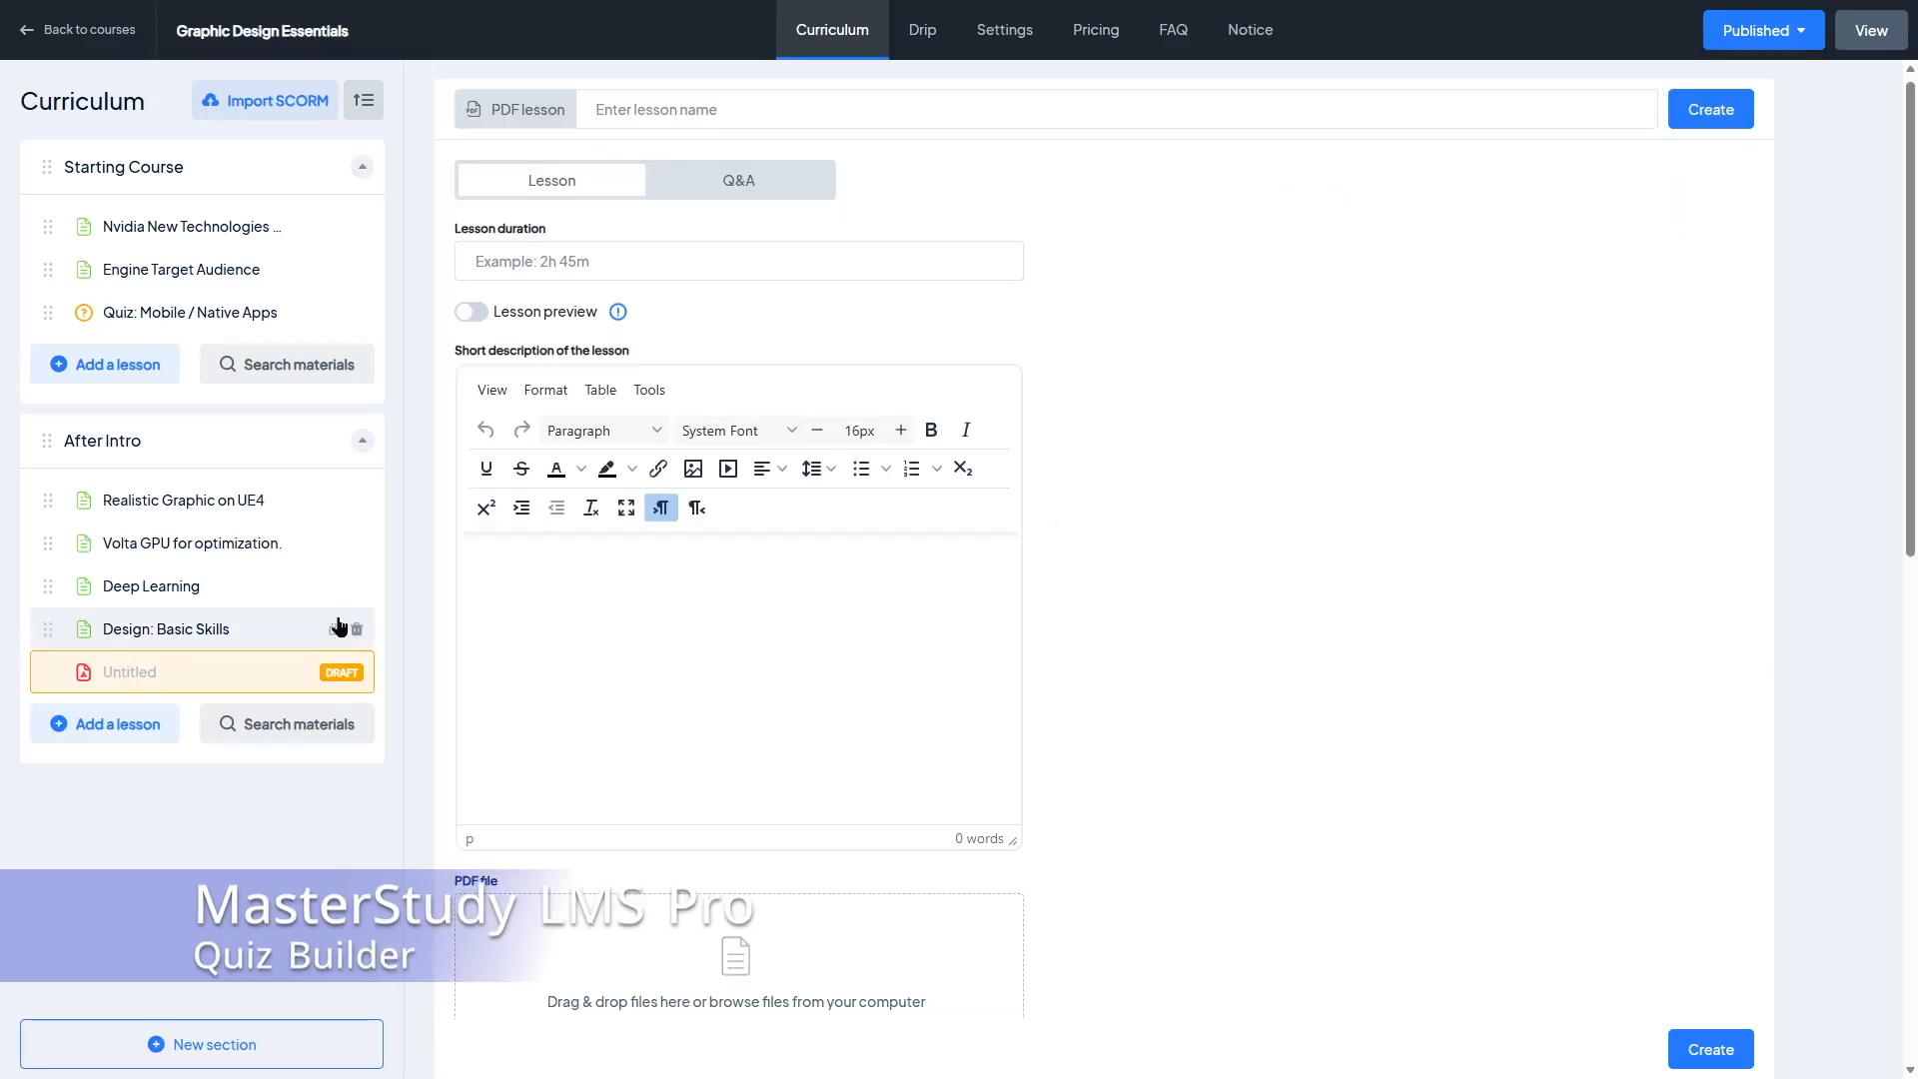
Step: Open the Mobile / Native Apps quiz and review its questions, settings and grades table
left_click(190, 311)
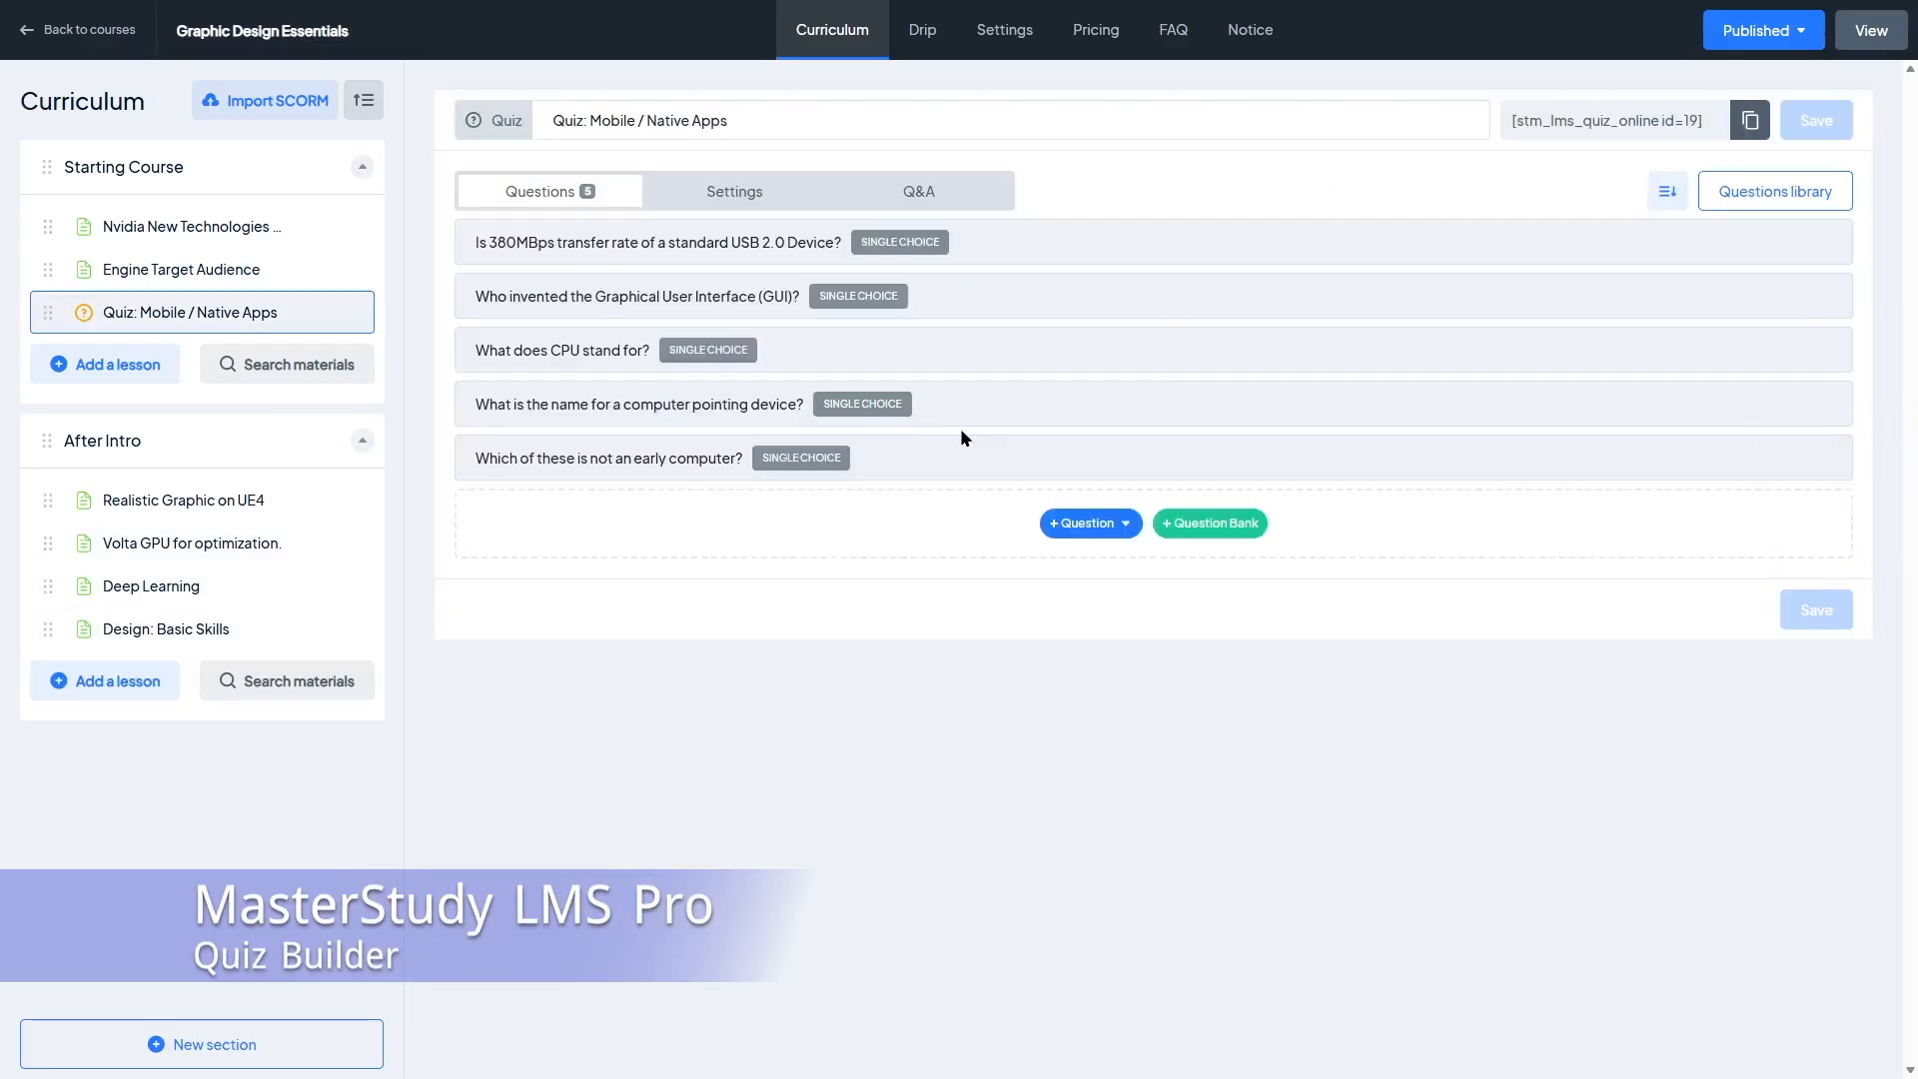
left_click(1129, 524)
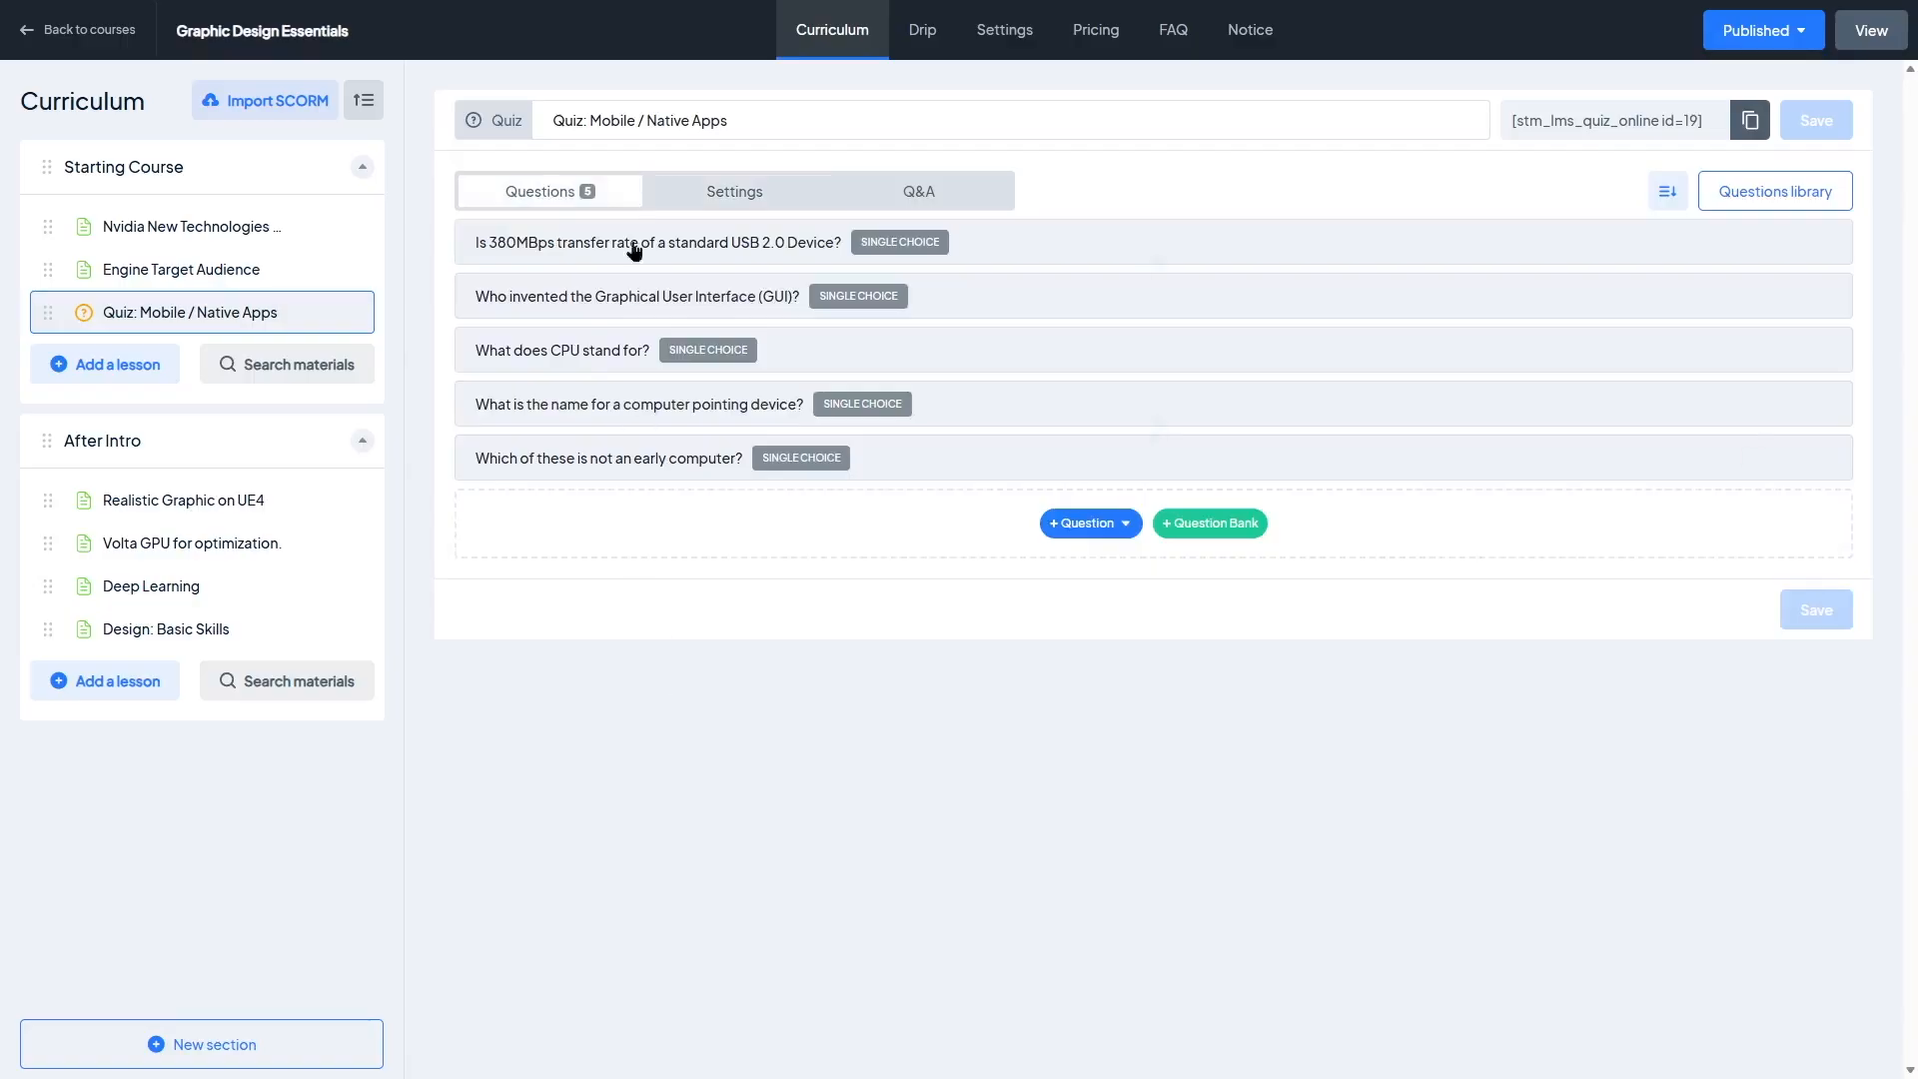
left_click(707, 188)
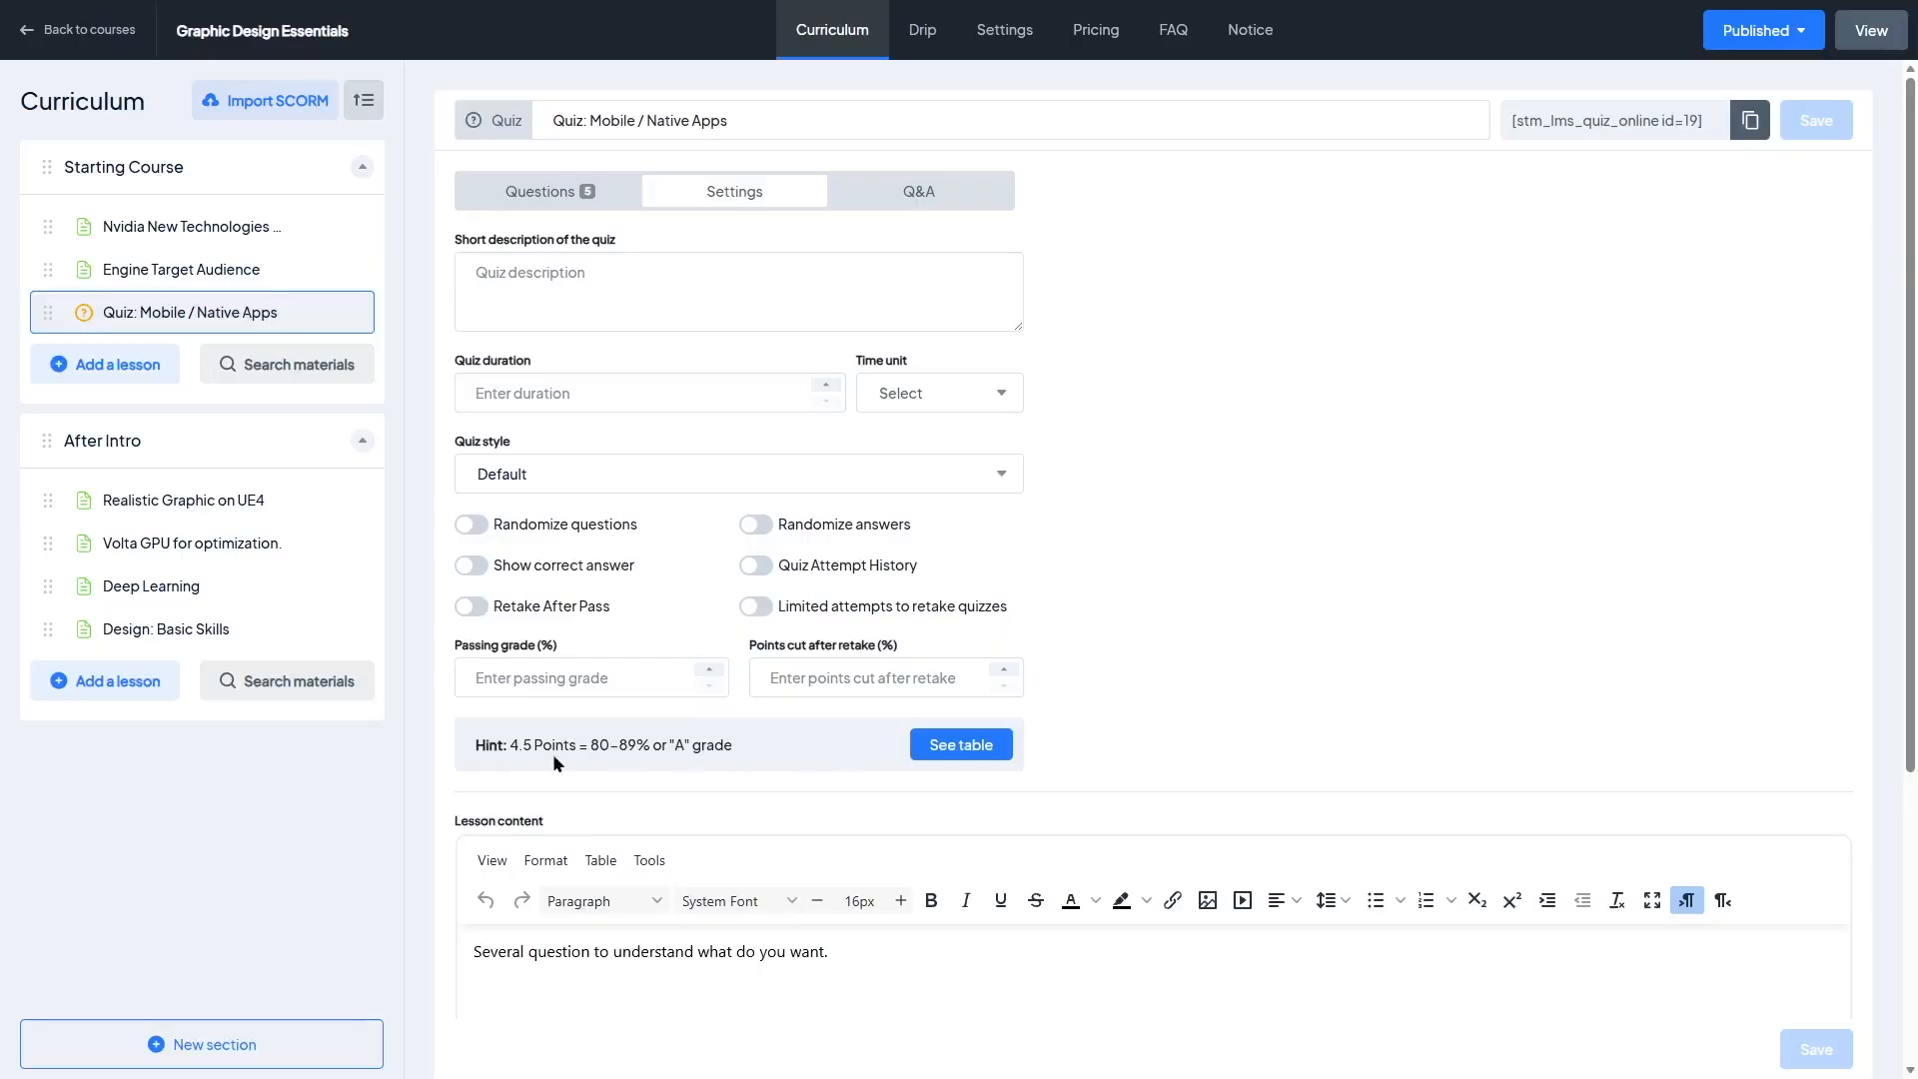
left_click(959, 744)
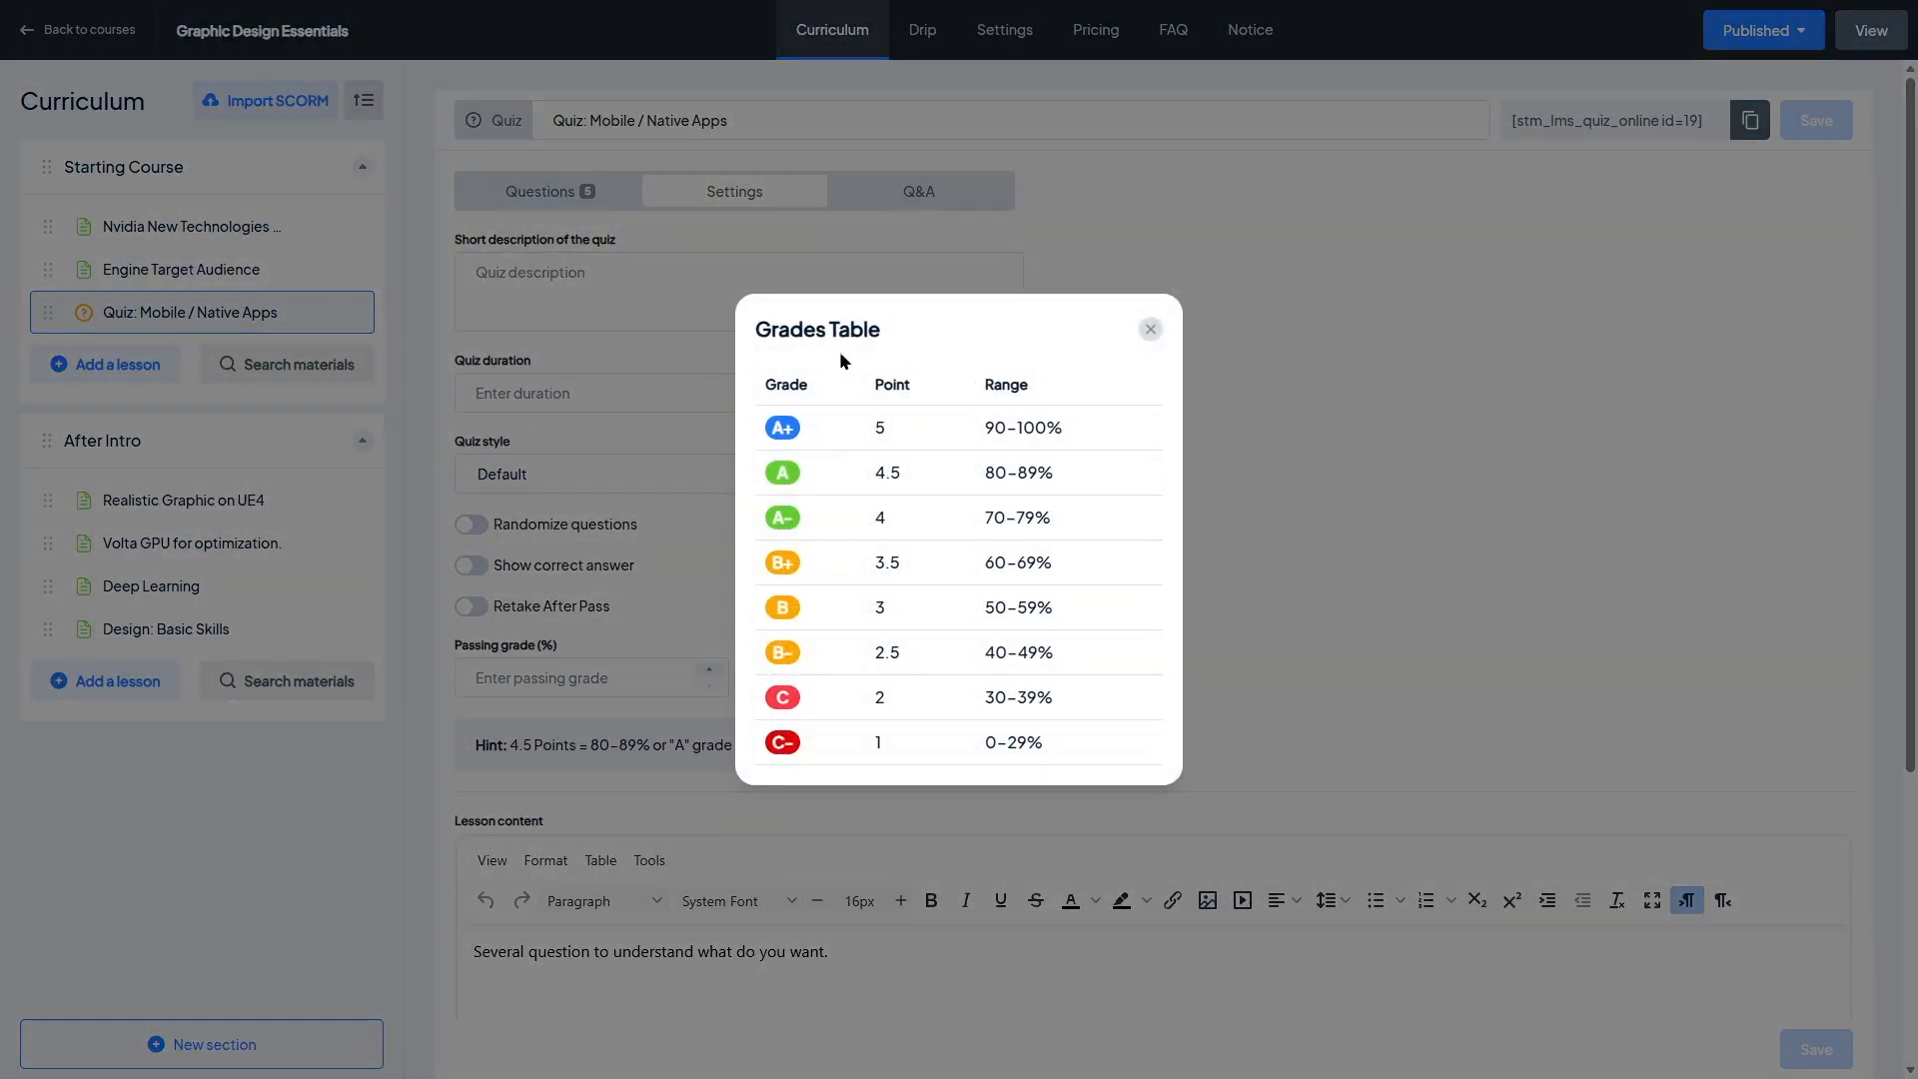
left_click(1150, 329)
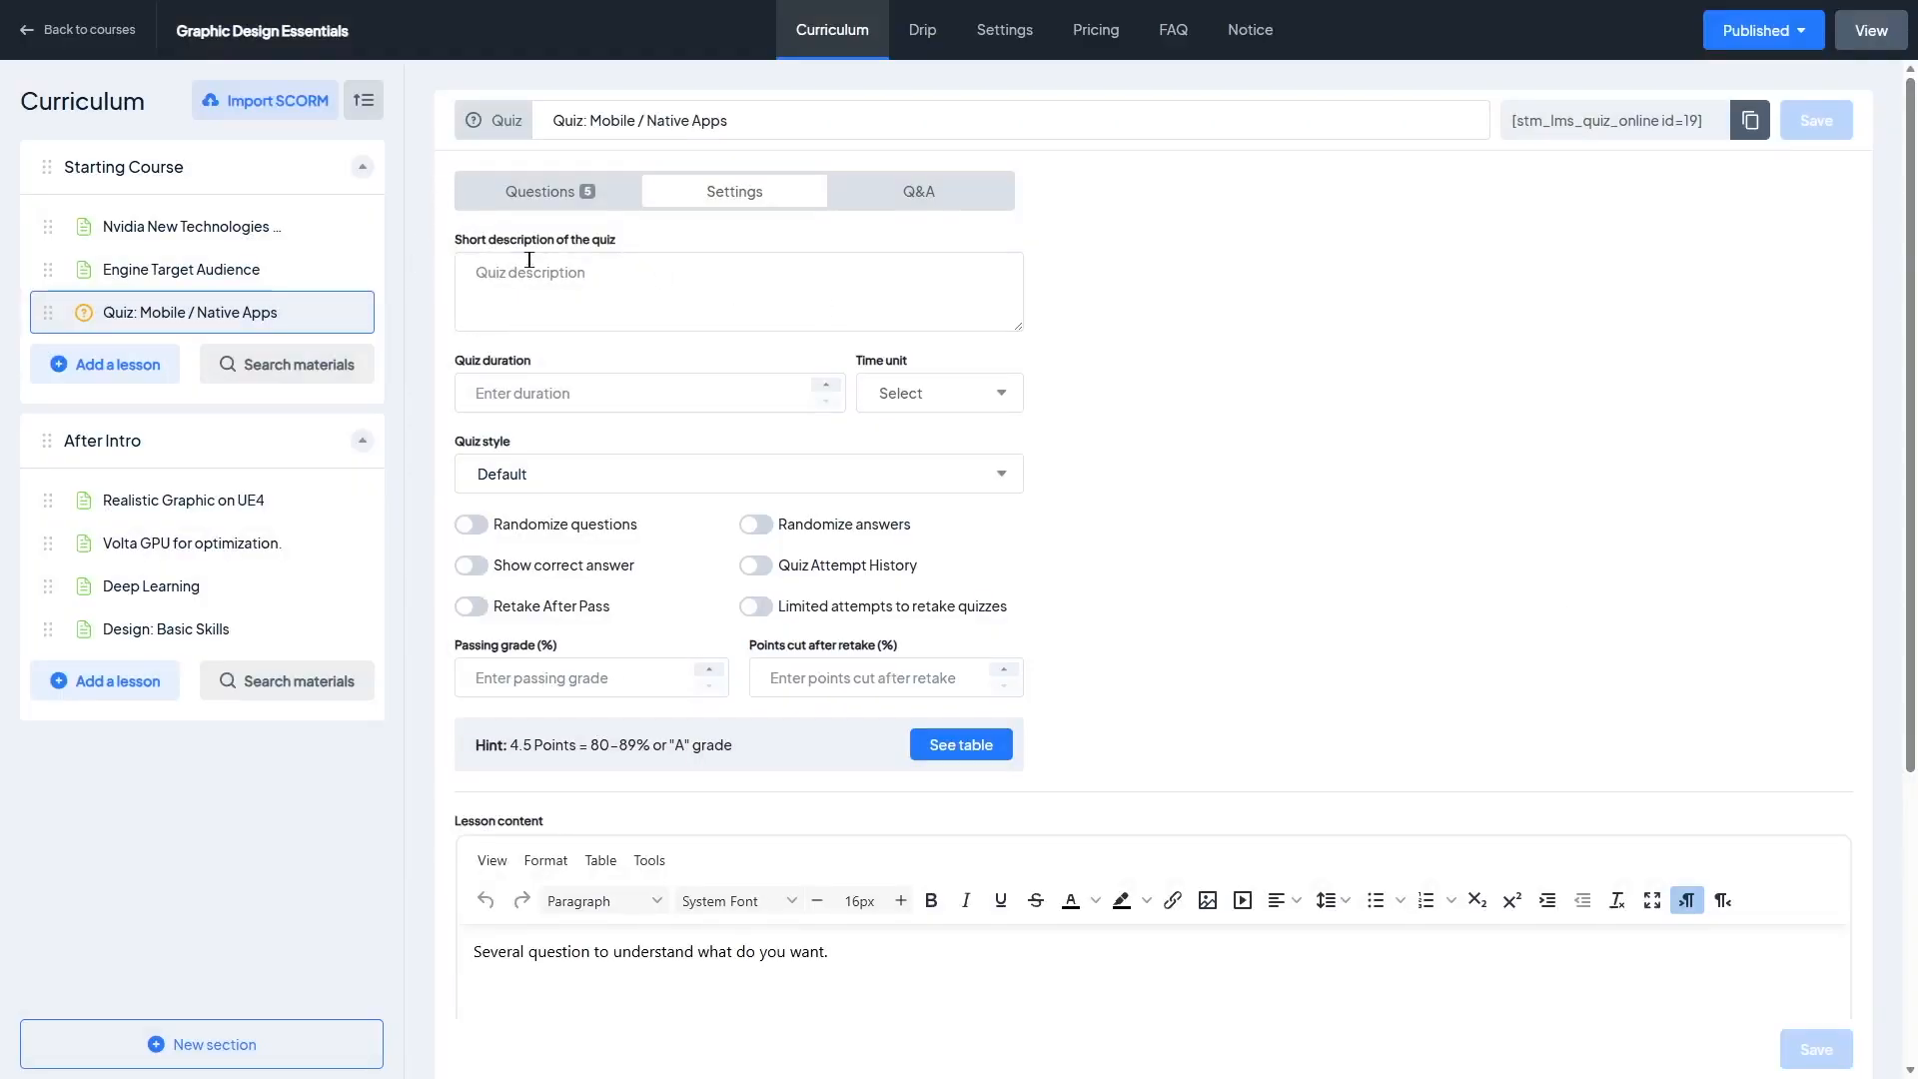
left_click(584, 191)
Step: Create a drip dependency chaining Nvidia New Technologies Slides, Engine Target Audience and Quiz: Mobile / Native Apps
left_click(922, 30)
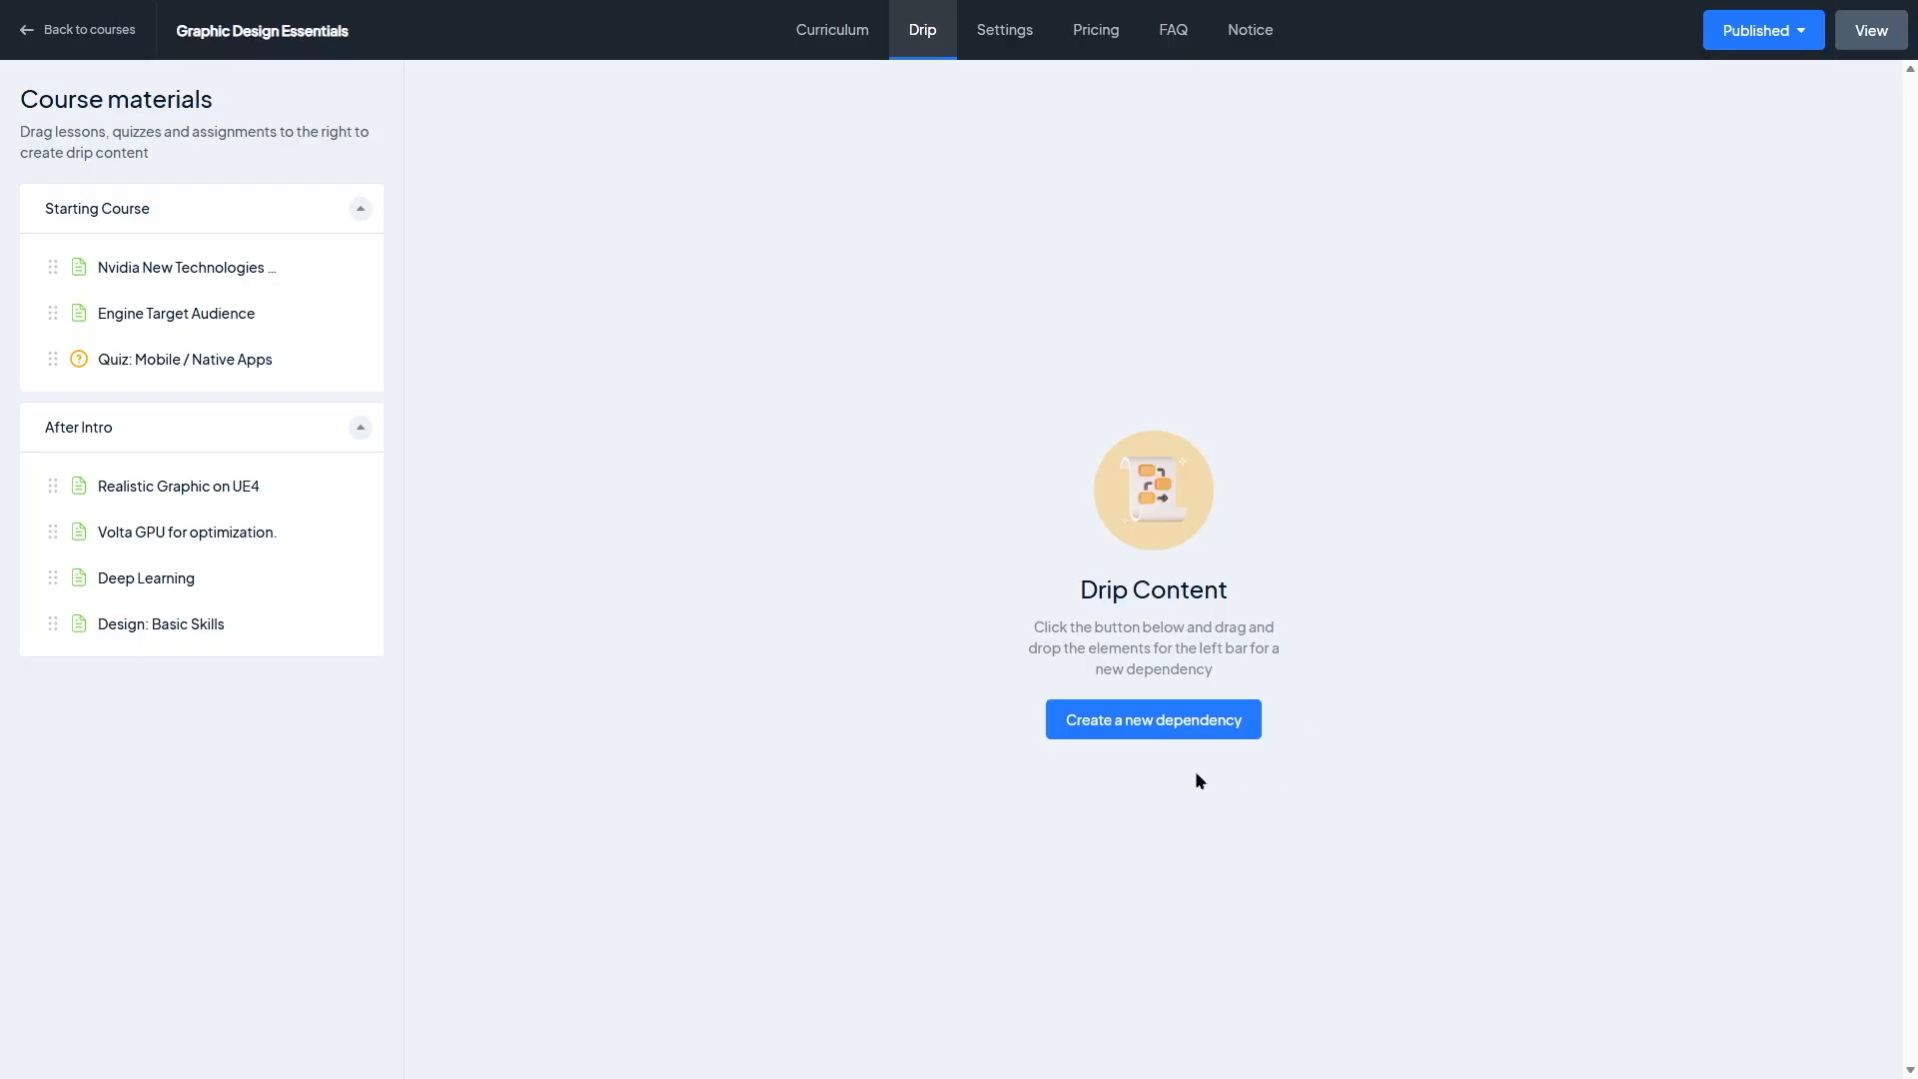
left_click(1156, 726)
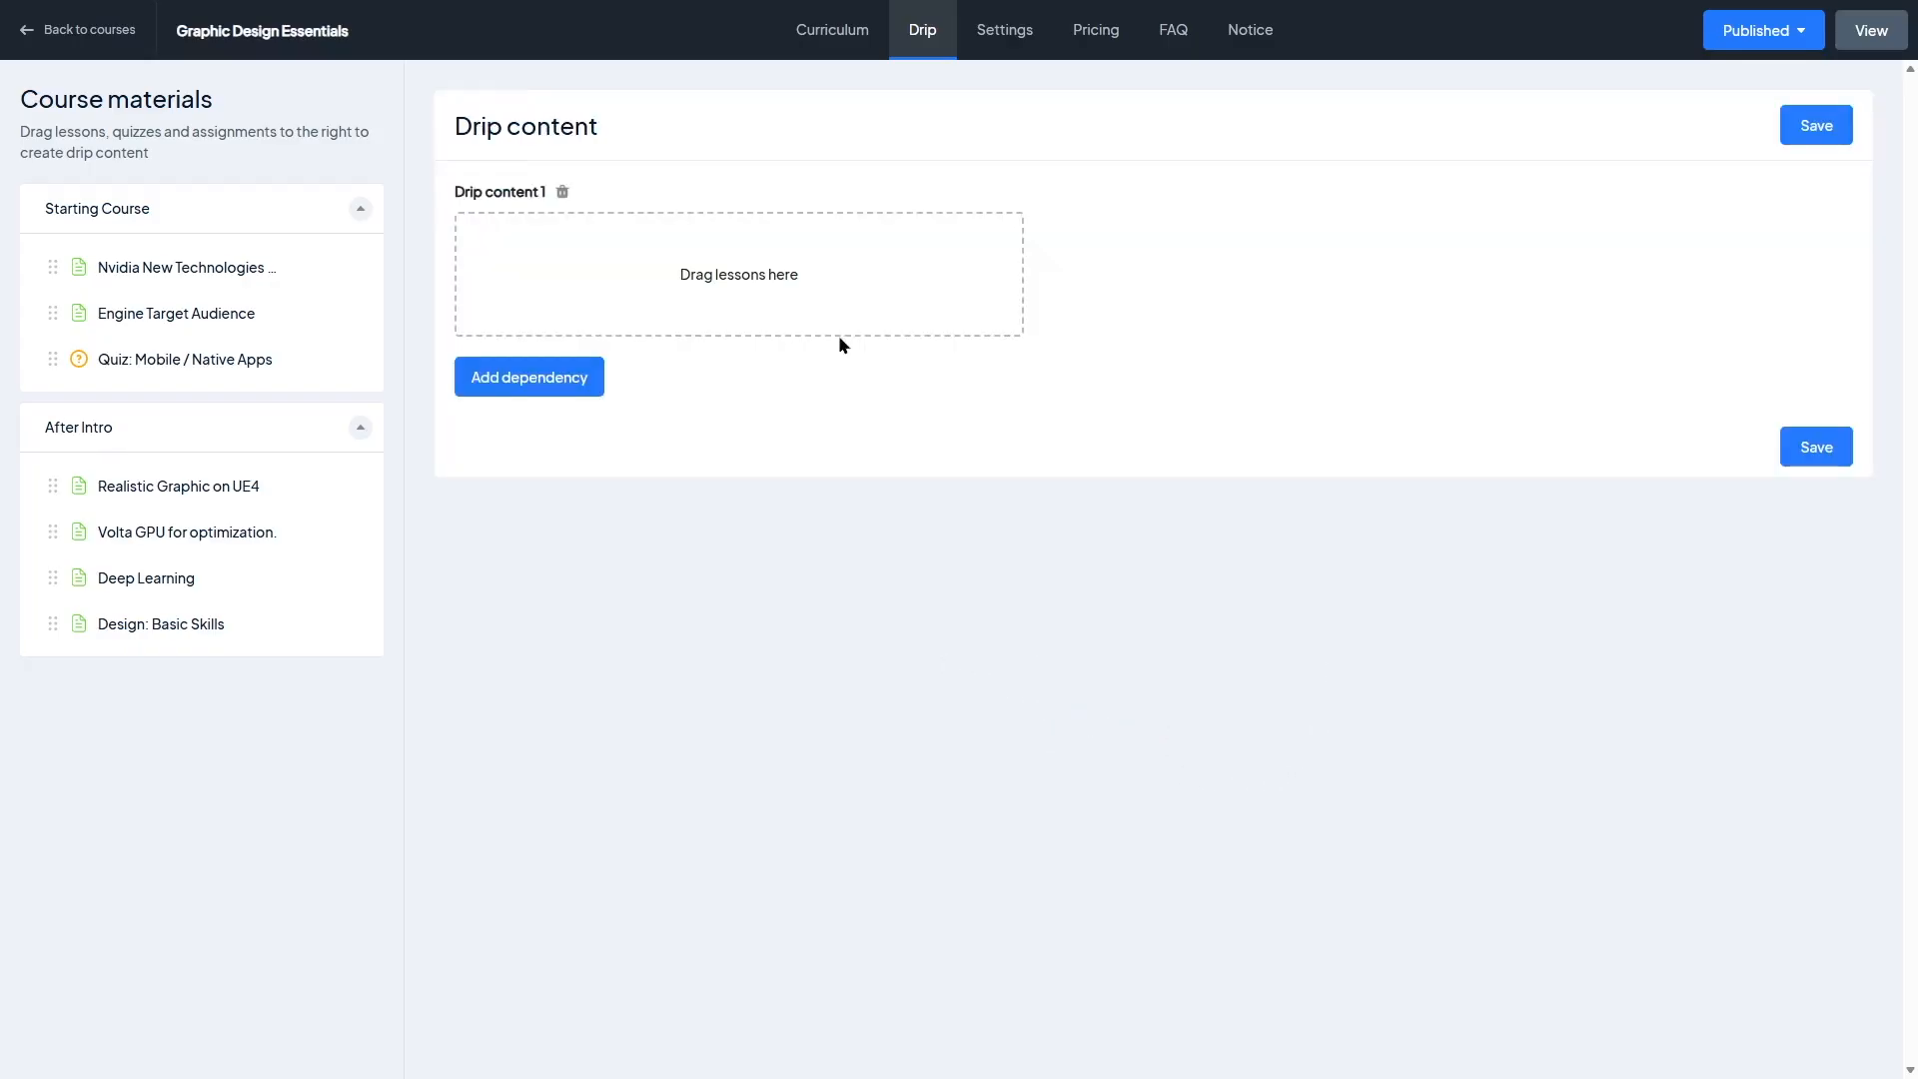
left_click_drag(79, 274, 599, 258)
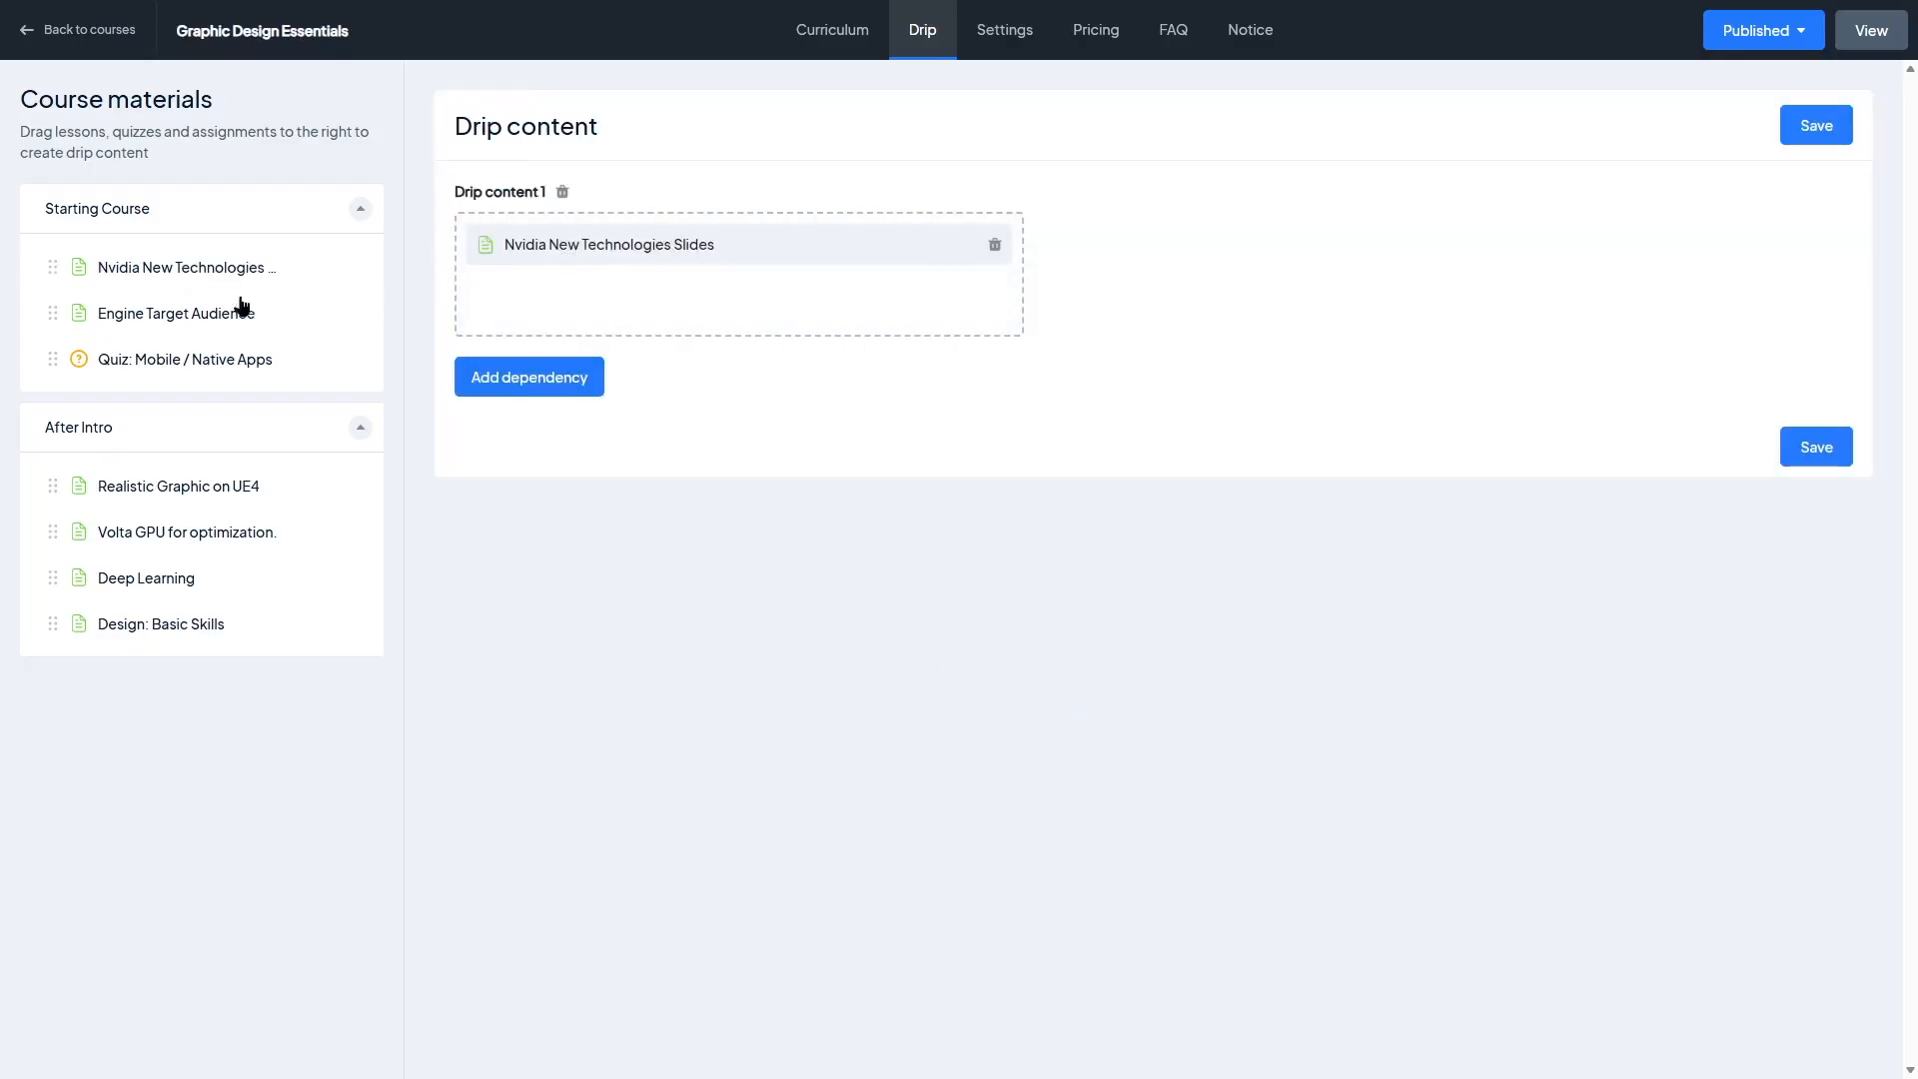
left_click_drag(55, 311, 610, 298)
left_click_drag(57, 357, 644, 344)
Step: Add a second dependency chaining Realistic Graphic on UE4, Volta GPU for optimization and Deep Learning, then save the drip content
left_click(567, 426)
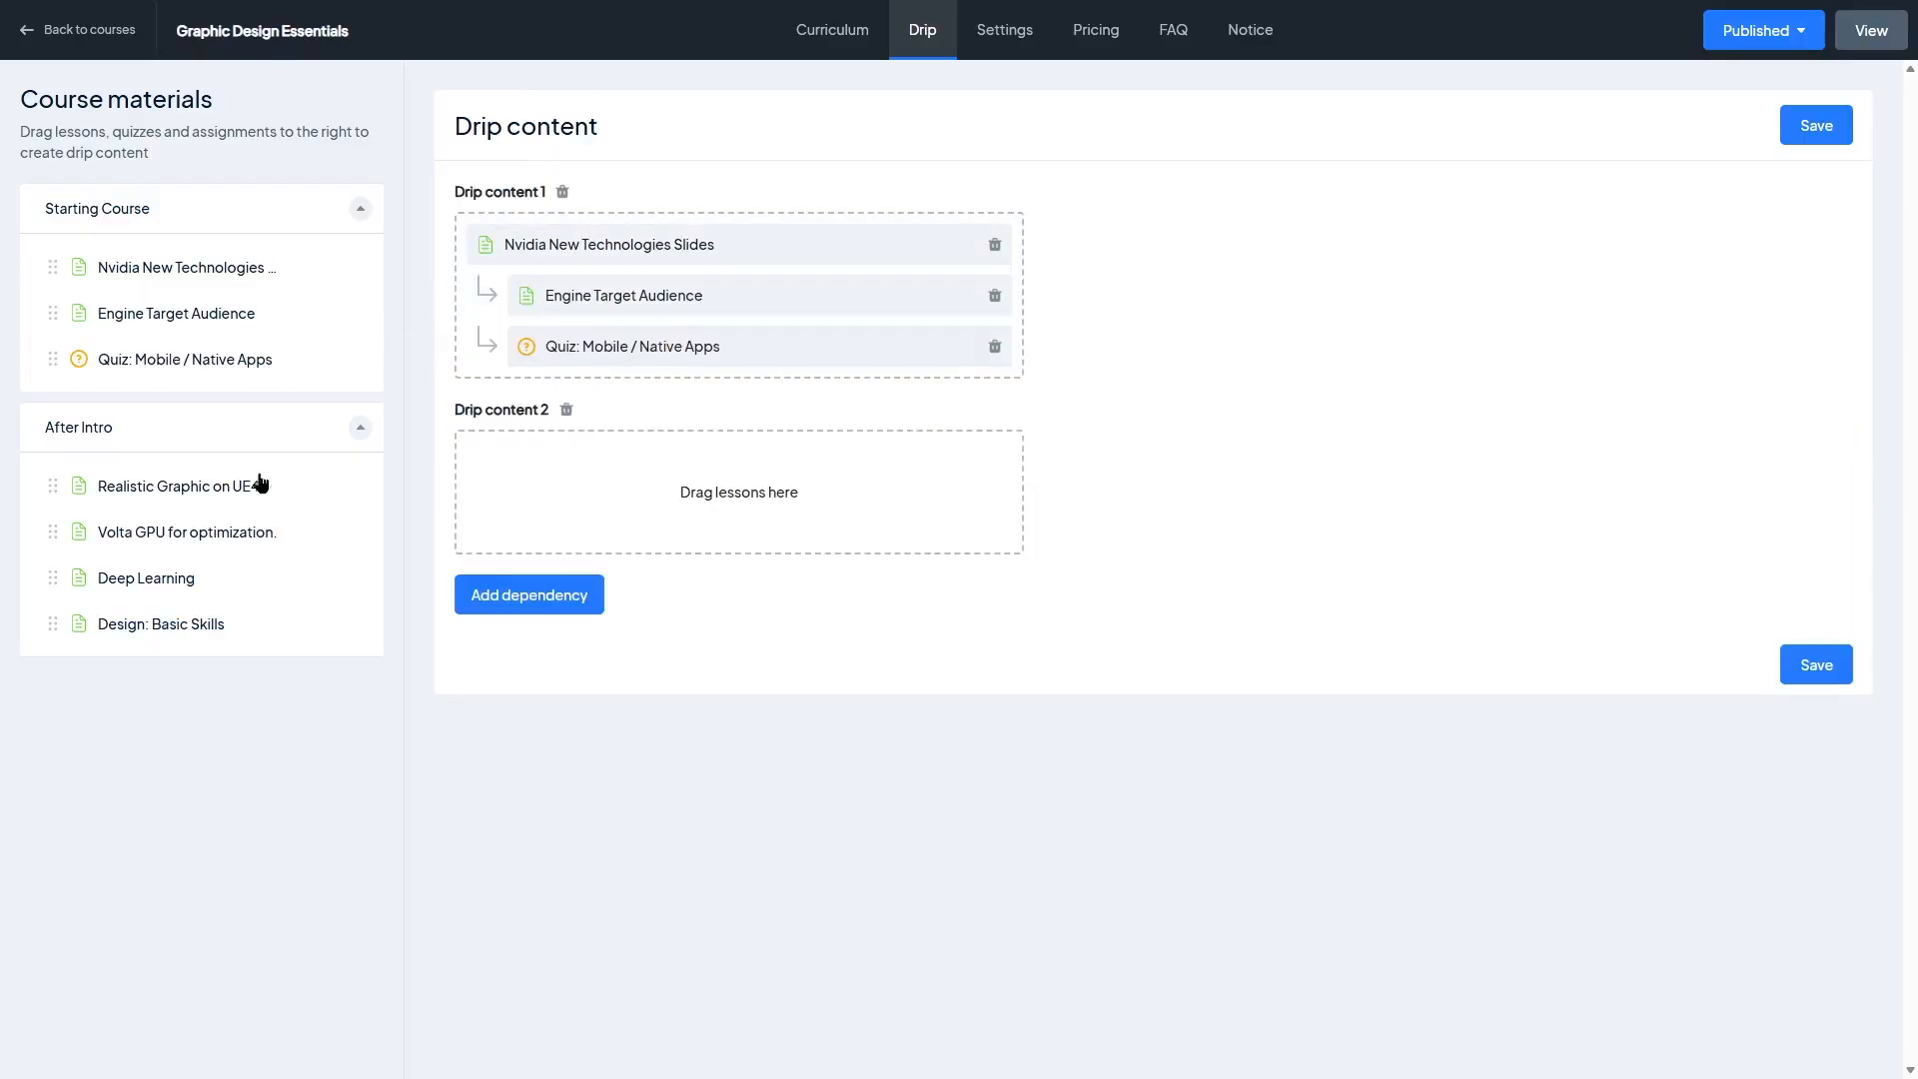
left_click_drag(53, 491, 557, 506)
left_click_drag(55, 535, 600, 515)
left_click_drag(73, 587, 560, 439)
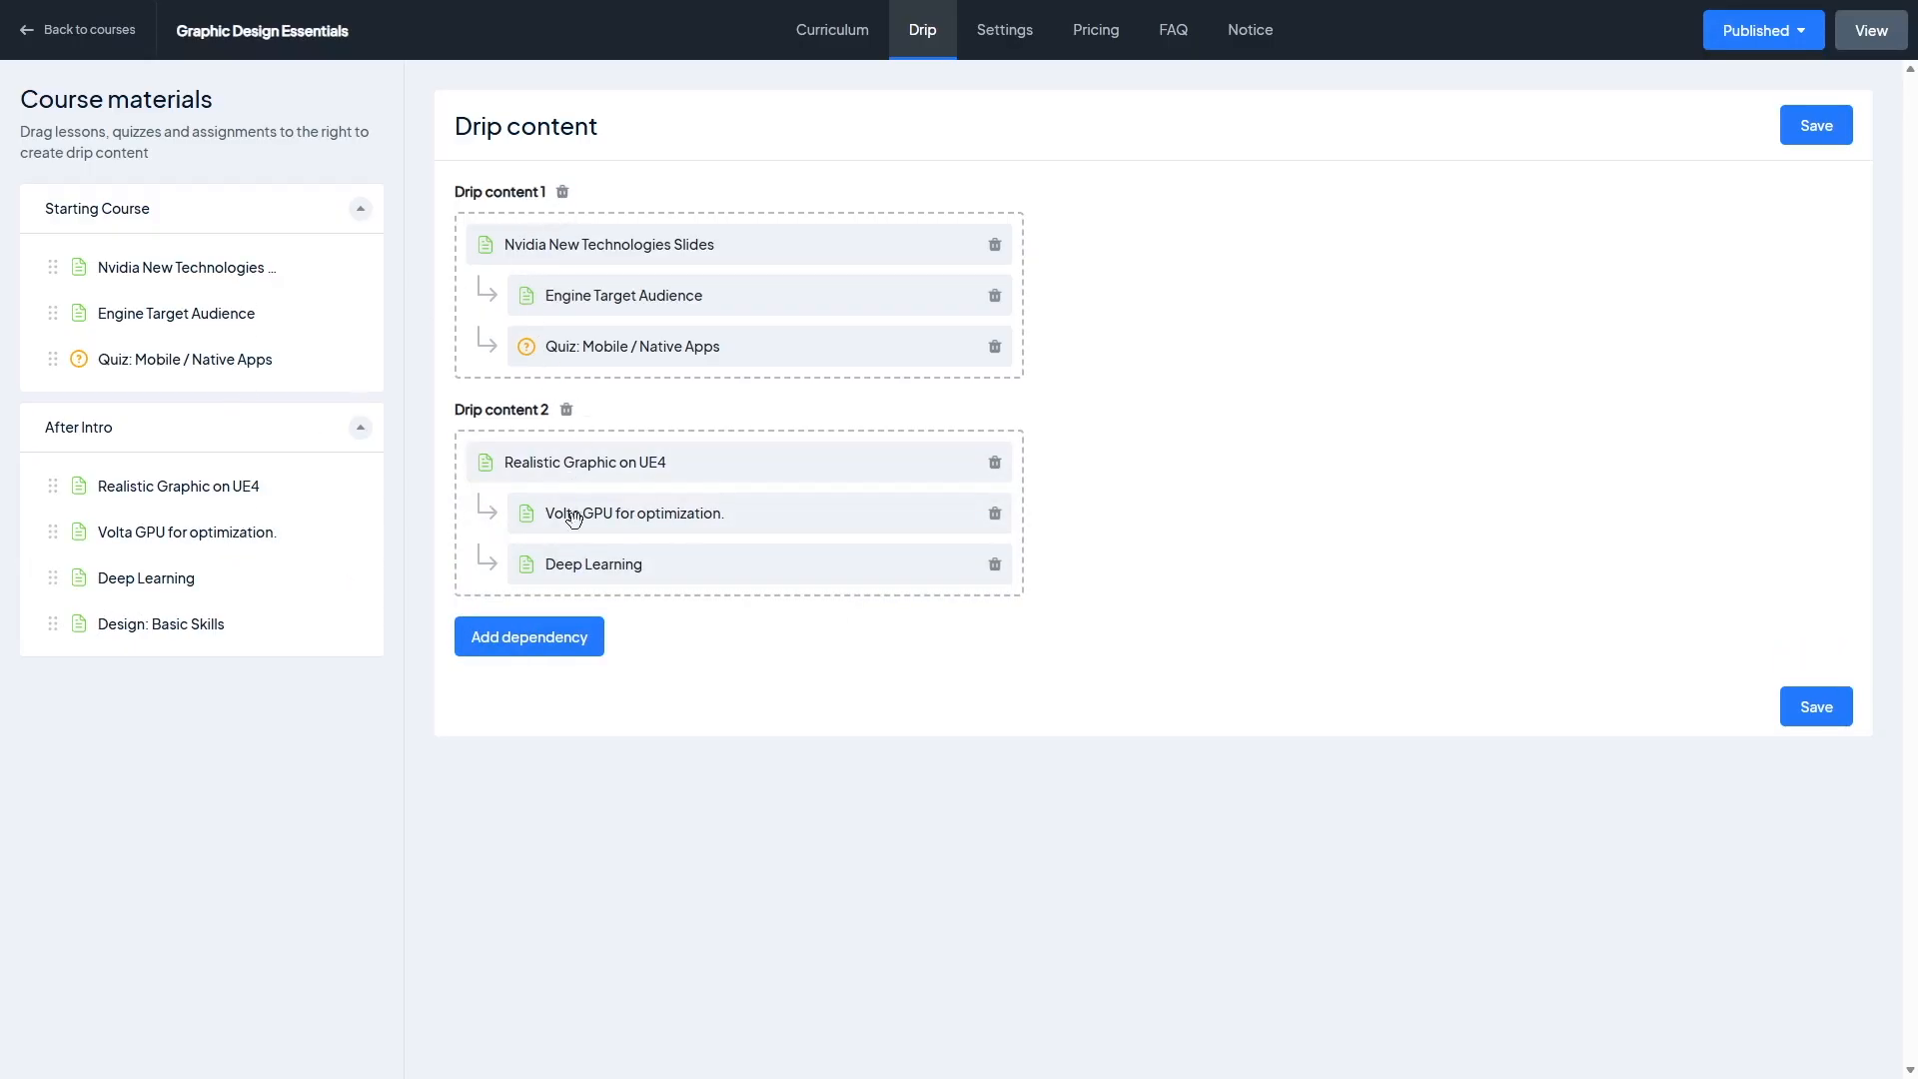
left_click(1824, 705)
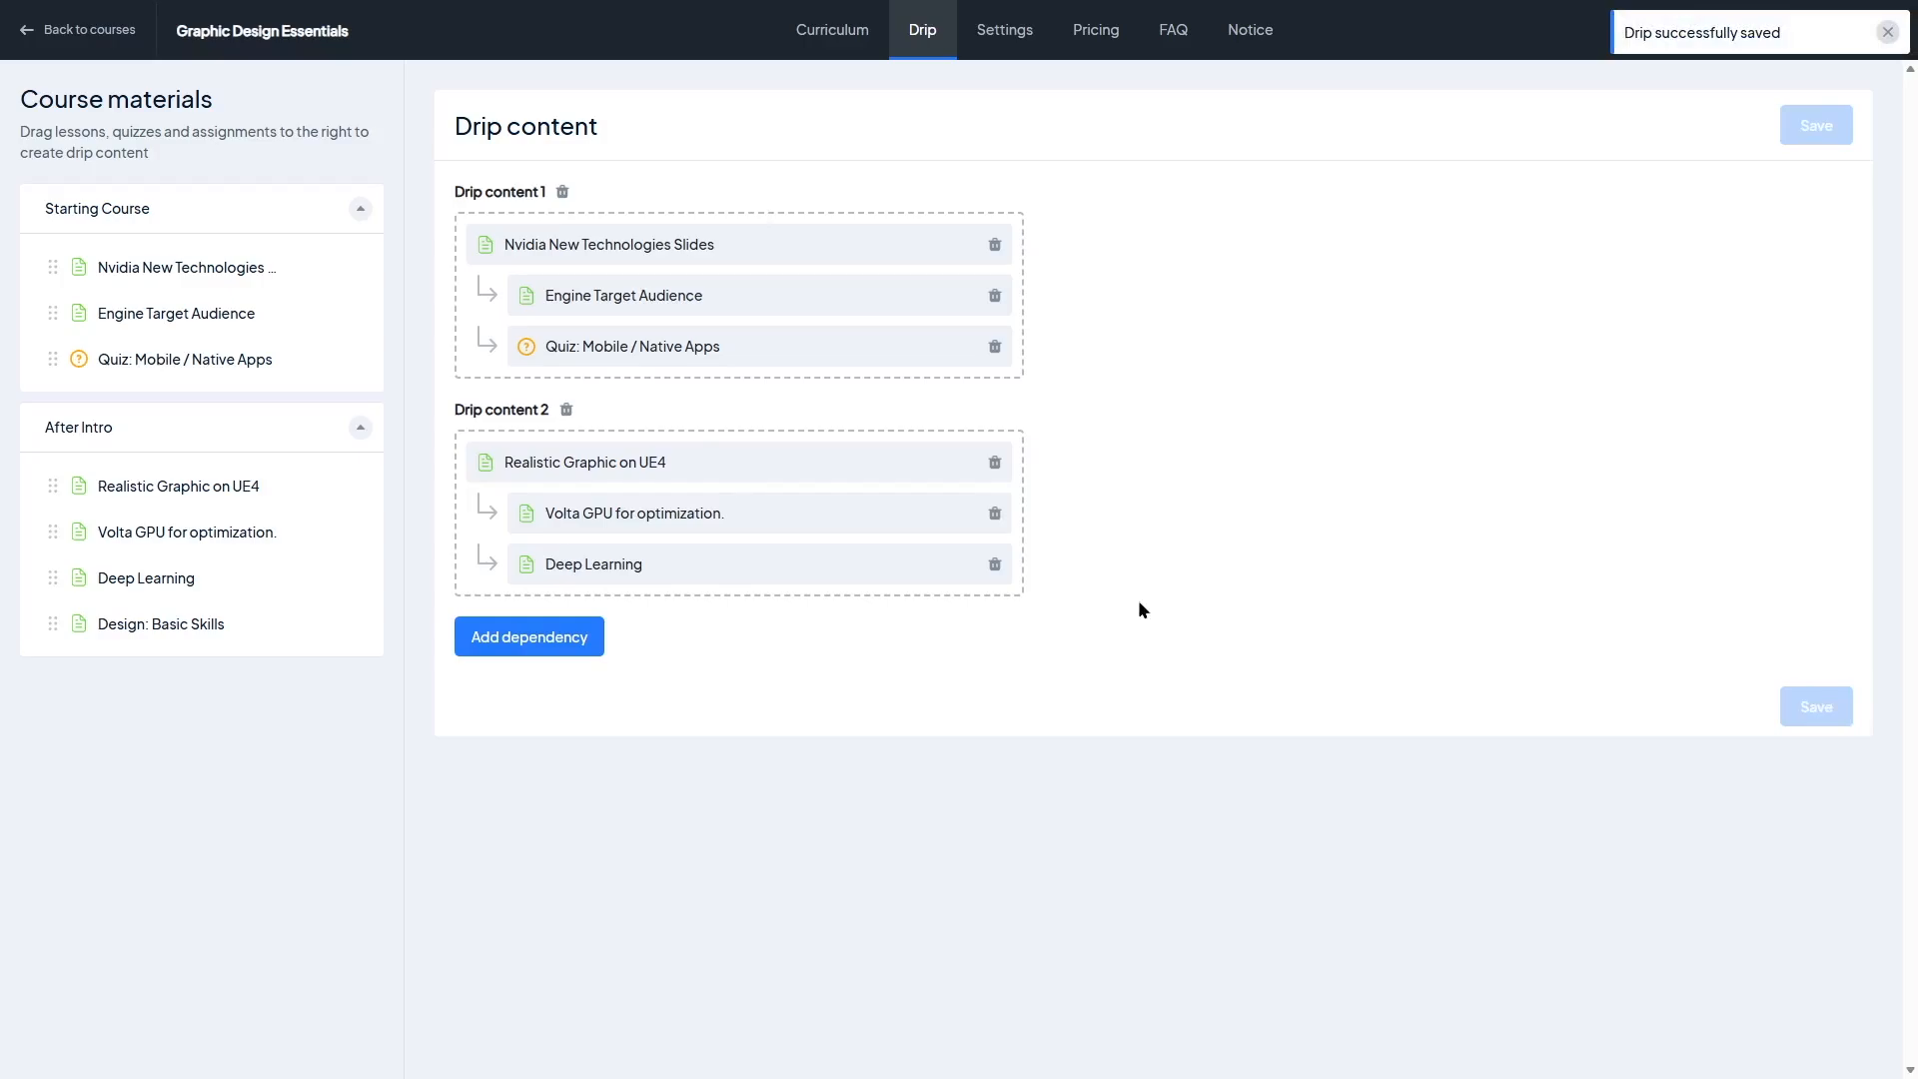
Step: Review the course's main settings, including the co-instructor list and description fields
left_click(1004, 30)
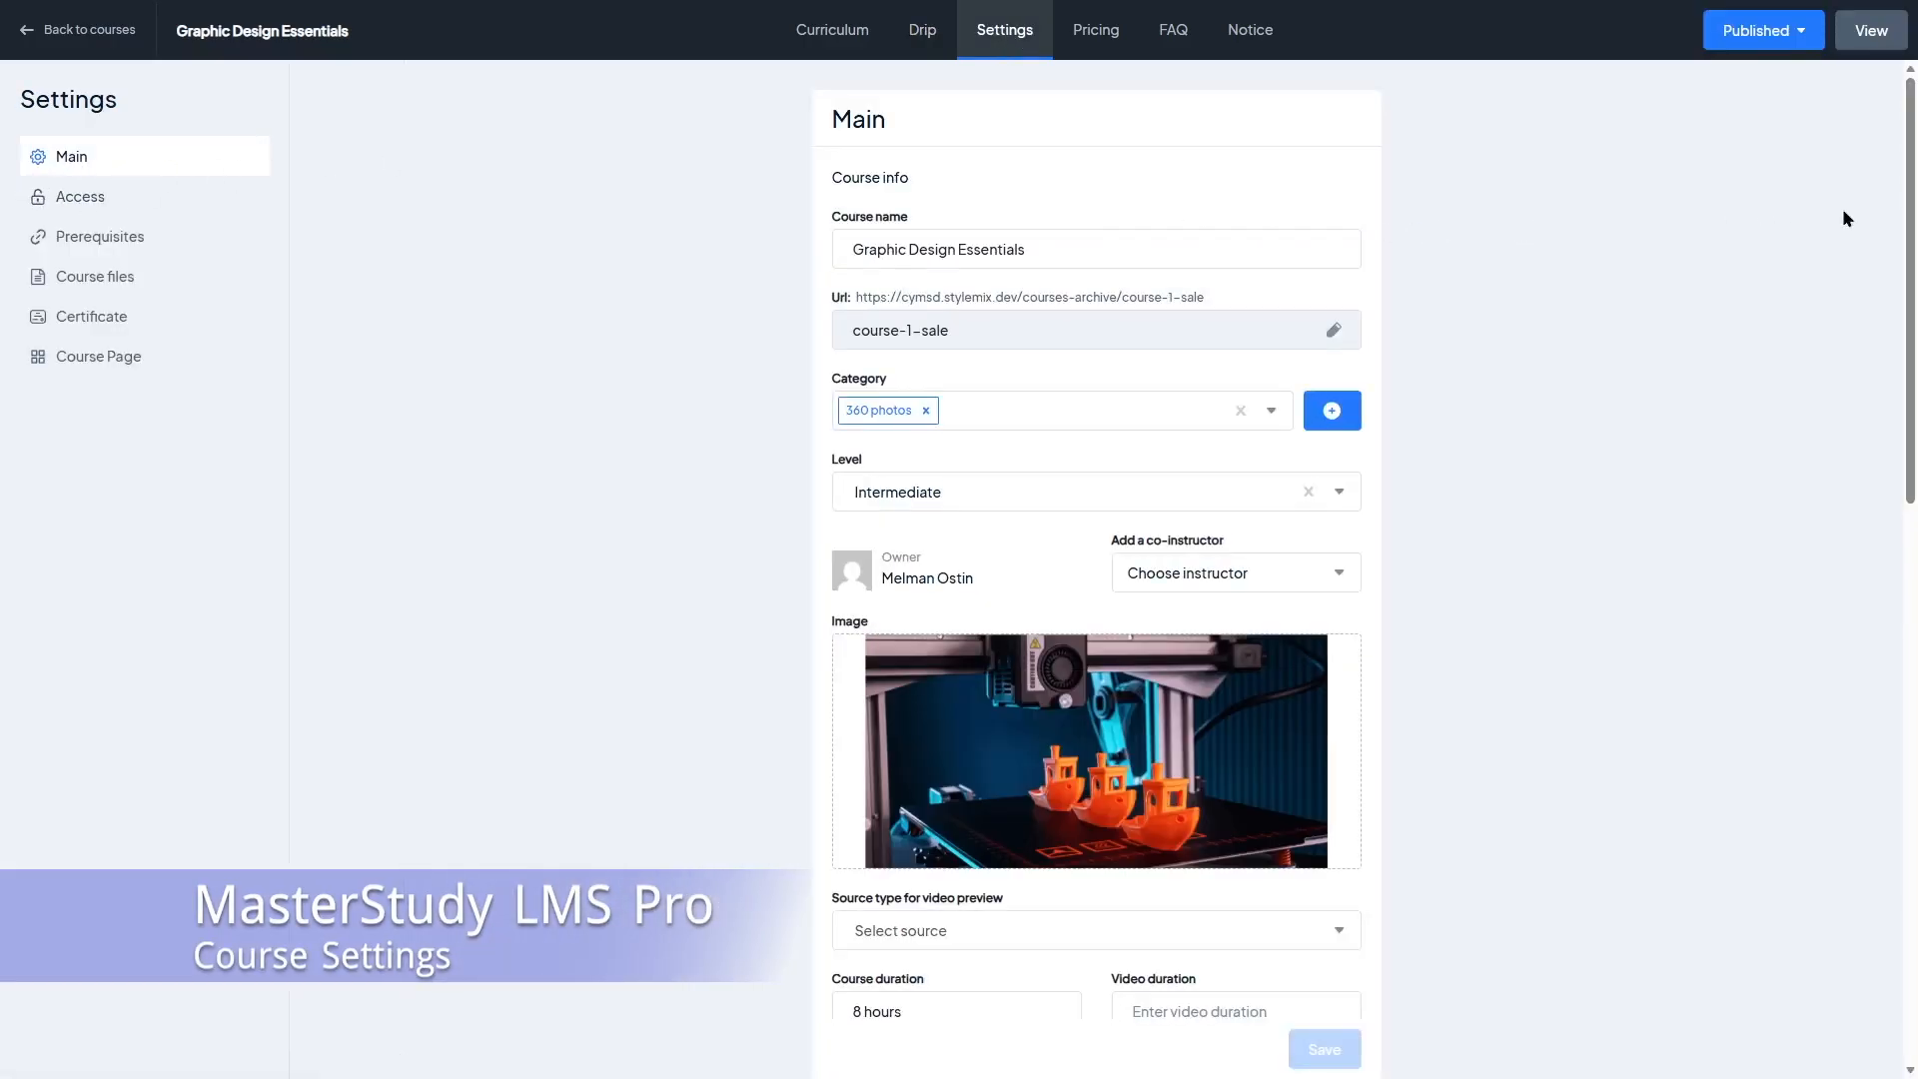
left_click_drag(1911, 218, 1915, 370)
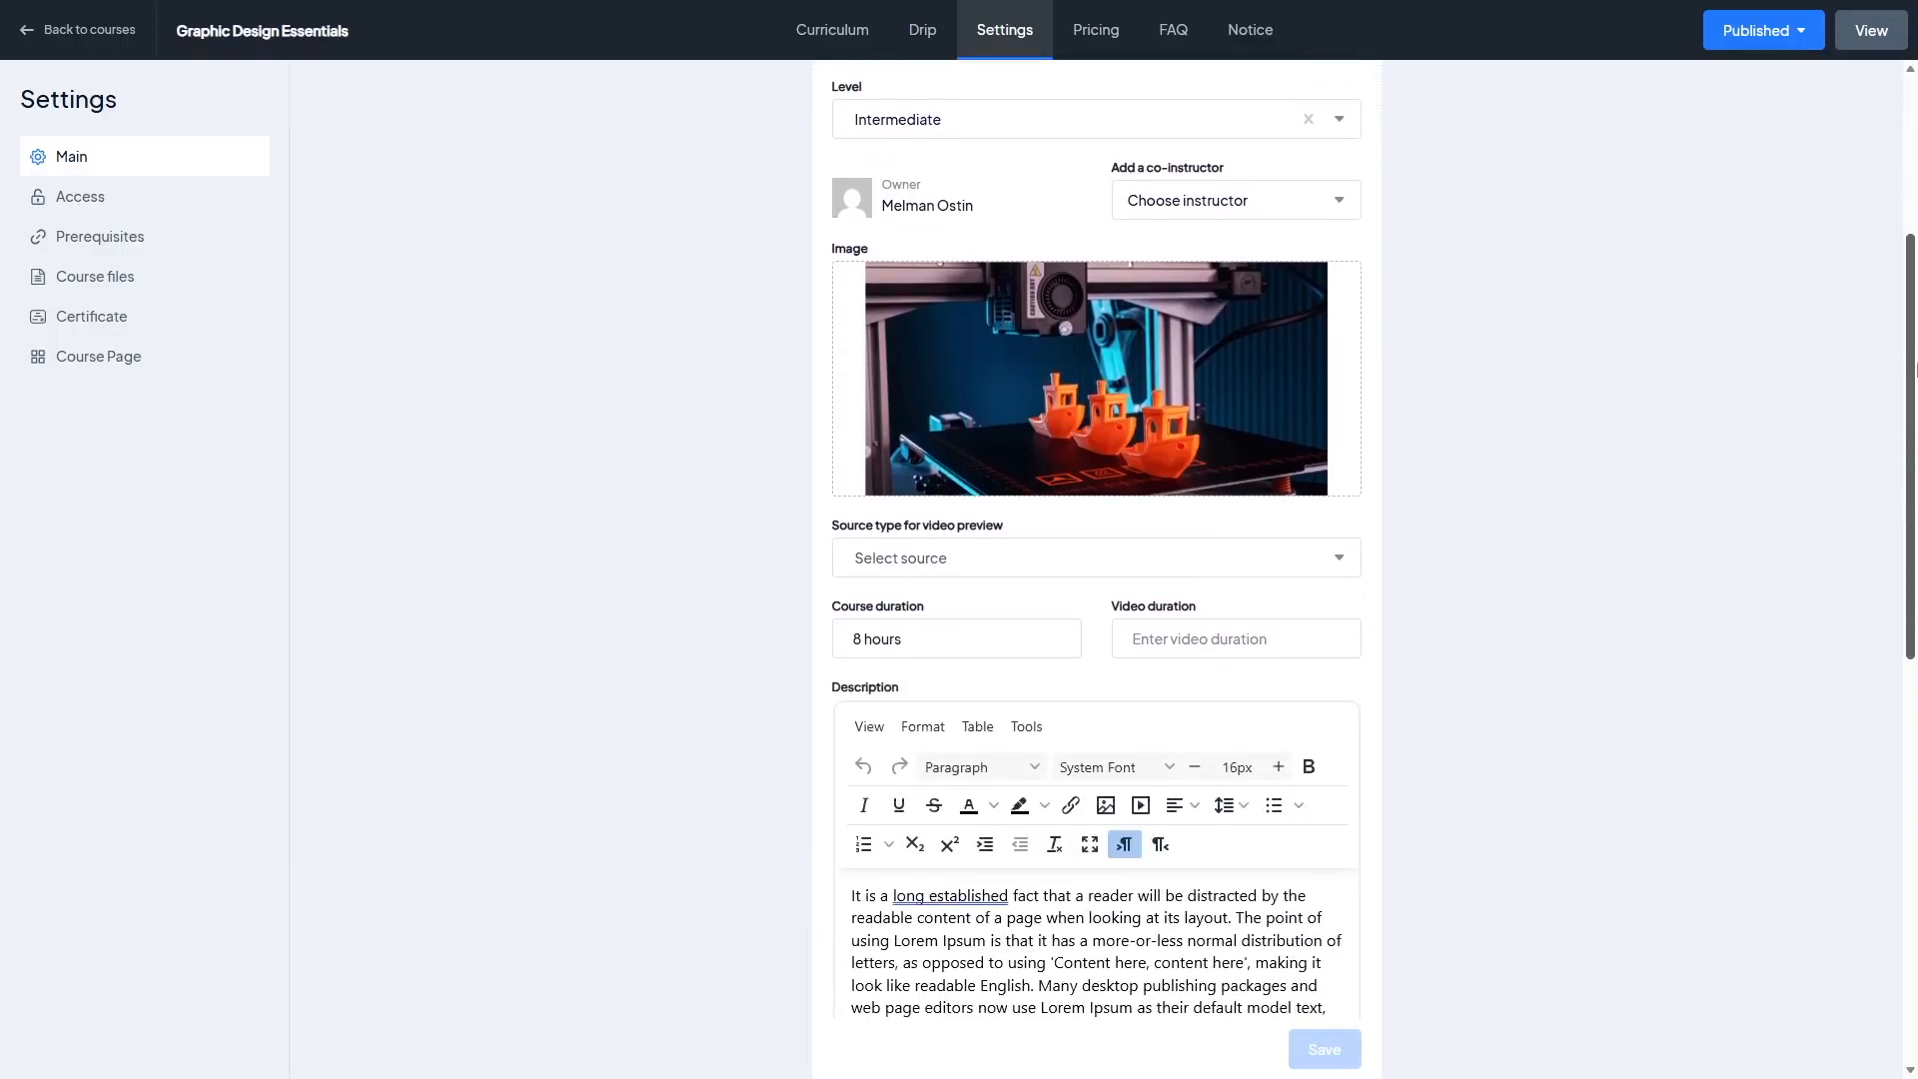
scroll(1915, 370, "up", 3)
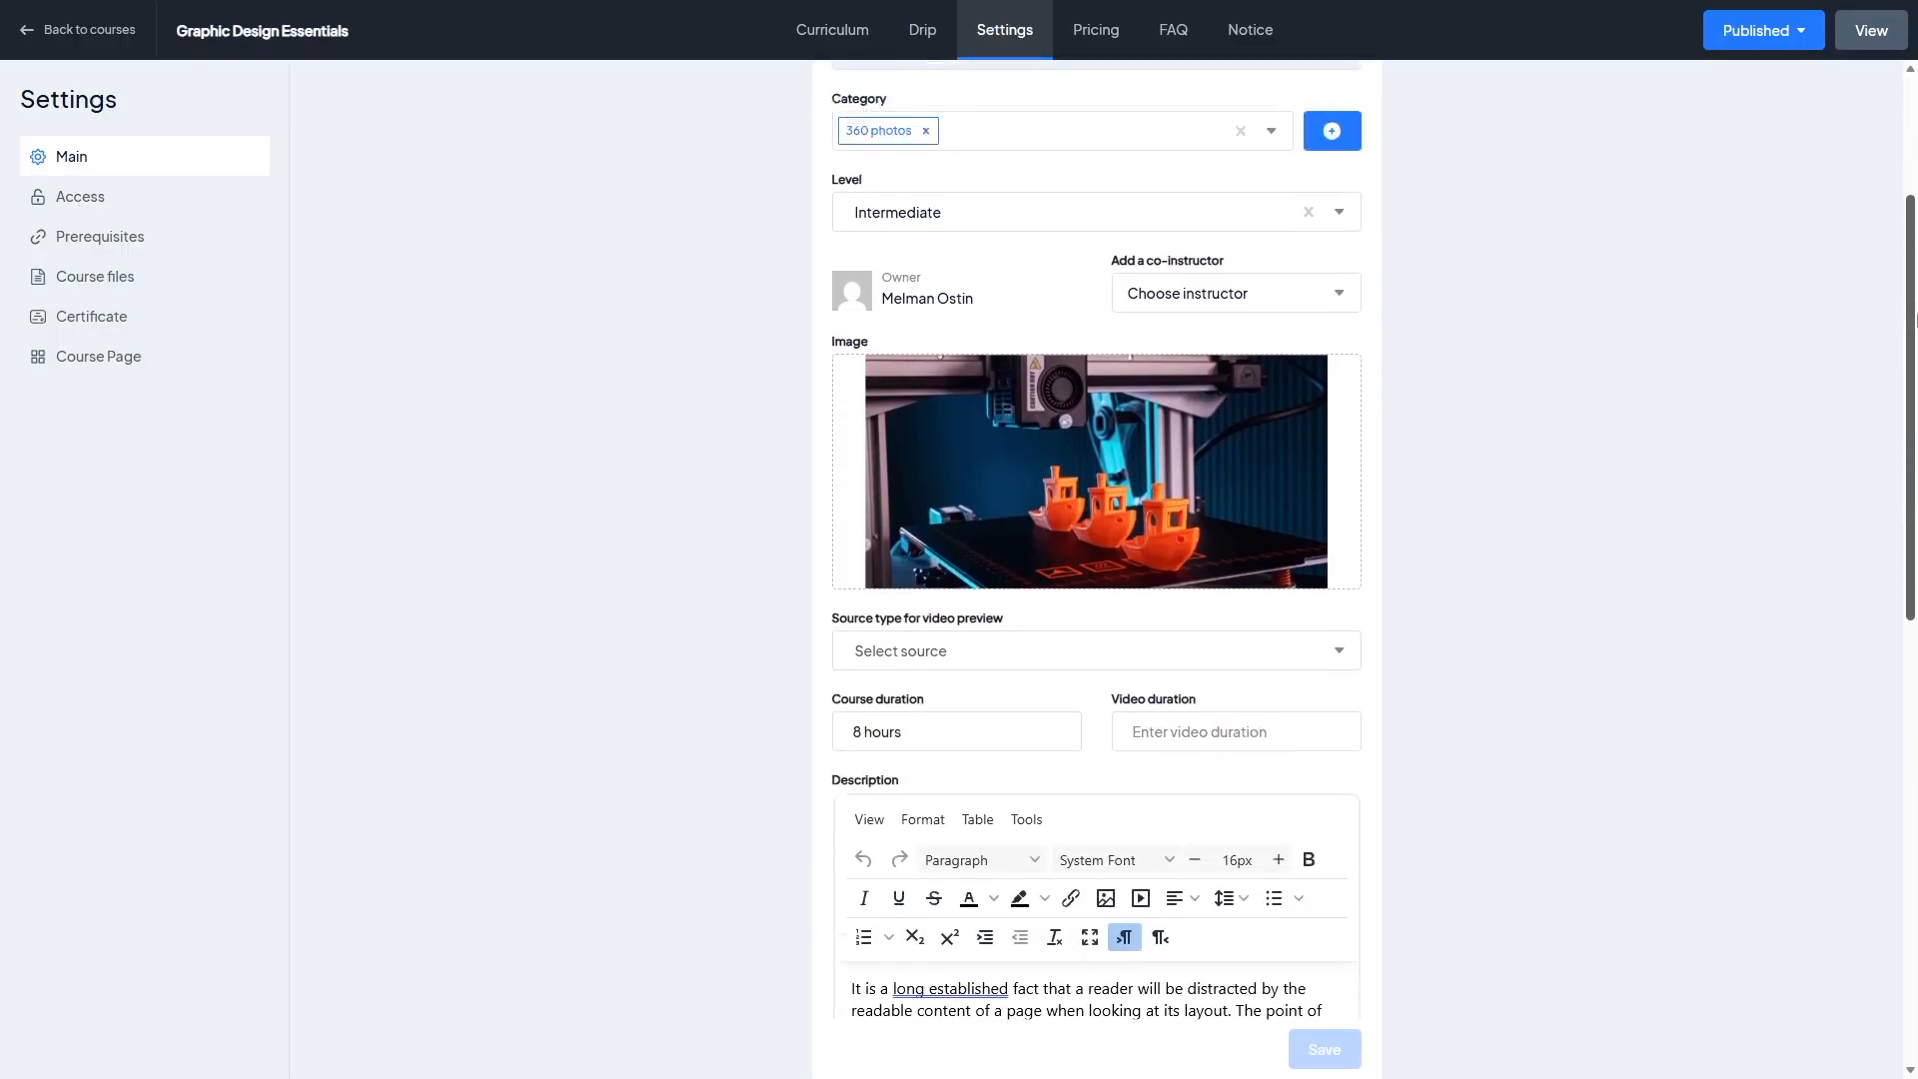
left_click(1202, 481)
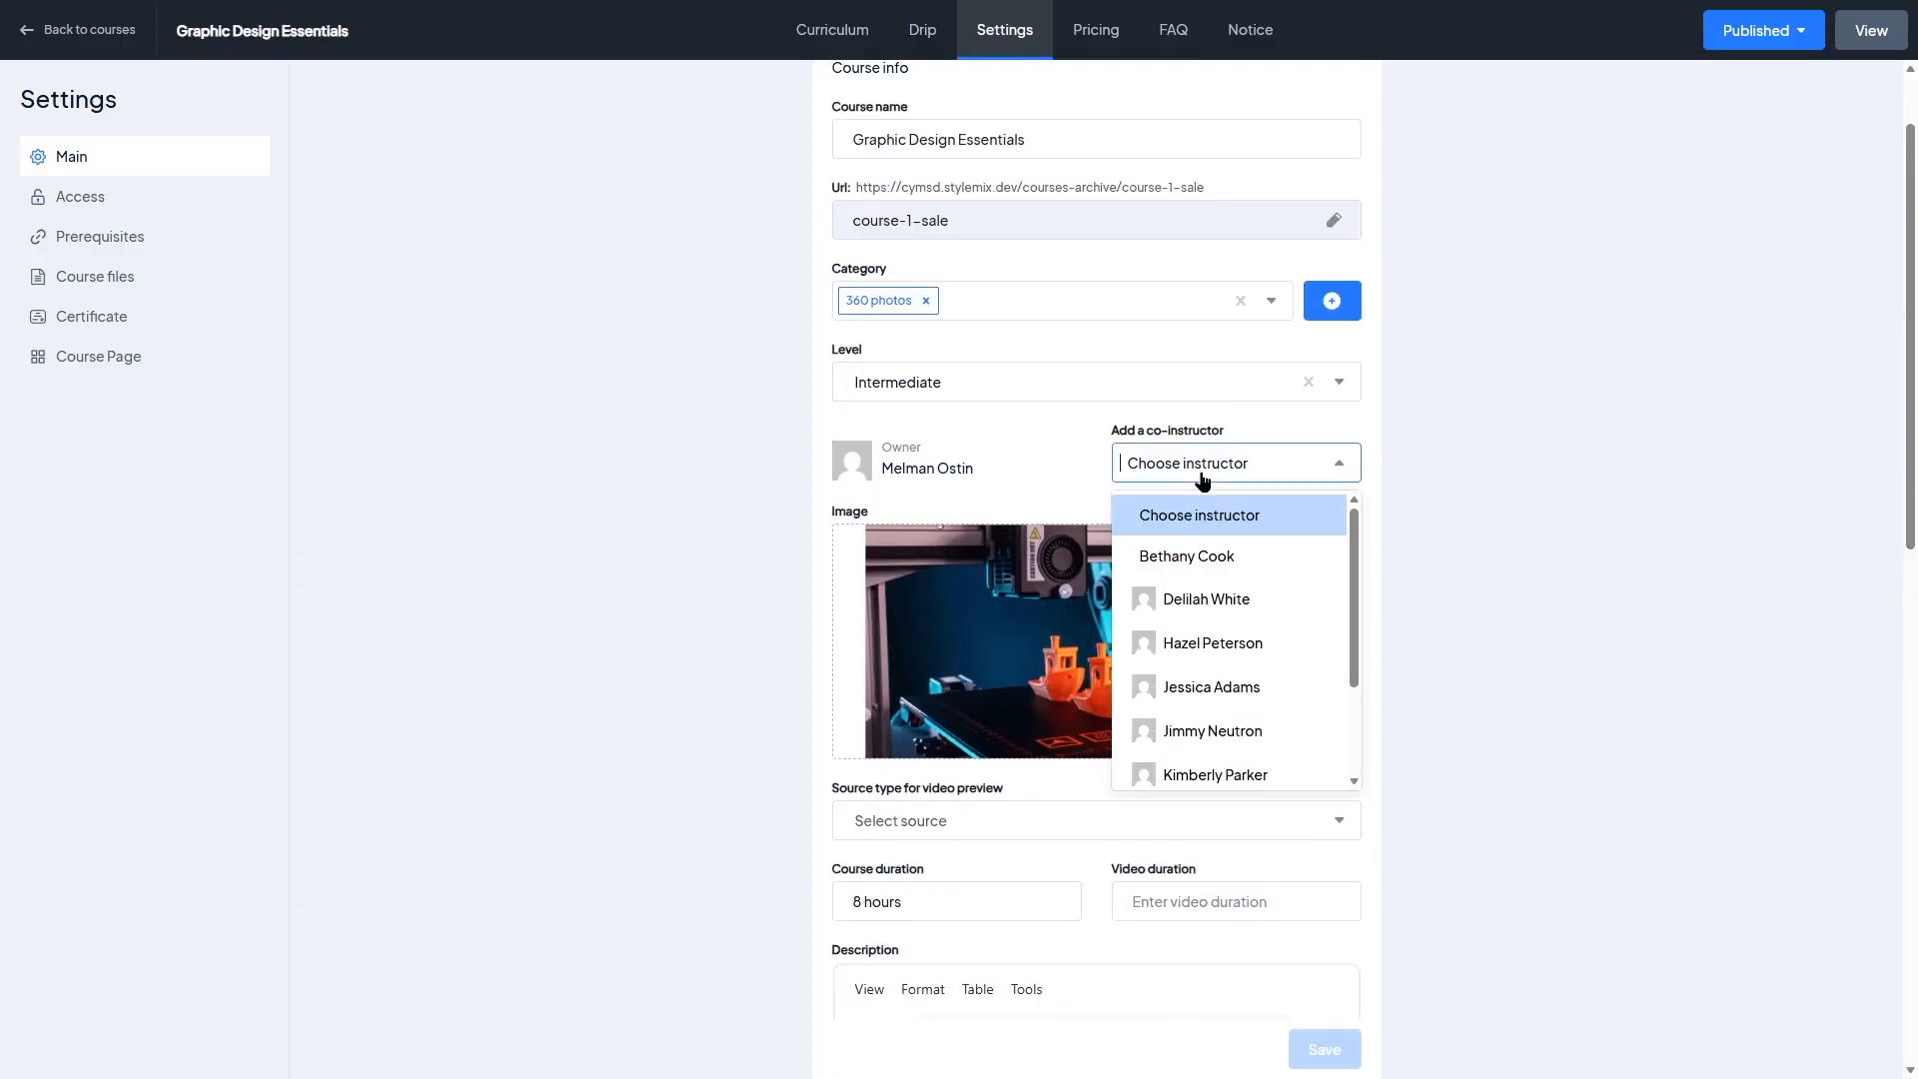
left_click(1460, 510)
left_click_drag(1915, 340, 1914, 272)
left_click_drag(1915, 399, 1915, 578)
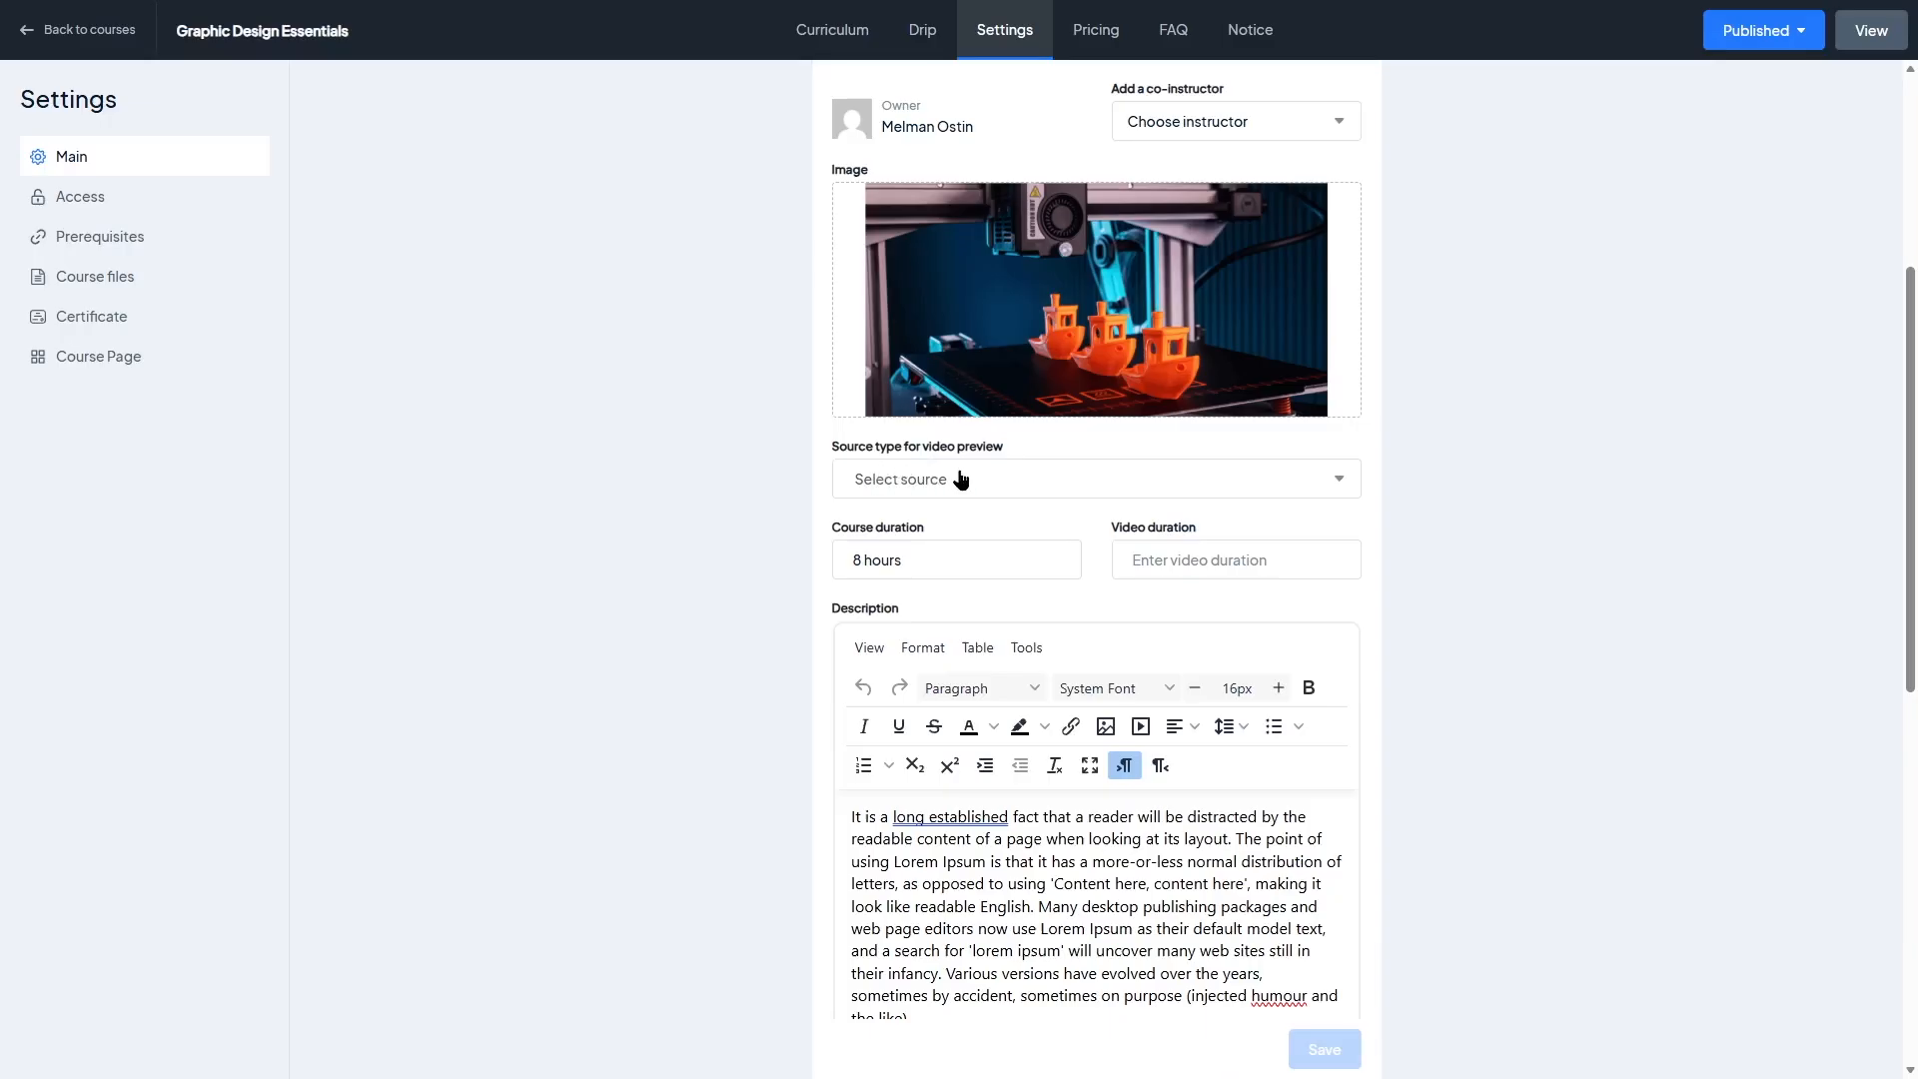
scroll(1911, 686, "down", 9)
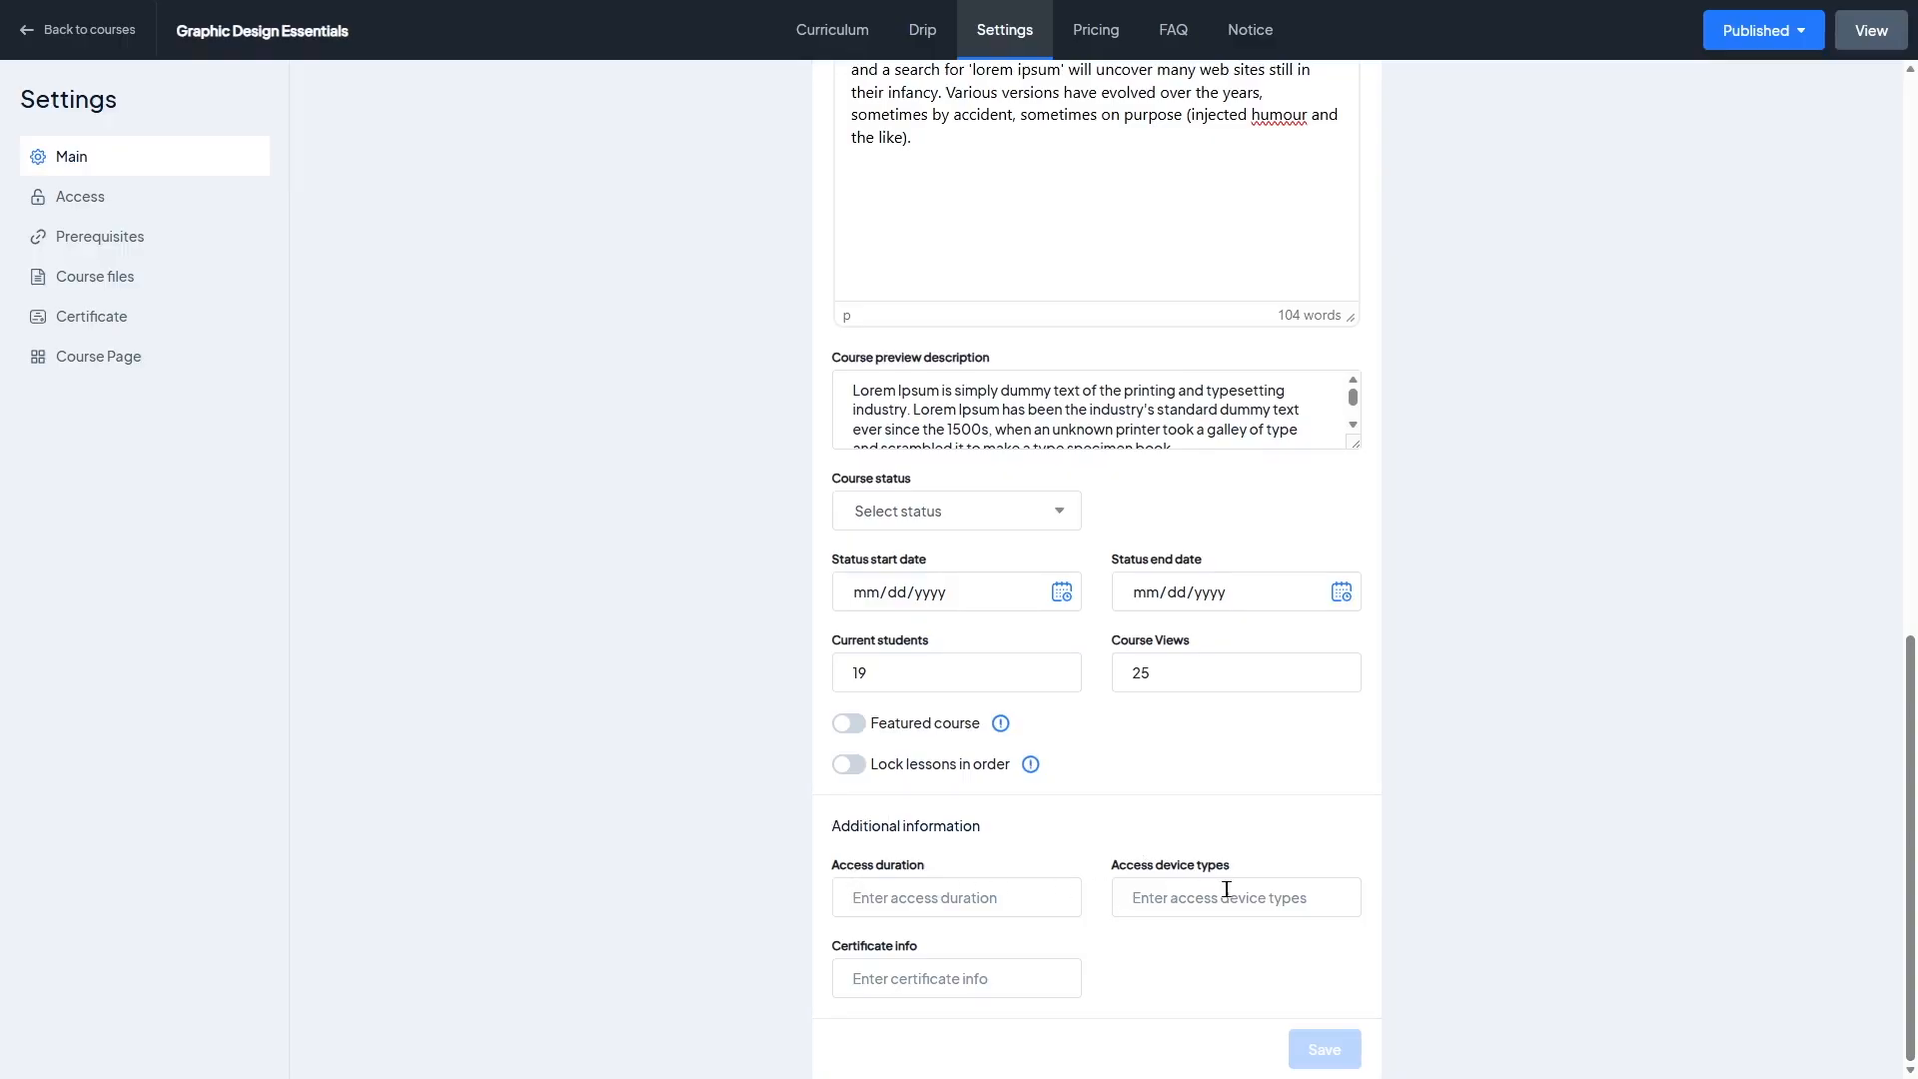
left_click_drag(1911, 804, 1913, 250)
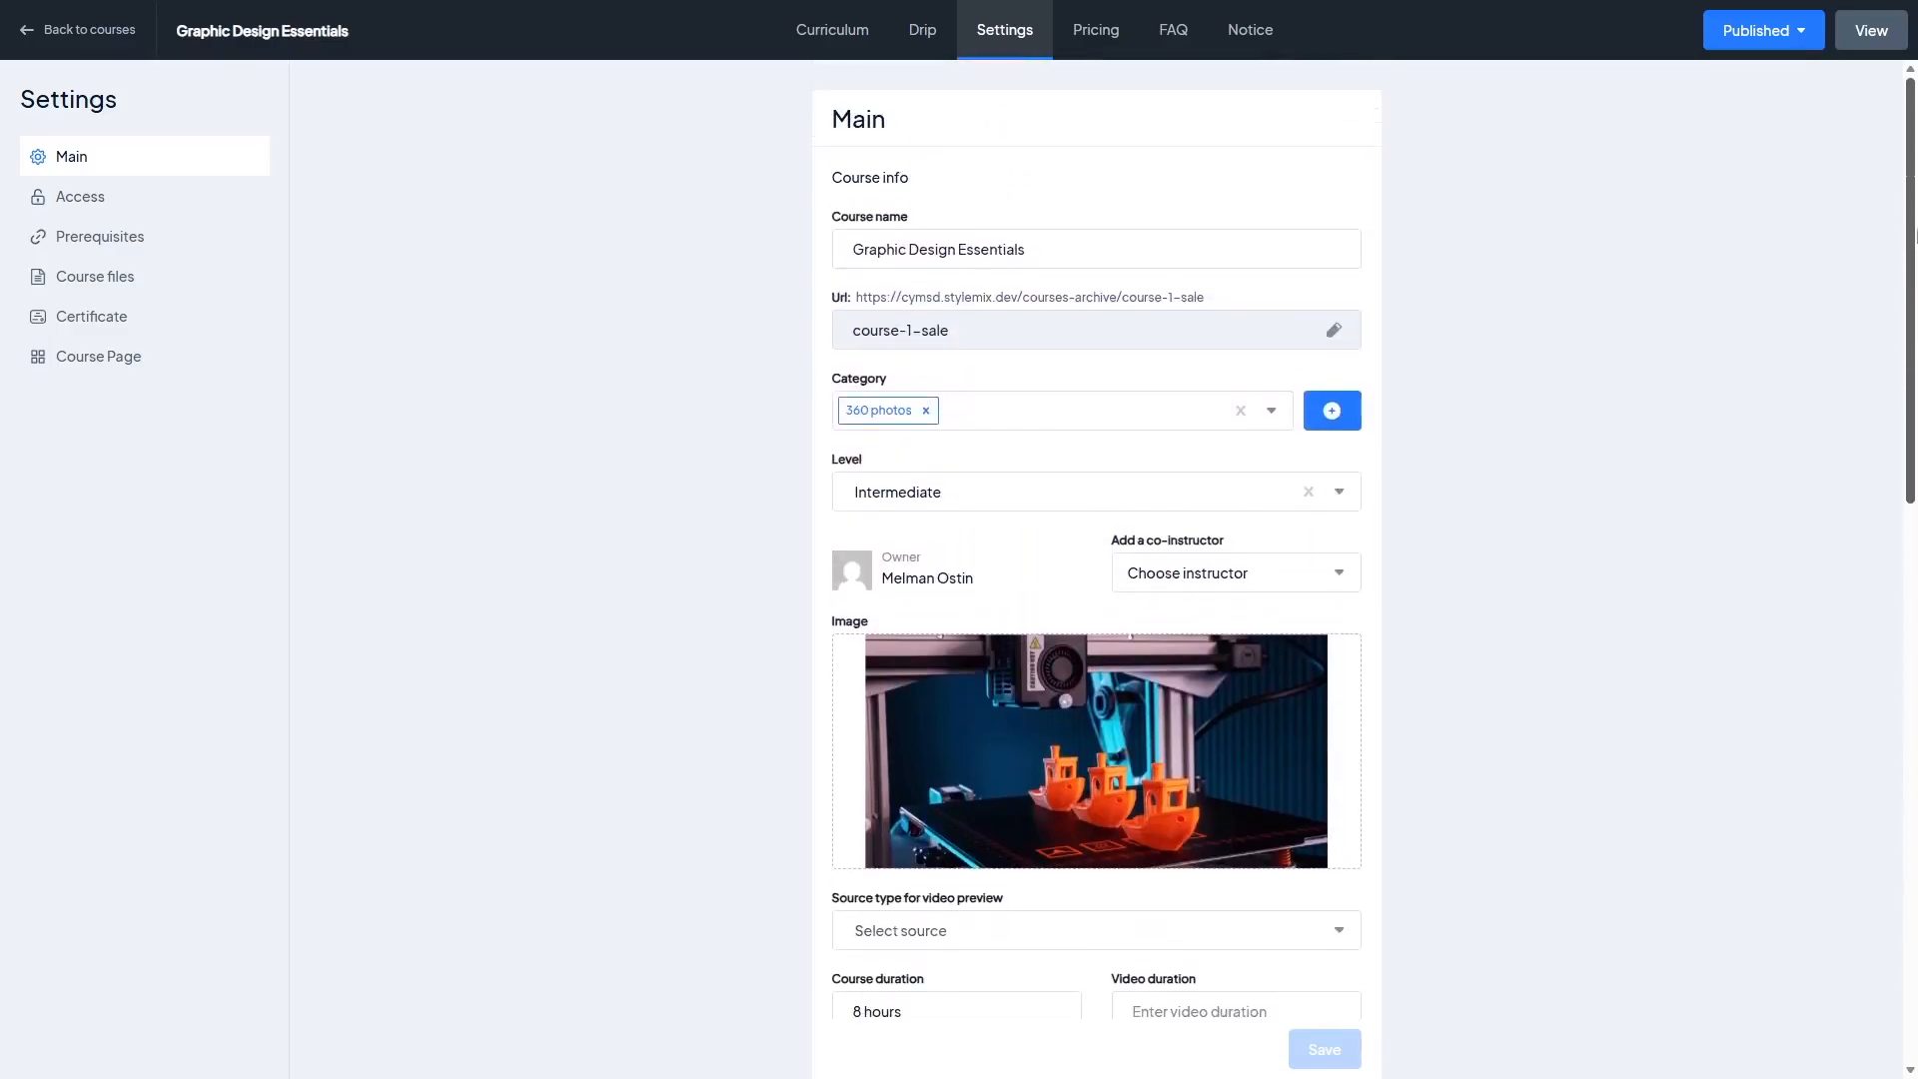
Step: Toggle the Access options for trial course, time limit and upcoming course status on and off to view their fields
left_click(208, 209)
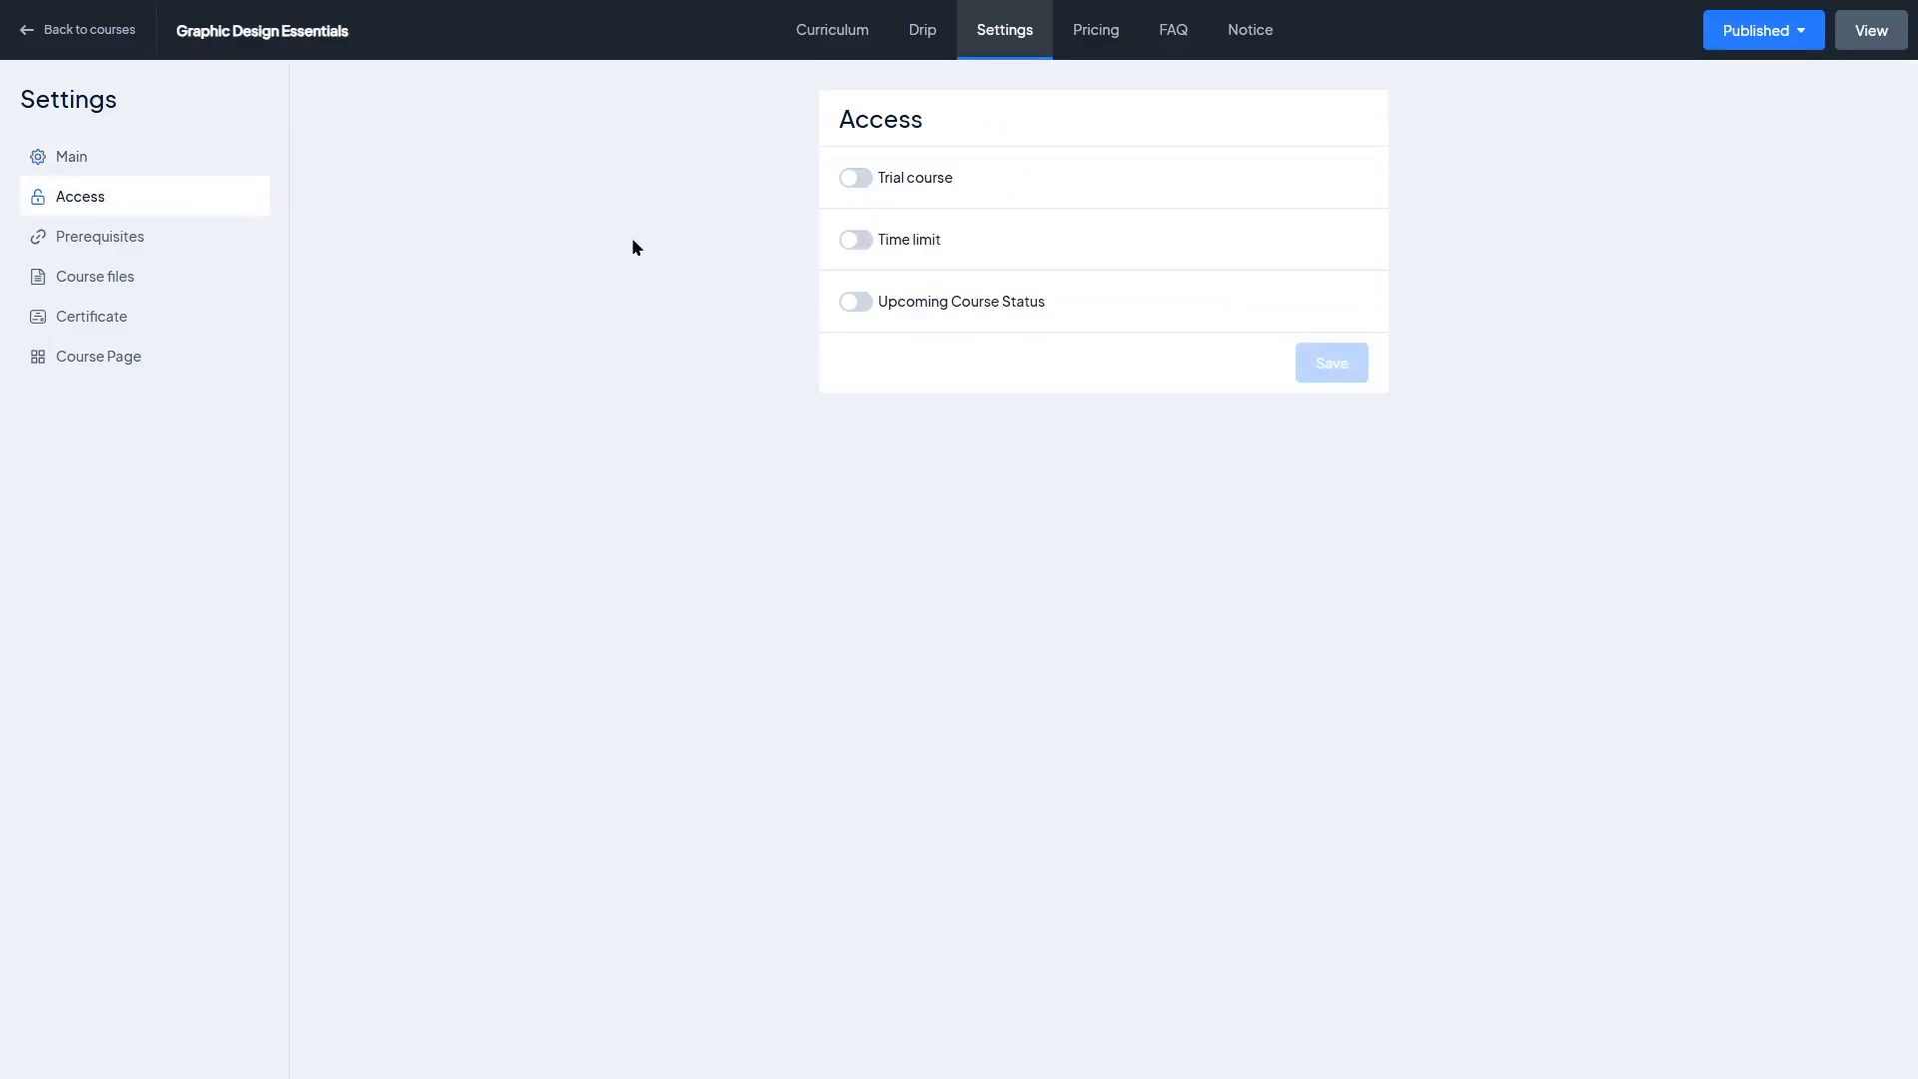
left_click(864, 180)
left_click(864, 180)
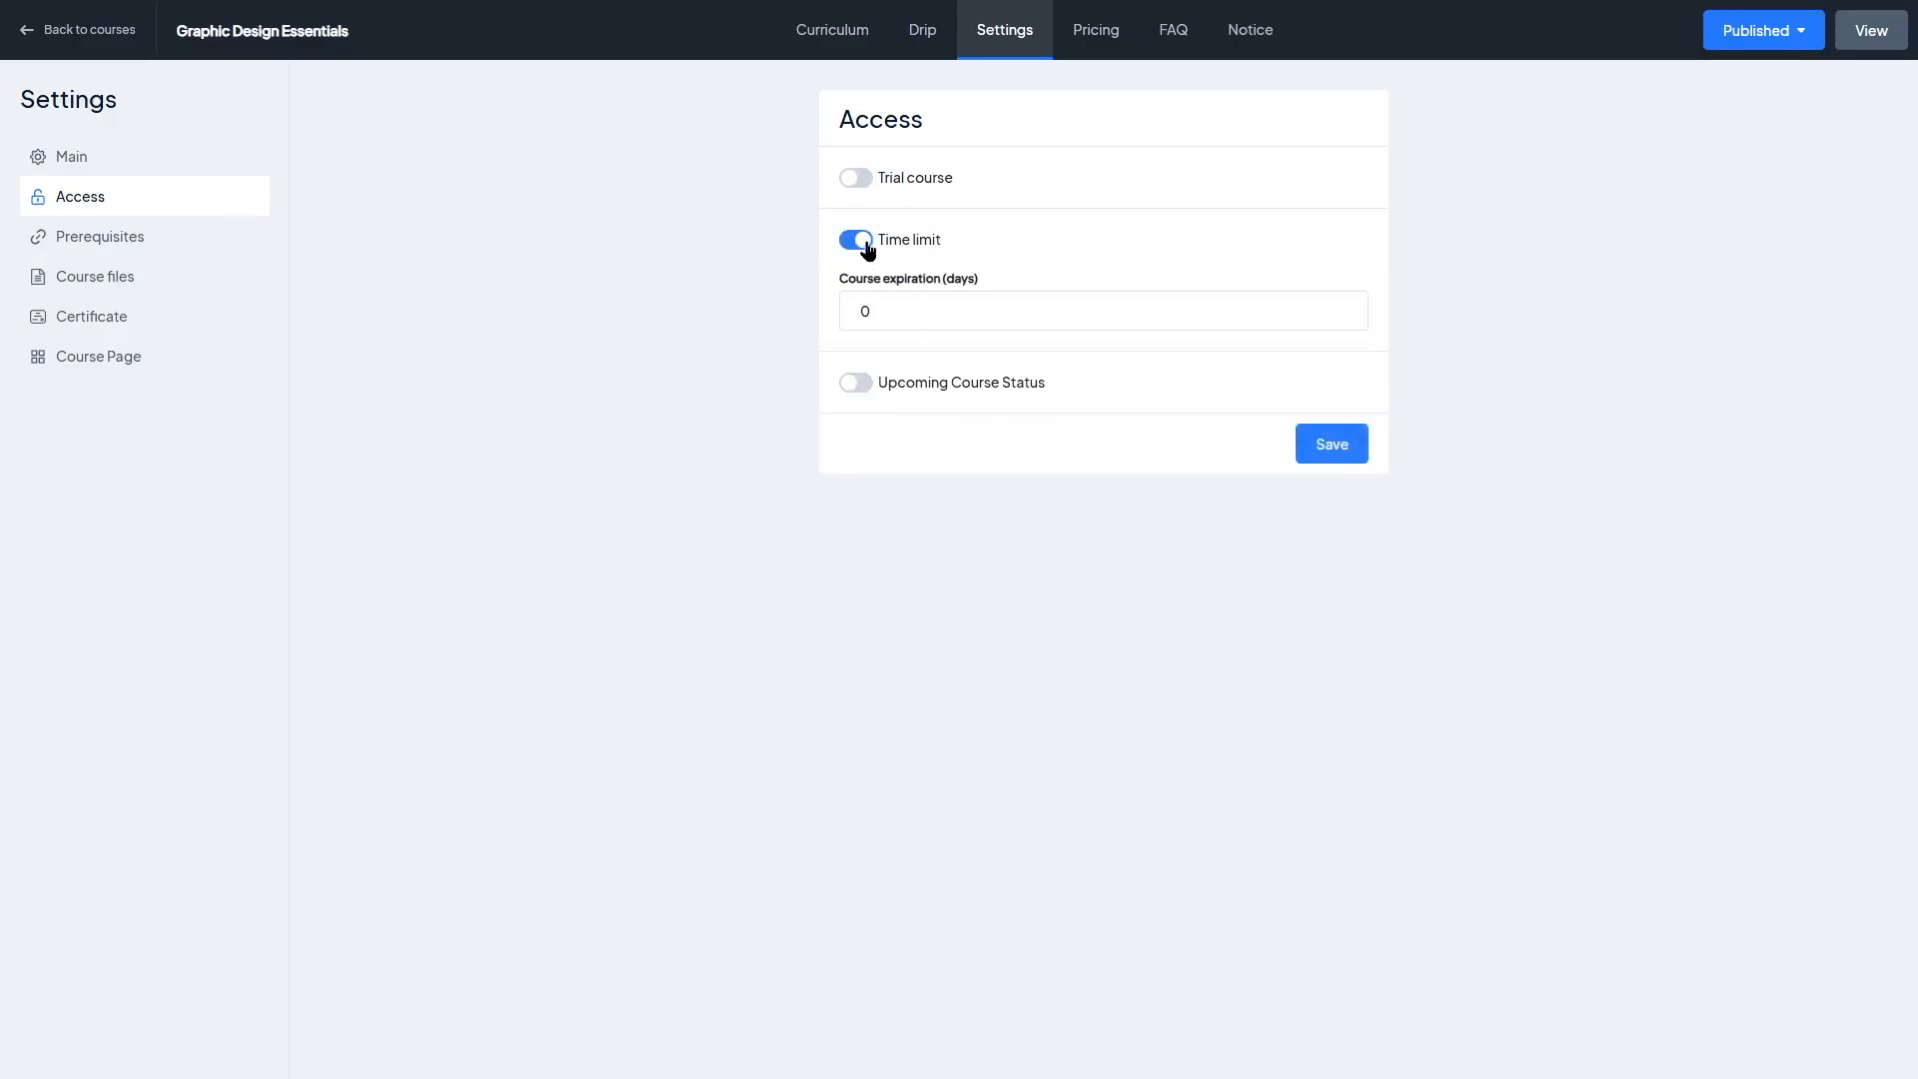
left_click(861, 241)
left_click(867, 180)
left_click(867, 179)
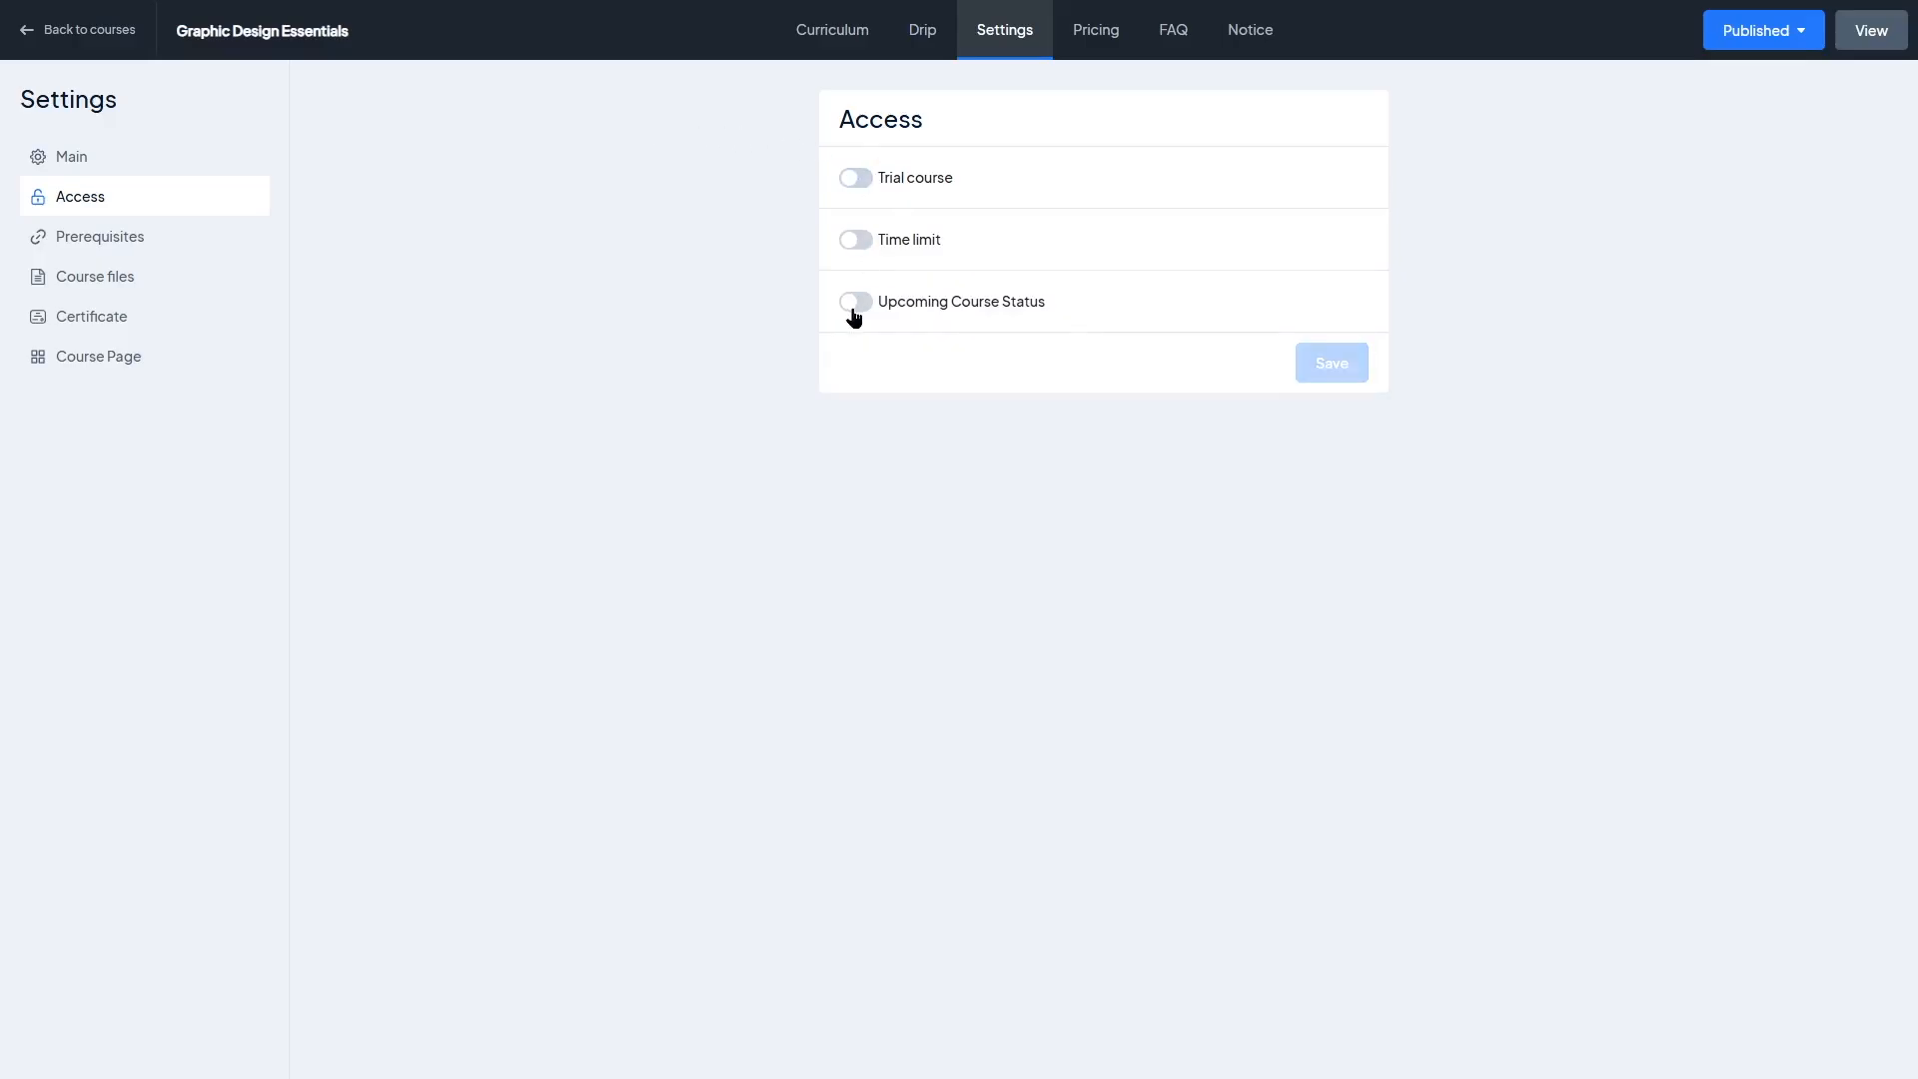
left_click(854, 310)
left_click(859, 301)
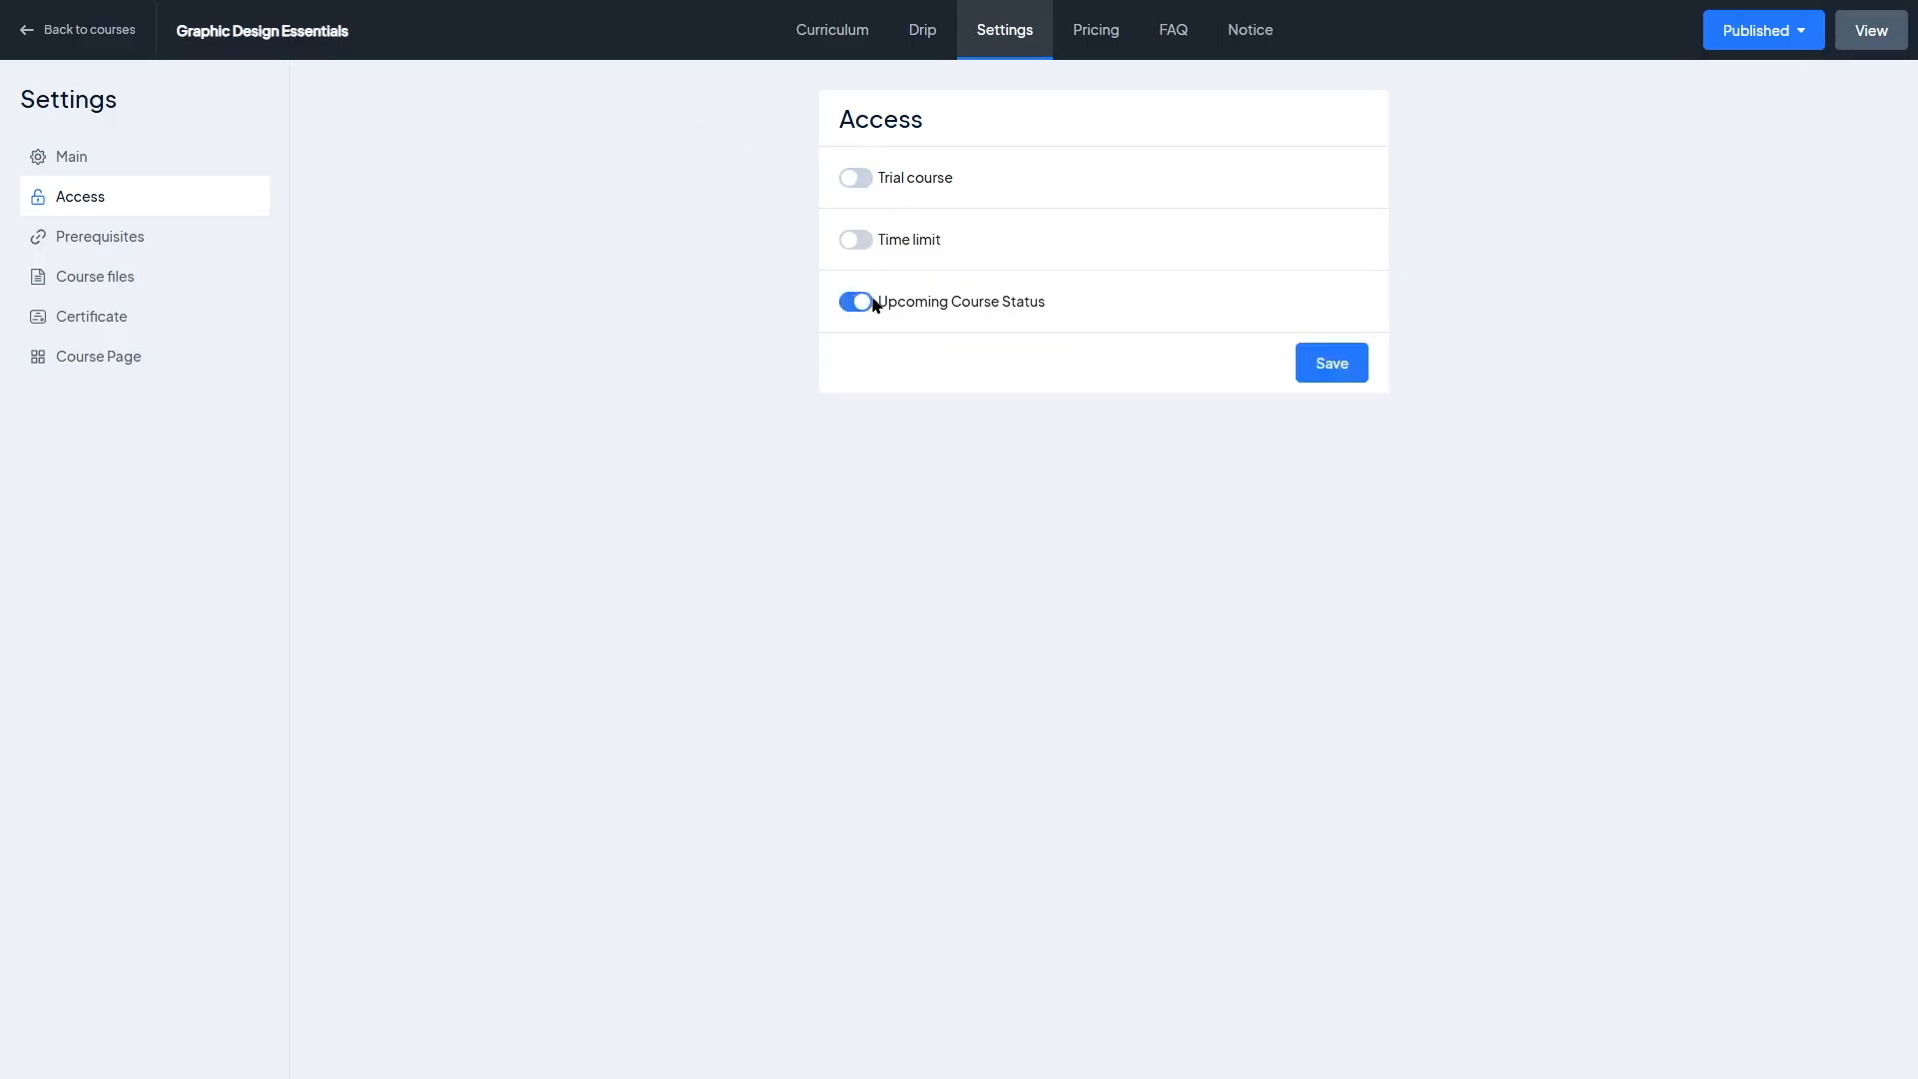
left_click(859, 302)
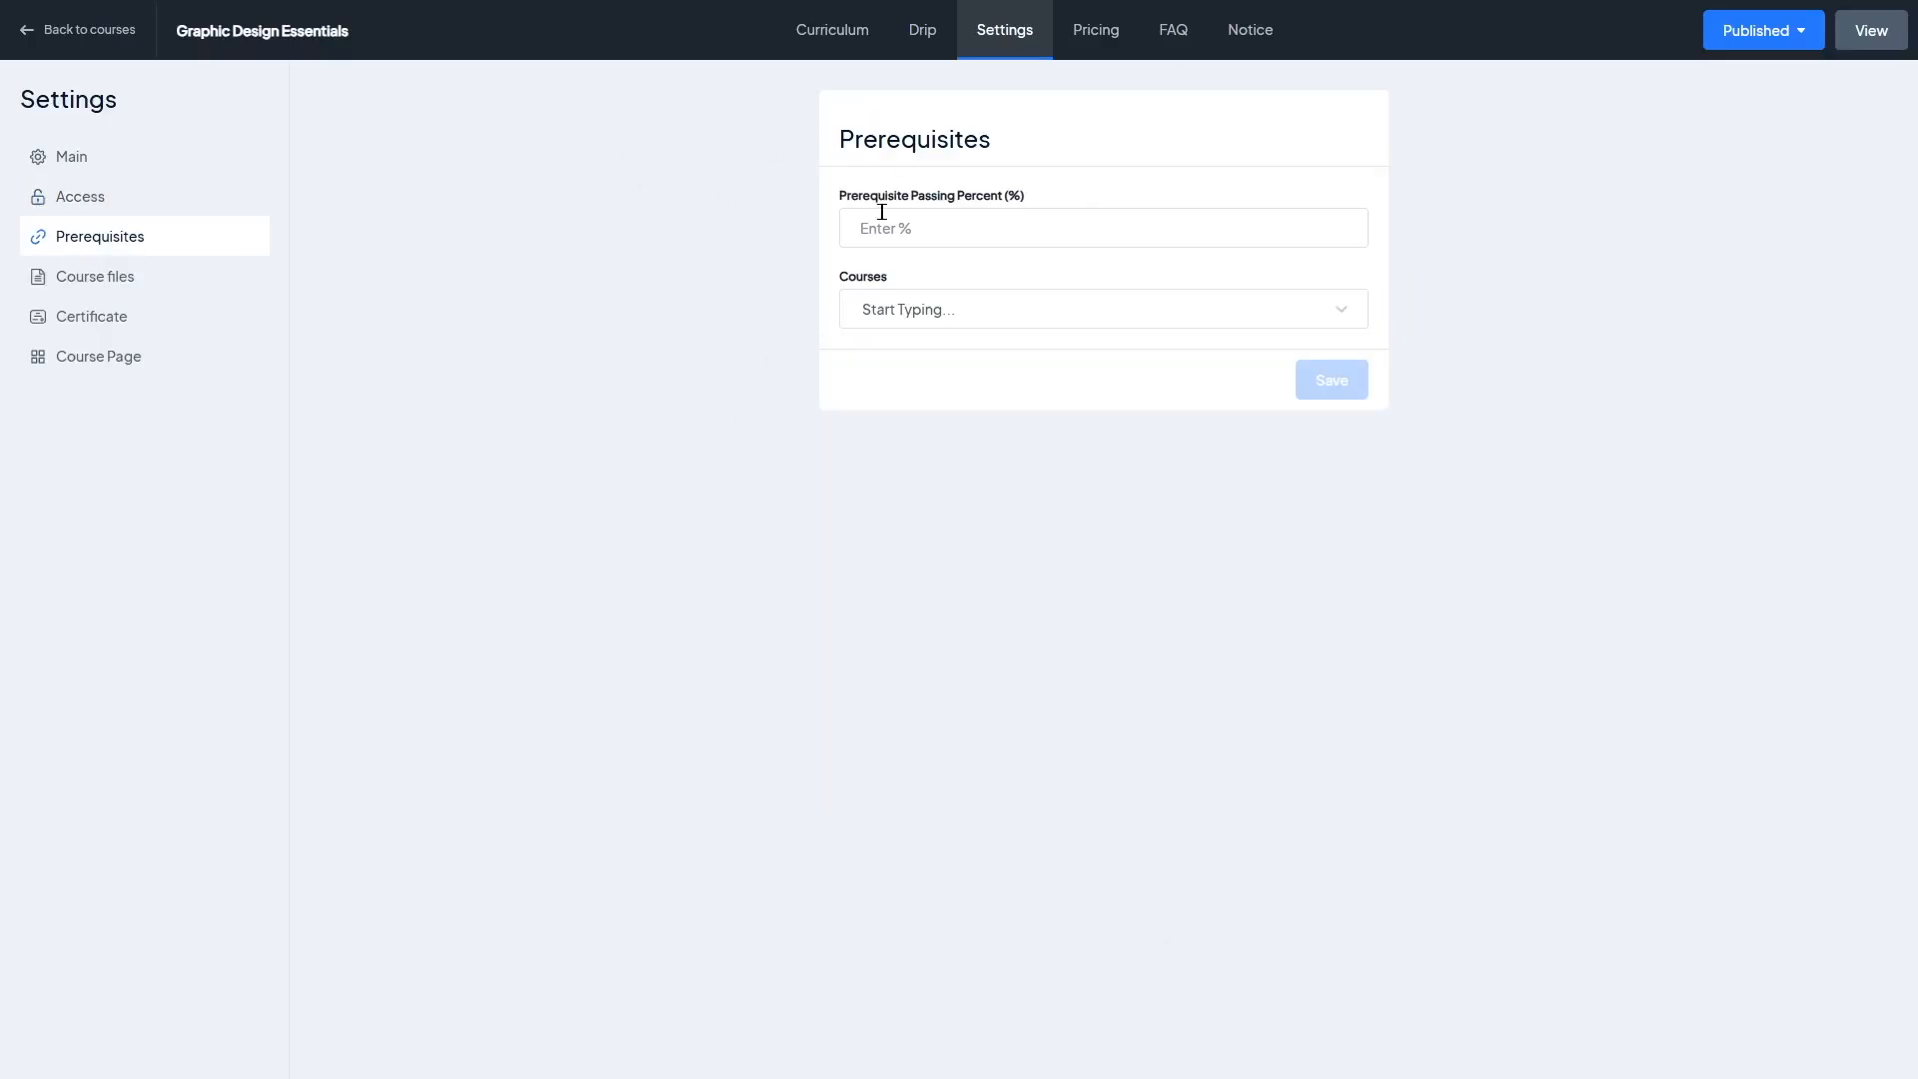
Step: Set the prerequisite passing percent to 75 and choose Adobe Photoshop Mastery as the prerequisite course
left_click(950, 228)
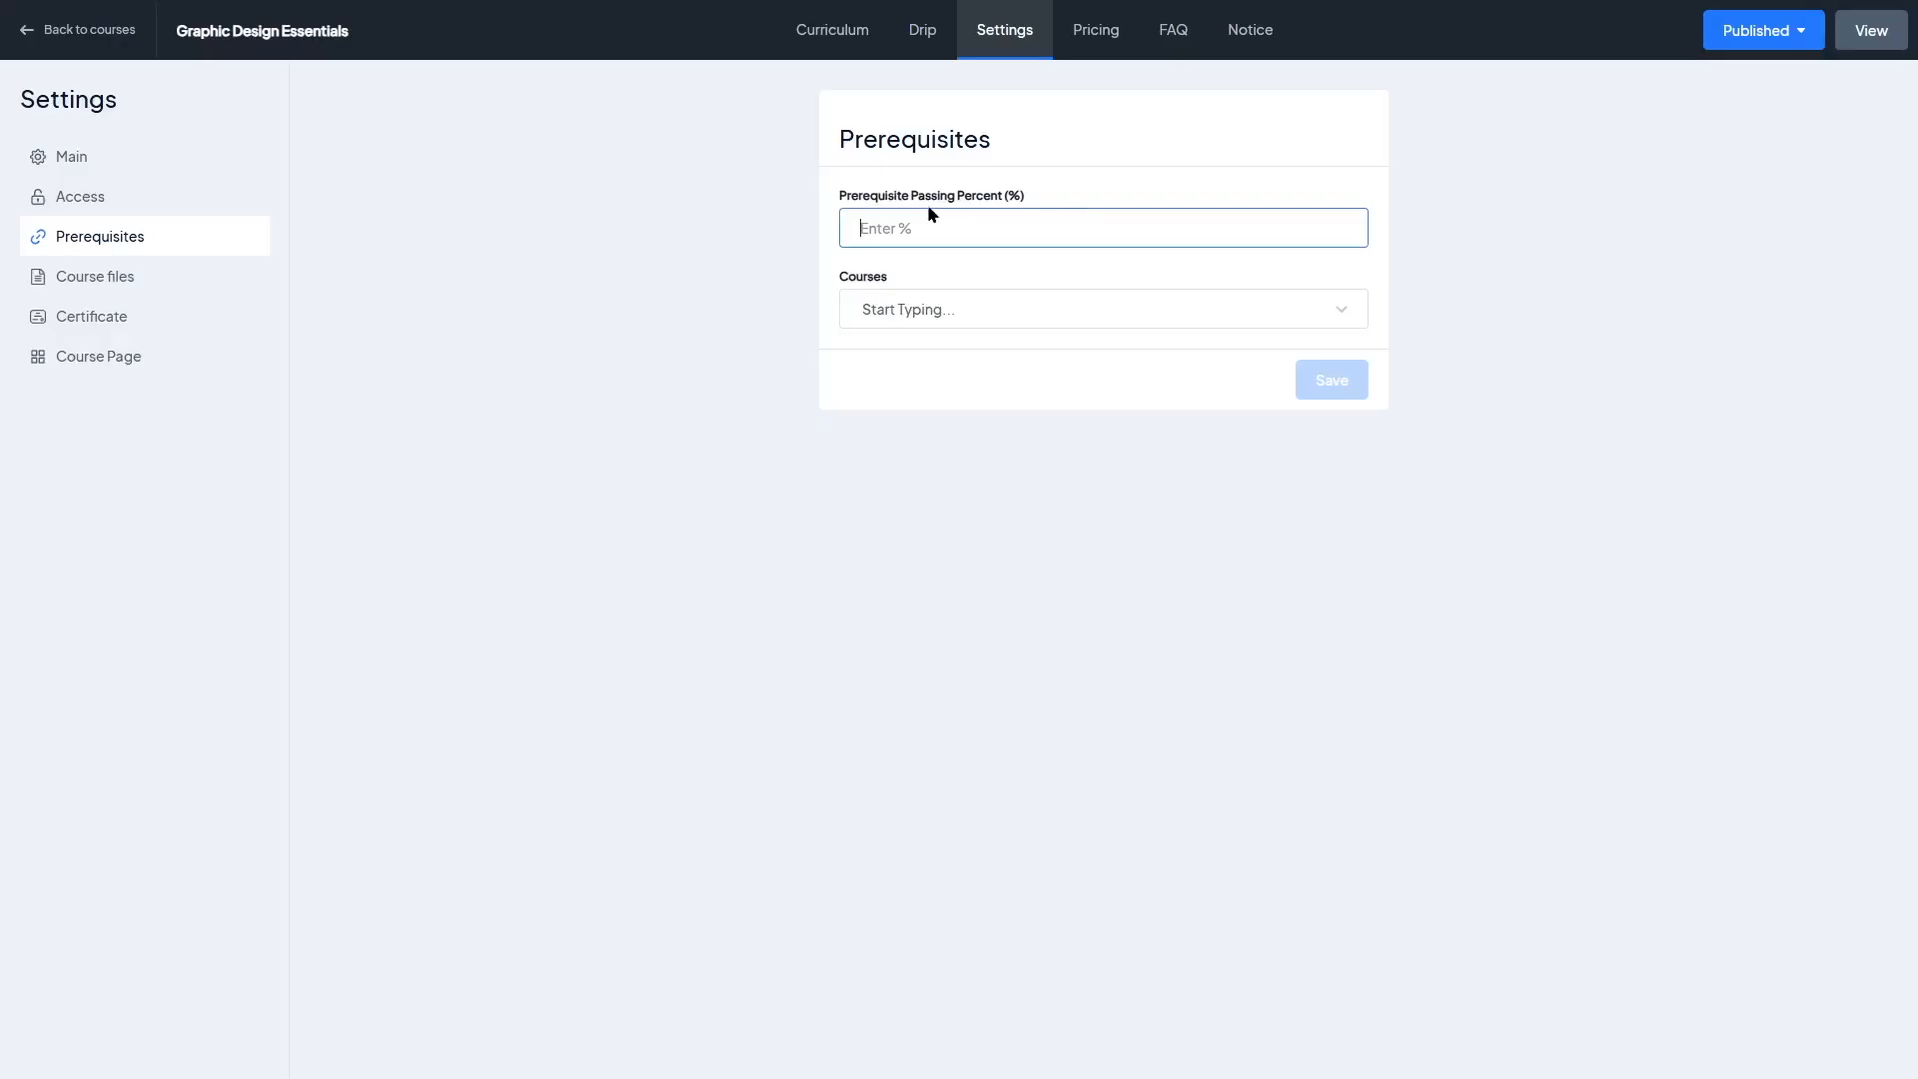
type("75")
left_click(954, 308)
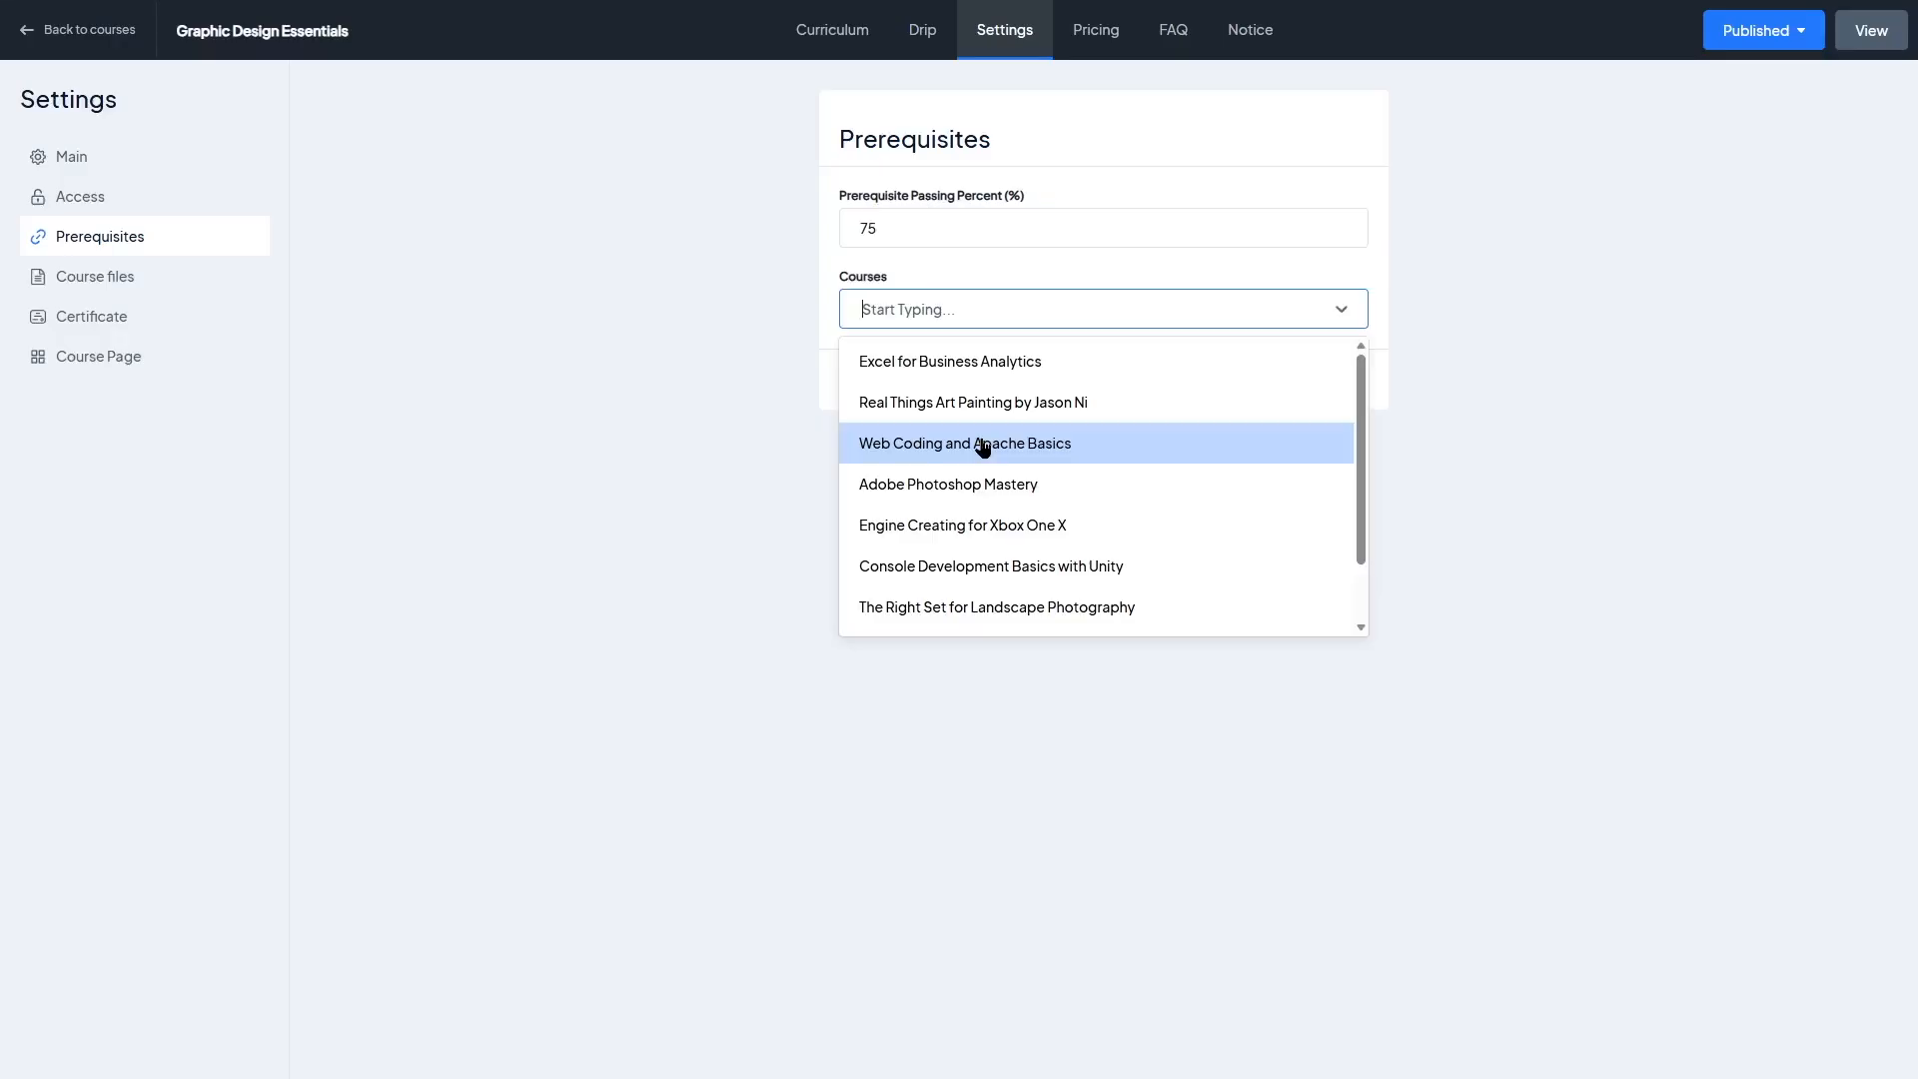
left_click(927, 484)
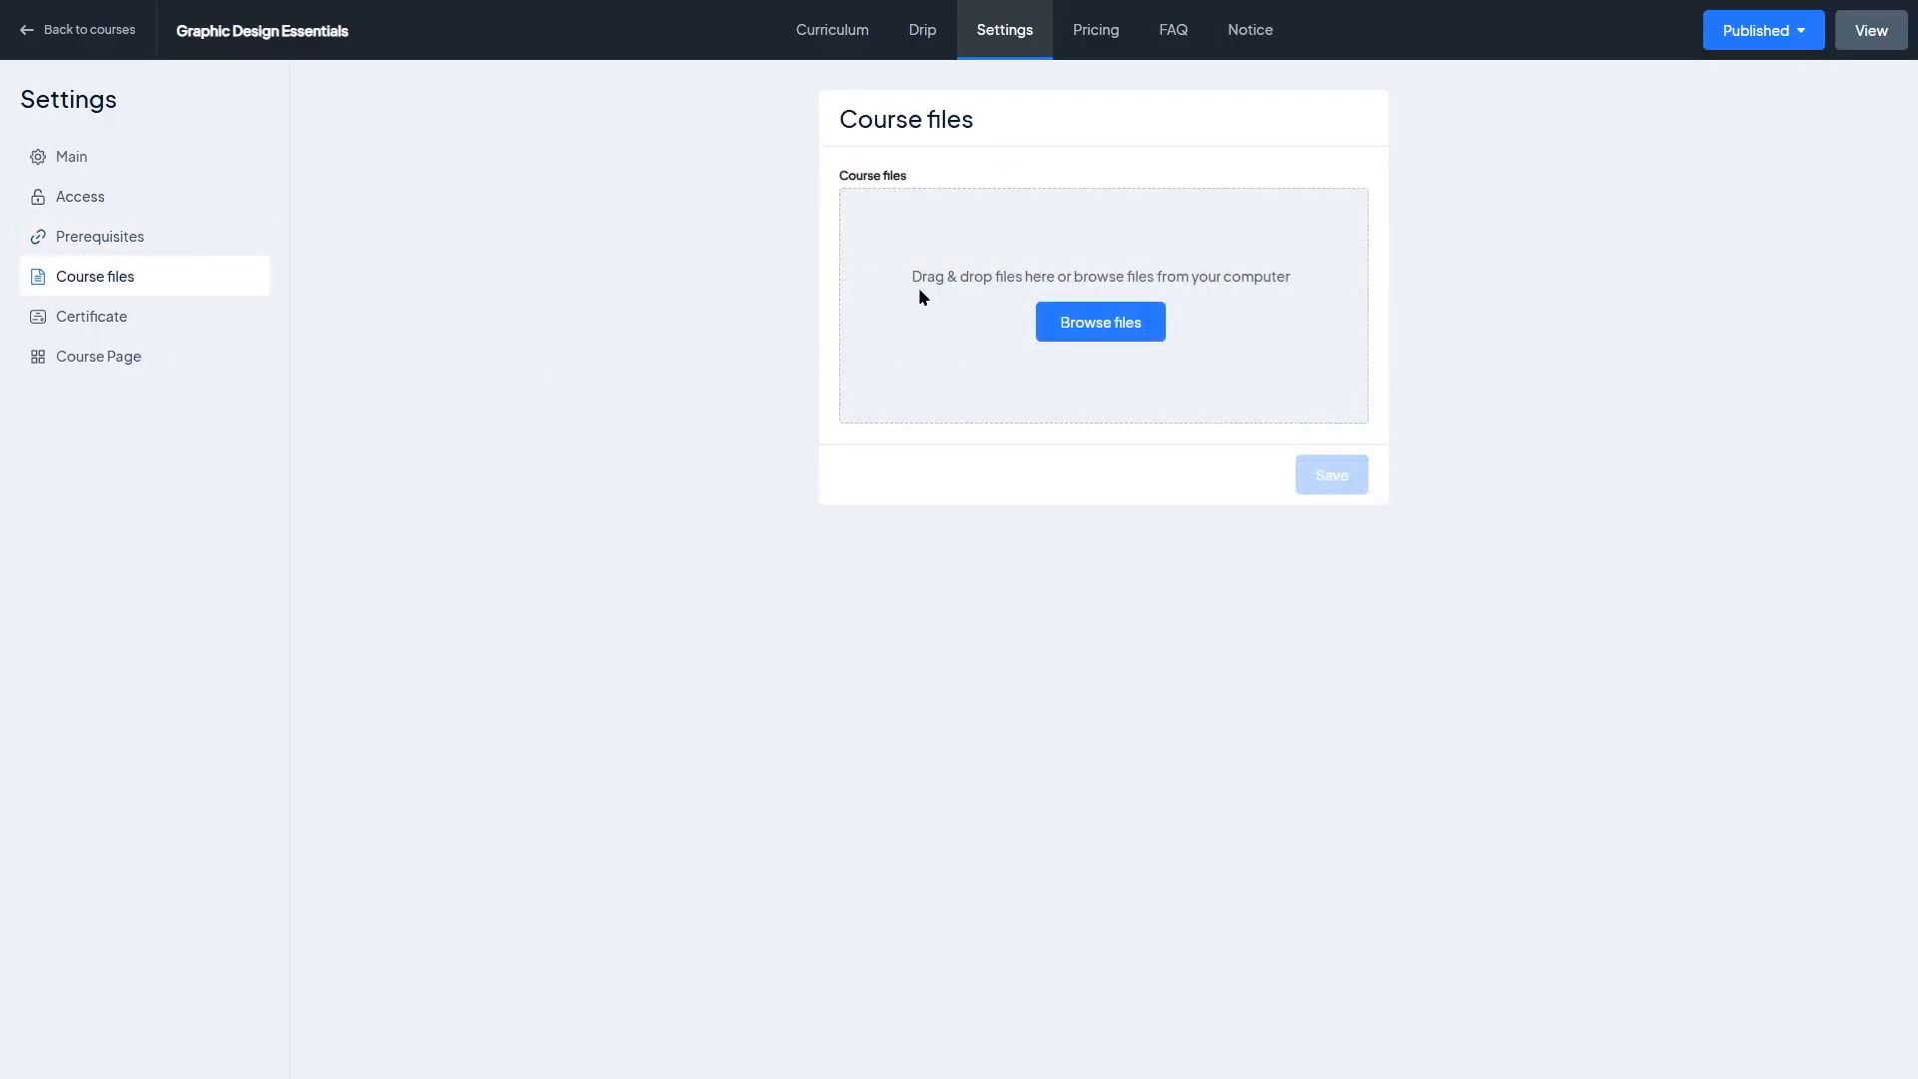
Step: Select the Demo 8 certificate design for course completion and save the certificate settings
left_click(110, 320)
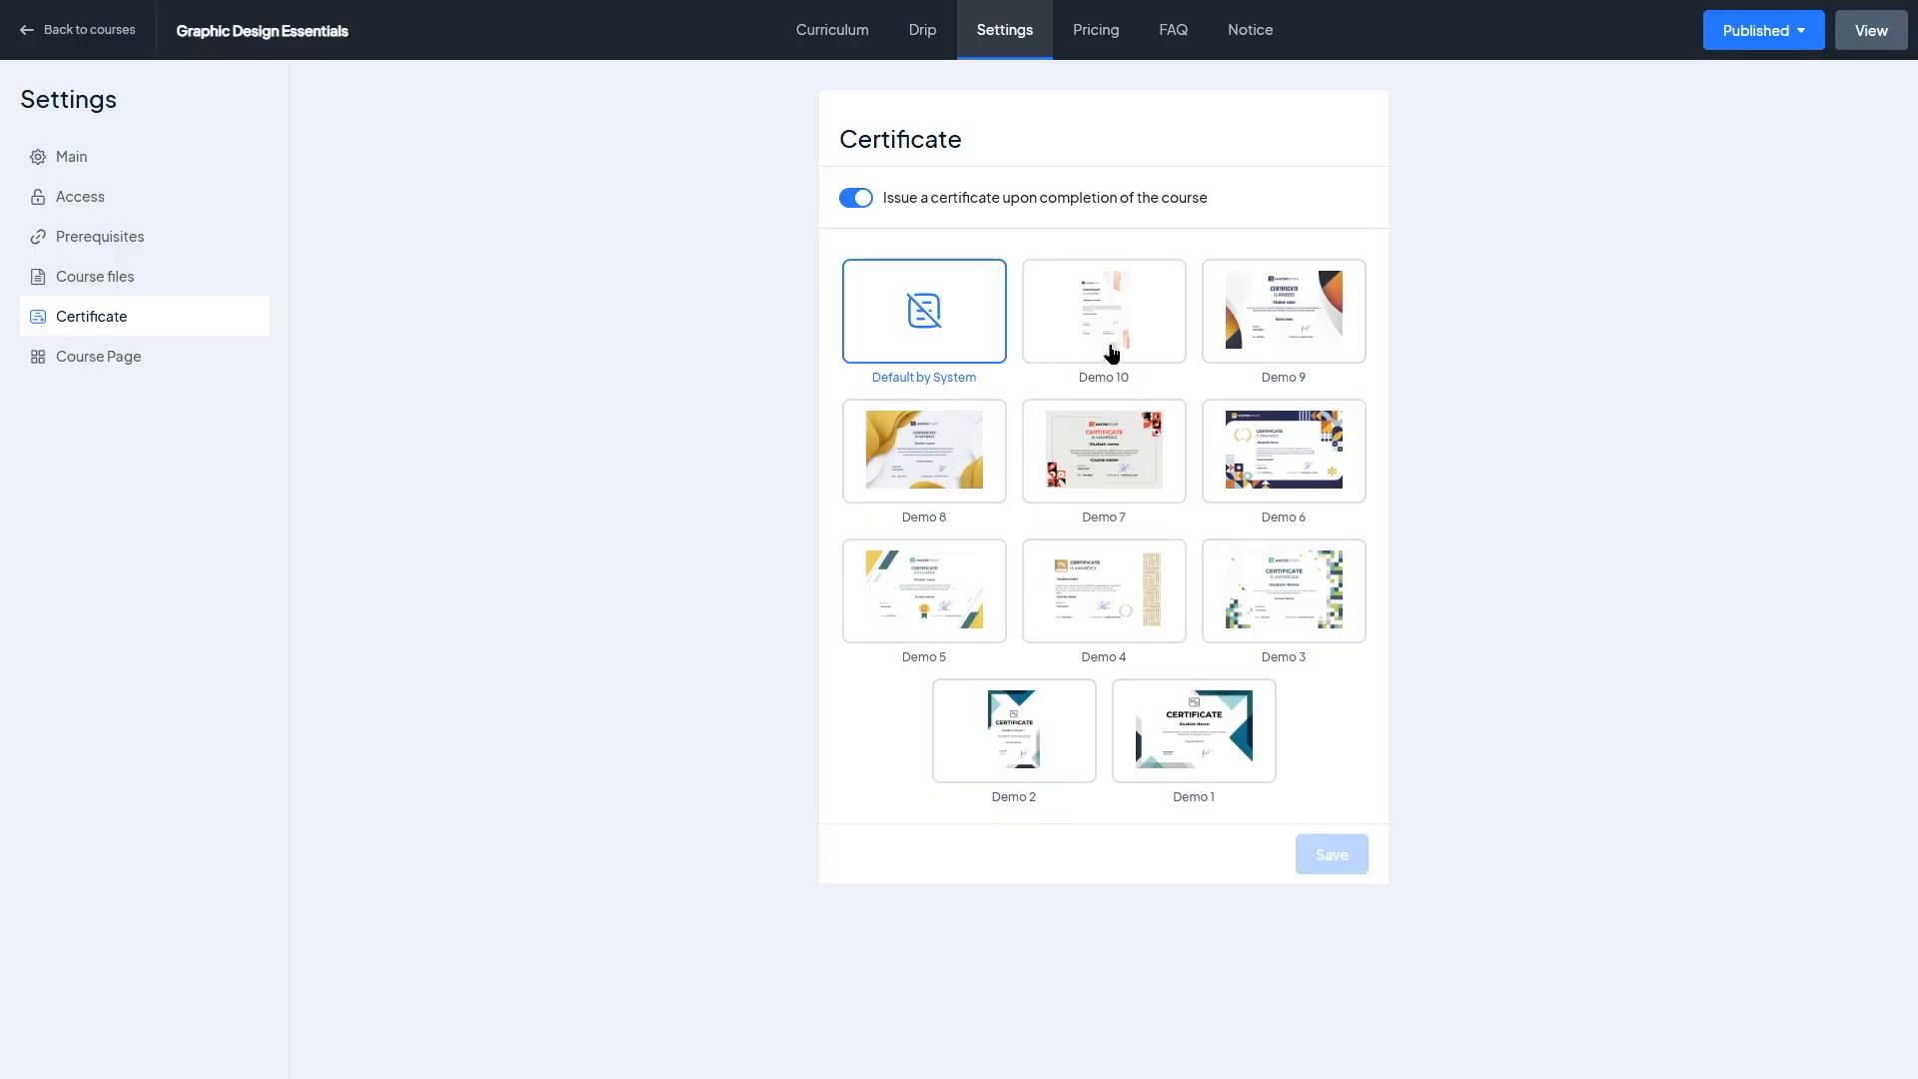
left_click(1105, 460)
left_click(1305, 447)
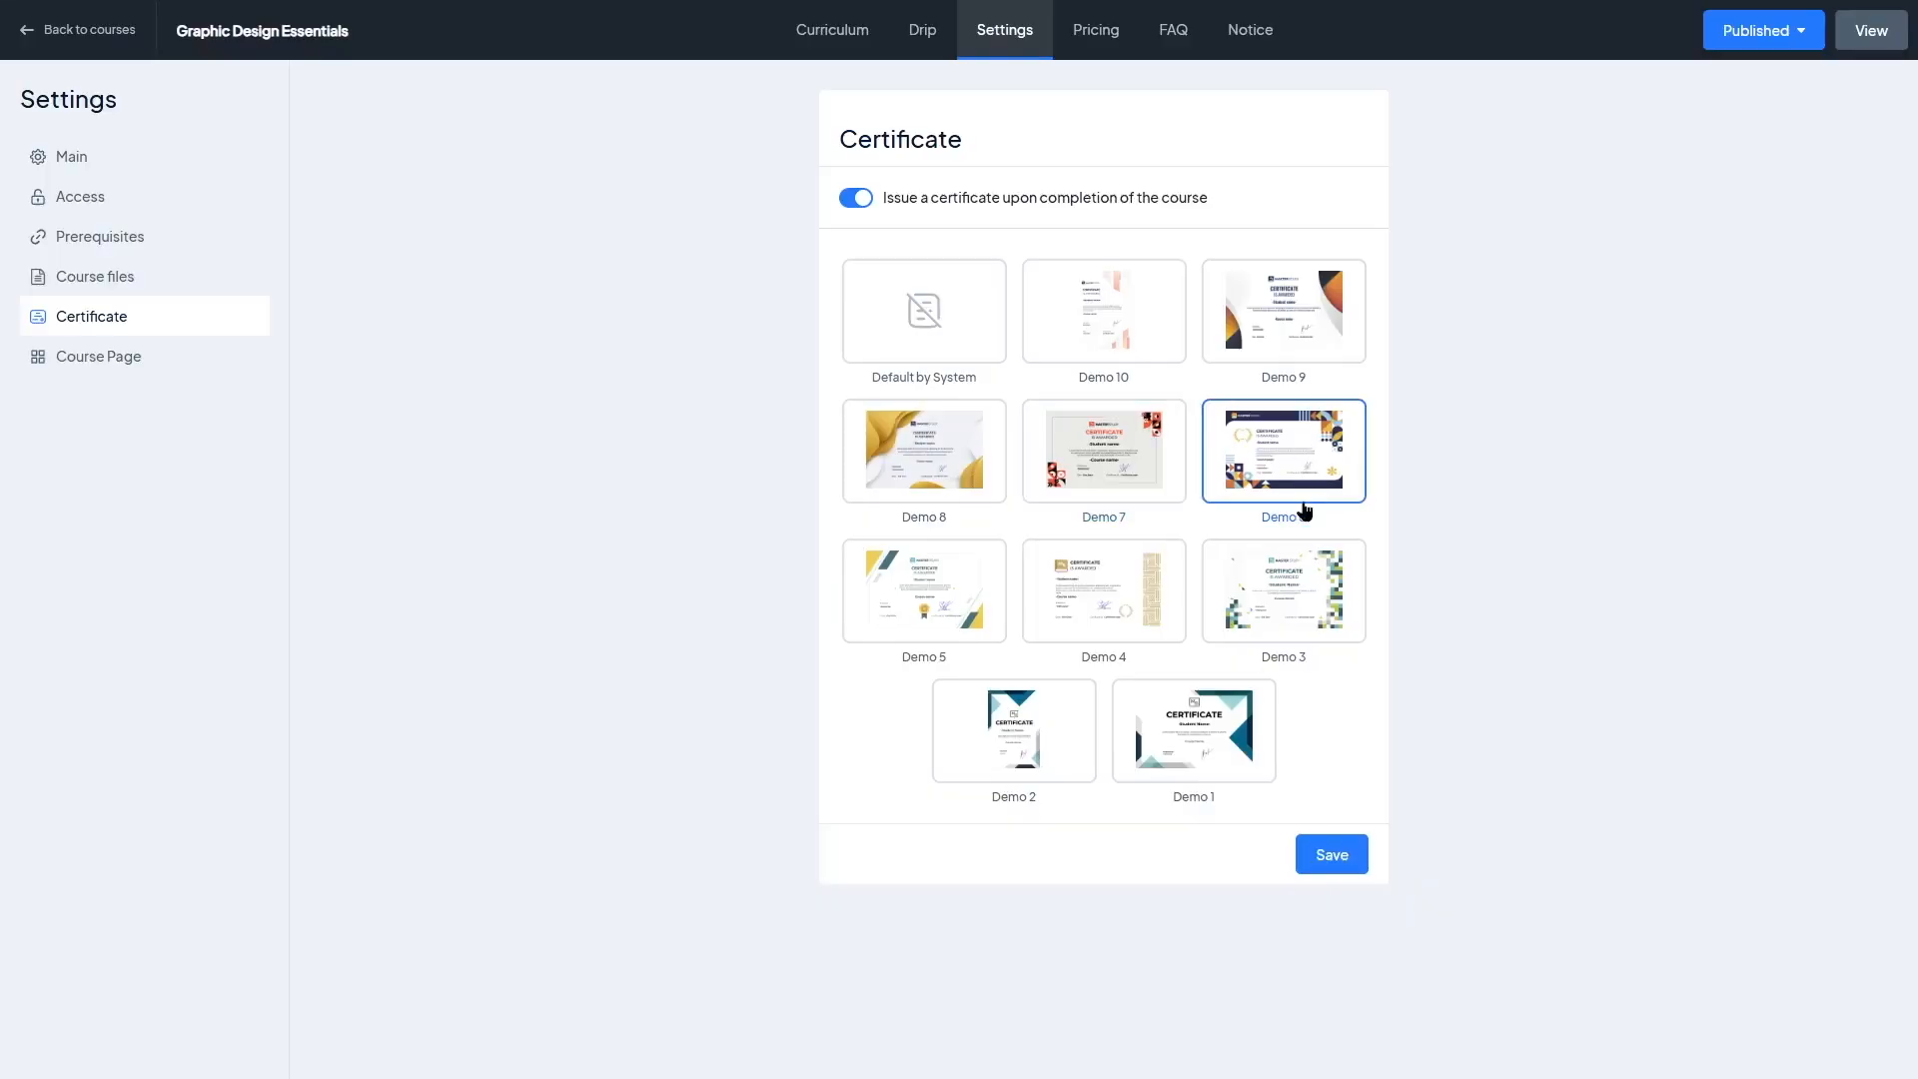
left_click(1299, 600)
left_click(1138, 600)
left_click(881, 594)
left_click(917, 468)
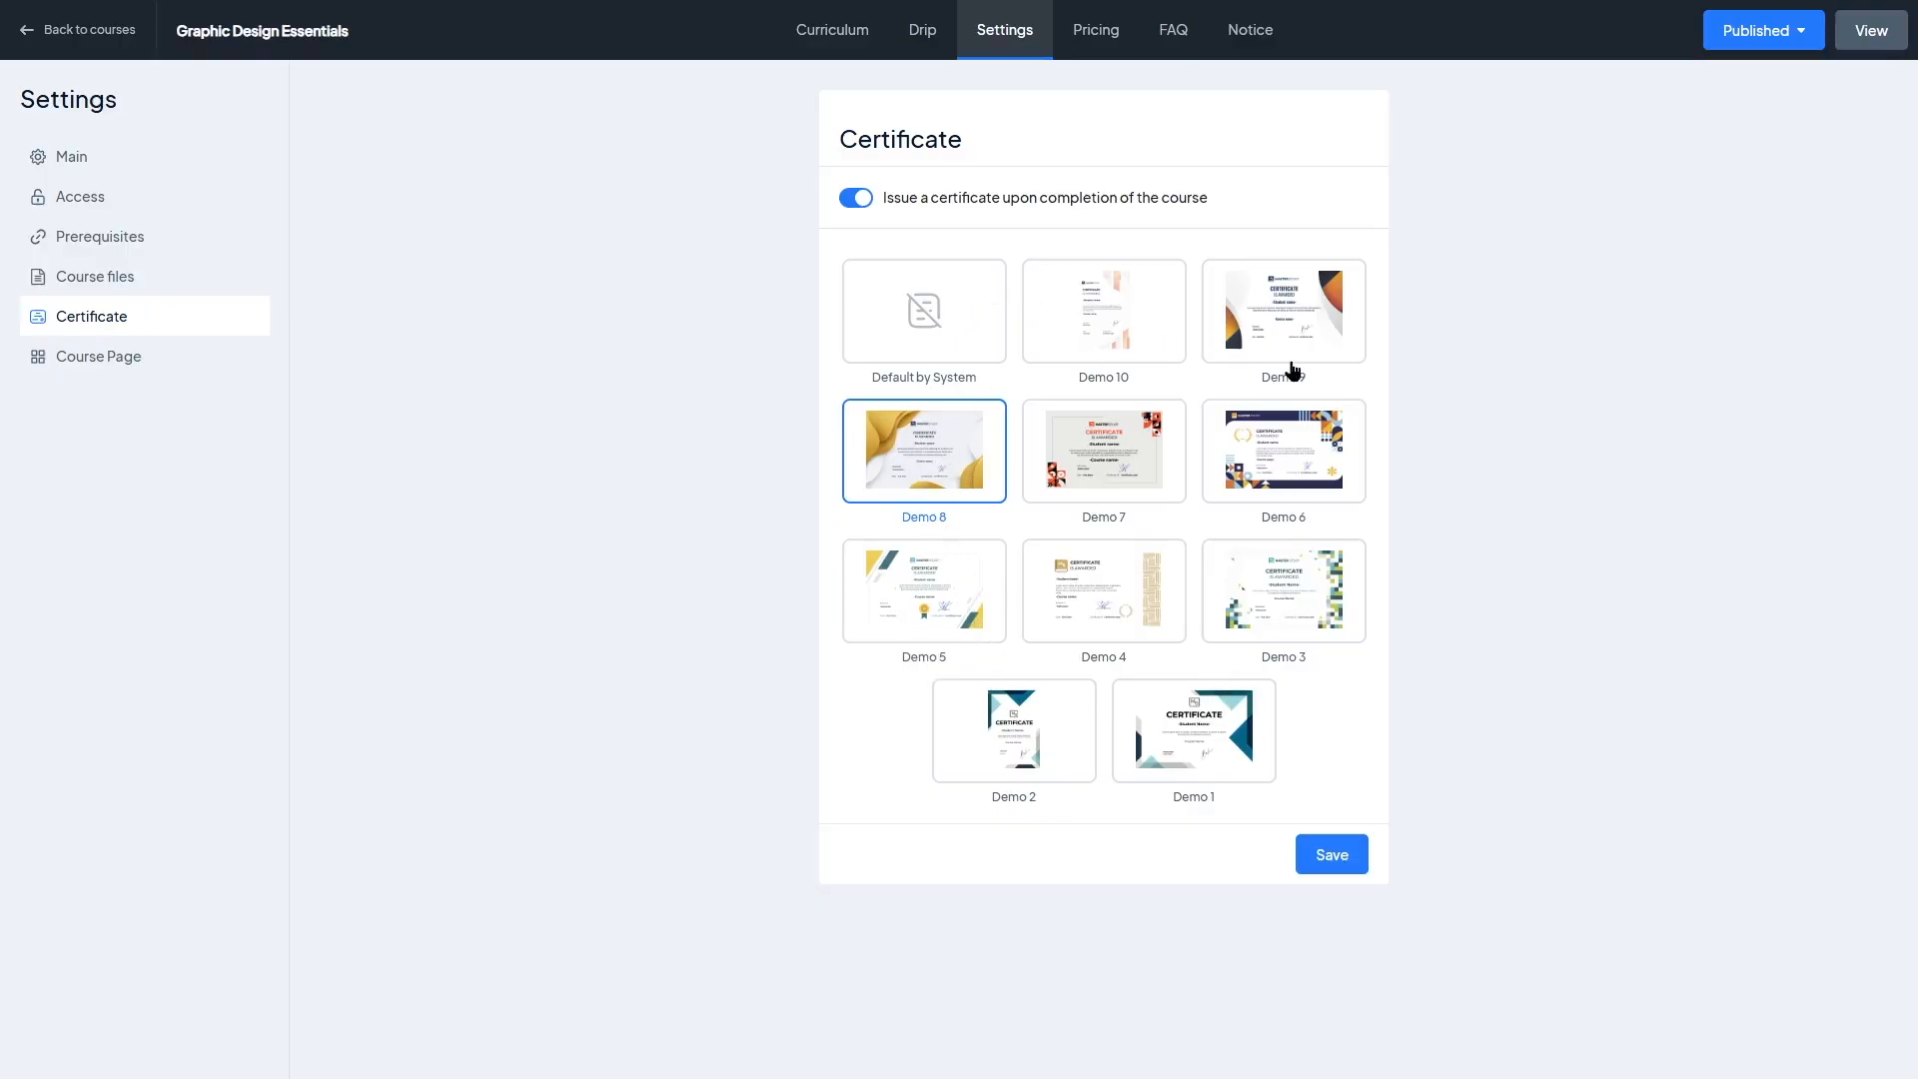
left_click(1332, 854)
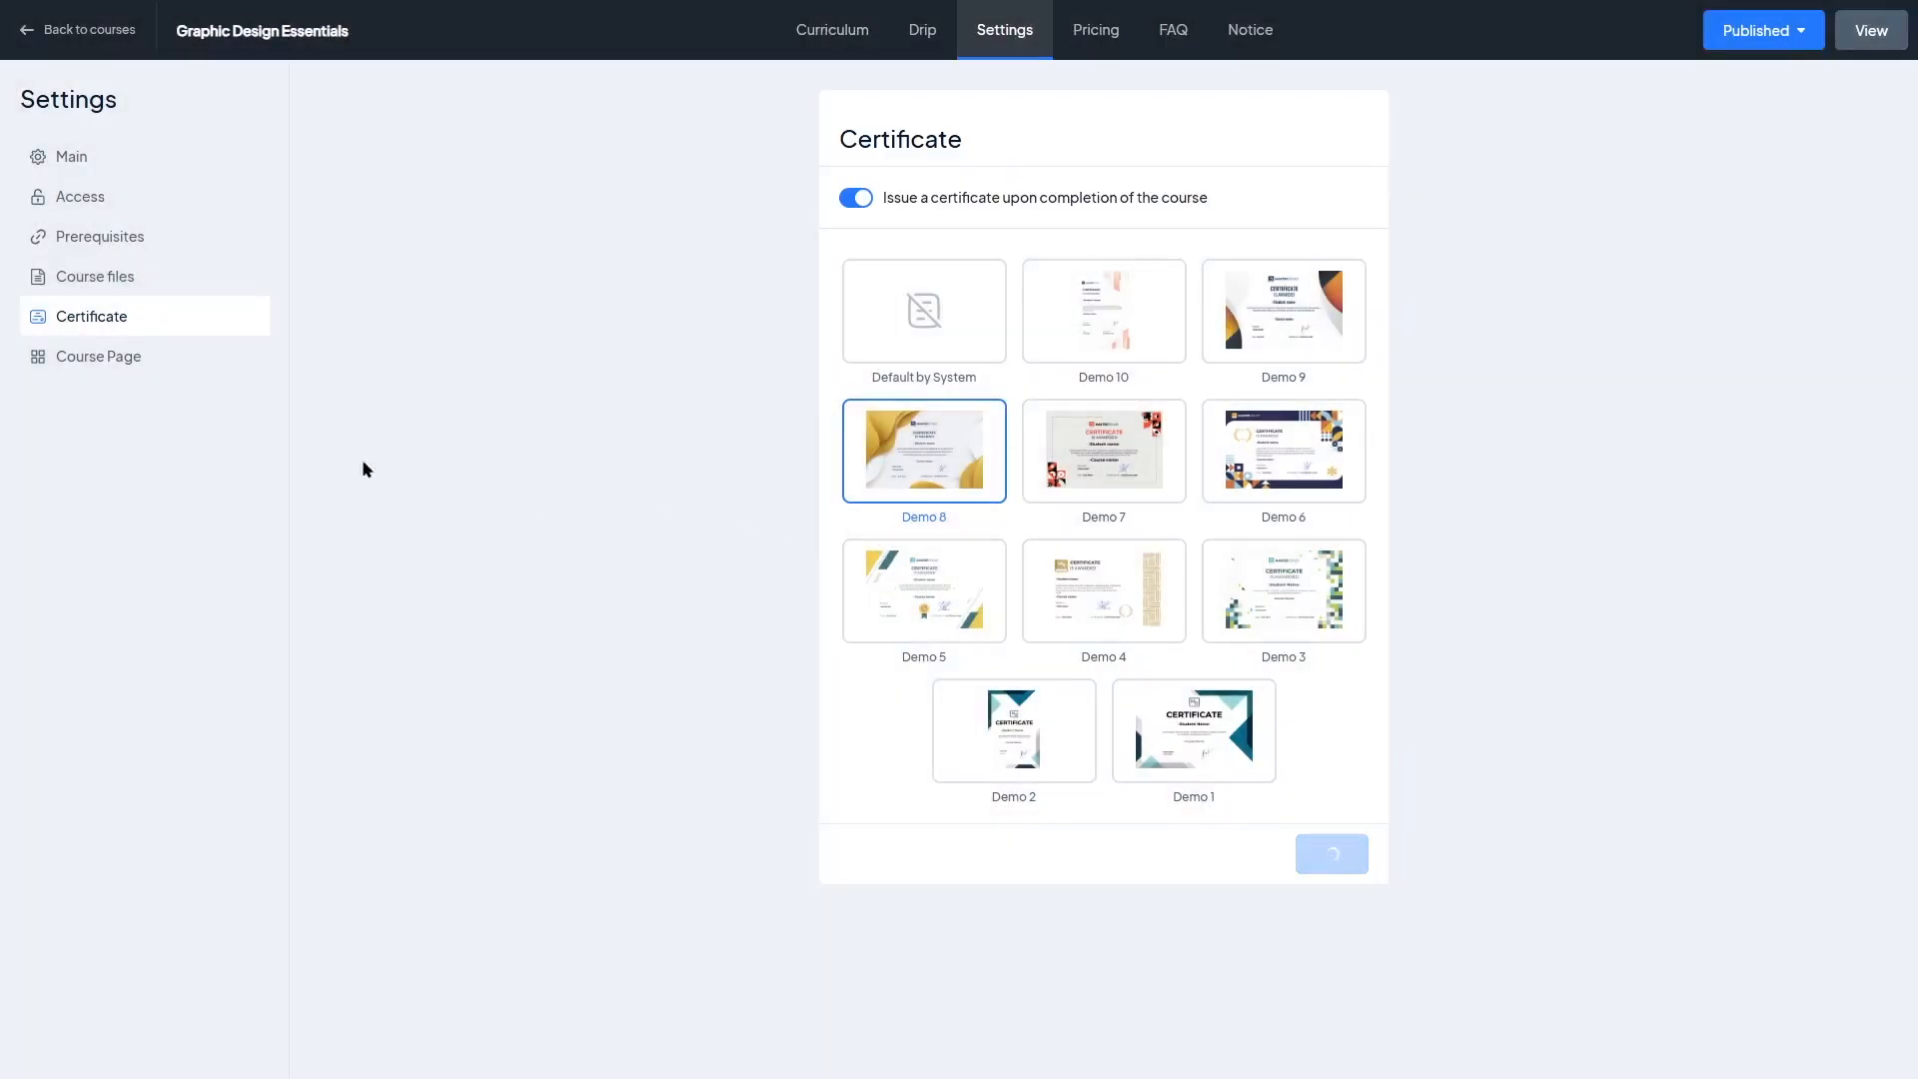
Step: Browse the native course page templates available for this course
left_click(113, 370)
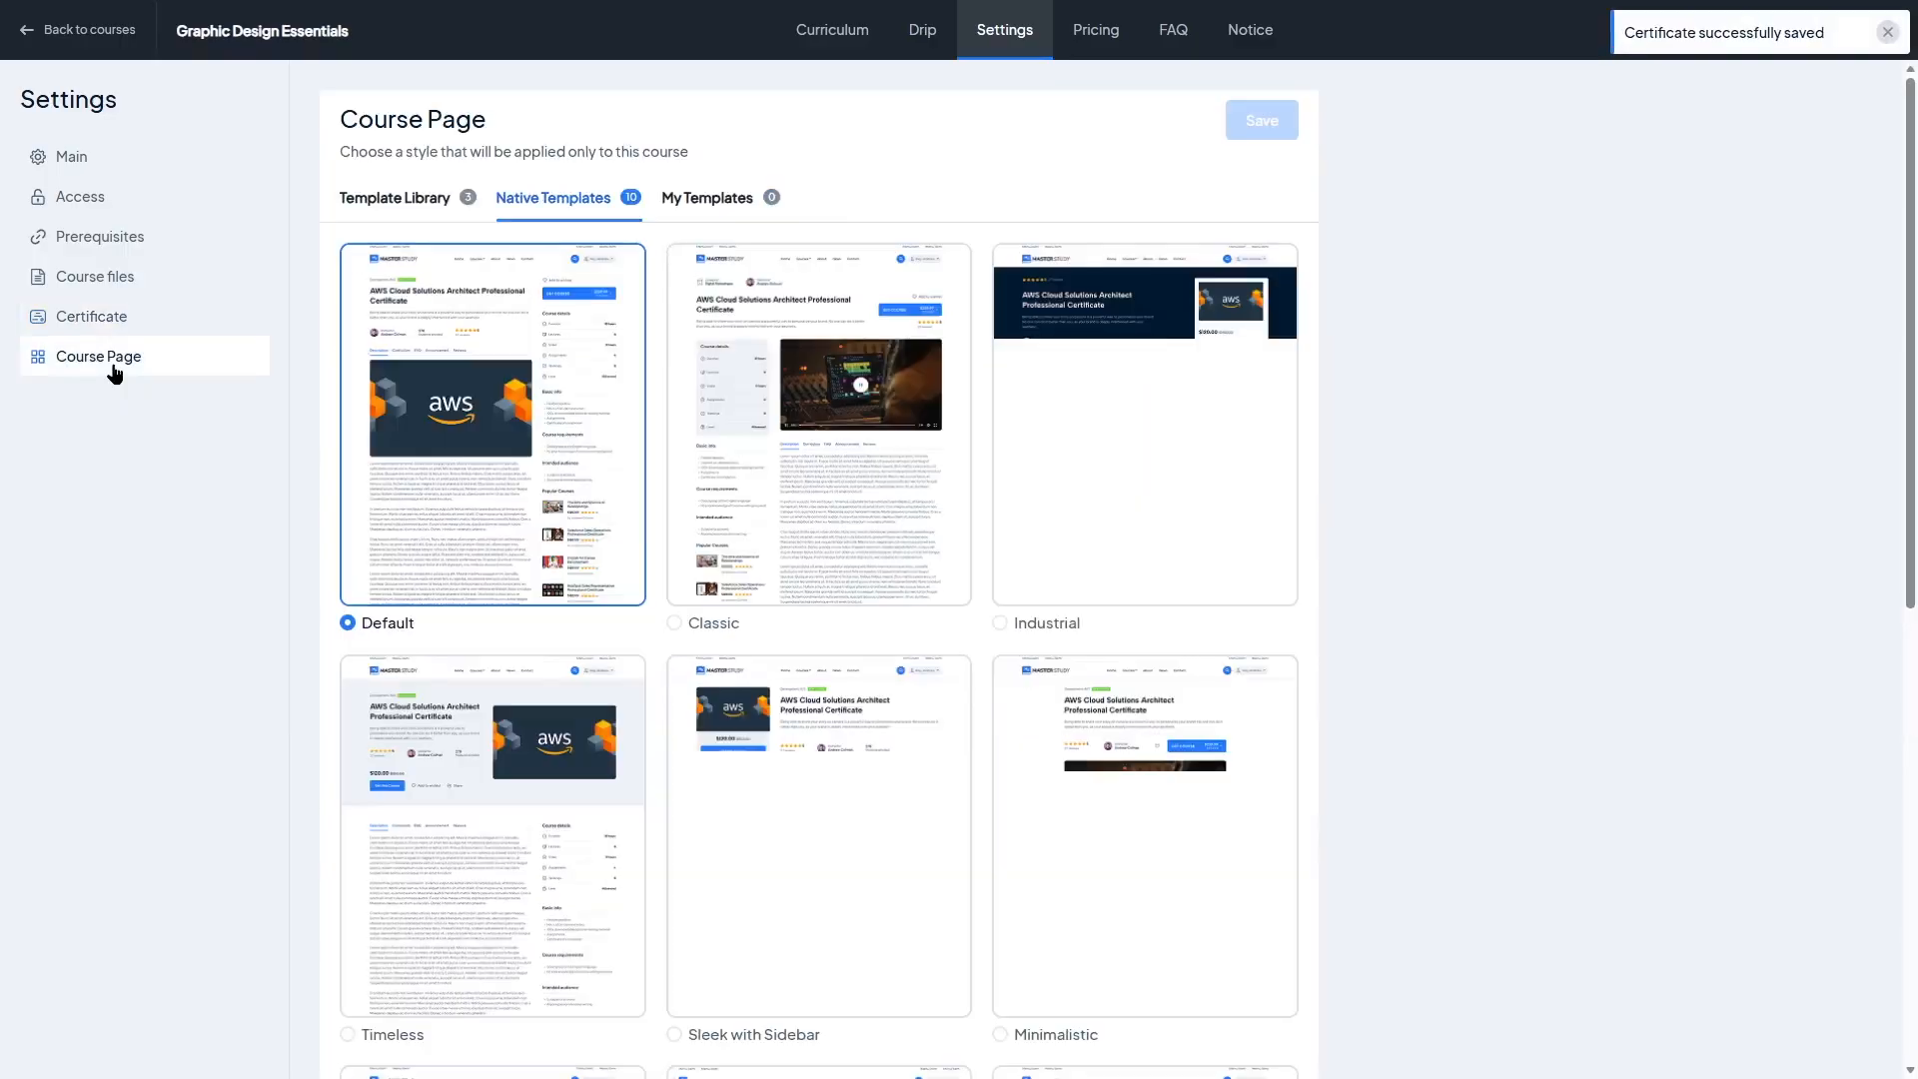
scroll(1913, 439, "down", 3)
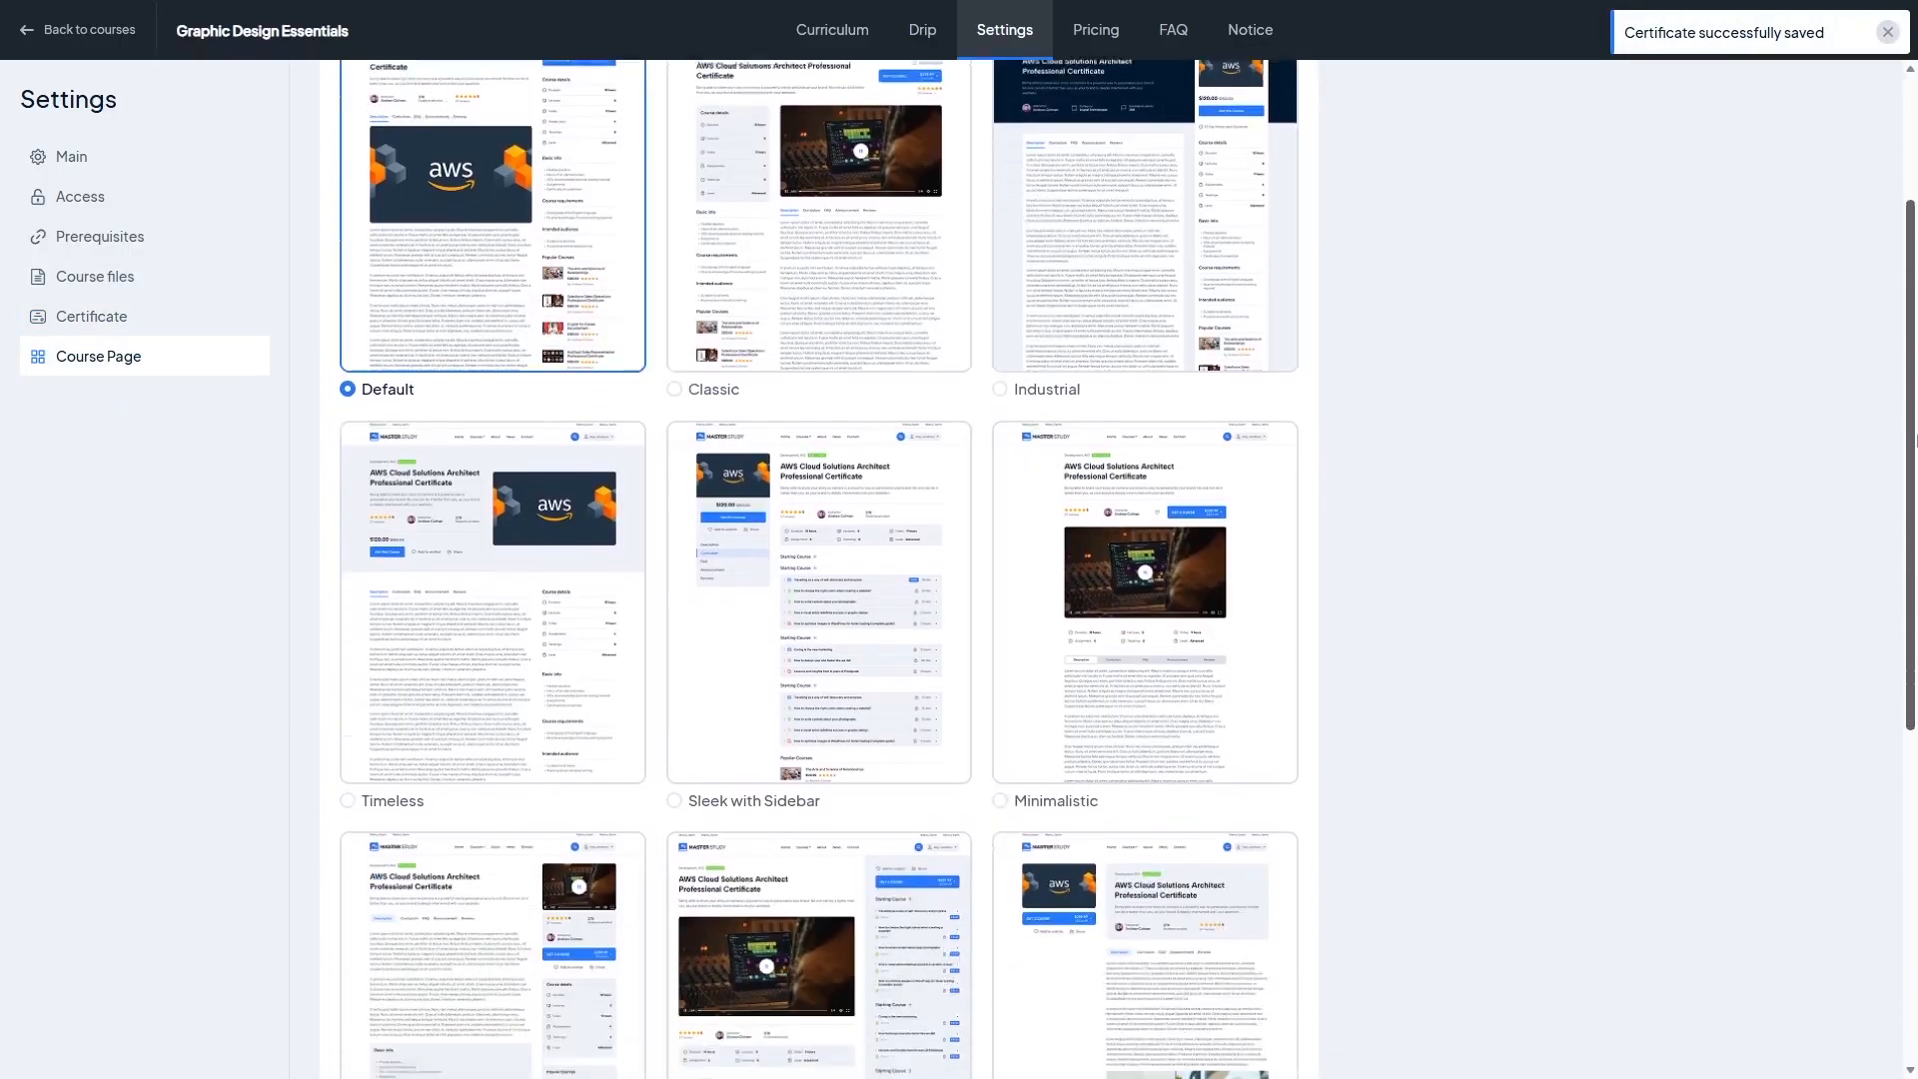
scroll(1914, 440, "down", 4)
scroll(1914, 439, "up", 6)
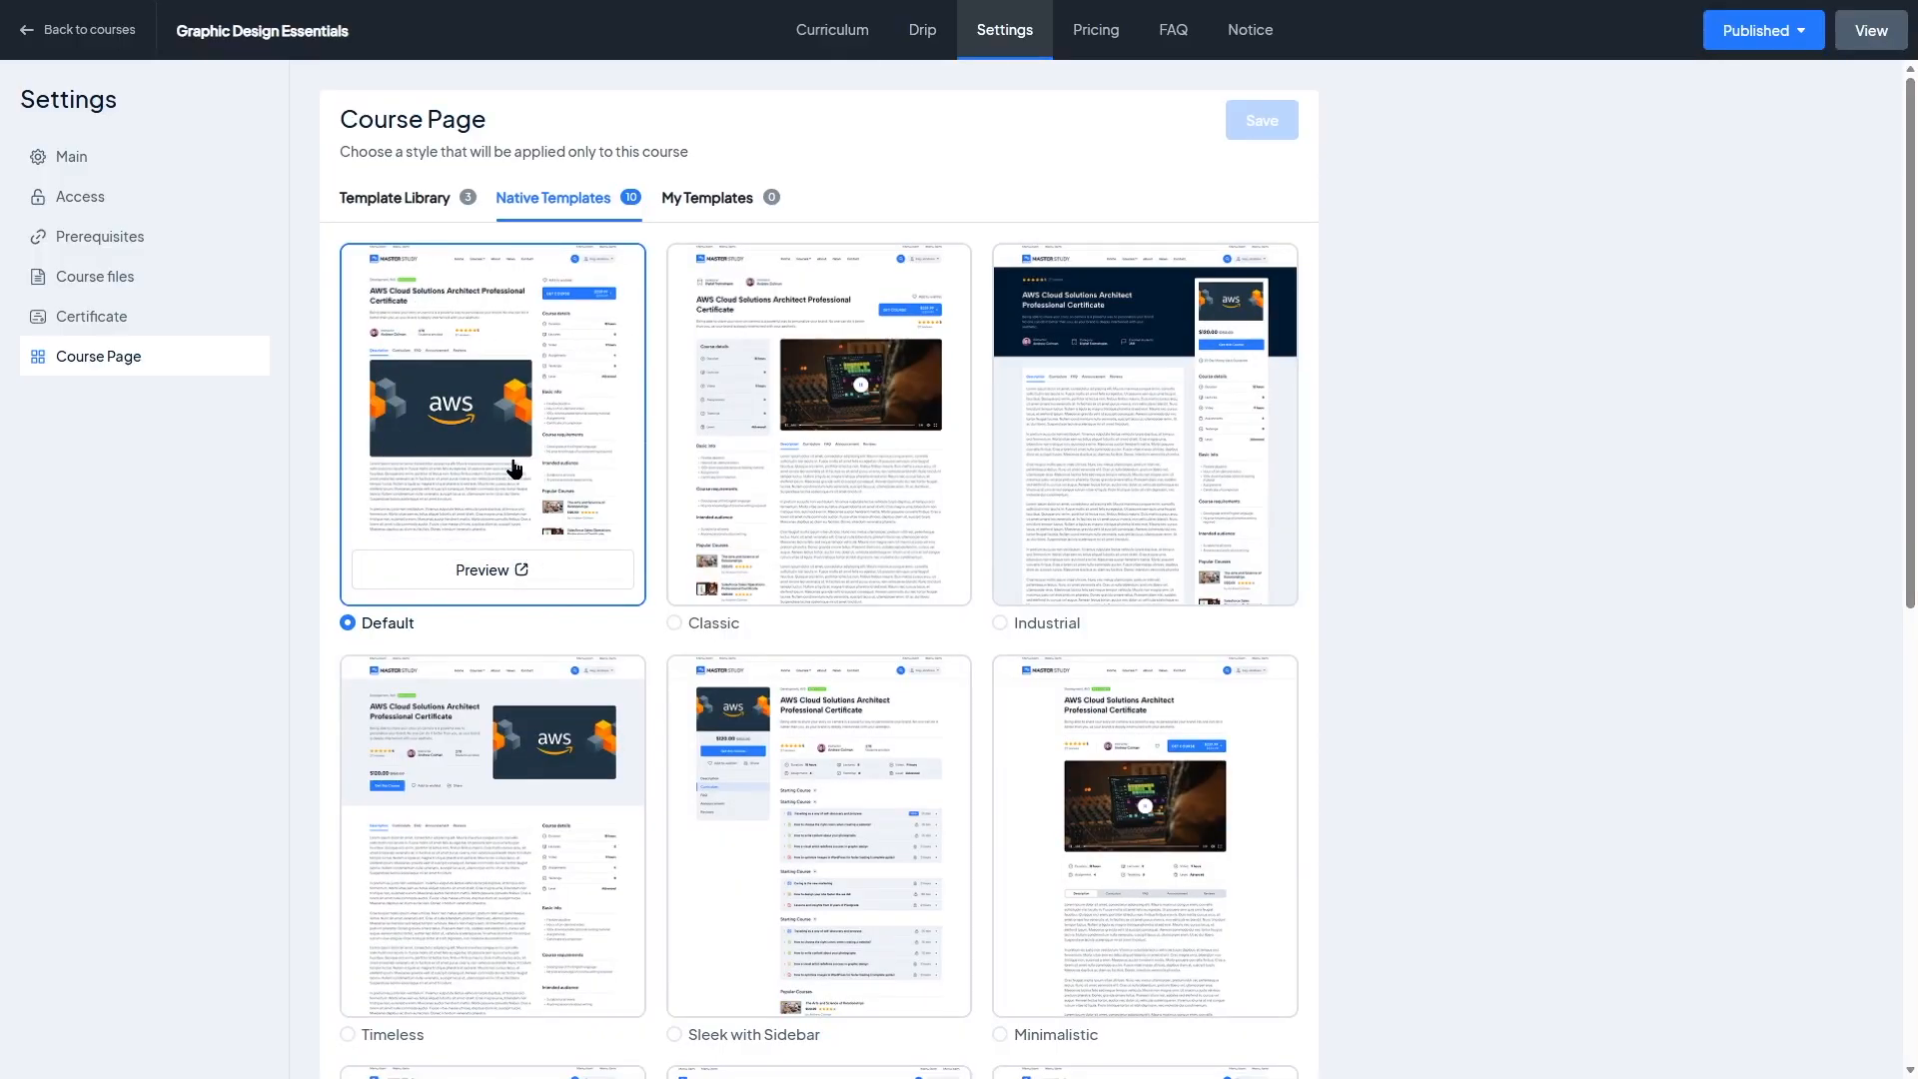
scroll(719, 548, "down", 3)
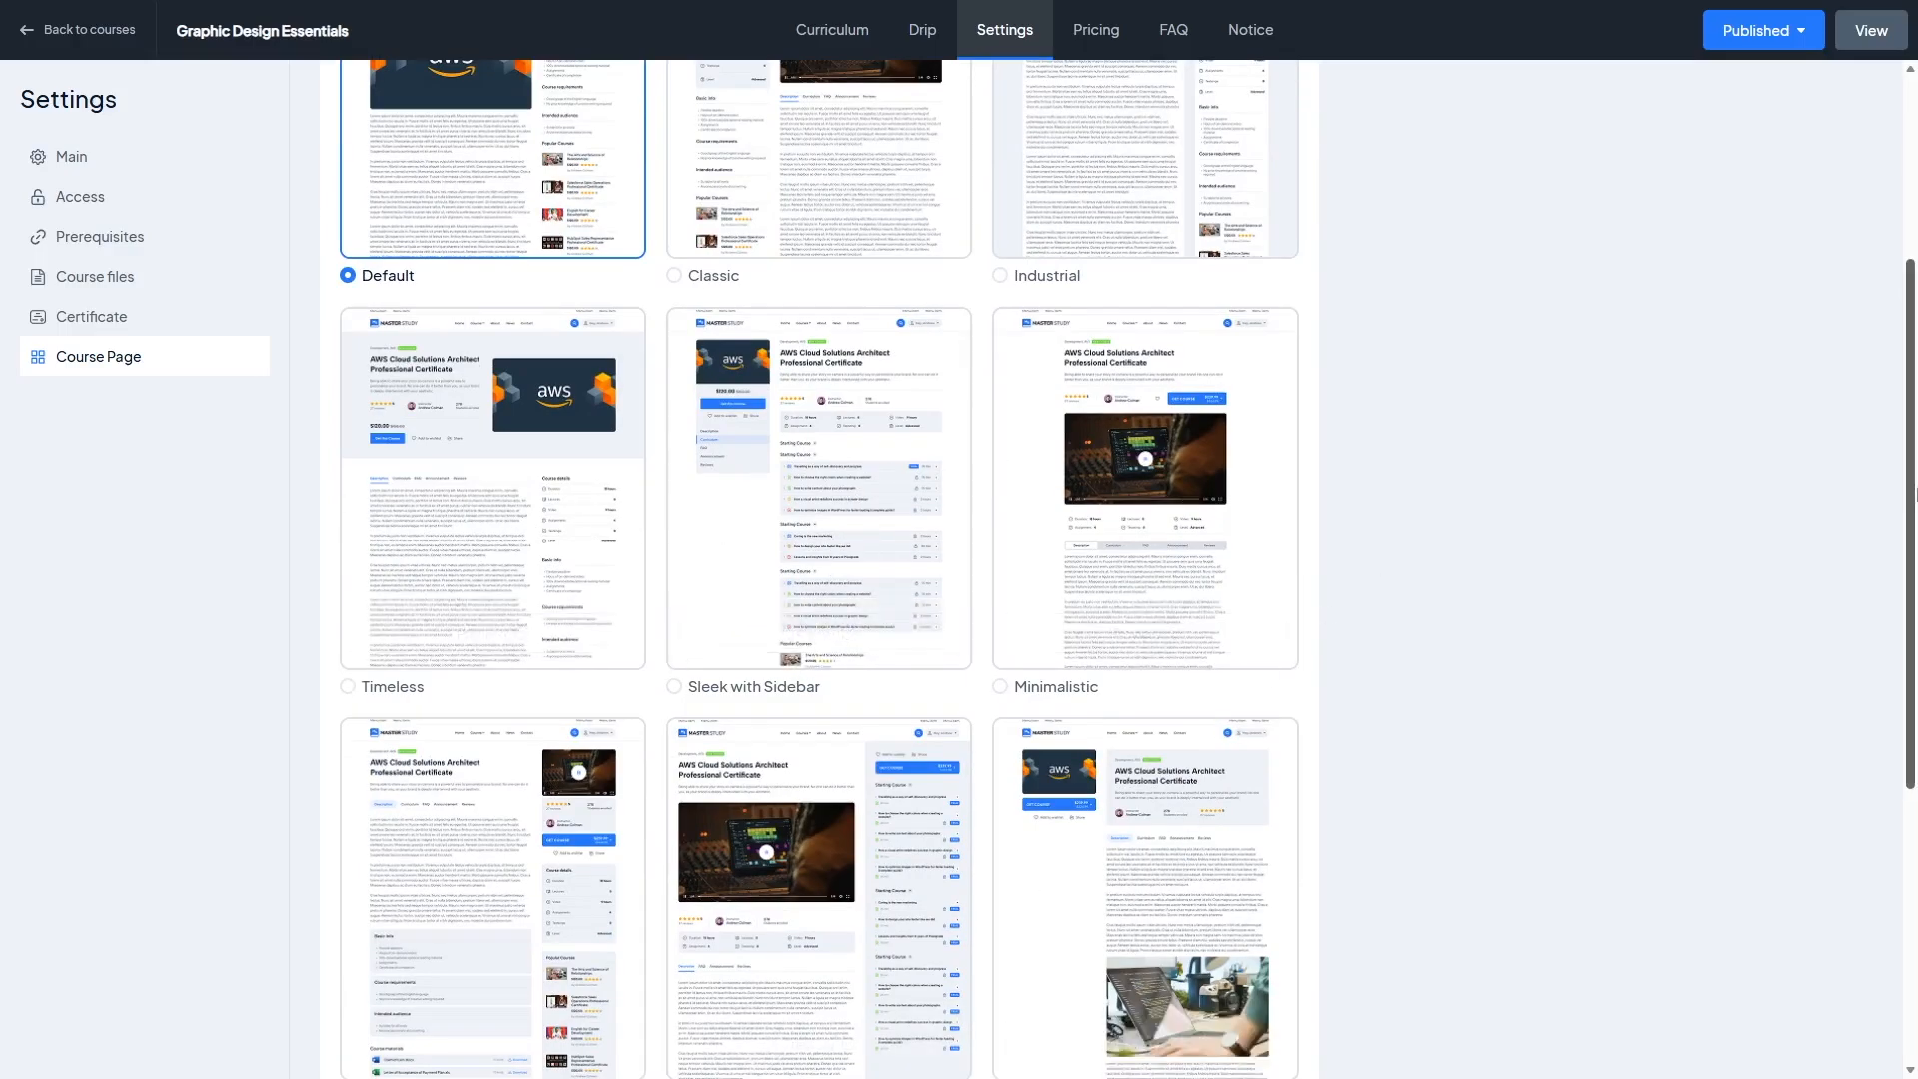
scroll(1913, 493, "down", 3)
scroll(1913, 492, "up", 6)
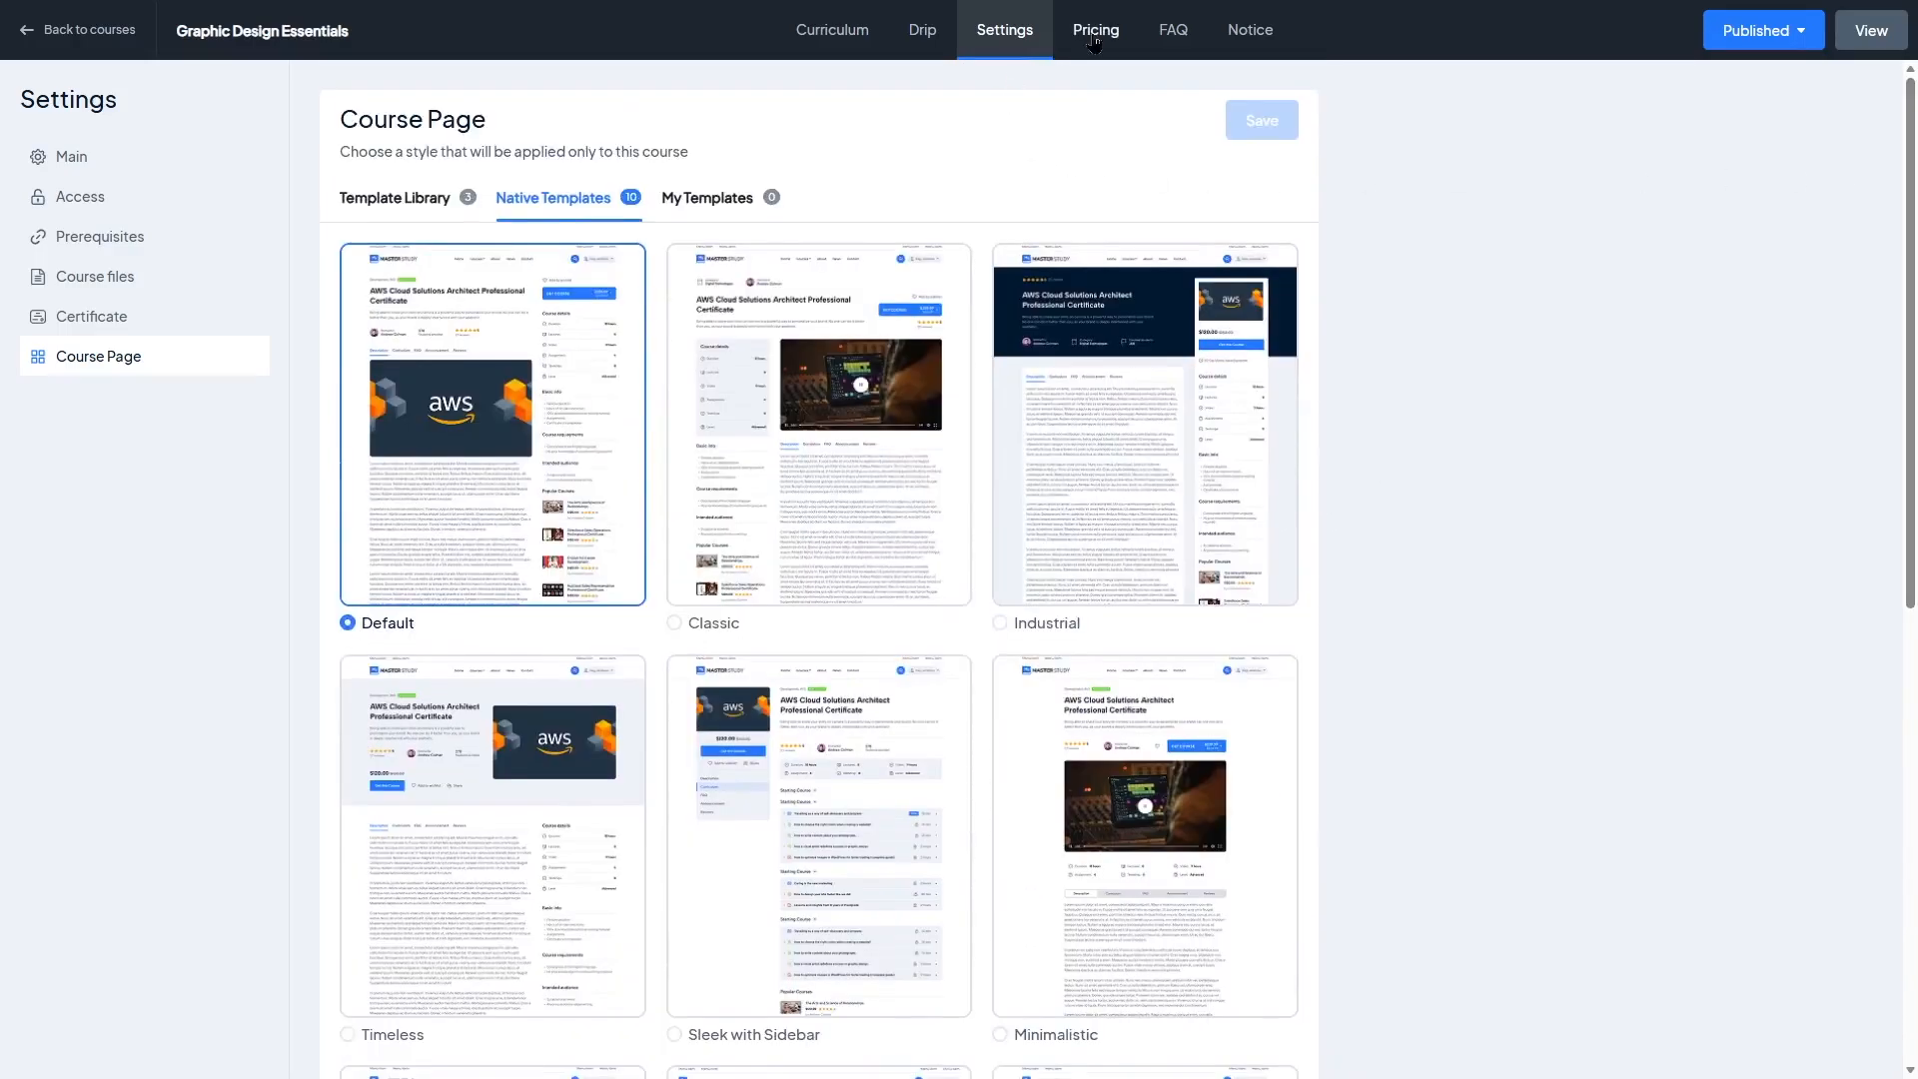
Step: Toggle the one-time purchase and subscriptions pricing options off and back on to review the pricing fields
left_click(1094, 40)
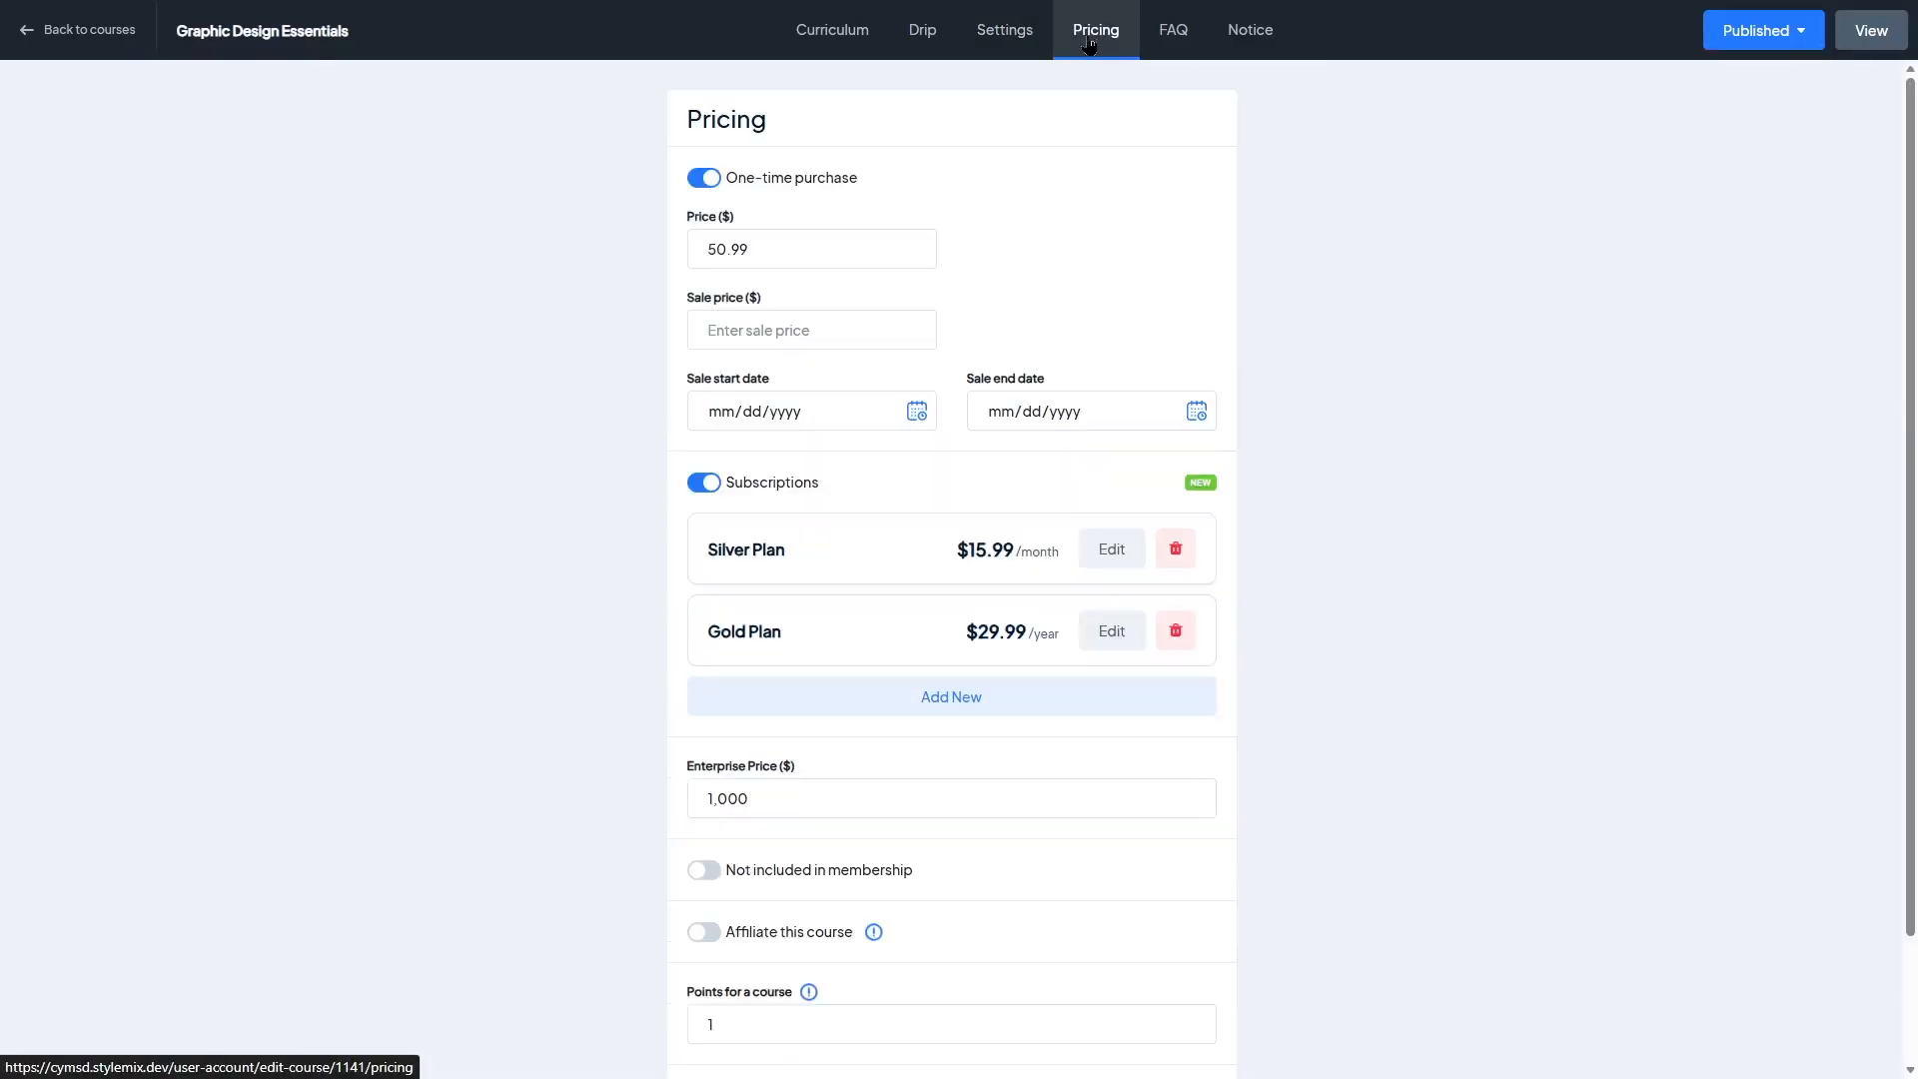
left_click(710, 177)
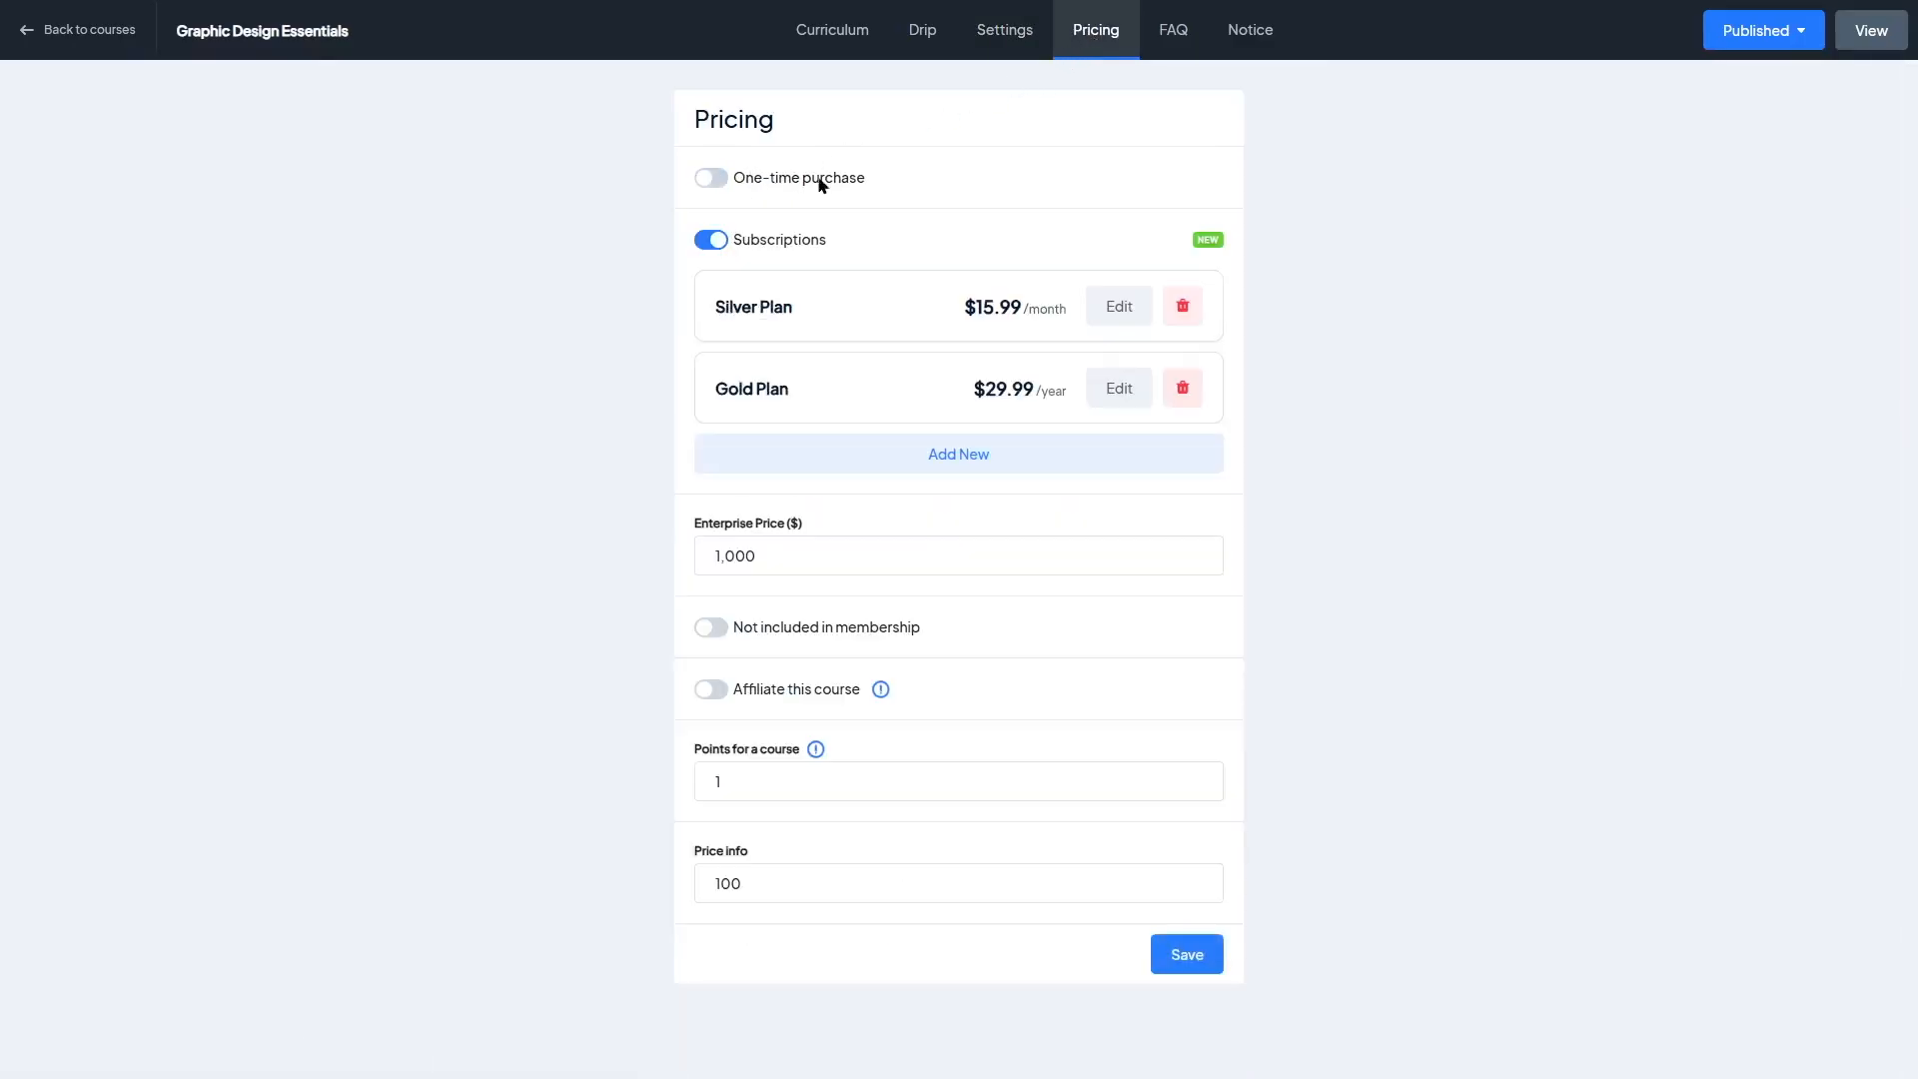
left_click(711, 240)
left_click(712, 240)
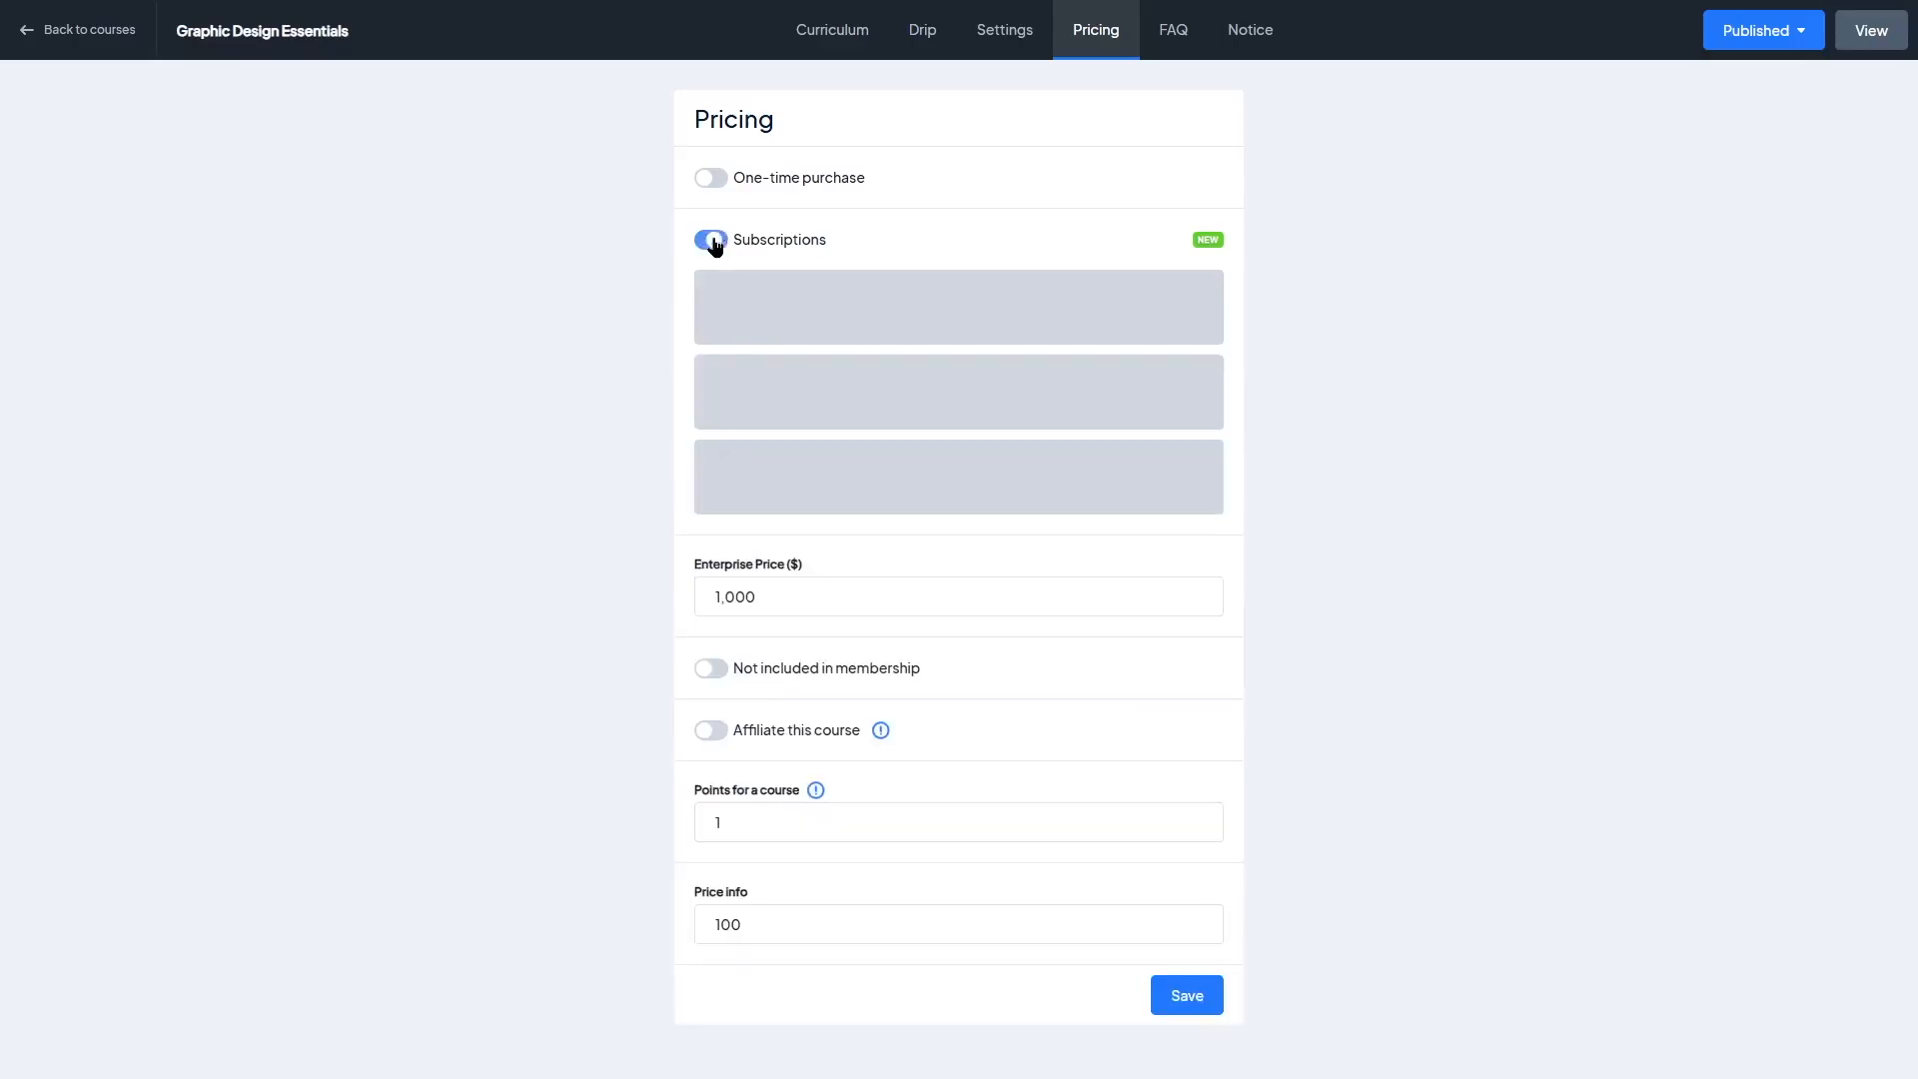
left_click(705, 179)
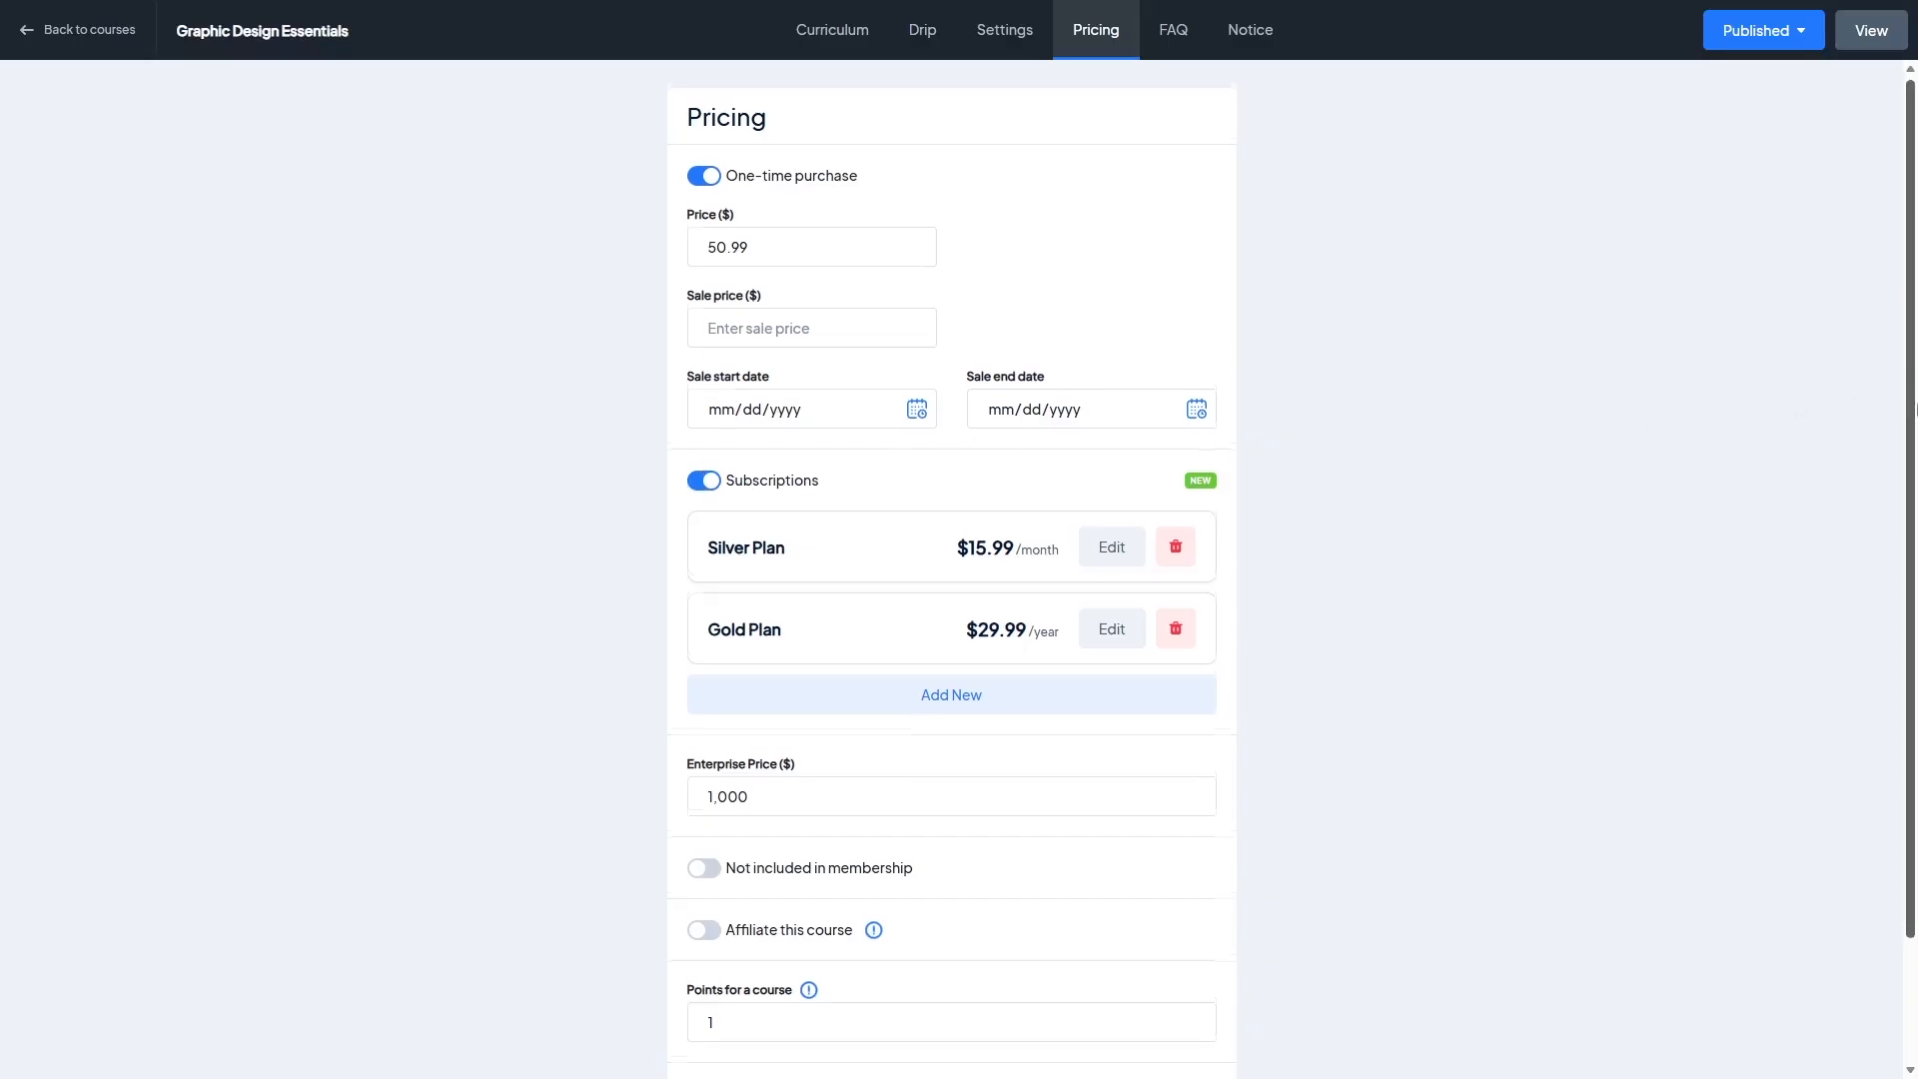
scroll(1608, 471, "down", 1)
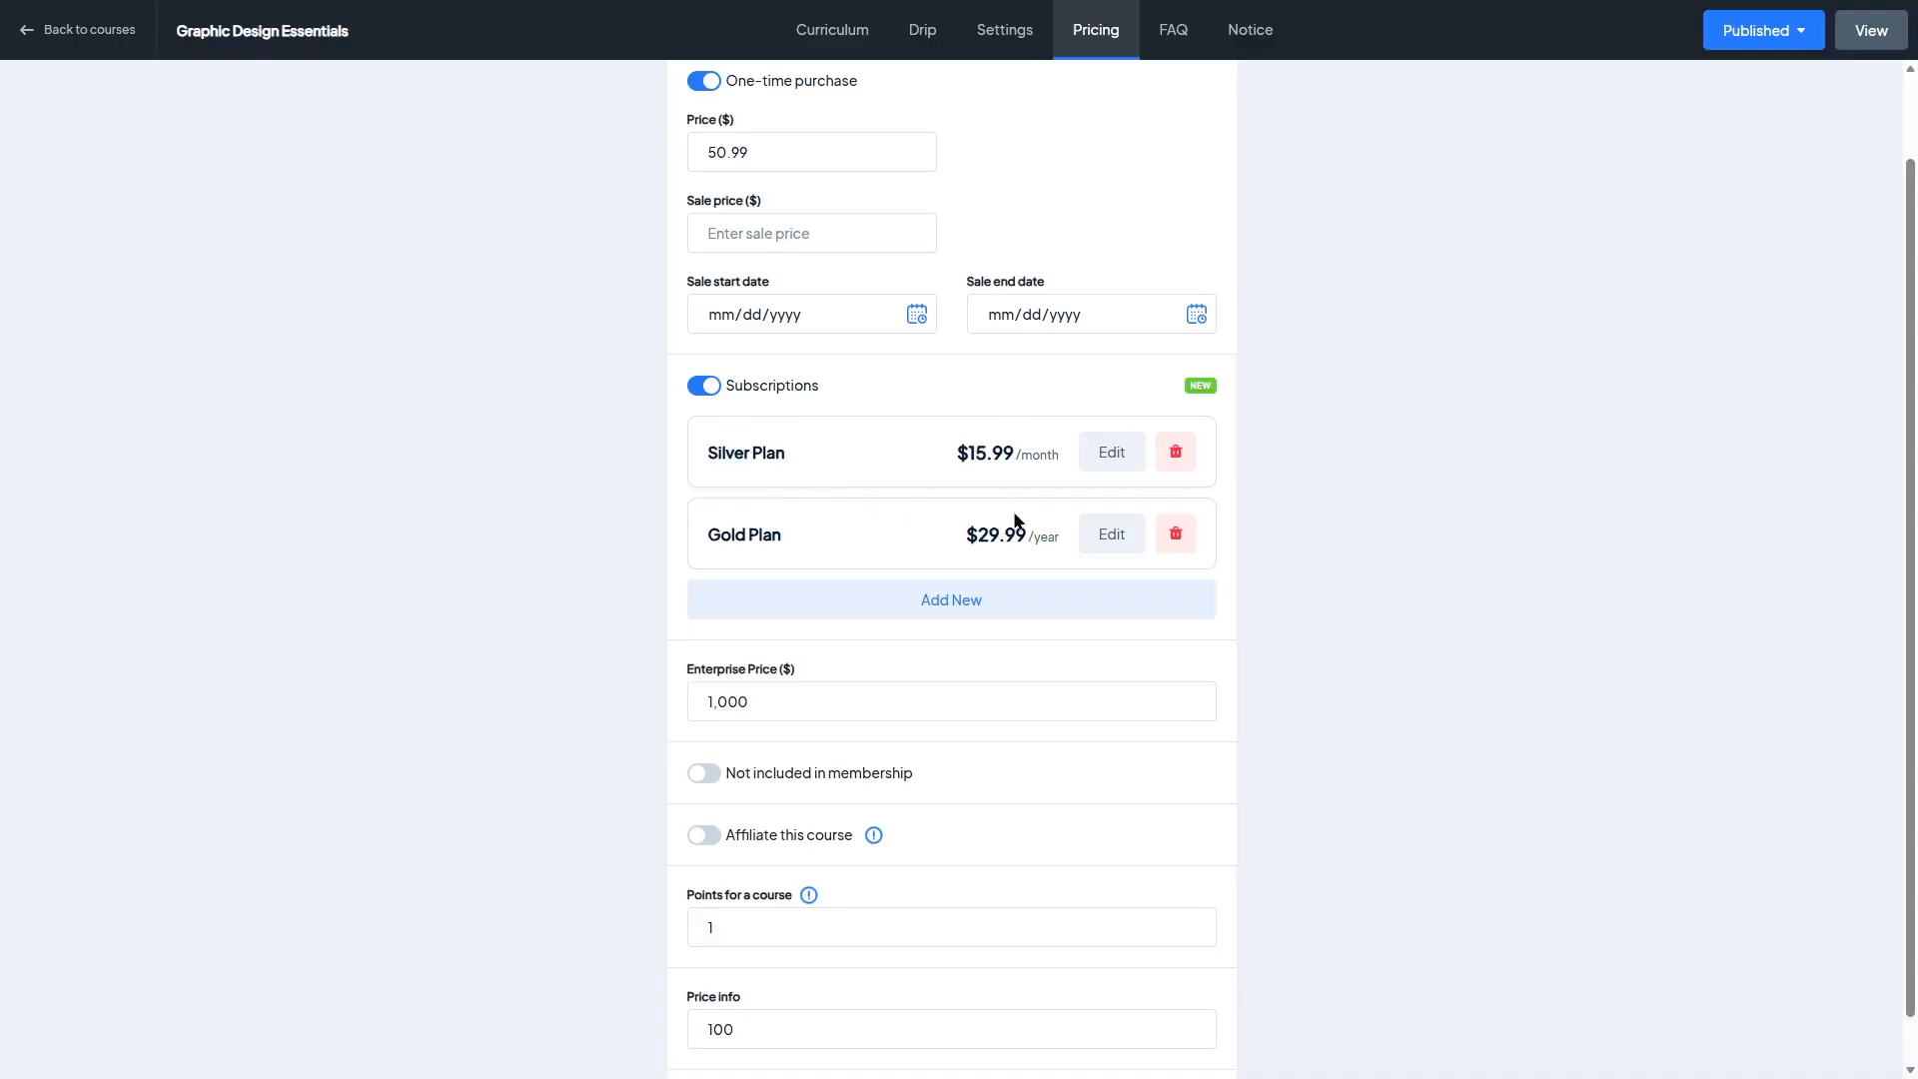
Step: Toggle the membership exclusion and affiliate options on and off to review the course's pricing fields
scroll(1015, 518, "down", 1)
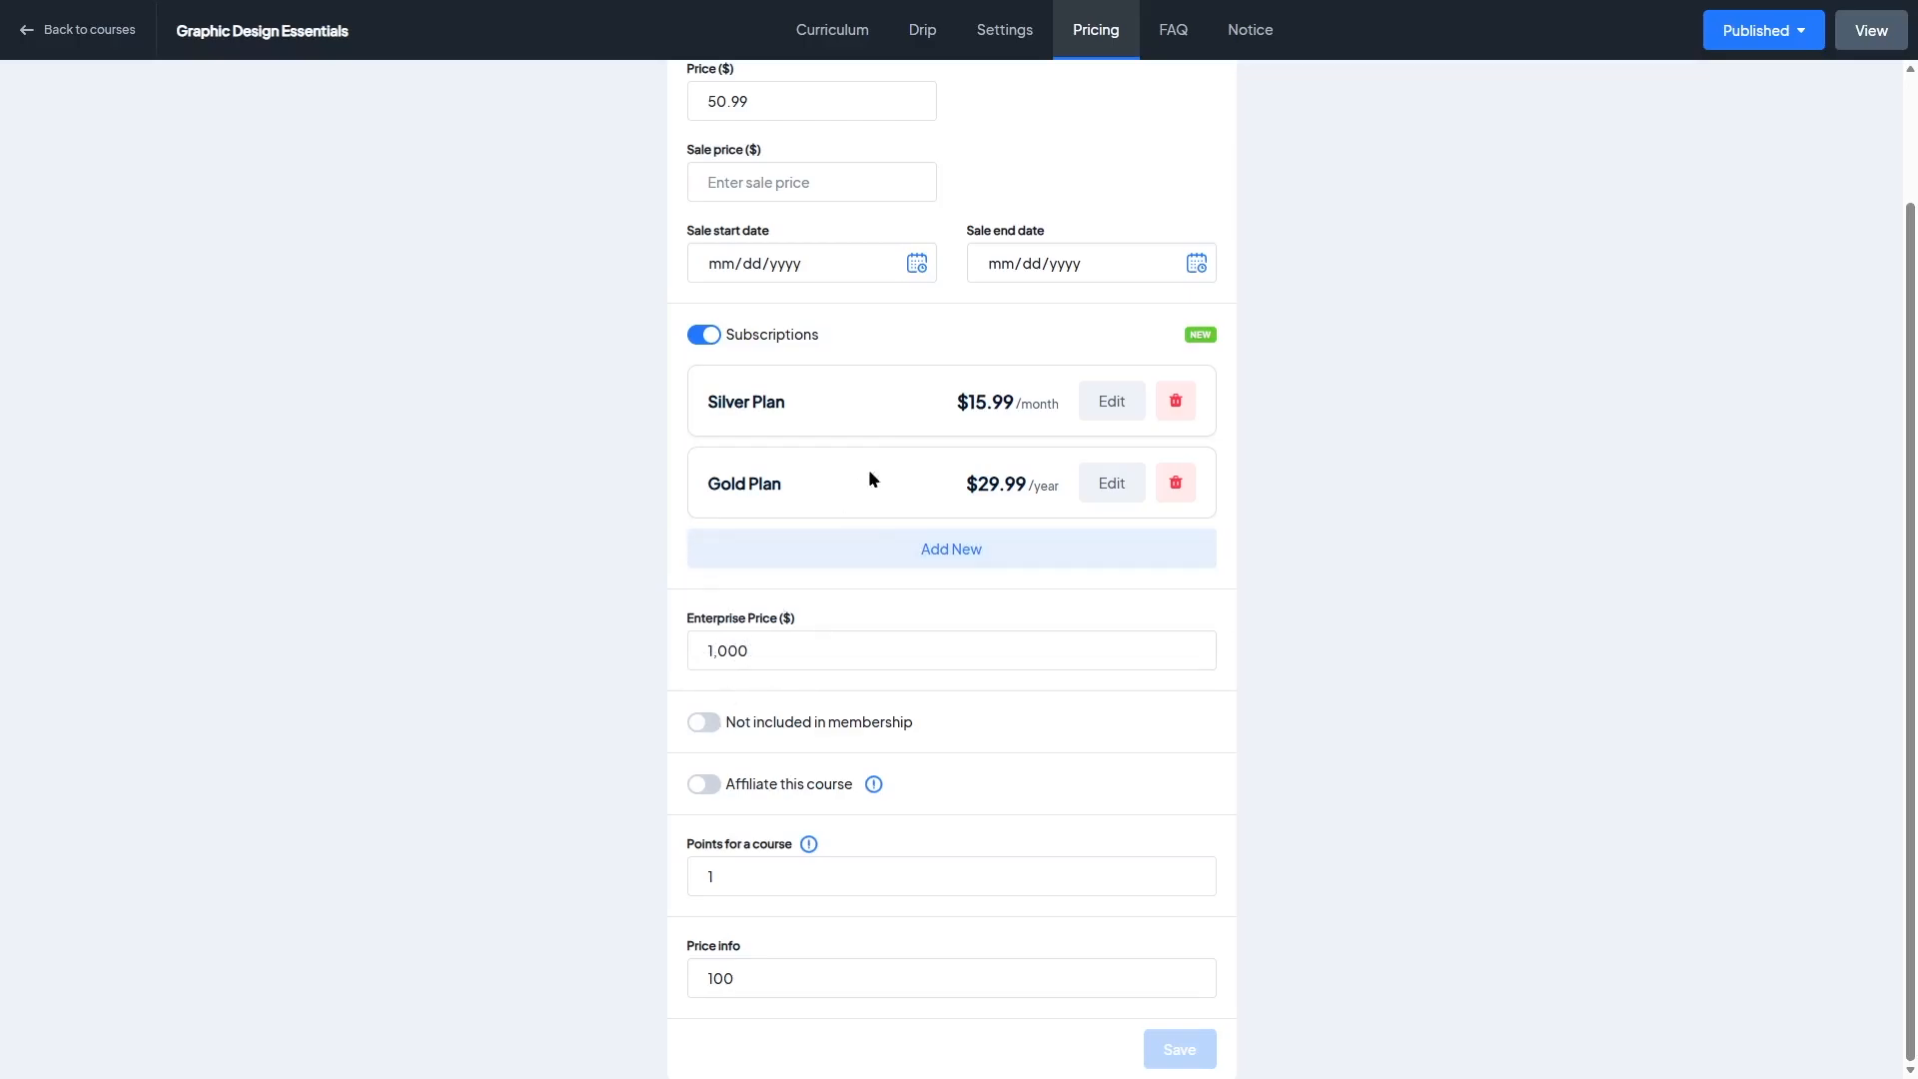
left_click(704, 724)
left_click(704, 725)
left_click(704, 784)
scroll(1864, 602, "down", 3)
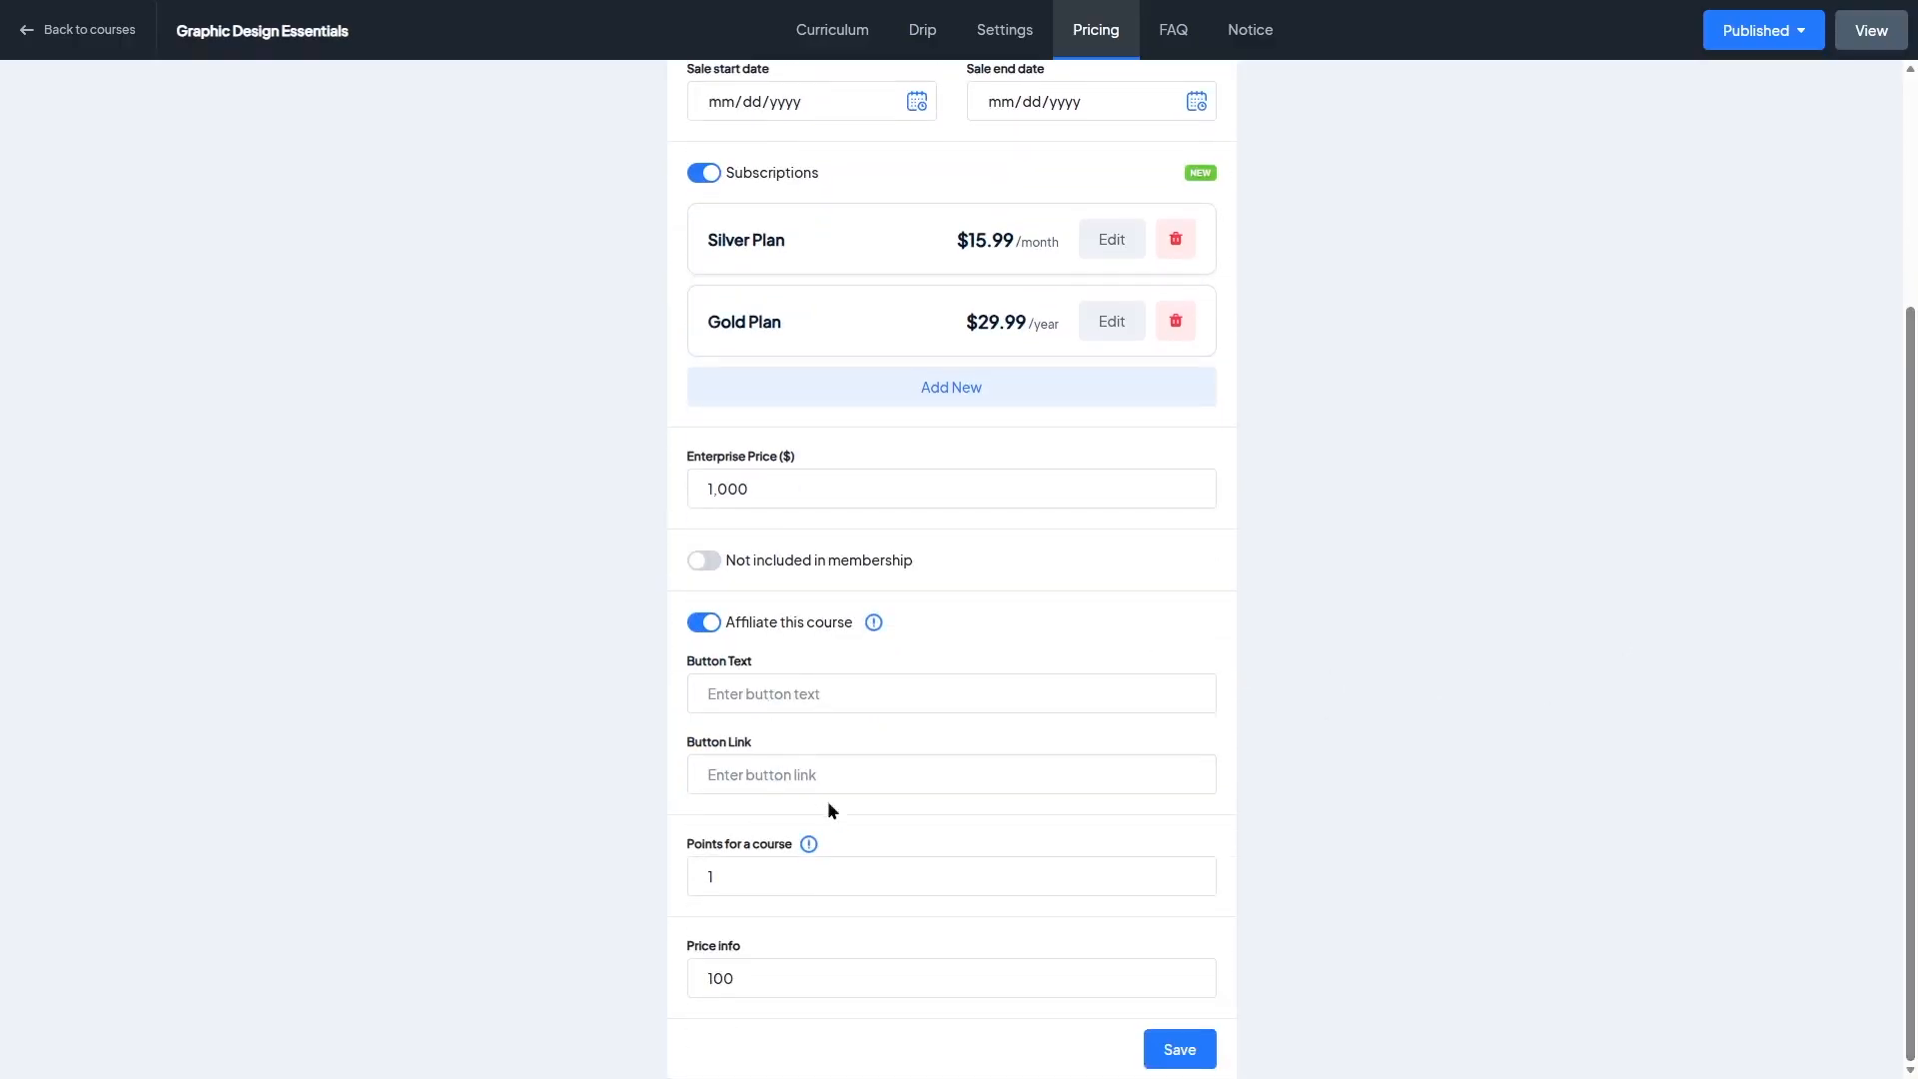
left_click(703, 623)
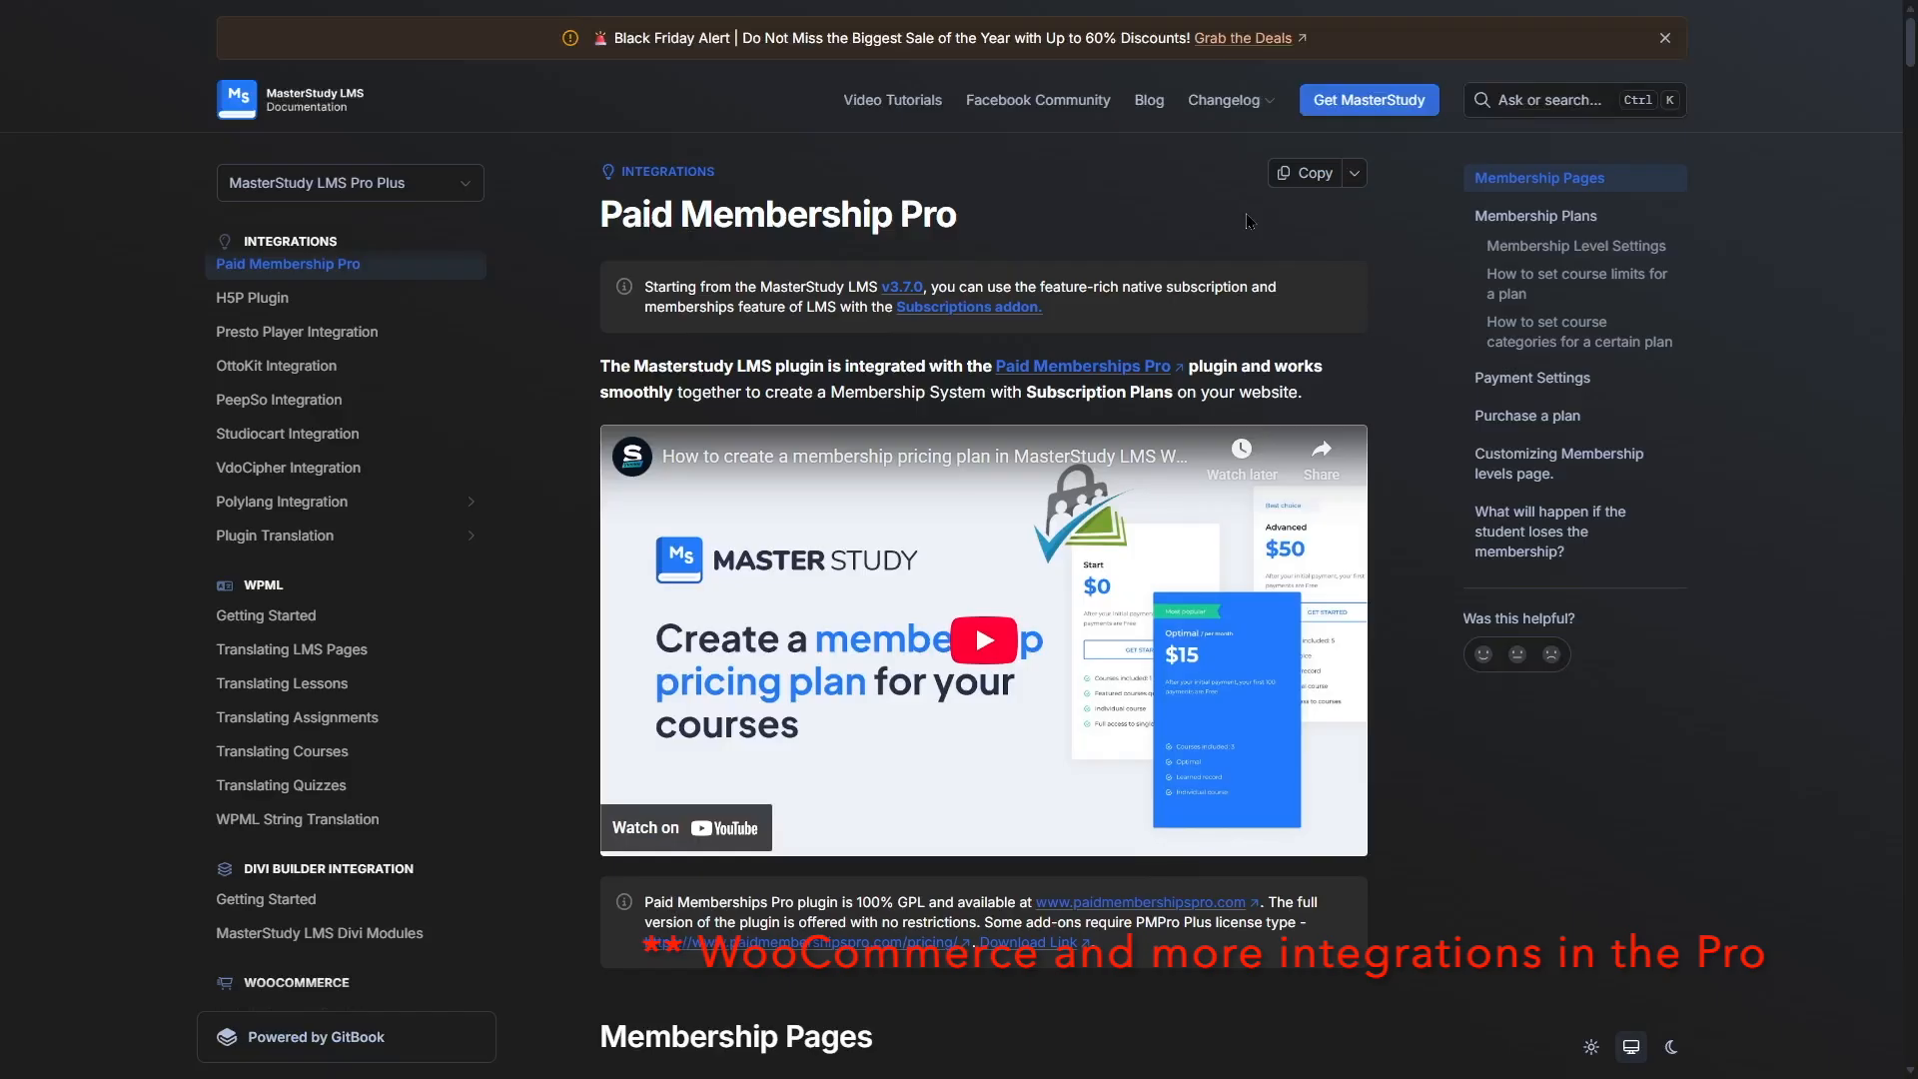
Step: Read the Paid Membership Pro integration page in the MasterStudy documentation
scroll(984, 560, "down", 10)
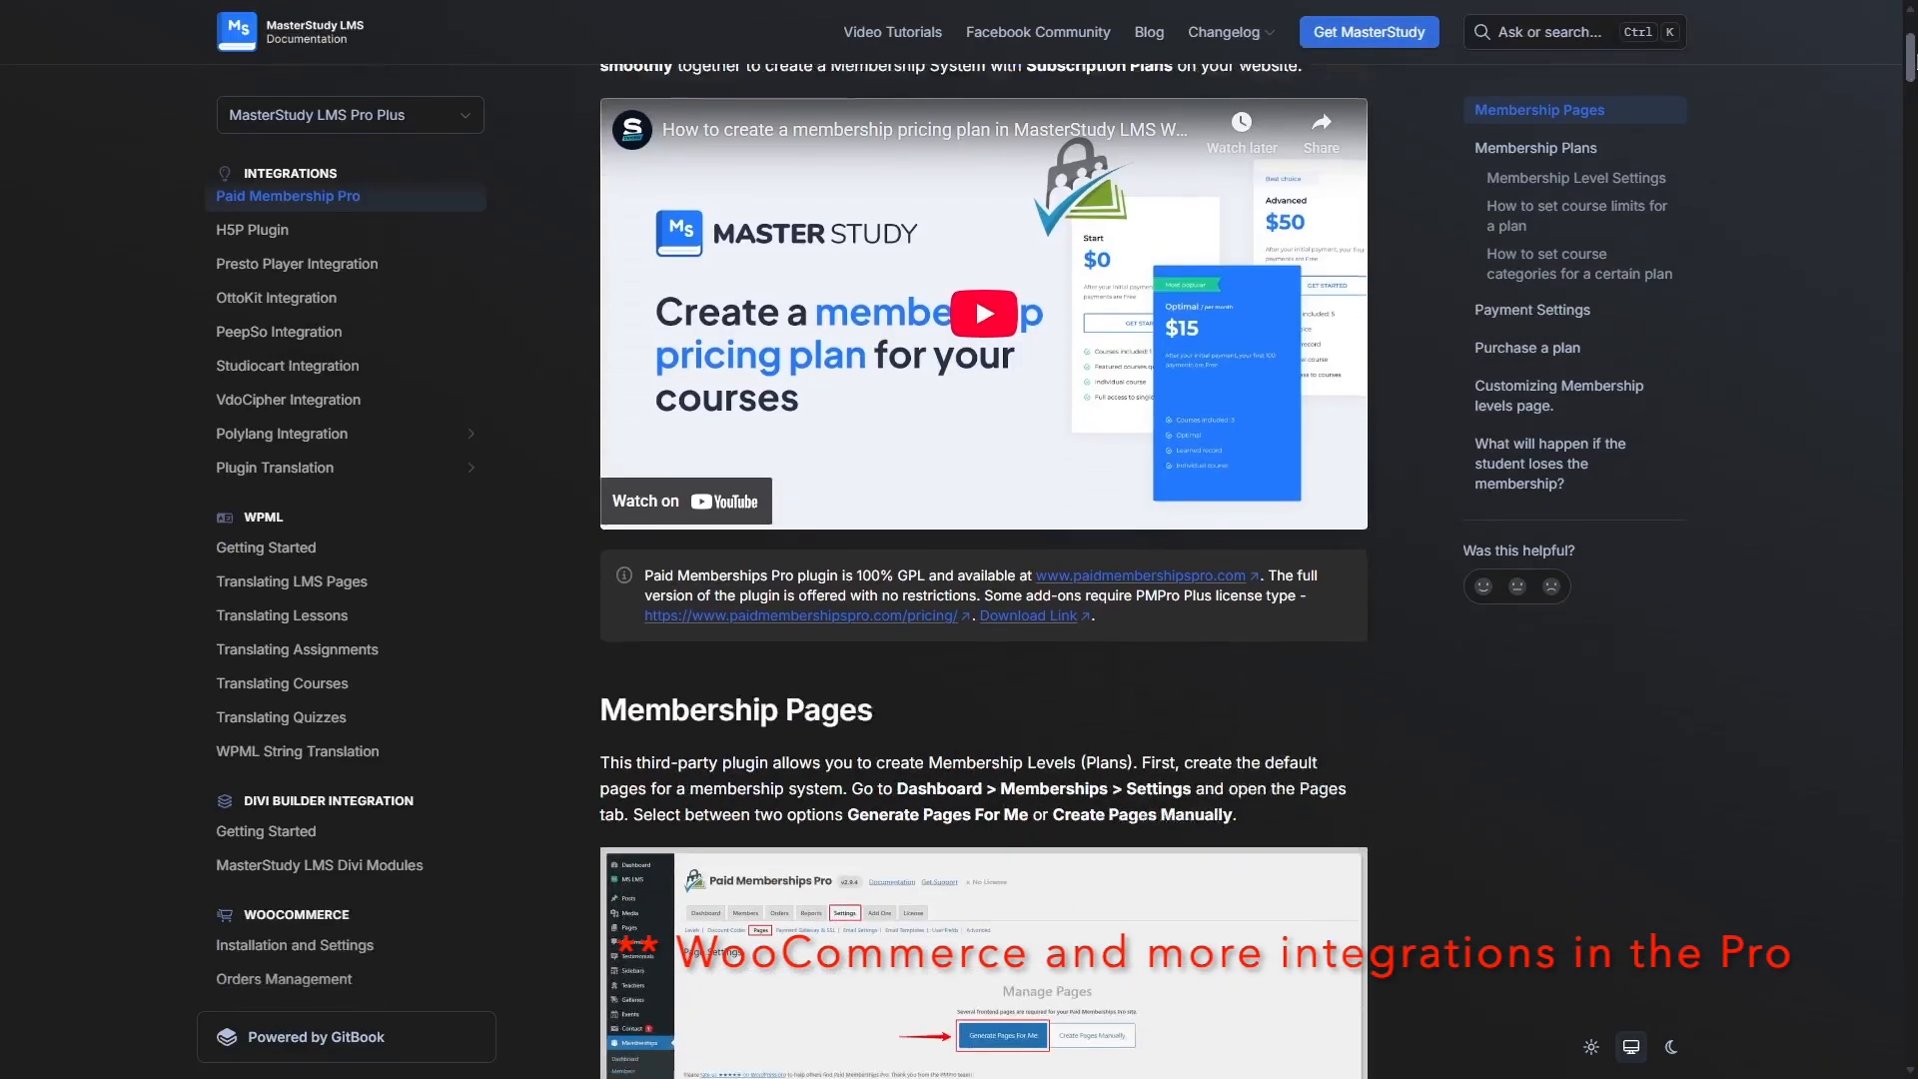
scroll(983, 560, "up", 2)
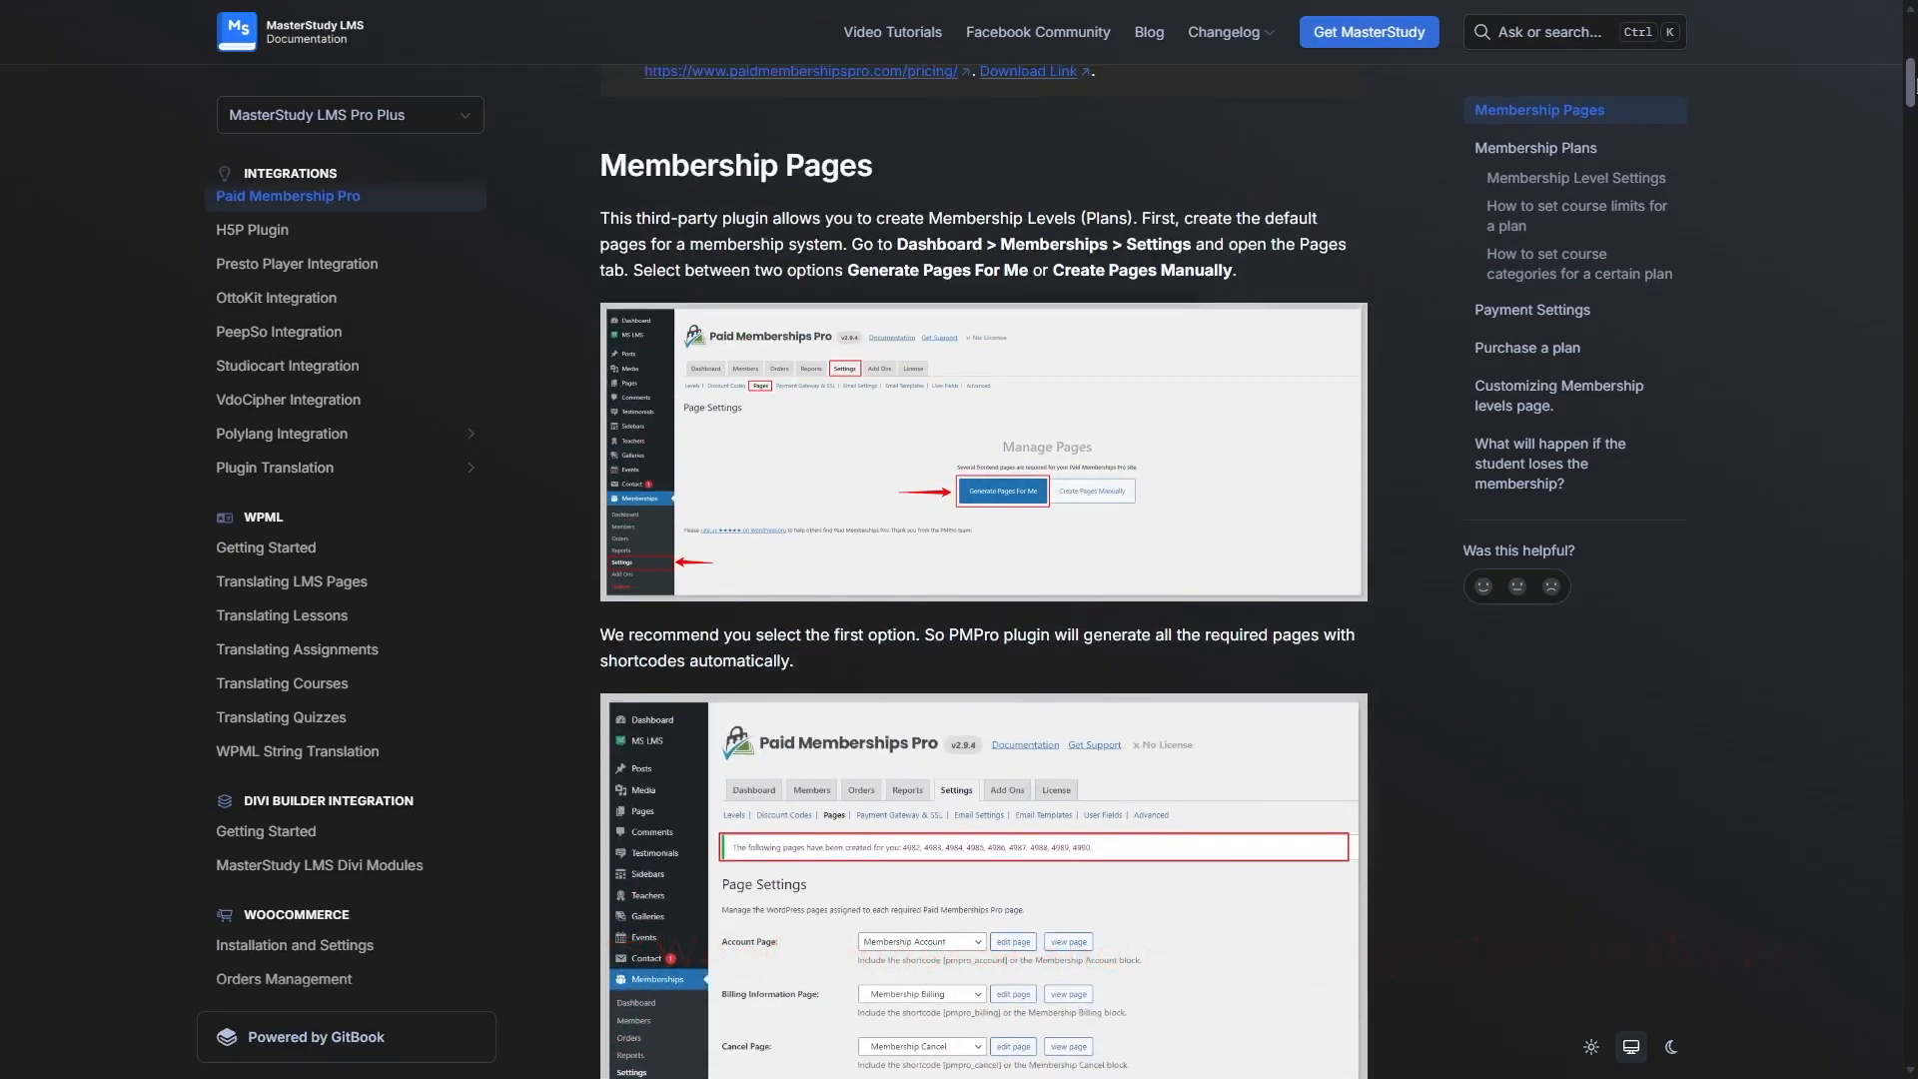
scroll(984, 560, "down", 1)
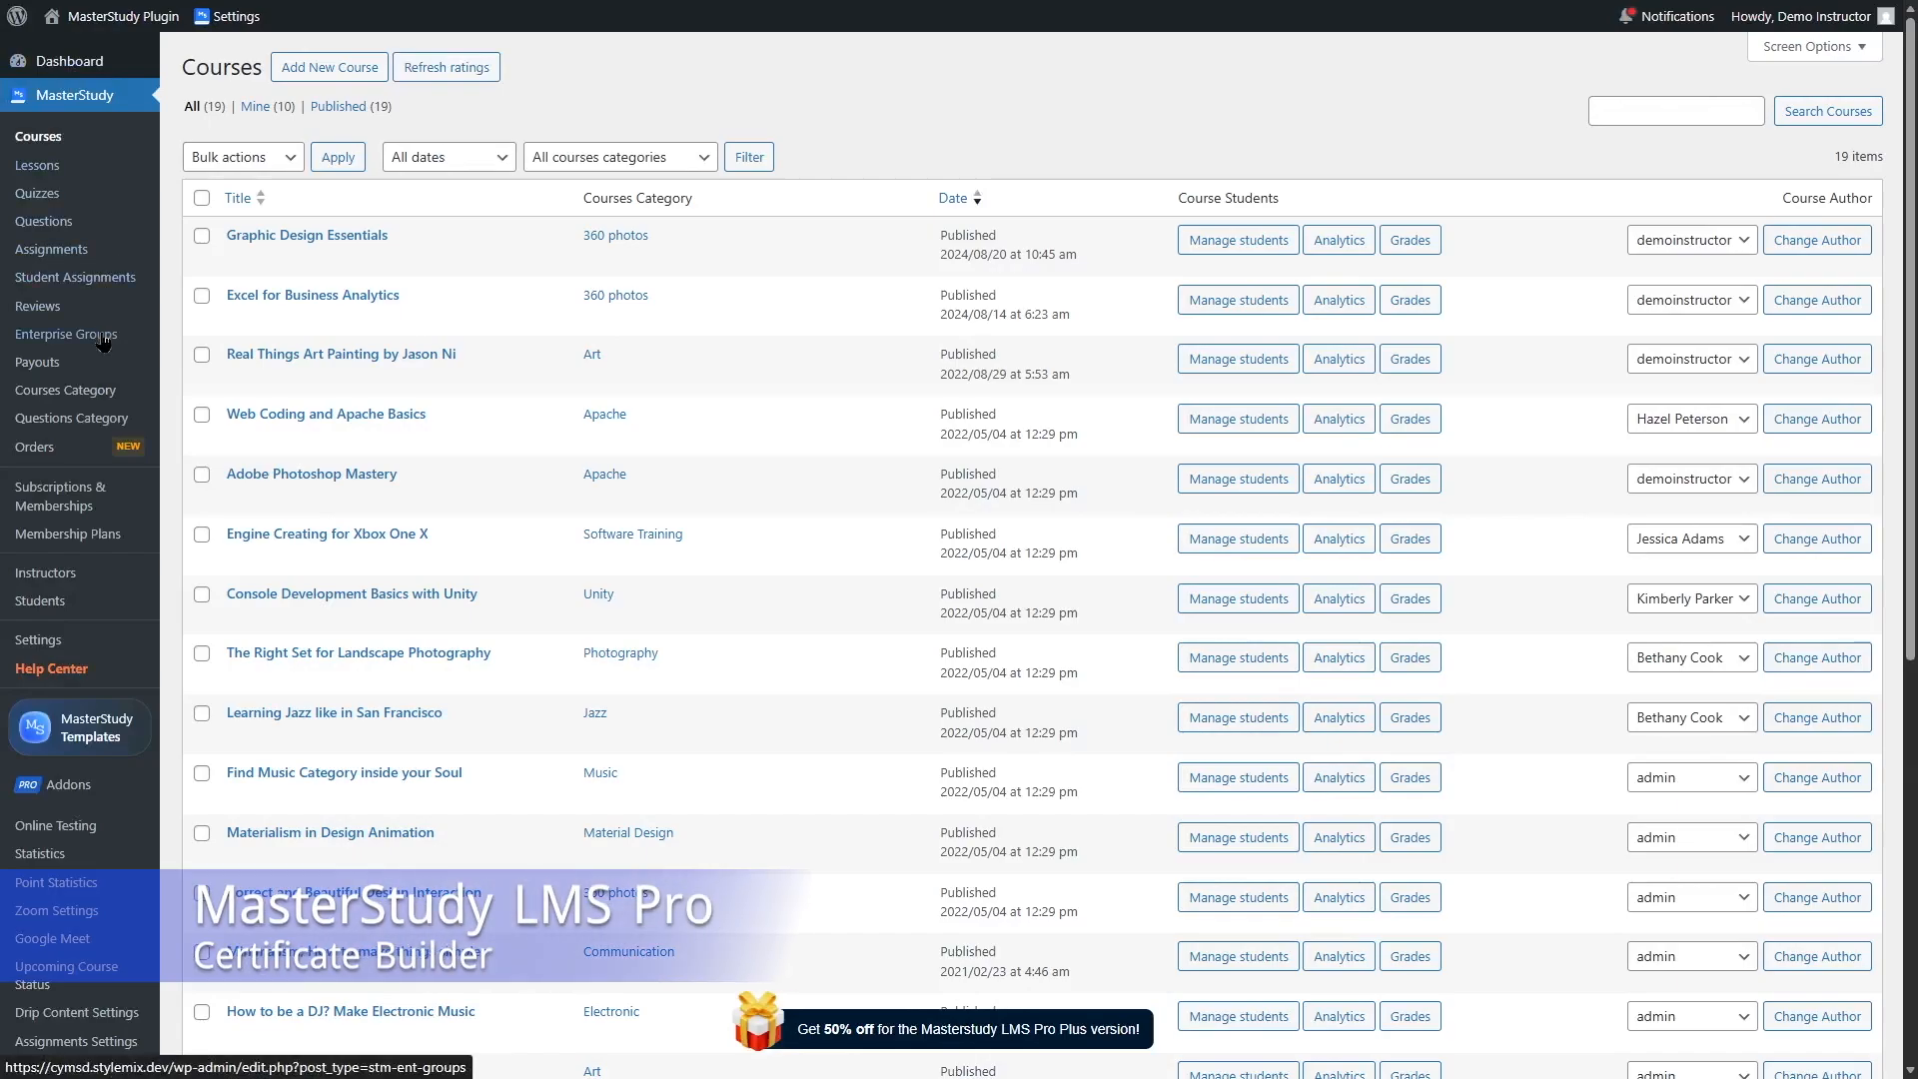
Step: Browse the Pro addons list and open the Certificate Builder addon settings
left_click(44, 785)
scroll(959, 549, "down", 15)
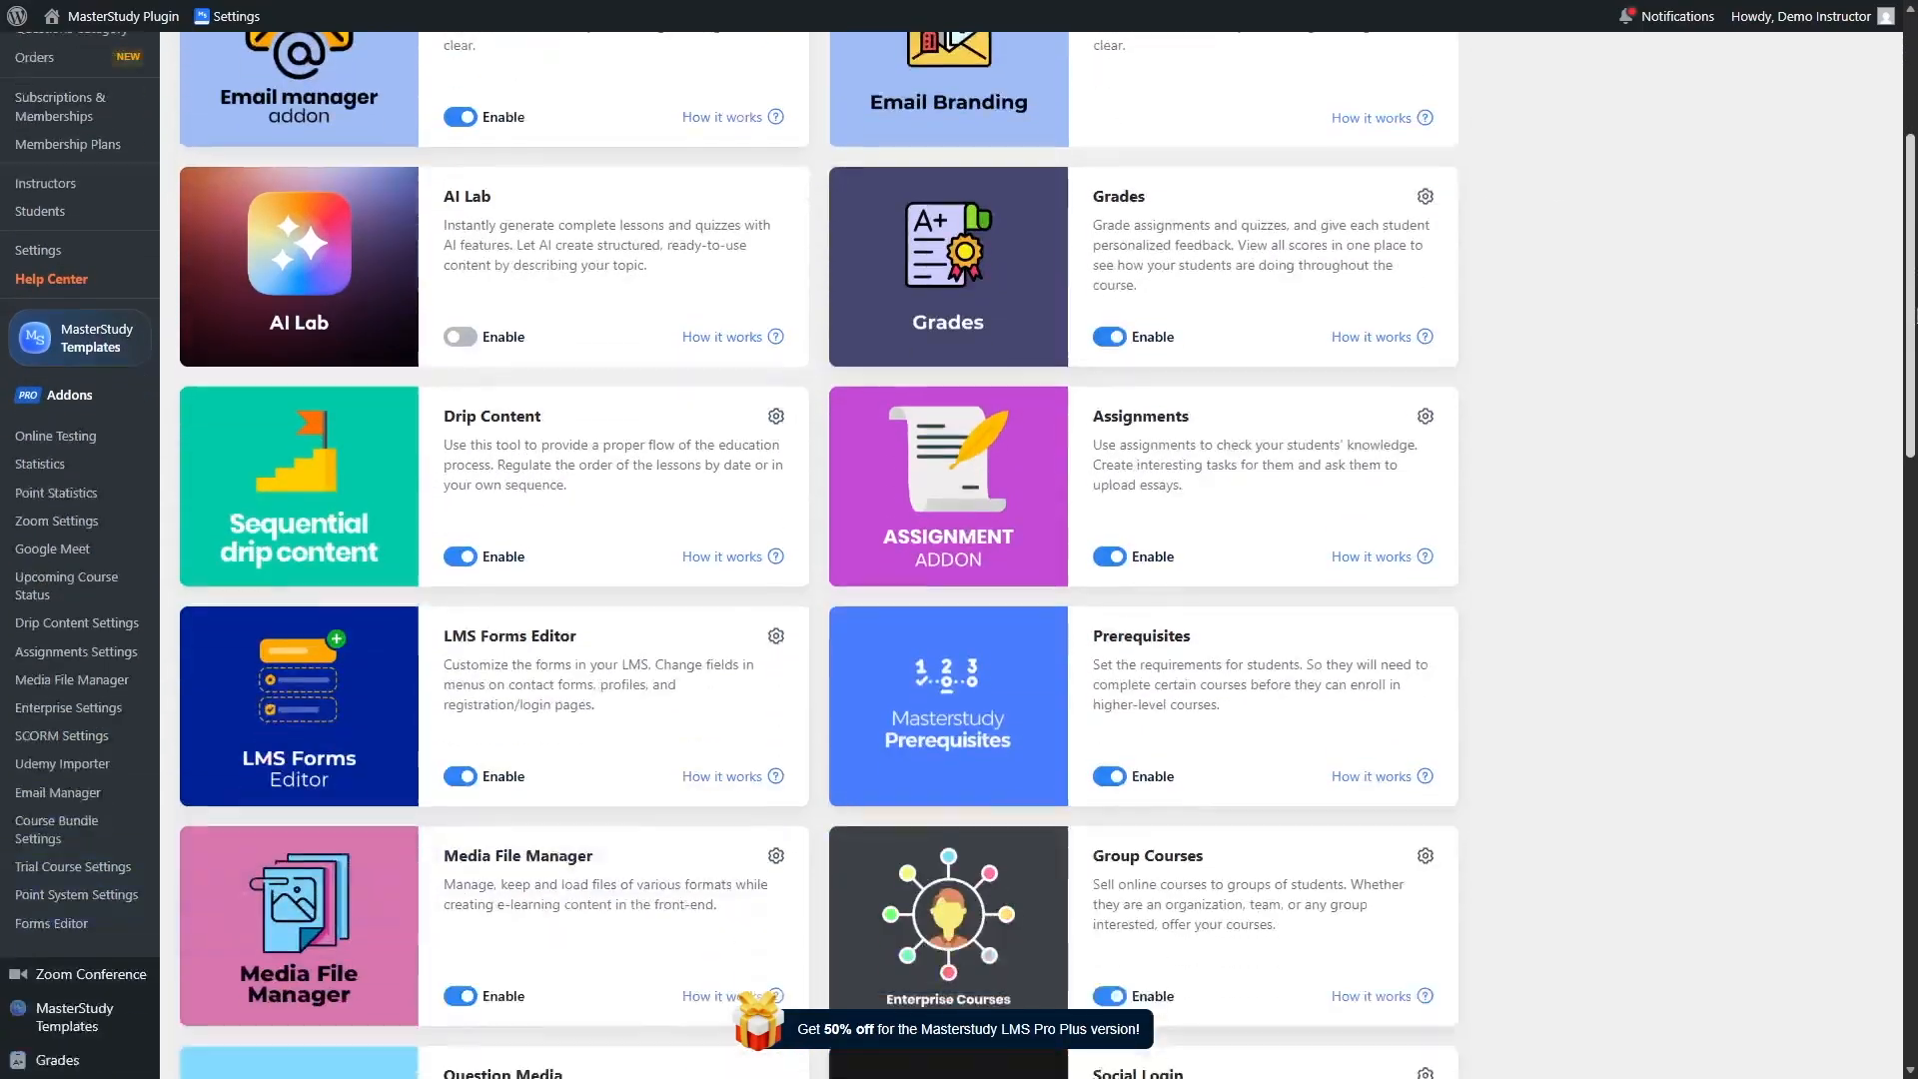
scroll(959, 549, "down", 2)
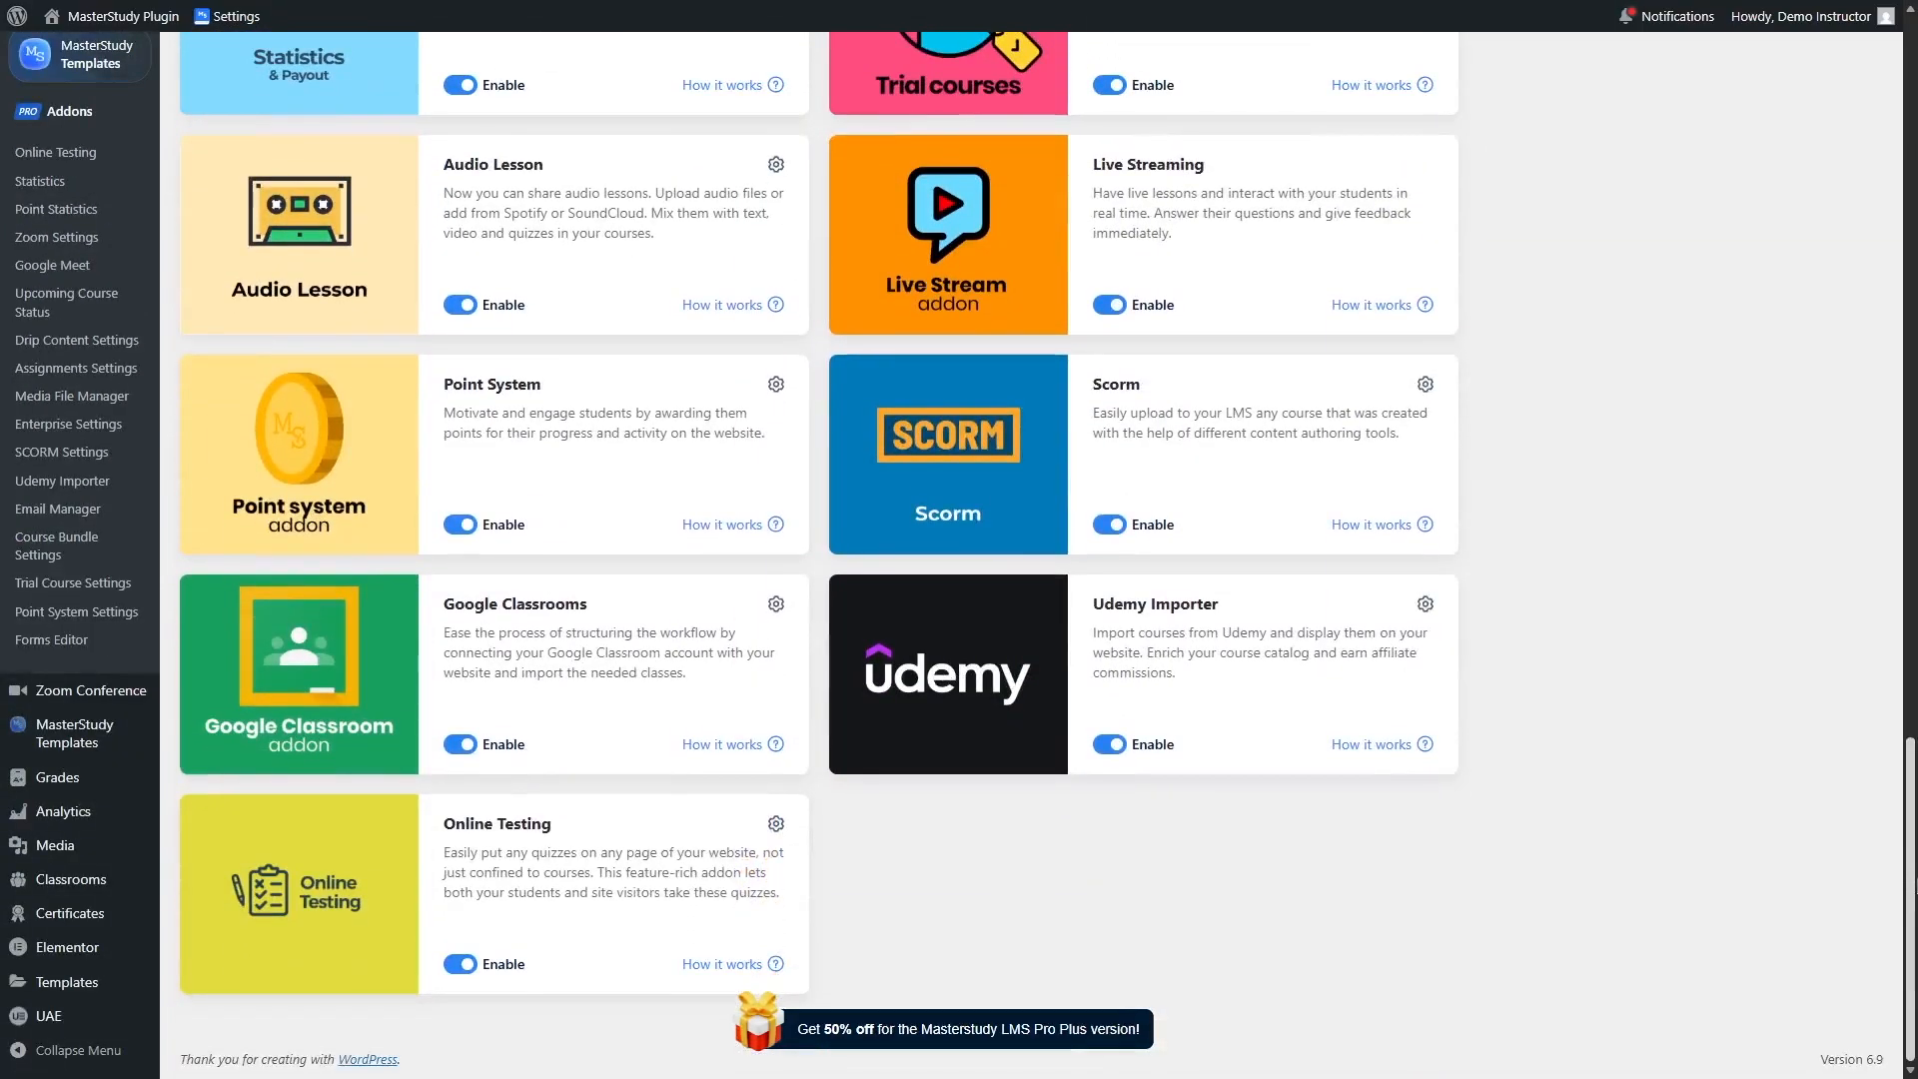
scroll(550, 138, "up", 20)
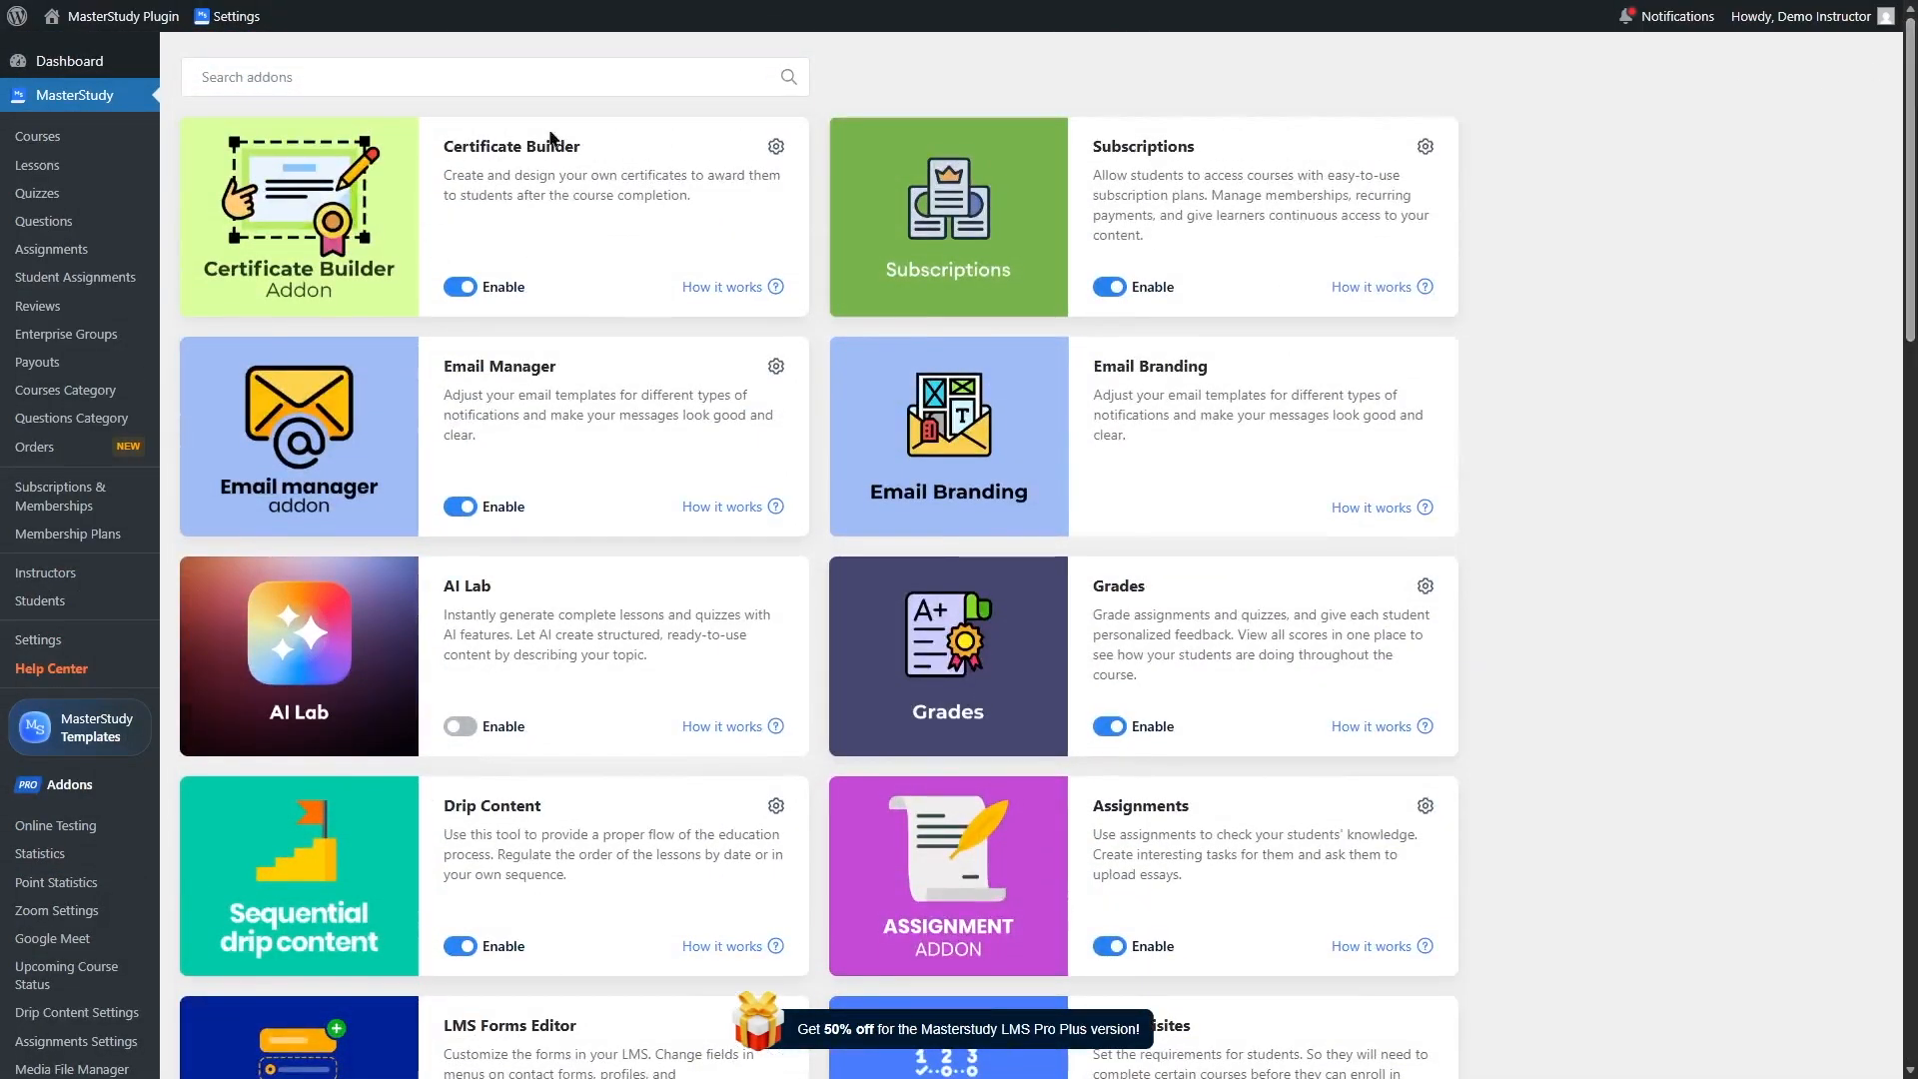
left_click(777, 145)
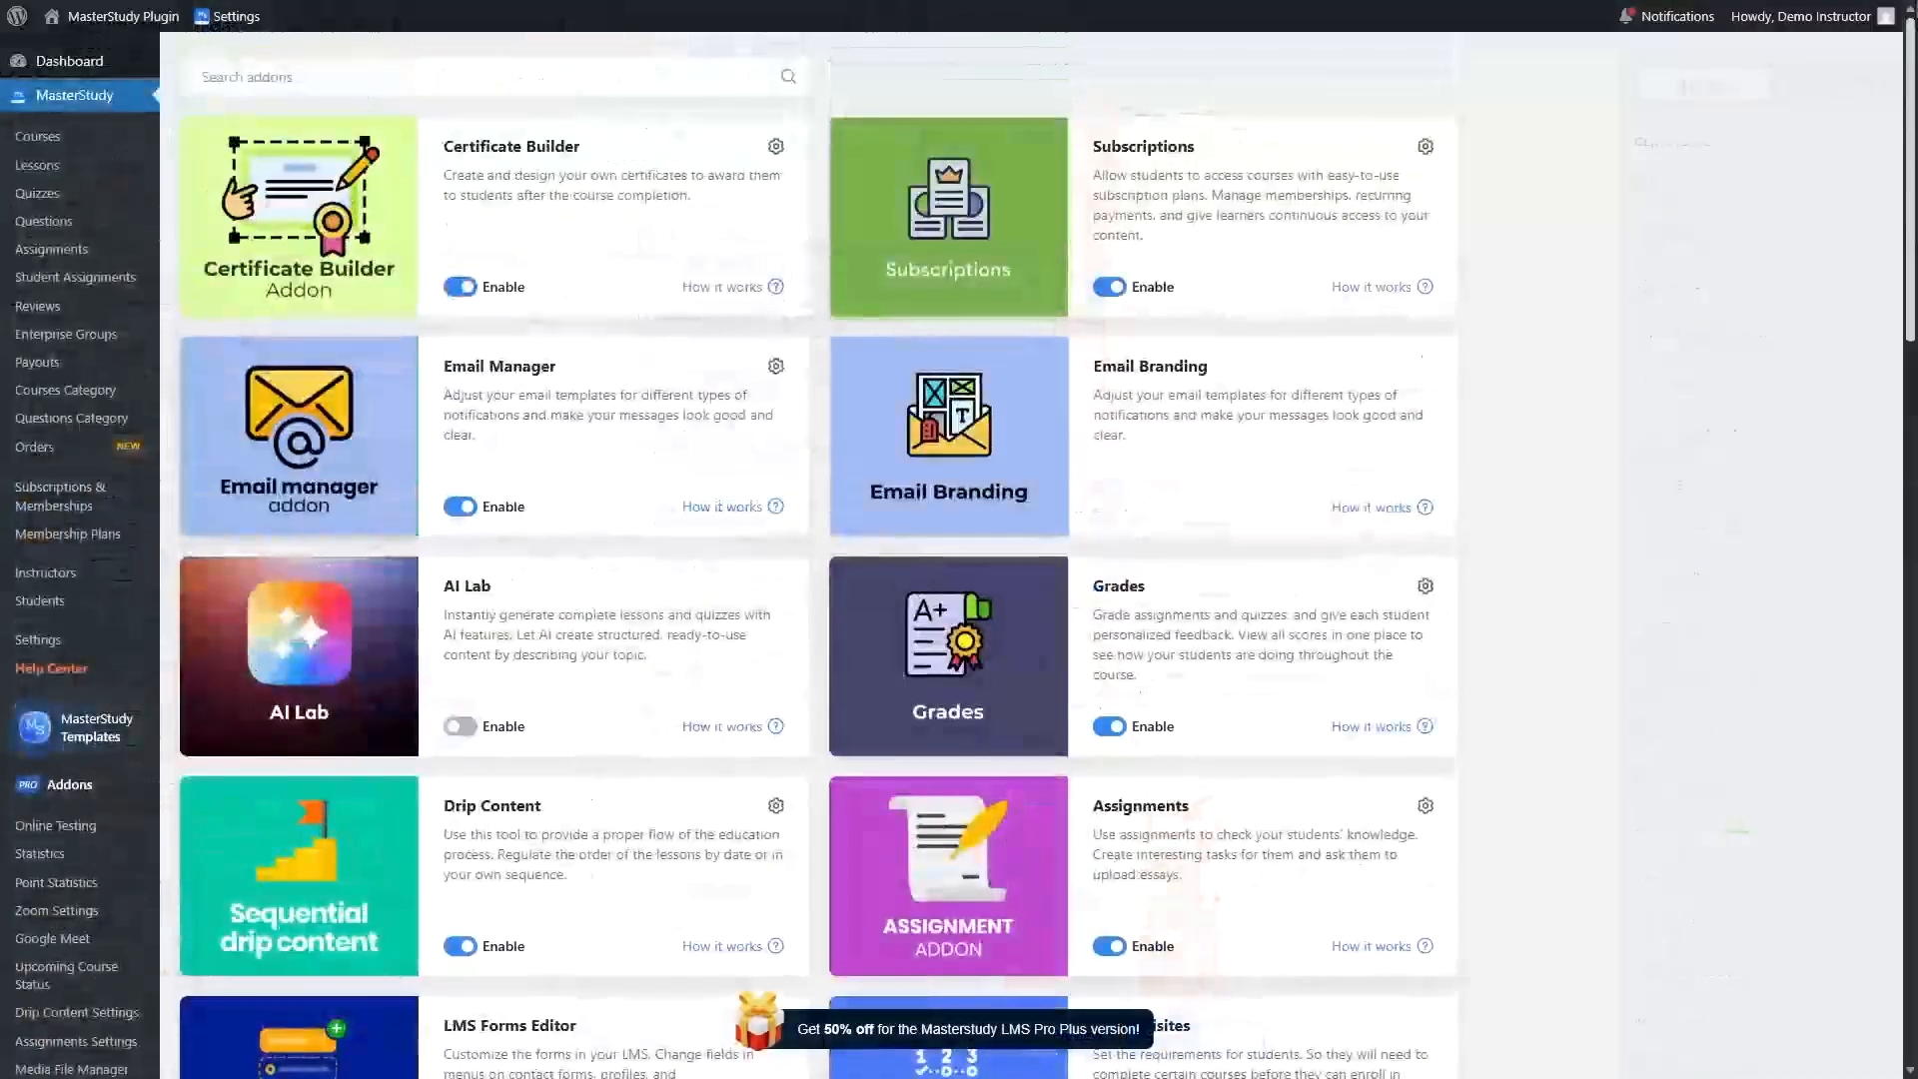
scroll(495, 791, "down", 10)
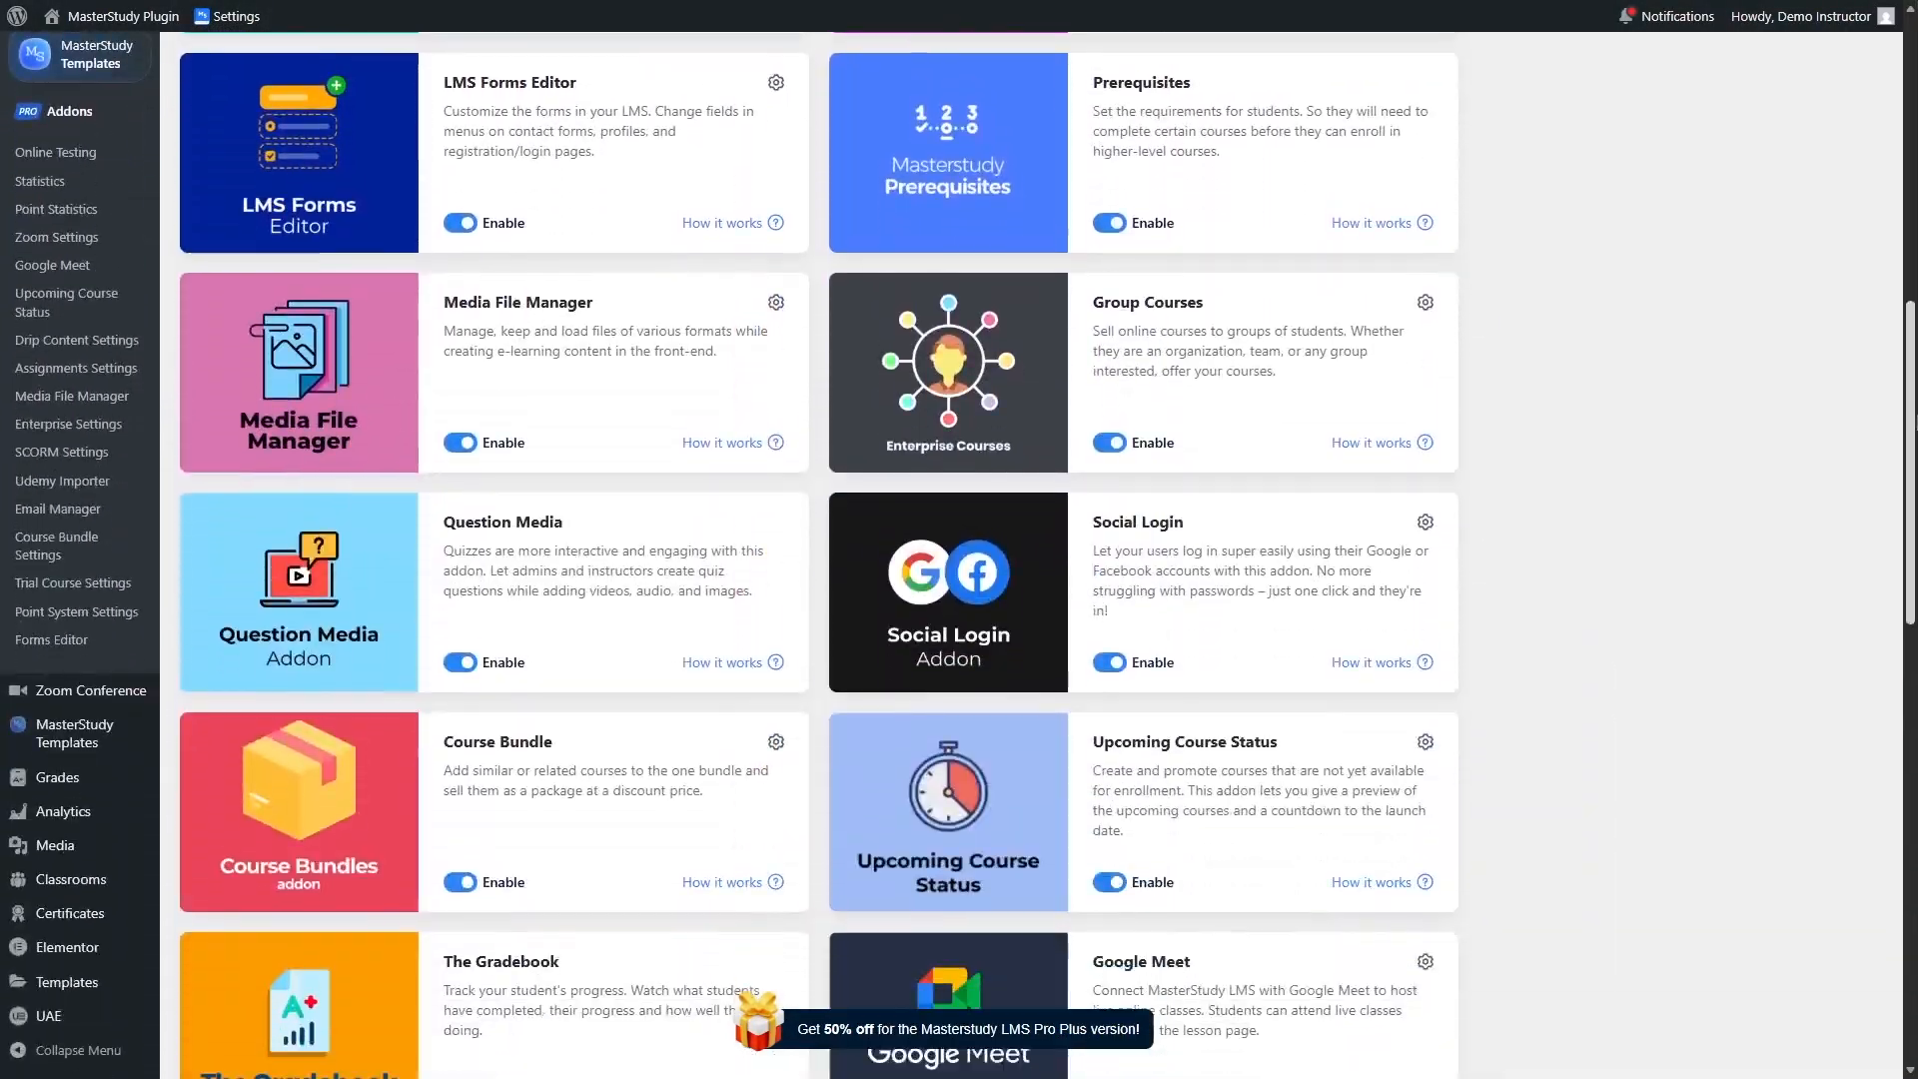
Step: Open the Certificate Builder and inspect the Demo 8 certificate's elements and background
mouse_move(88, 929)
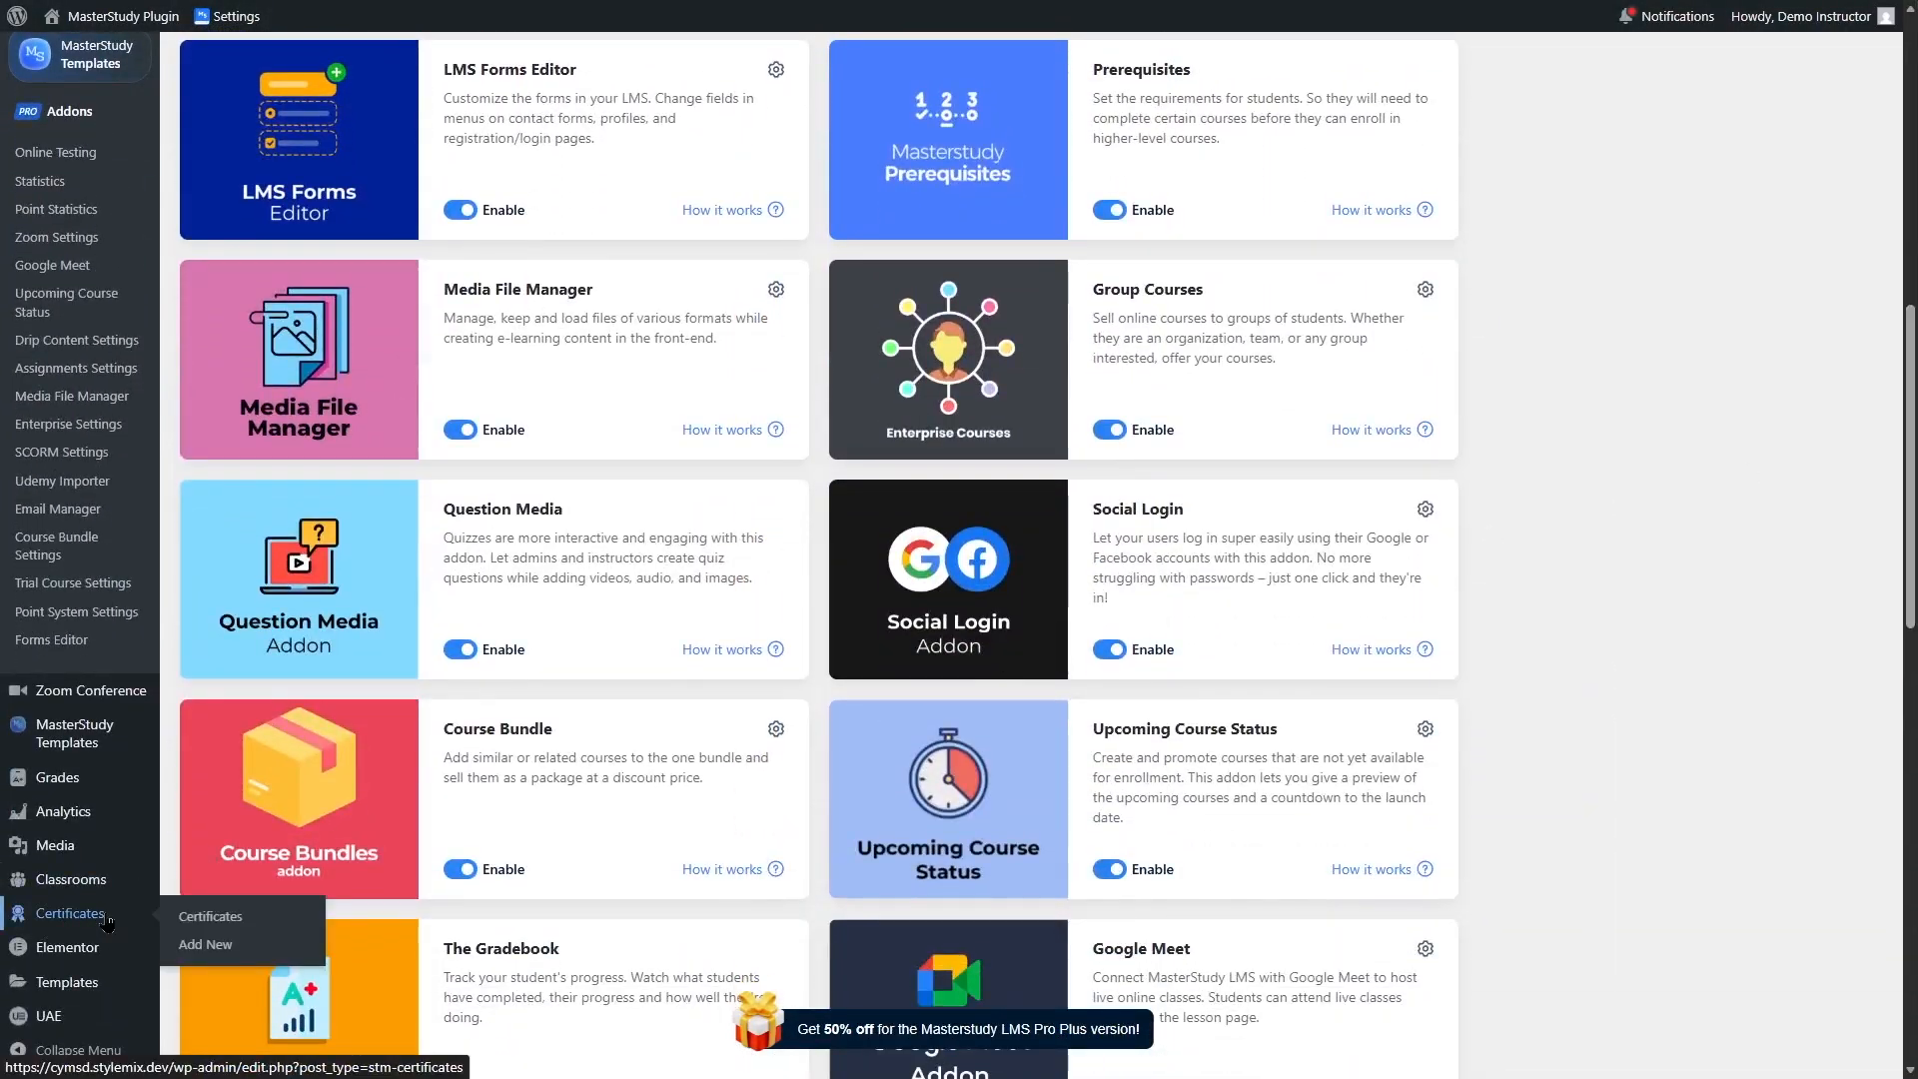
left_click(101, 920)
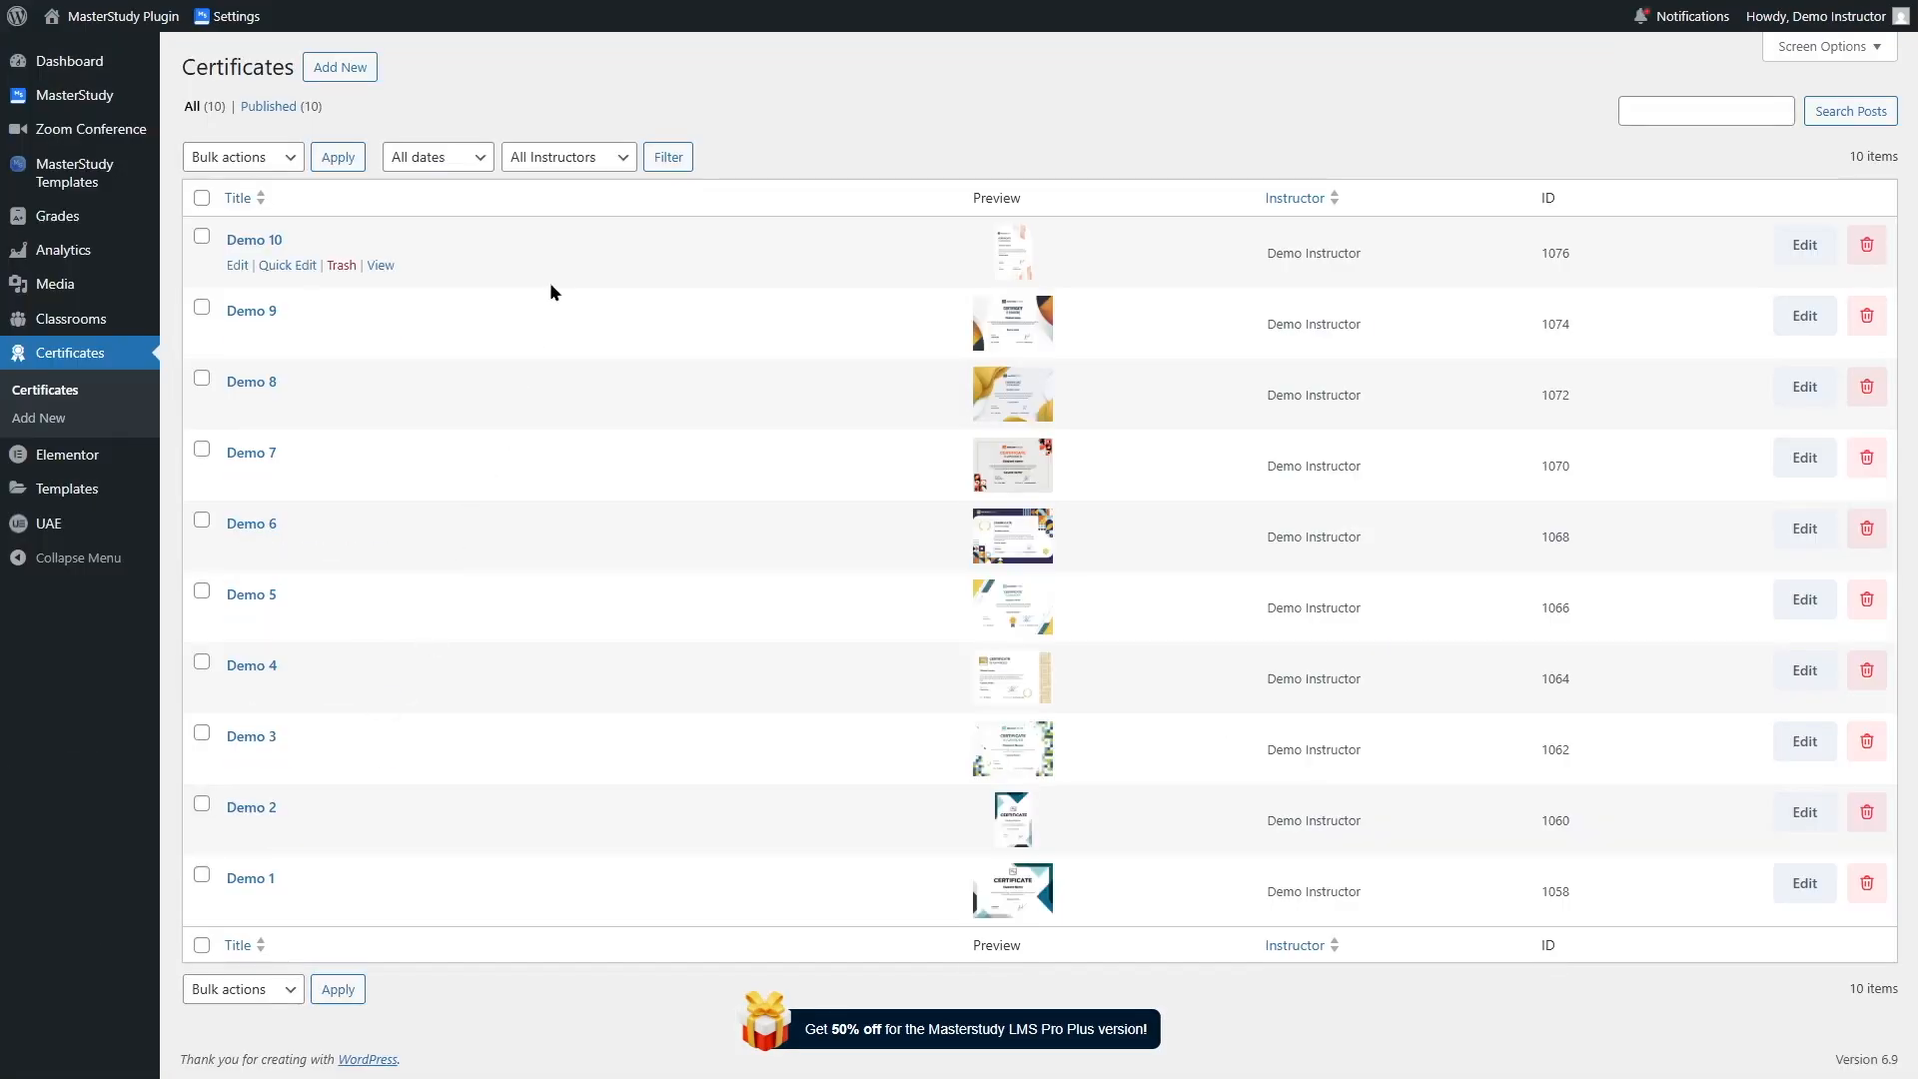
left_click(332, 72)
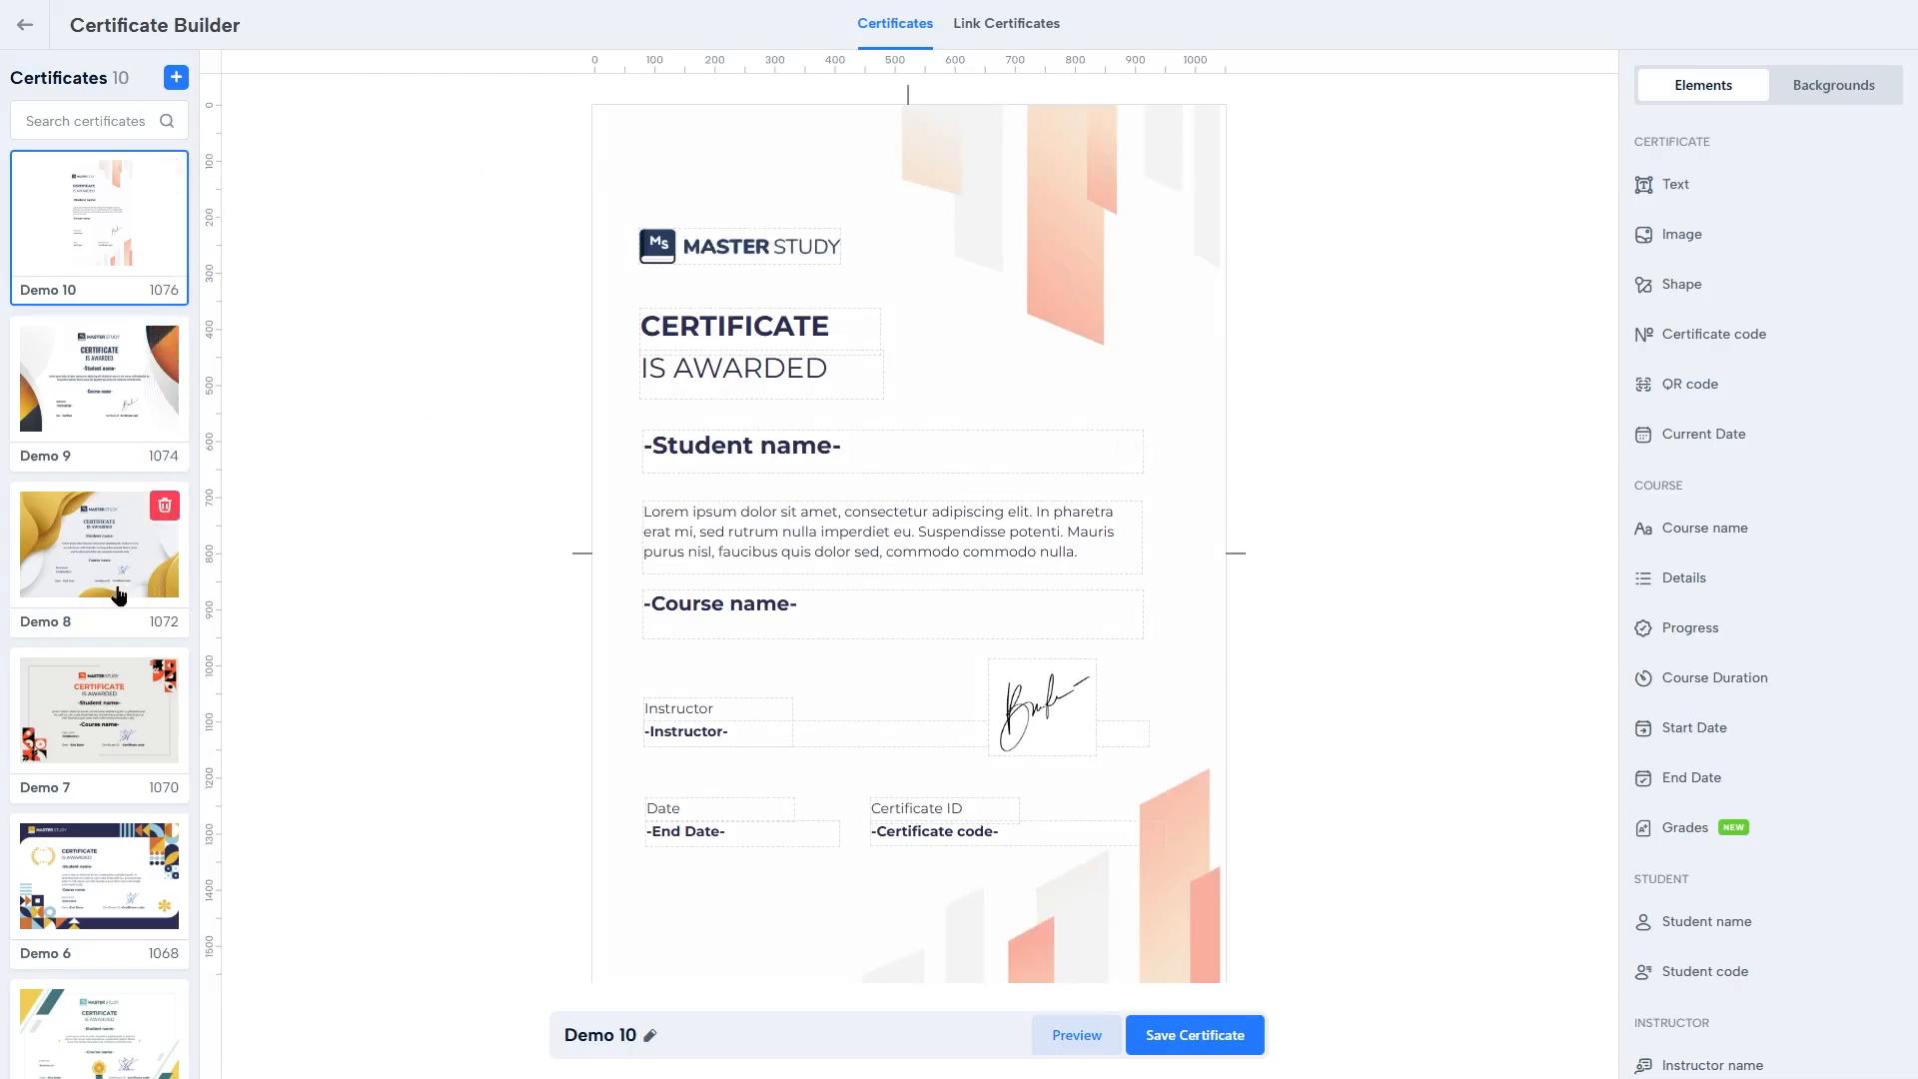
left_click(118, 595)
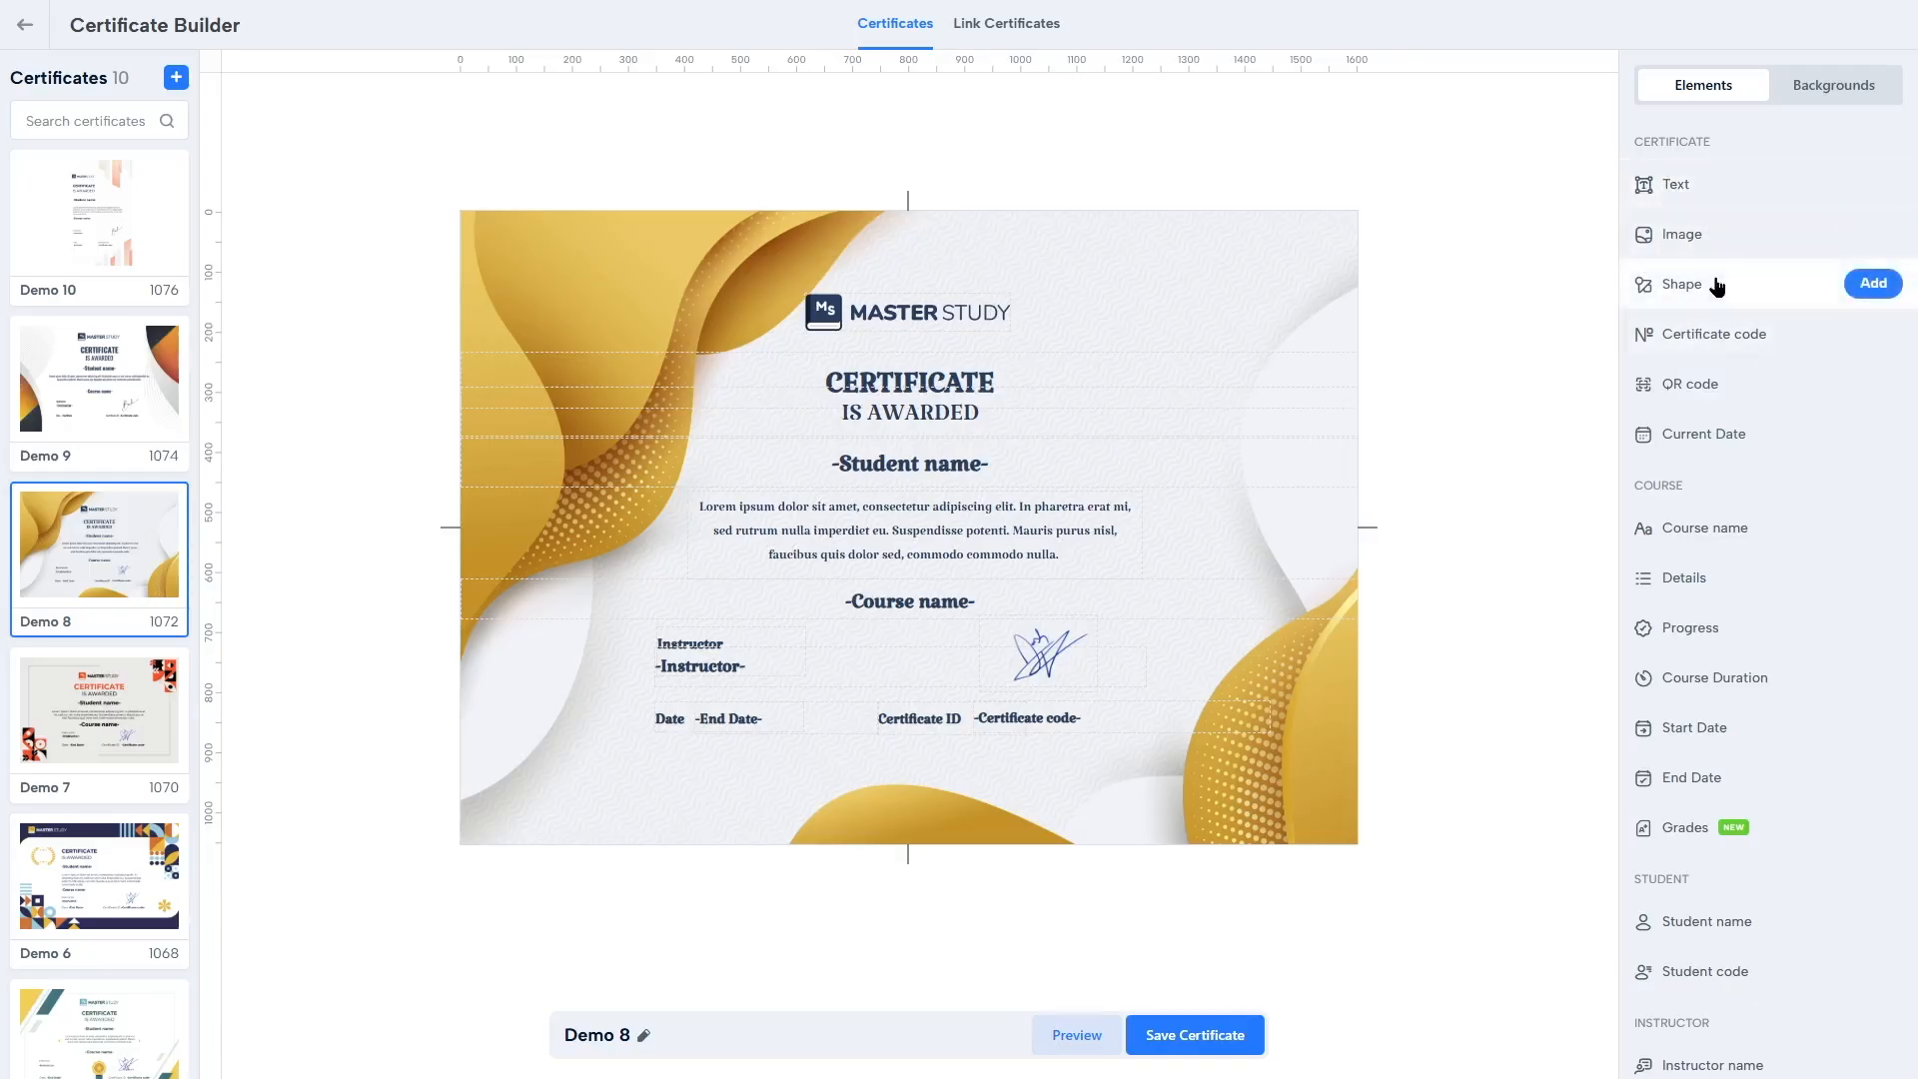
left_click(1856, 80)
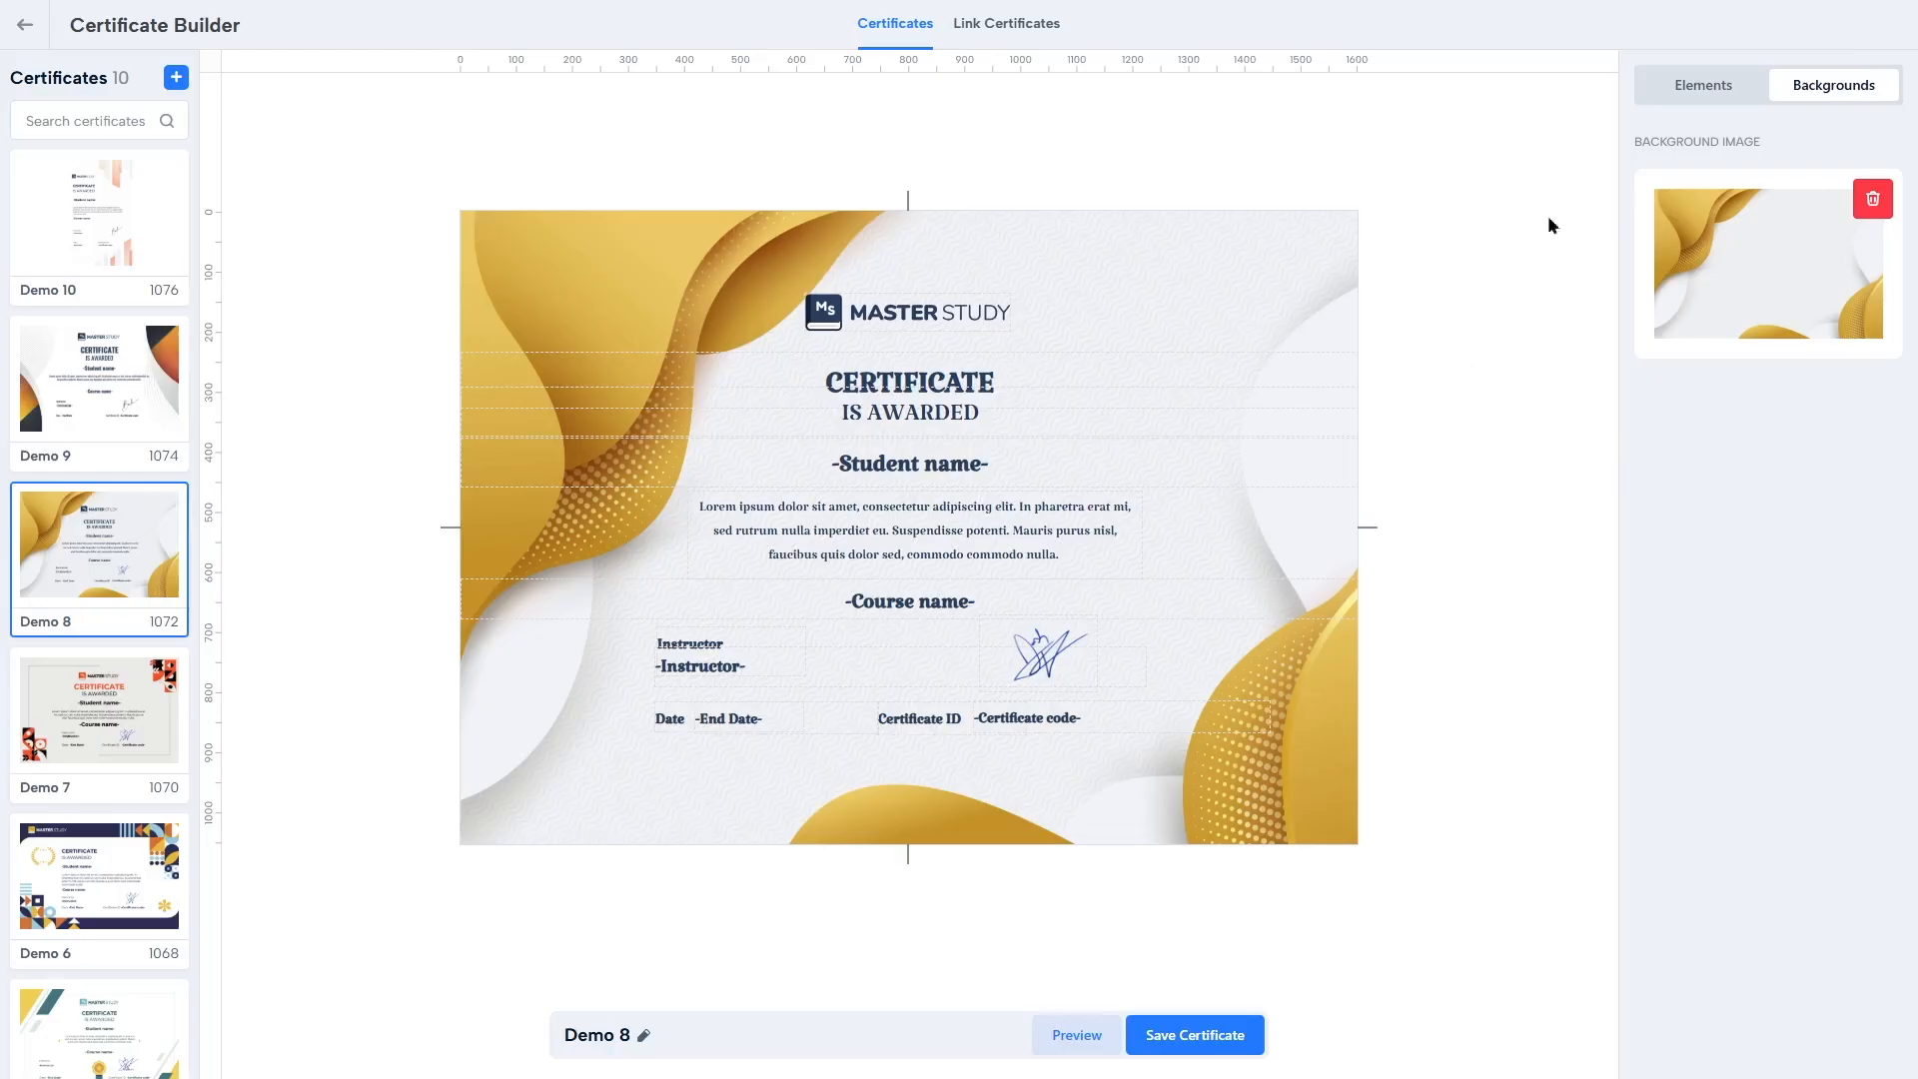
left_click(1755, 94)
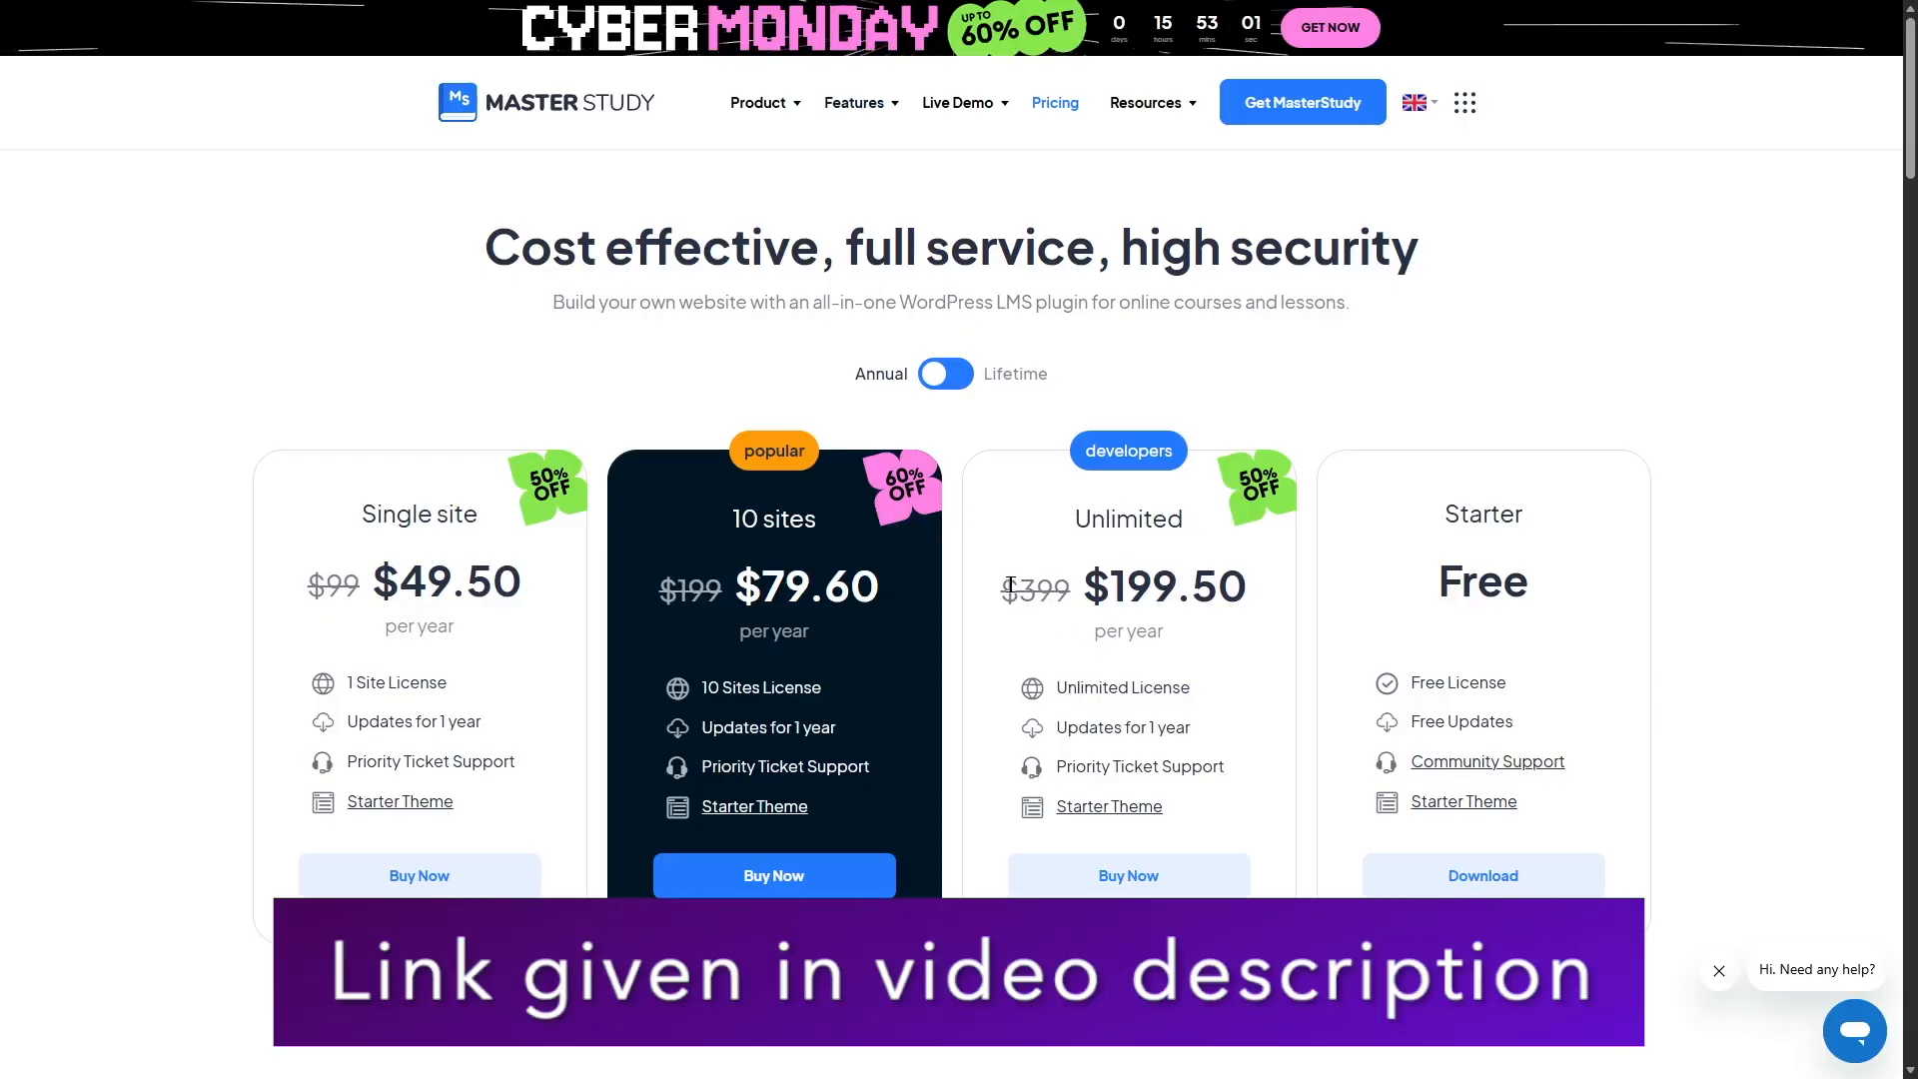
Step: Switch the MasterStudy website pricing between annual and lifetime plans, then return to its homepage
left_click(957, 375)
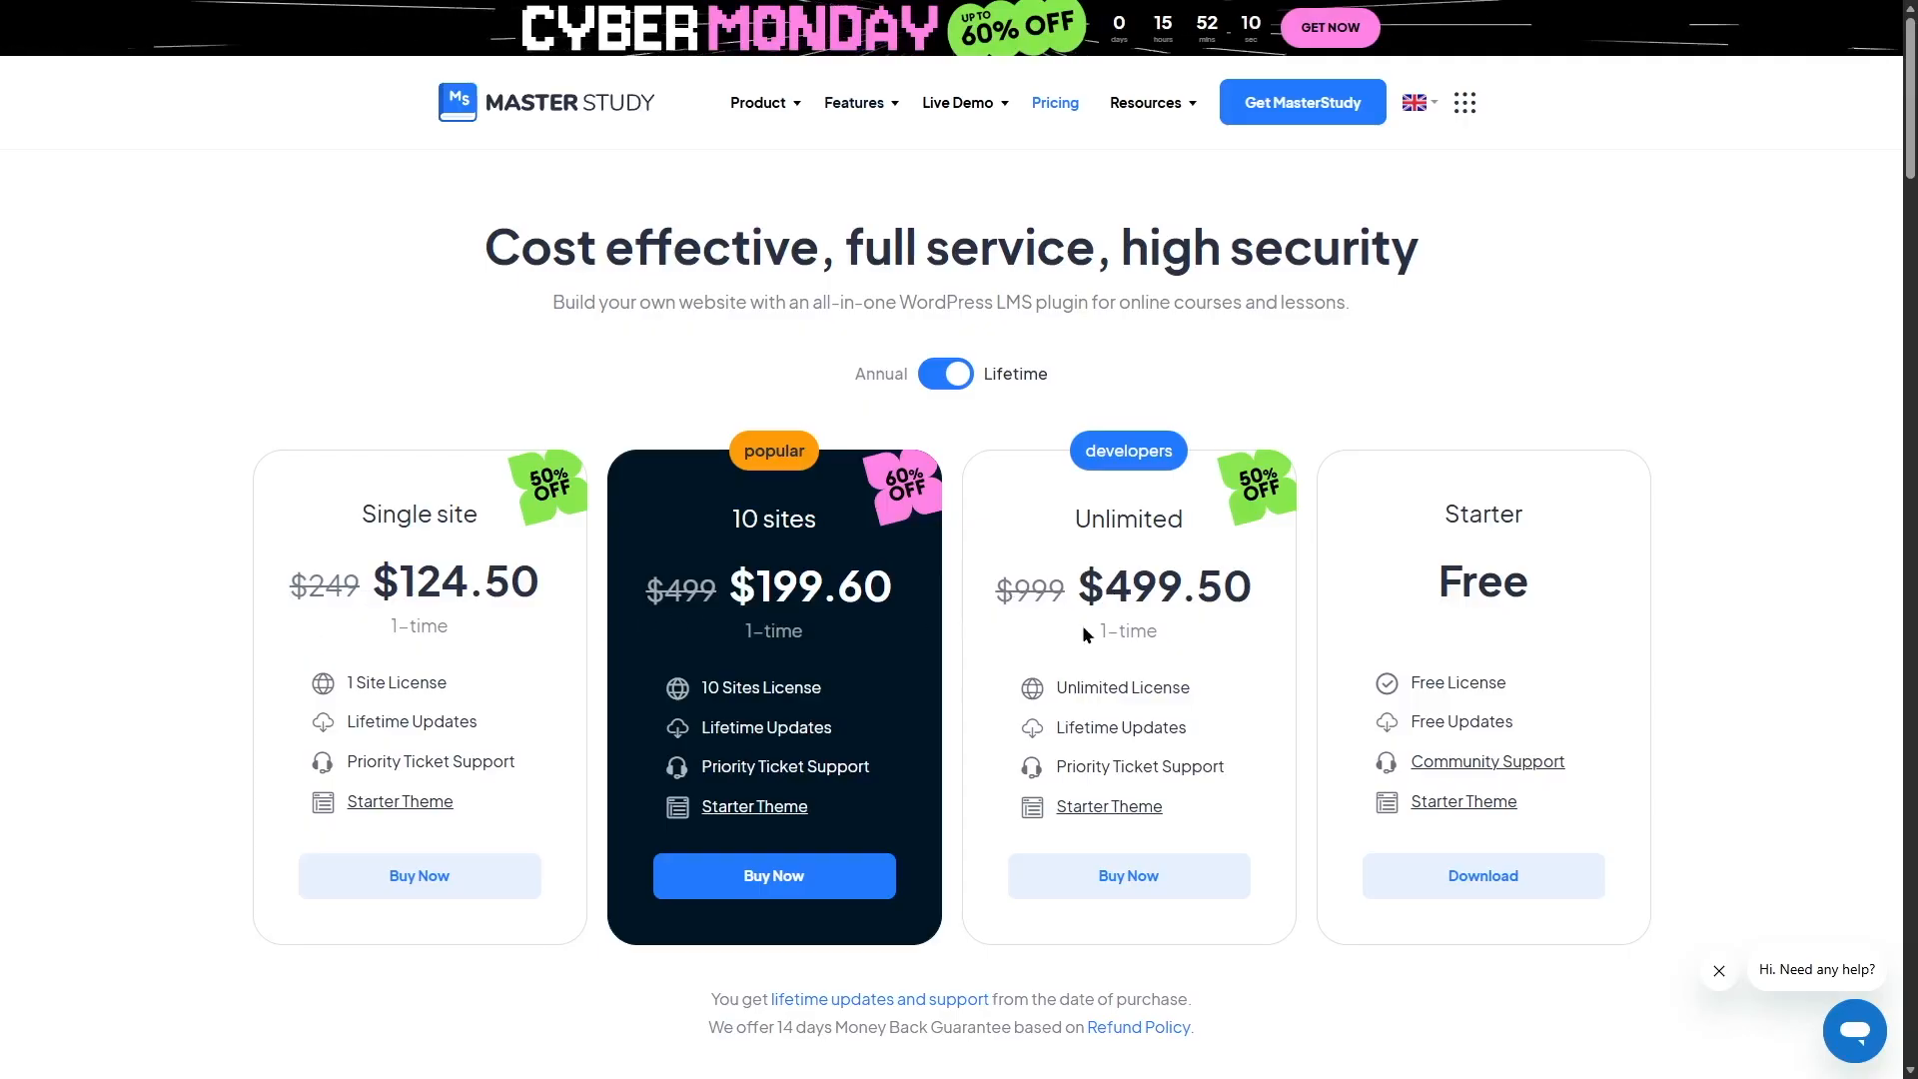
left_click(954, 375)
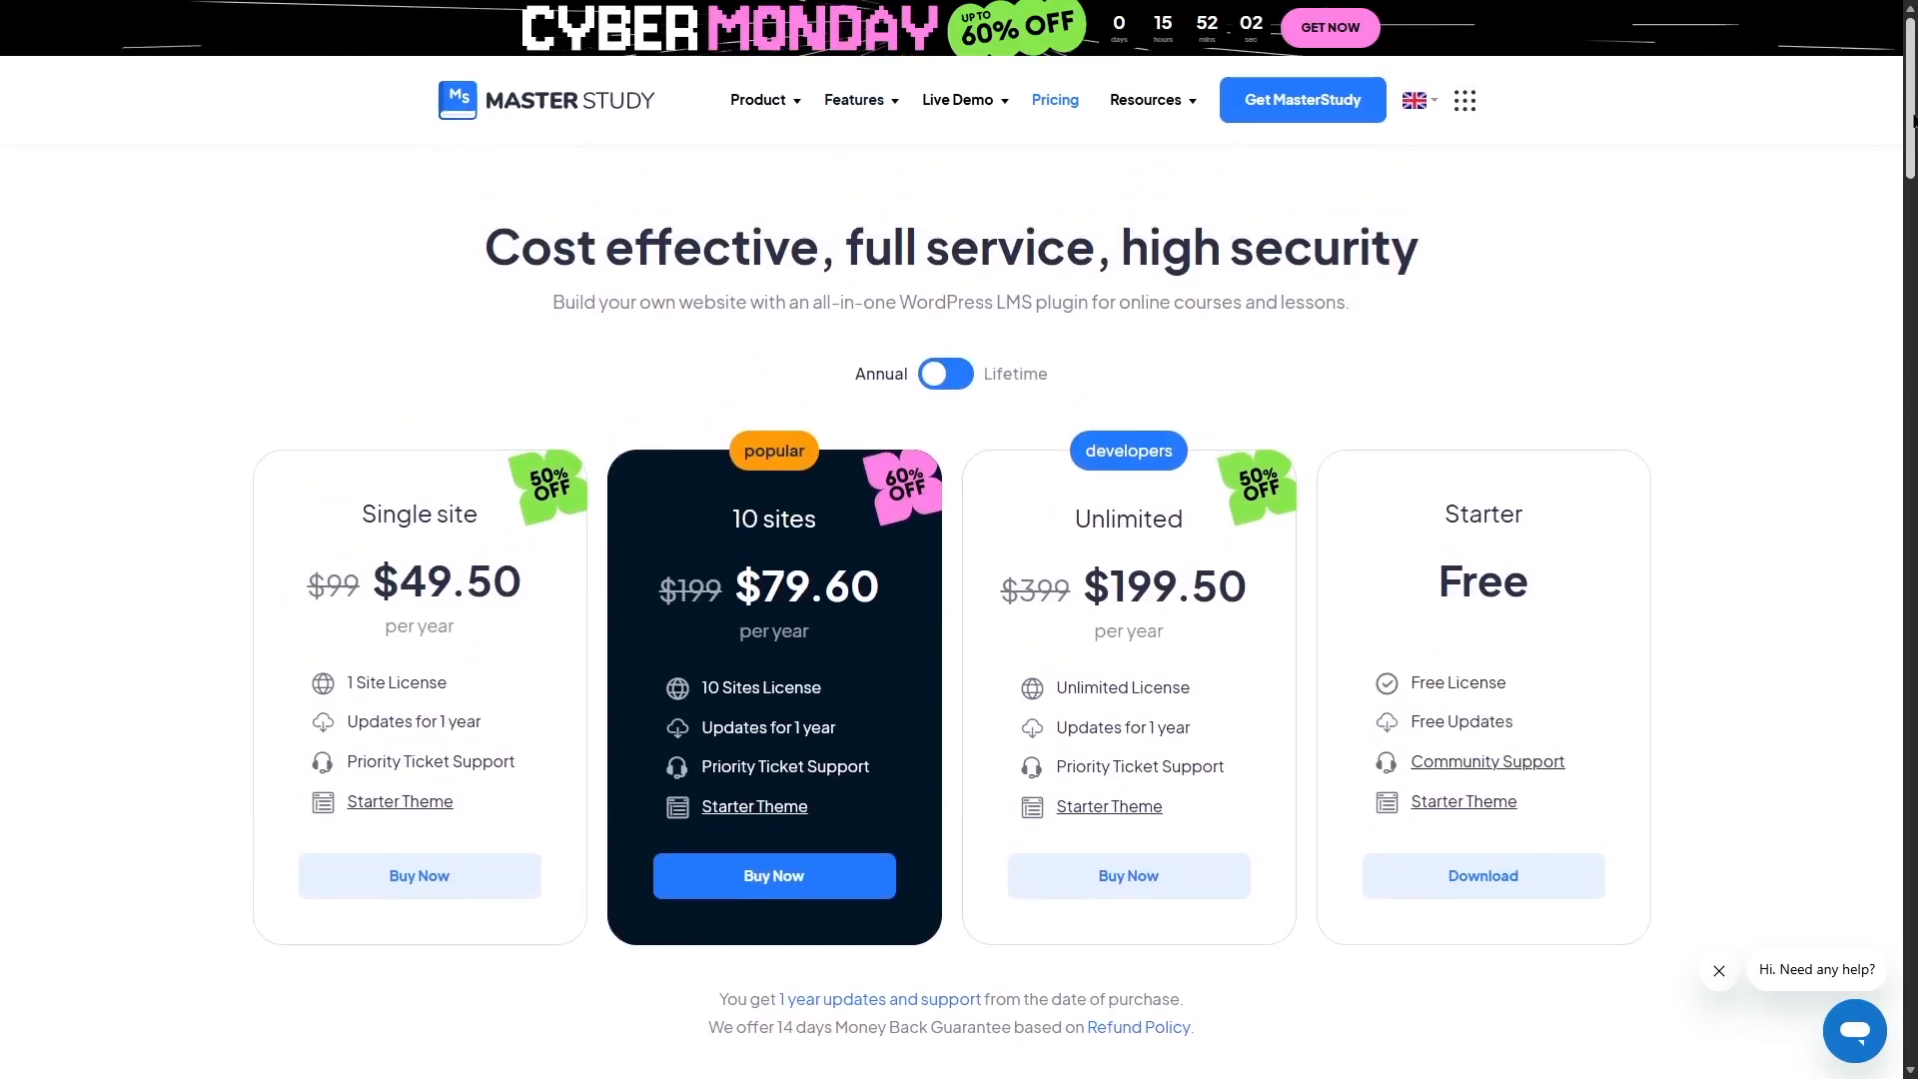
left_click_drag(1912, 121, 1912, 118)
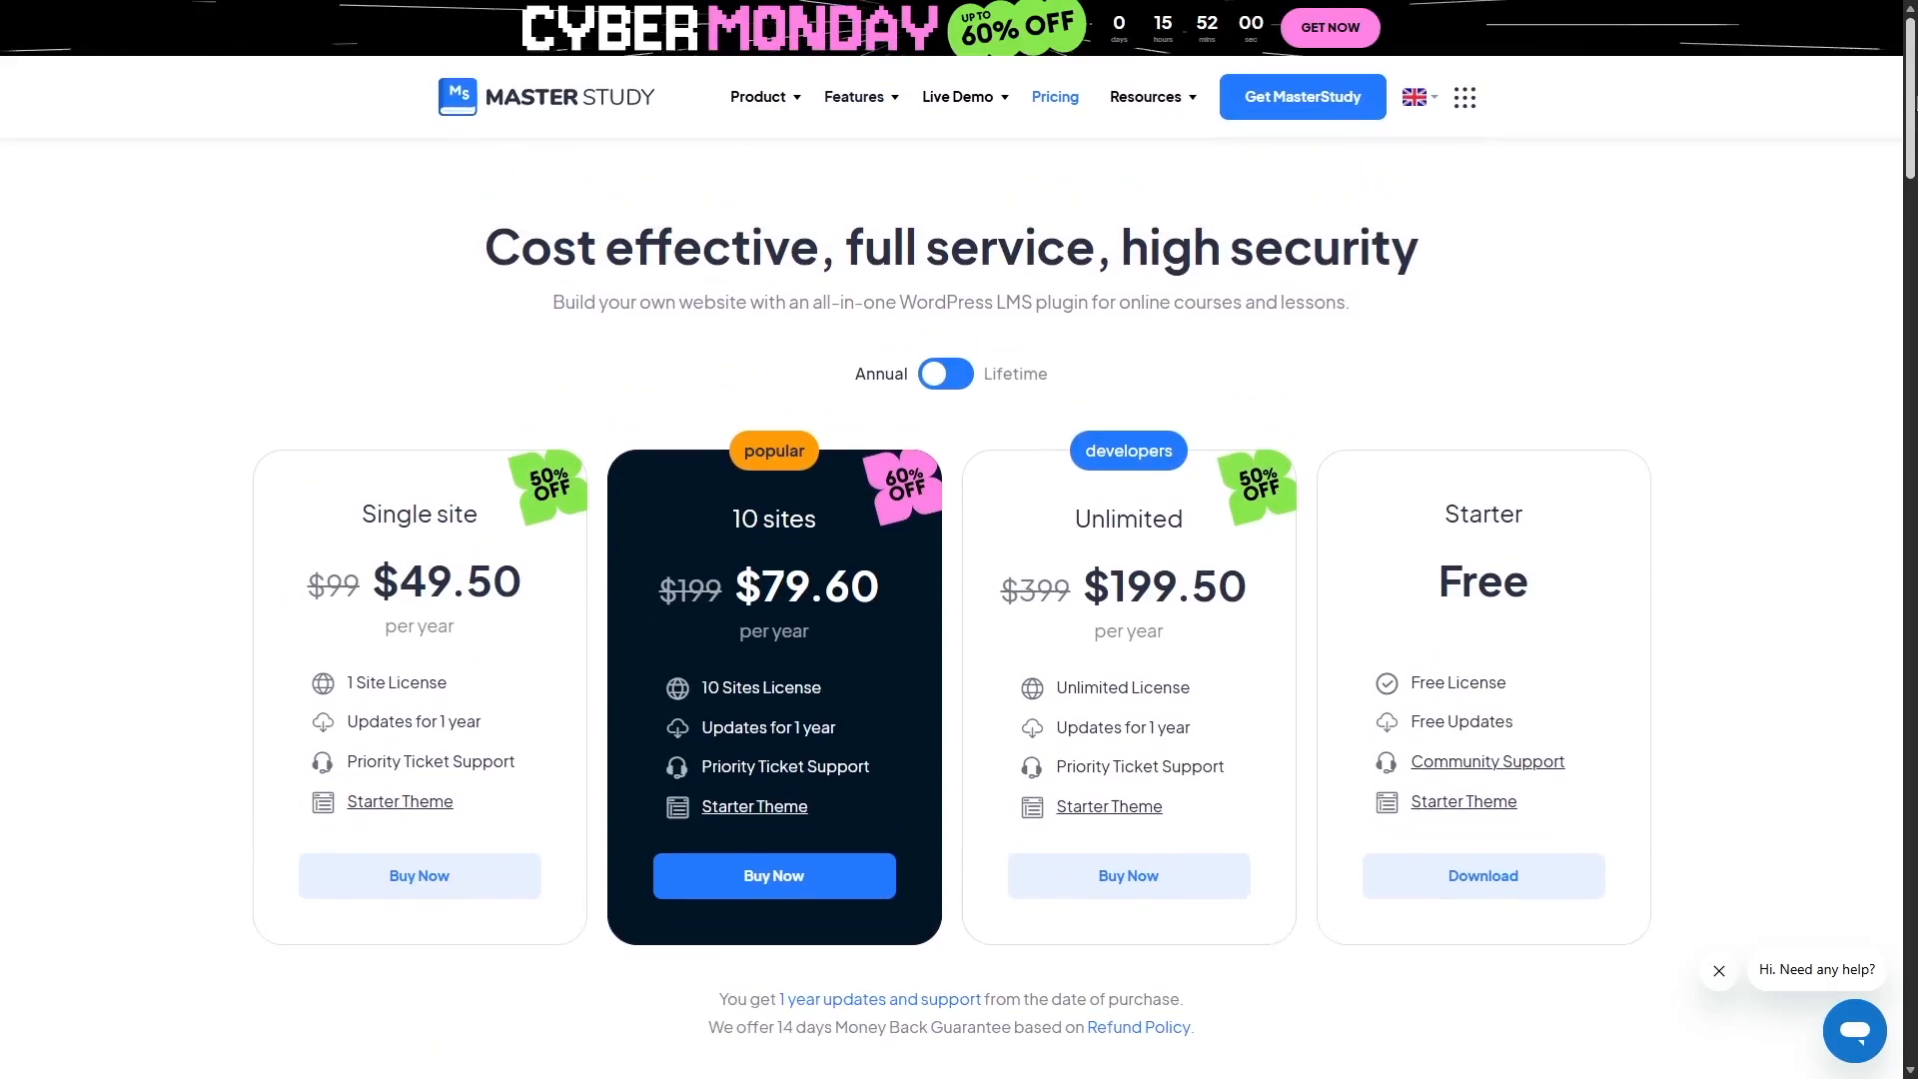
left_click(611, 102)
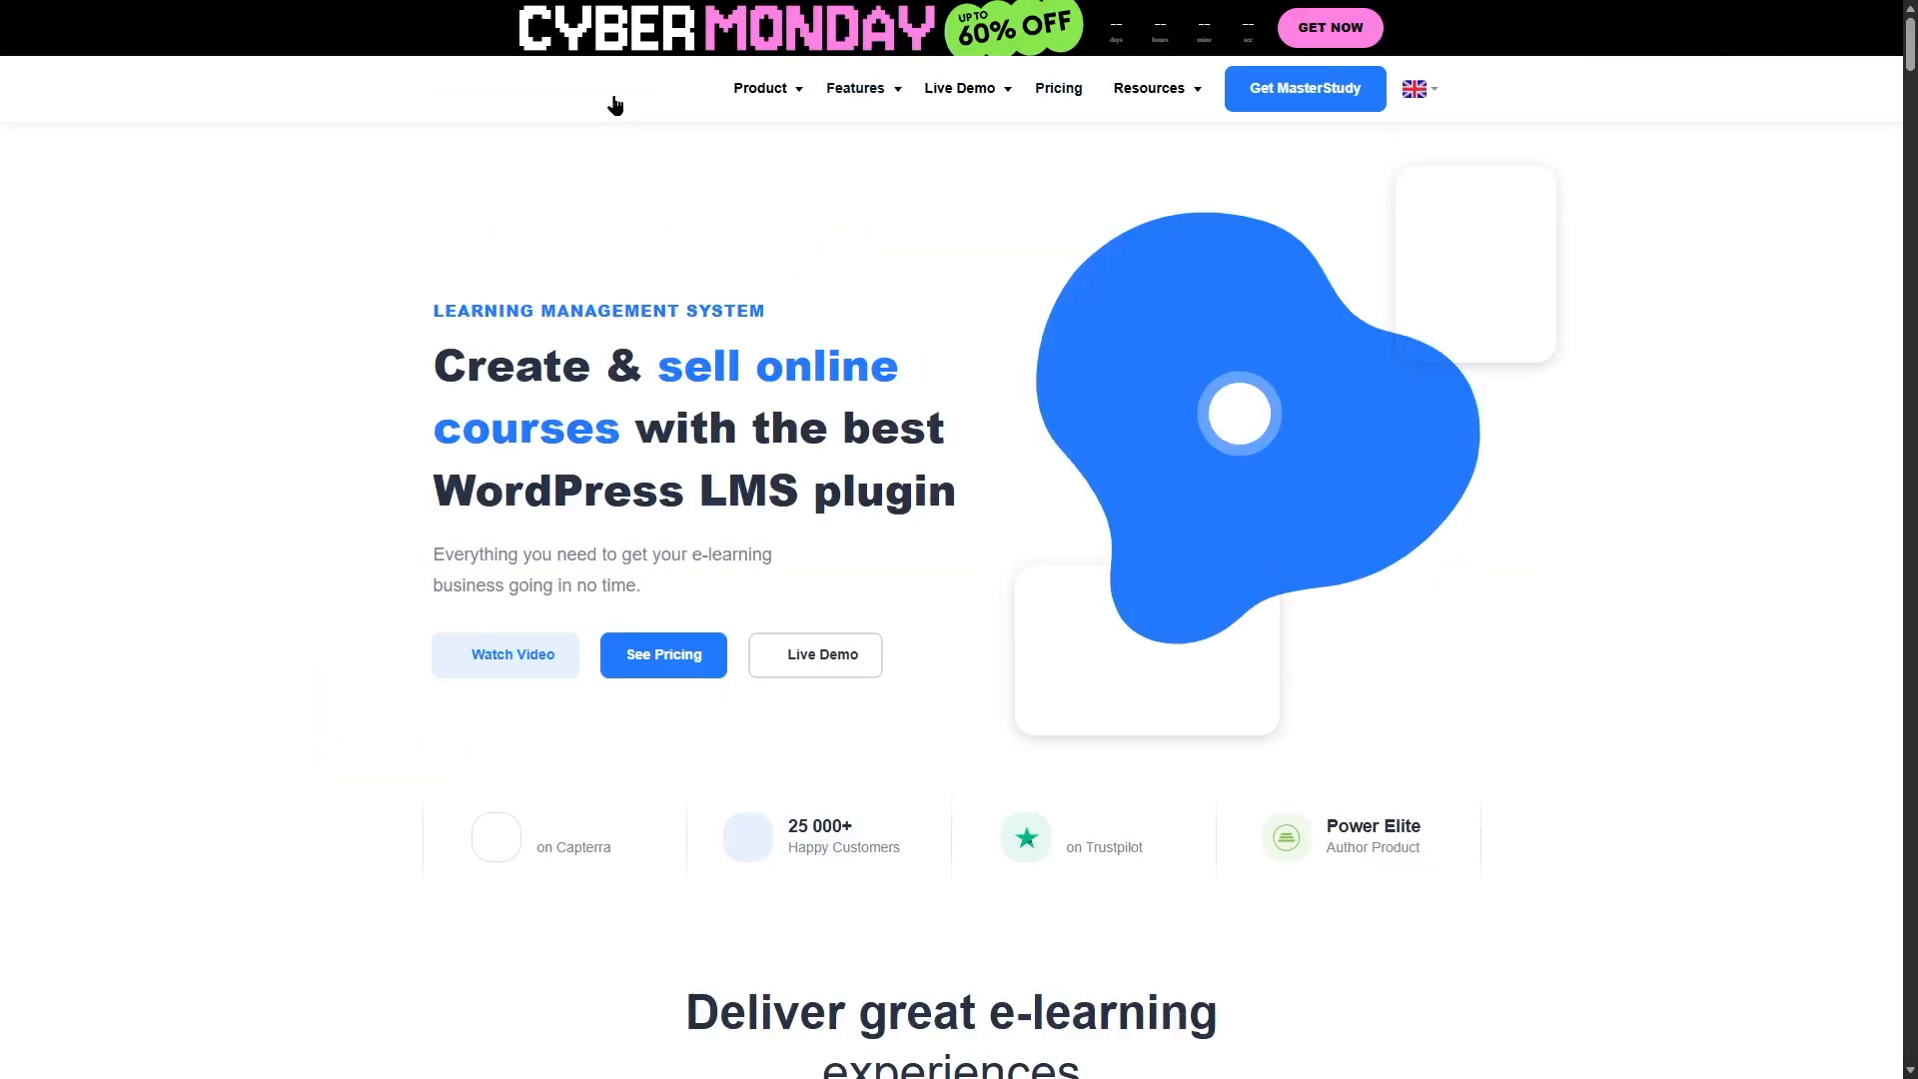